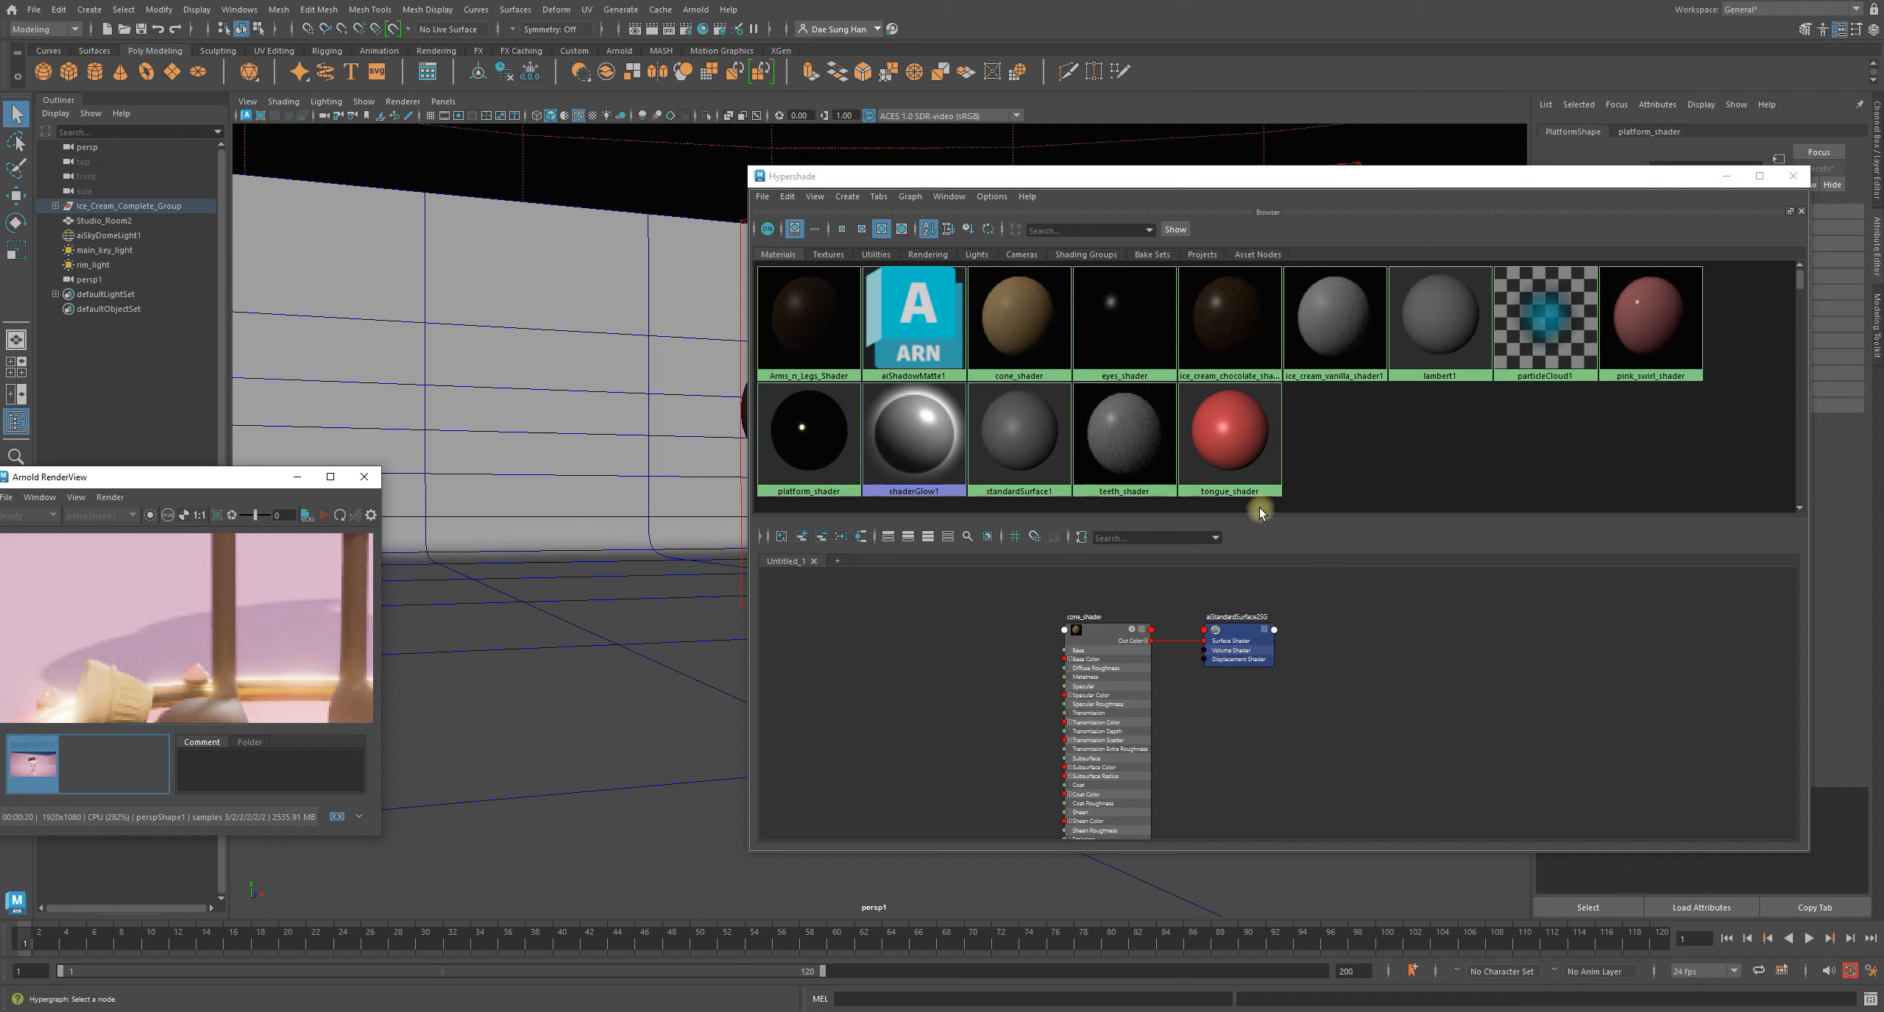
# Move the Hypershade window aside and select teeth_shader in the material browser
pyautogui.moveTo(1545, 177); pyautogui.dragTo(1089, 172)
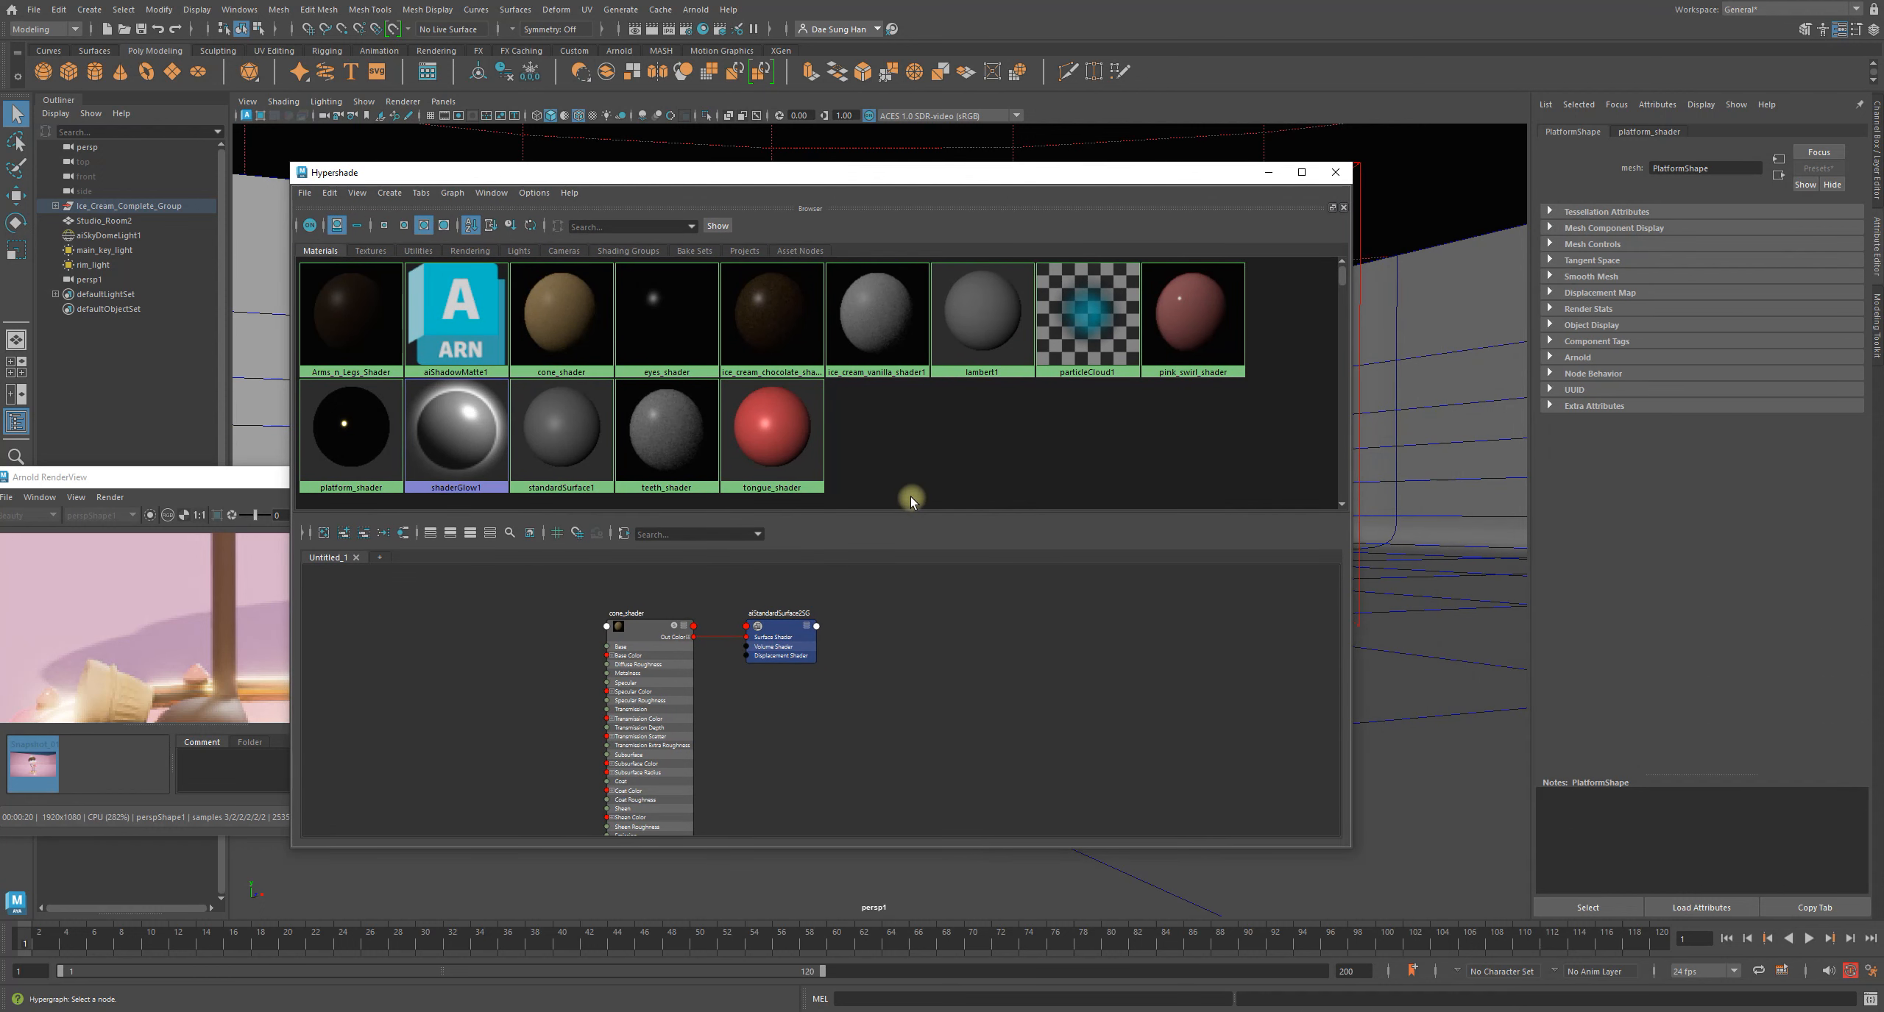
pyautogui.click(932, 437)
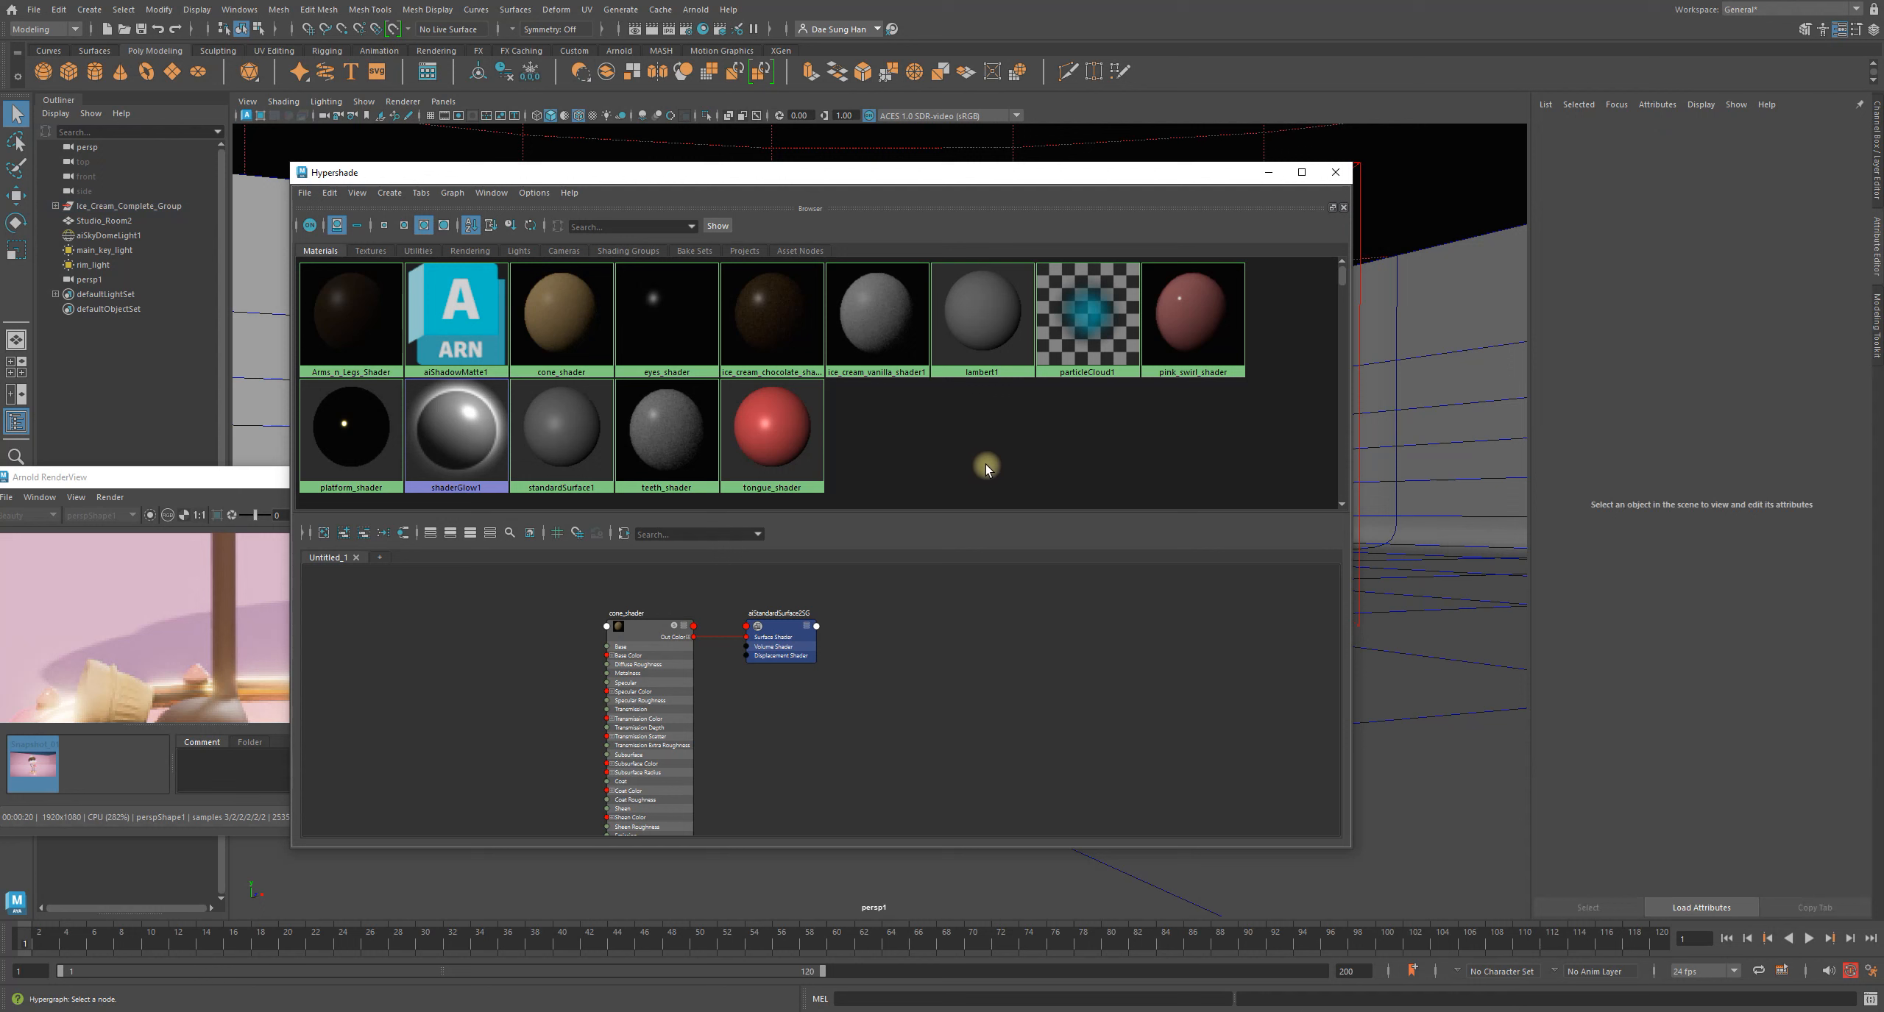
pyautogui.click(698, 451)
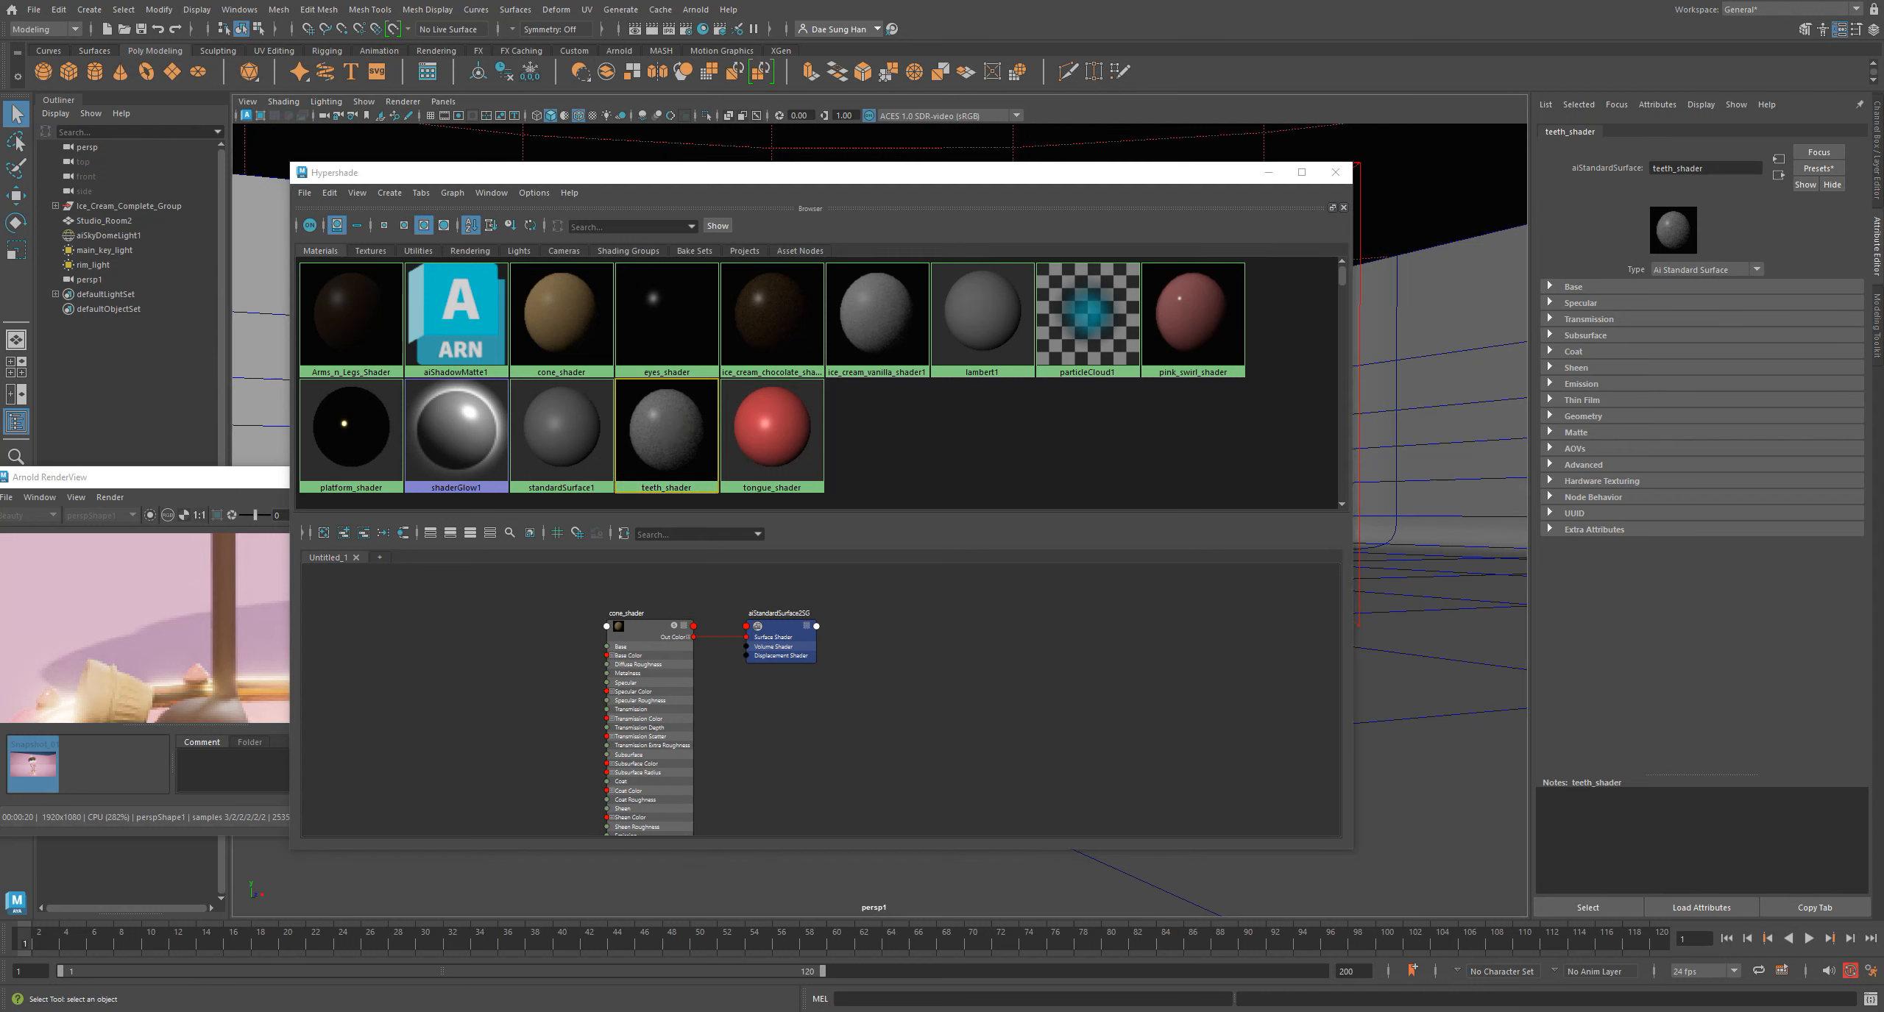
# Bring the Arnold RenderView over the Hypershade and enlarge the render on the character's teeth
pyautogui.moveTo(235, 477); pyautogui.dragTo(639, 452)
pyautogui.scroll(3, 654, 605)
pyautogui.moveTo(660, 590); pyautogui.dragTo(445, 815, button='middle')
pyautogui.moveTo(541, 625); pyautogui.dragTo(546, 868, button='middle')
pyautogui.moveTo(574, 615); pyautogui.dragTo(611, 695, button='middle')
pyautogui.scroll(2, 677, 616)
pyautogui.scroll(-2, 676, 616)
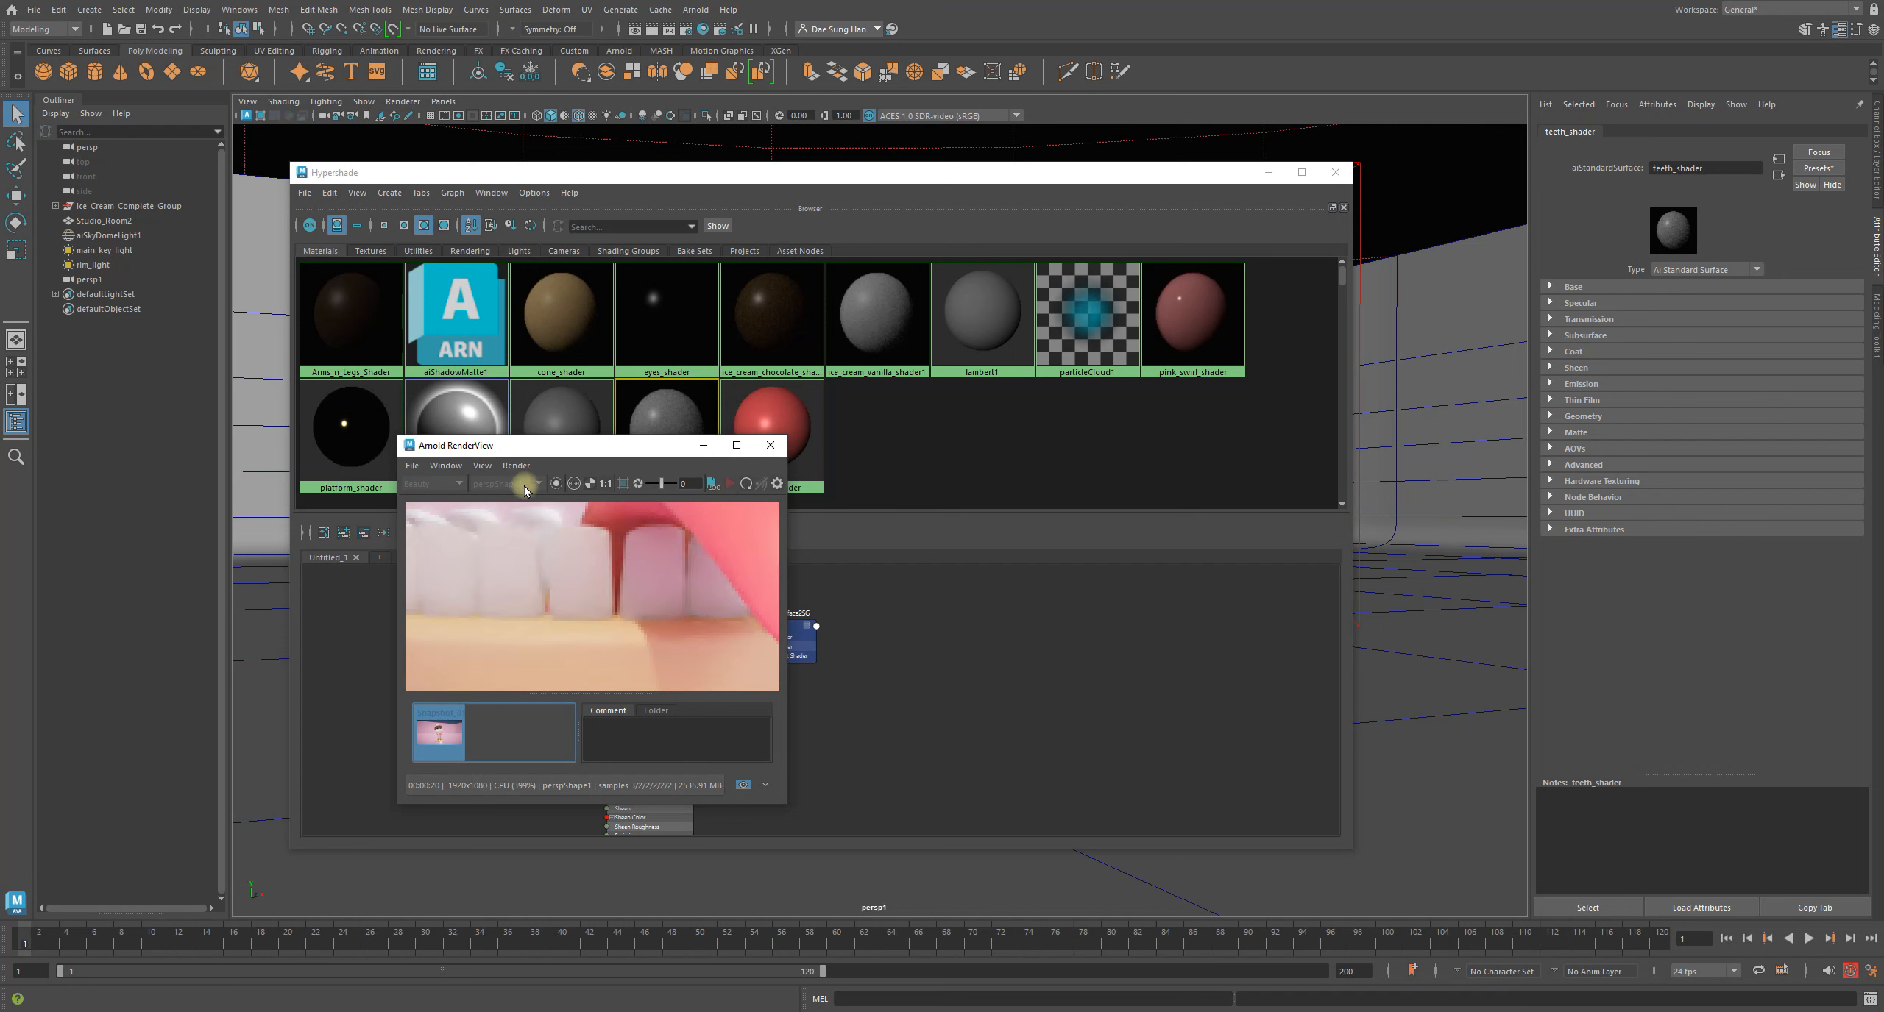
# Select platform_shader, place the render and Hypershade windows side by side, and examine the rendered teeth, tongue and face up close
pyautogui.click(390, 440)
pyautogui.moveTo(663, 173); pyautogui.dragTo(1022, 222)
pyautogui.moveTo(638, 452); pyautogui.dragTo(515, 240)
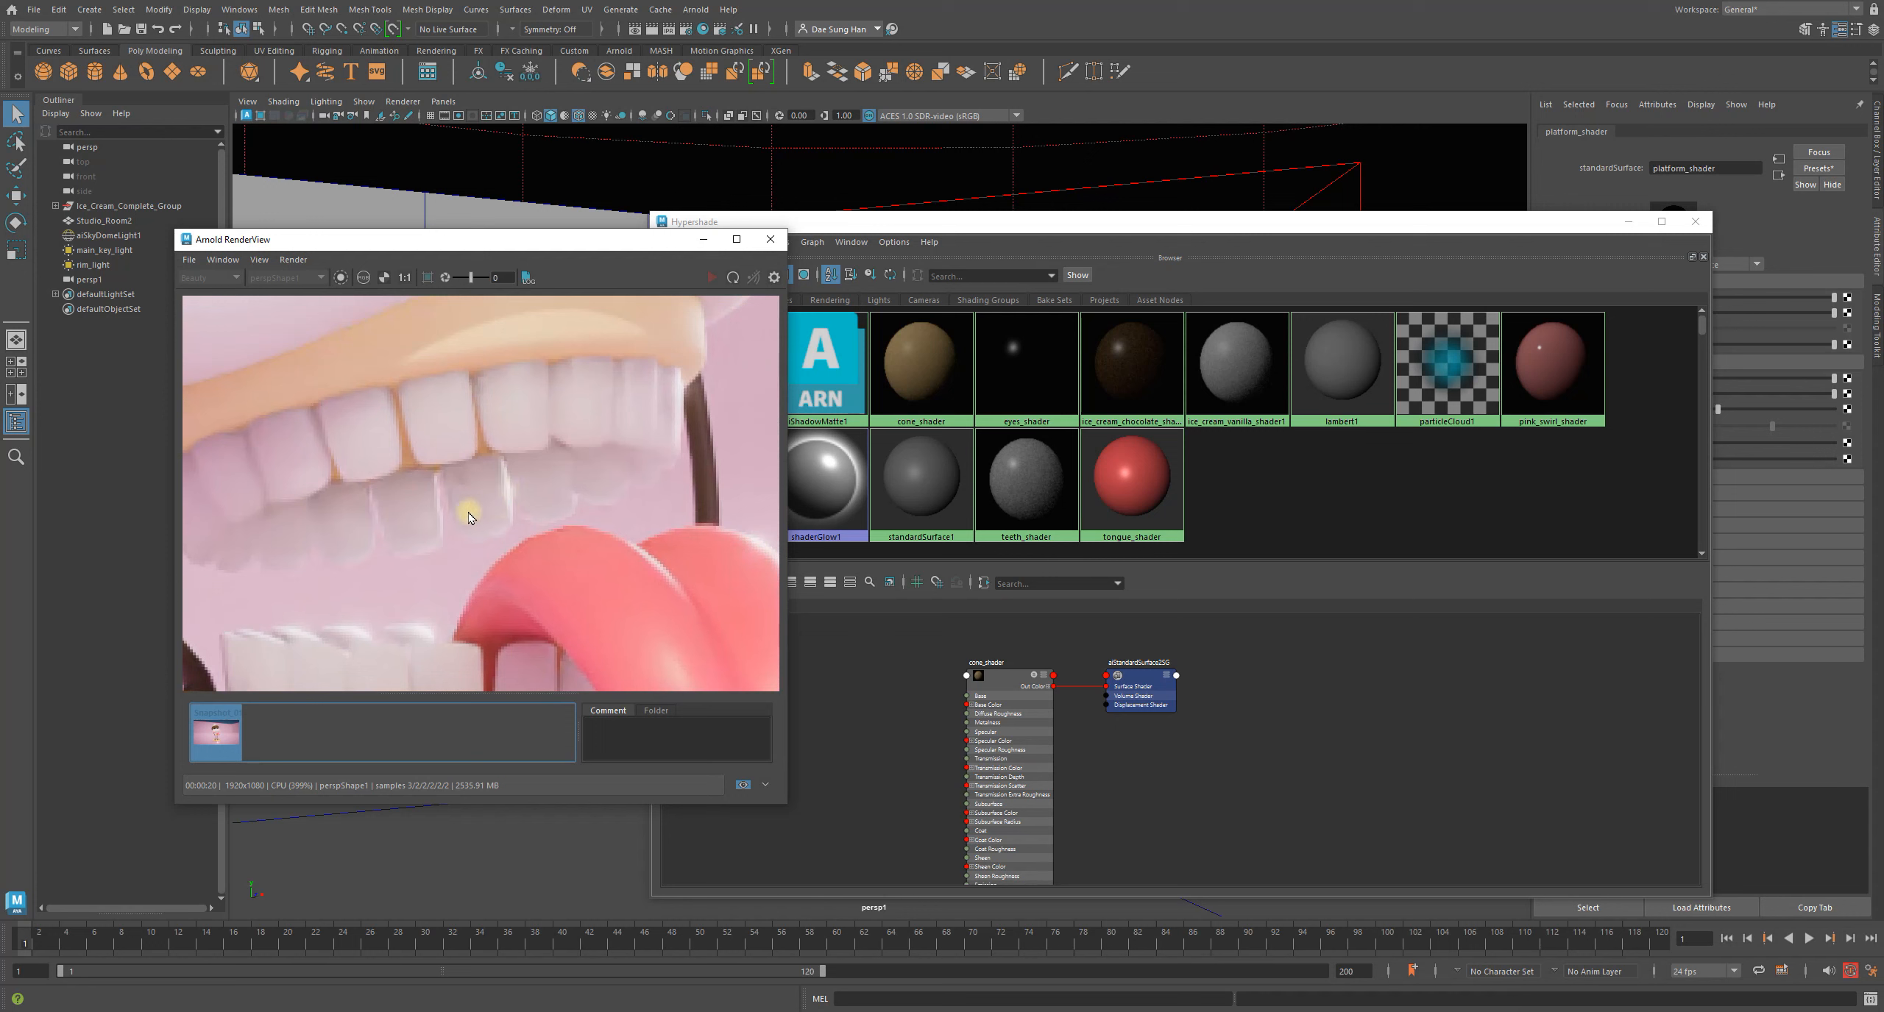
pyautogui.scroll(2, 574, 459)
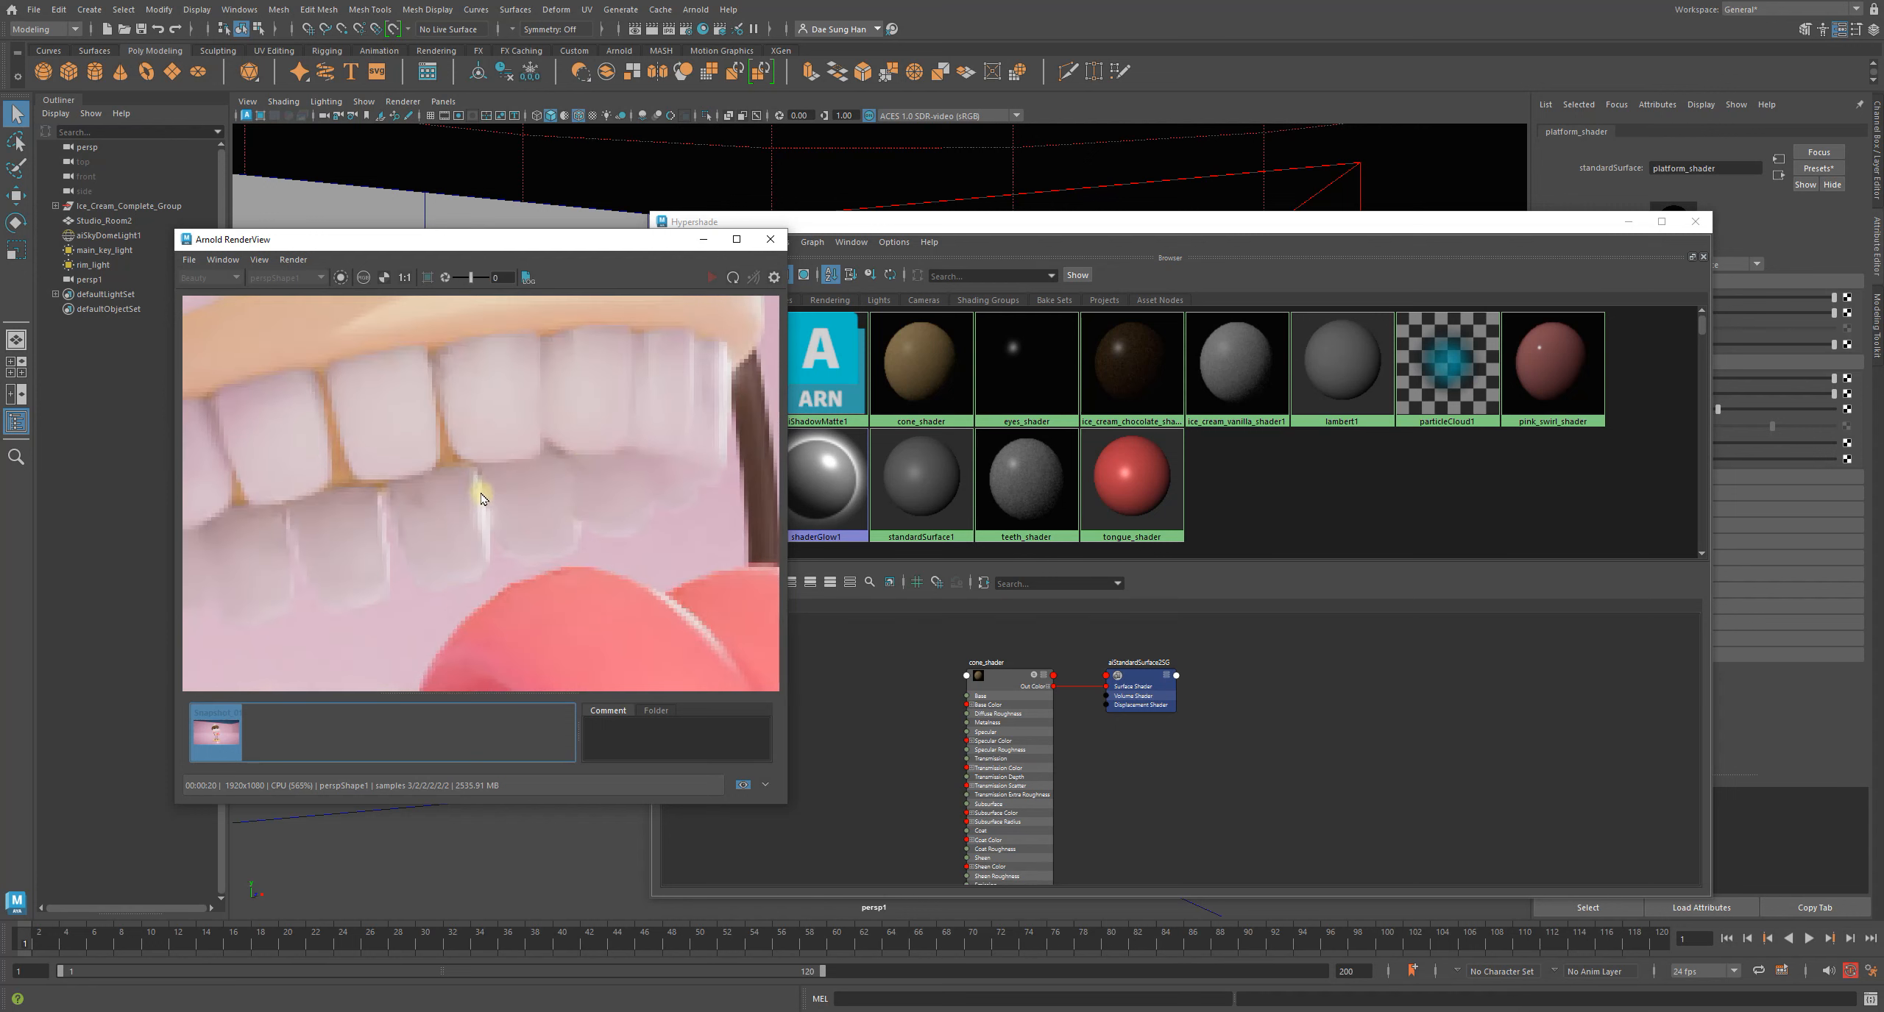
pyautogui.moveTo(408, 447); pyautogui.dragTo(577, 599, button='middle')
pyautogui.scroll(-2, 583, 471)
pyautogui.scroll(-2, 591, 401)
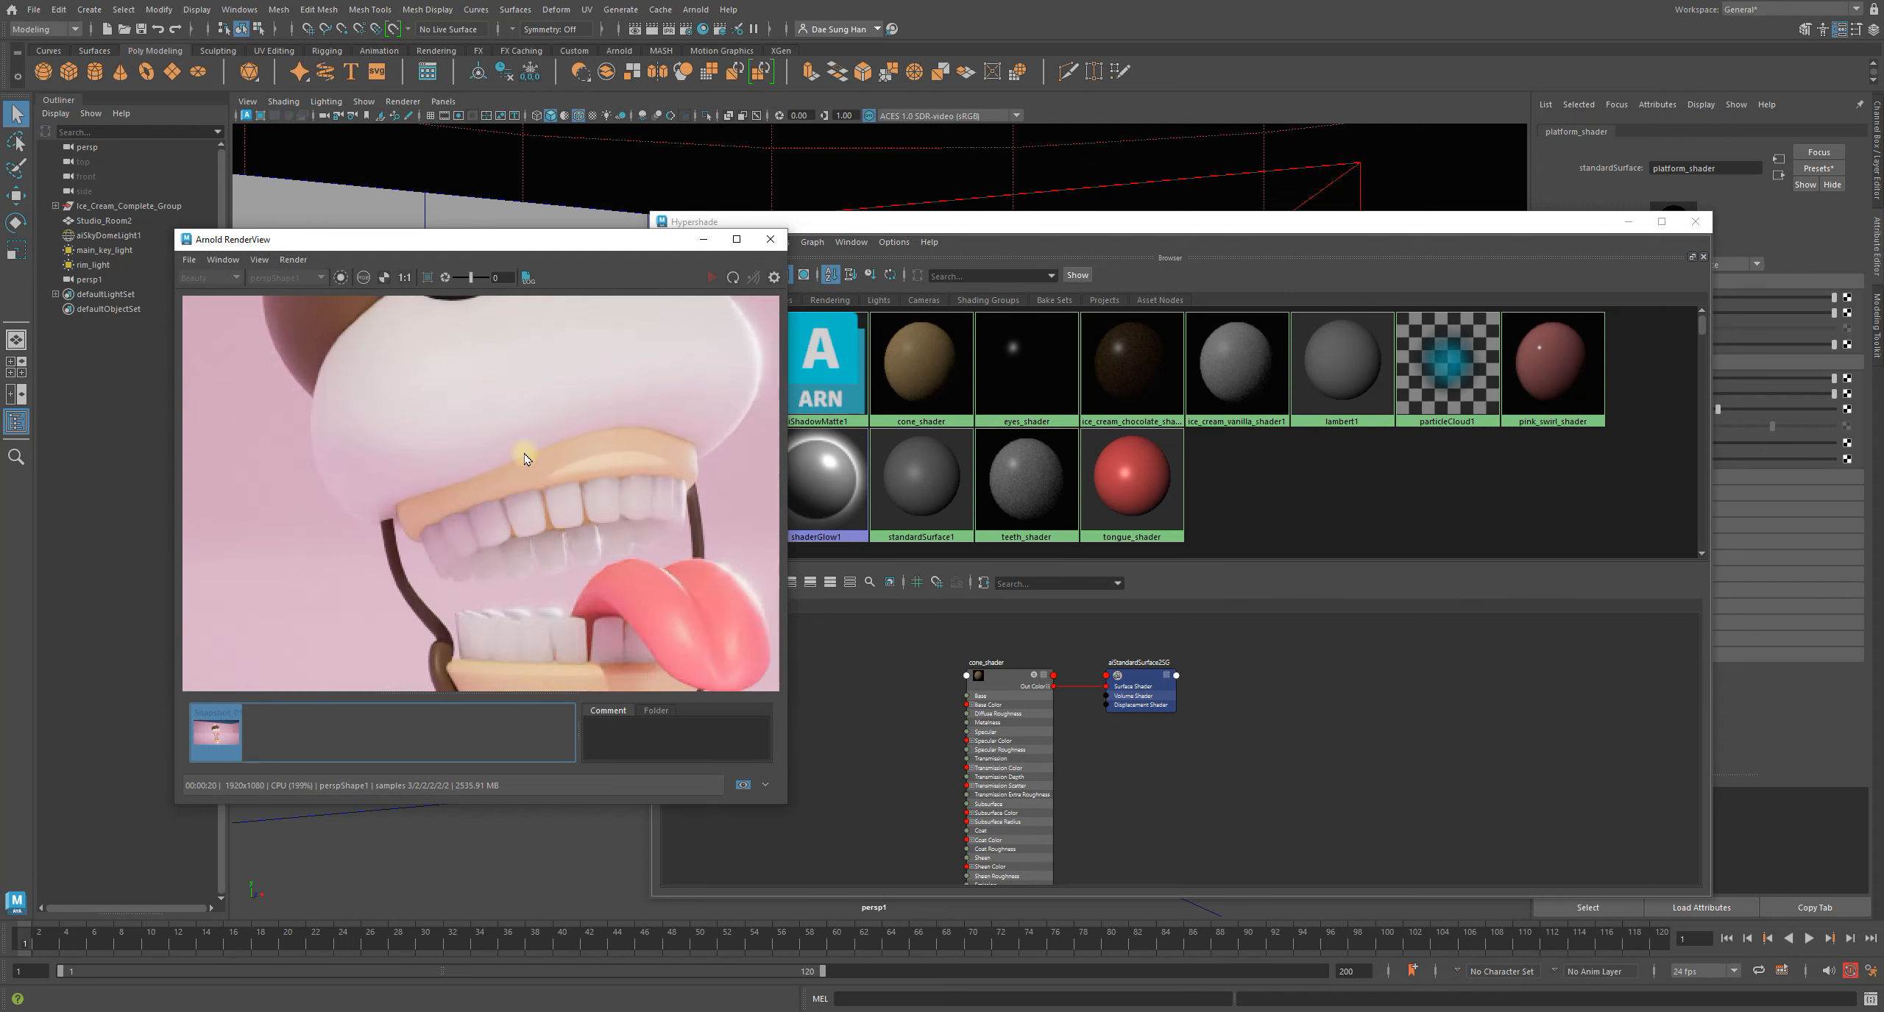
pyautogui.moveTo(551, 421); pyautogui.dragTo(499, 521, button='middle')
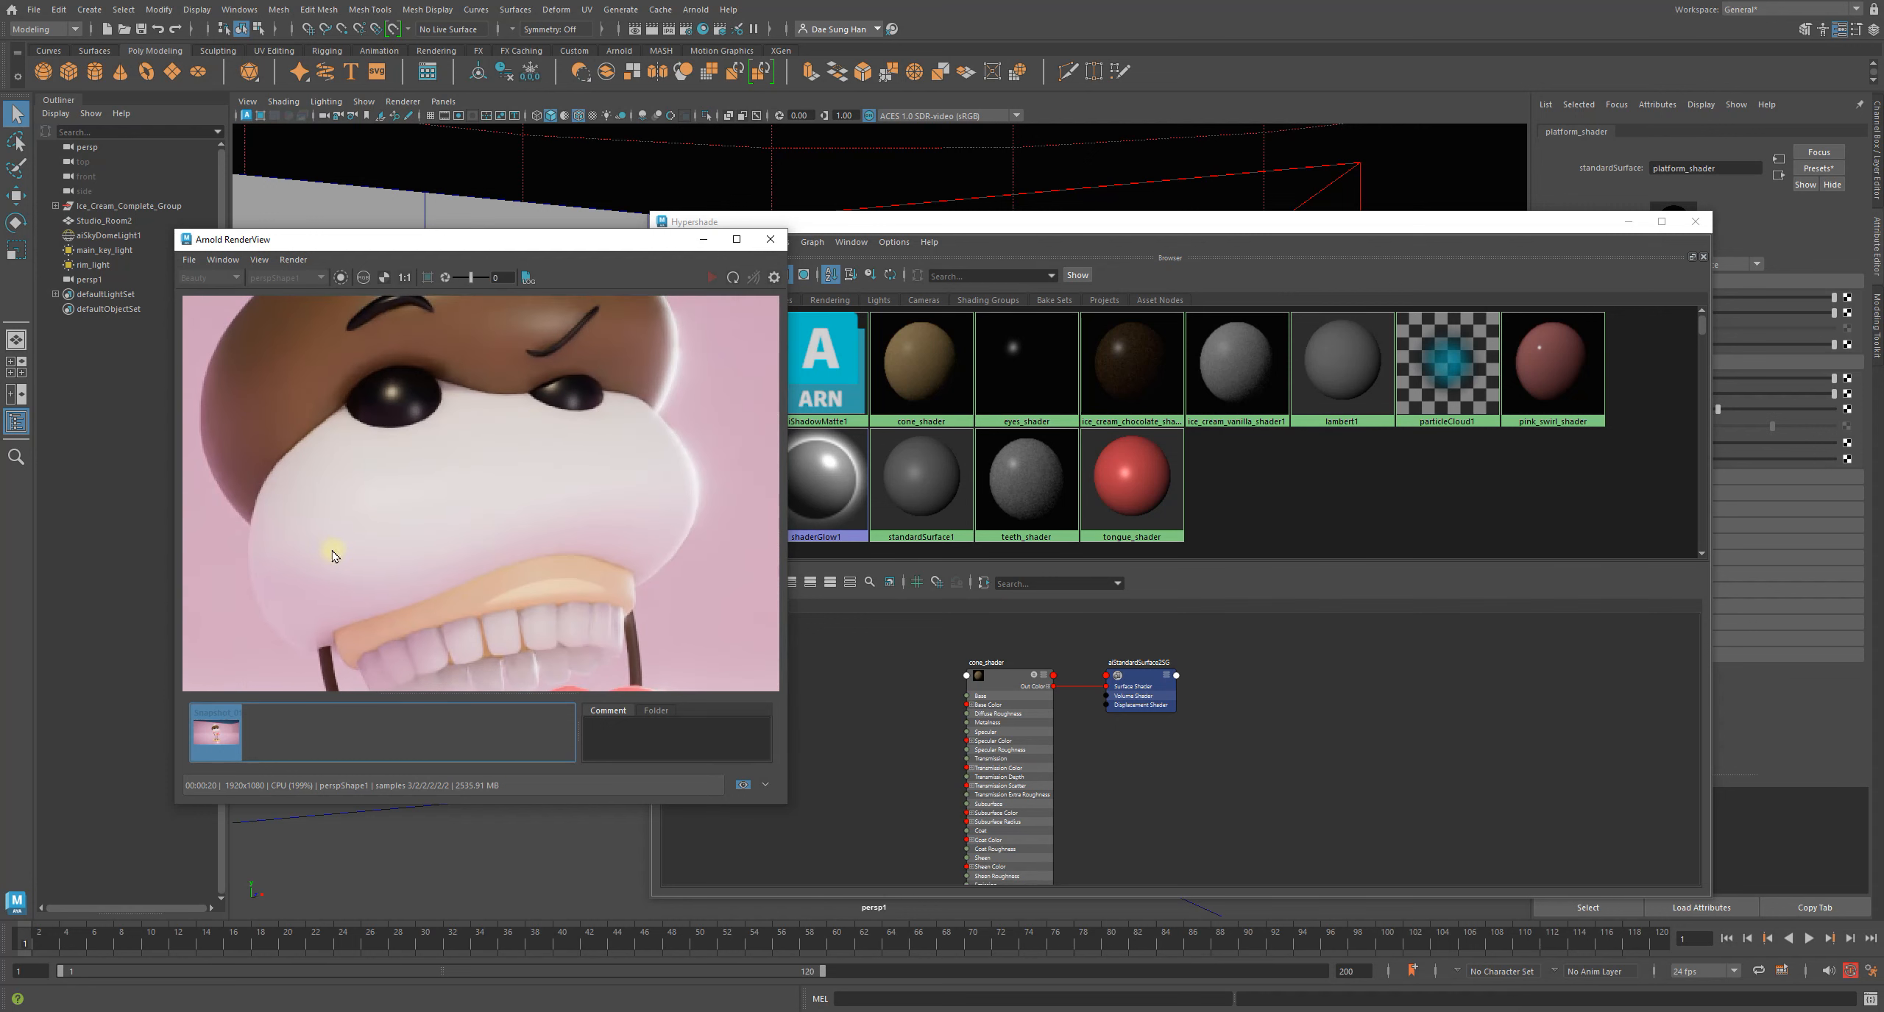
pyautogui.moveTo(548, 482); pyautogui.dragTo(518, 590, button='middle')
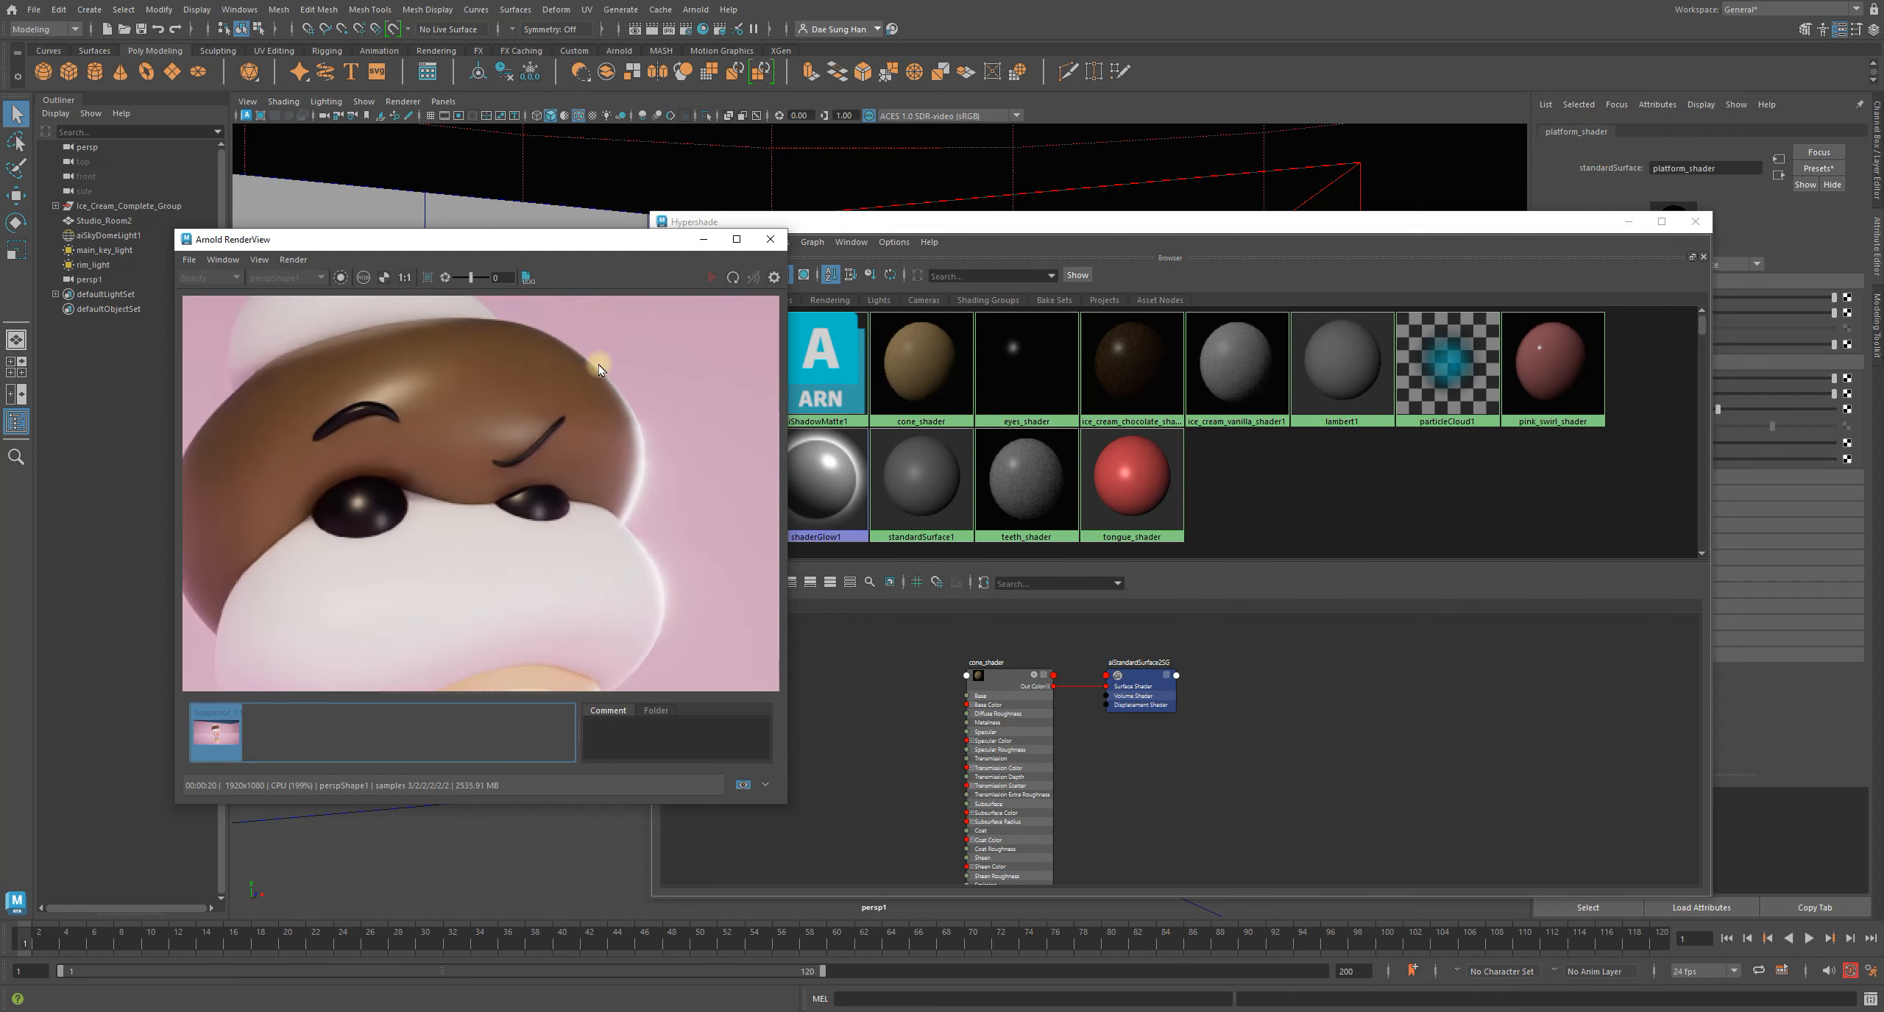
pyautogui.moveTo(373, 566); pyautogui.dragTo(343, 590, button='middle')
pyautogui.moveTo(482, 639); pyautogui.dragTo(637, 417, button='middle')
pyautogui.scroll(3, 585, 524)
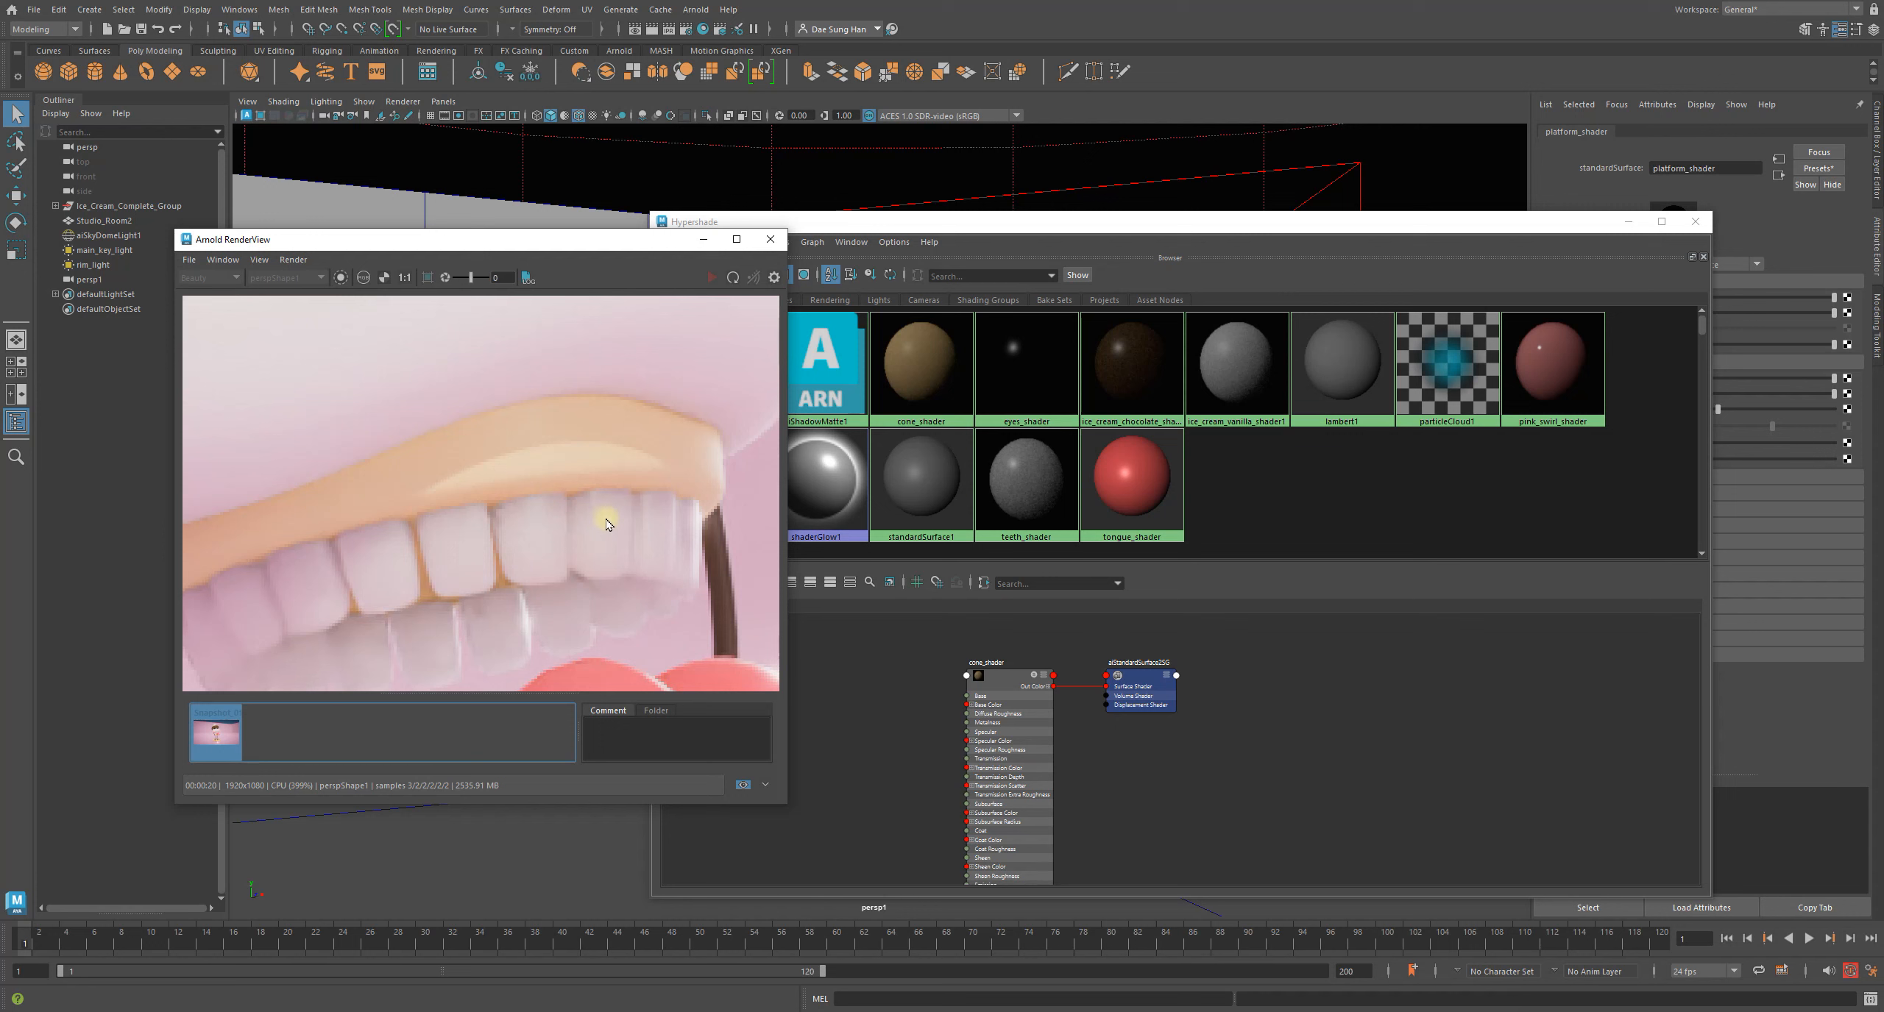
# Select teeth_shader in the Hypershade and open its Subsurface settings in the Attribute Editor
pyautogui.moveTo(591, 245); pyautogui.dragTo(477, 205)
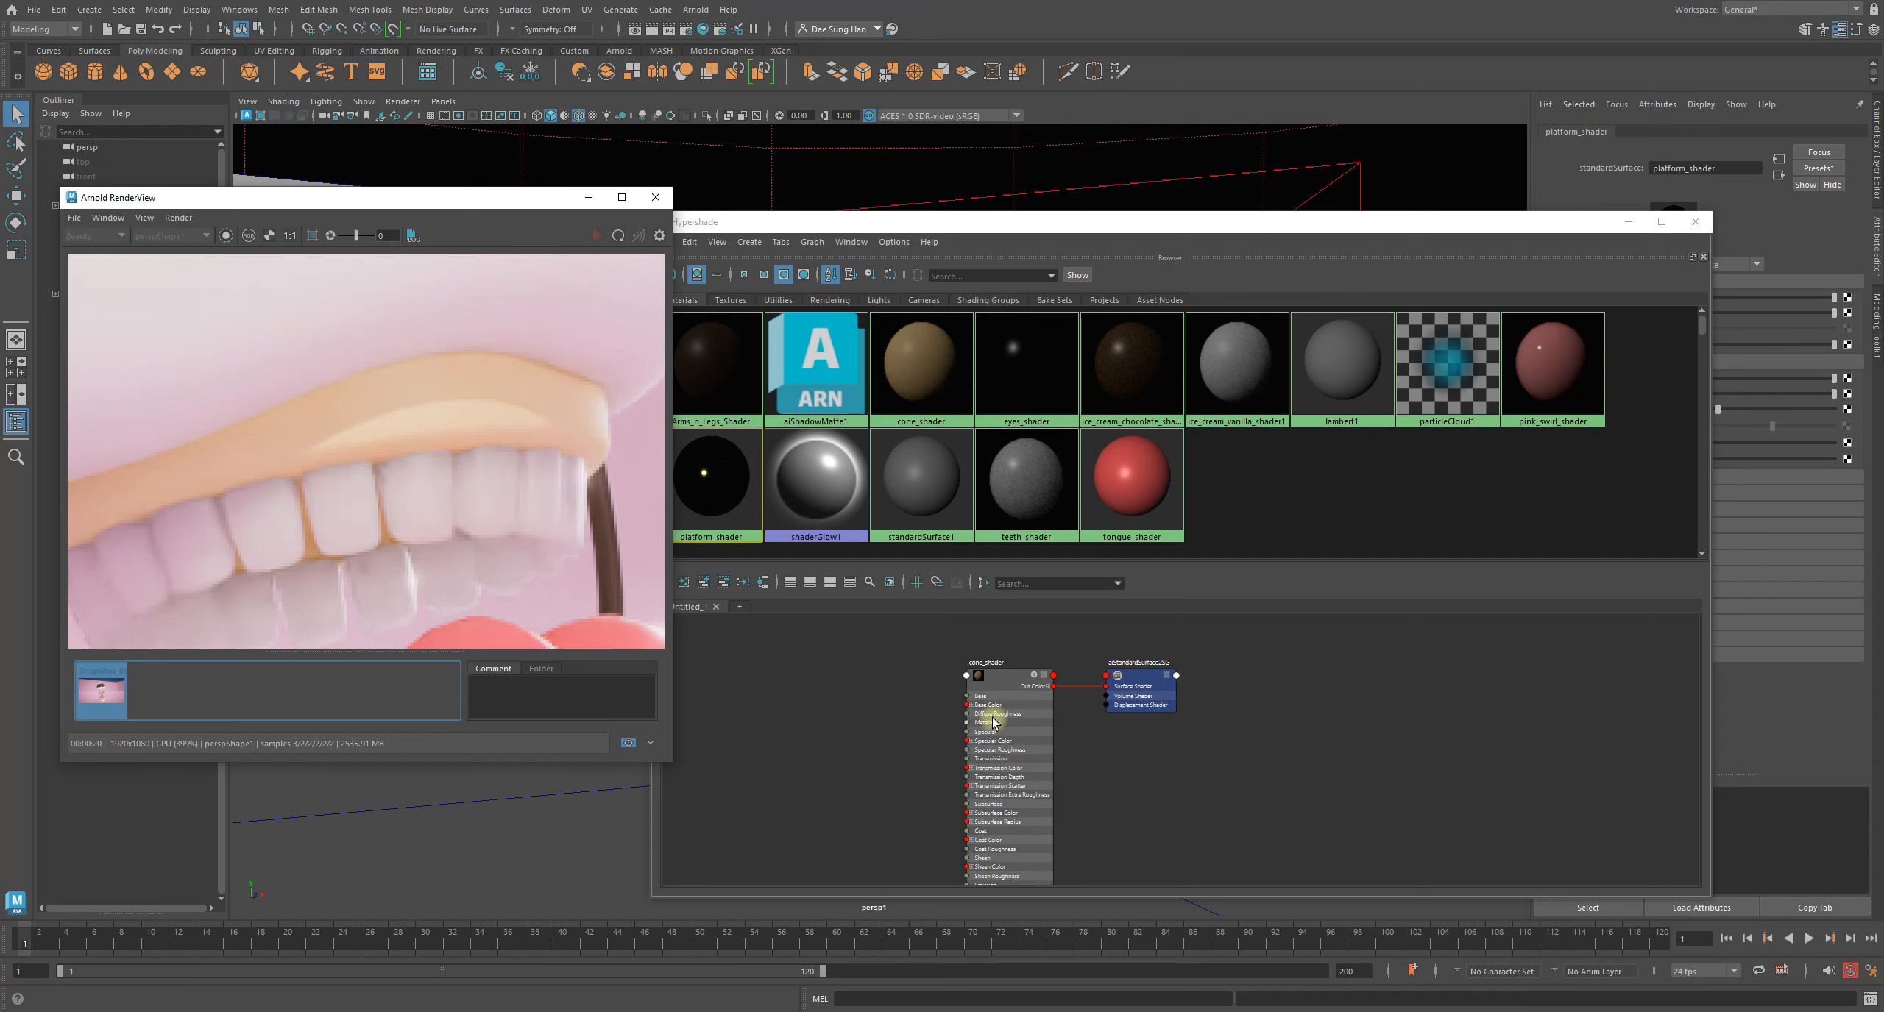
pyautogui.click(1224, 527)
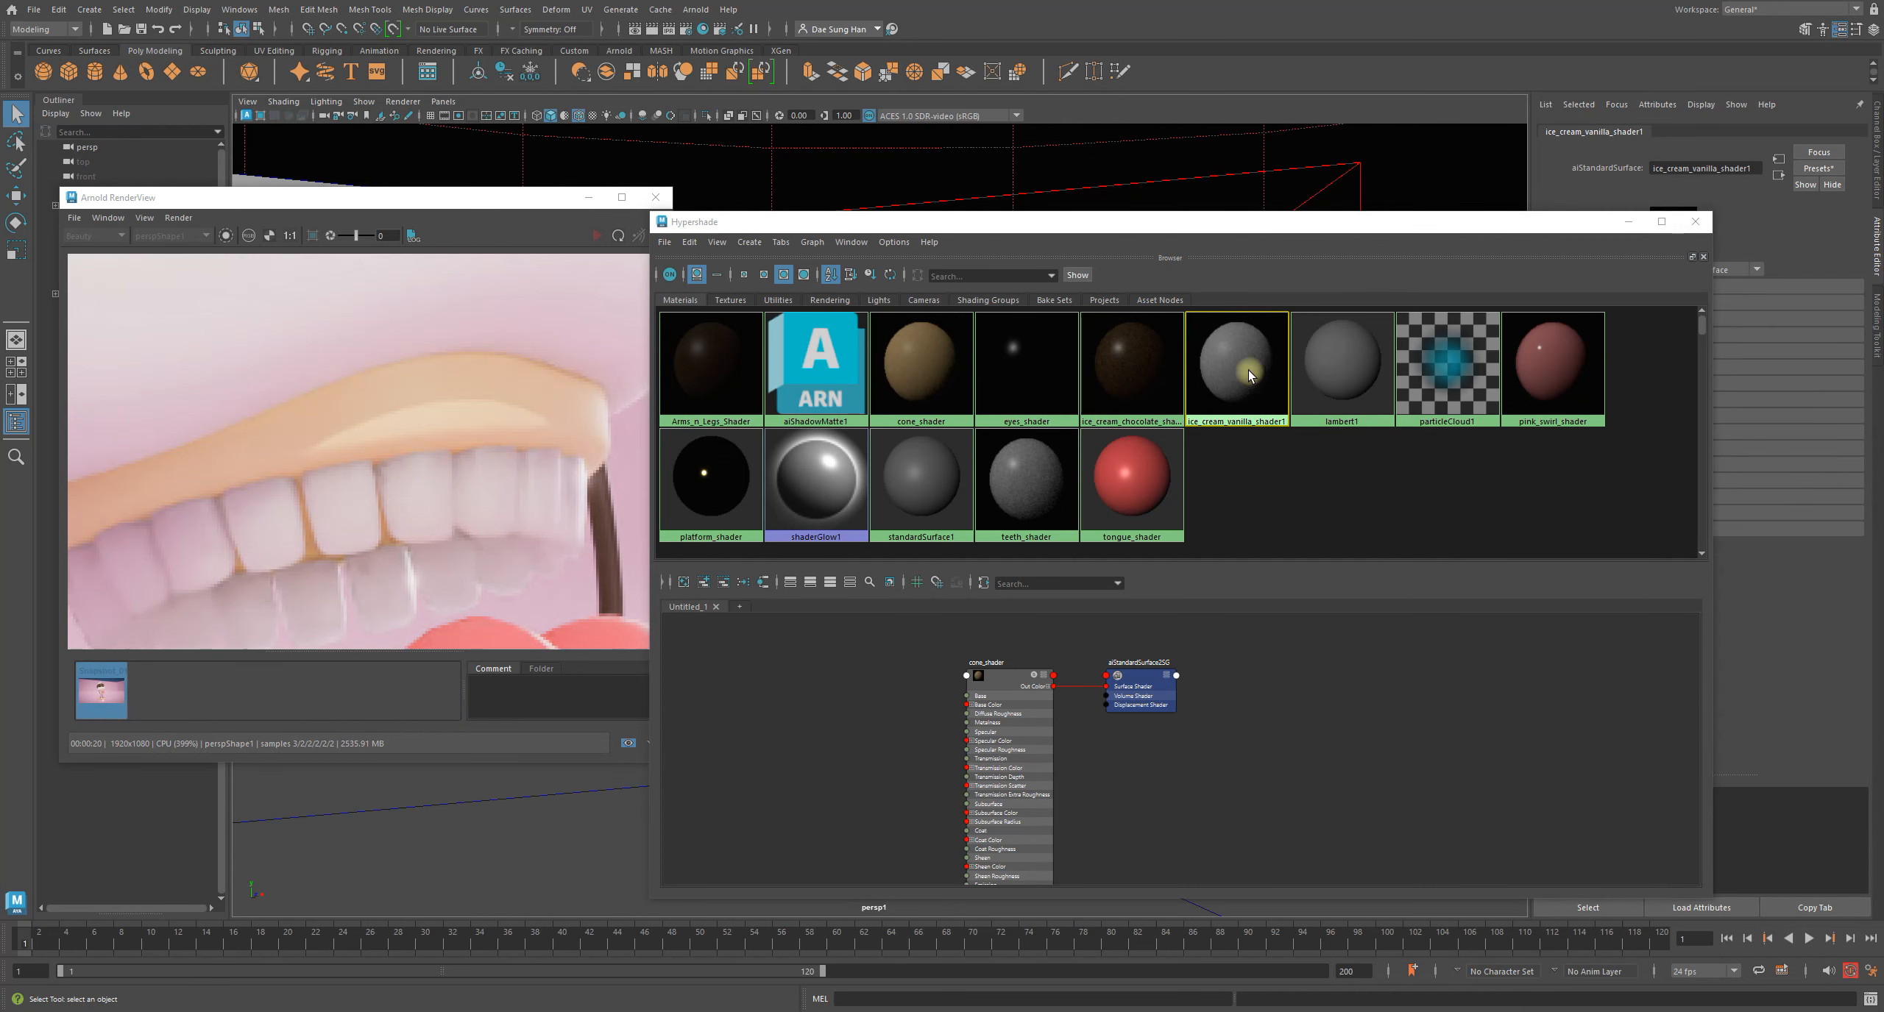
pyautogui.click(1040, 492)
pyautogui.moveTo(1172, 222); pyautogui.dragTo(732, 235)
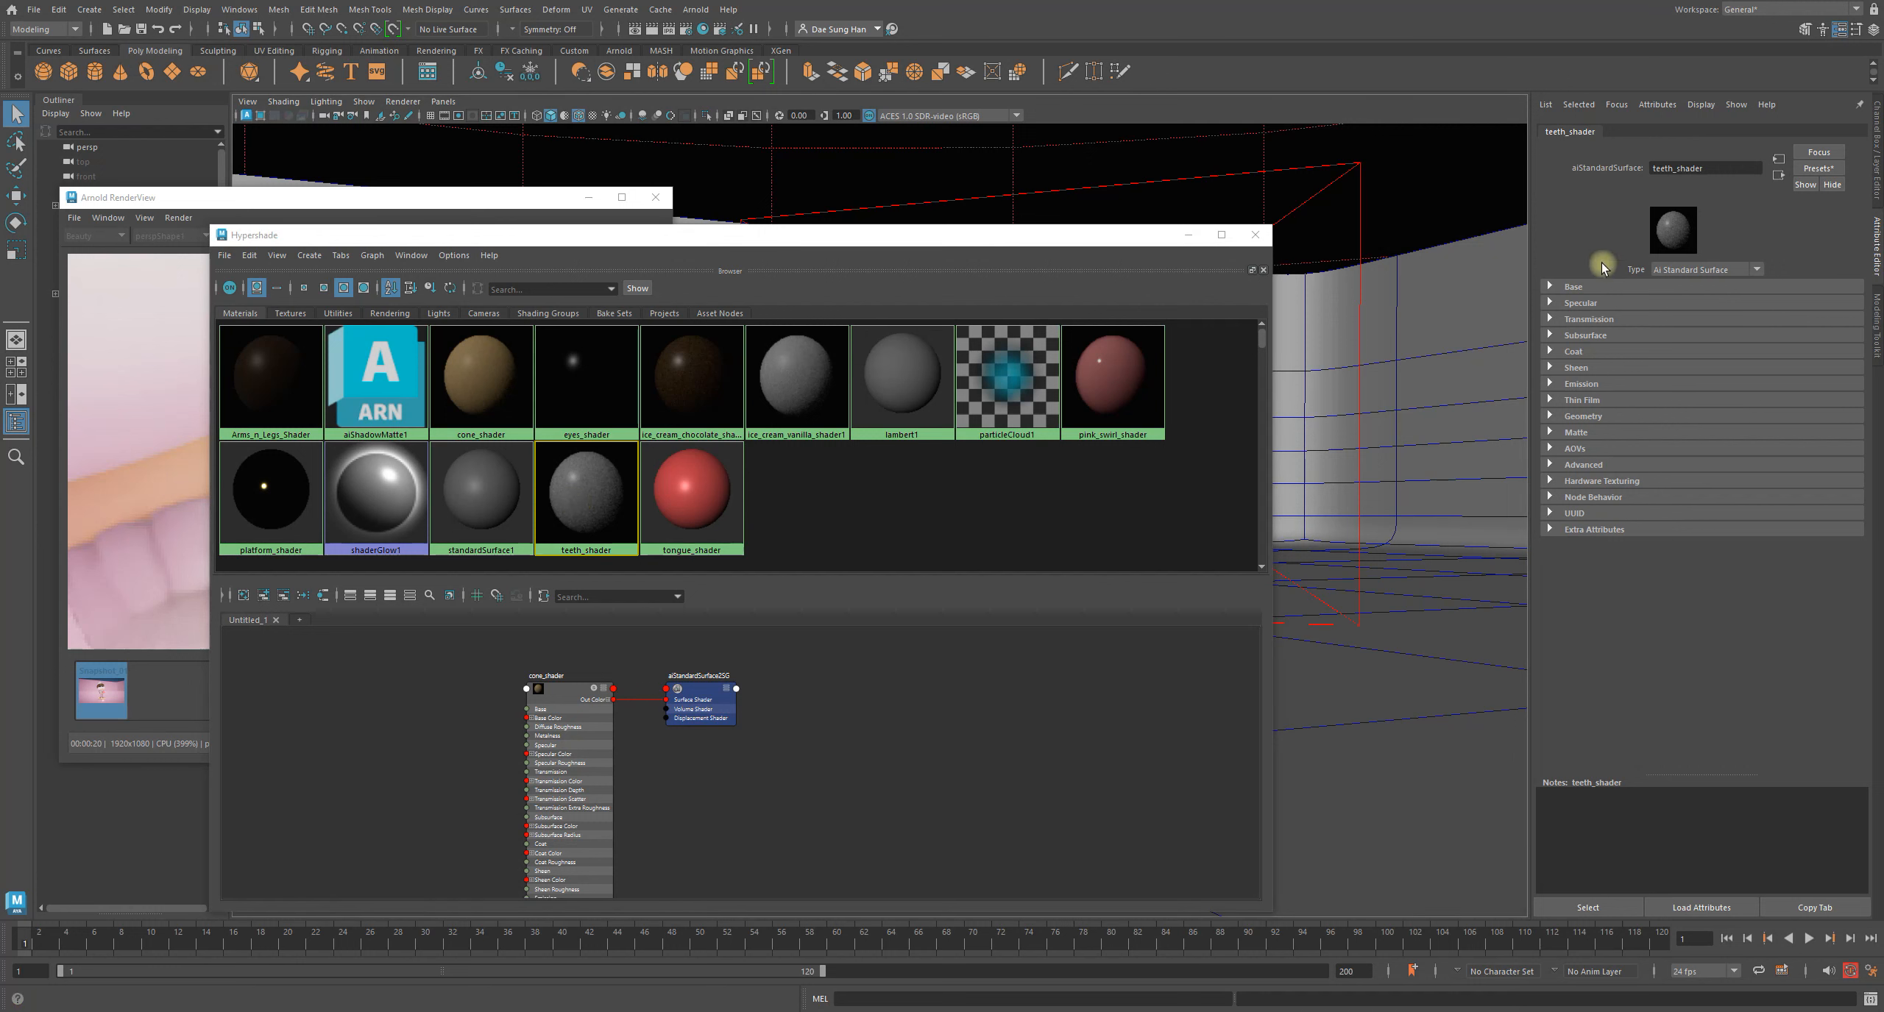
pyautogui.click(1604, 336)
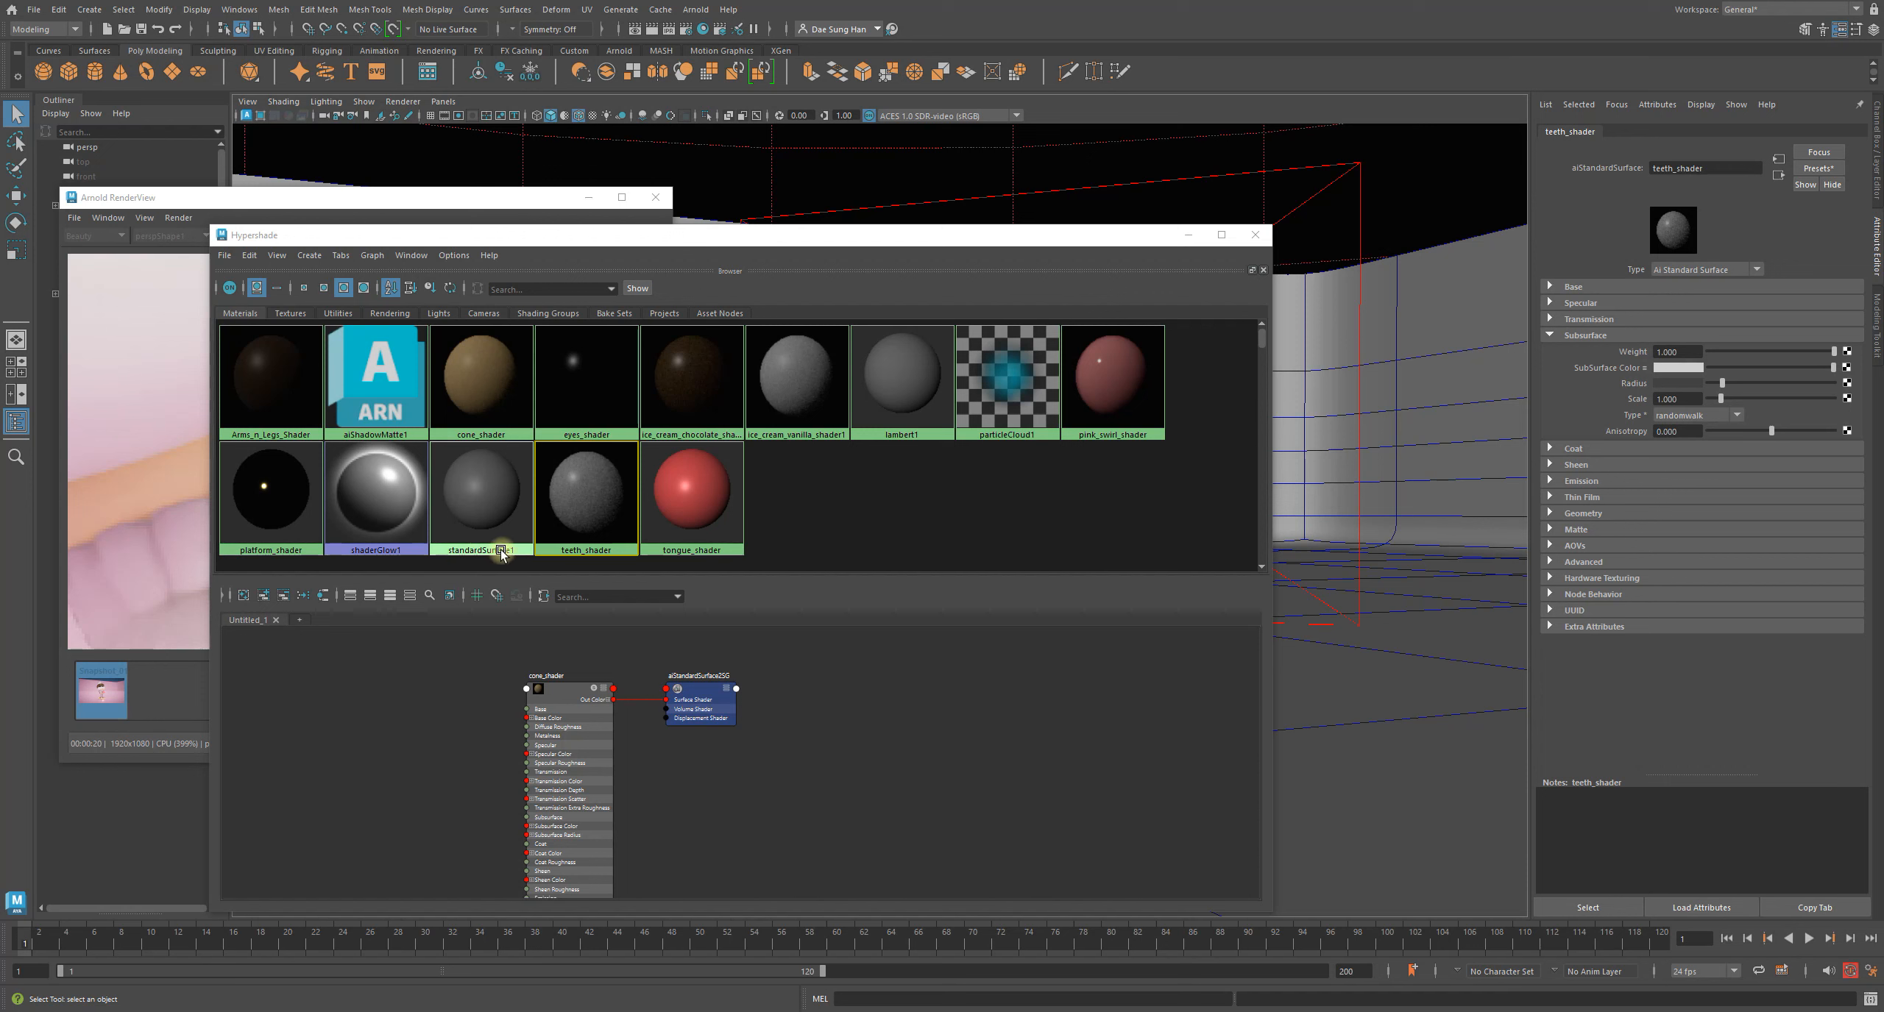
# Select the default standardSurface1 material and show only its Subsurface settings to compare with the teeth material
pyautogui.click(473, 487)
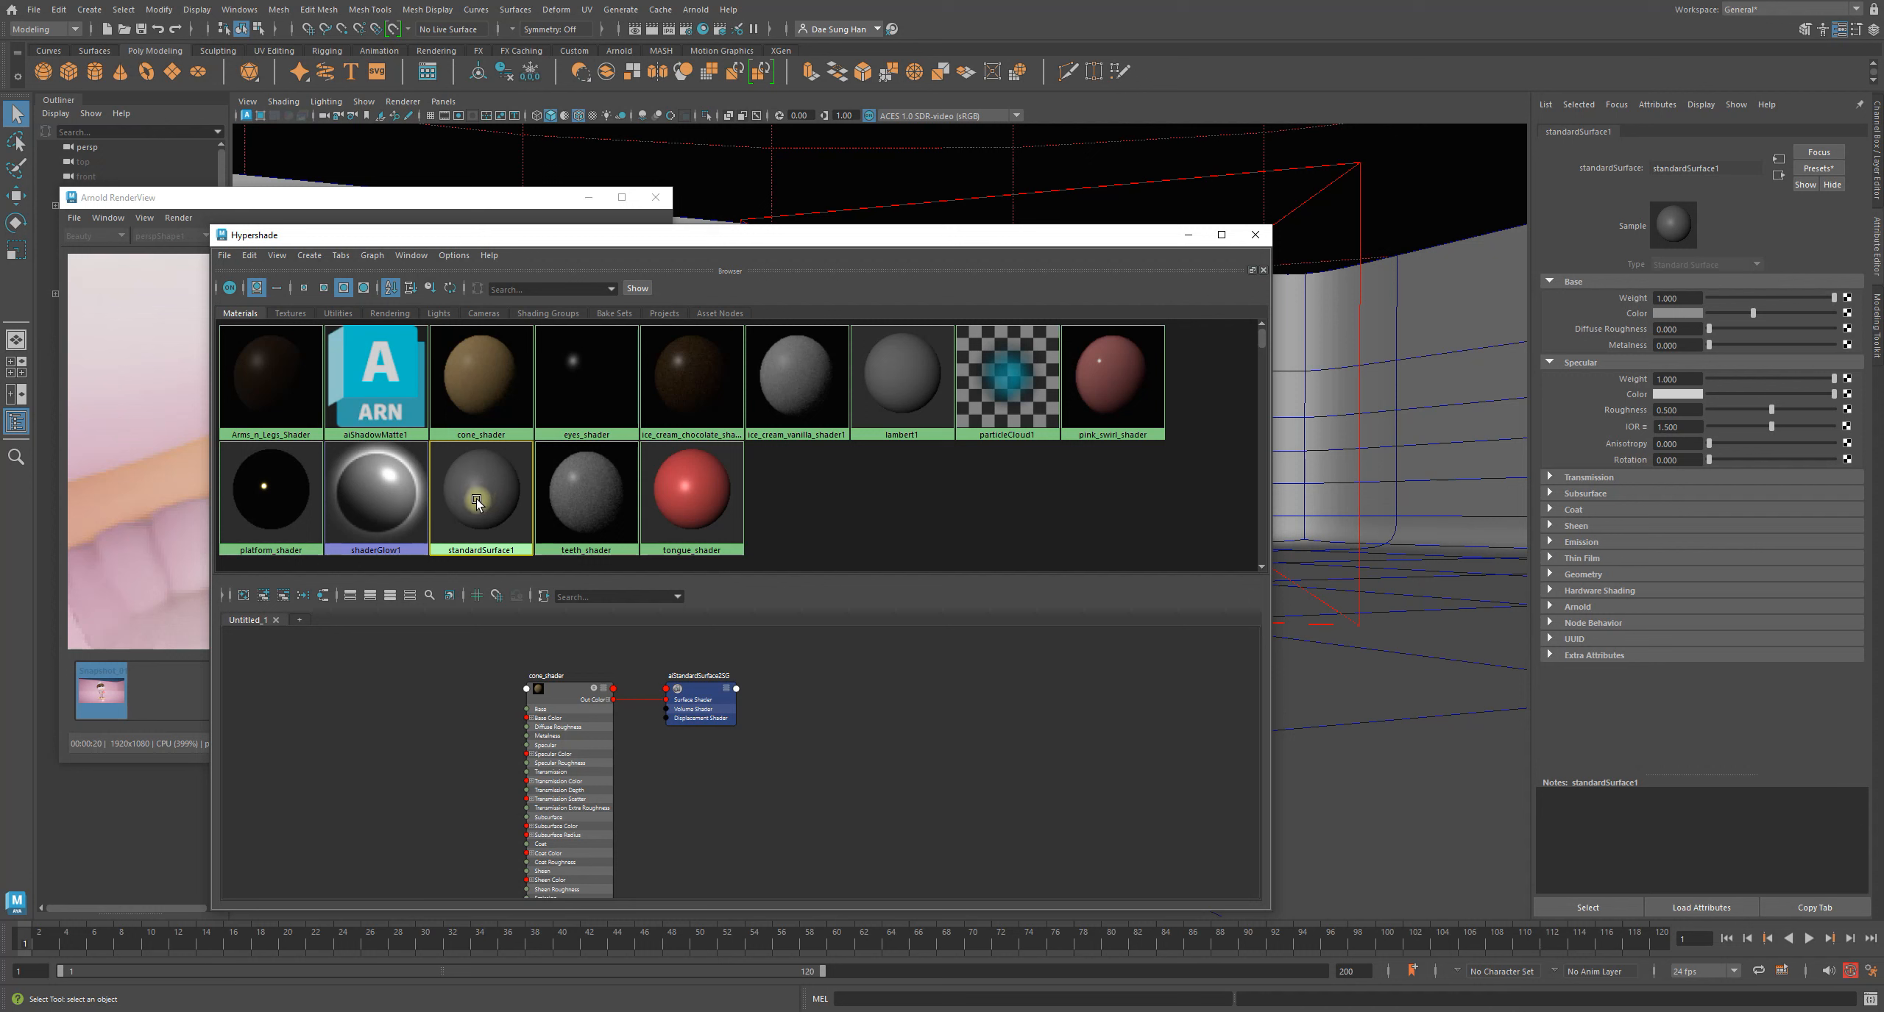
pyautogui.click(490, 425)
pyautogui.click(488, 503)
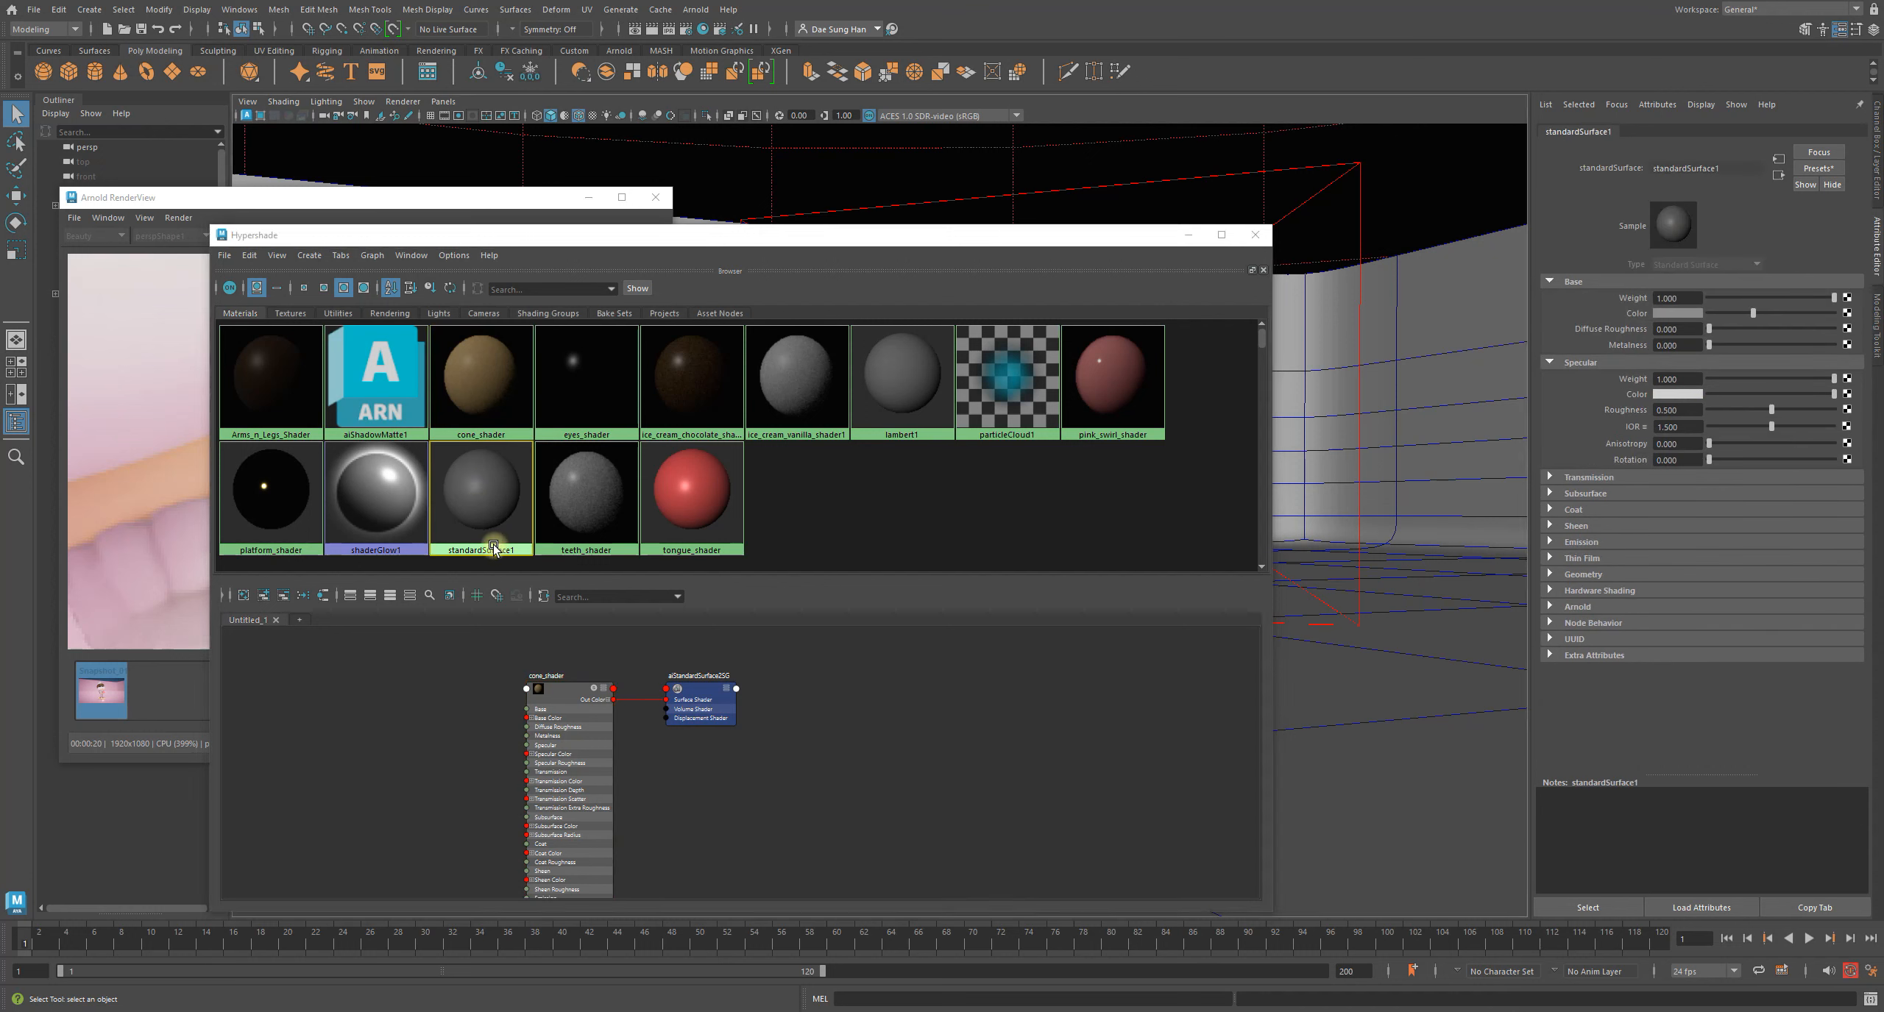
pyautogui.click(1573, 281)
pyautogui.click(1580, 297)
pyautogui.click(1604, 330)
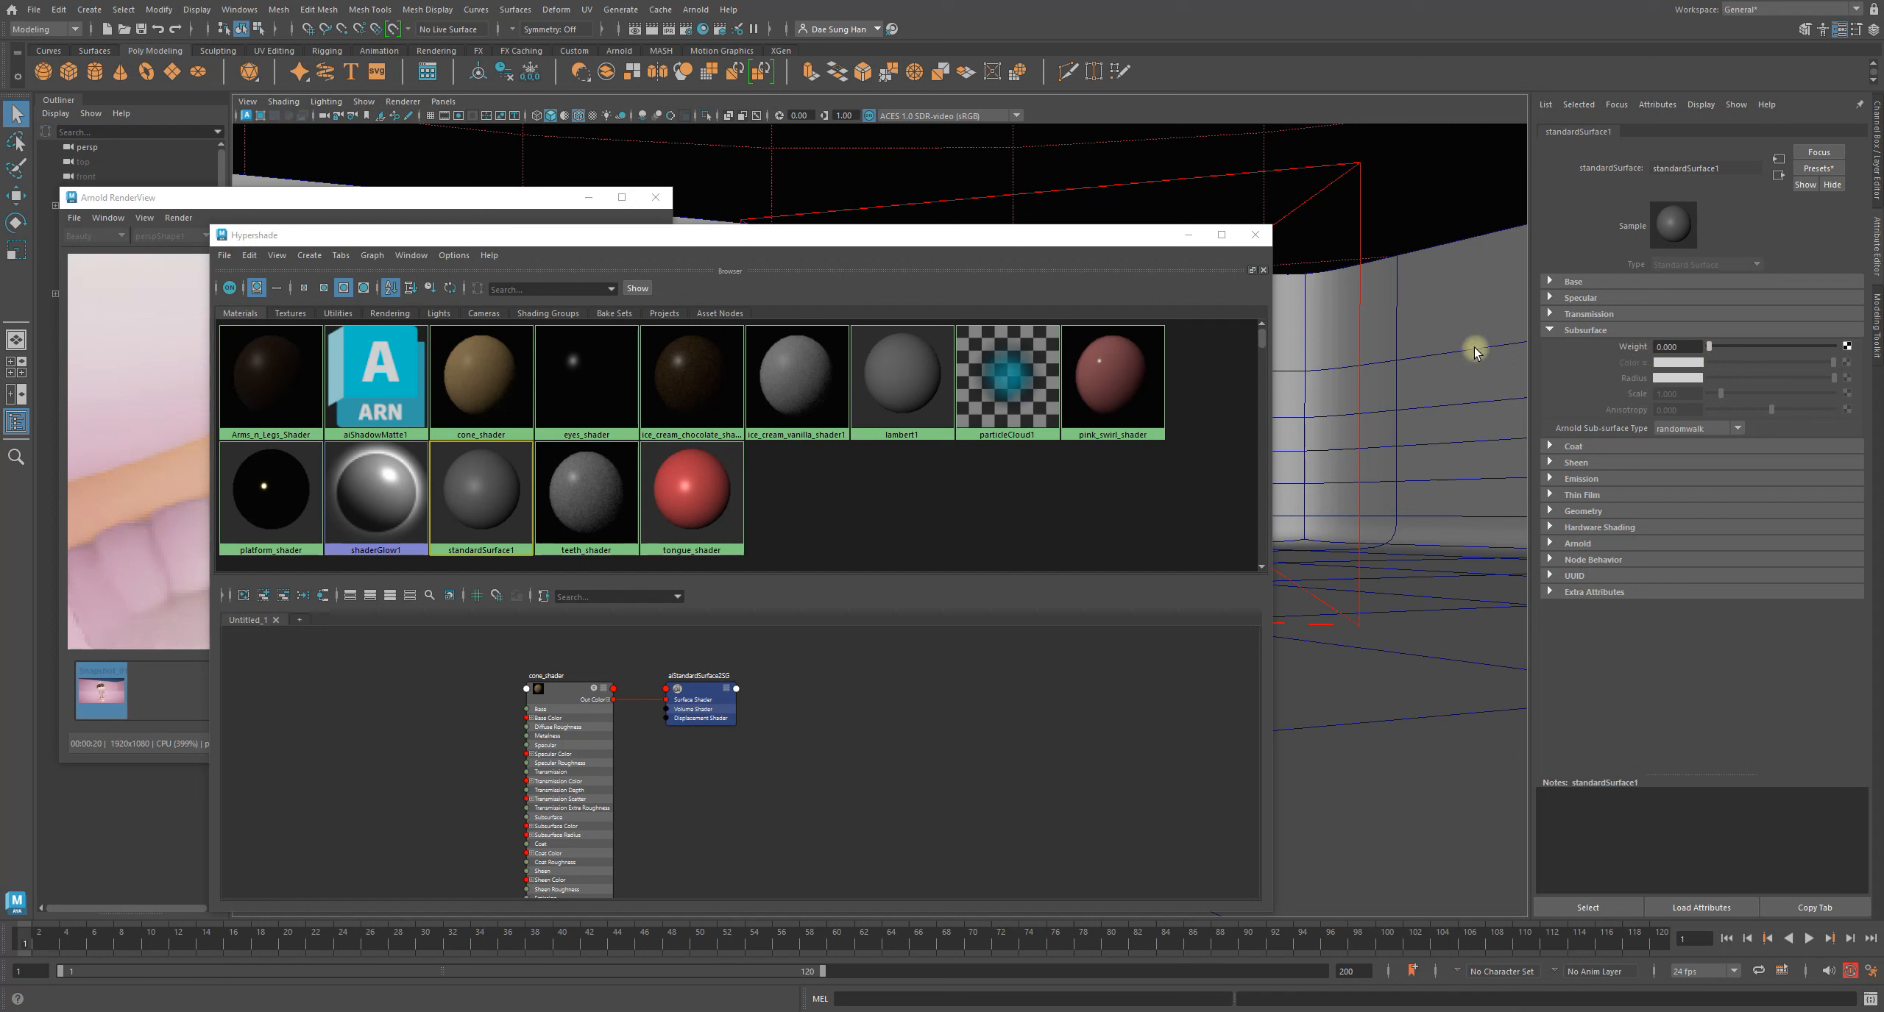
# Select teeth_shader again and clear the cone_shader network from the Hypershade graph
pyautogui.click(590, 515)
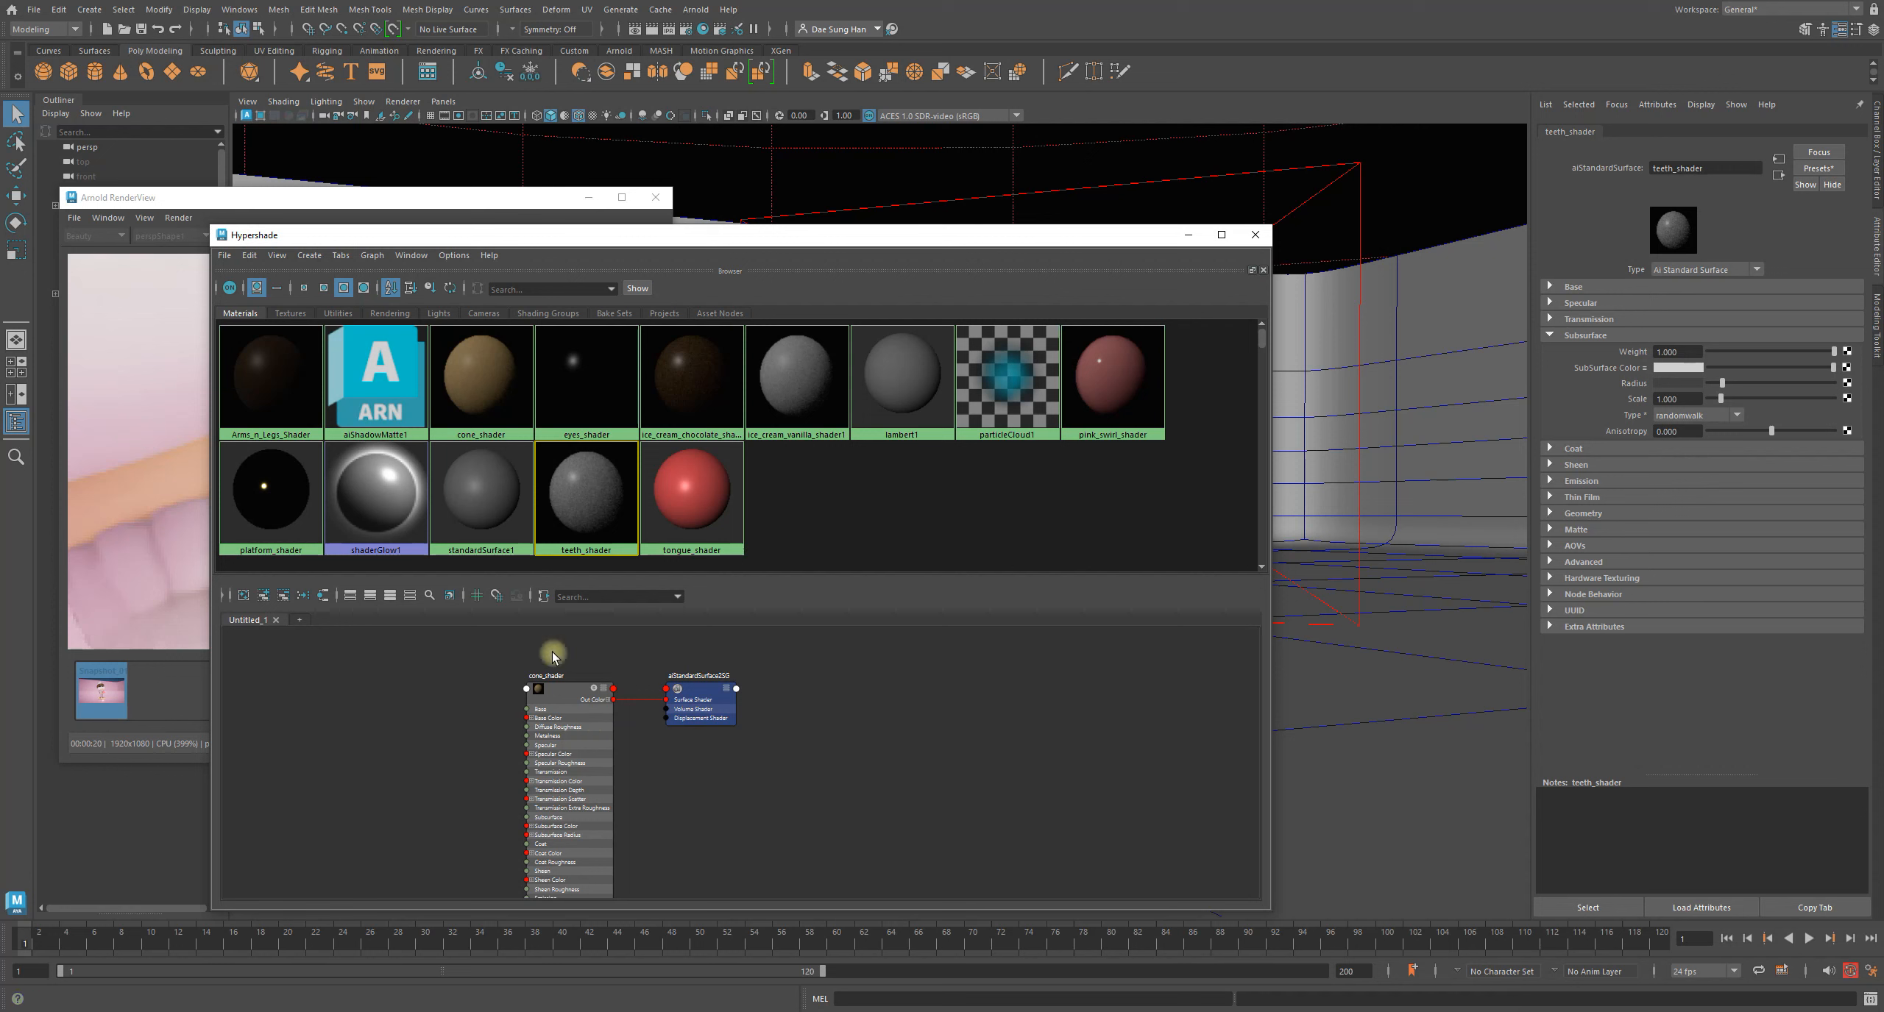
pyautogui.keyDown('alt'); pyautogui.moveTo(500, 697); pyautogui.dragTo(680, 704, button='right'); pyautogui.keyUp('alt')
pyautogui.keyDown('alt'); pyautogui.moveTo(692, 685); pyautogui.dragTo(618, 784, button='middle'); pyautogui.keyUp('alt')
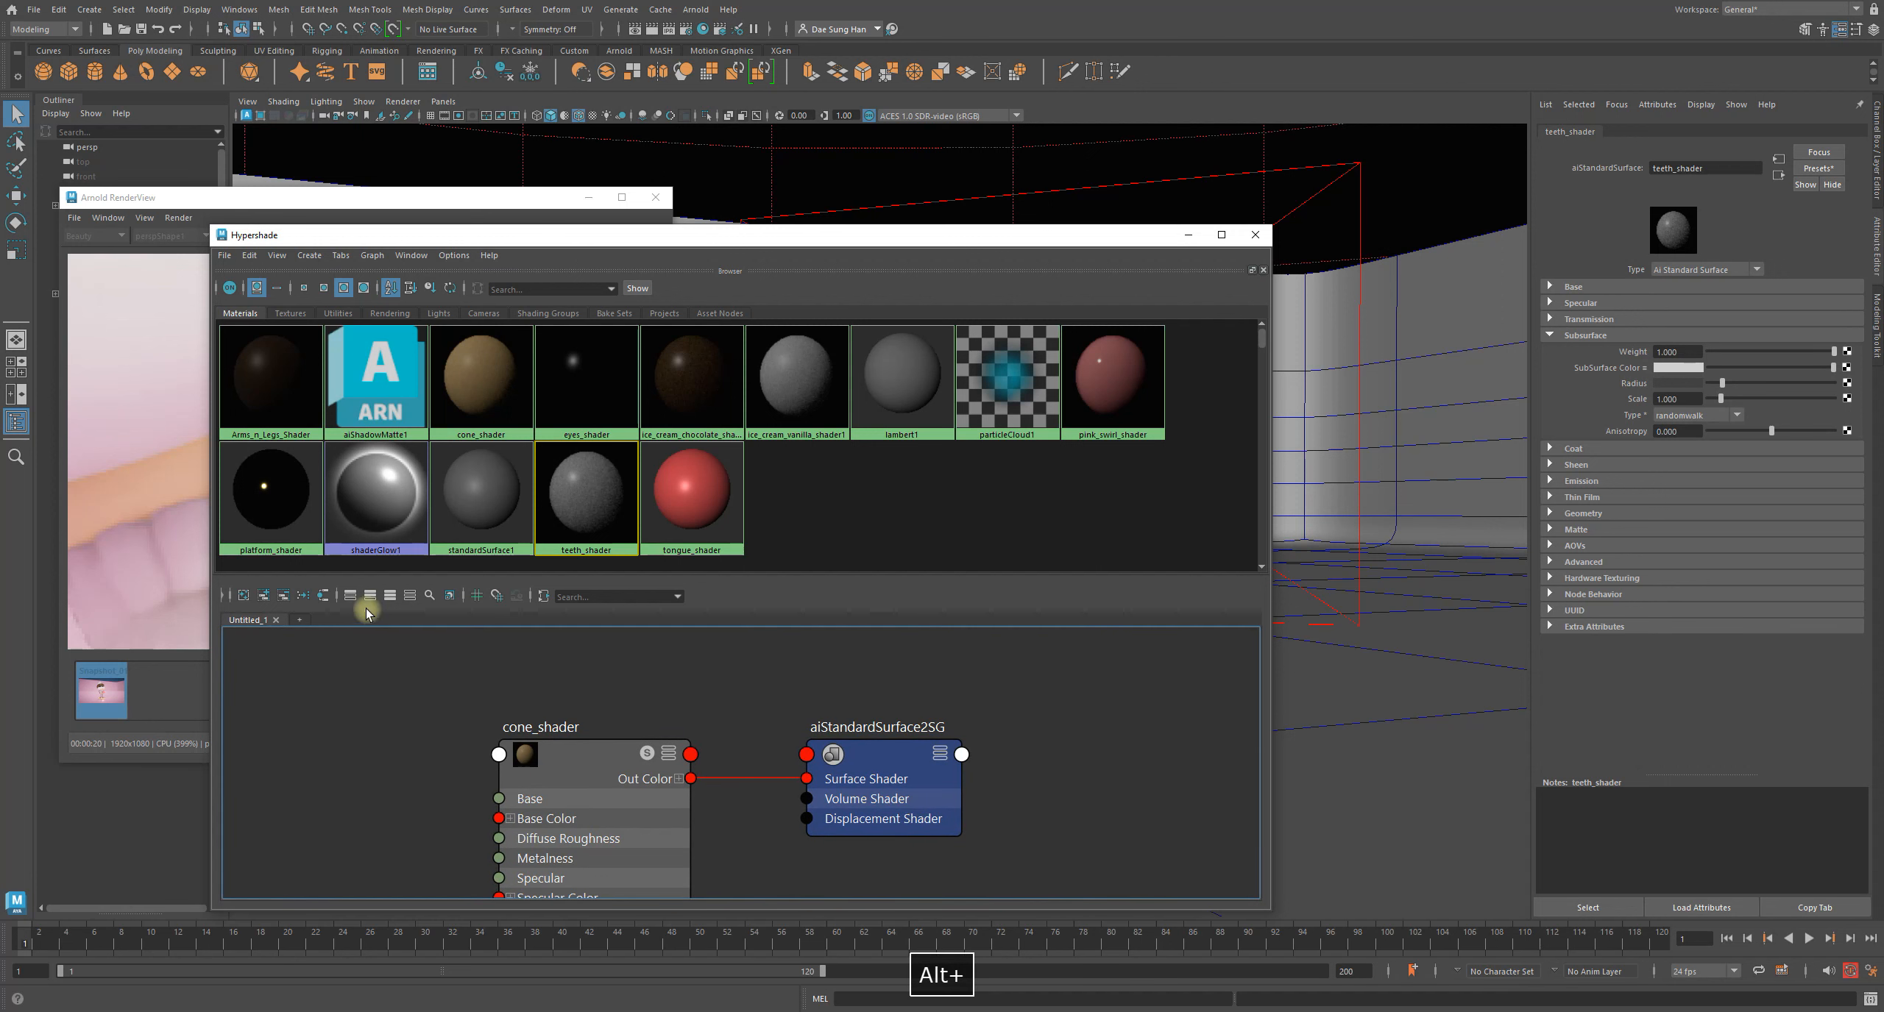
pyautogui.click(243, 597)
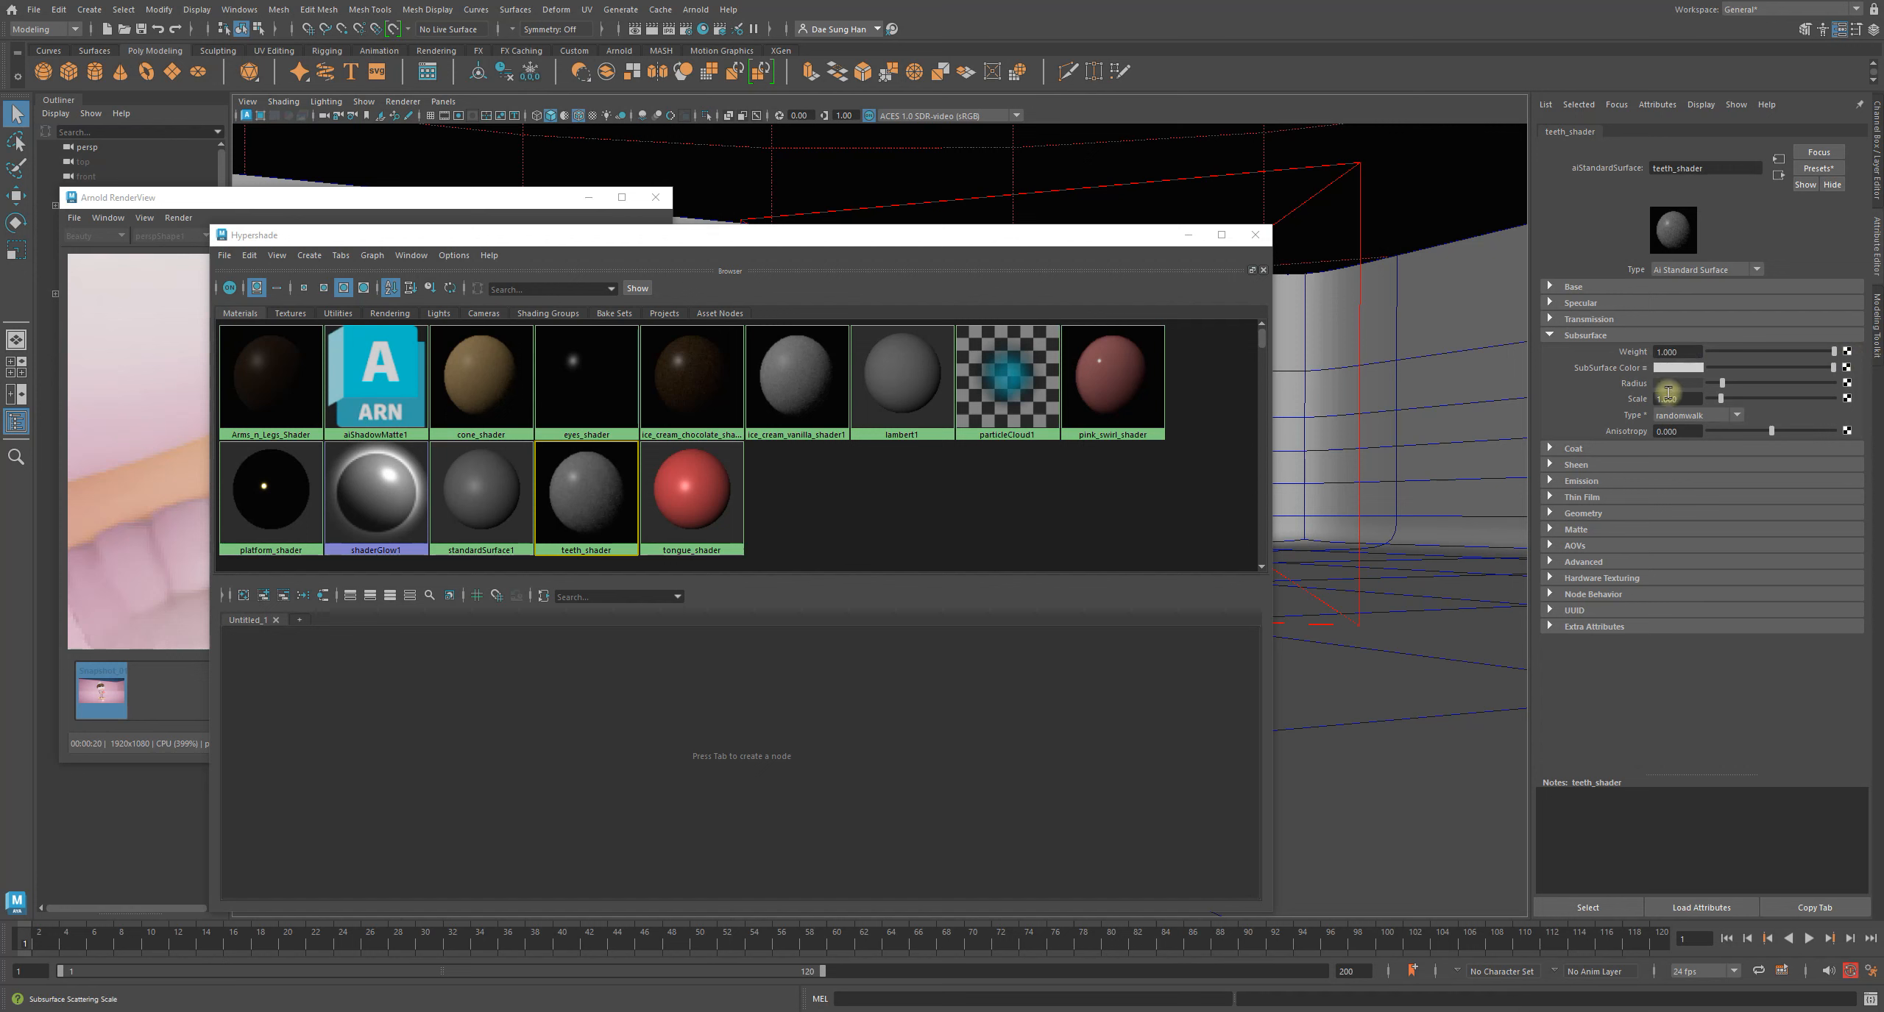
# Enlarge the Arnold RenderView window and show the whole character render at 1:1 scale
pyautogui.click(484, 194)
pyautogui.click(476, 451)
pyautogui.moveTo(673, 765); pyautogui.dragTo(985, 920)
pyautogui.keyDown('alt'); pyautogui.moveTo(682, 656); pyautogui.dragTo(651, 546, button='middle'); pyautogui.keyUp('alt')
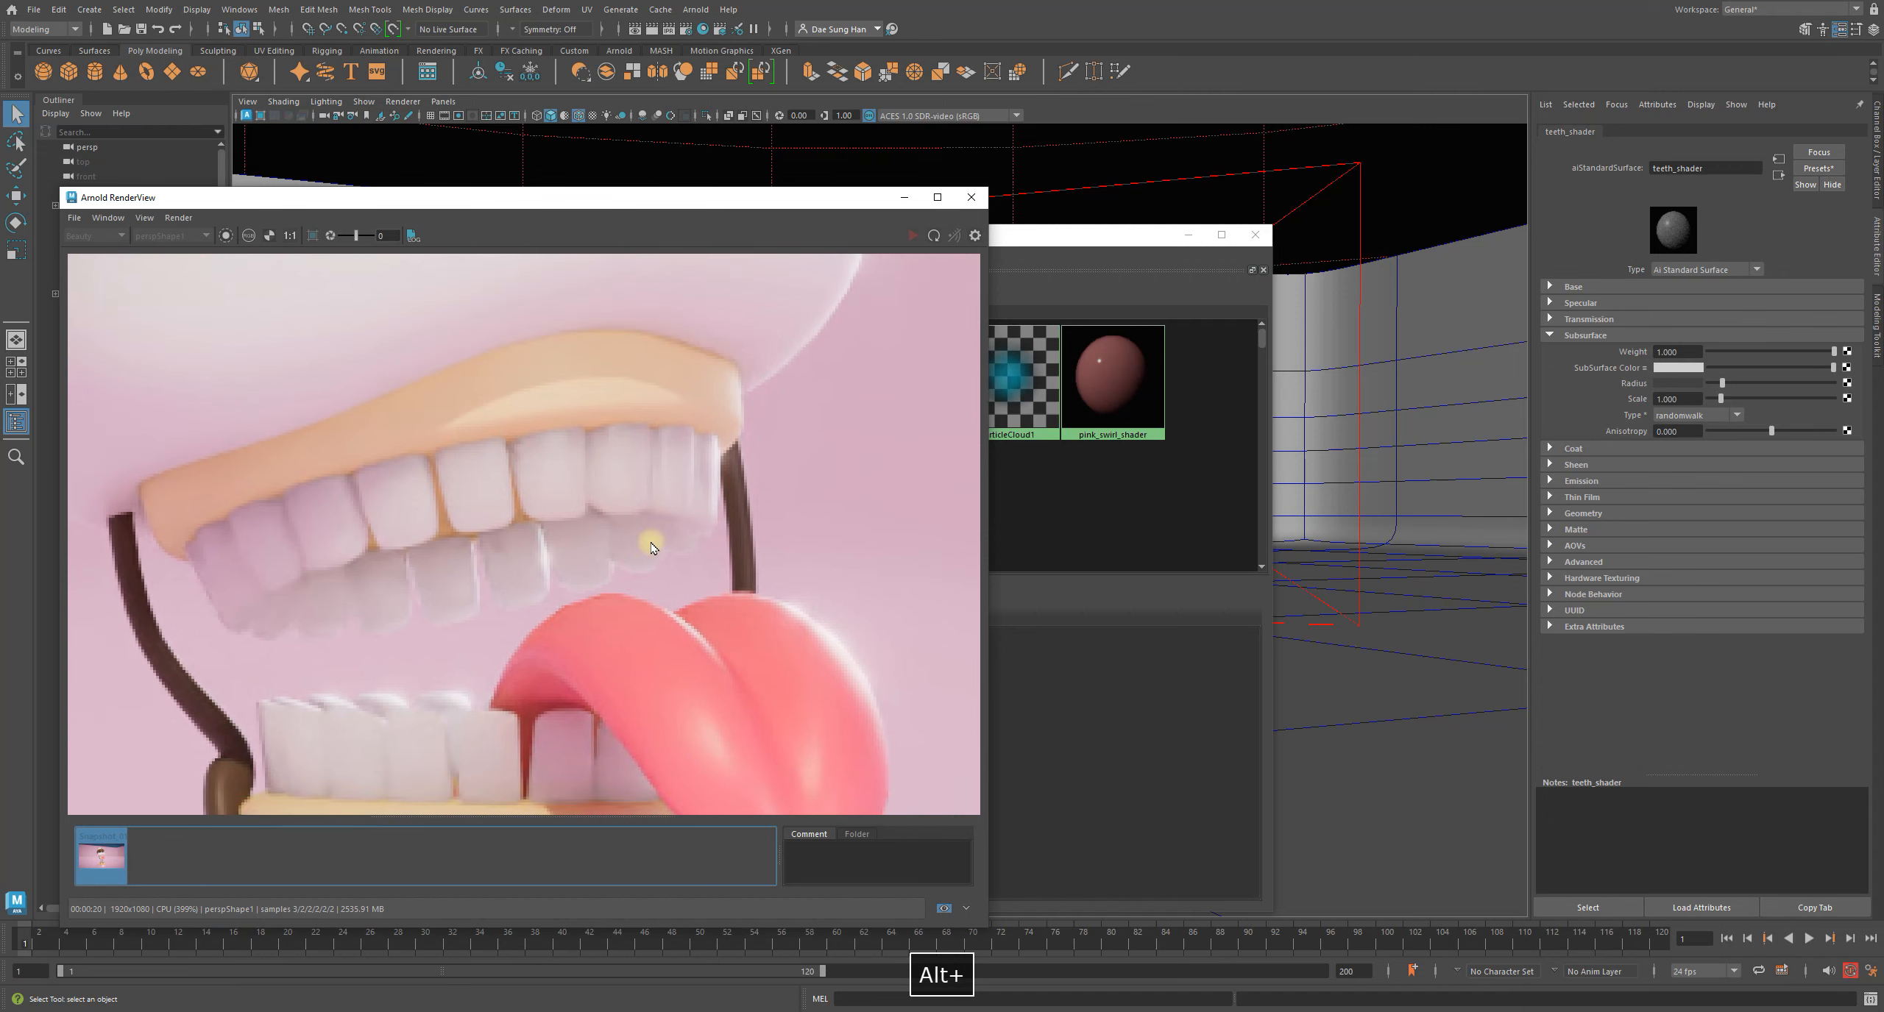
pyautogui.click(290, 235)
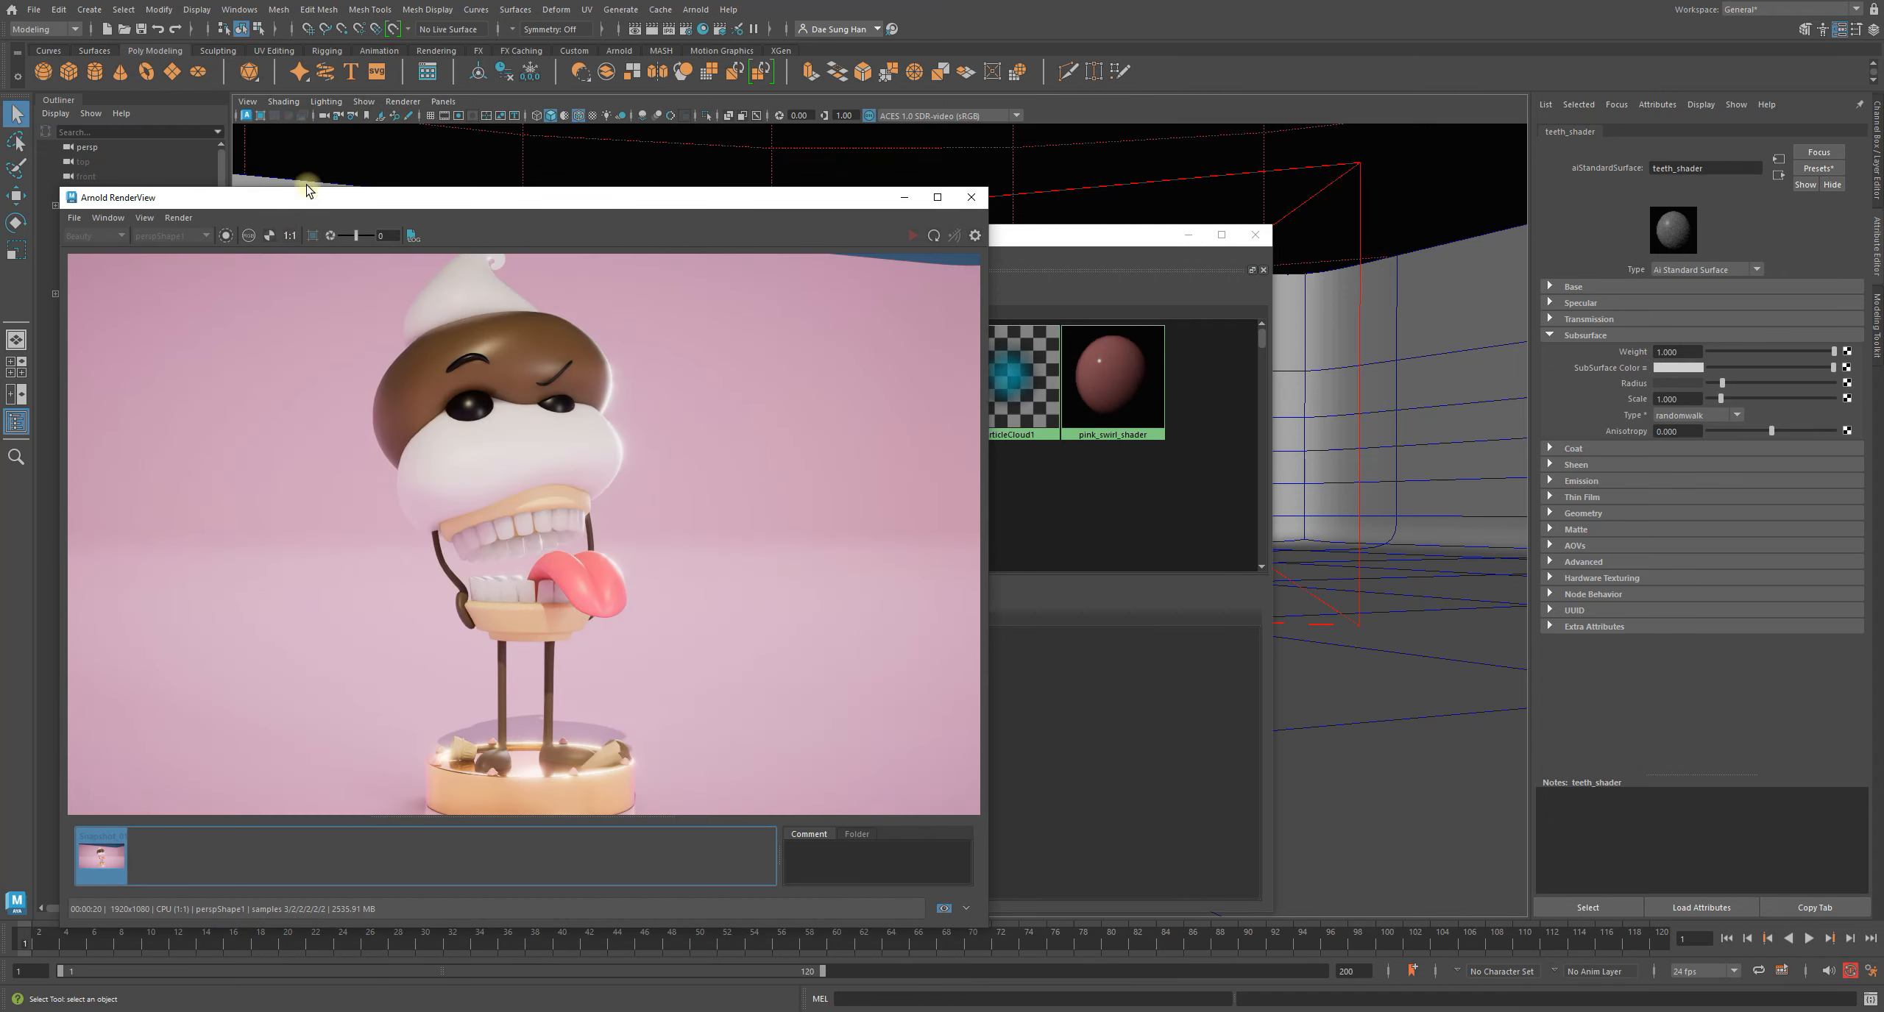
pyautogui.moveTo(307, 191); pyautogui.dragTo(313, 19)
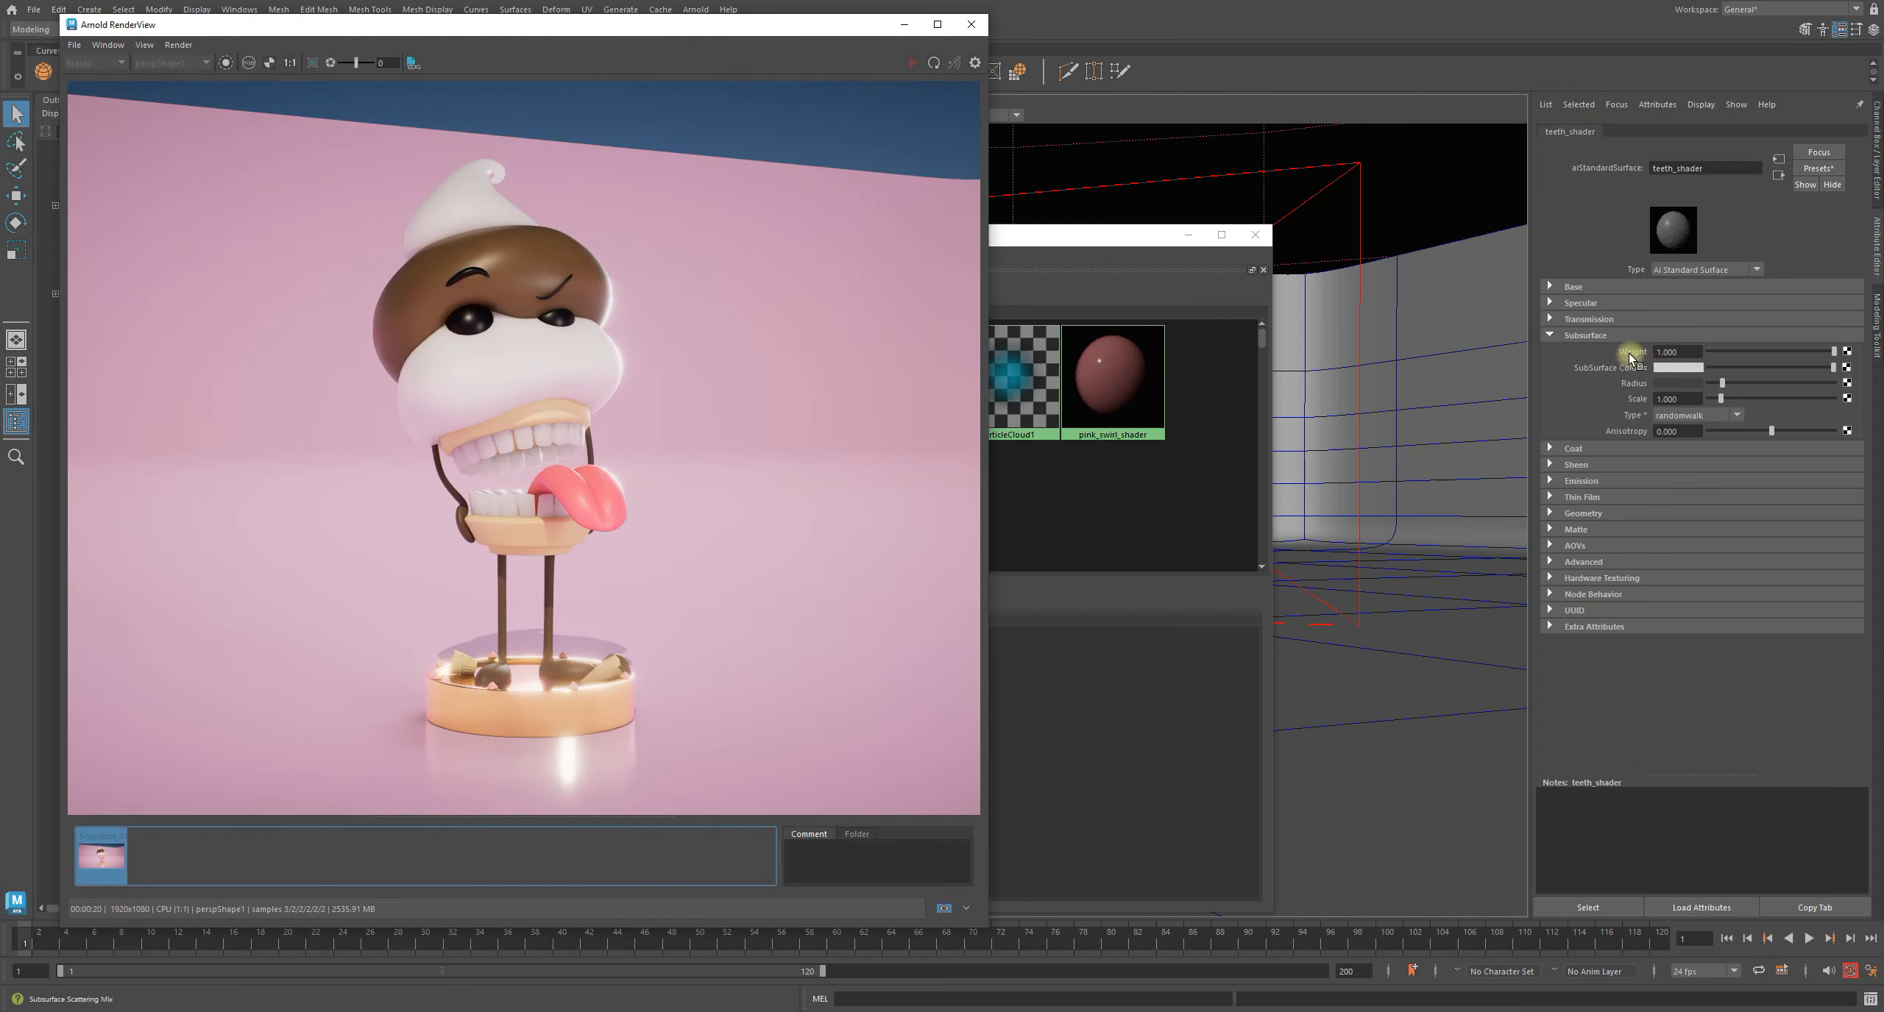
# Set the Subsurface weight of teeth_shader to 0 and return to the live render for a close view of the teeth
pyautogui.moveTo(1832, 352); pyautogui.dragTo(333, 308)
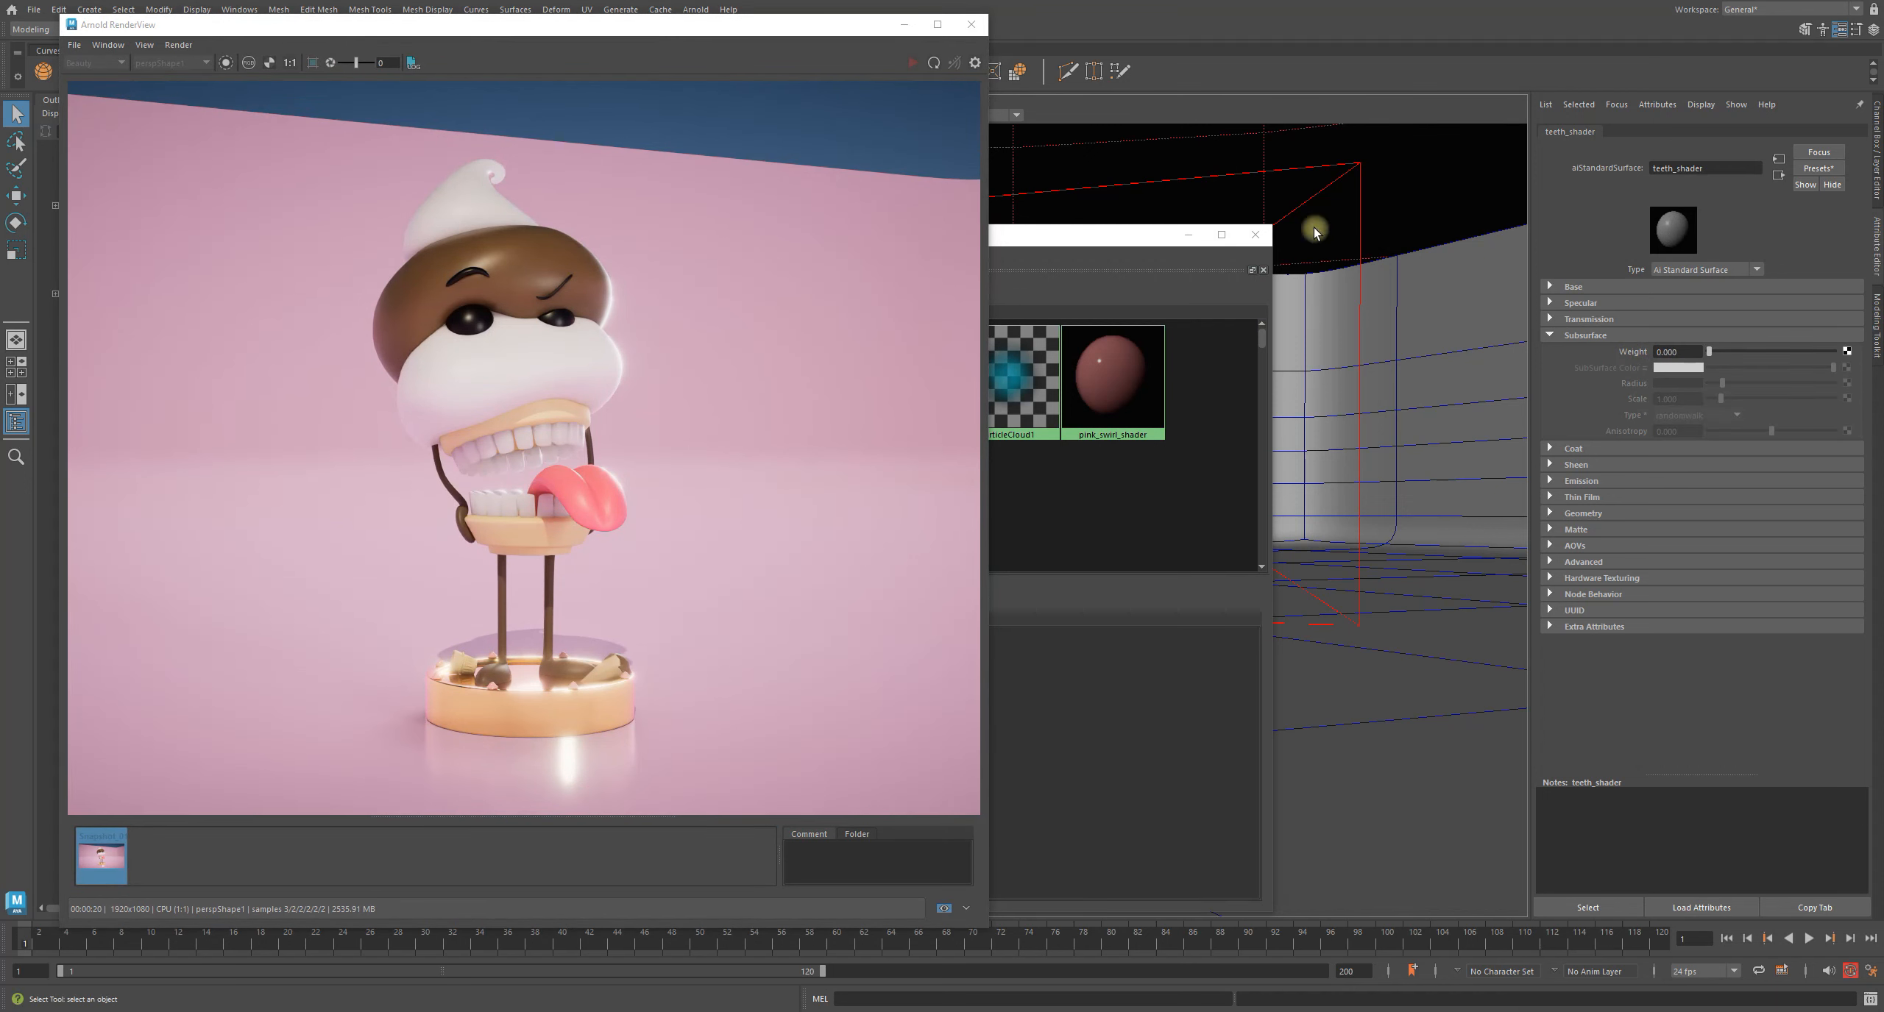
pyautogui.click(107, 857)
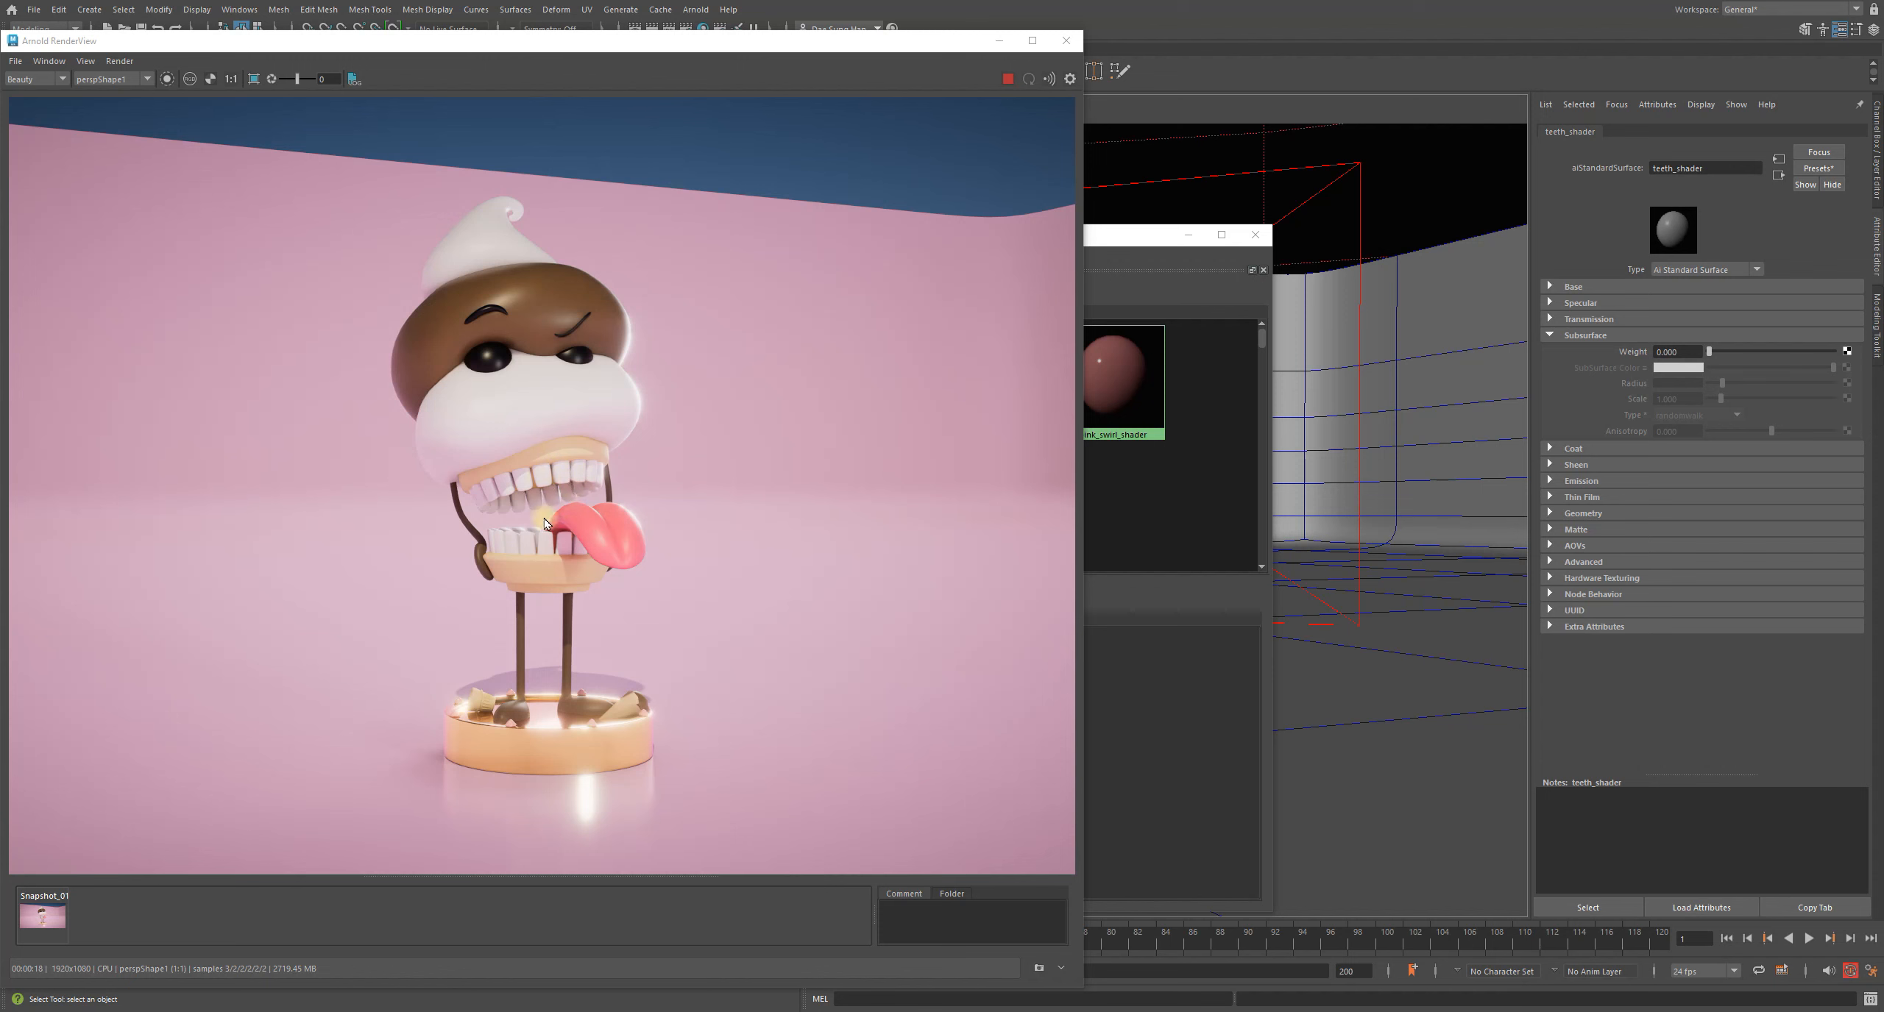
pyautogui.scroll(5, 571, 492)
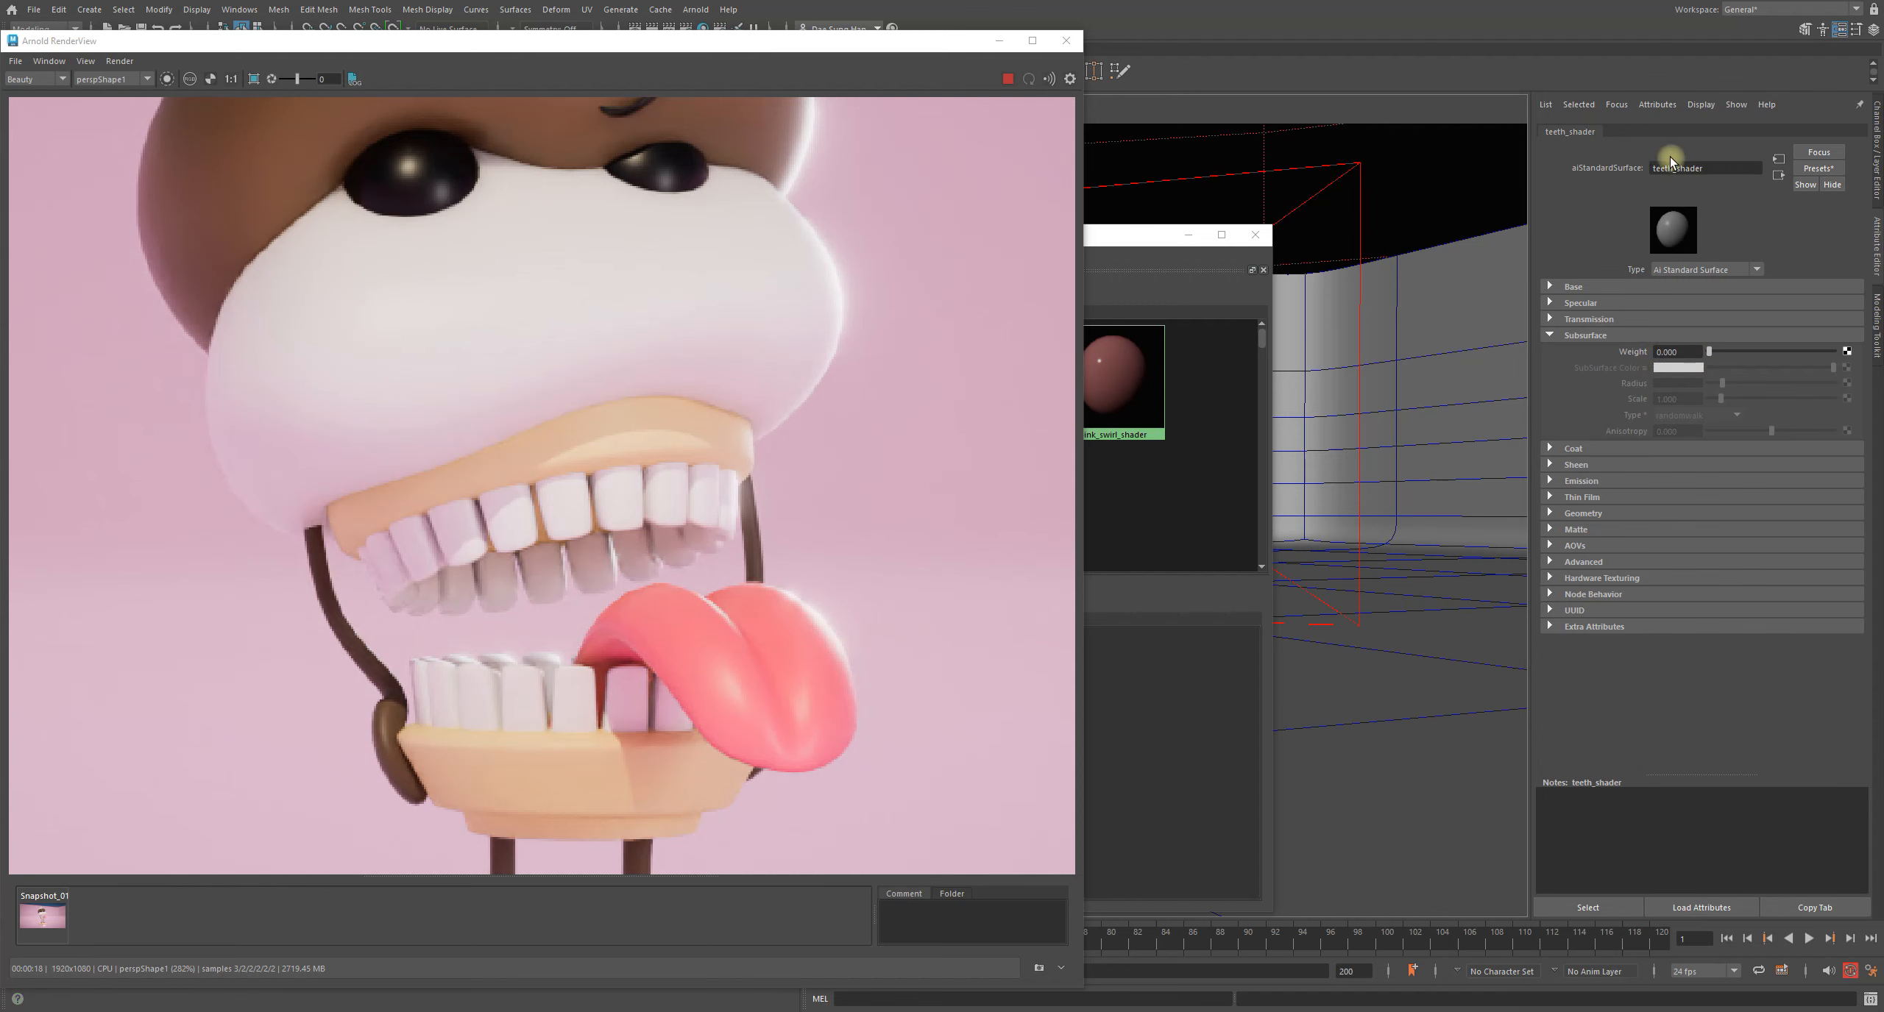
pyautogui.keyDown('alt'); pyautogui.moveTo(624, 602); pyautogui.dragTo(610, 427, button='middle'); pyautogui.keyUp('alt')
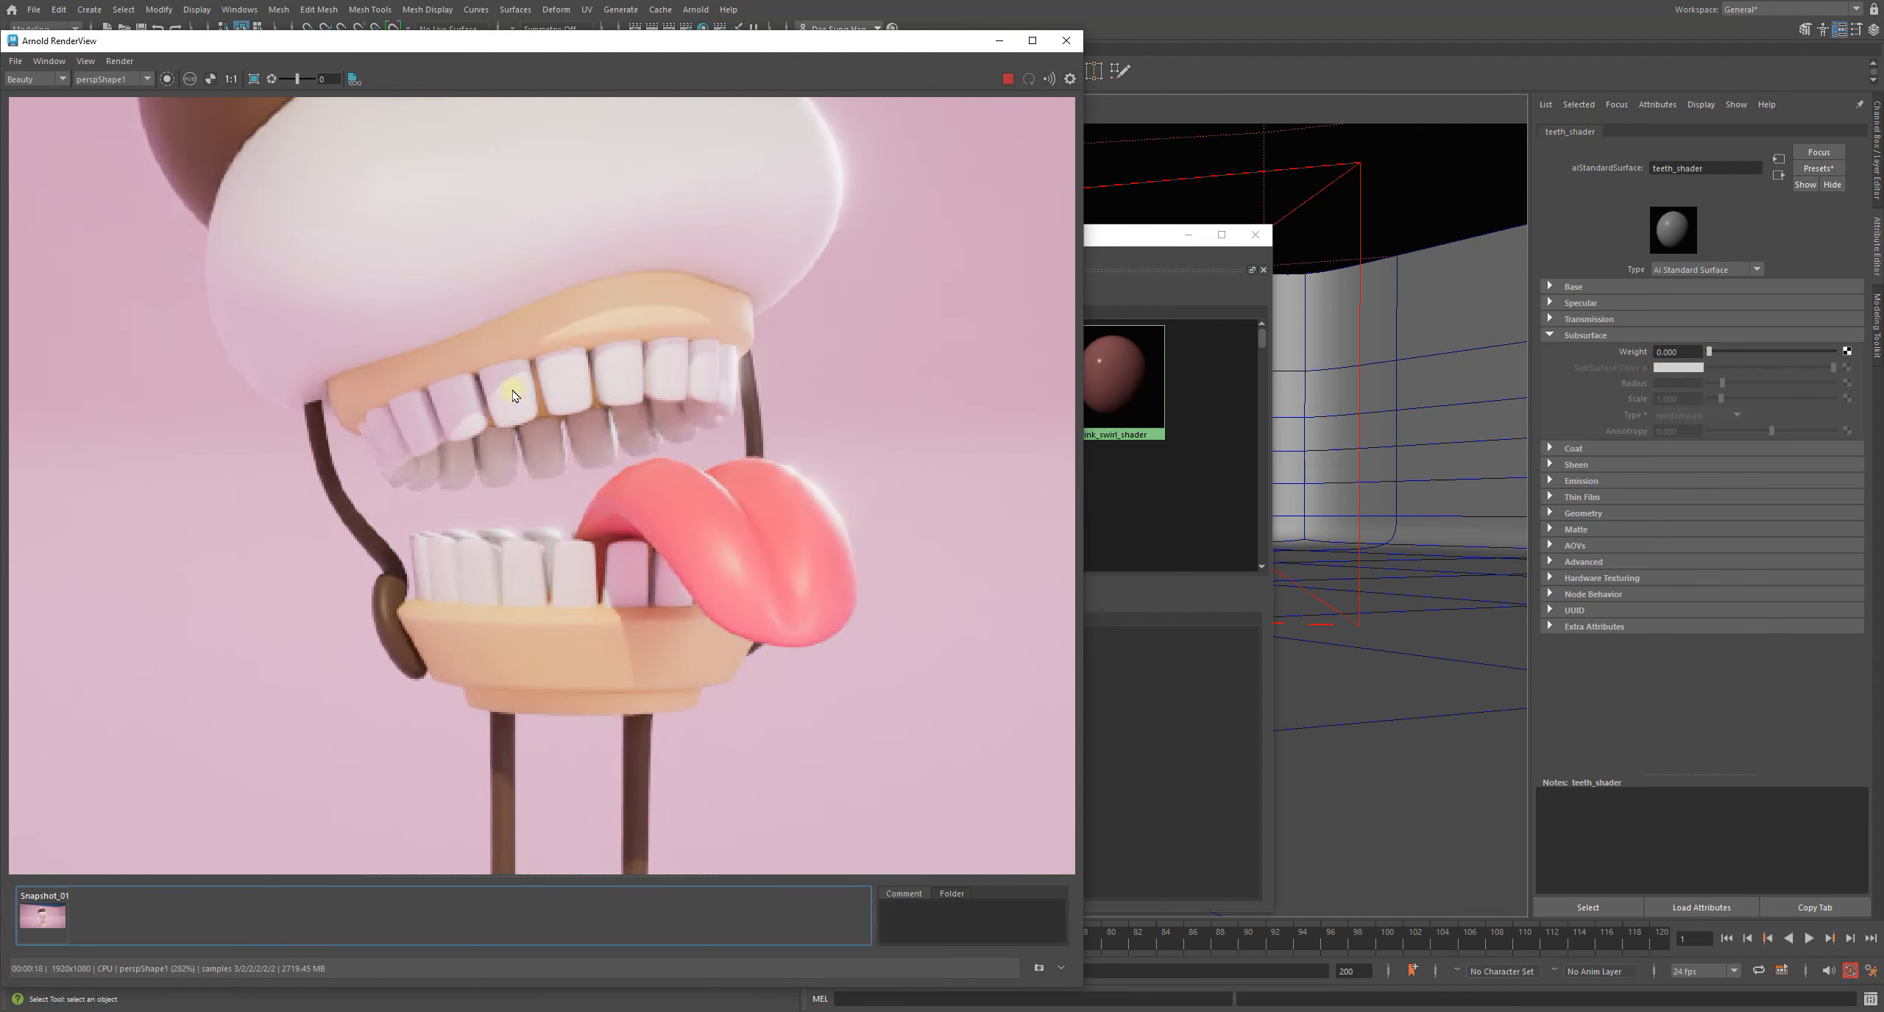
pyautogui.keyDown('alt'); pyautogui.moveTo(513, 395); pyautogui.dragTo(536, 477, button='middle'); pyautogui.keyUp('alt')
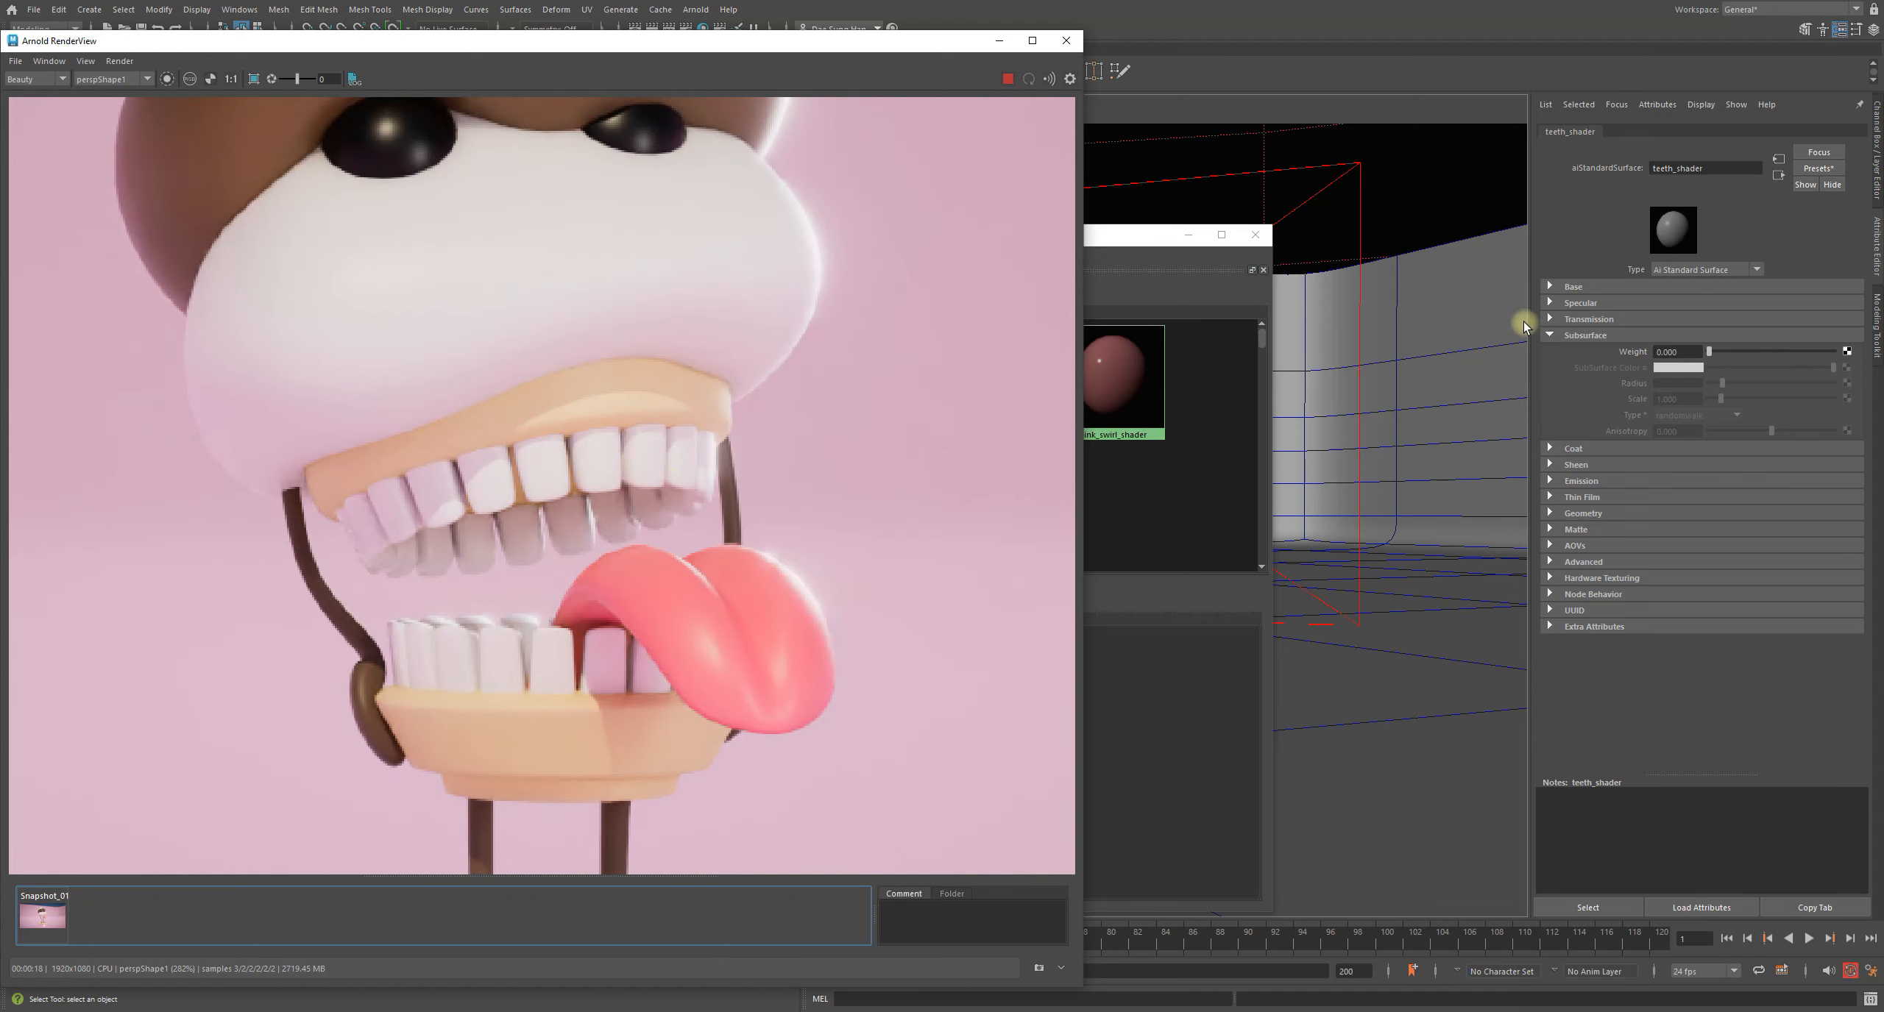
# Open the Specular settings of teeth_shader and collapse its Subsurface section
pyautogui.click(1591, 303)
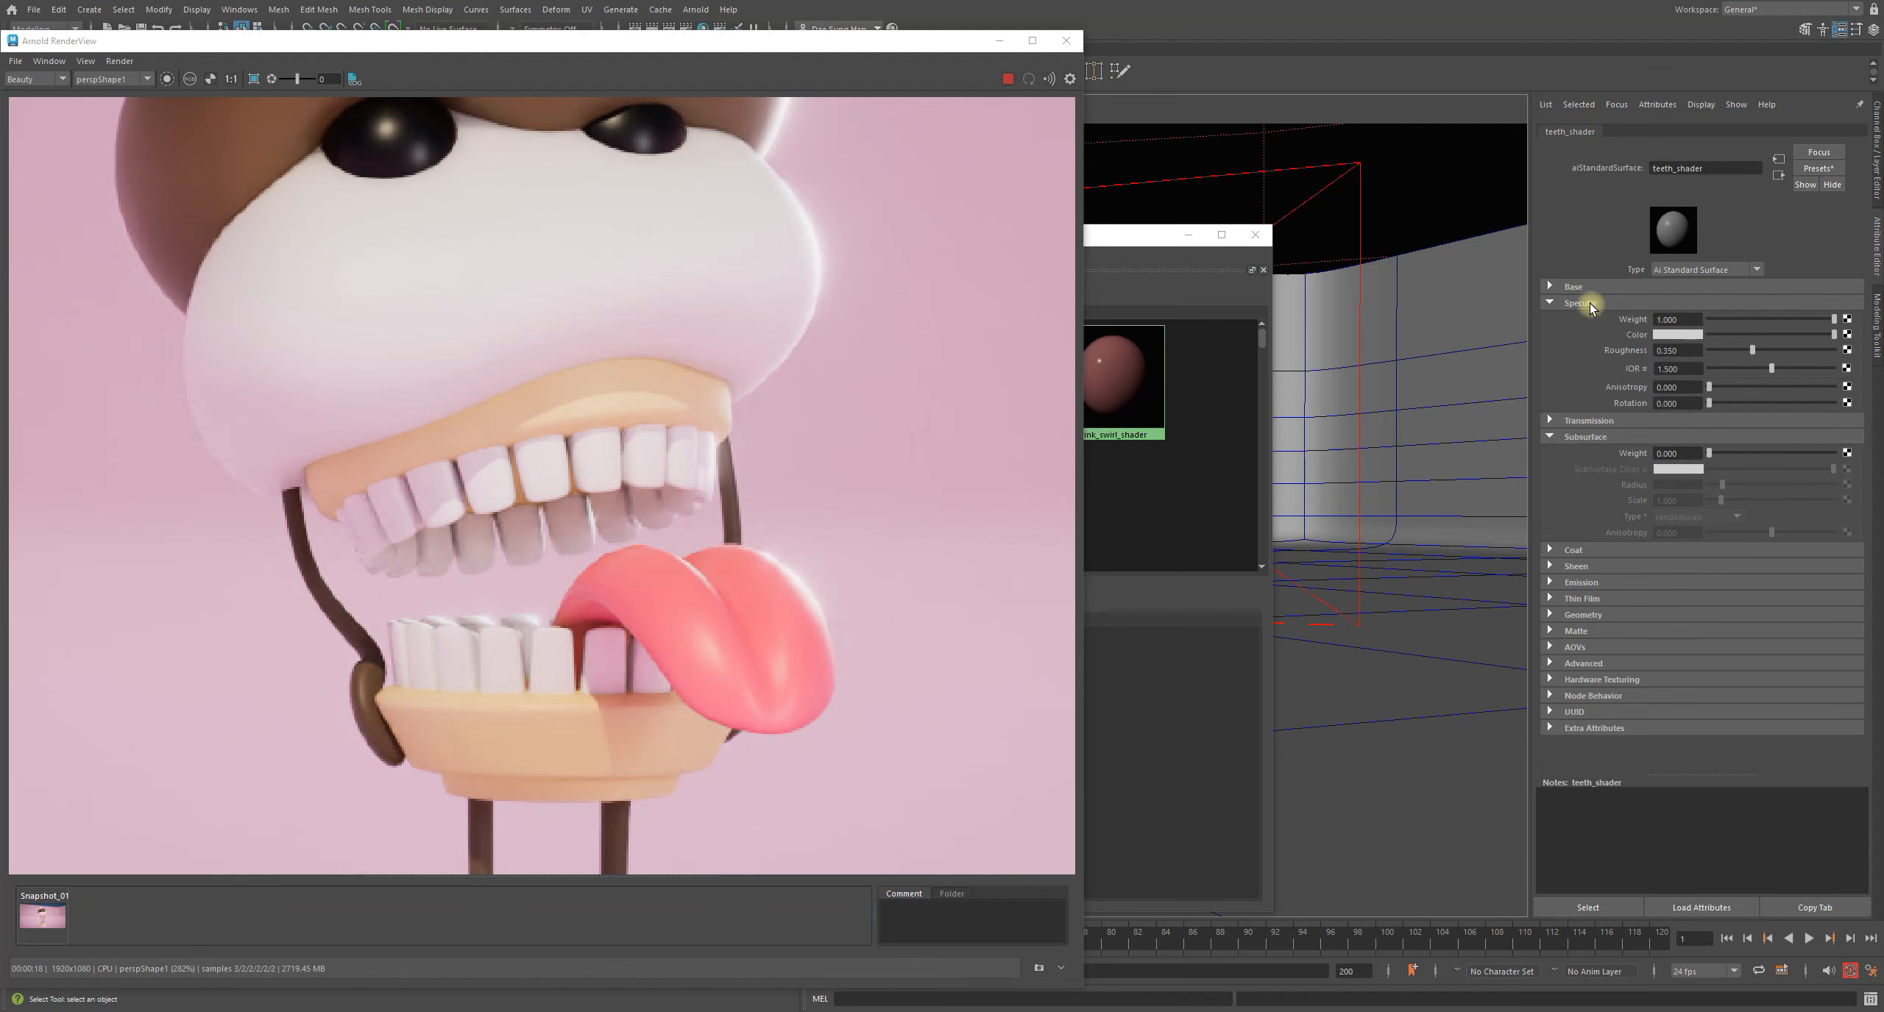
pyautogui.click(1598, 439)
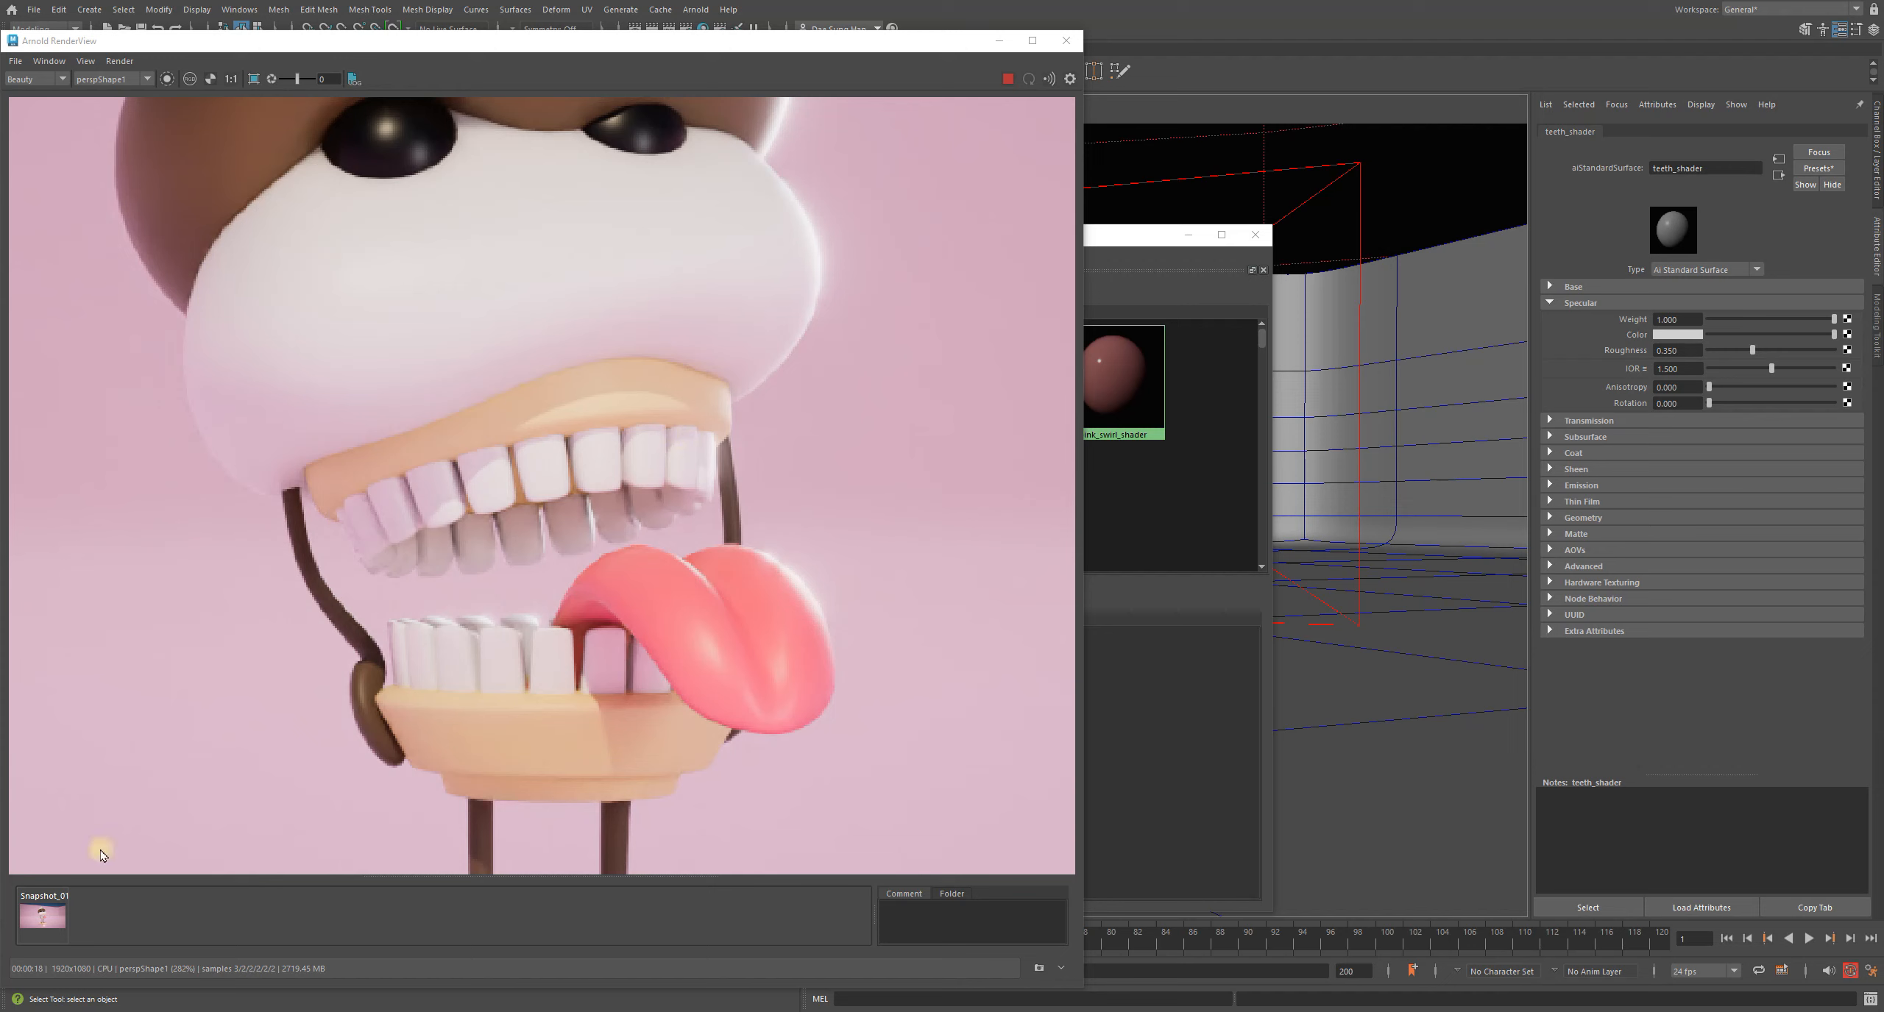
# Store a snapshot of the current render, compare it with Snapshot_01, and delete Snapshot_01
pyautogui.click(1039, 970)
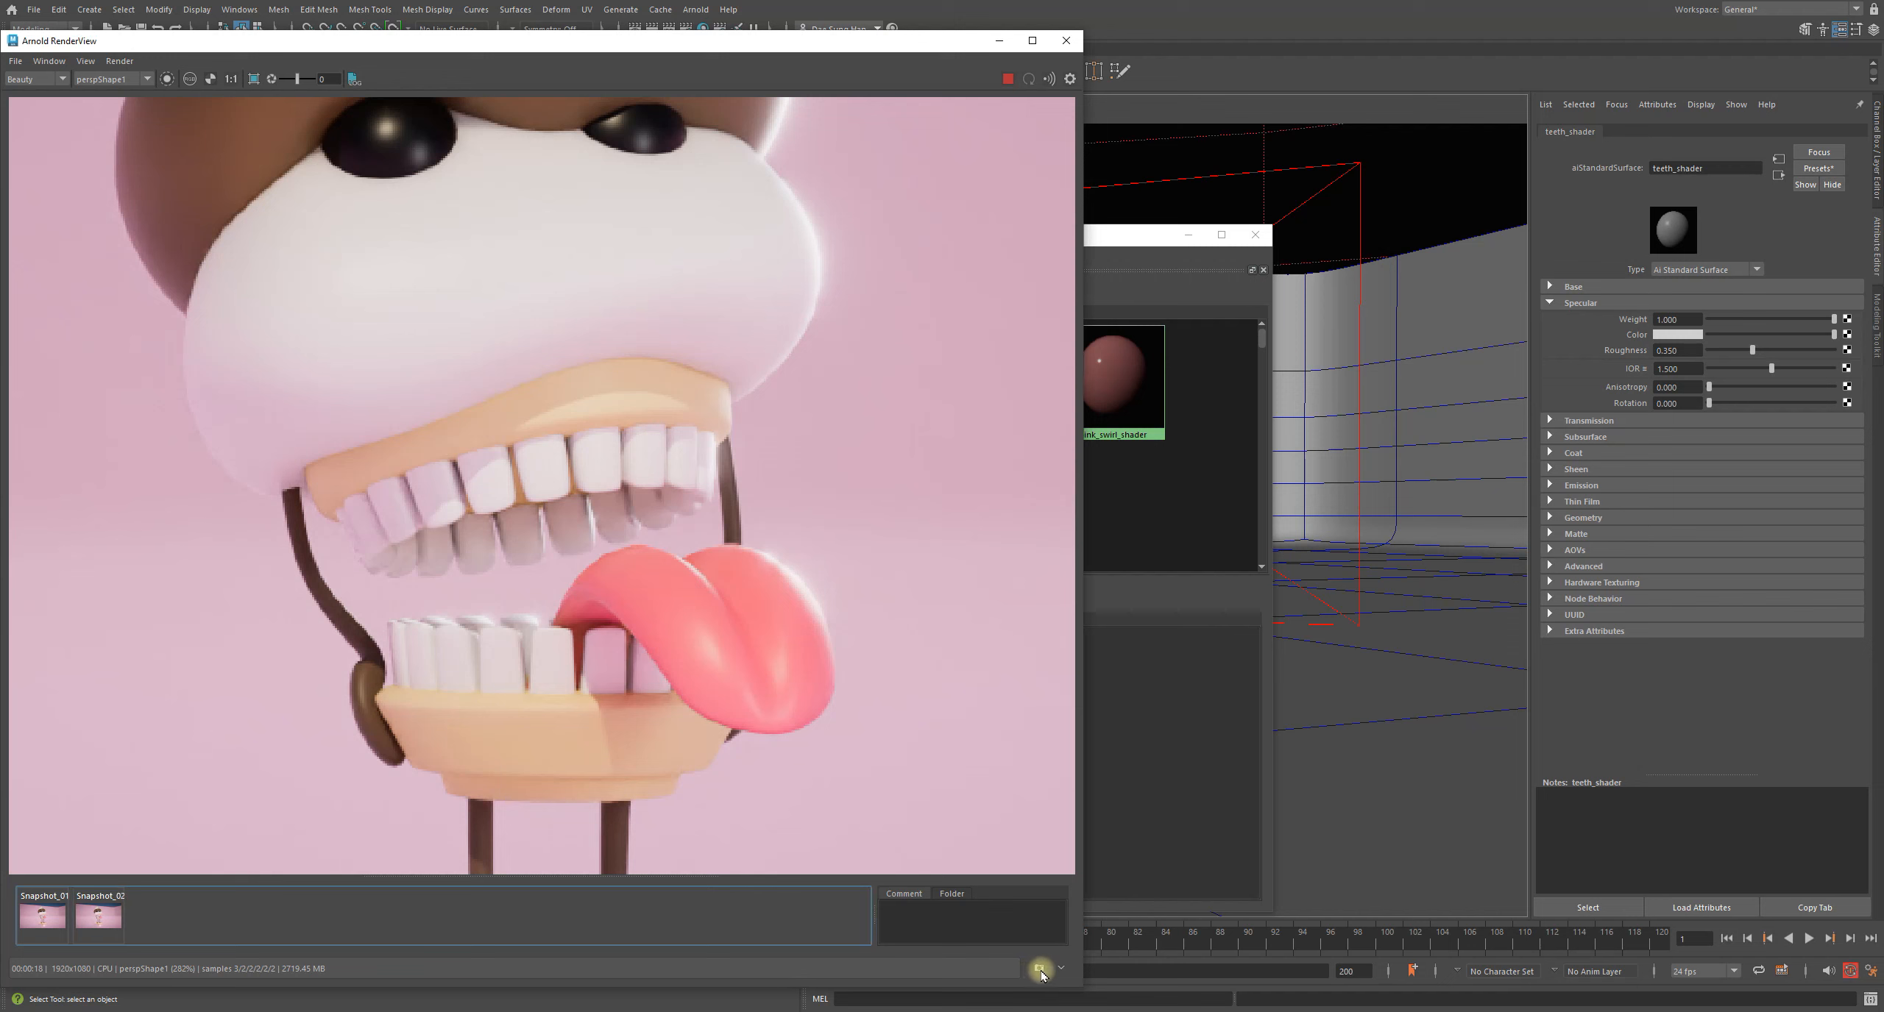
pyautogui.click(38, 918)
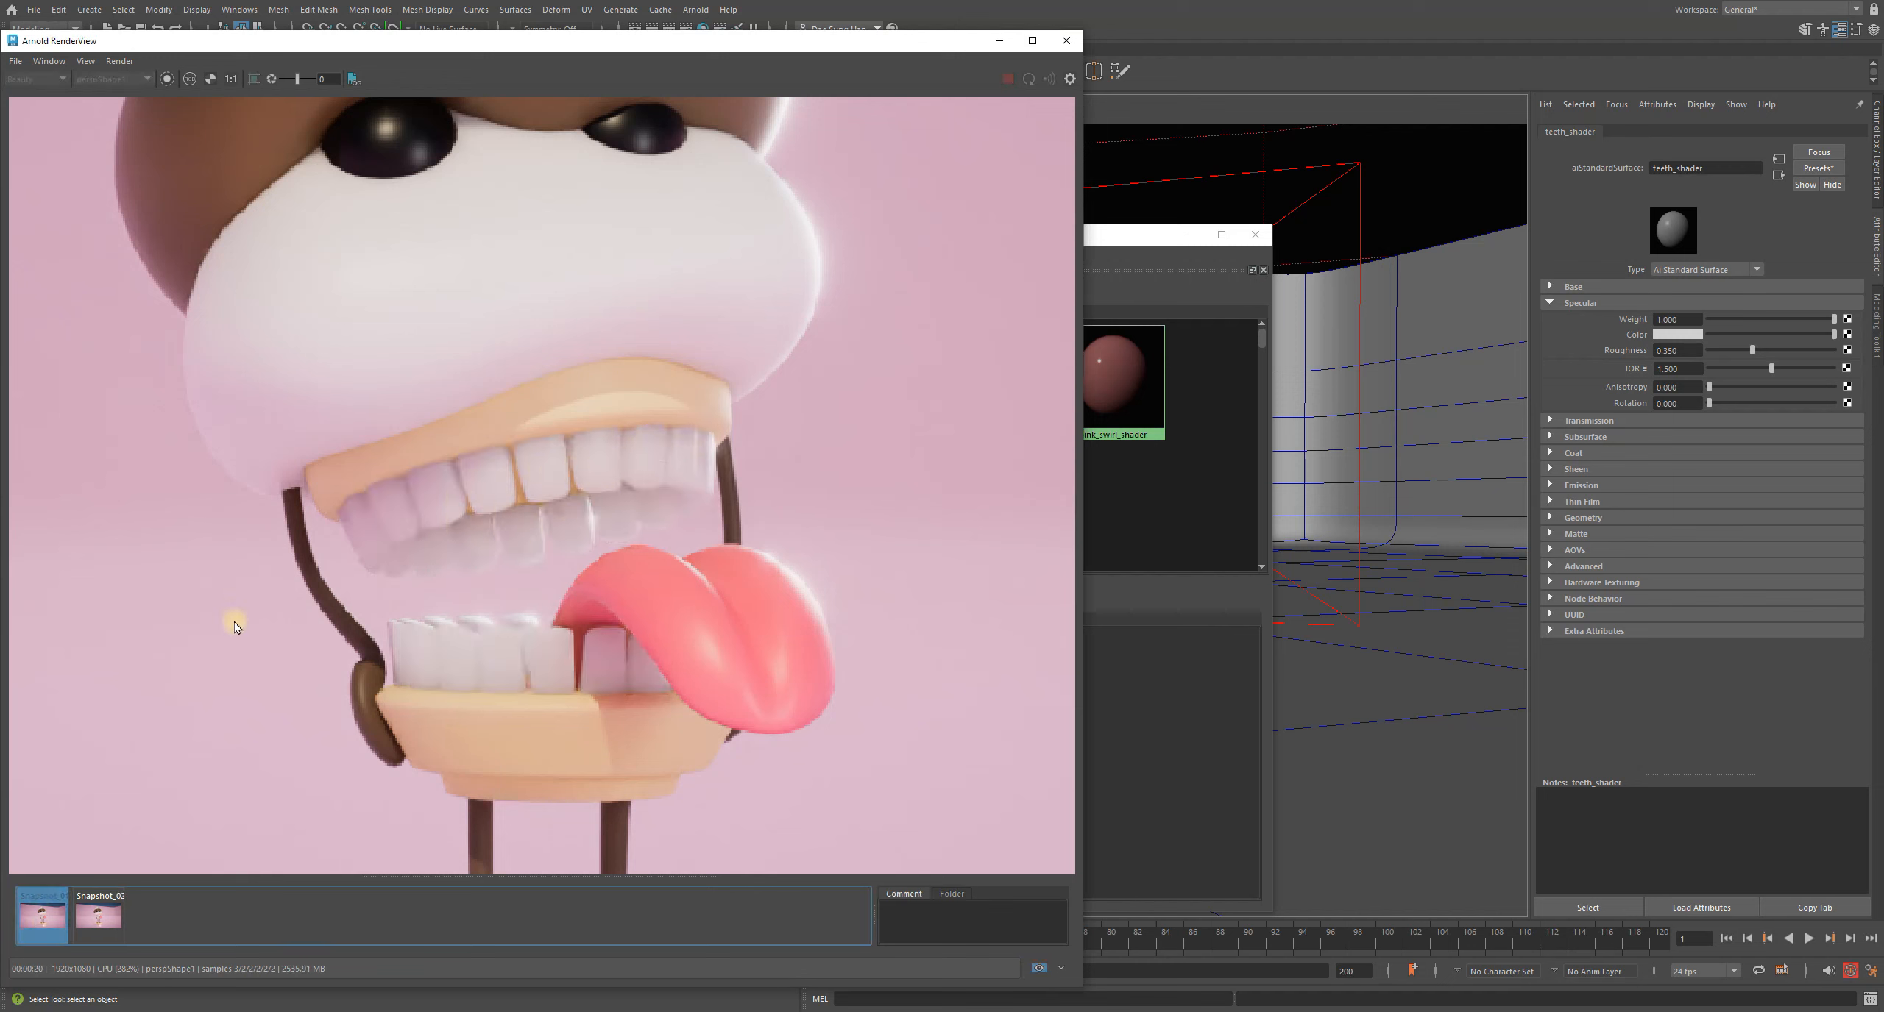
pyautogui.press('Delete')
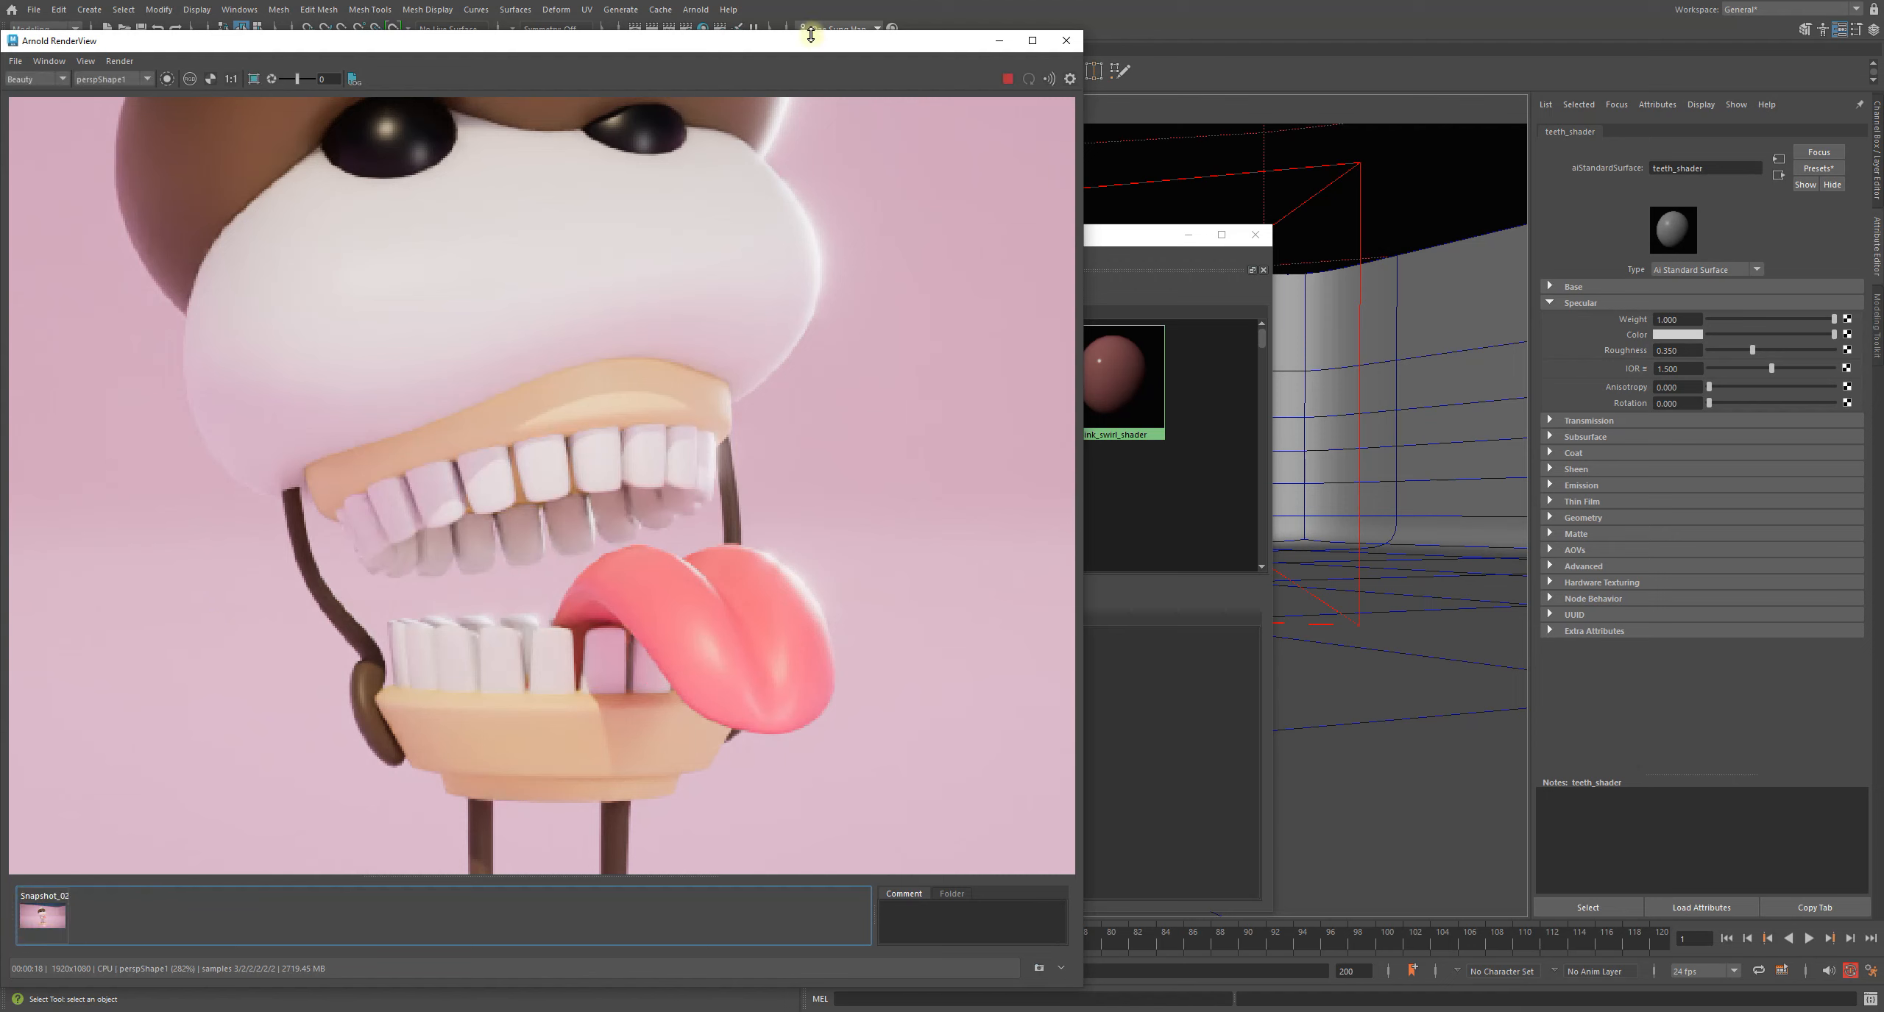
# Bring the Hypershade window in front of the render and select teeth_shader again
pyautogui.click(1049, 80)
pyautogui.moveTo(1126, 237); pyautogui.dragTo(1252, 184)
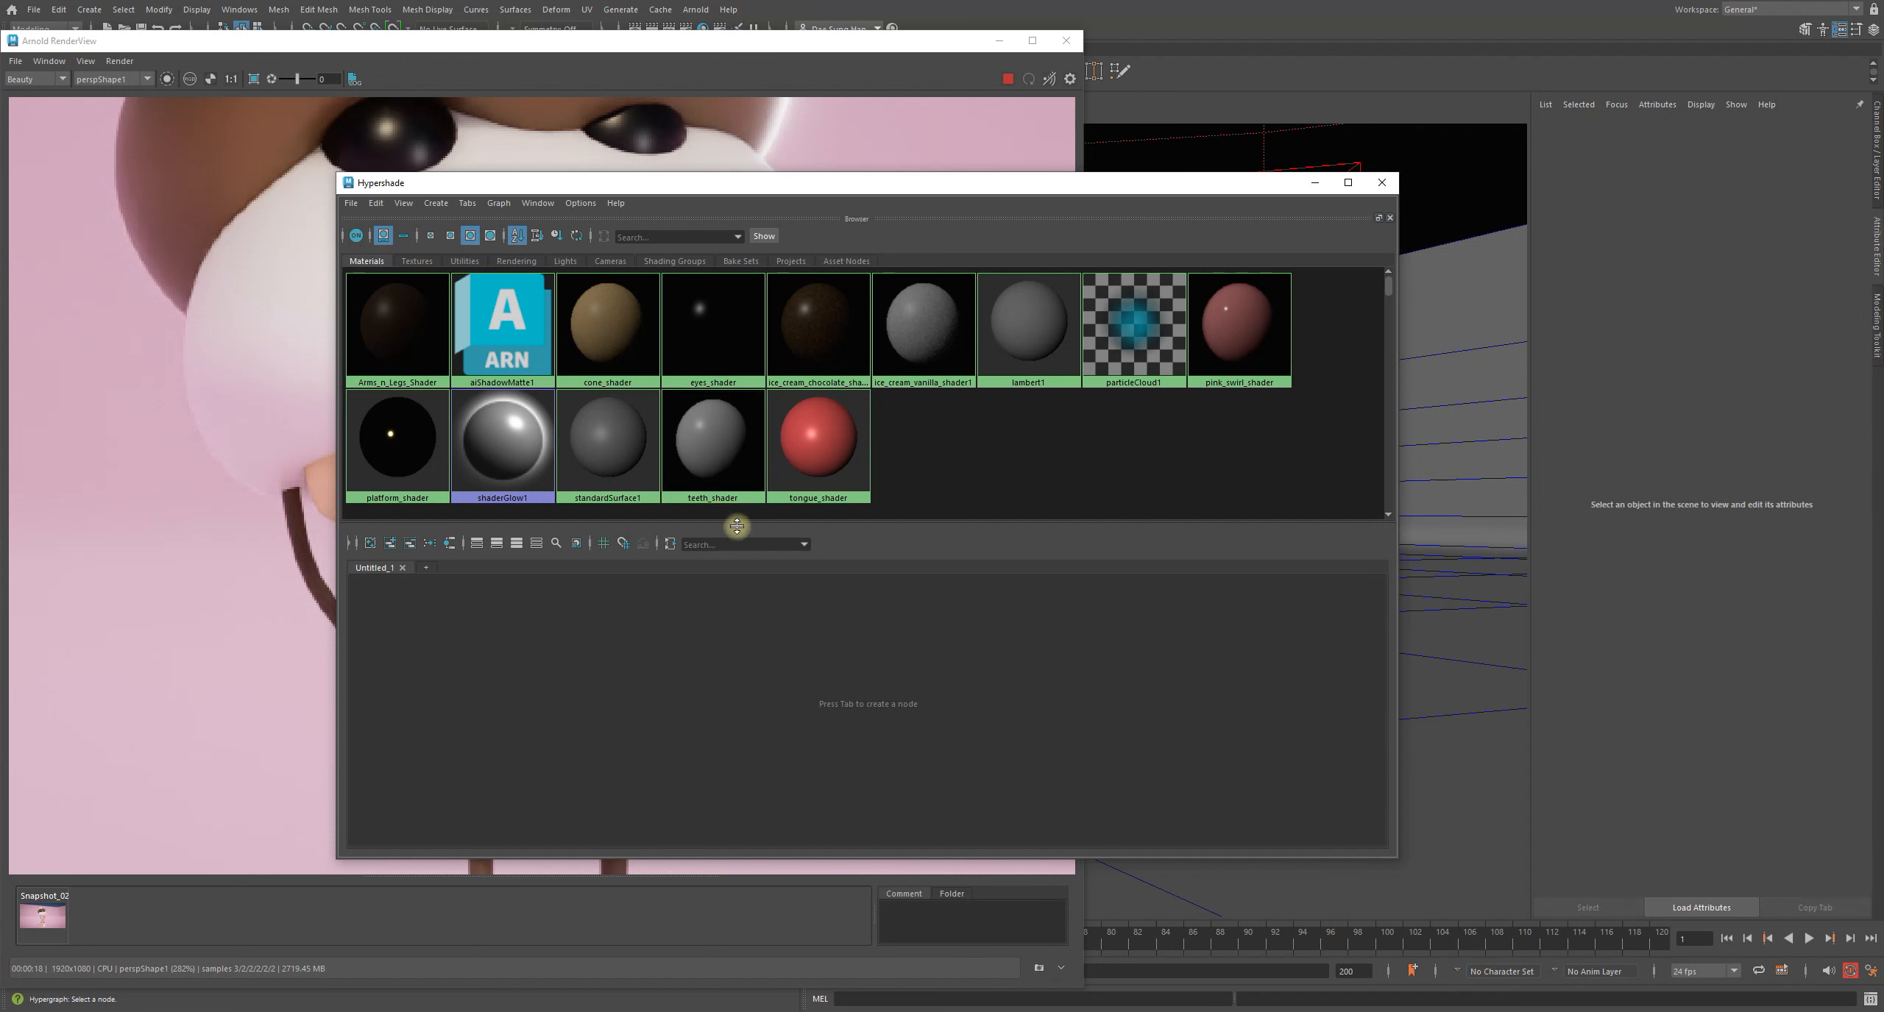
pyautogui.moveTo(708, 443); pyautogui.dragTo(821, 449, button='middle')
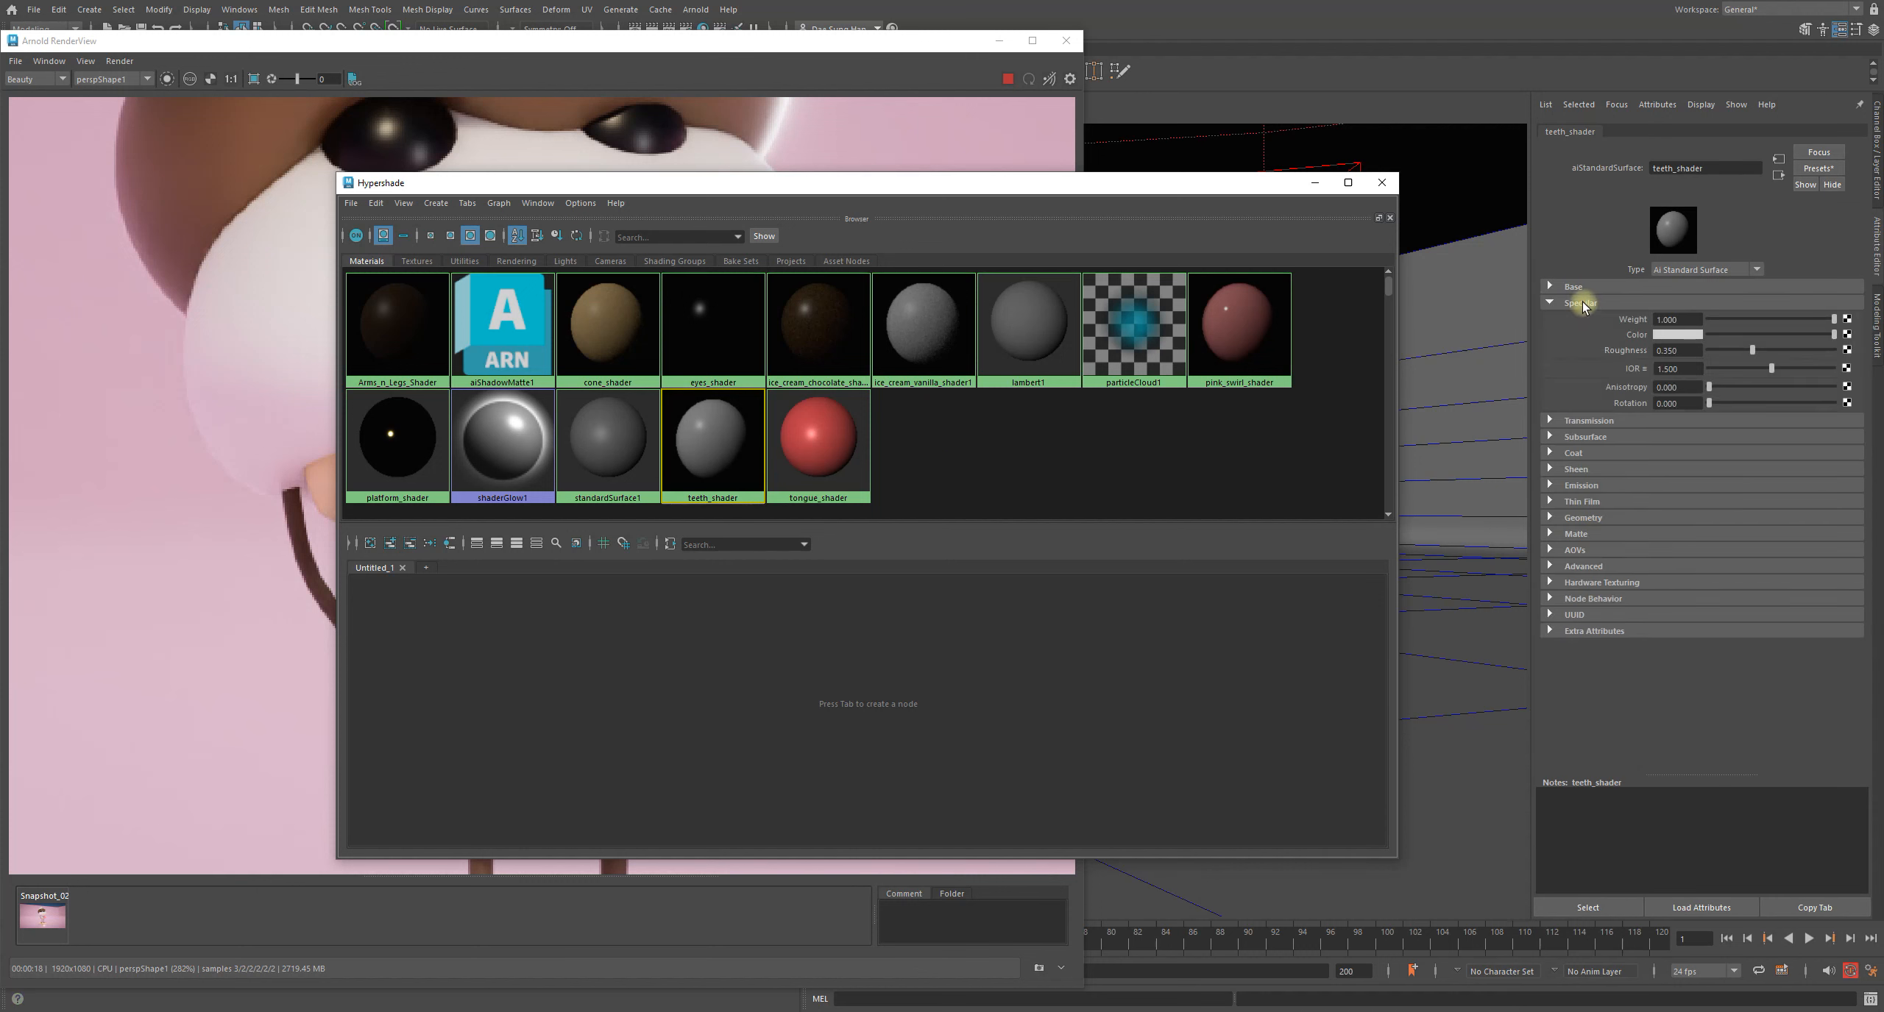
# Collapse the Specular section of teeth_shader, expand Subsurface, and try different Subsurface weights, ending at about half strength
pyautogui.click(1580, 302)
pyautogui.click(1594, 335)
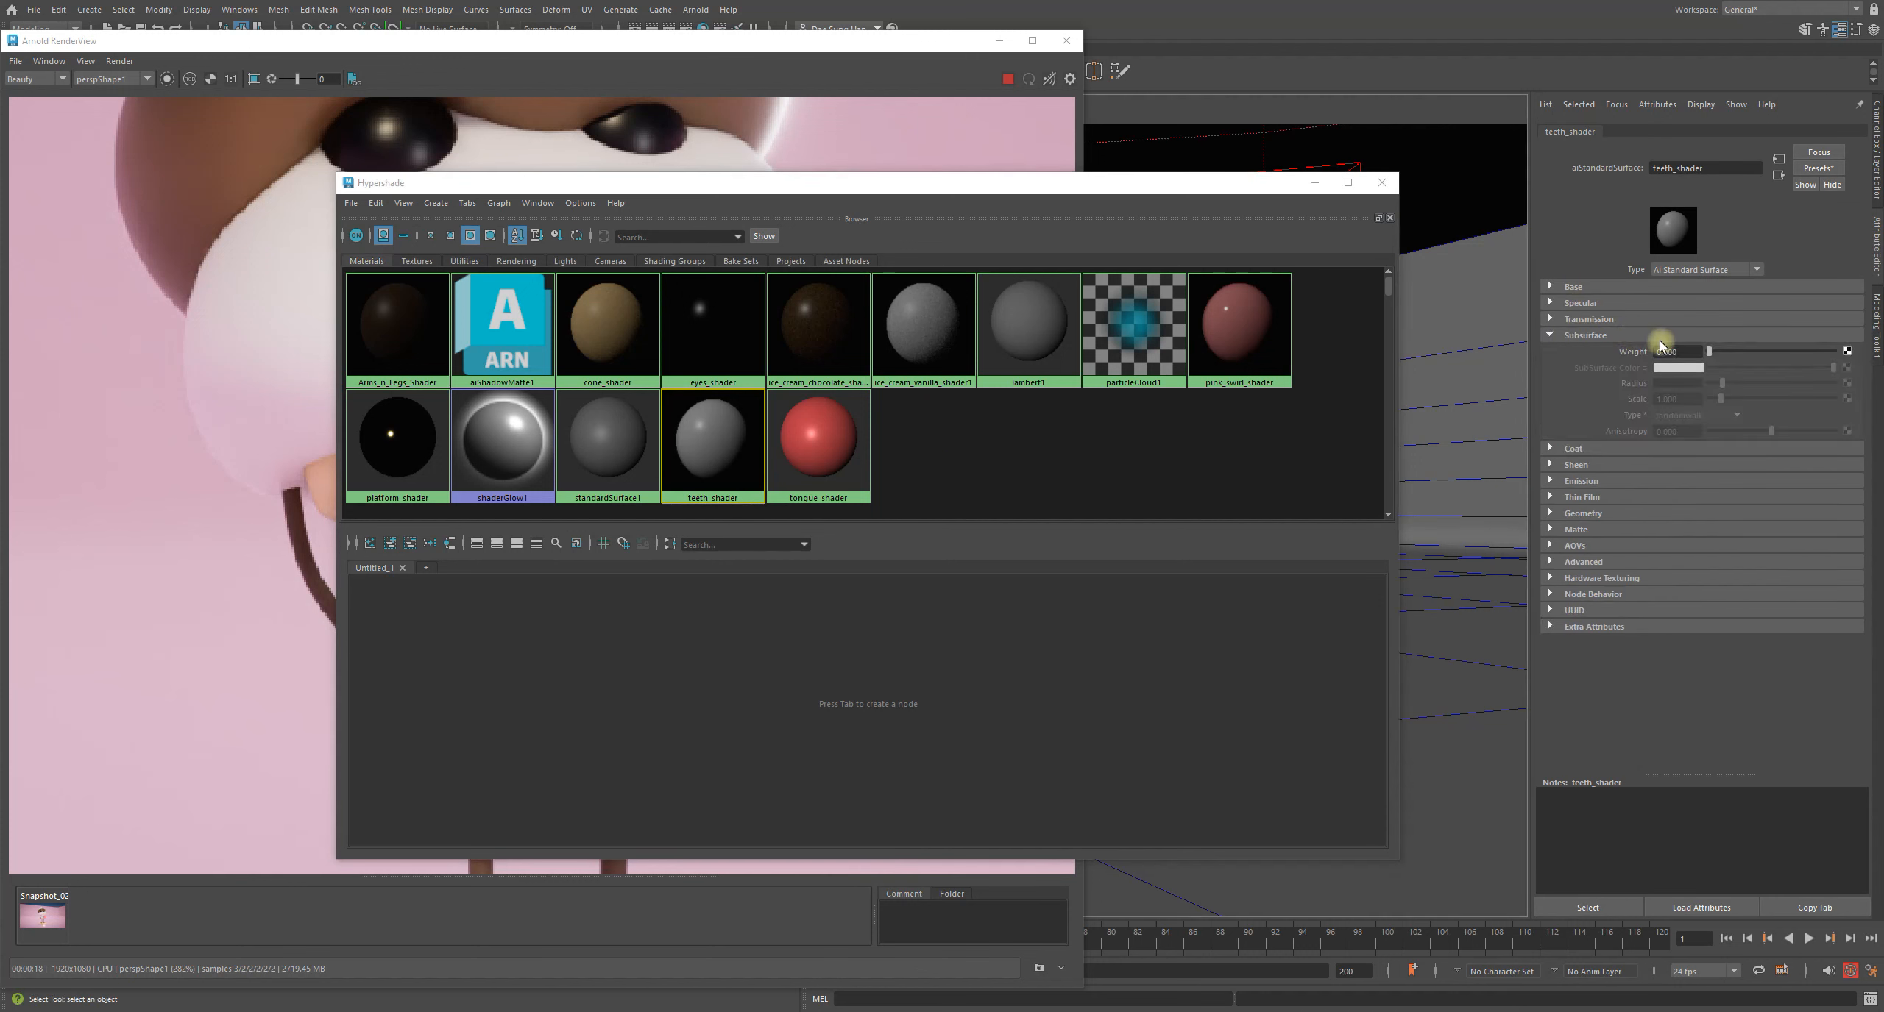
pyautogui.moveTo(1770, 350)
pyautogui.mouseDown()
pyautogui.moveTo(1754, 347)
pyautogui.moveTo(1780, 356)
pyautogui.mouseUp()
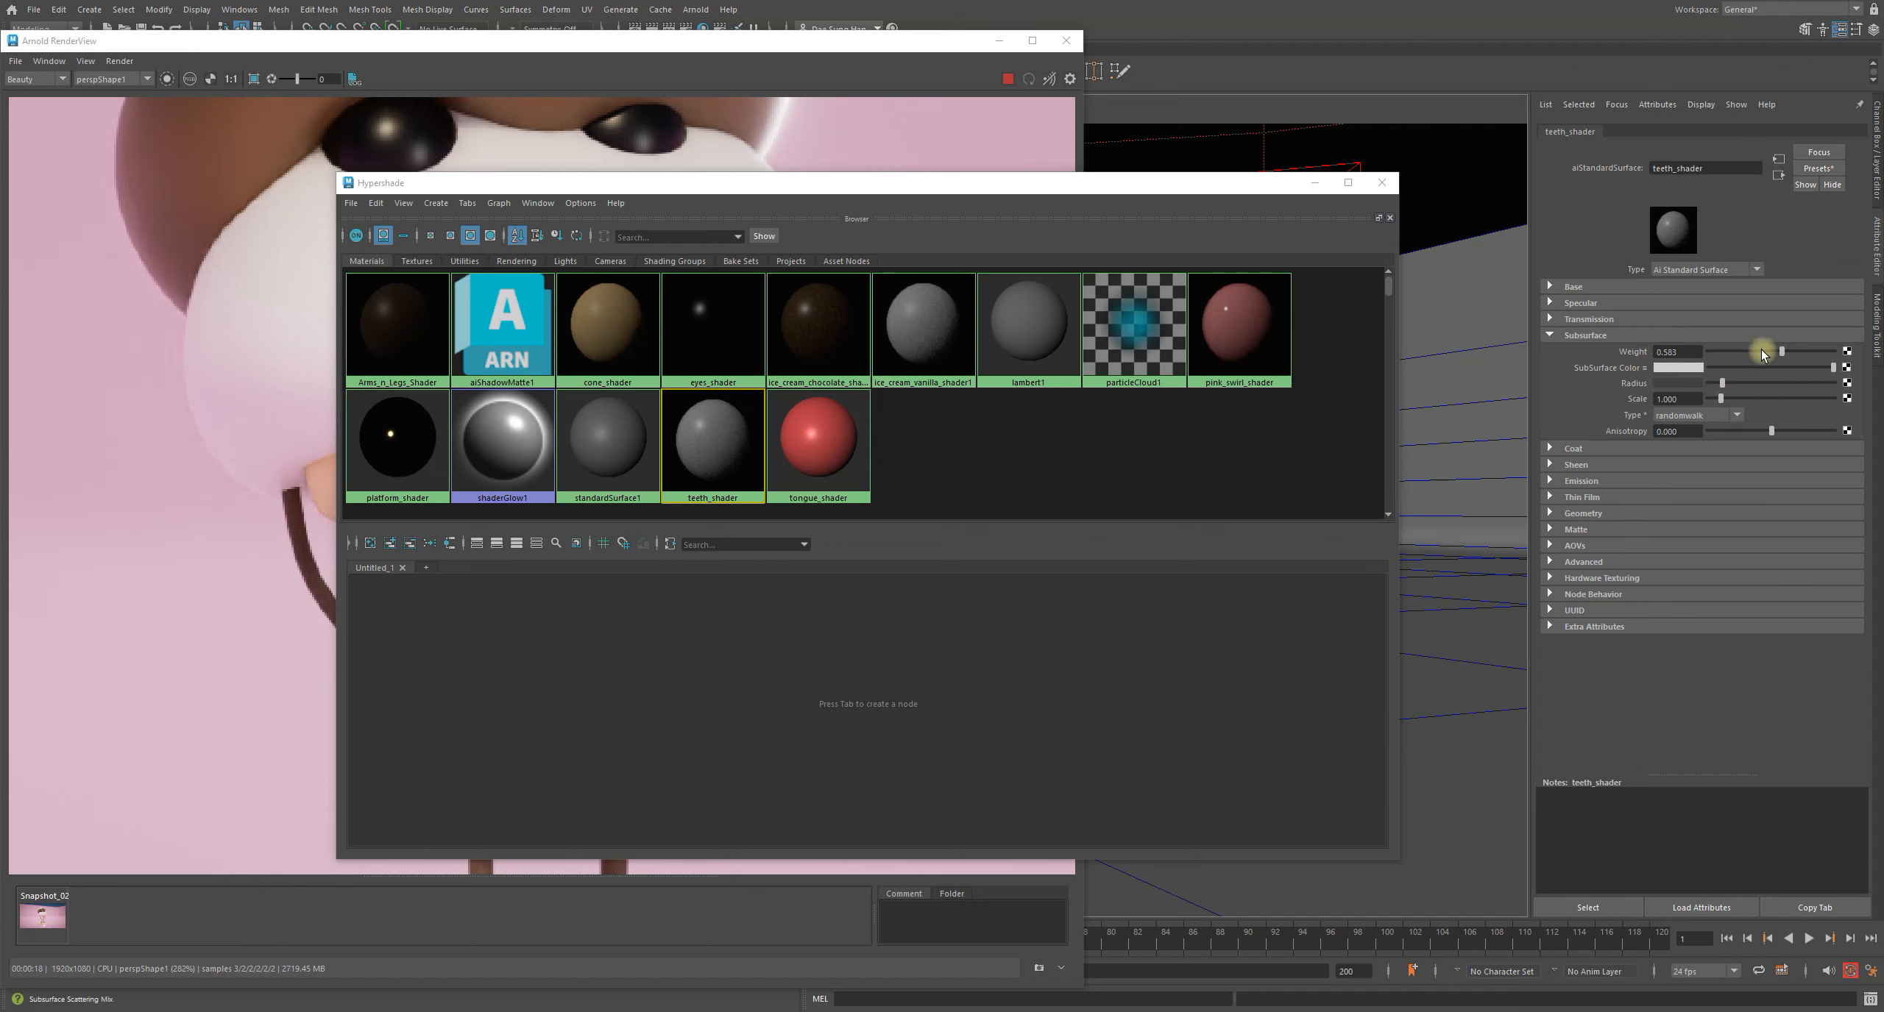
pyautogui.moveTo(1776, 352); pyautogui.dragTo(1417, 368)
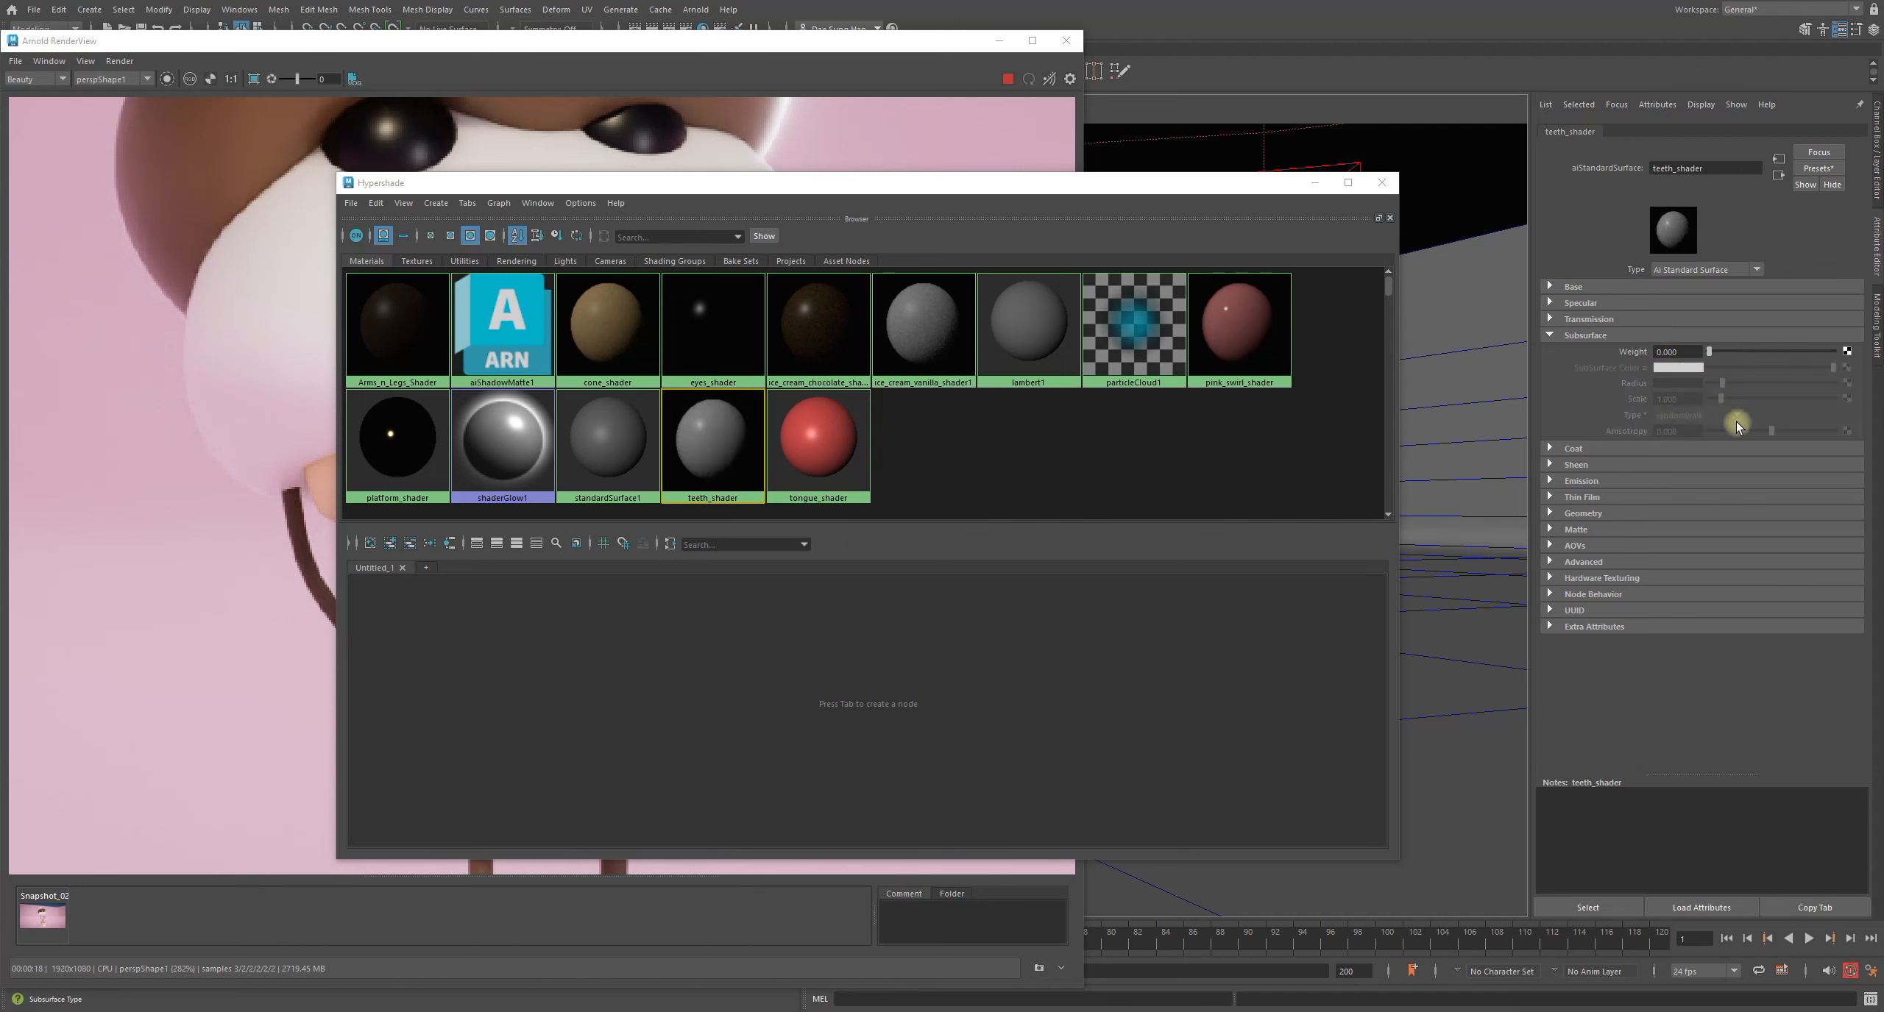
pyautogui.click(1771, 350)
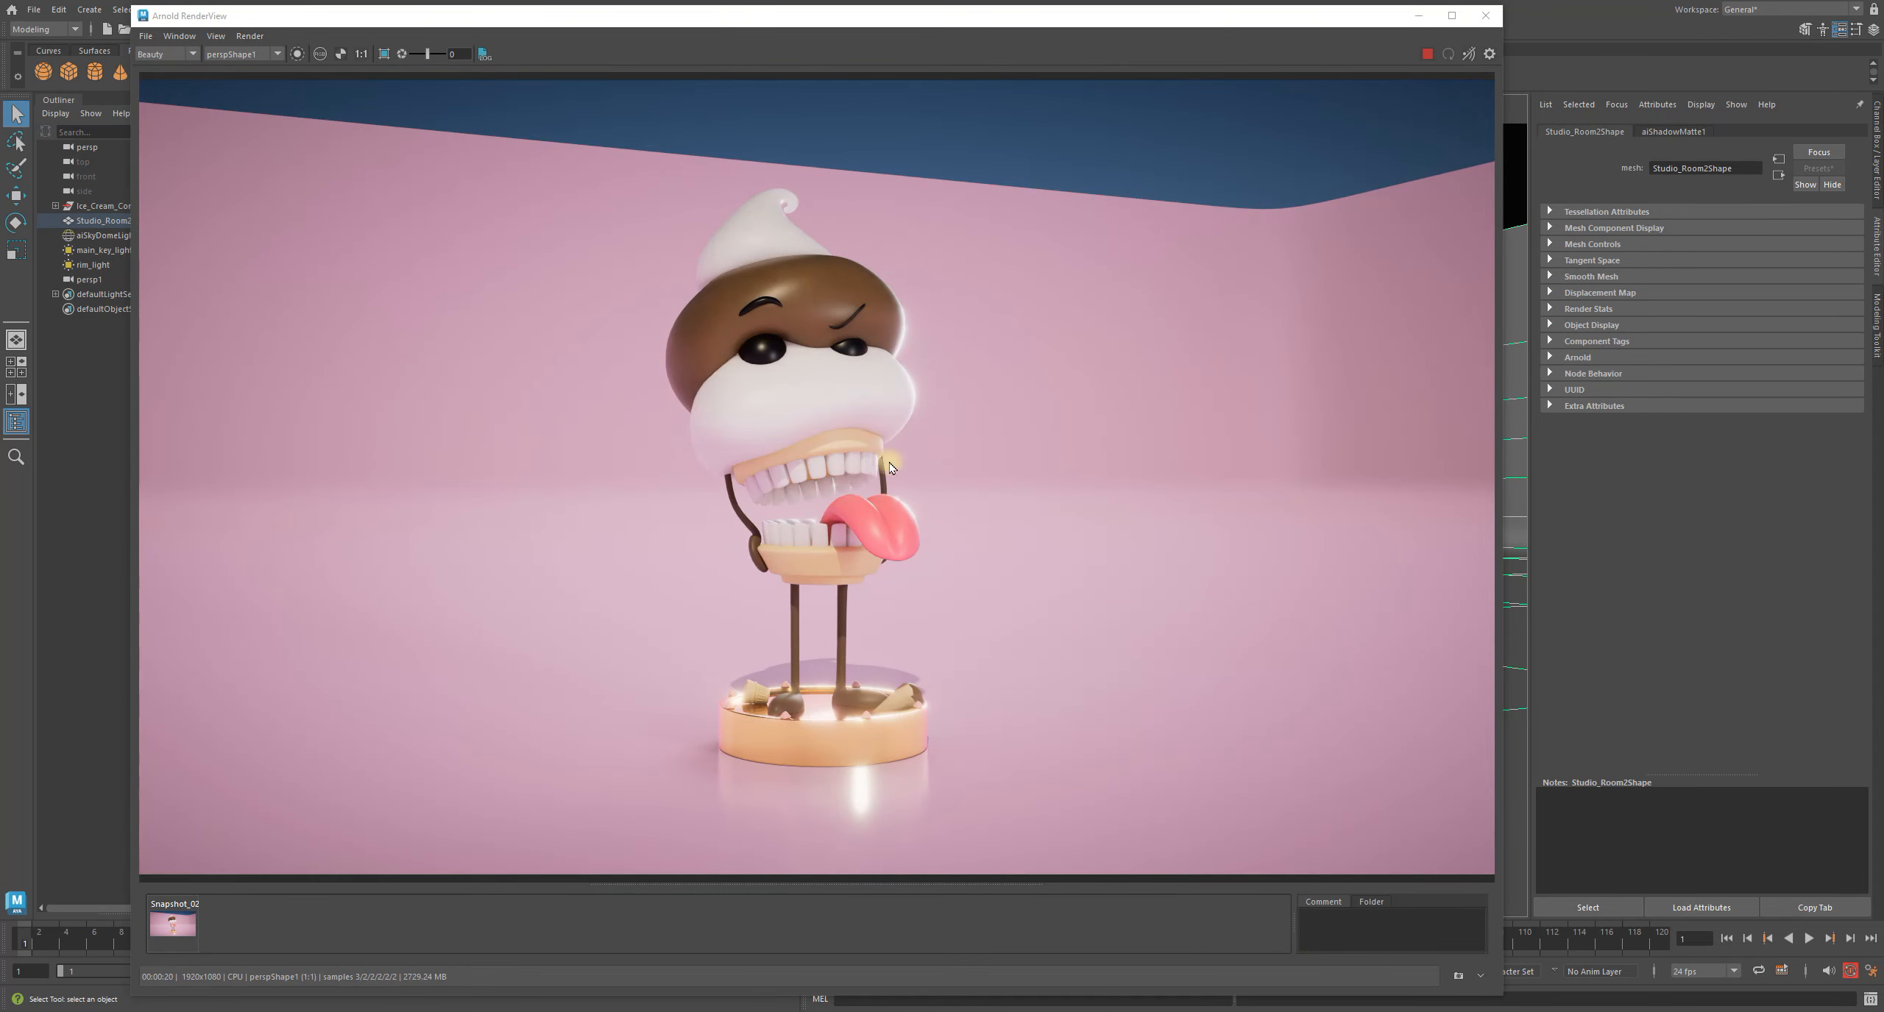
# Store a snapshot of the current render and compare its teeth with those in Snapshot_02 in a closer view
pyautogui.click(1457, 976)
pyautogui.click(175, 927)
pyautogui.click(229, 925)
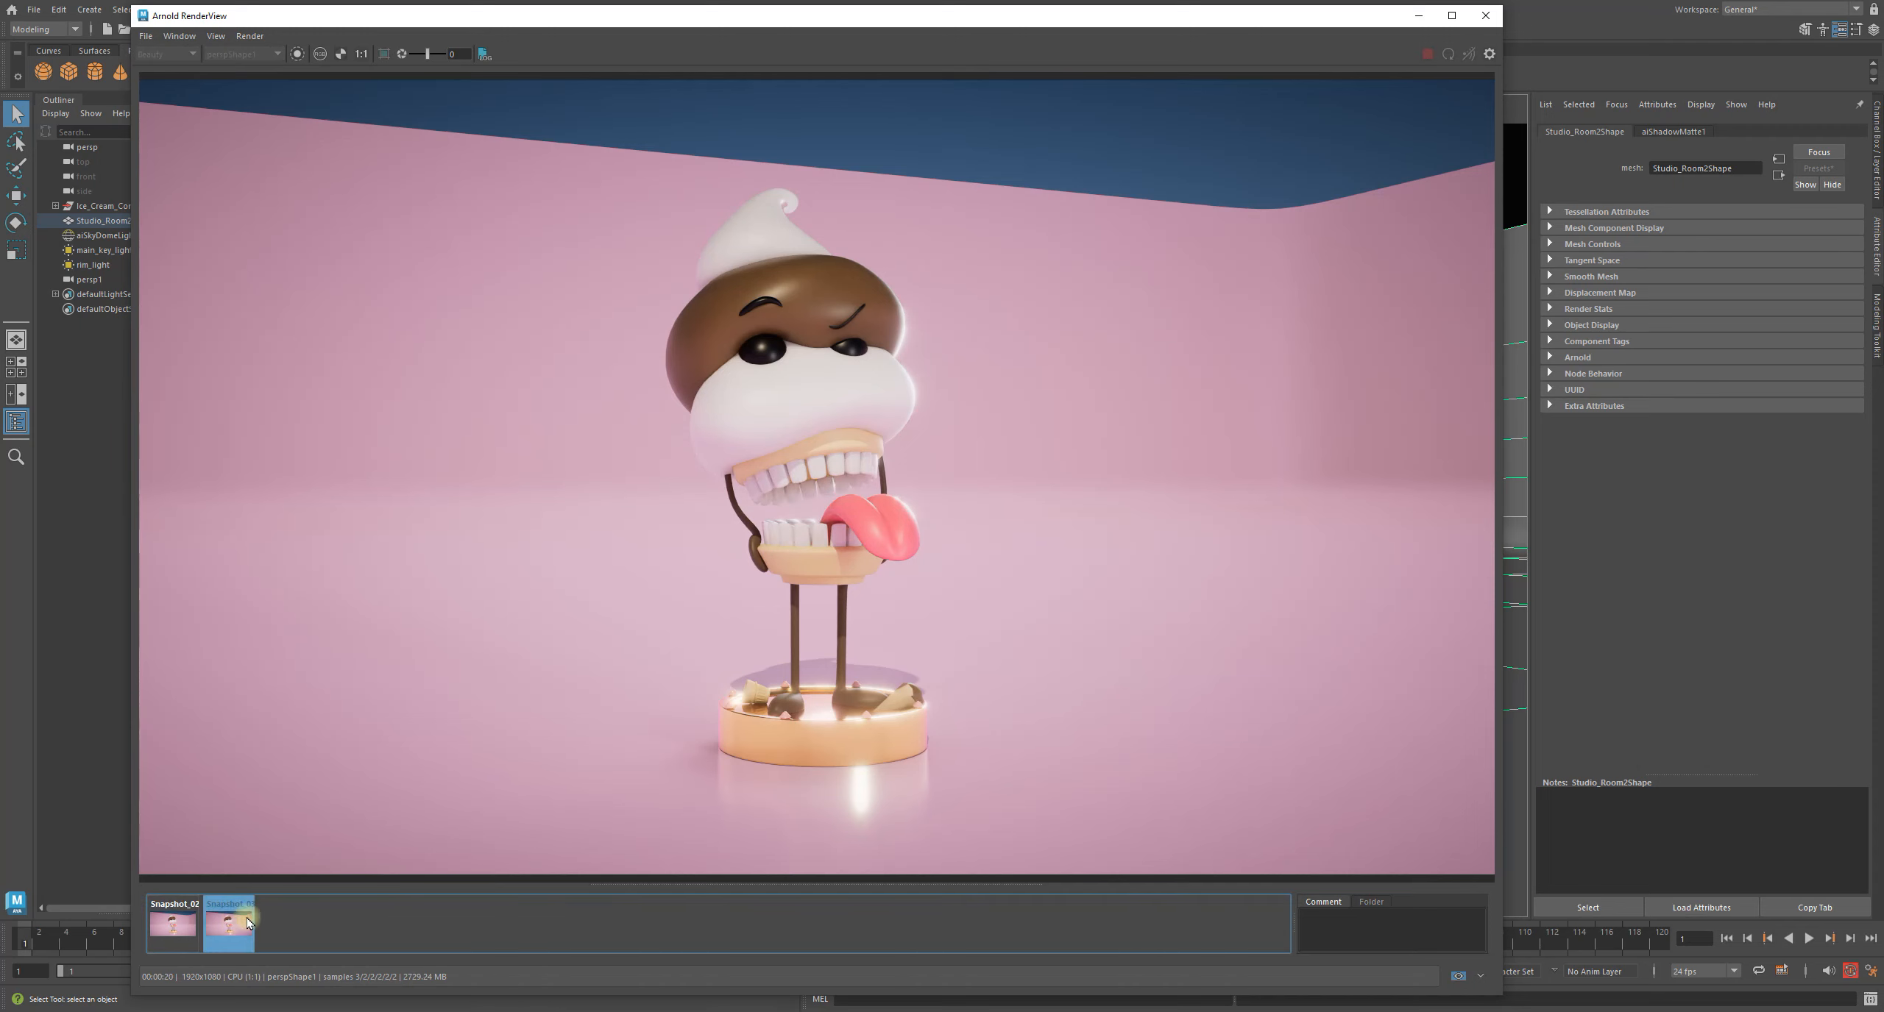
pyautogui.scroll(5, 758, 459)
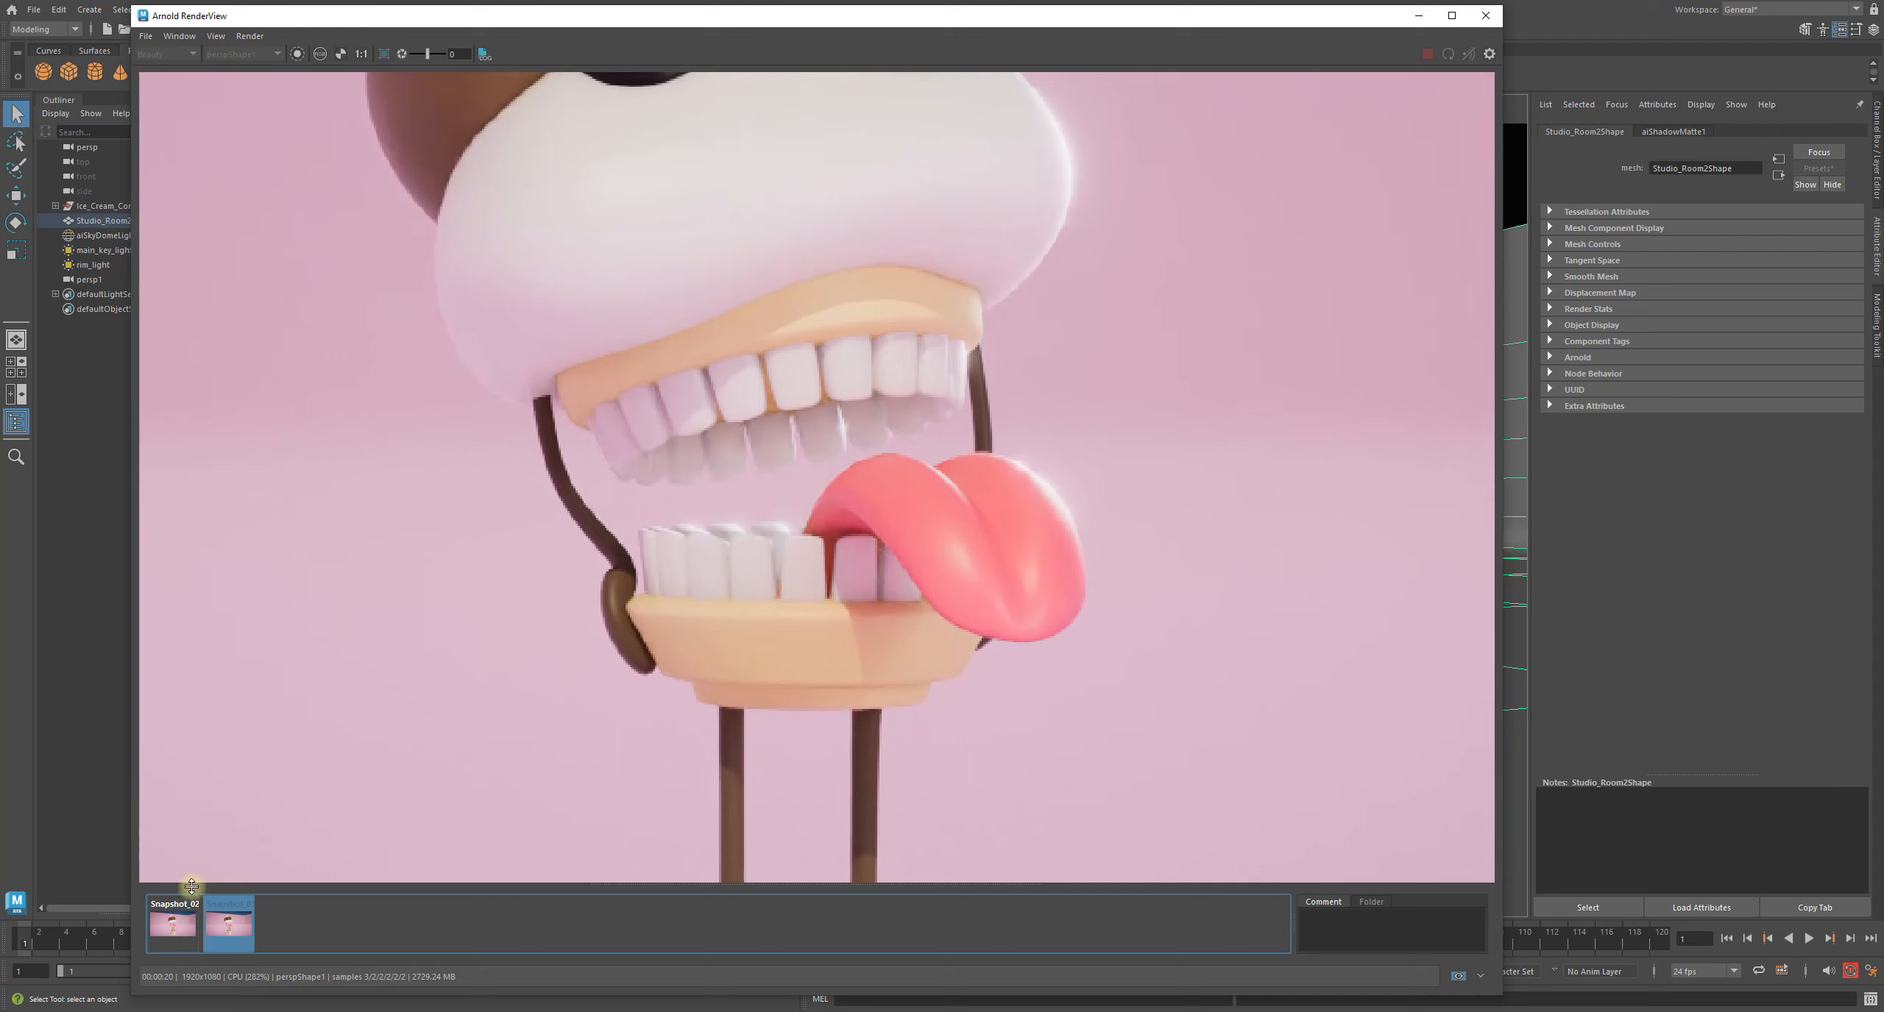
pyautogui.click(178, 922)
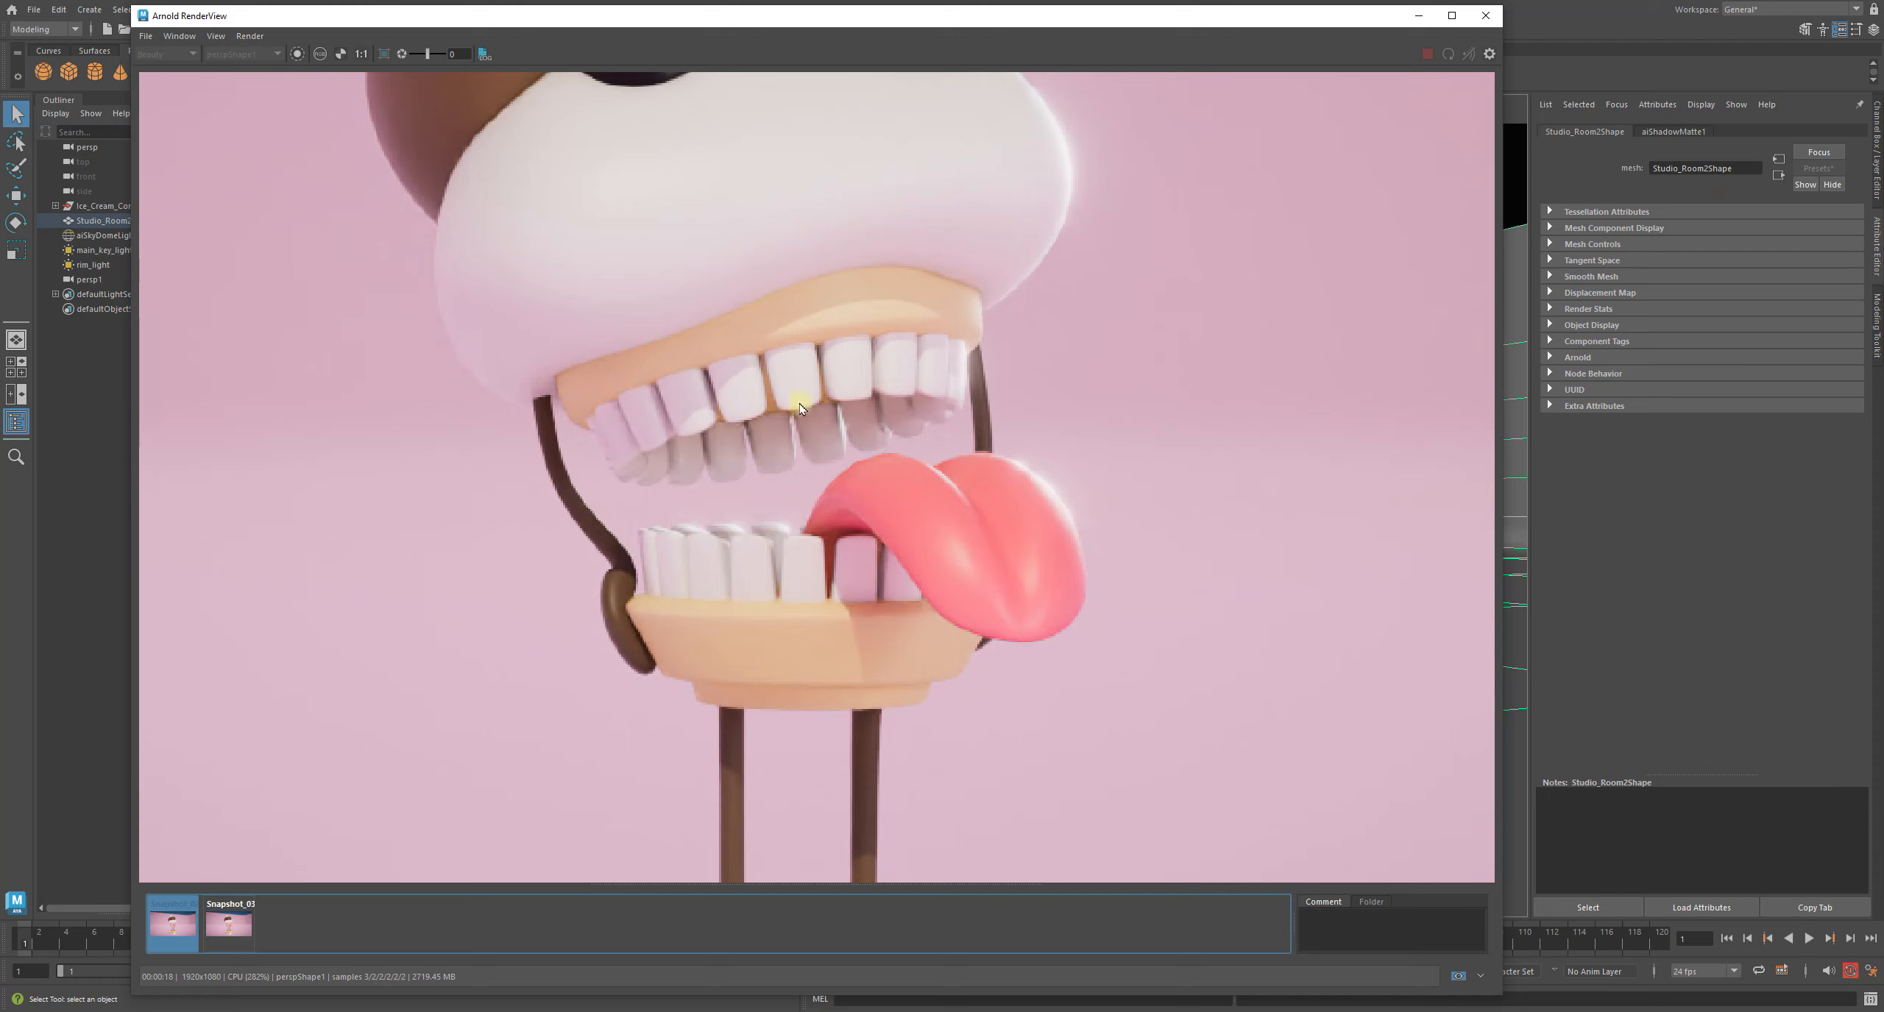
pyautogui.click(224, 918)
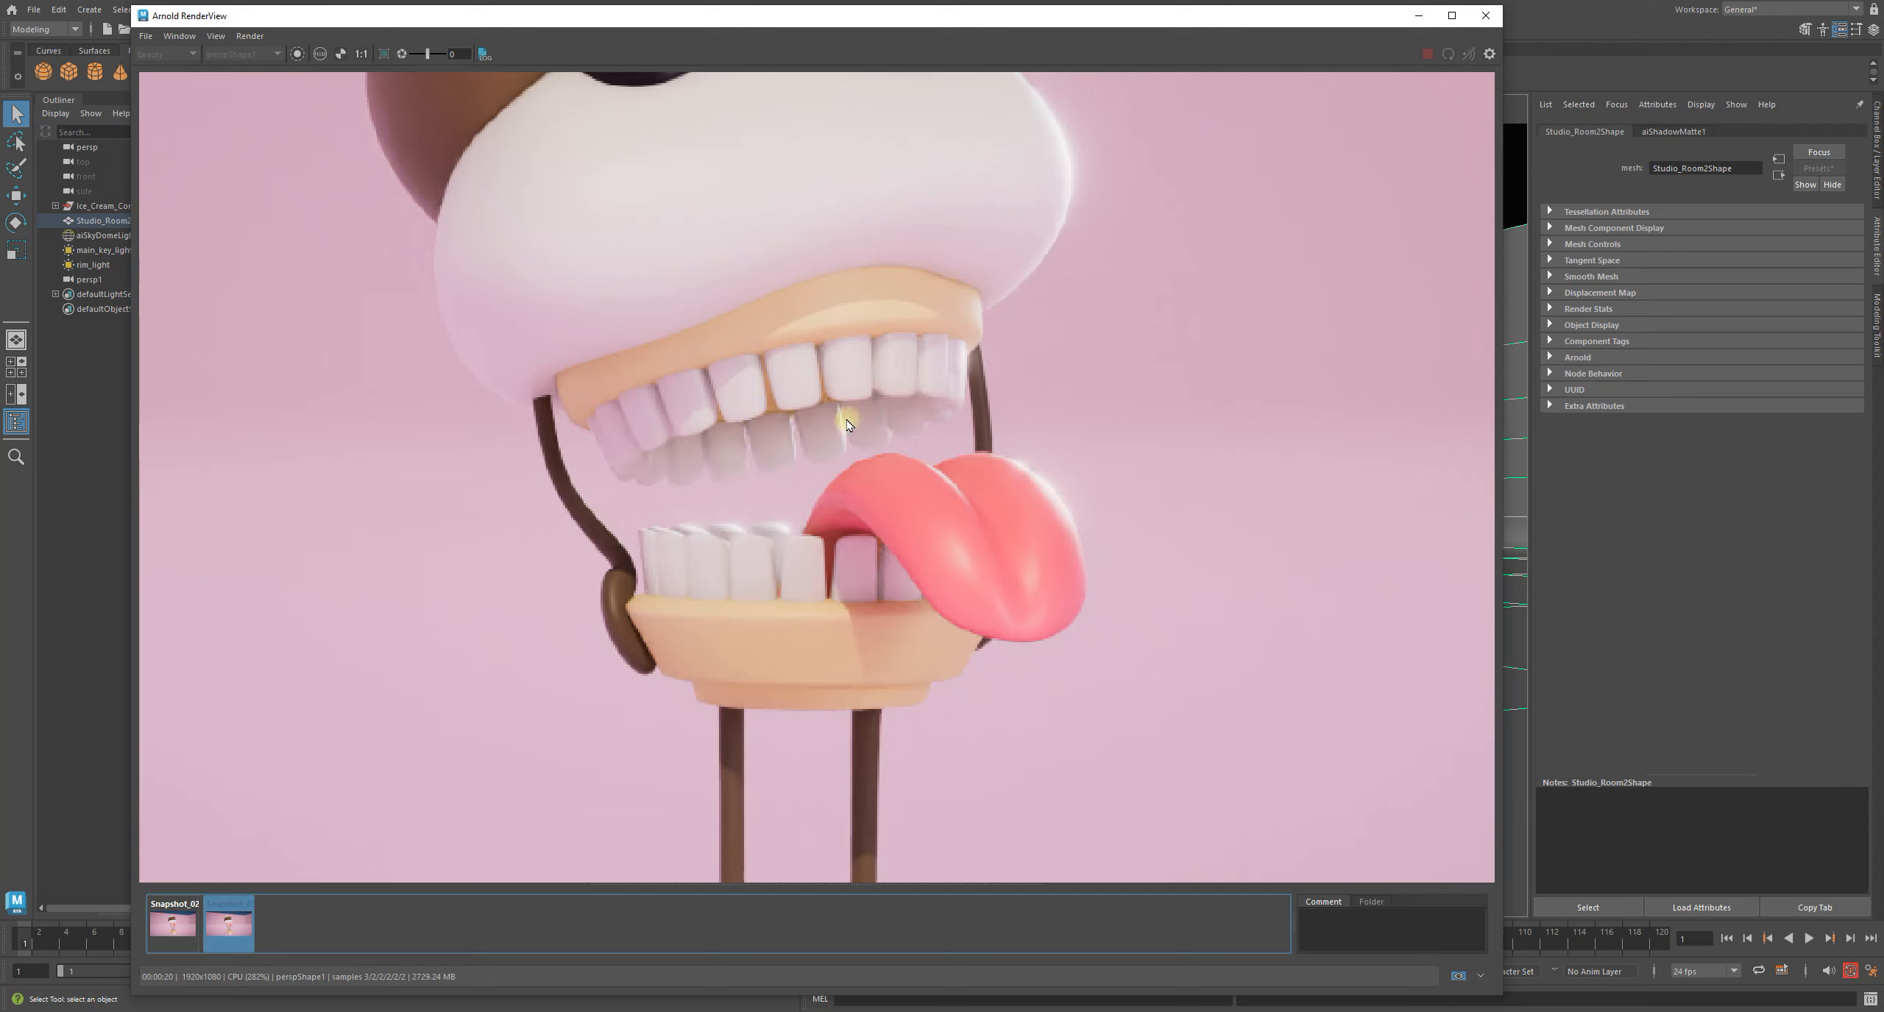
pyautogui.click(173, 925)
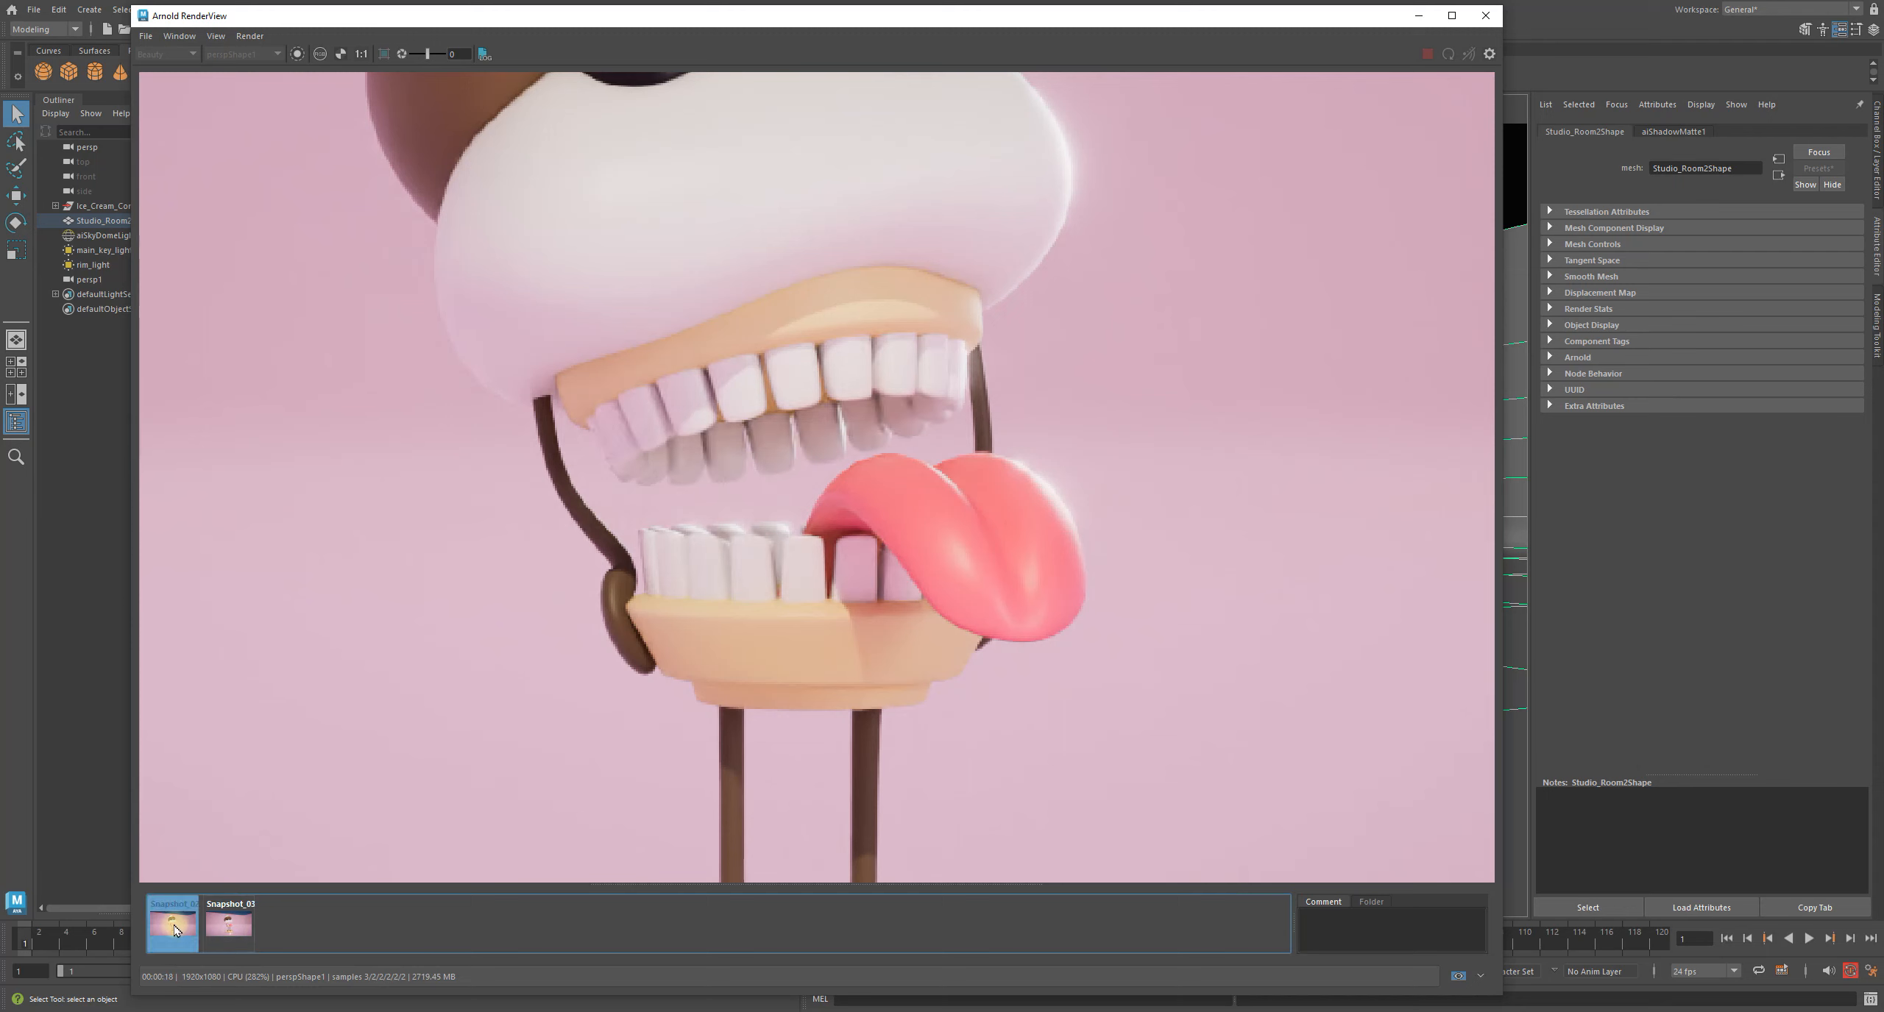
pyautogui.click(228, 924)
# Examine the teeth shading in Snapshot_02 and Snapshot_03 at high magnification, and return to the live render at 1:1
pyautogui.scroll(3, 875, 403)
pyautogui.moveTo(674, 609); pyautogui.dragTo(948, 425, button='middle')
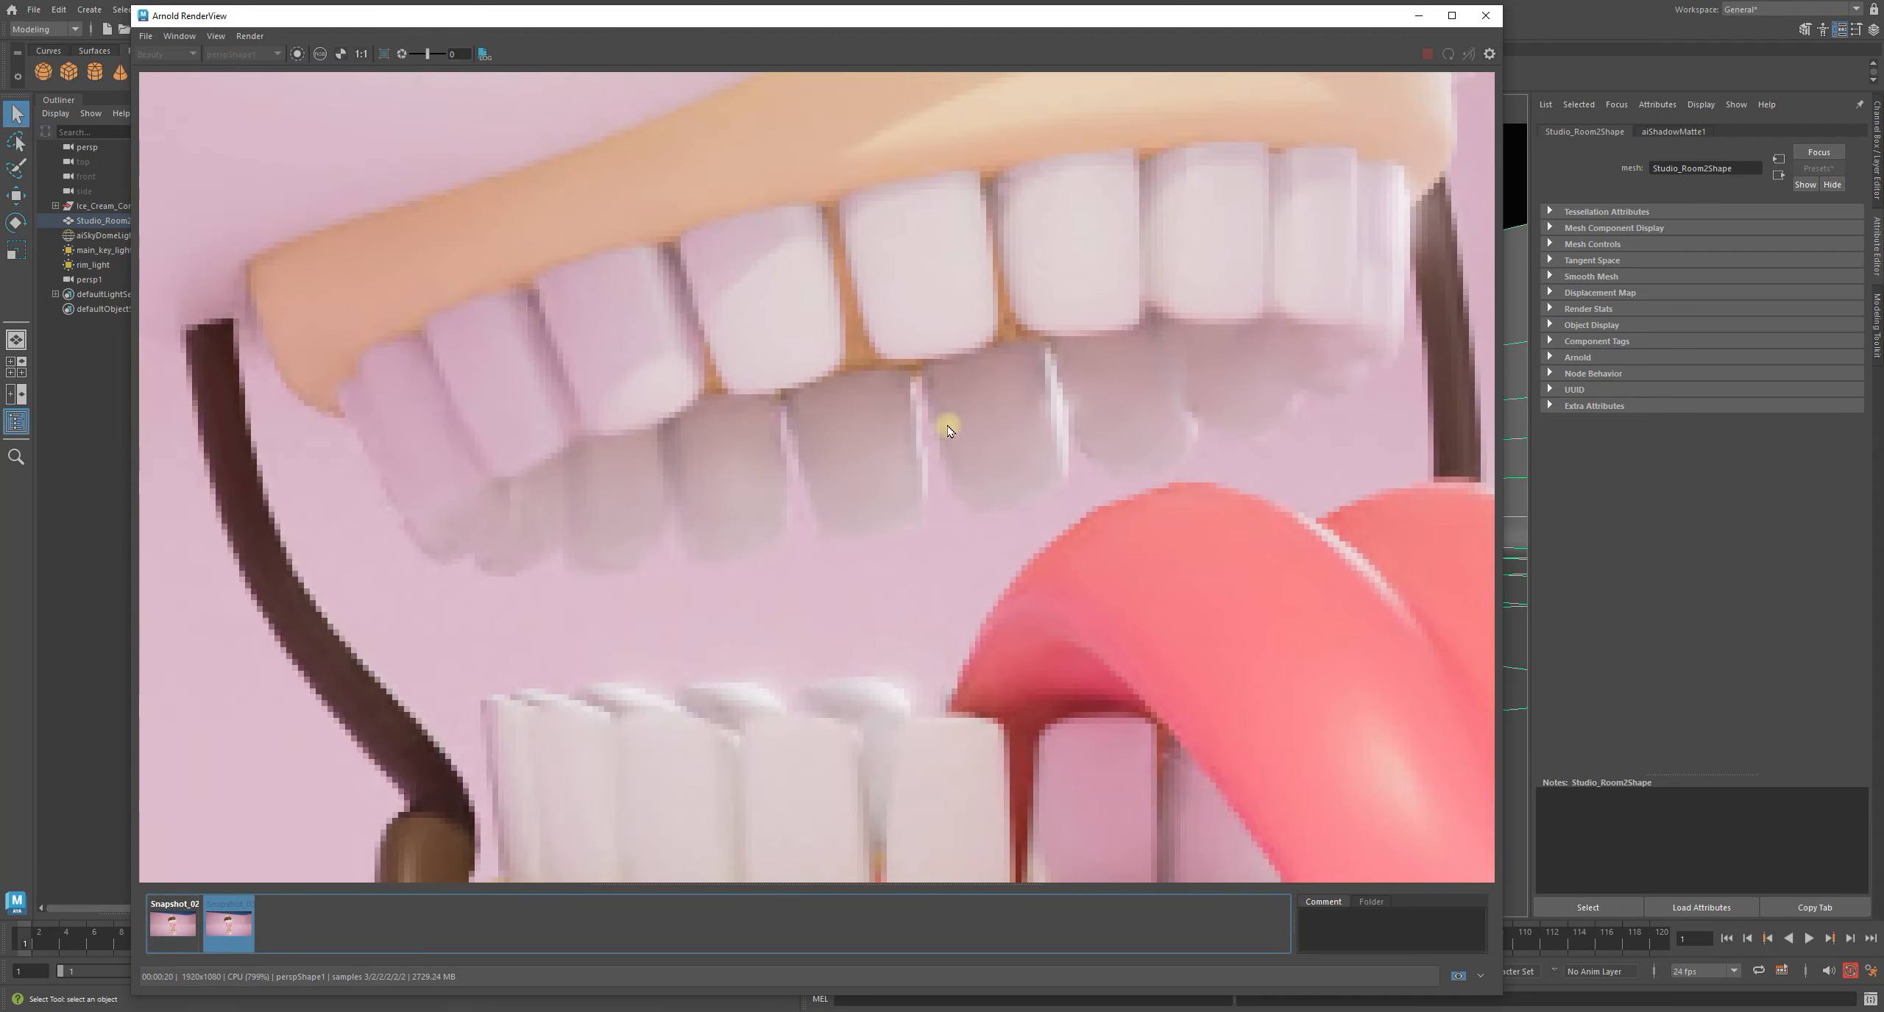
pyautogui.click(174, 919)
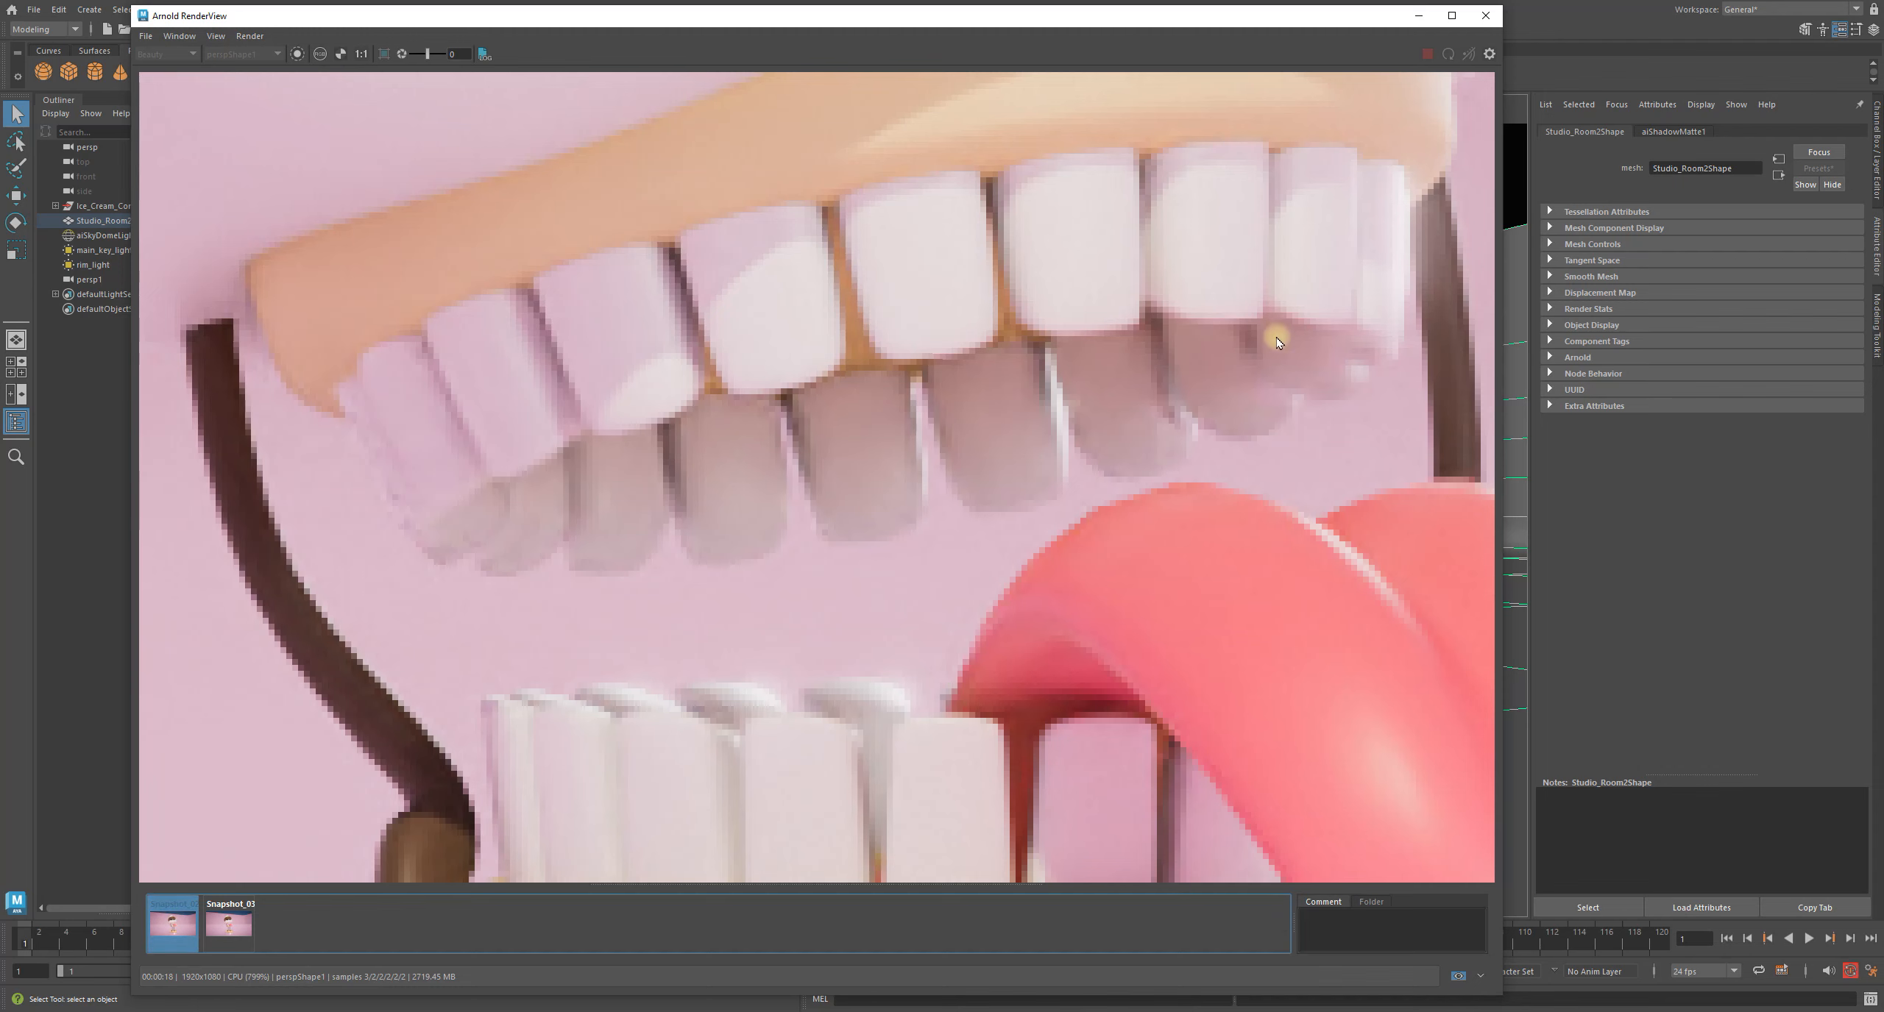
pyautogui.click(229, 929)
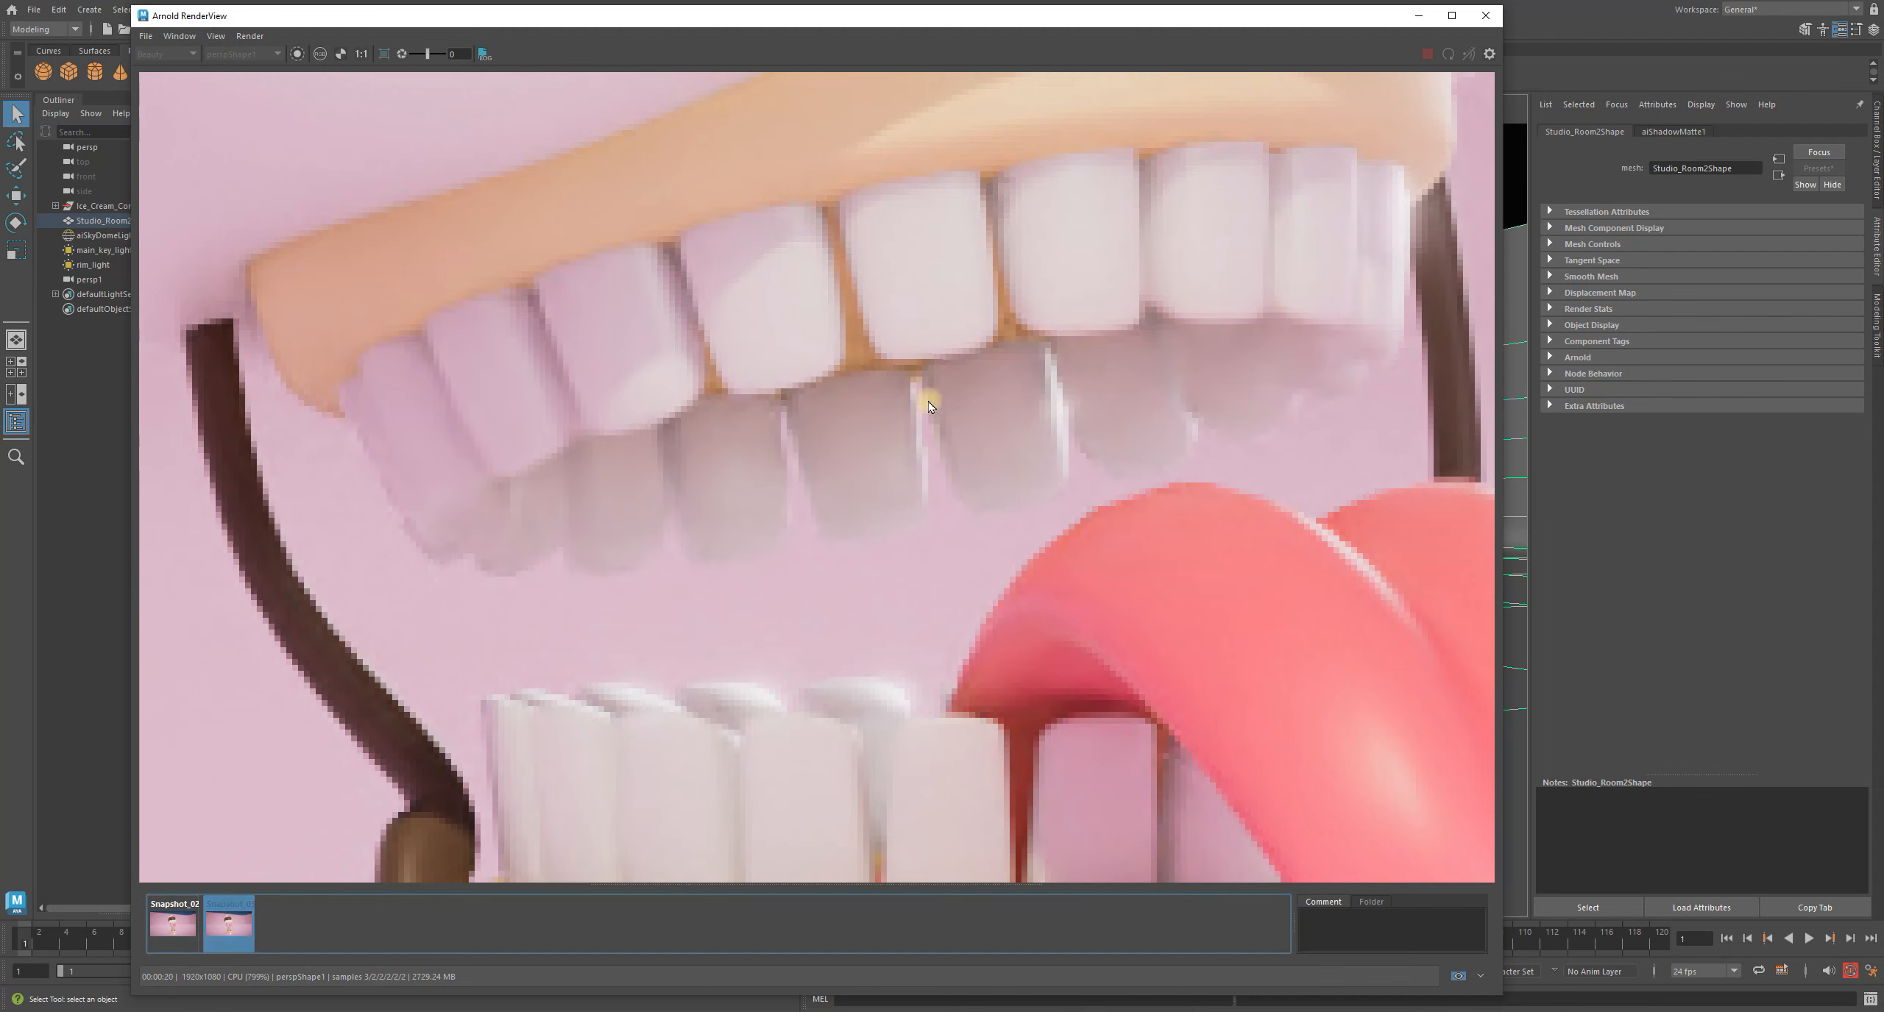
pyautogui.moveTo(1237, 330); pyautogui.dragTo(1055, 432, button='middle')
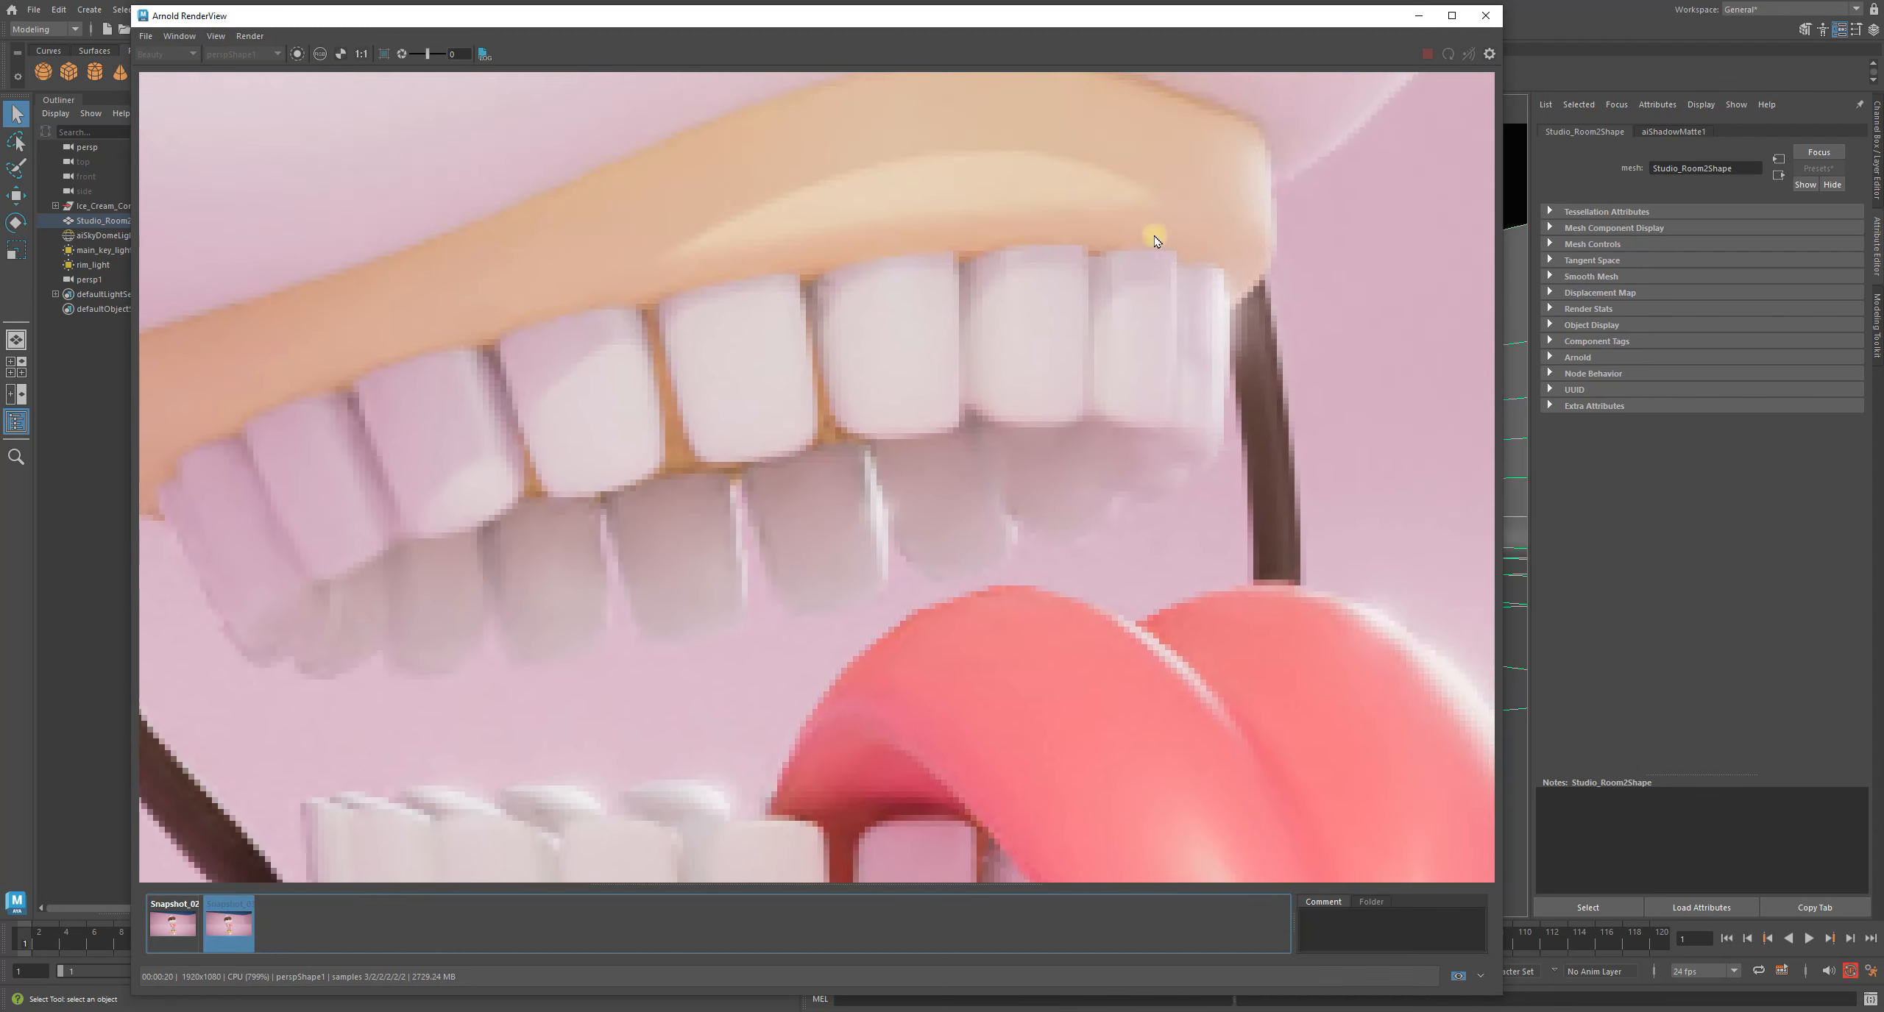
pyautogui.click(179, 913)
pyautogui.click(208, 915)
pyautogui.click(361, 54)
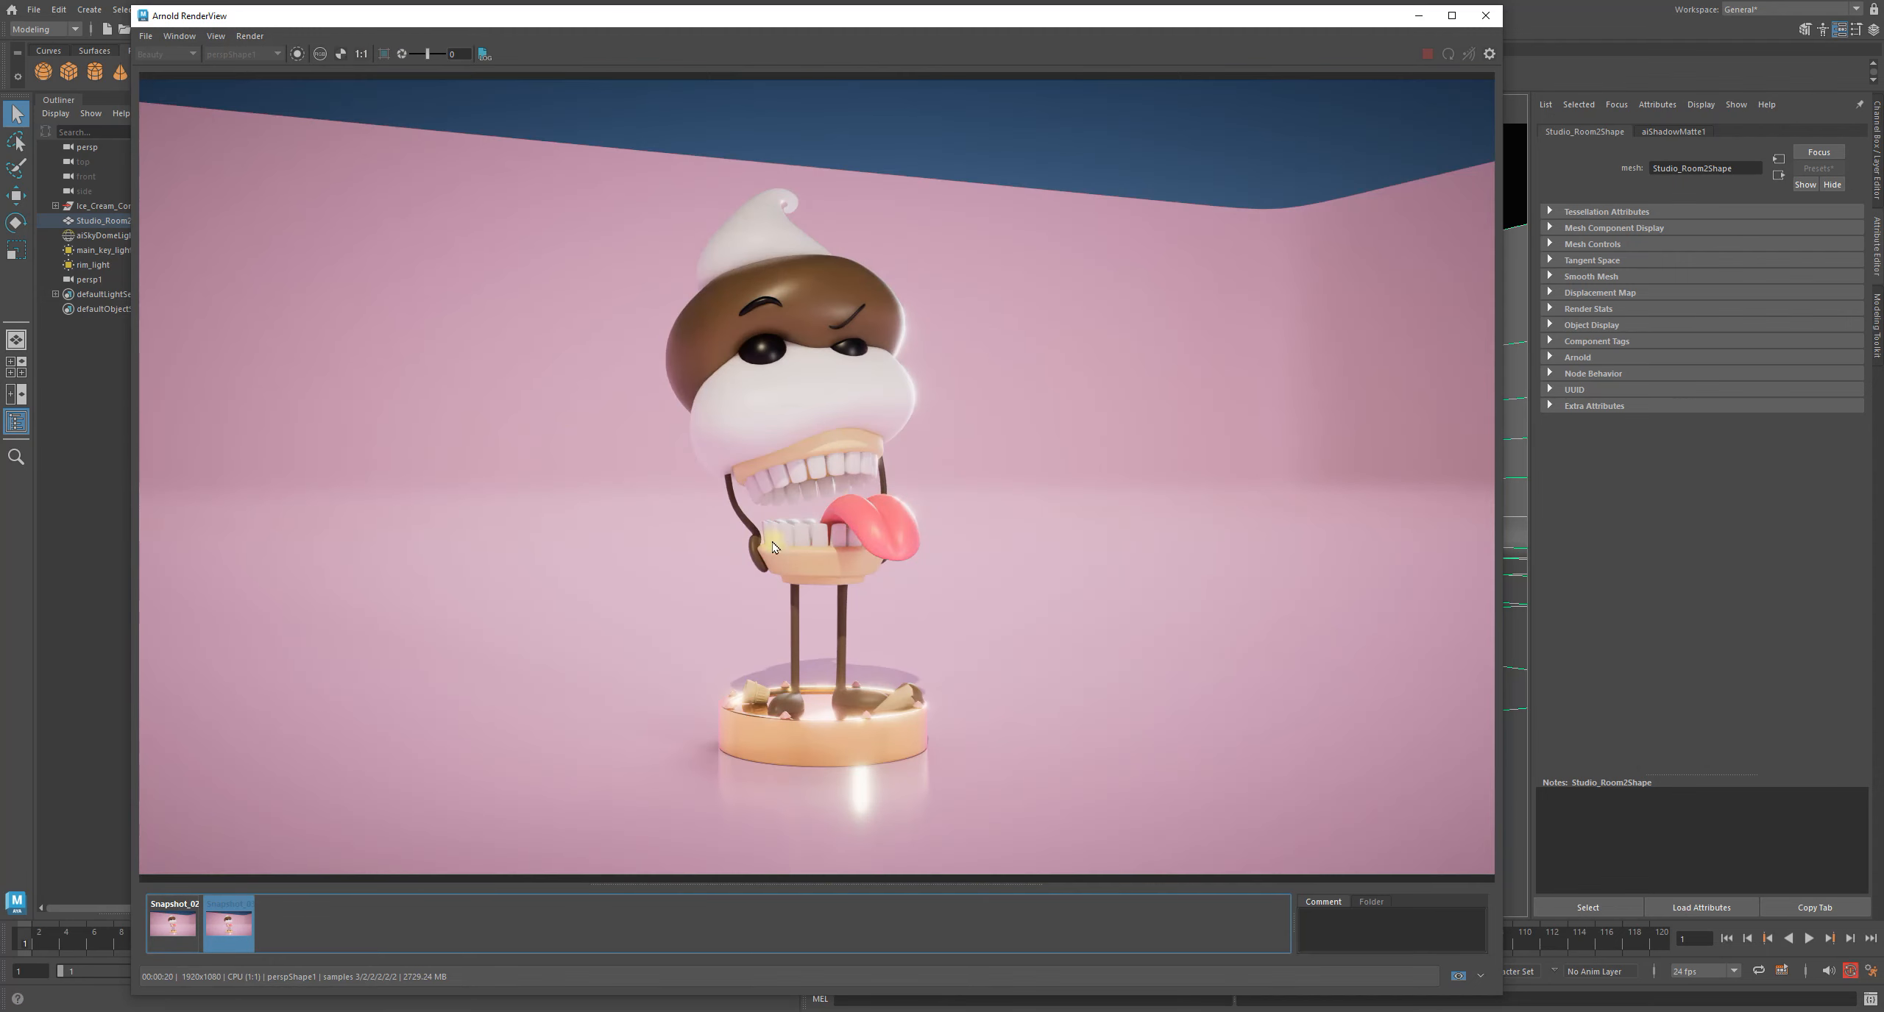
pyautogui.click(228, 934)
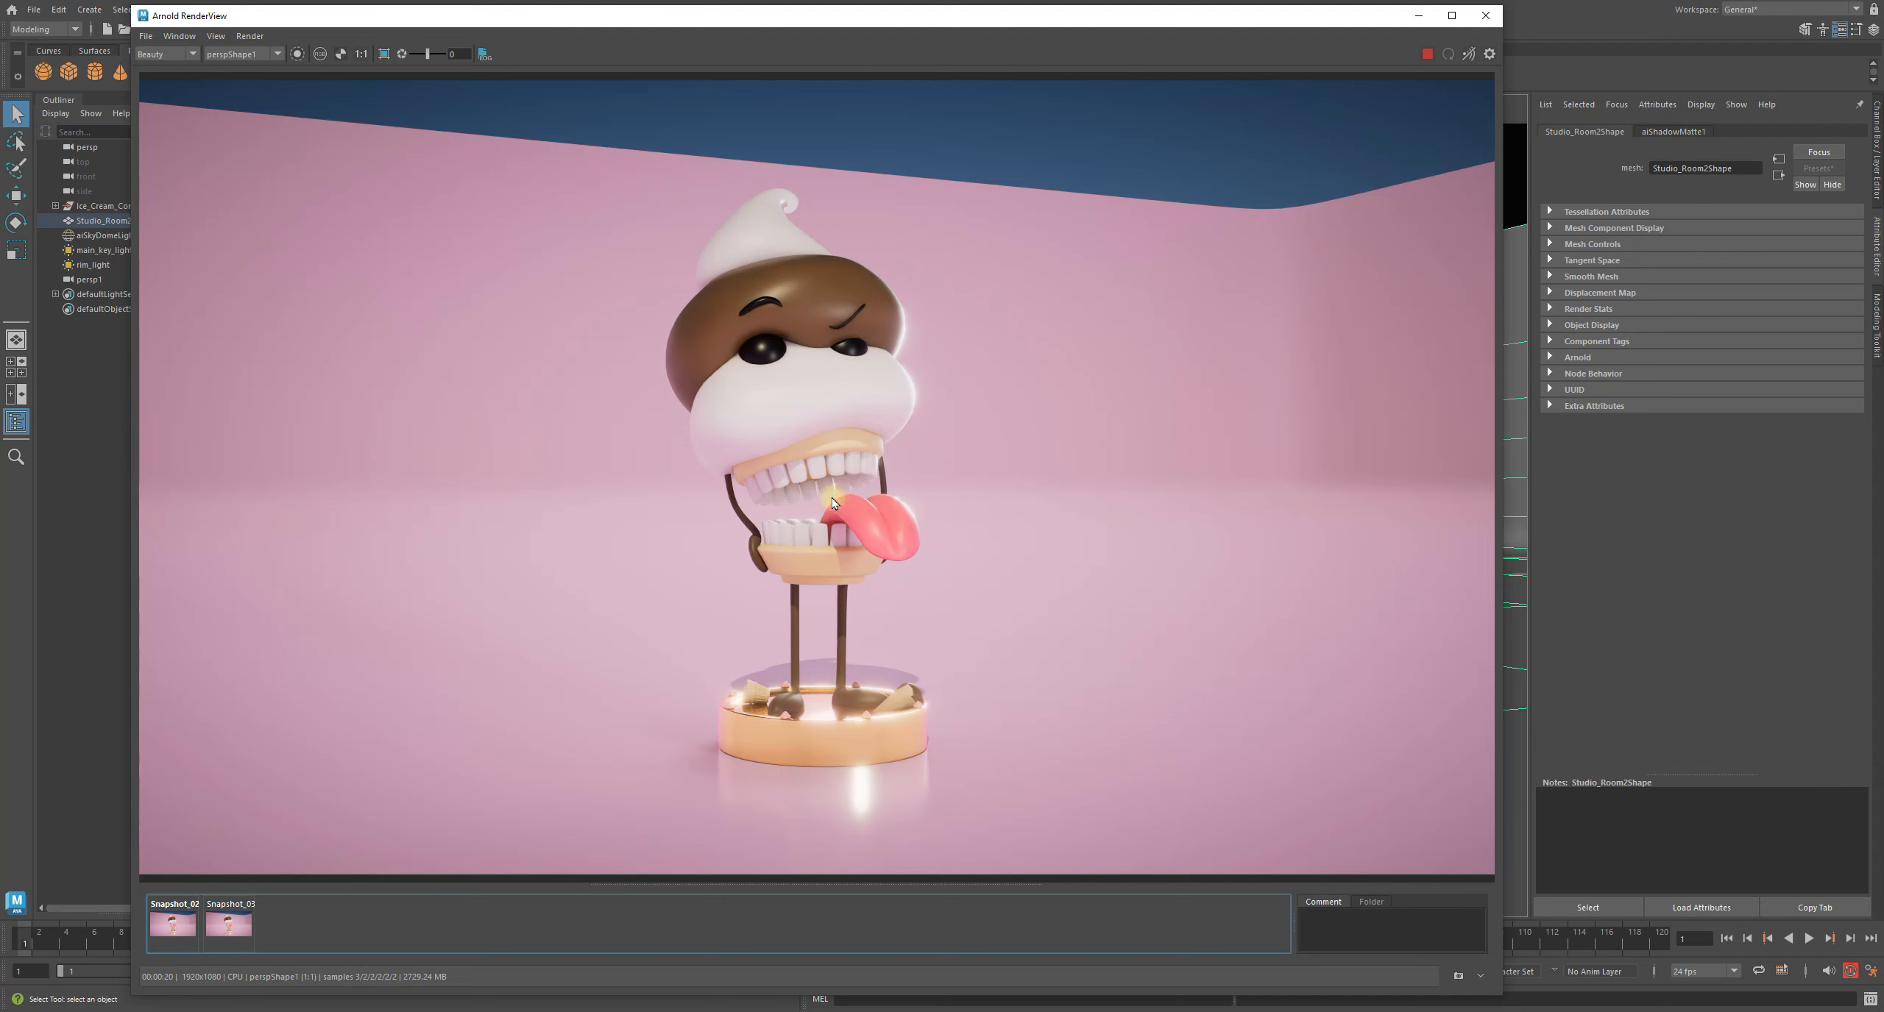
# Enable the crop region in the Arnold RenderView and frame it around the character's mouth and teeth
pyautogui.moveTo(570, 18); pyautogui.dragTo(570, 11)
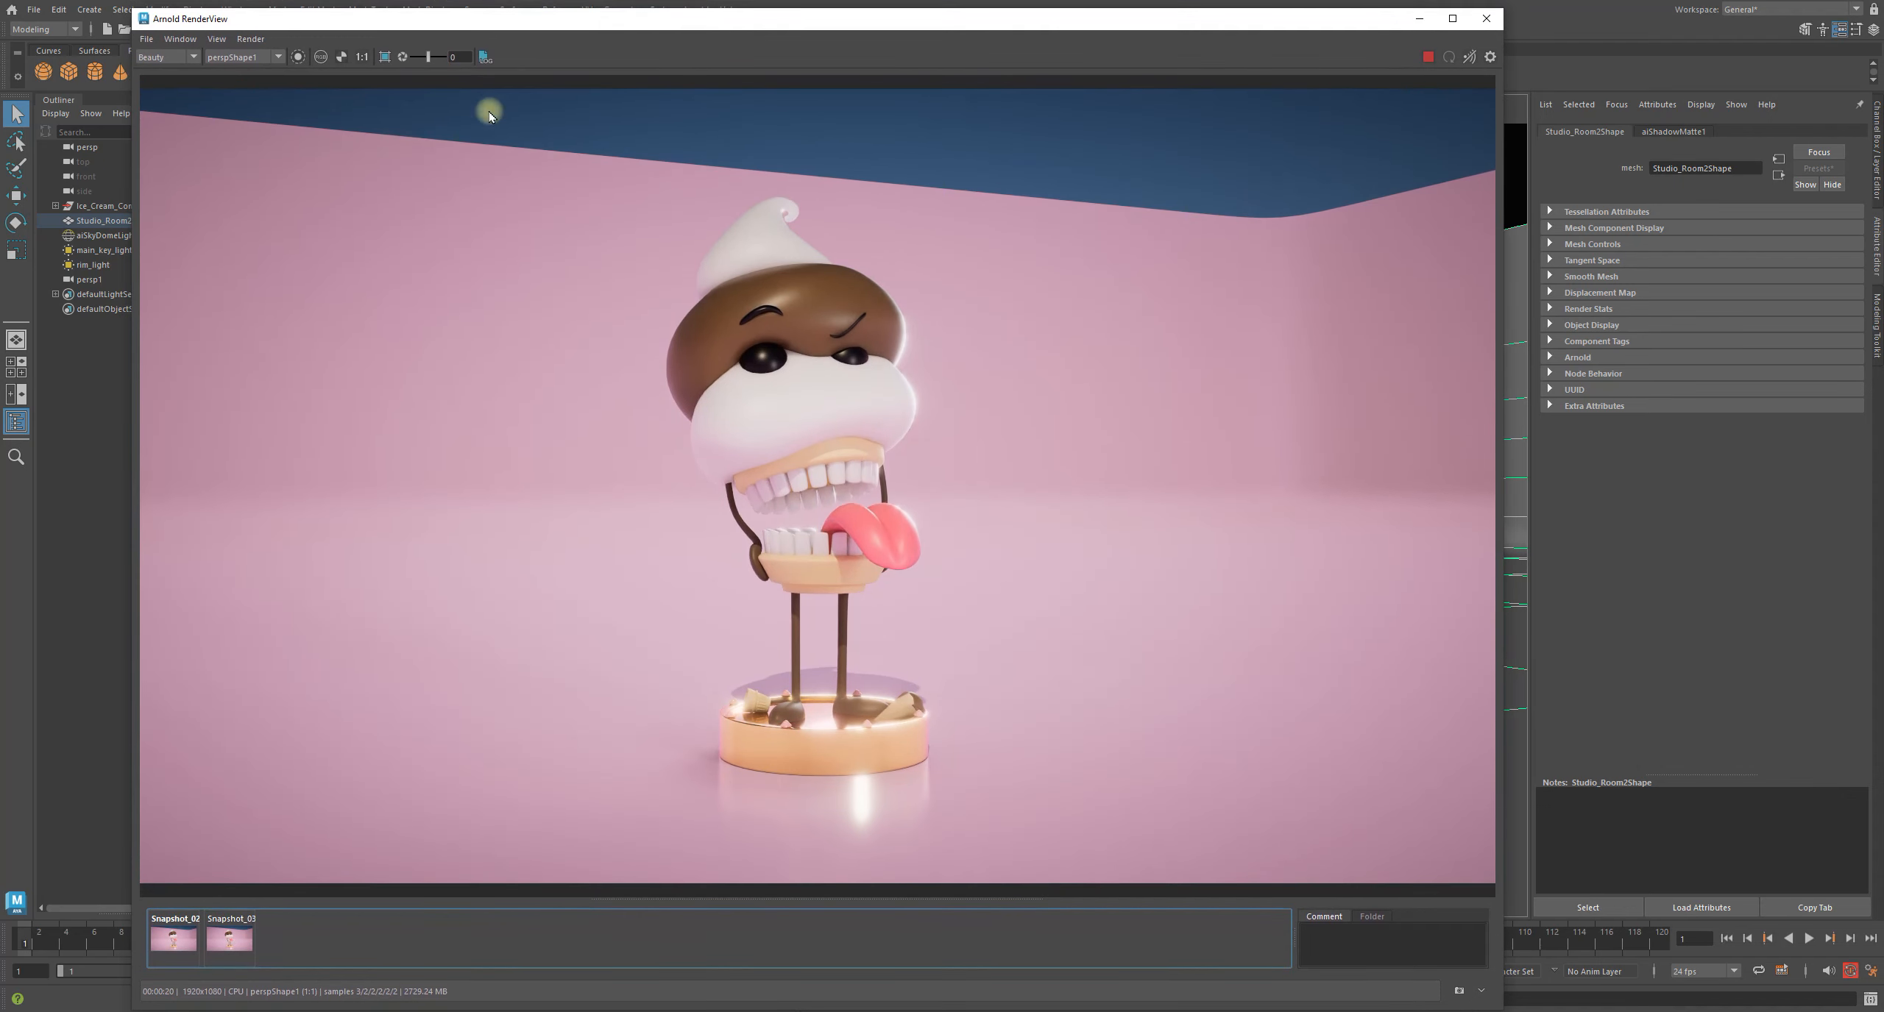
pyautogui.click(385, 57)
pyautogui.moveTo(667, 399); pyautogui.dragTo(979, 631)
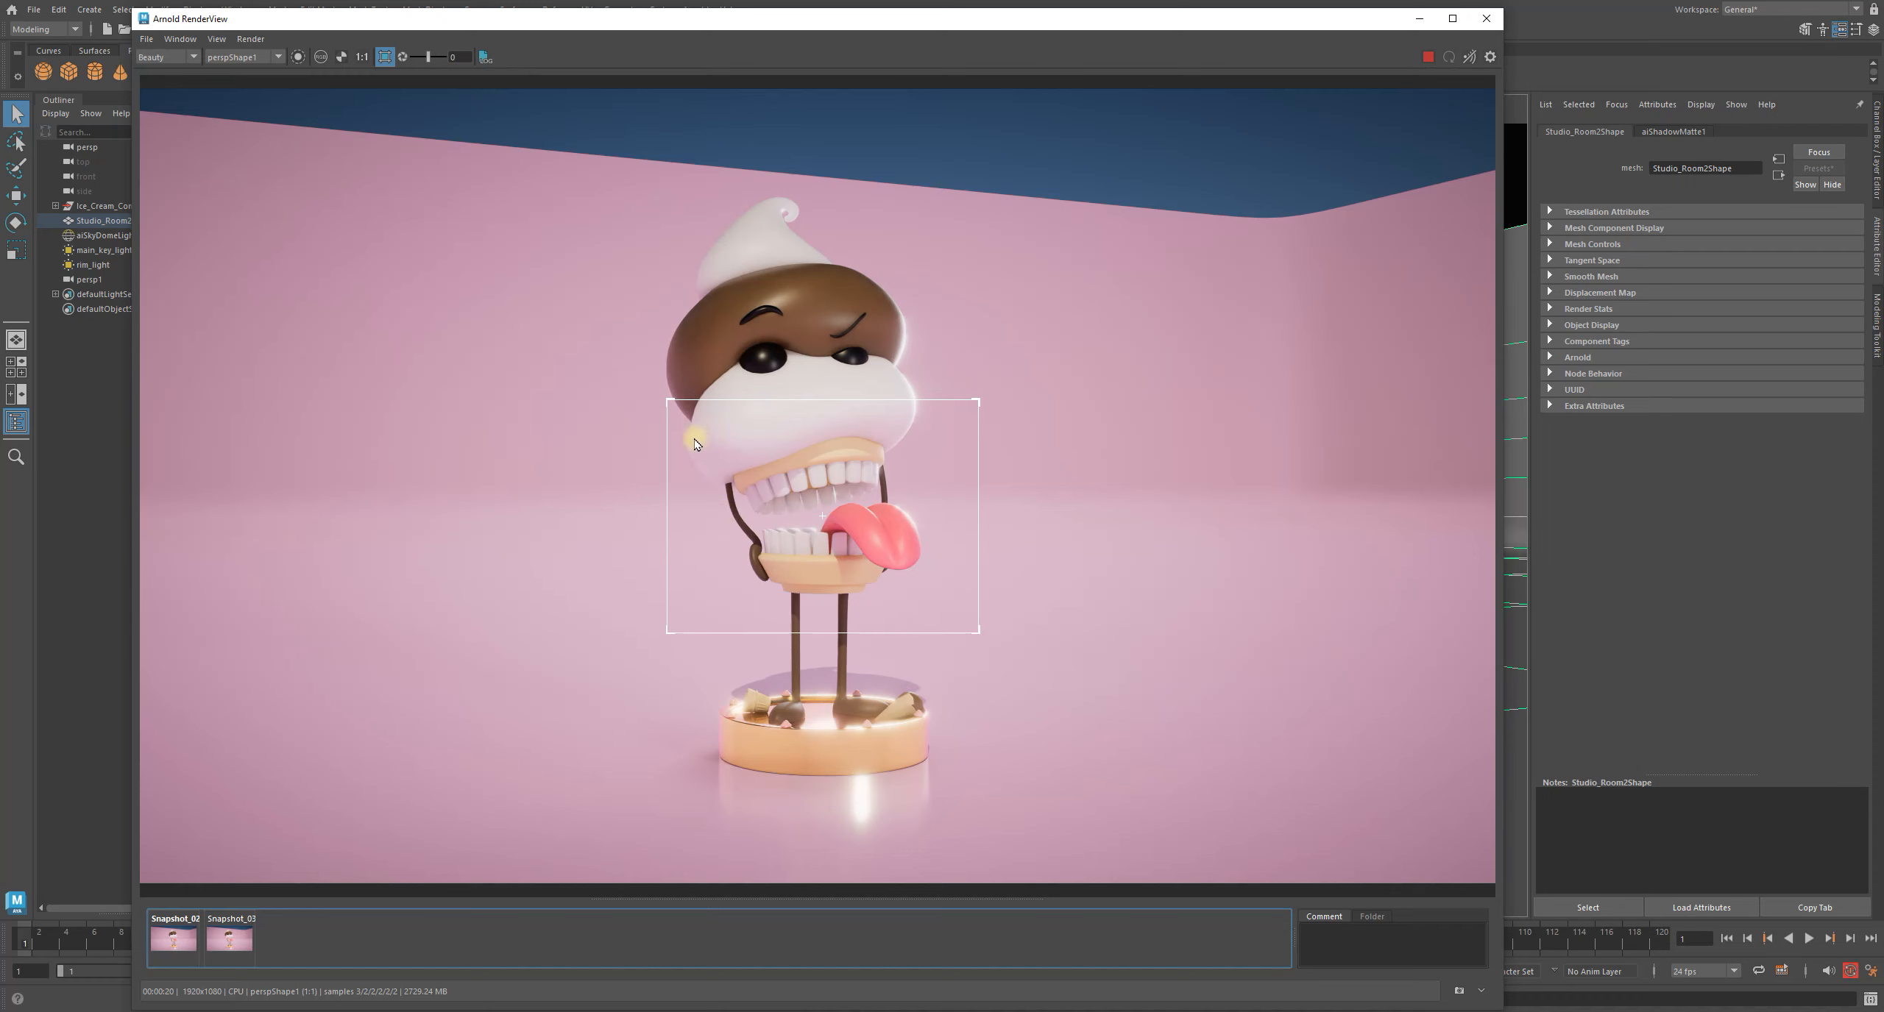
pyautogui.click(382, 58)
pyautogui.click(381, 58)
# Move the render window aside to reach the Hypershade, select teeth_shader, and set its Subsurface weight to 1
pyautogui.moveTo(1172, 28); pyautogui.dragTo(875, 559)
pyautogui.click(972, 432)
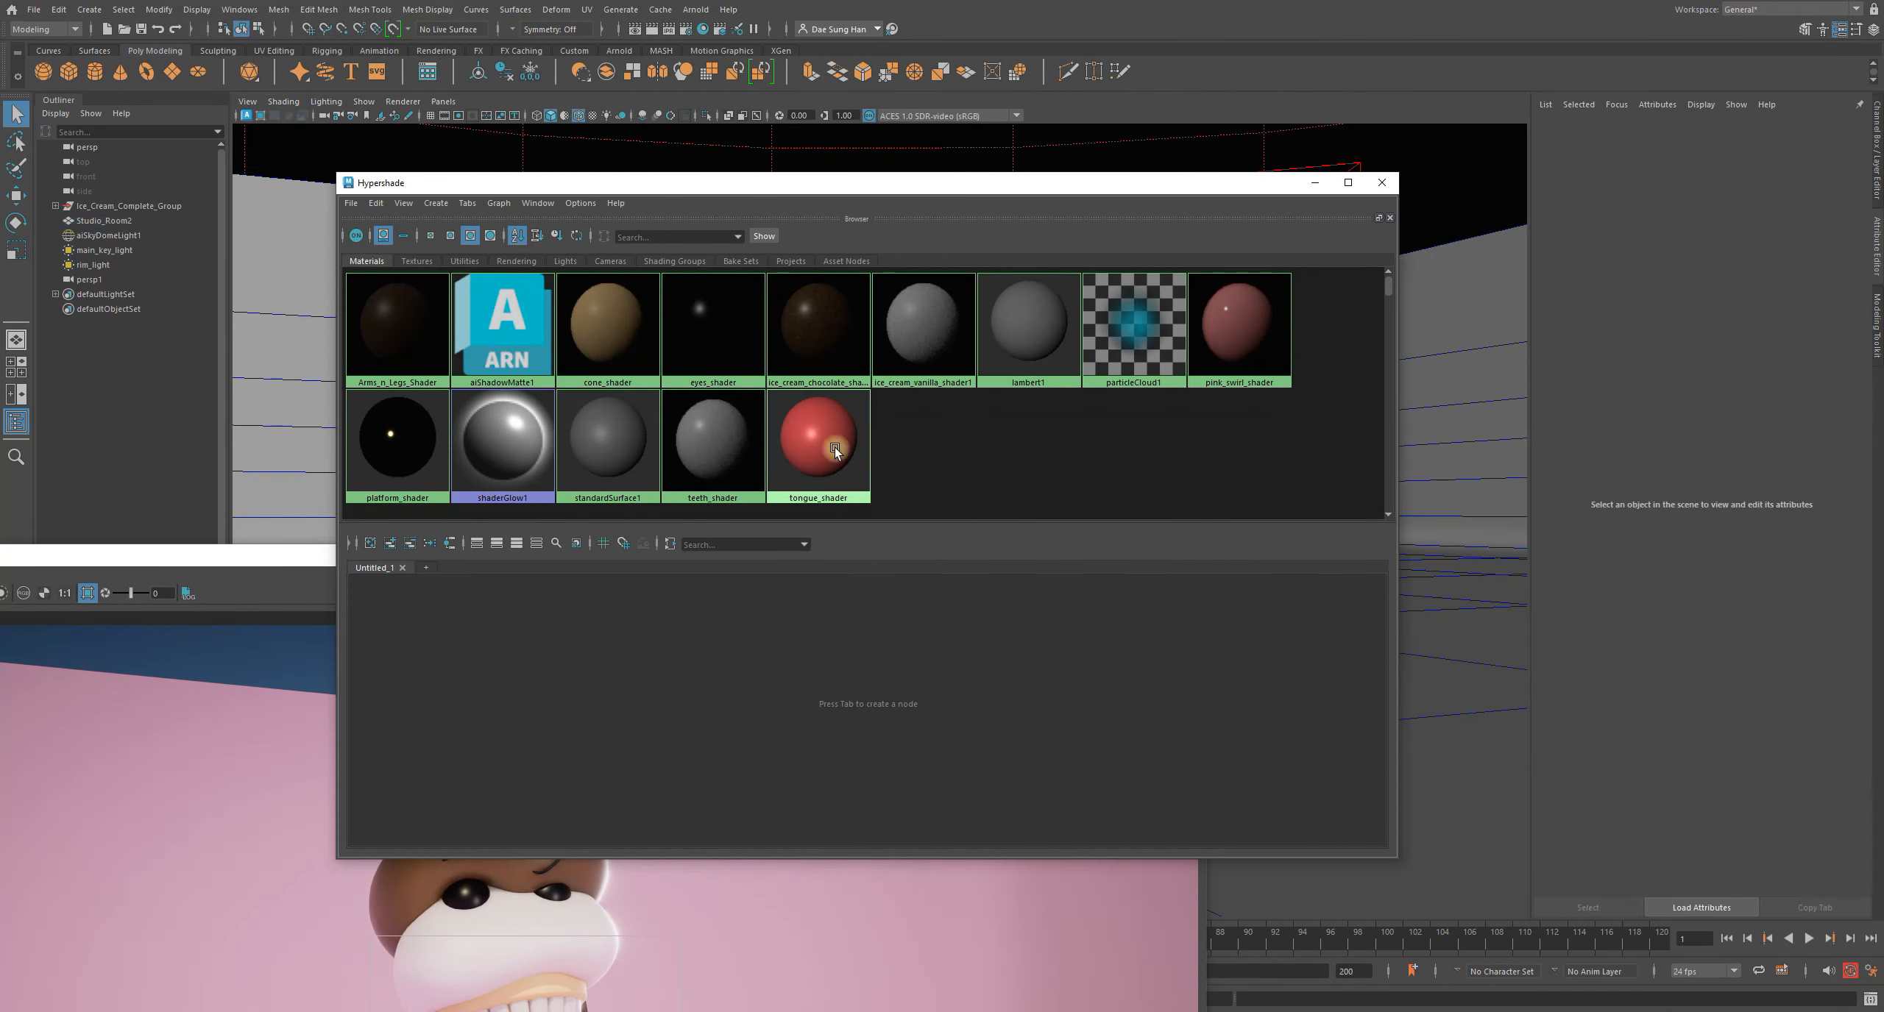
pyautogui.click(695, 450)
pyautogui.moveTo(1771, 352); pyautogui.dragTo(1835, 352)
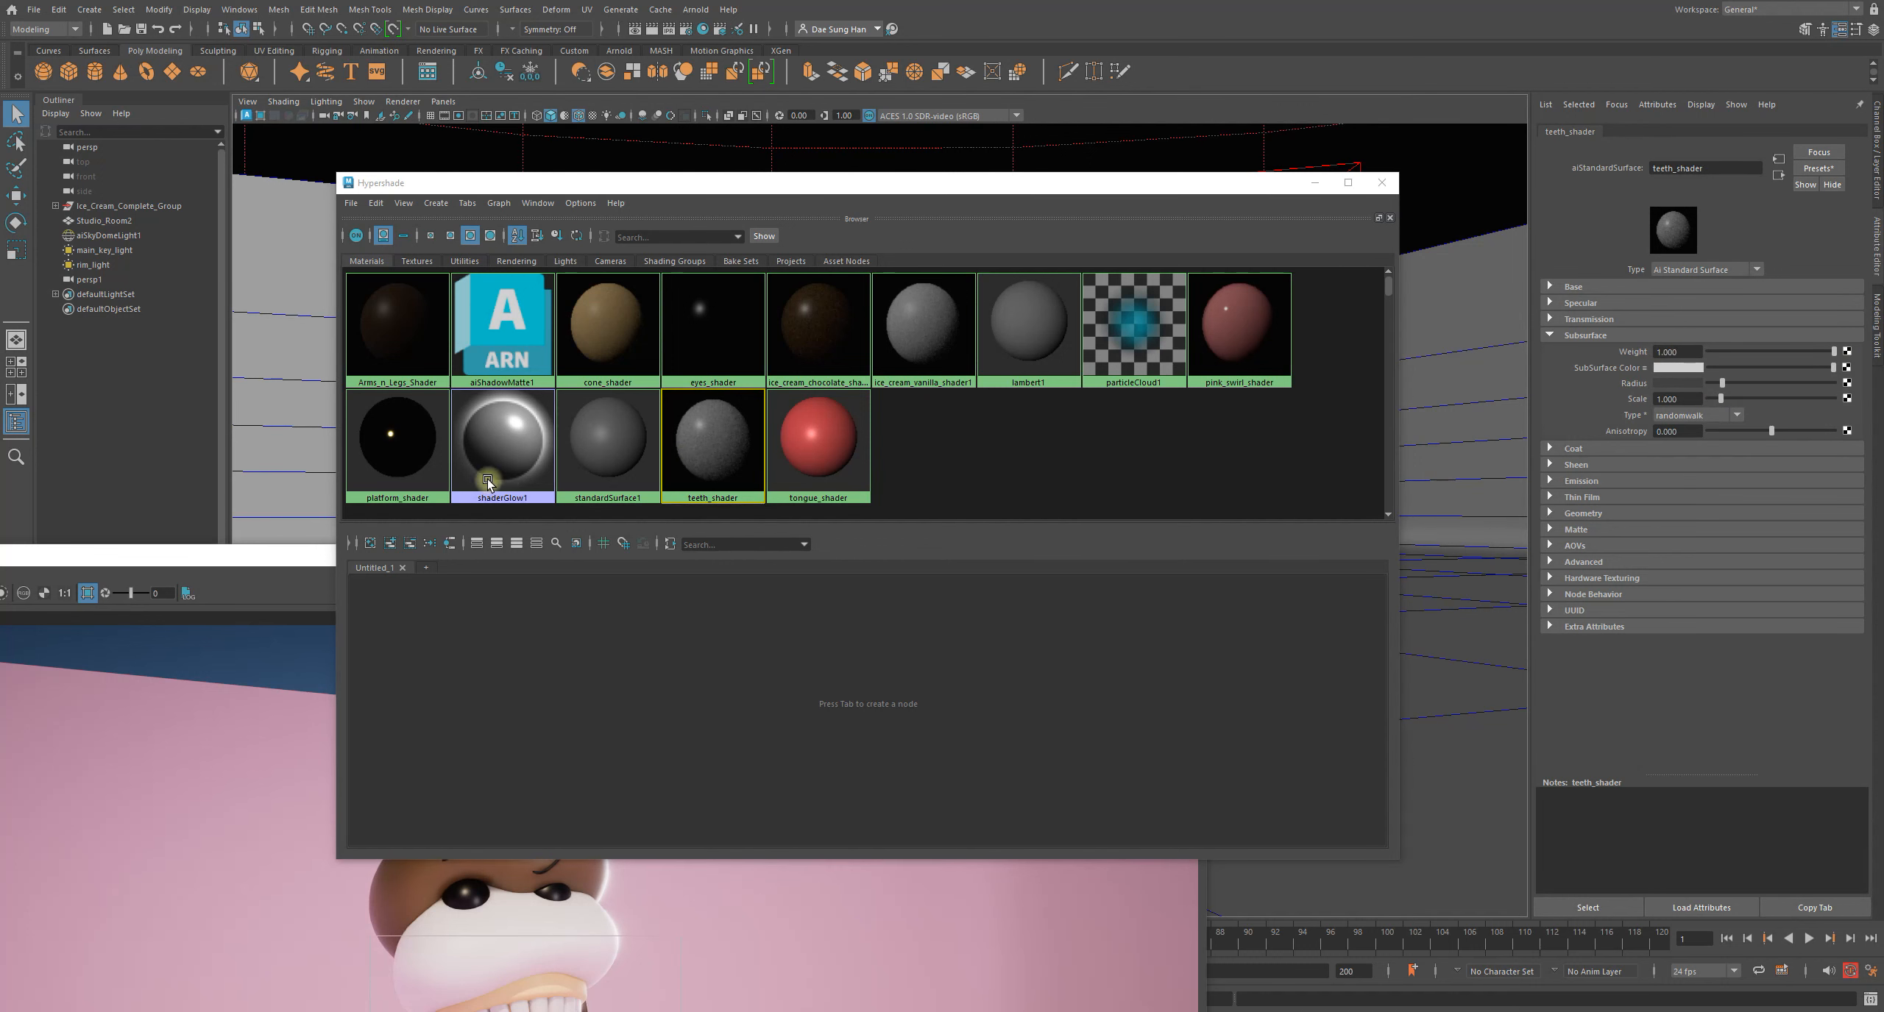
# Bring the render window back beside the shader settings and store a snapshot of the updated render
pyautogui.moveTo(281, 565); pyautogui.dragTo(321, 545)
pyautogui.click(729, 79)
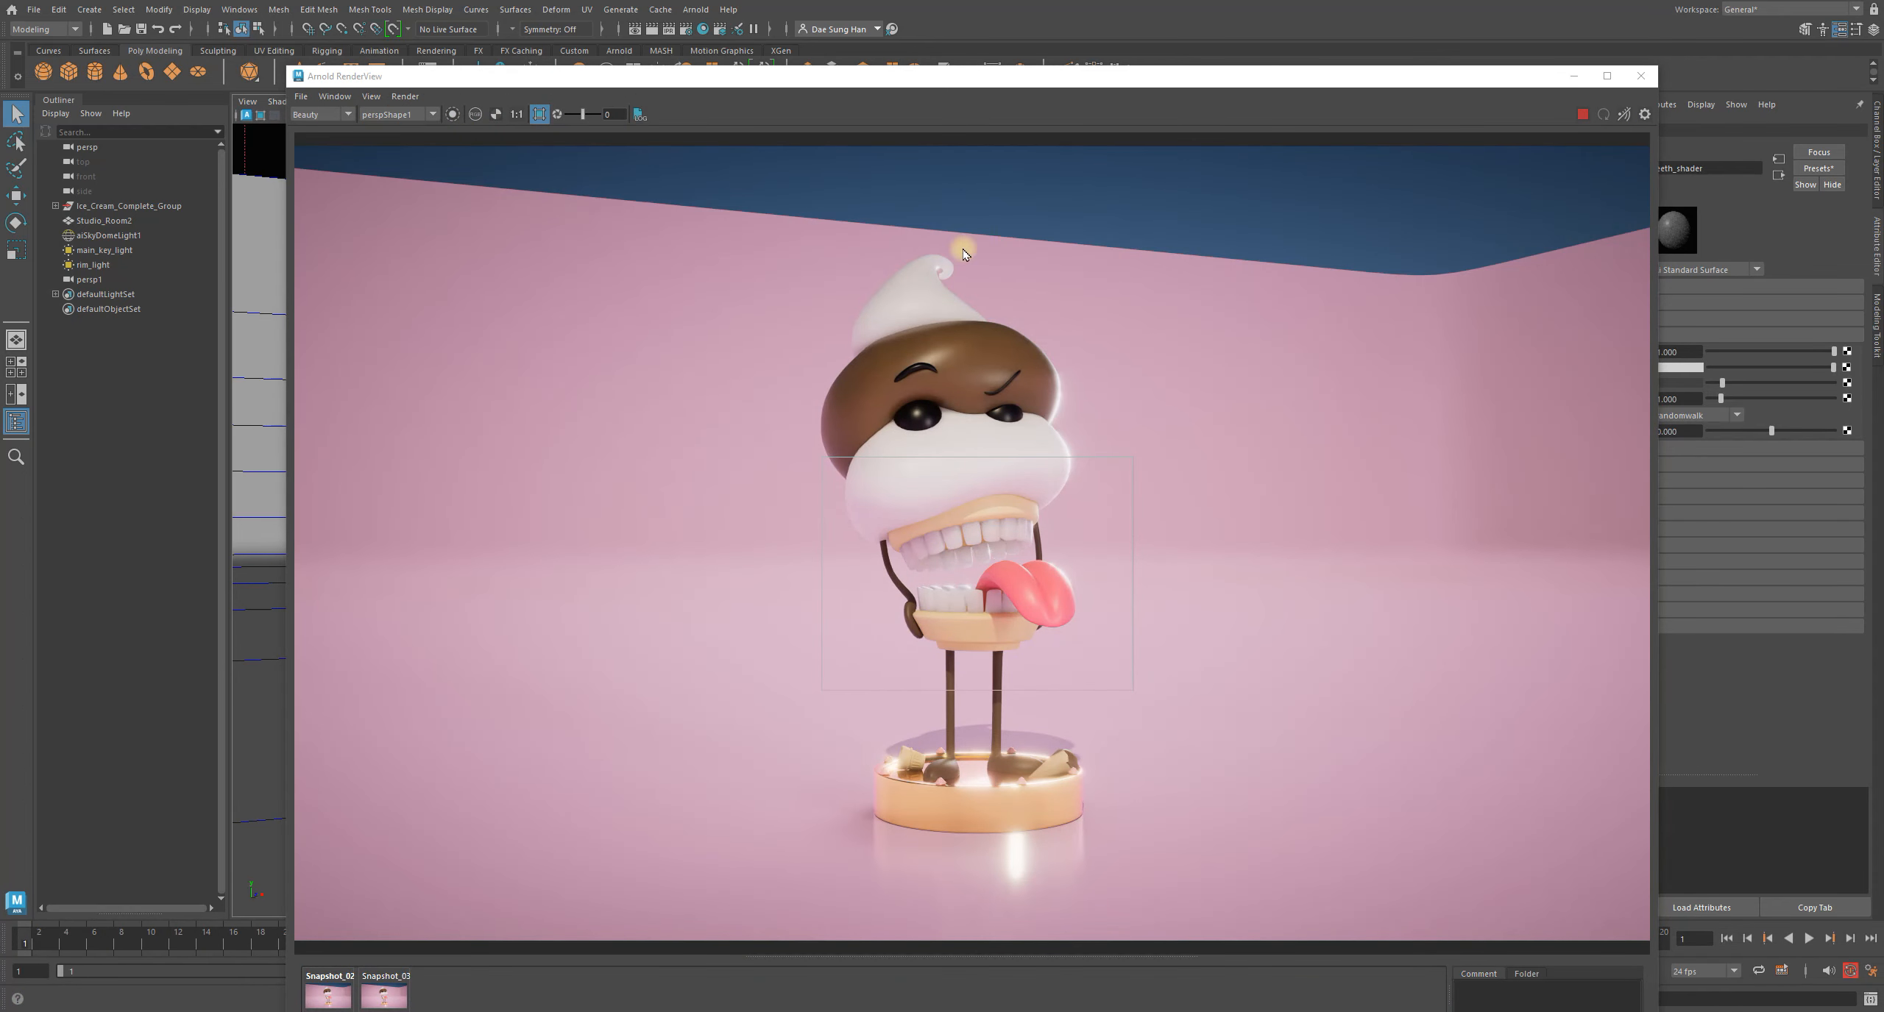
pyautogui.moveTo(986, 81); pyautogui.dragTo(852, 34)
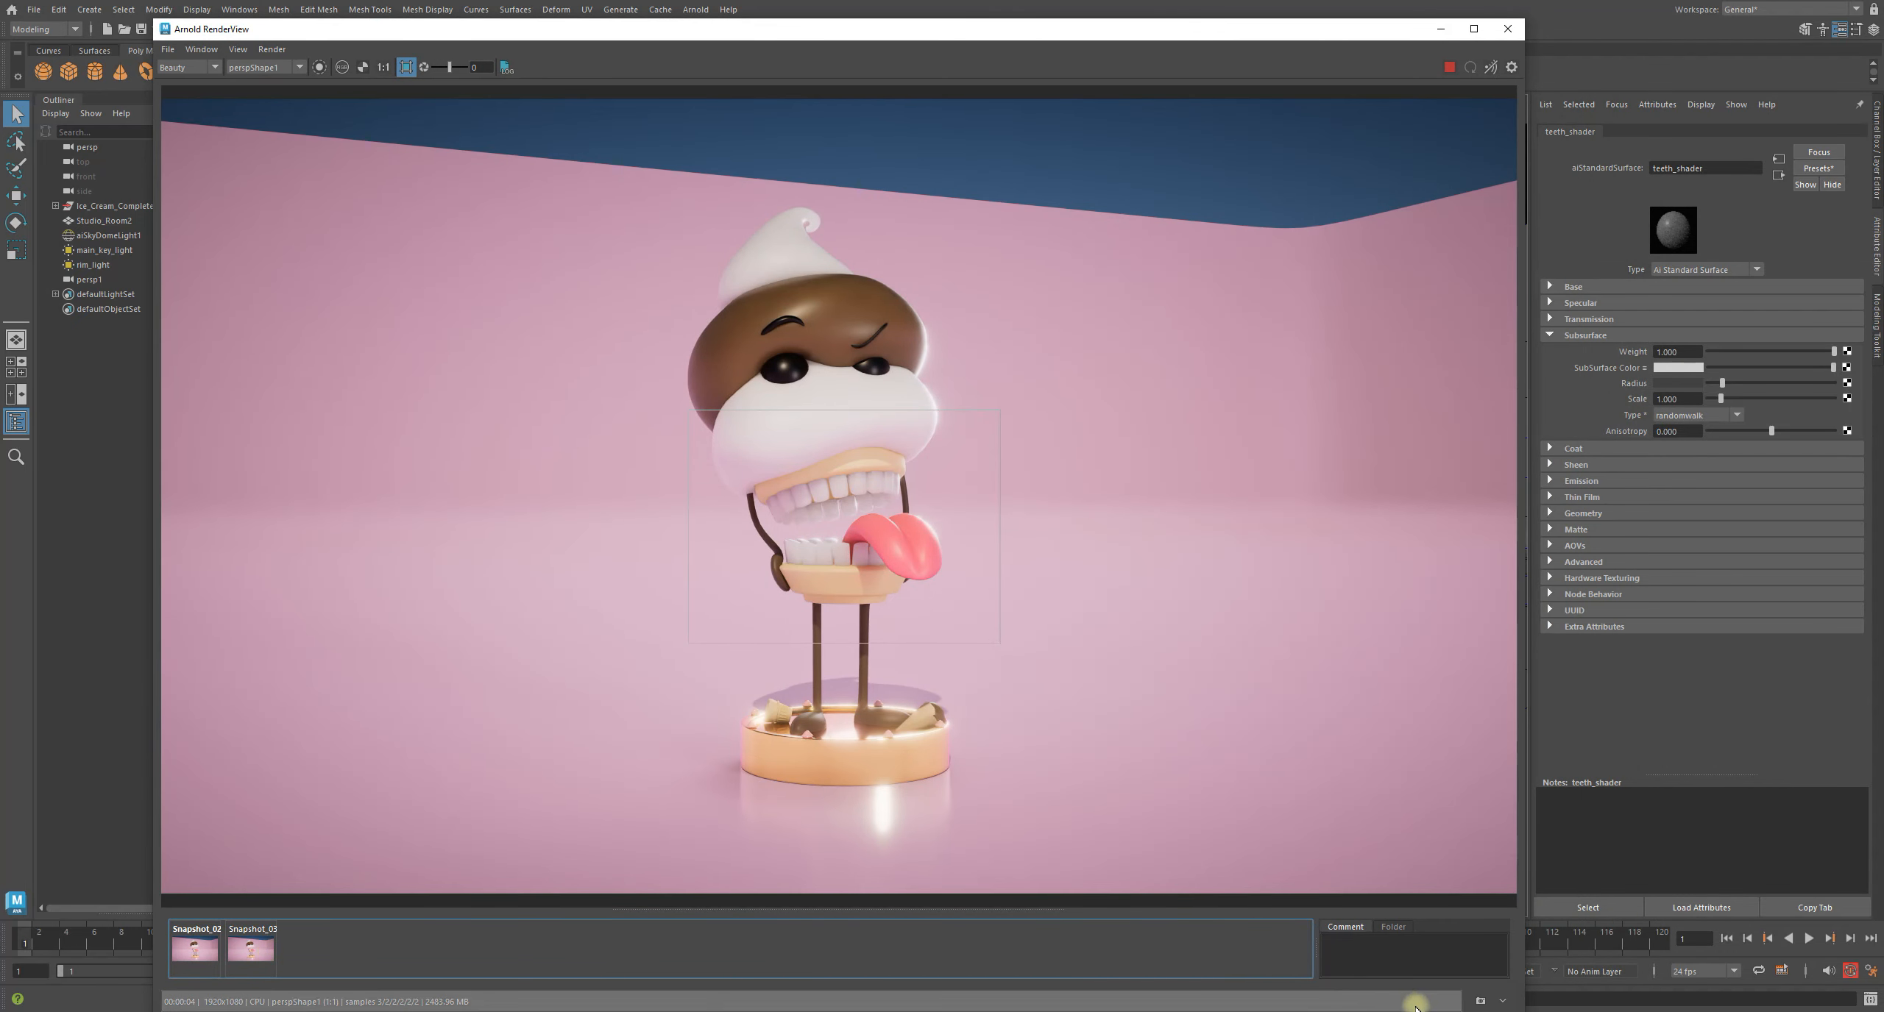
pyautogui.click(1481, 1002)
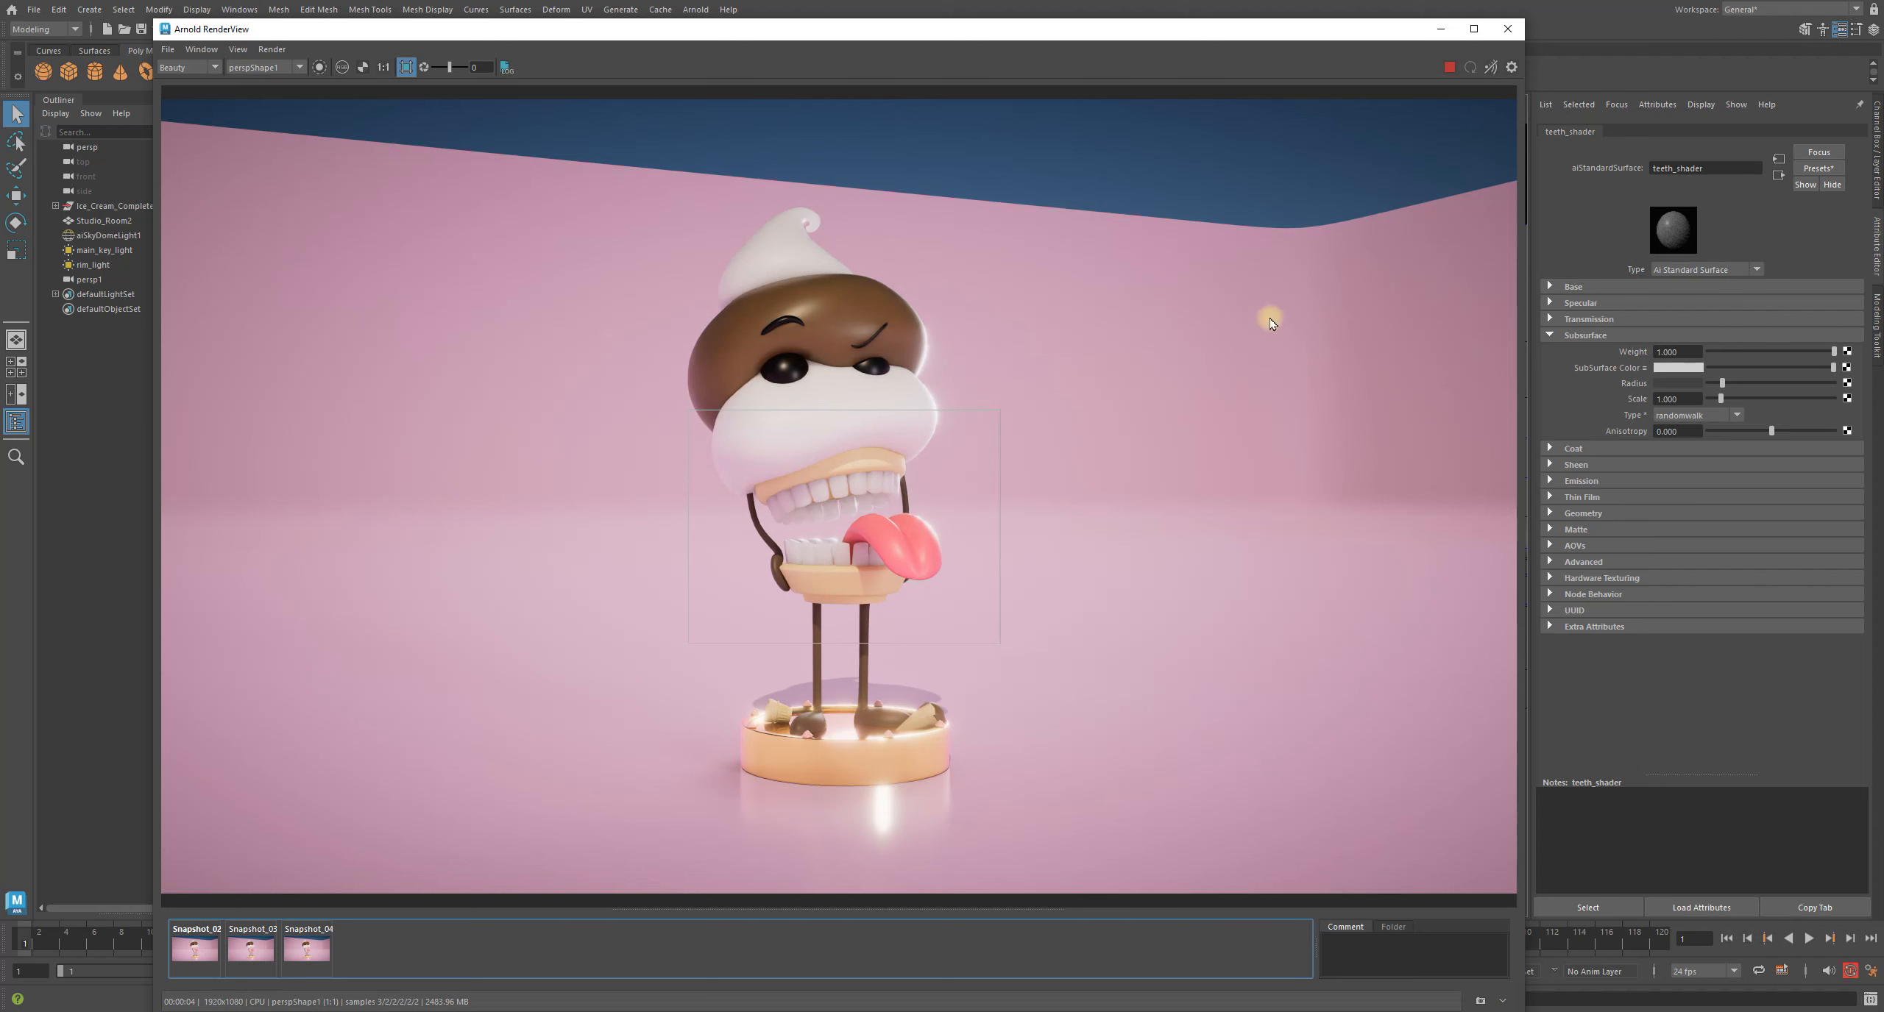
pyautogui.moveTo(1081, 33); pyautogui.dragTo(1096, 20)
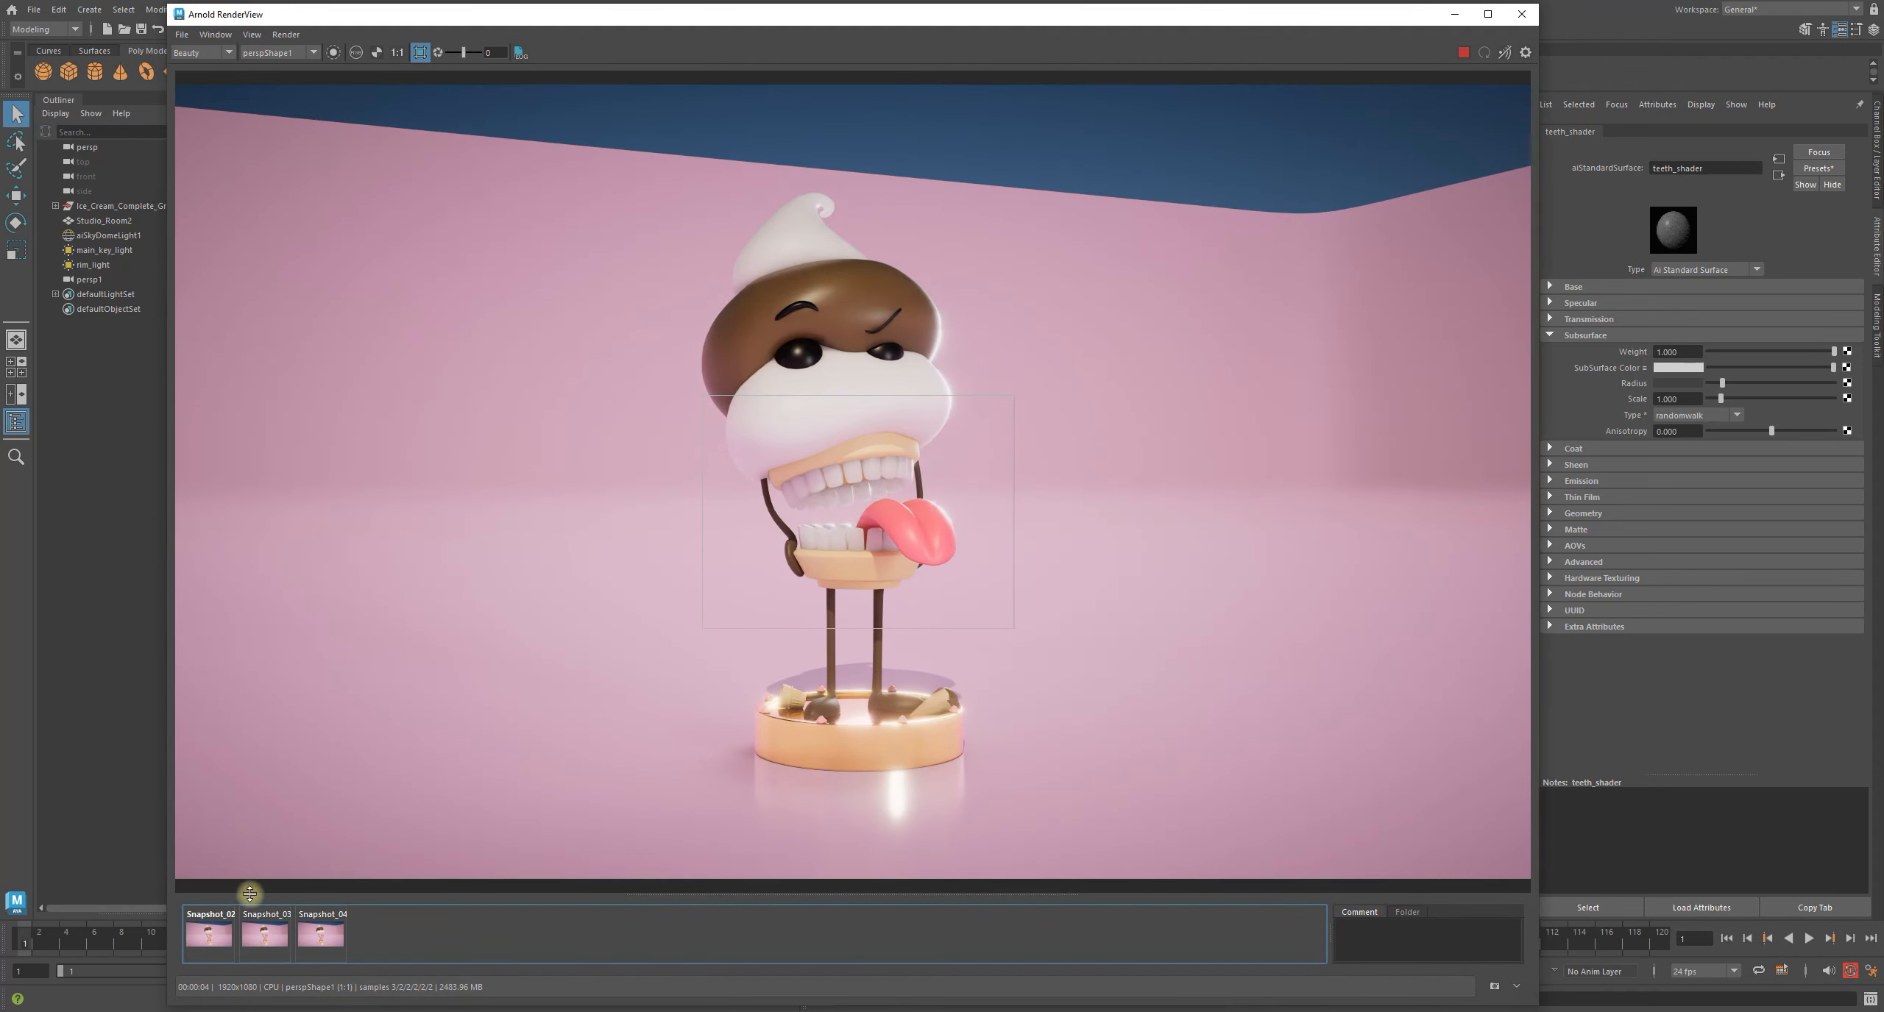
# Compare the teeth in Snapshot_03 and Snapshot_04 up close to examine the effect of full subsurface weight
pyautogui.scroll(2, 996, 429)
pyautogui.moveTo(692, 654); pyautogui.dragTo(930, 549, button='middle')
pyautogui.scroll(1, 931, 578)
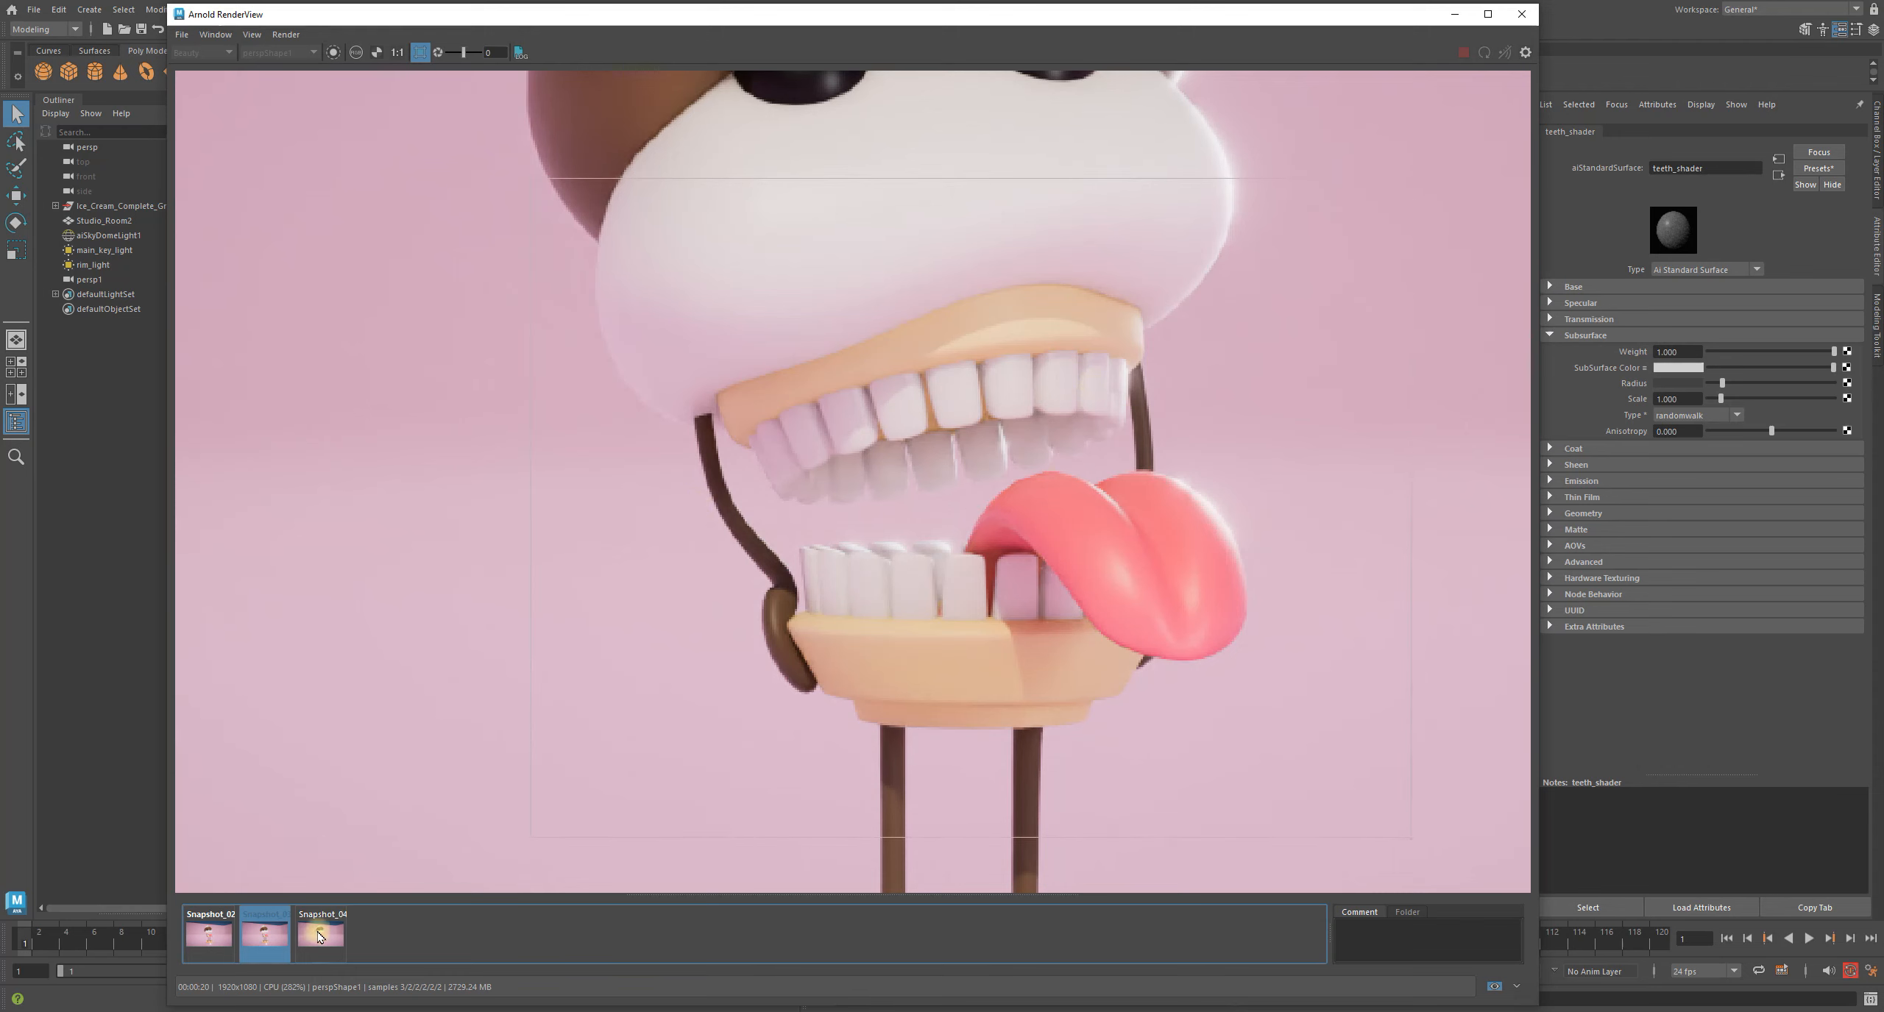
pyautogui.click(321, 934)
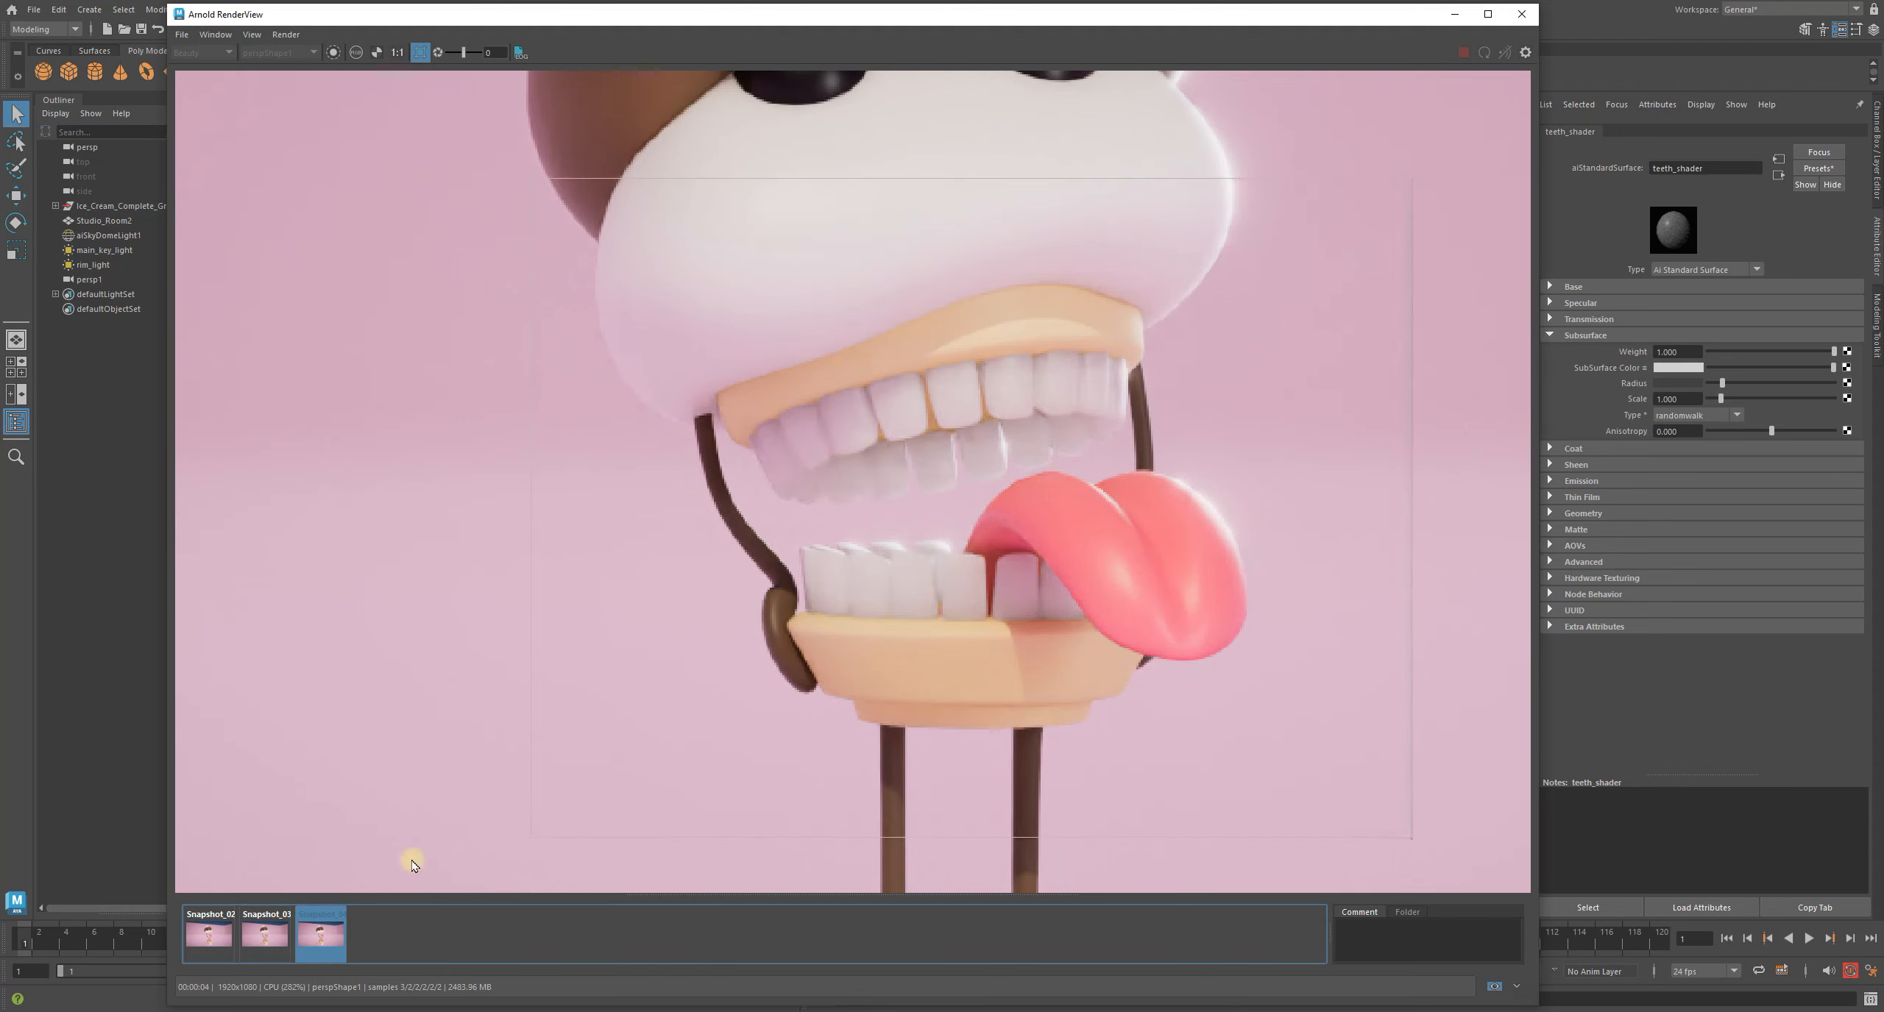
pyautogui.click(264, 935)
pyautogui.click(325, 936)
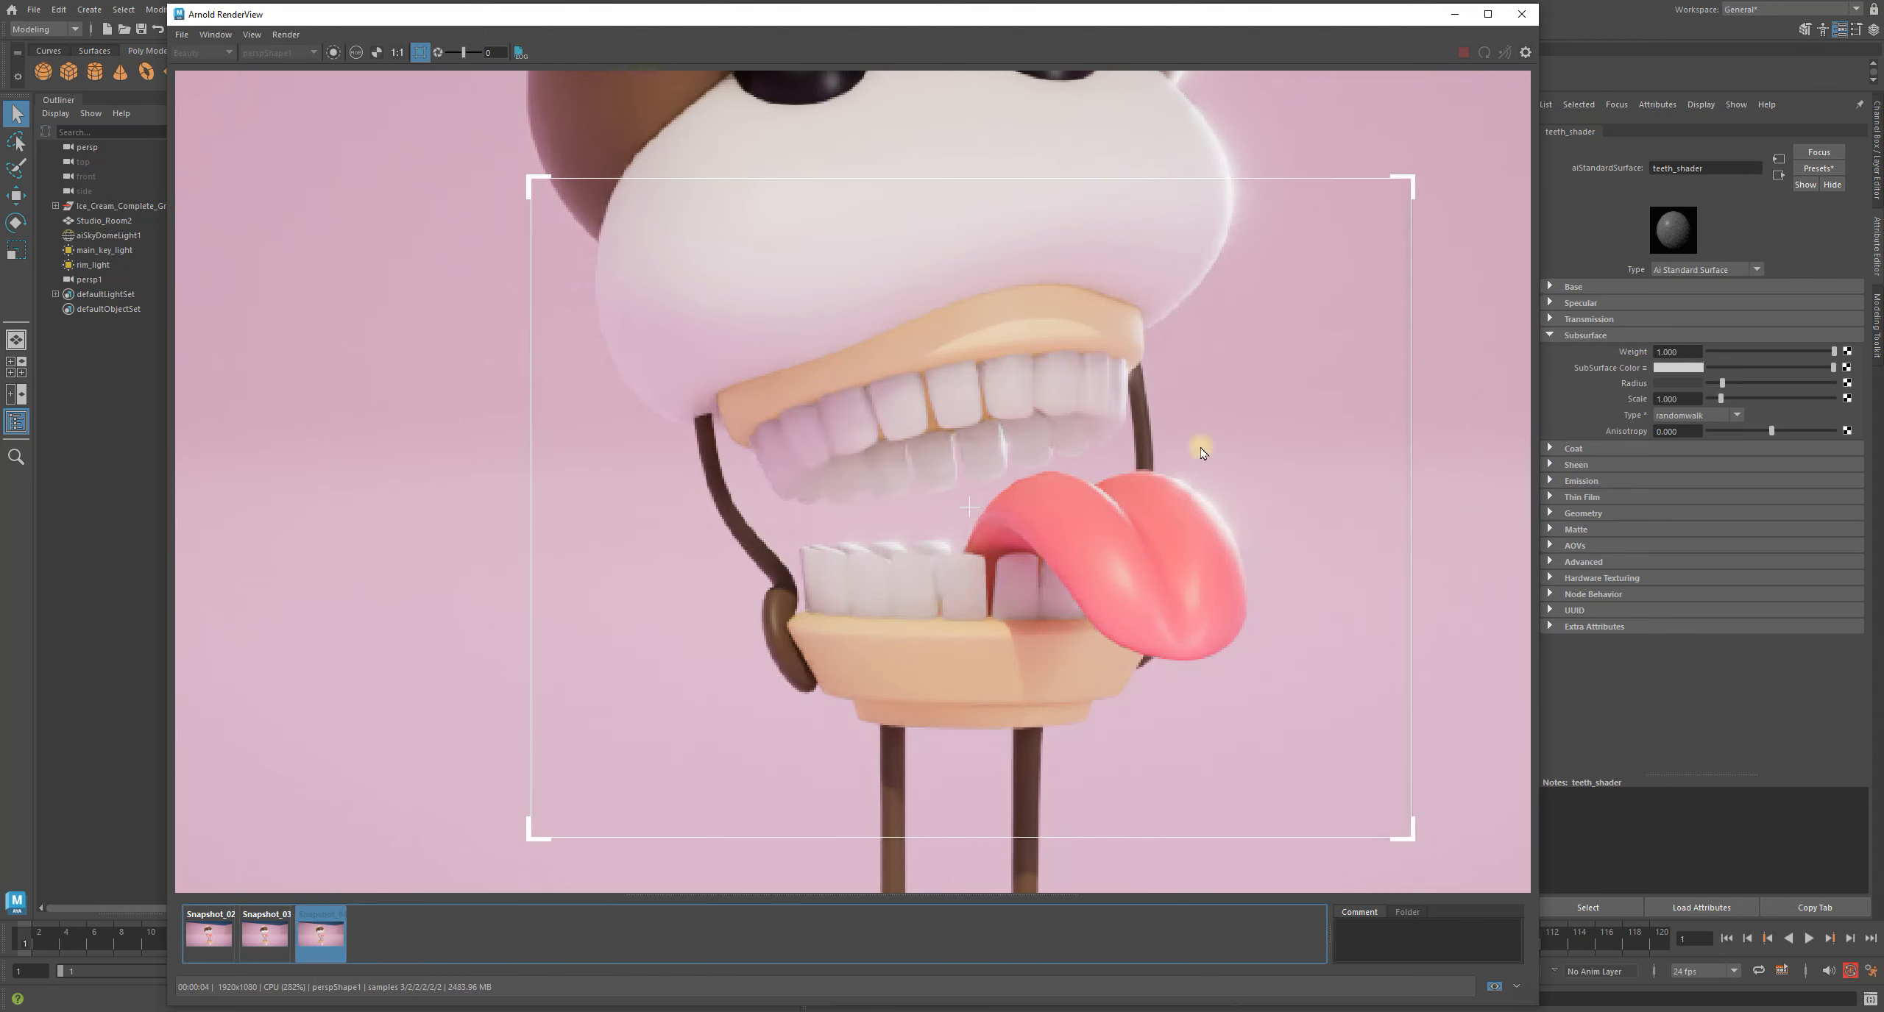
pyautogui.click(264, 935)
pyautogui.click(320, 934)
# Change the SubSurface Color of teeth_shader to a vivid pinkish red and return to the live render
pyautogui.click(1680, 368)
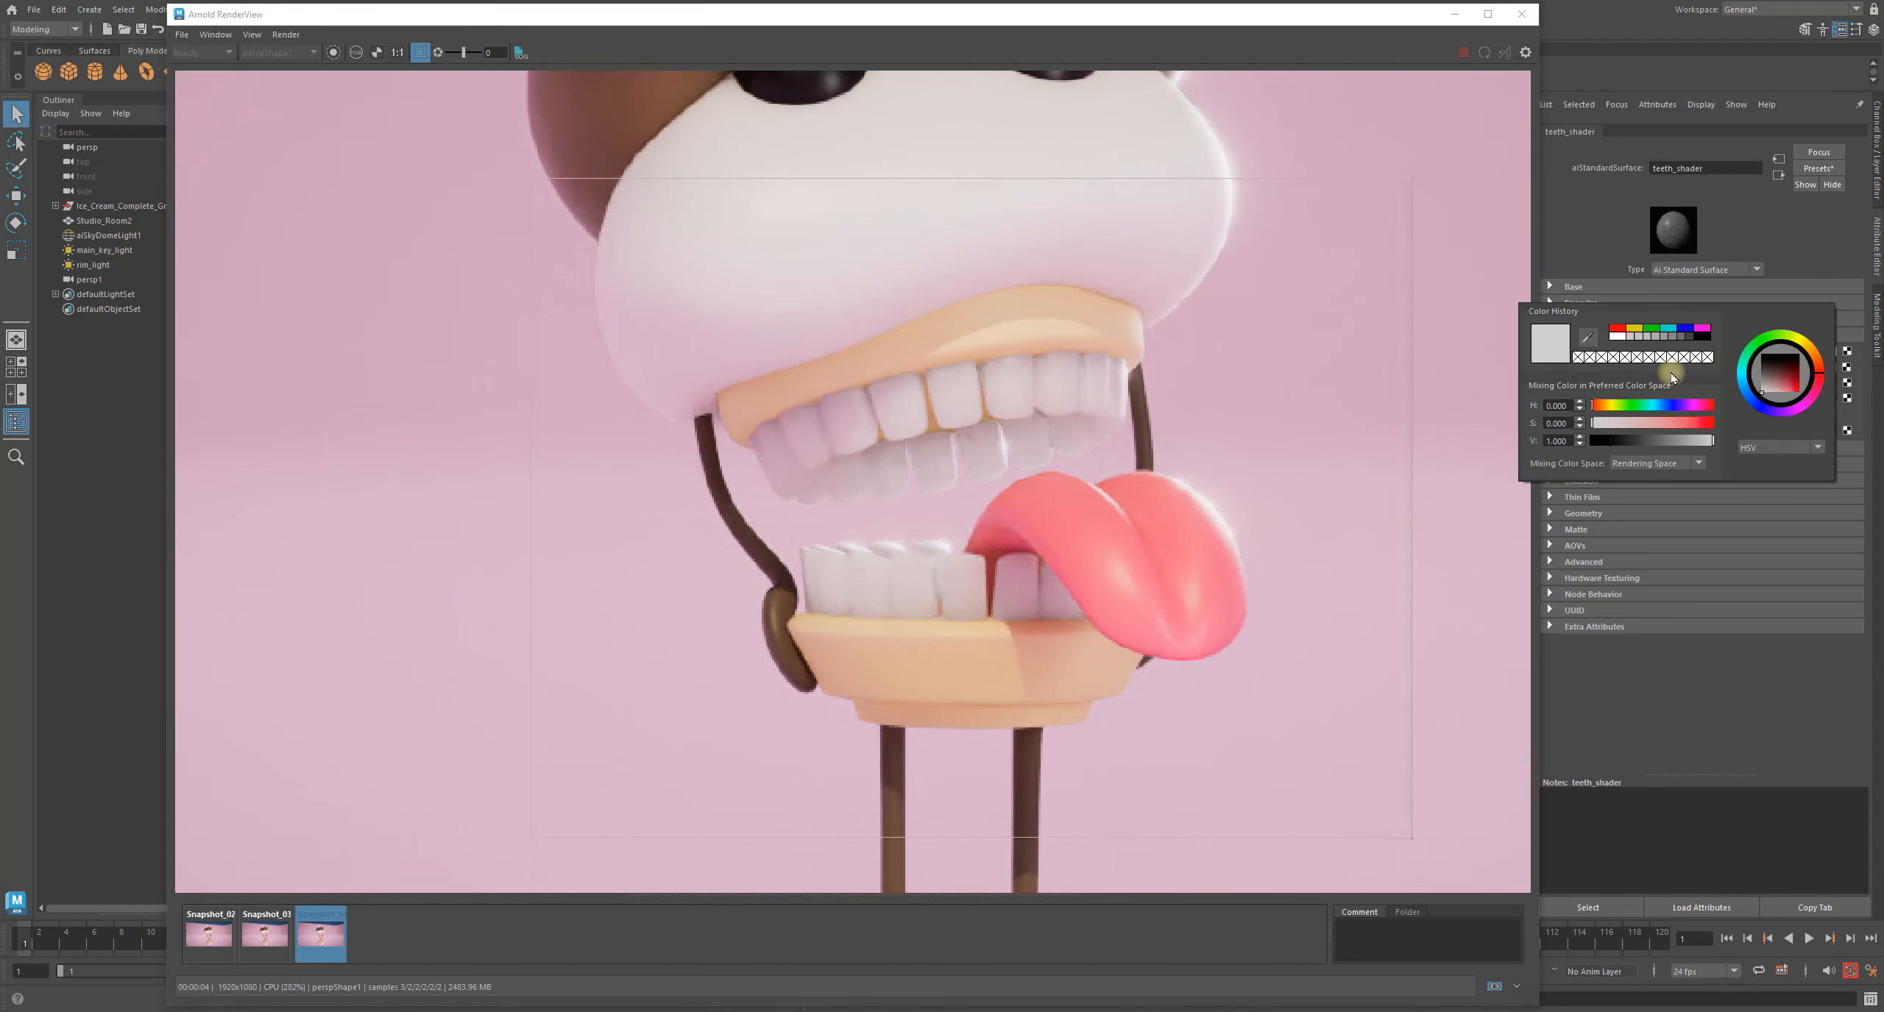
pyautogui.click(1604, 407)
pyautogui.click(1651, 423)
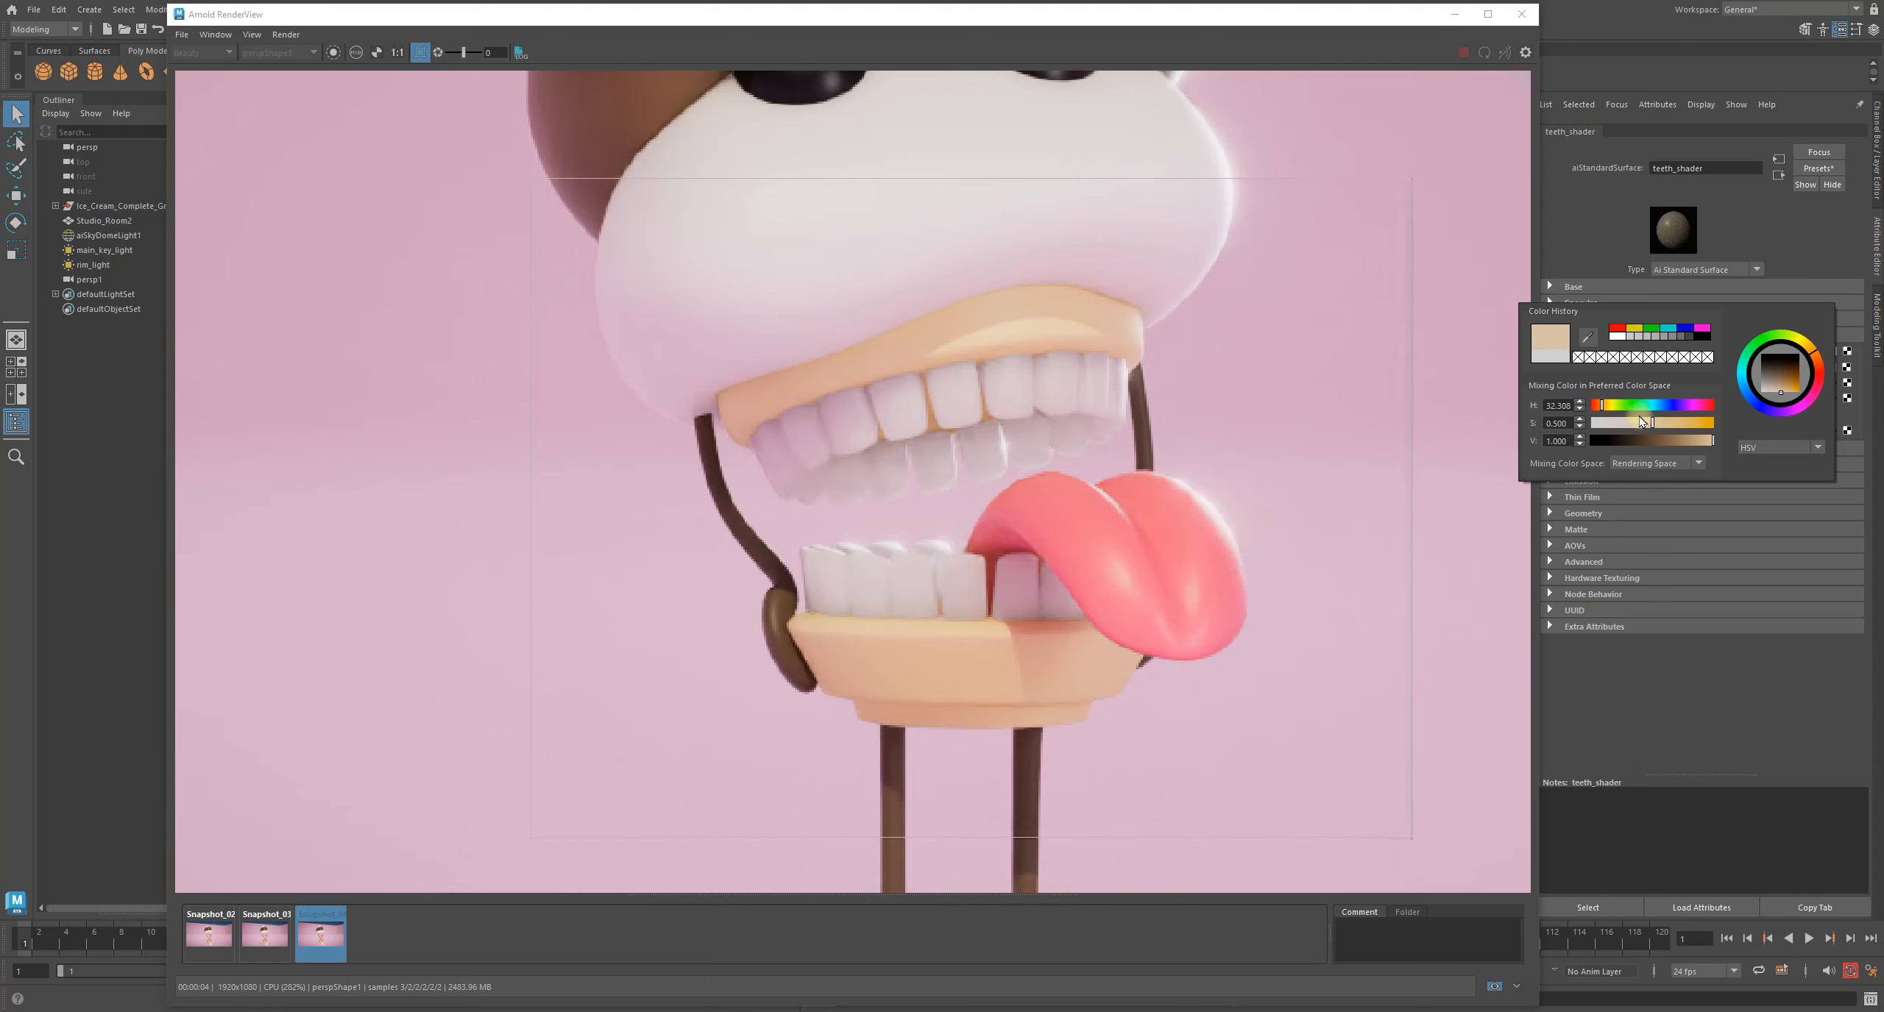
pyautogui.click(1816, 381)
pyautogui.click(1795, 388)
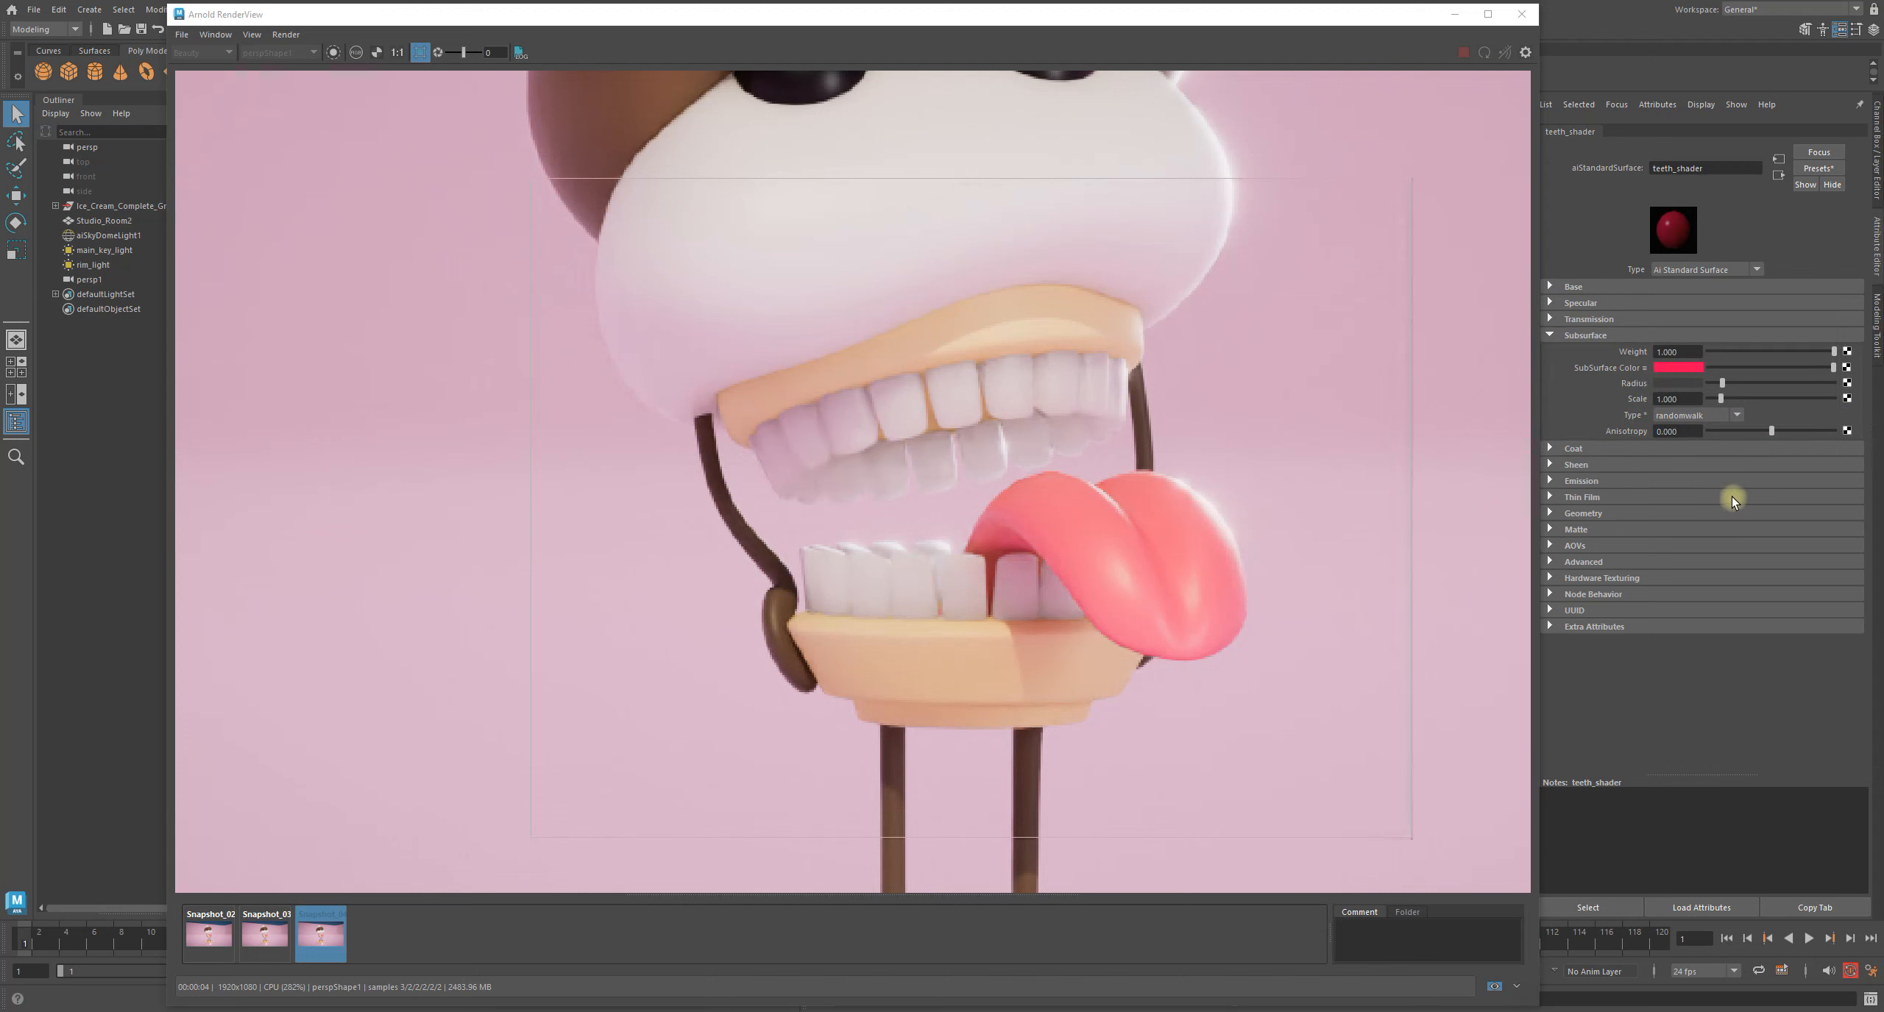
pyautogui.click(467, 925)
pyautogui.click(1804, 1001)
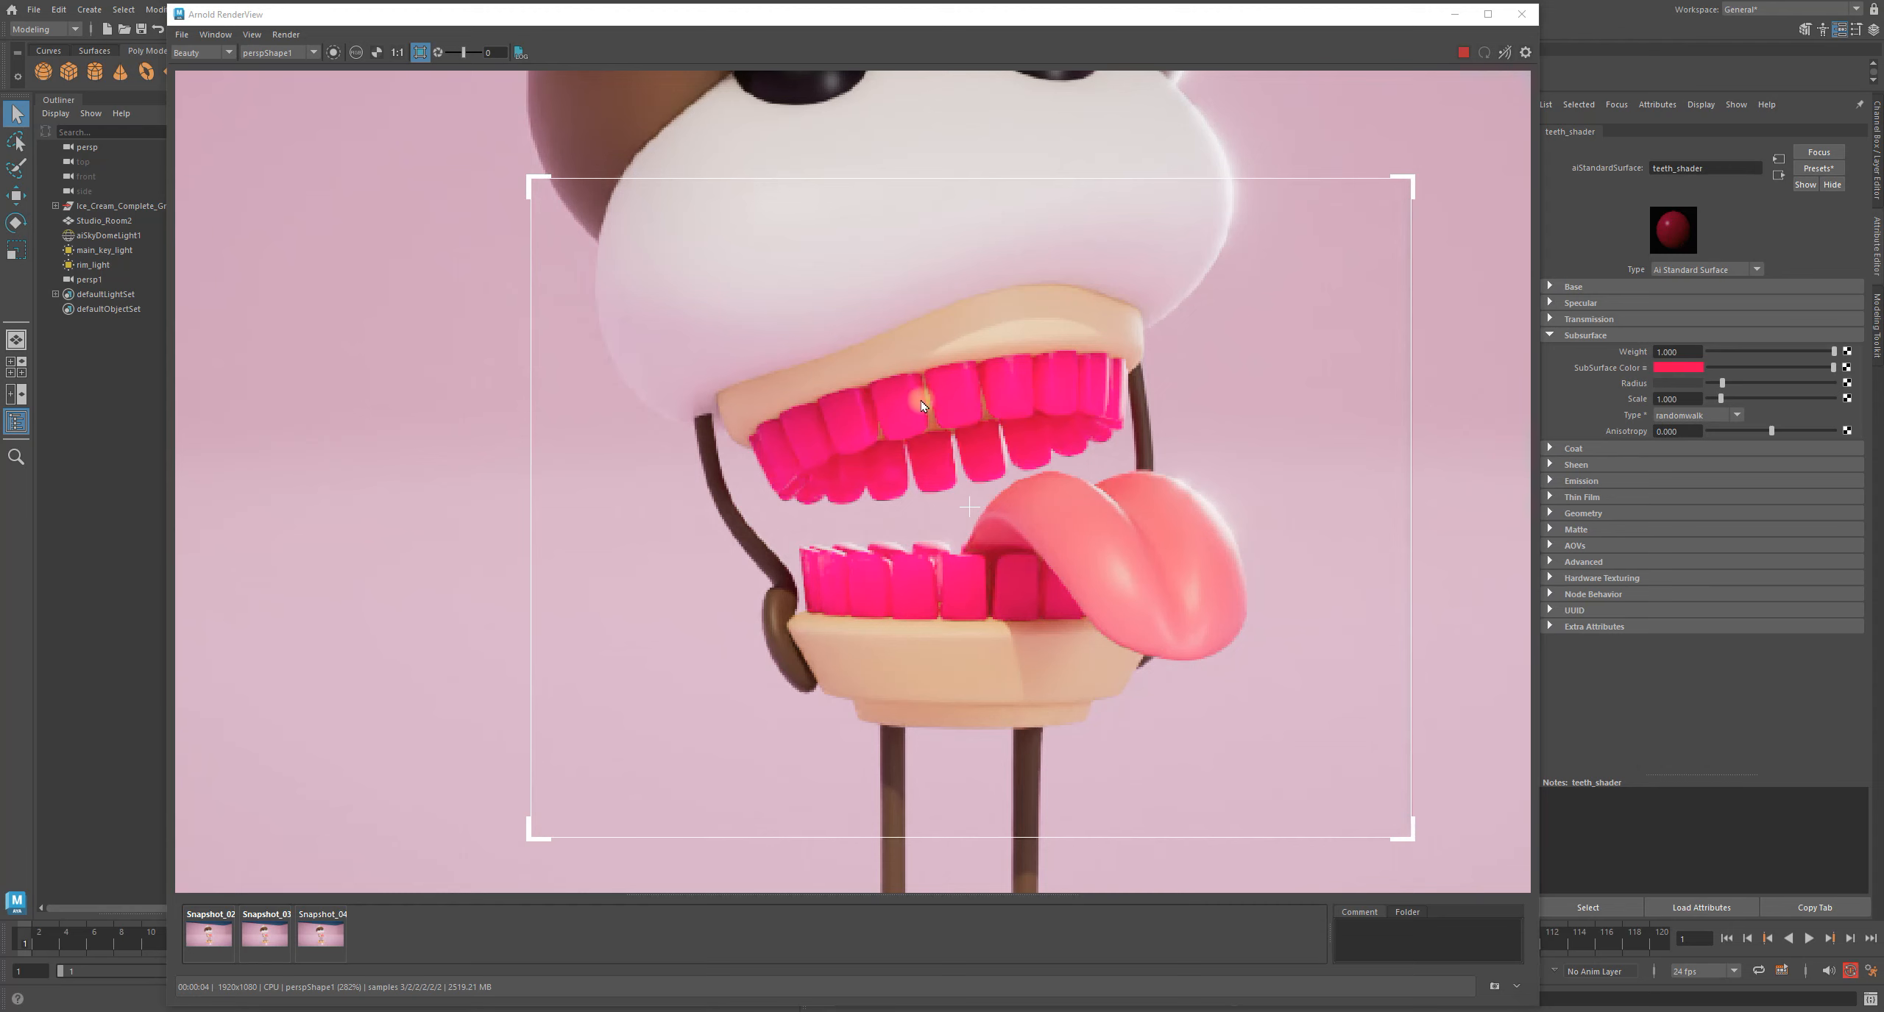
# Expand the Base section of teeth_shader, restore its SubSurface Color to white, and raise the Subsurface Radius to white
pyautogui.click(1621, 288)
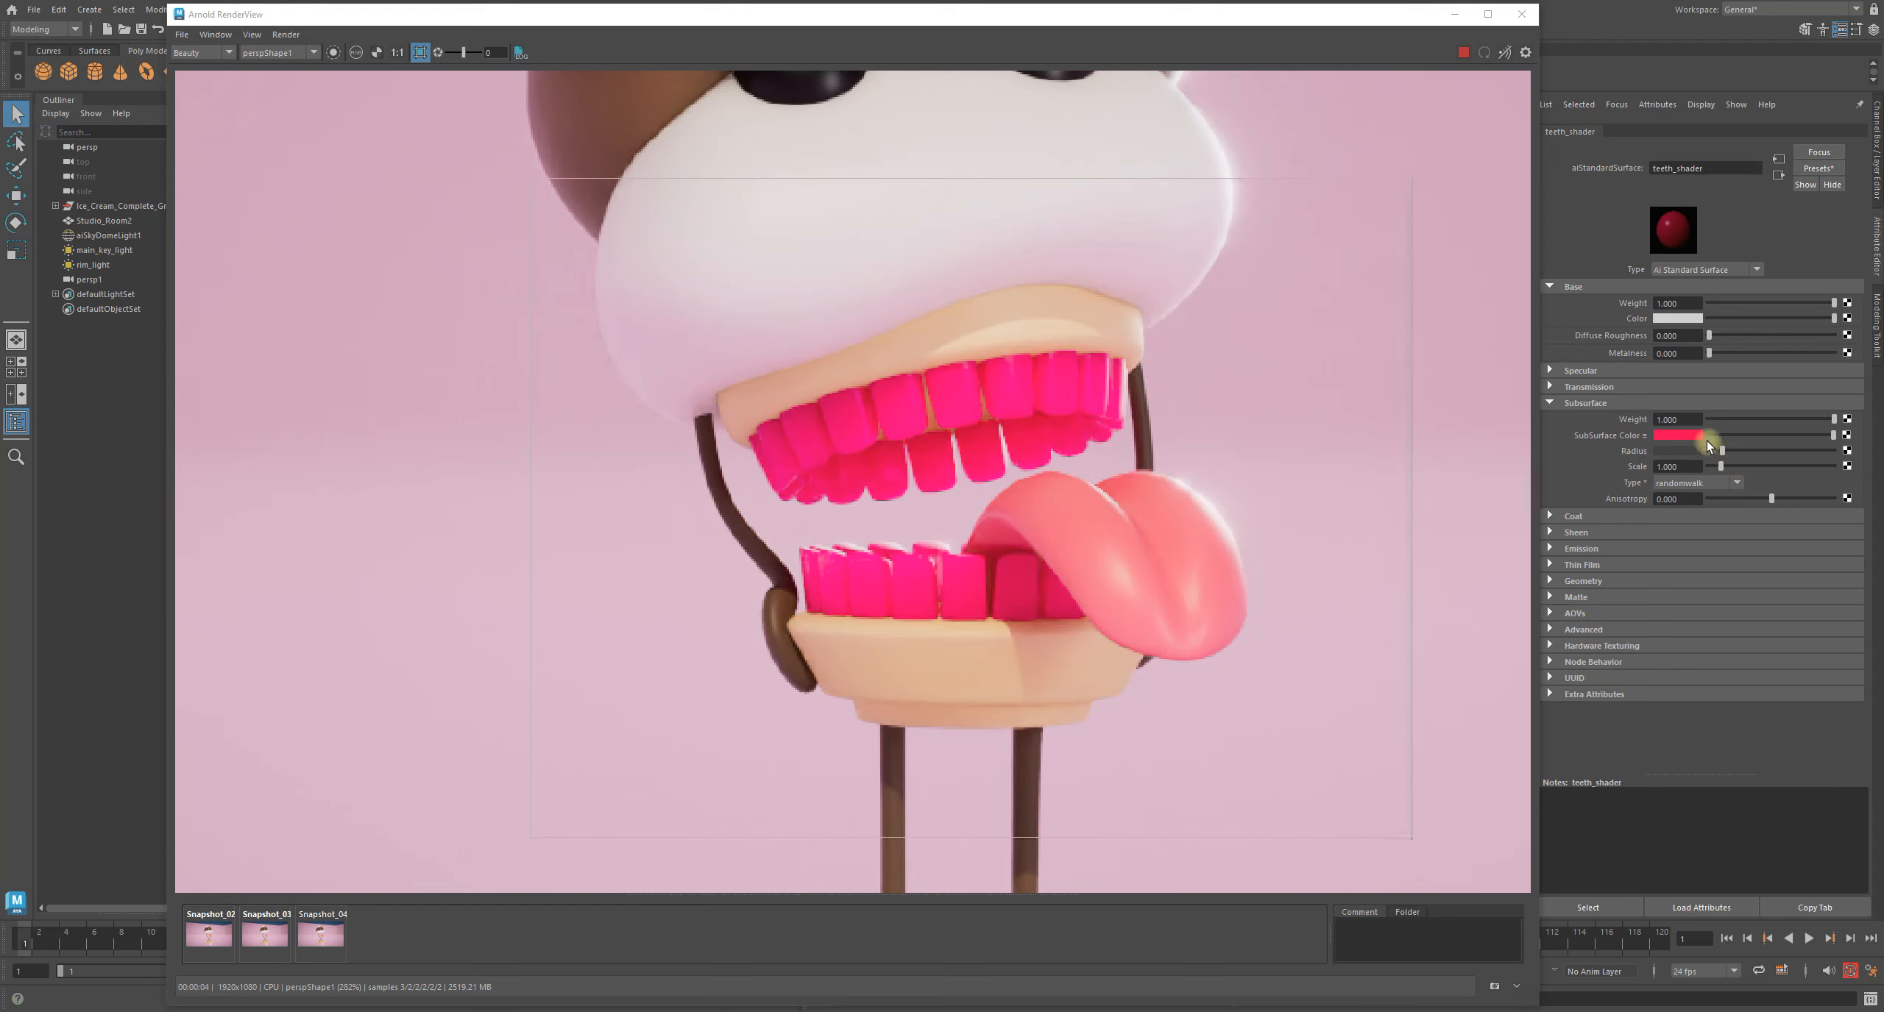
pyautogui.moveTo(1740, 436); pyautogui.dragTo(1880, 434)
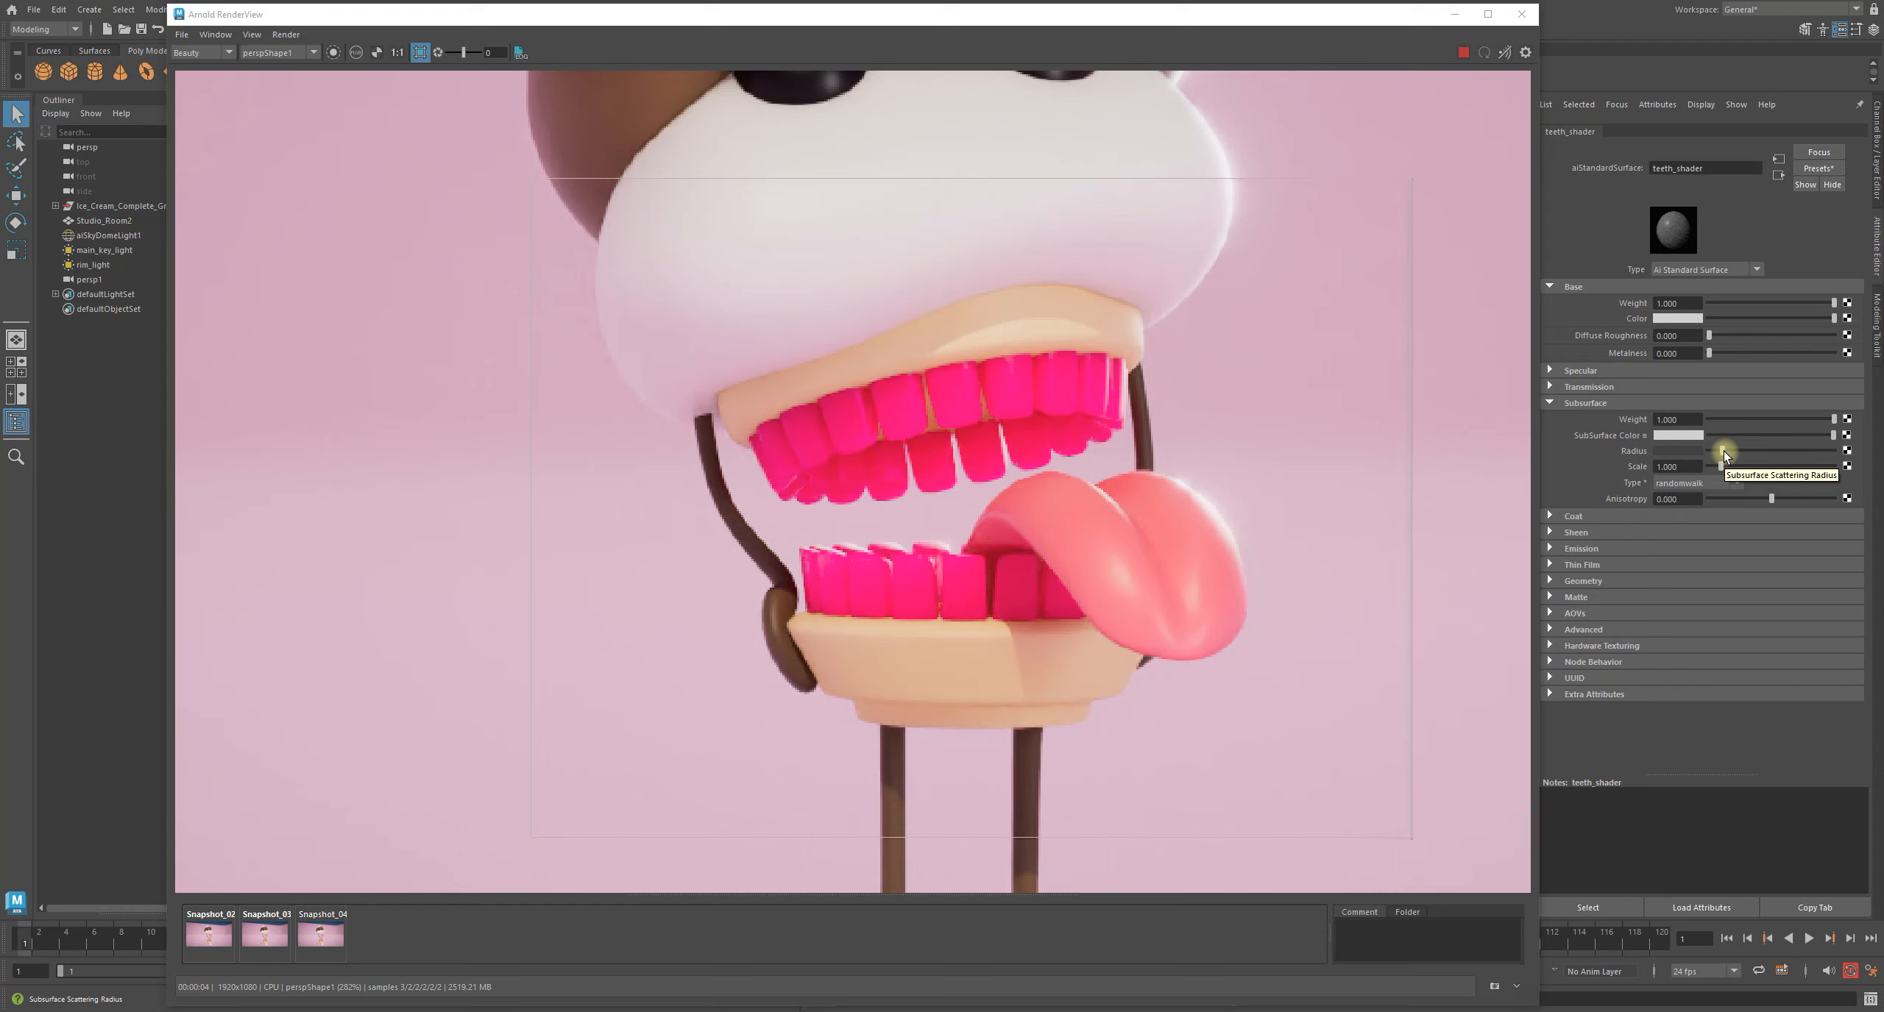
pyautogui.moveTo(1723, 451); pyautogui.dragTo(1835, 451)
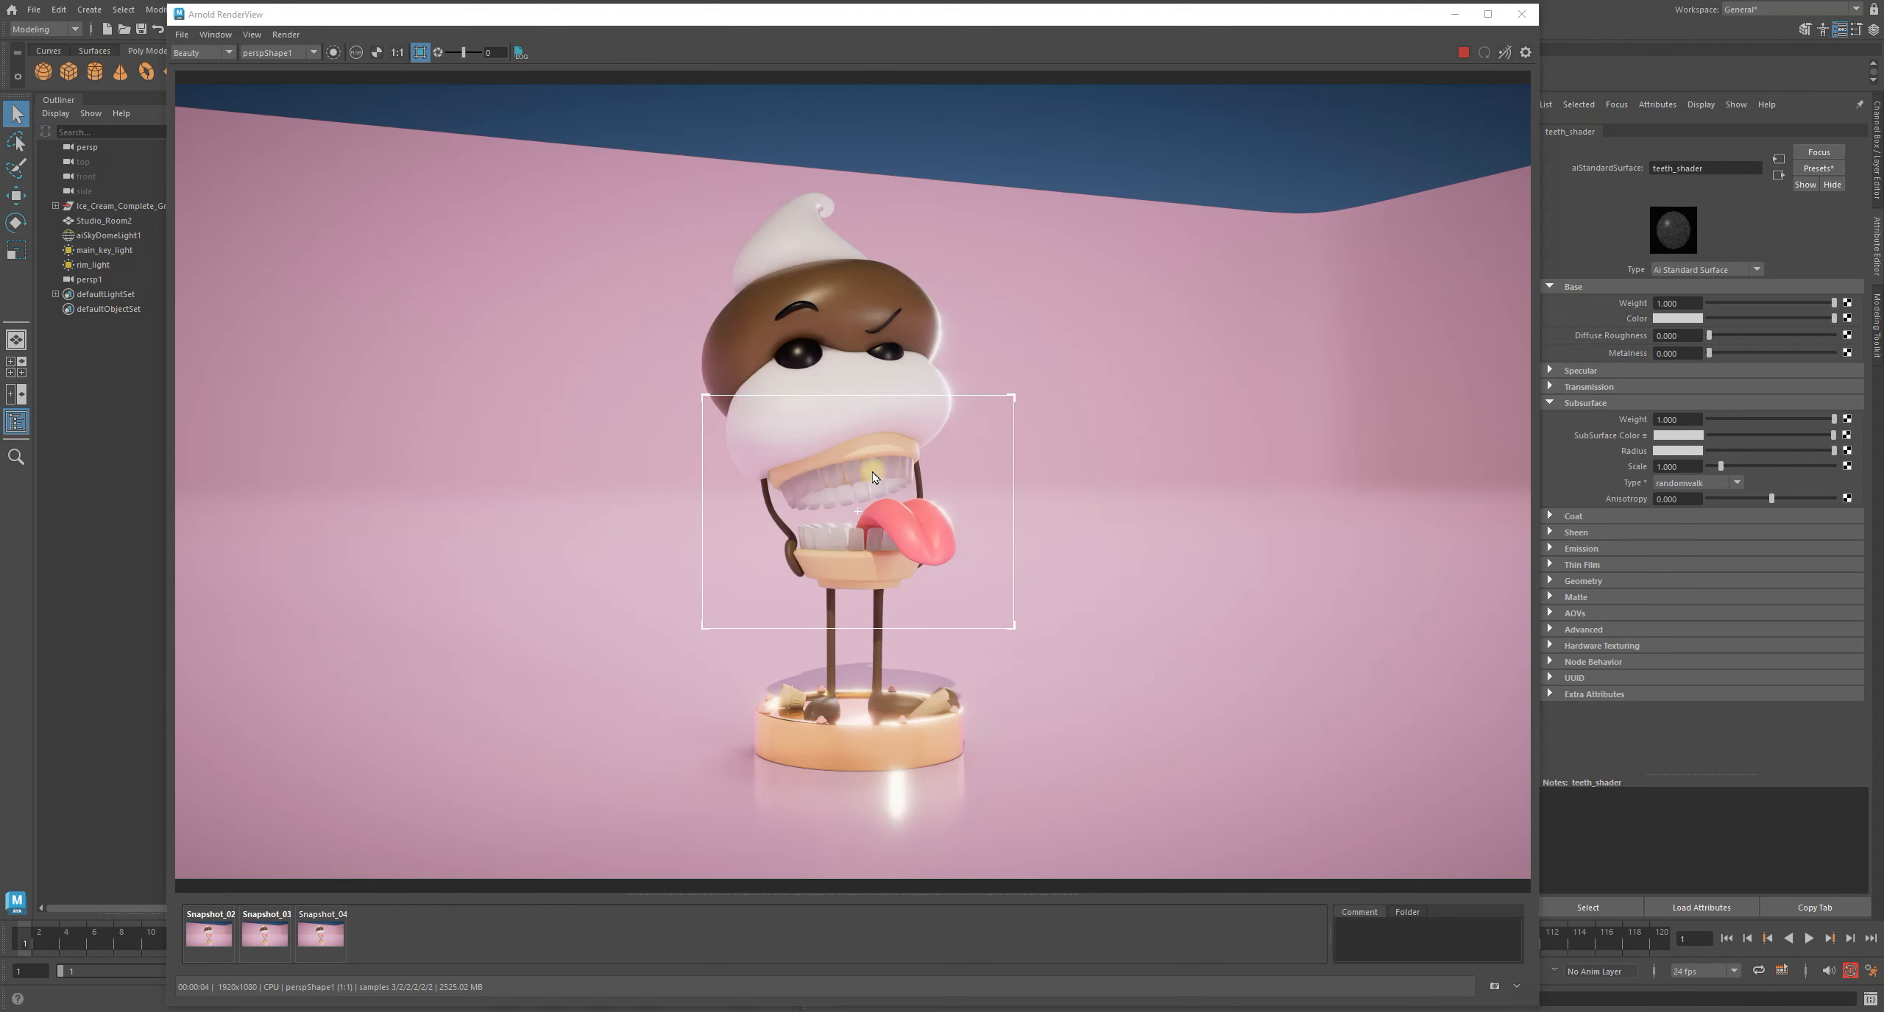
# Compare the teeth in the live render with Snapshot_04 in a close view
pyautogui.scroll(5, 824, 506)
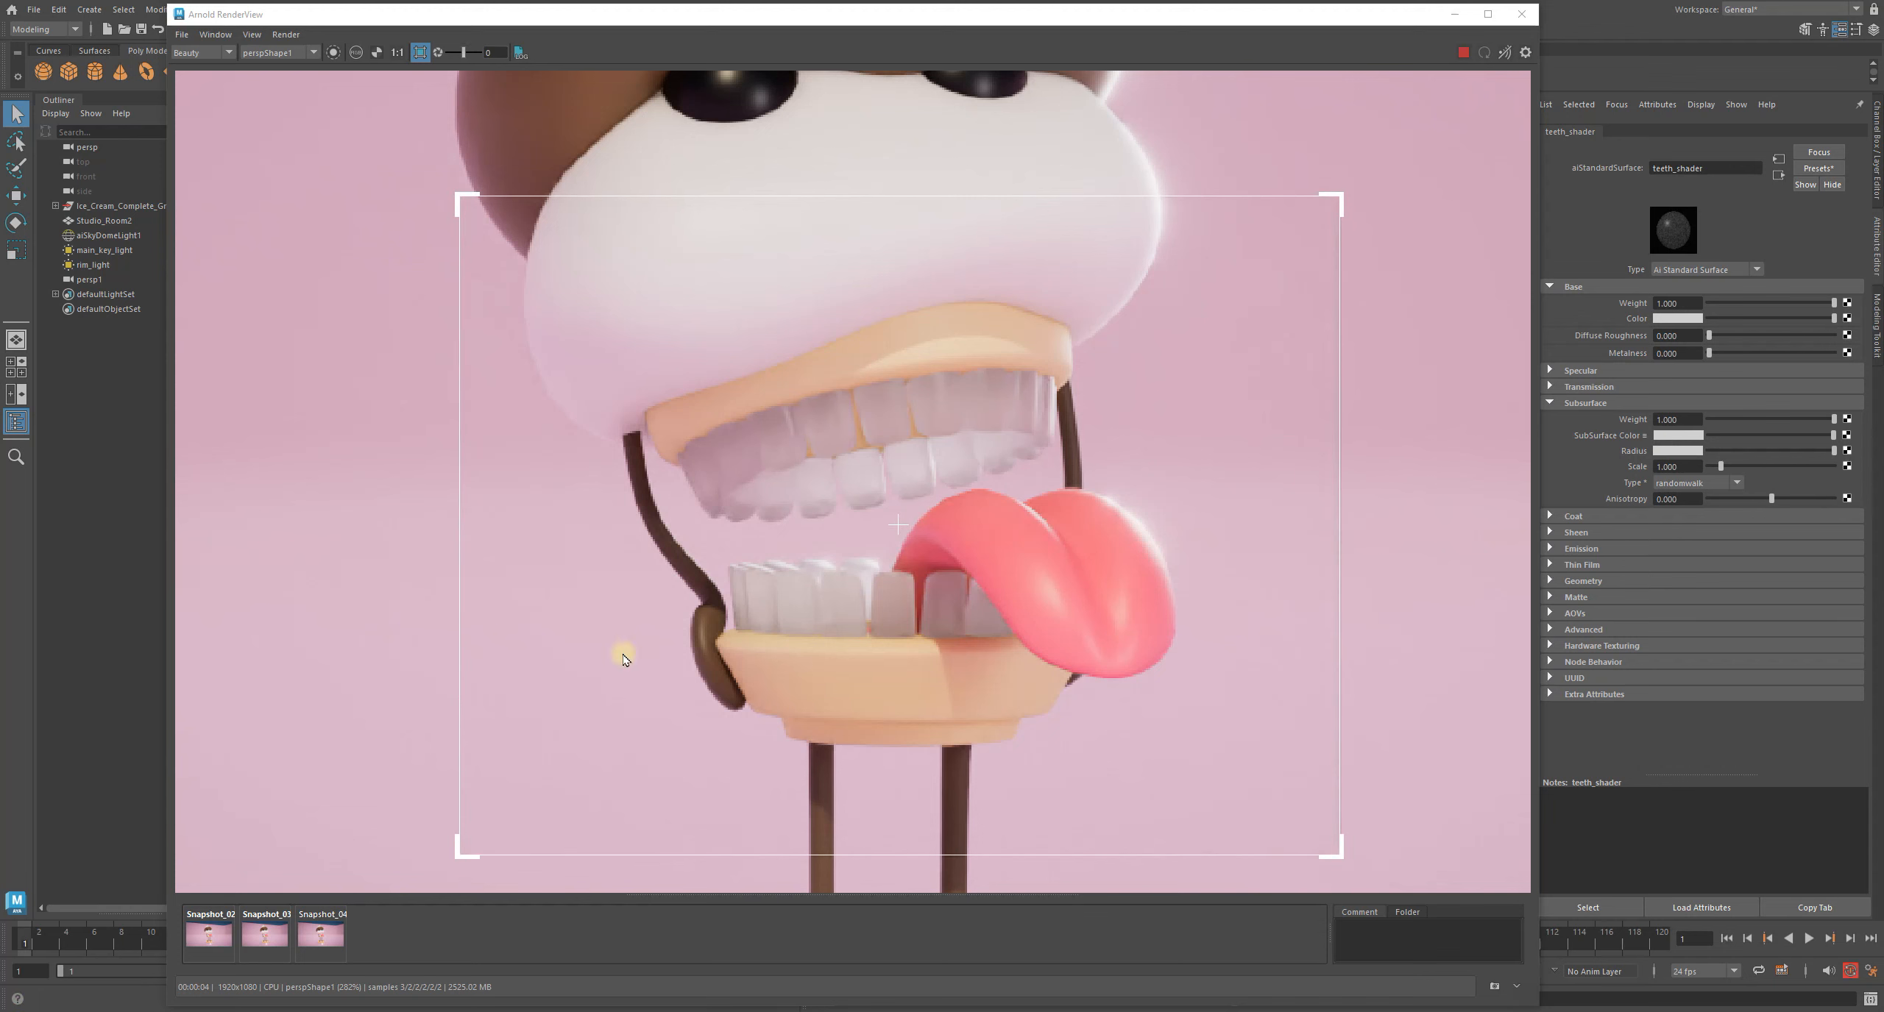
pyautogui.click(313, 931)
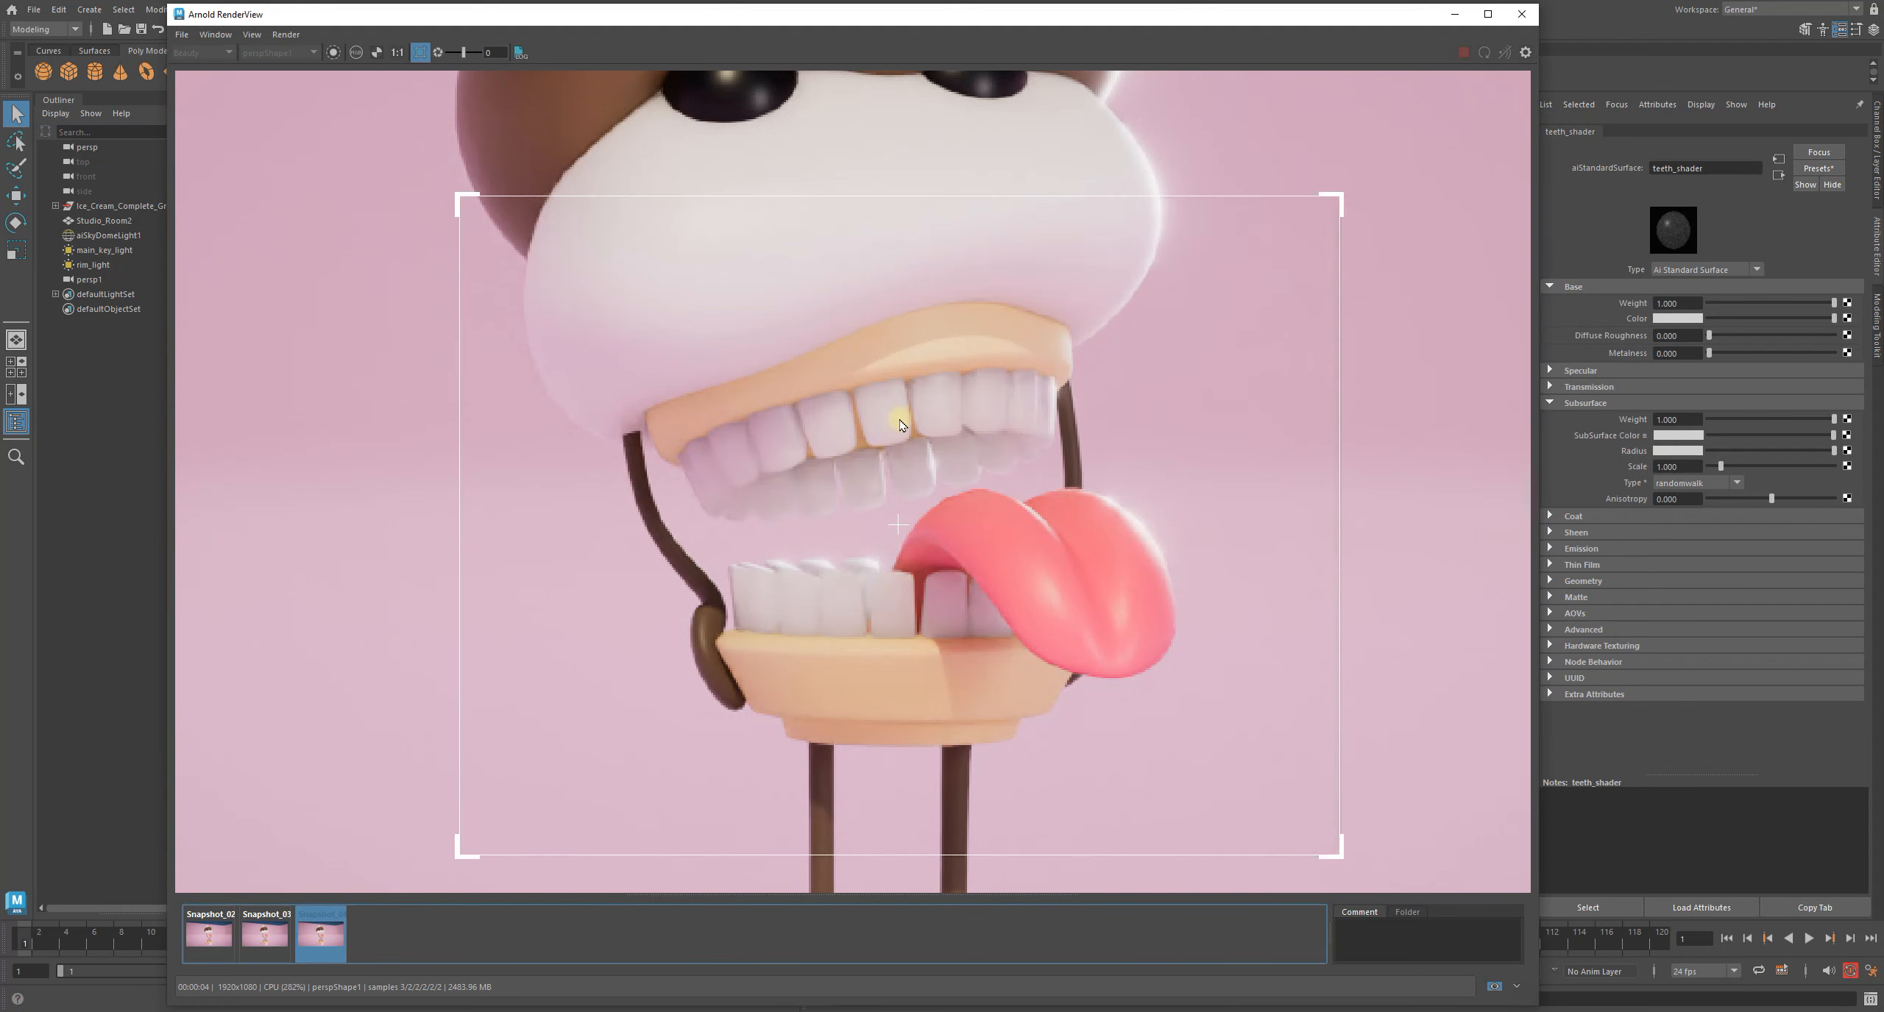
# Lower the Subsurface Radius of teeth_shader to dark grey, return to the live render and store it as a snapshot
pyautogui.click(1722, 450)
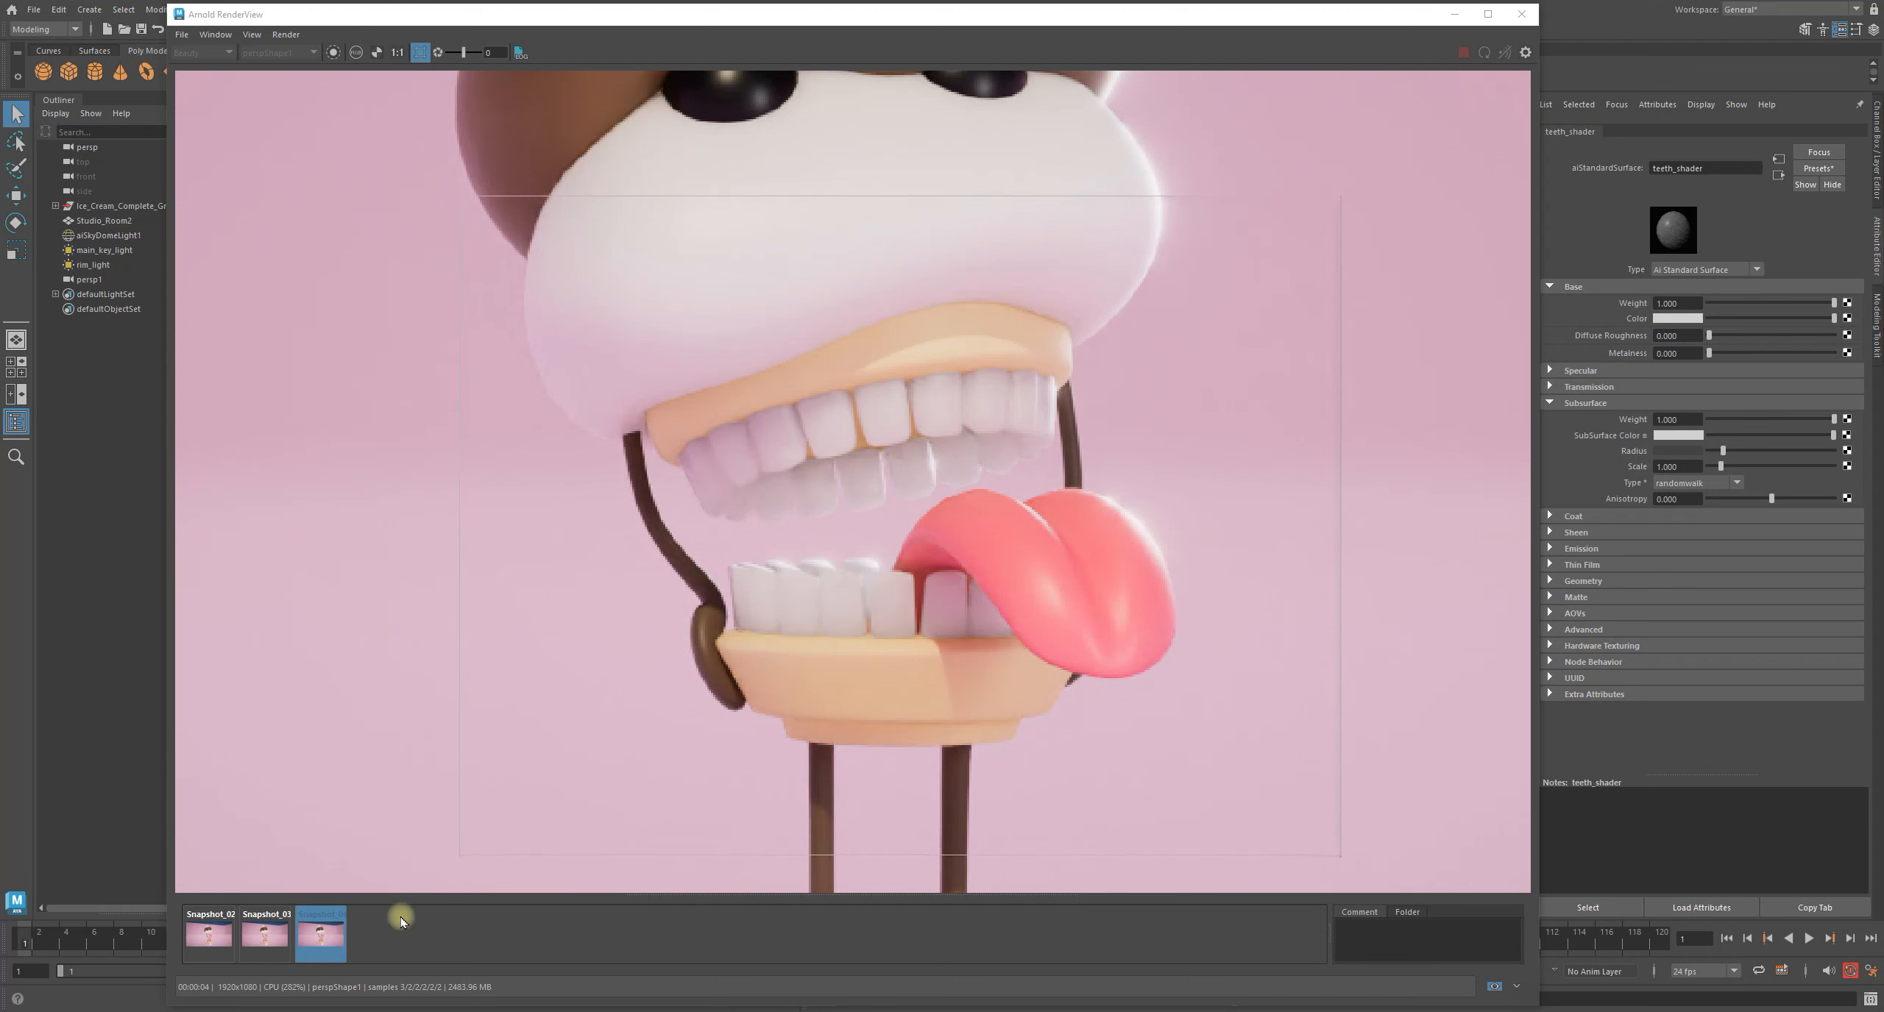
pyautogui.click(320, 944)
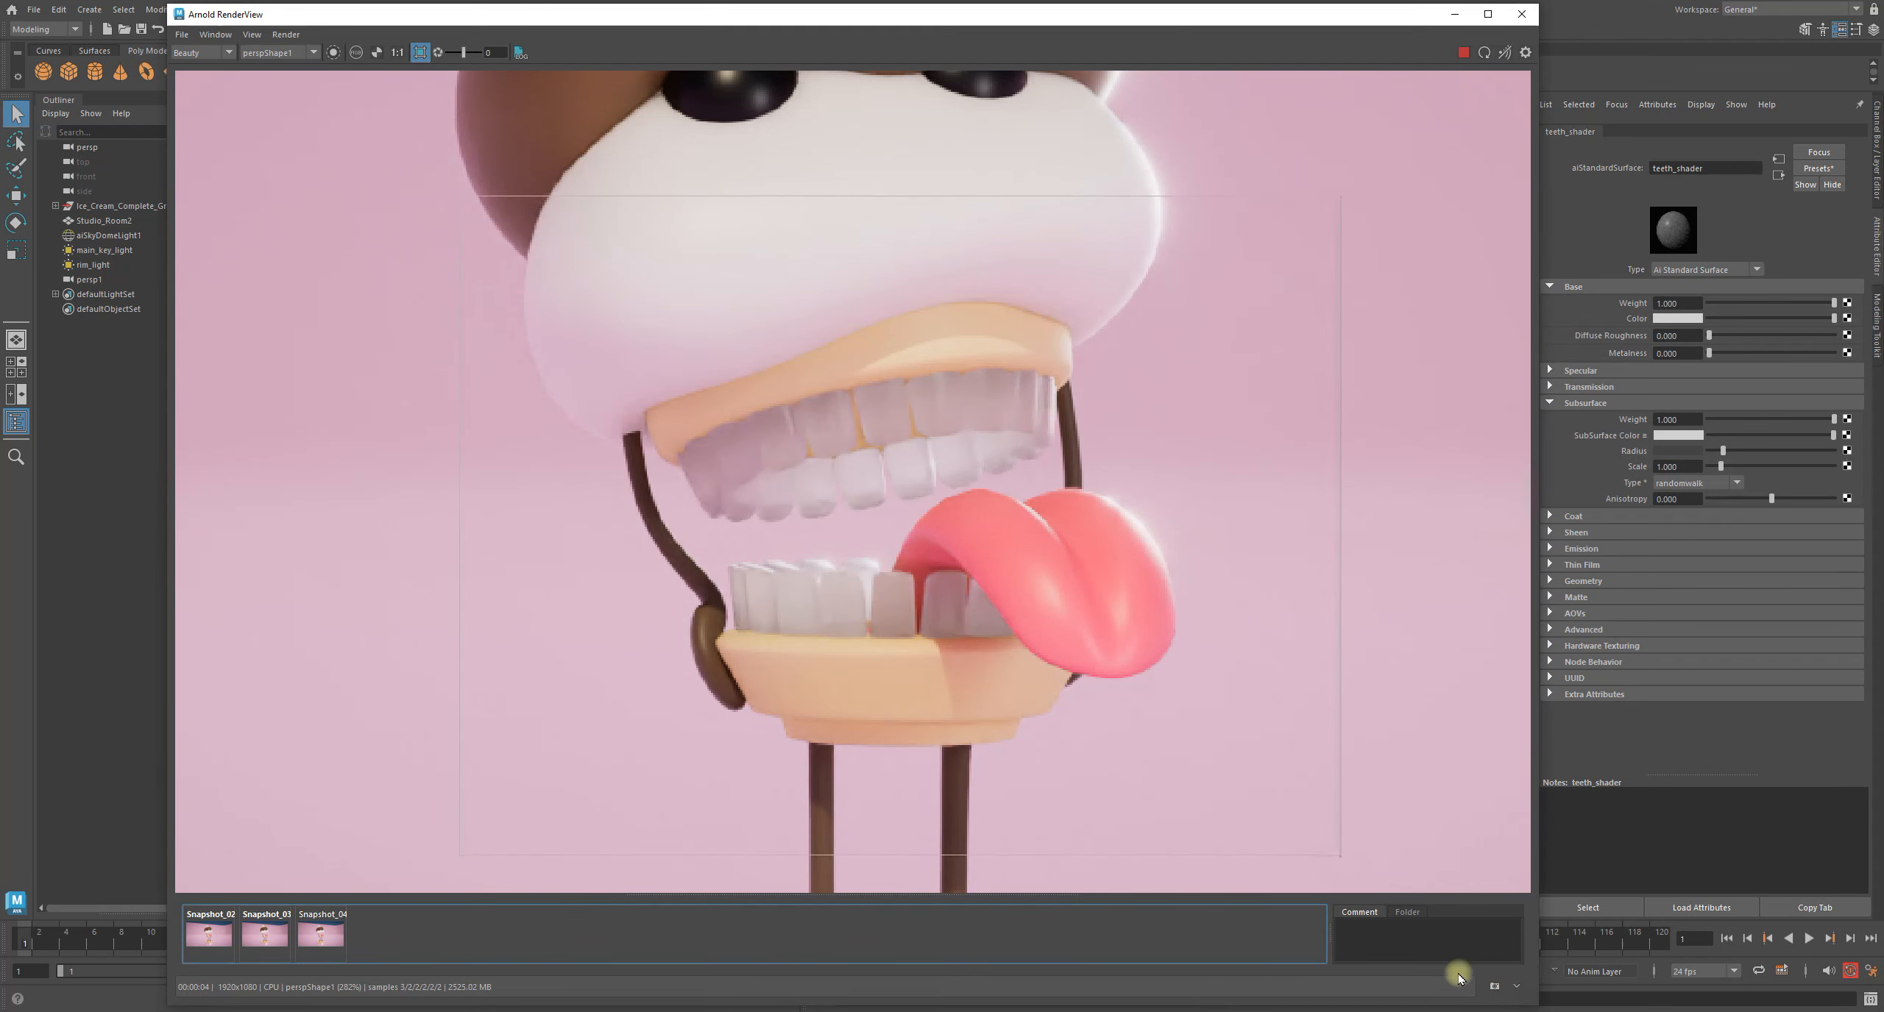
pyautogui.click(1494, 986)
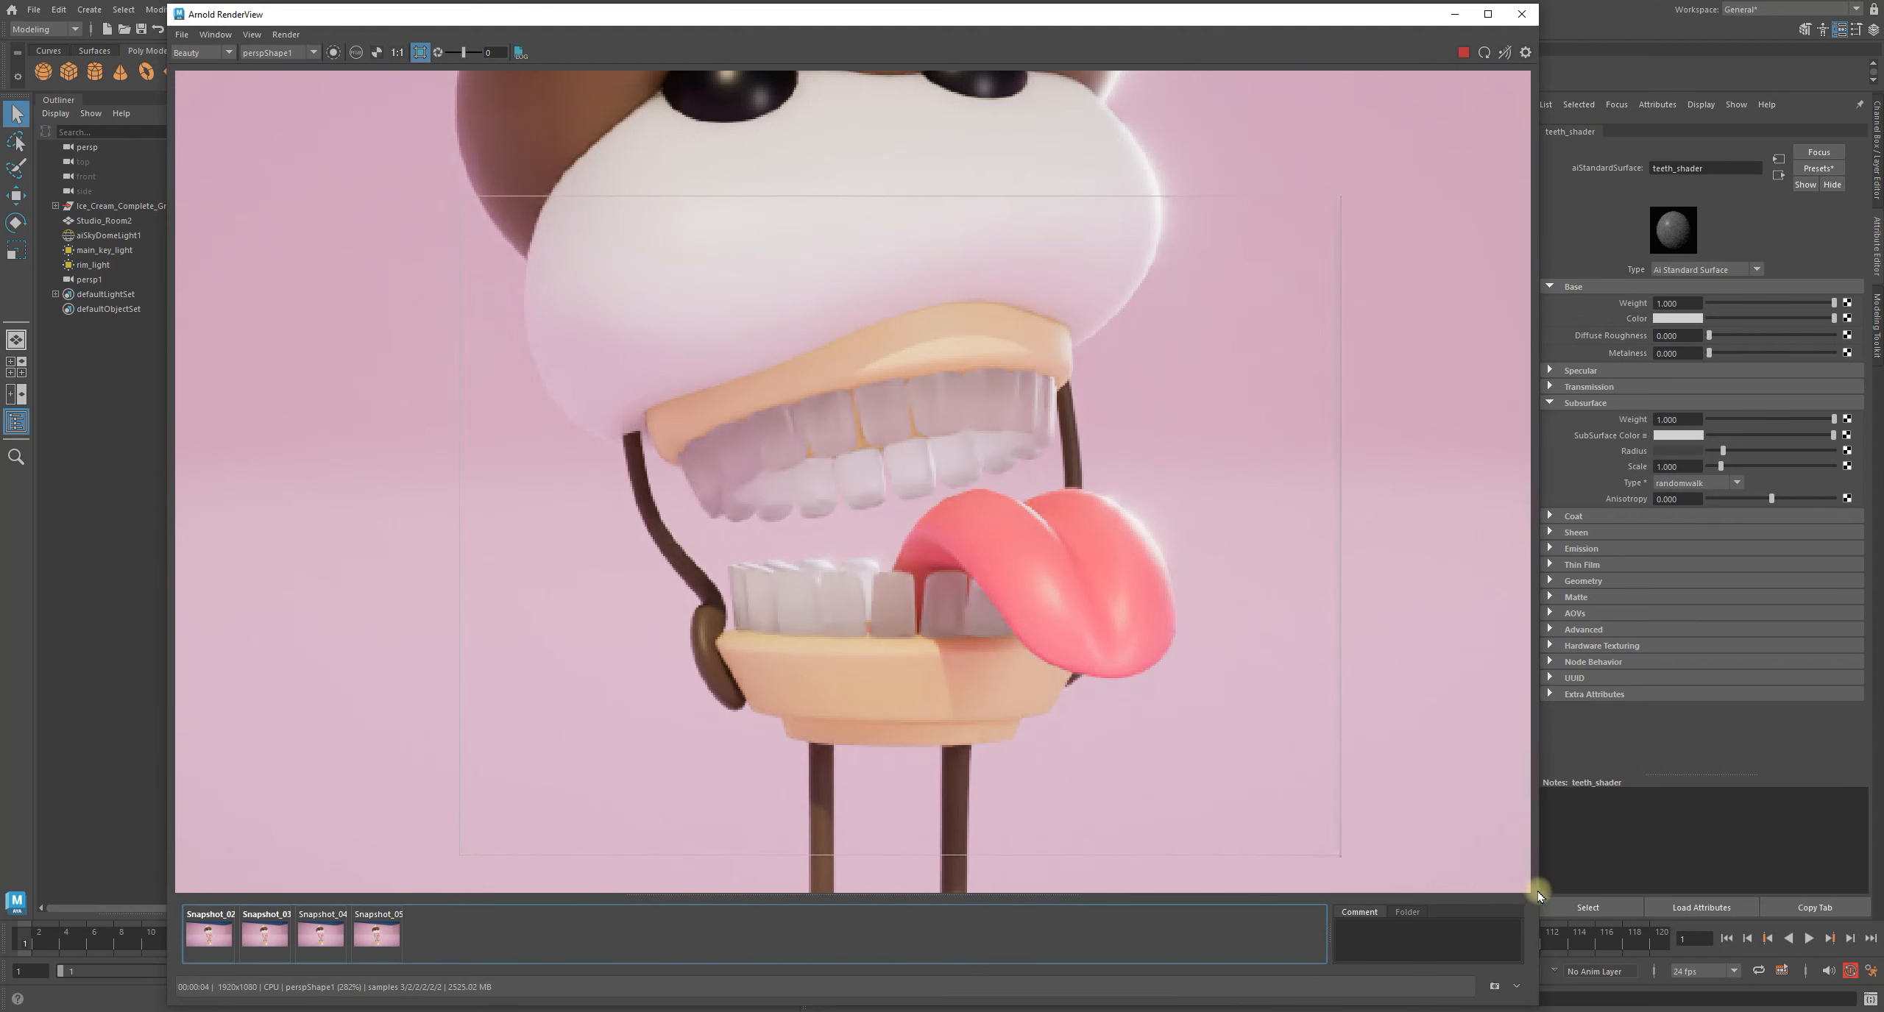
pyautogui.moveTo(1539, 883); pyautogui.dragTo(1505, 883)
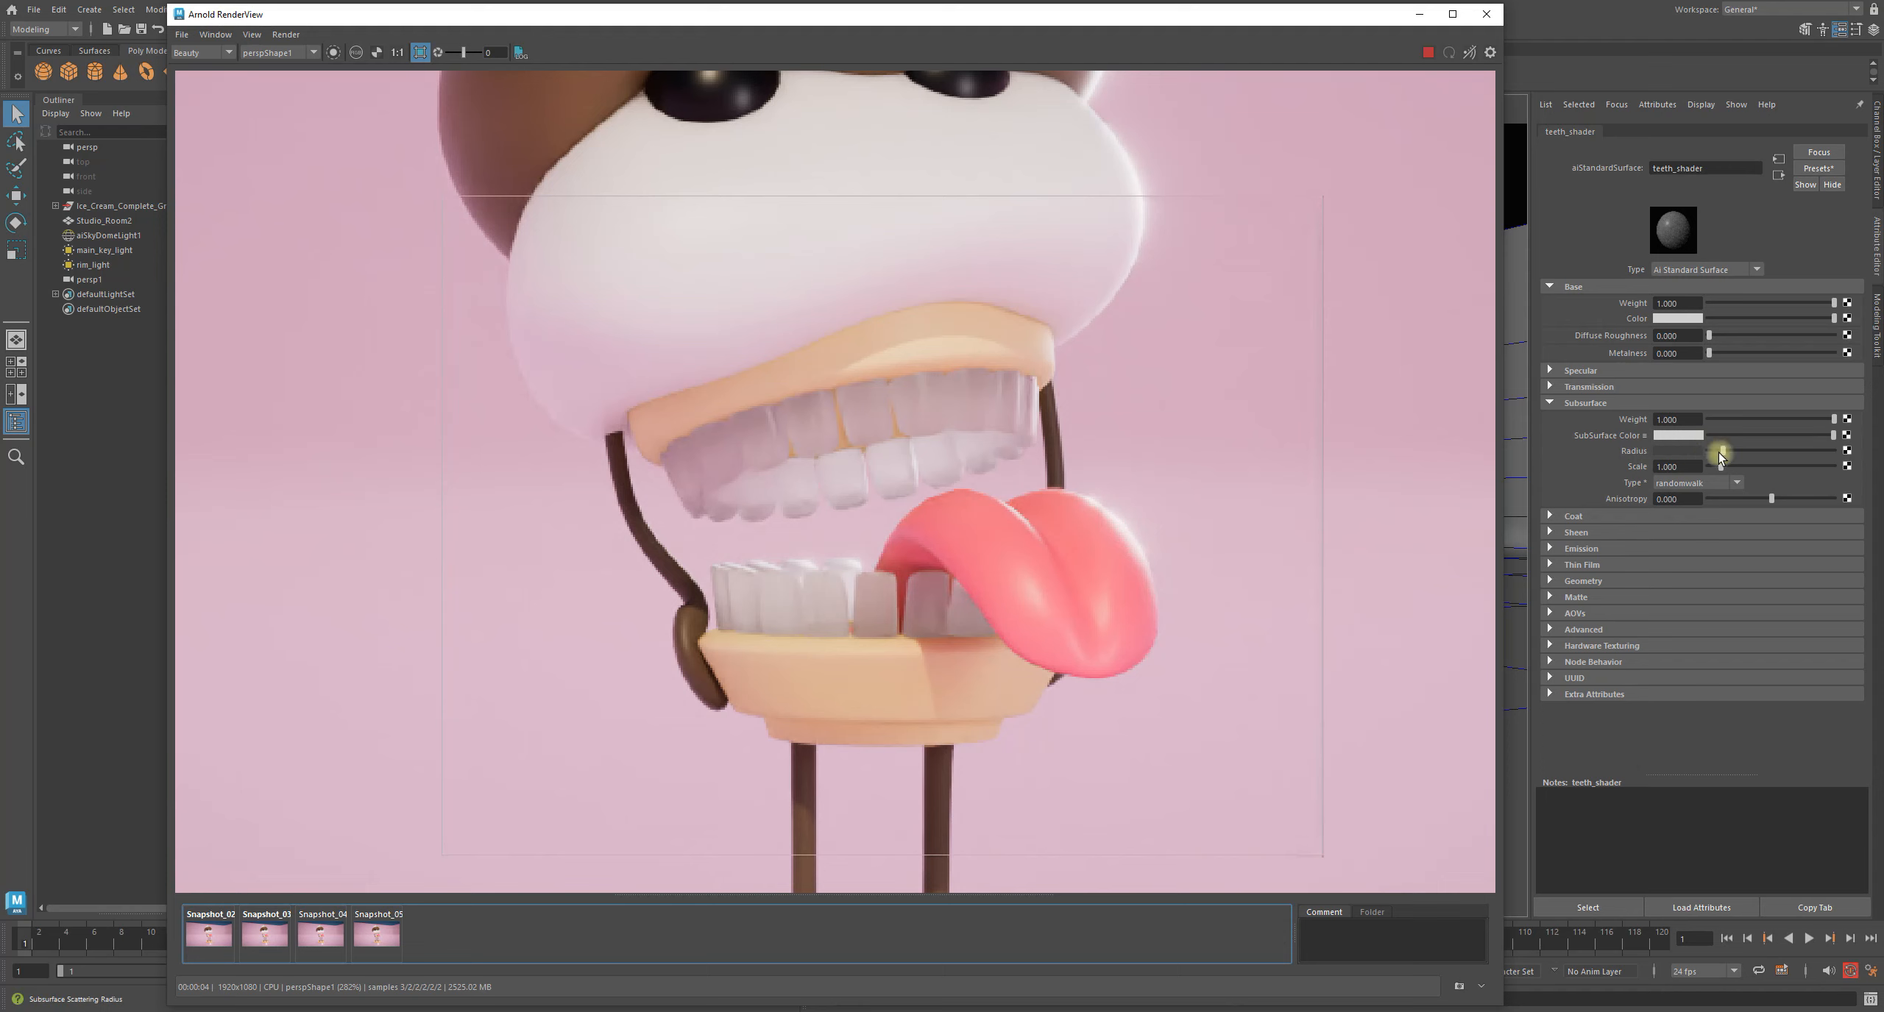
# Compare the teeth in Snapshot_04 and Snapshot_05, then examine the low-radius teeth up close in the live render
pyautogui.click(377, 934)
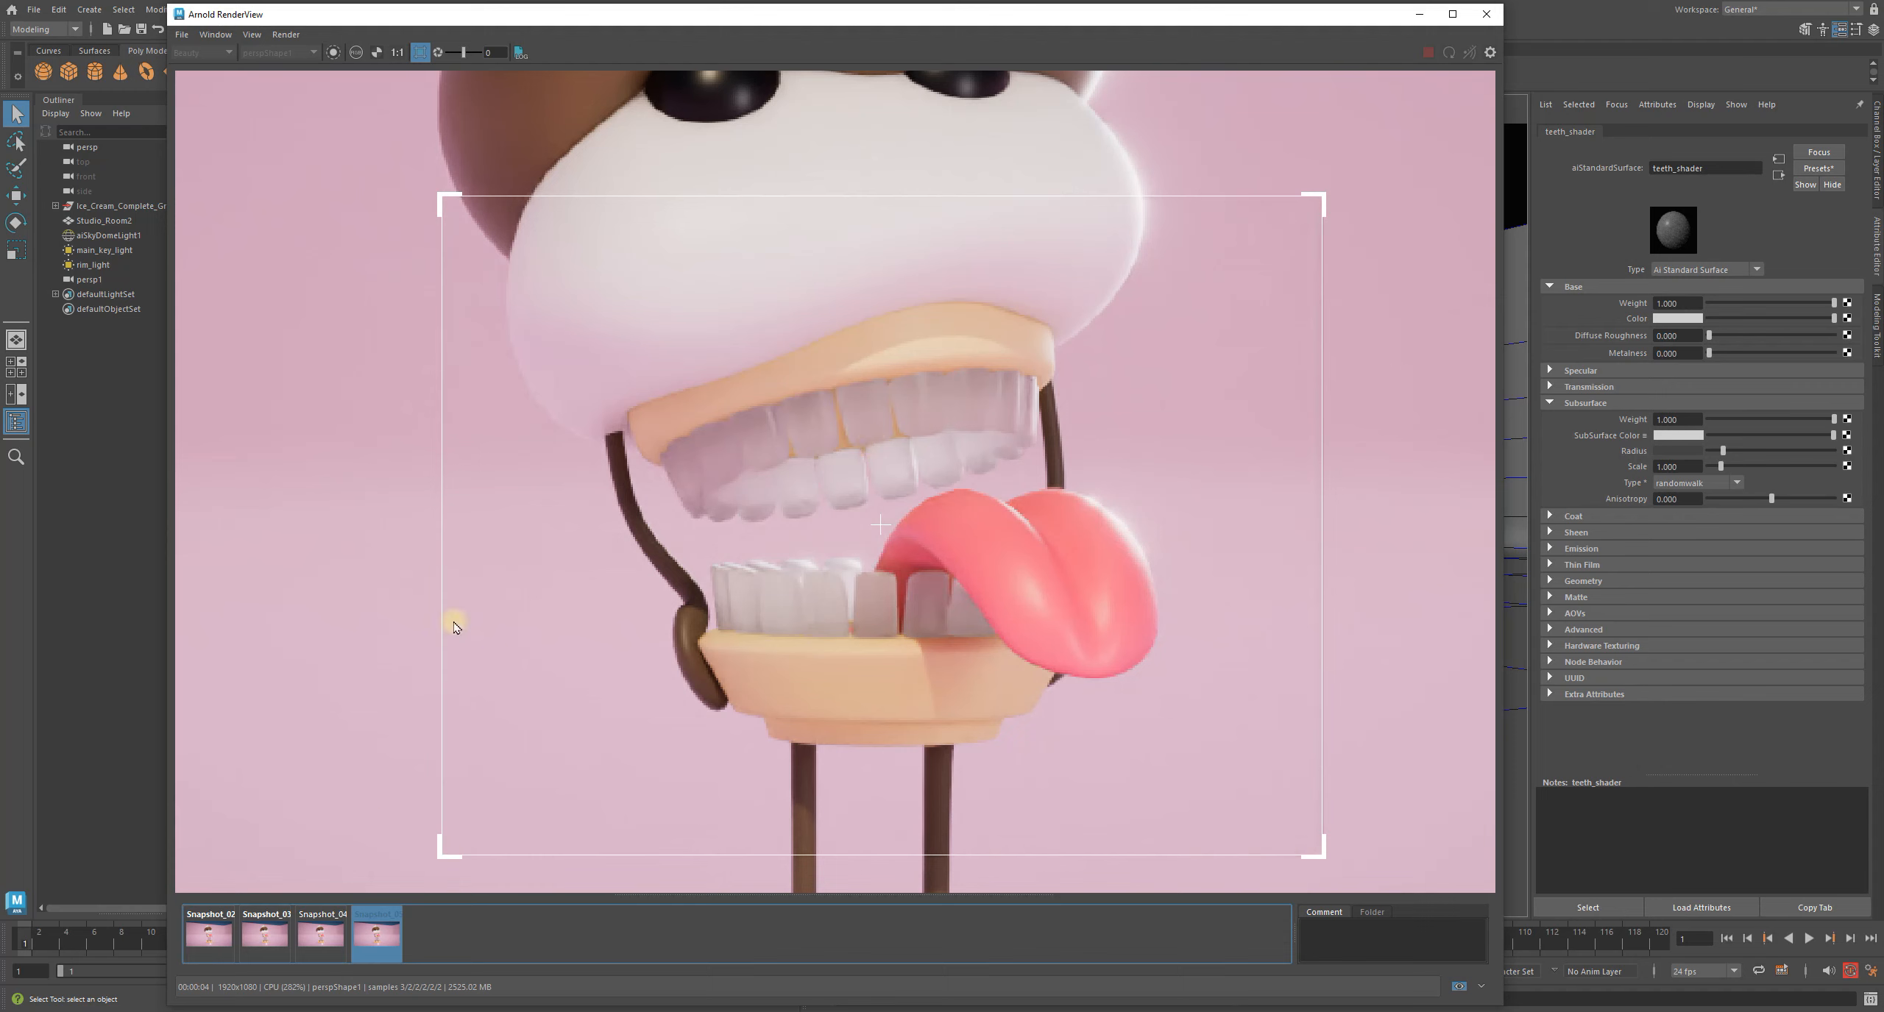
pyautogui.click(320, 933)
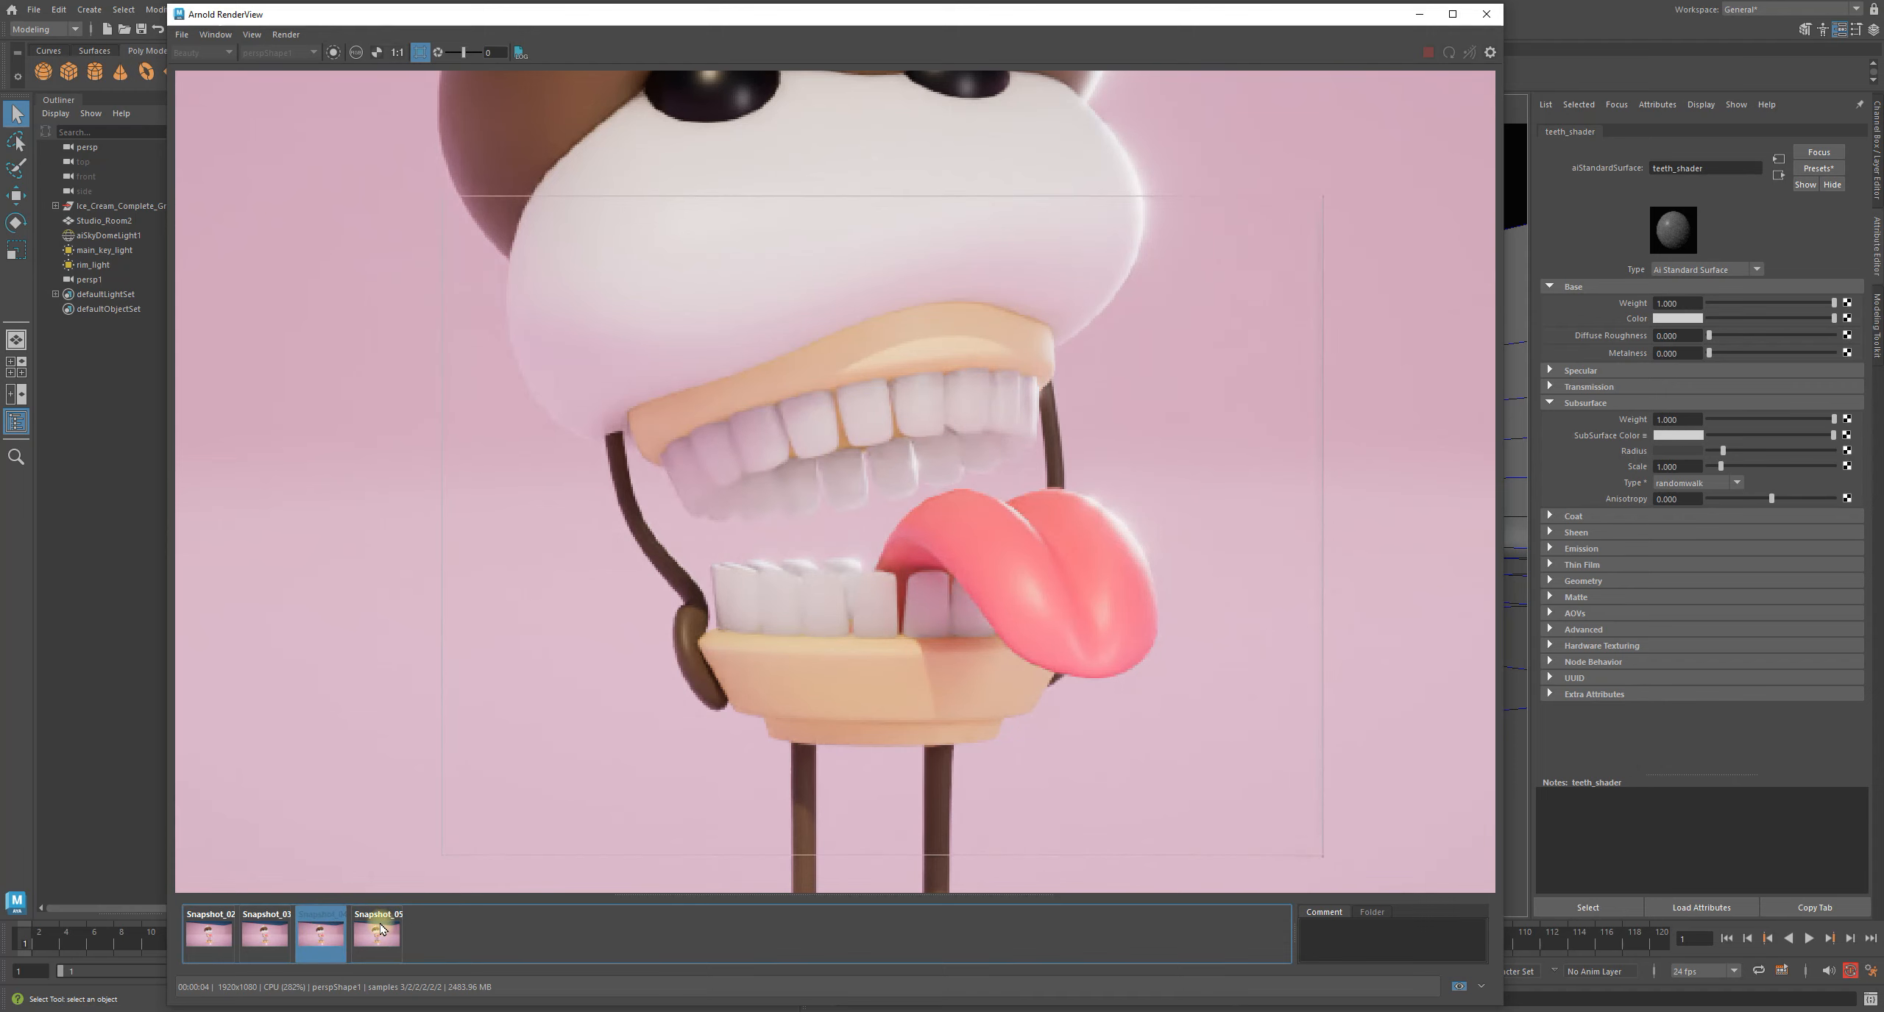
pyautogui.click(392, 929)
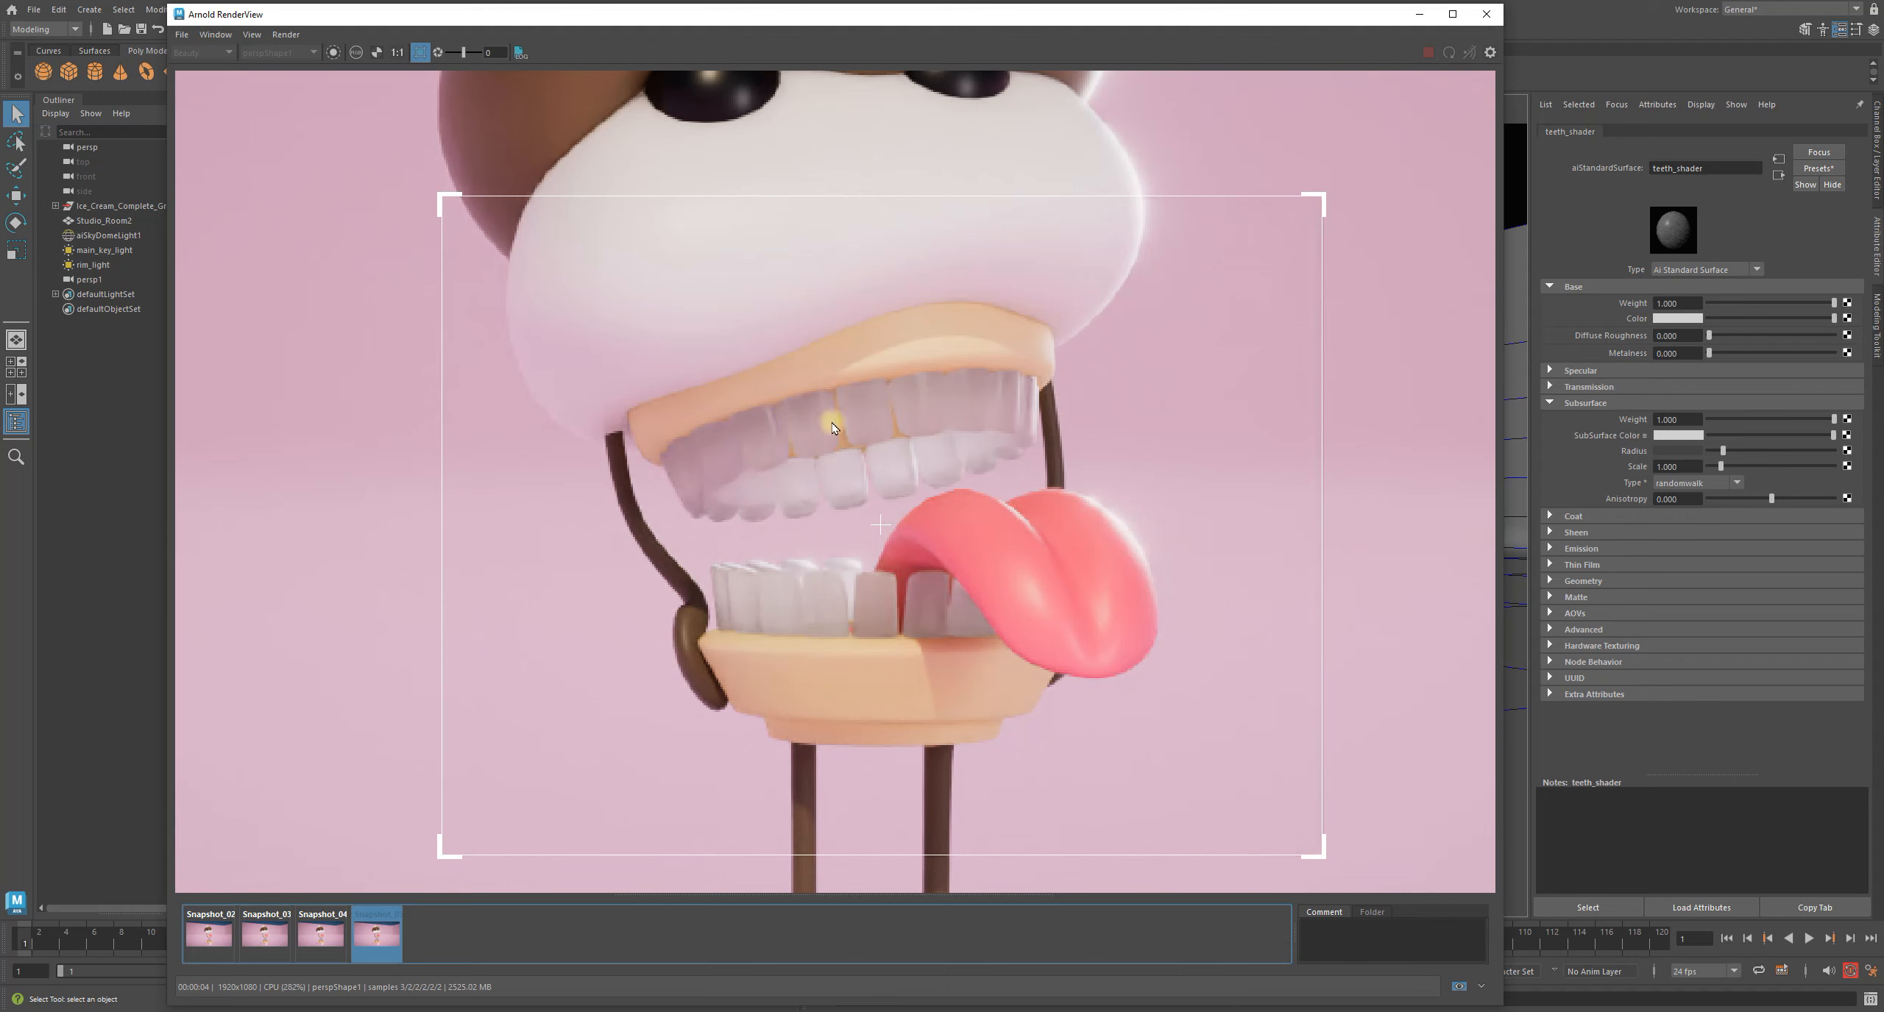
pyautogui.click(321, 933)
pyautogui.click(403, 921)
pyautogui.click(321, 933)
pyautogui.click(376, 933)
pyautogui.click(312, 936)
pyautogui.click(377, 933)
pyautogui.click(373, 934)
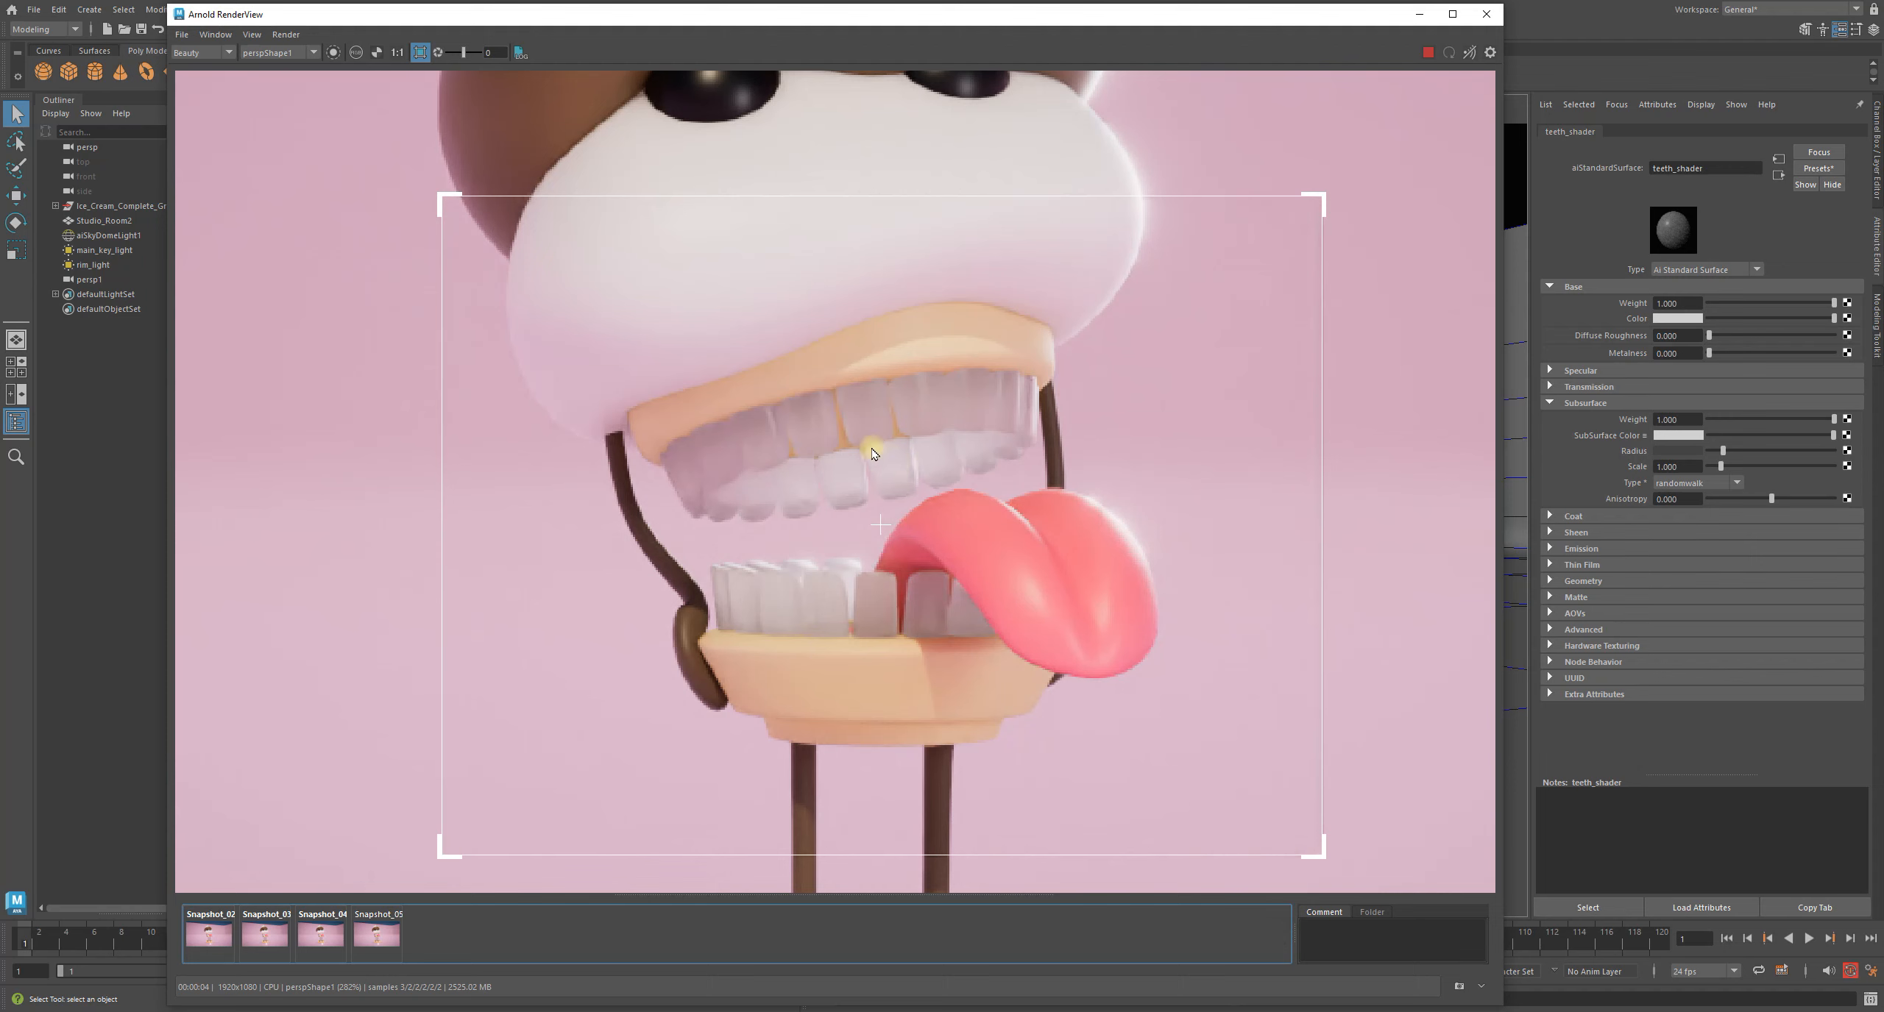
pyautogui.scroll(2, 897, 469)
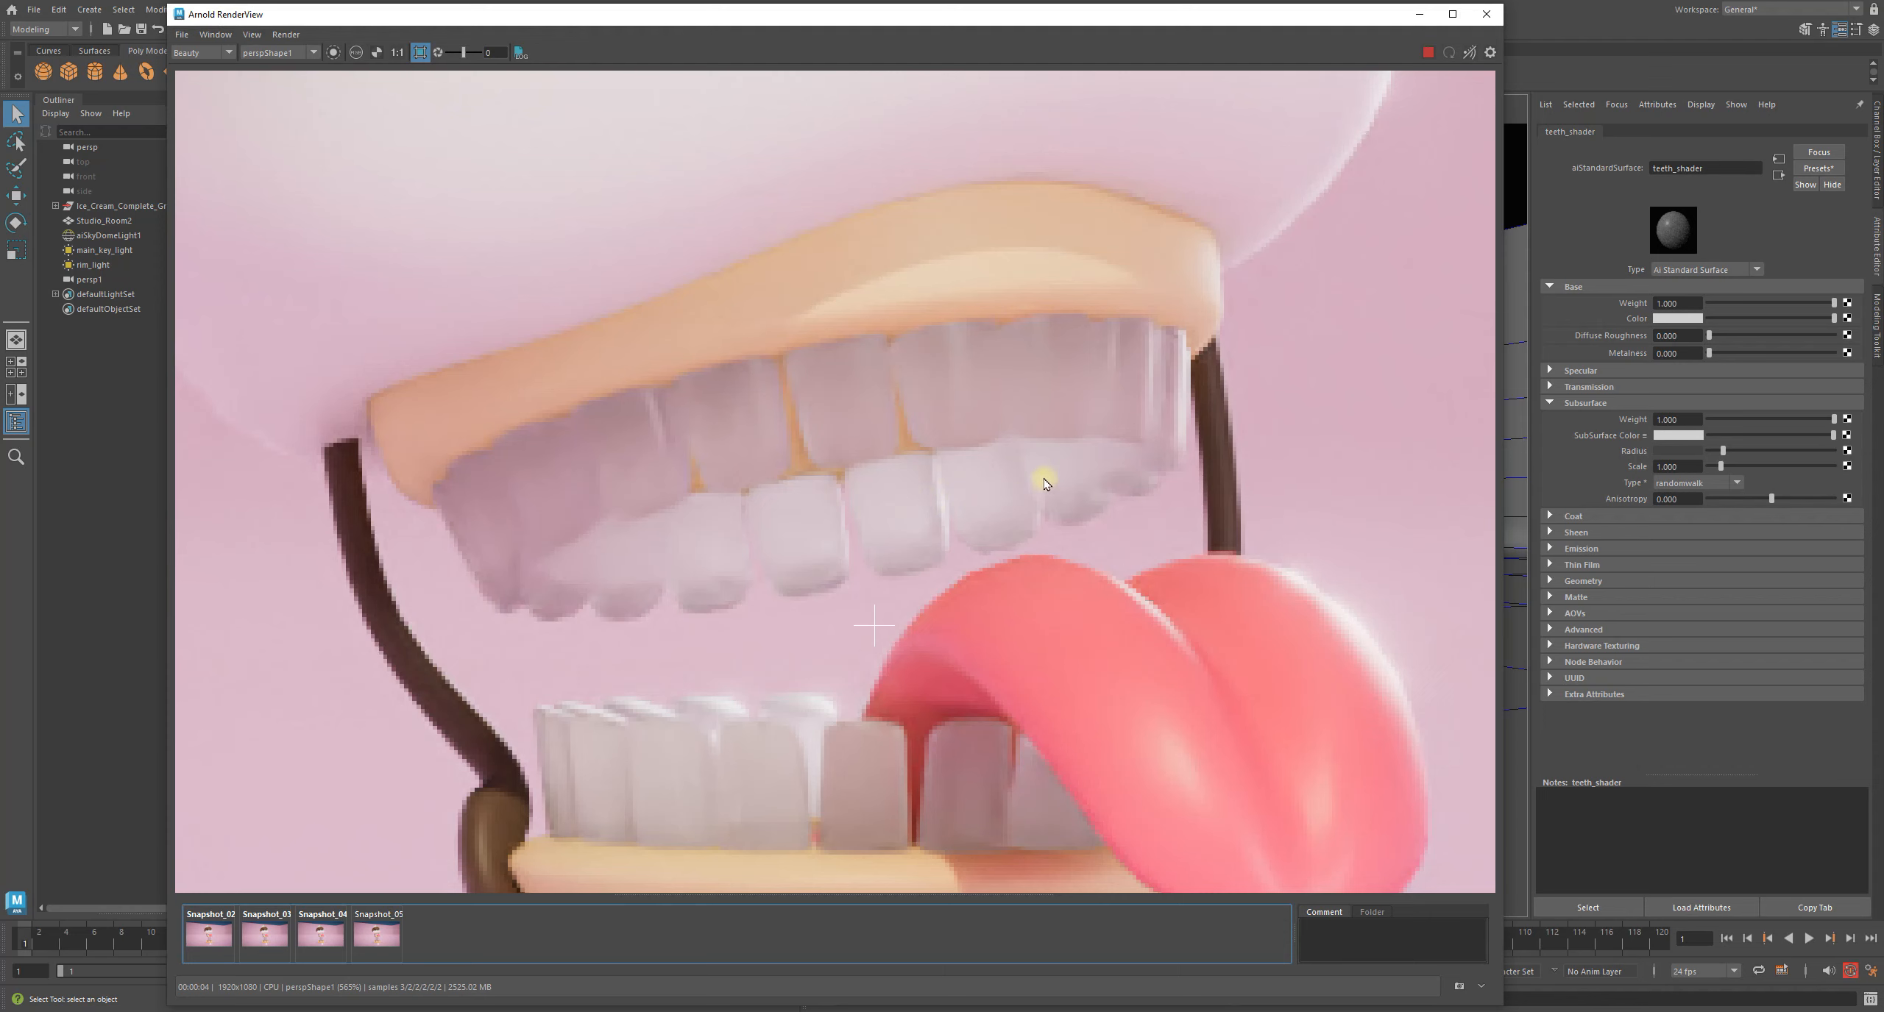
pyautogui.scroll(-5, 908, 494)
# Open ice_cream_chocolate_shader from the Hypershade, set its Subsurface Weight to 0, and bring the render window back into full view
pyautogui.scroll(2, 907, 622)
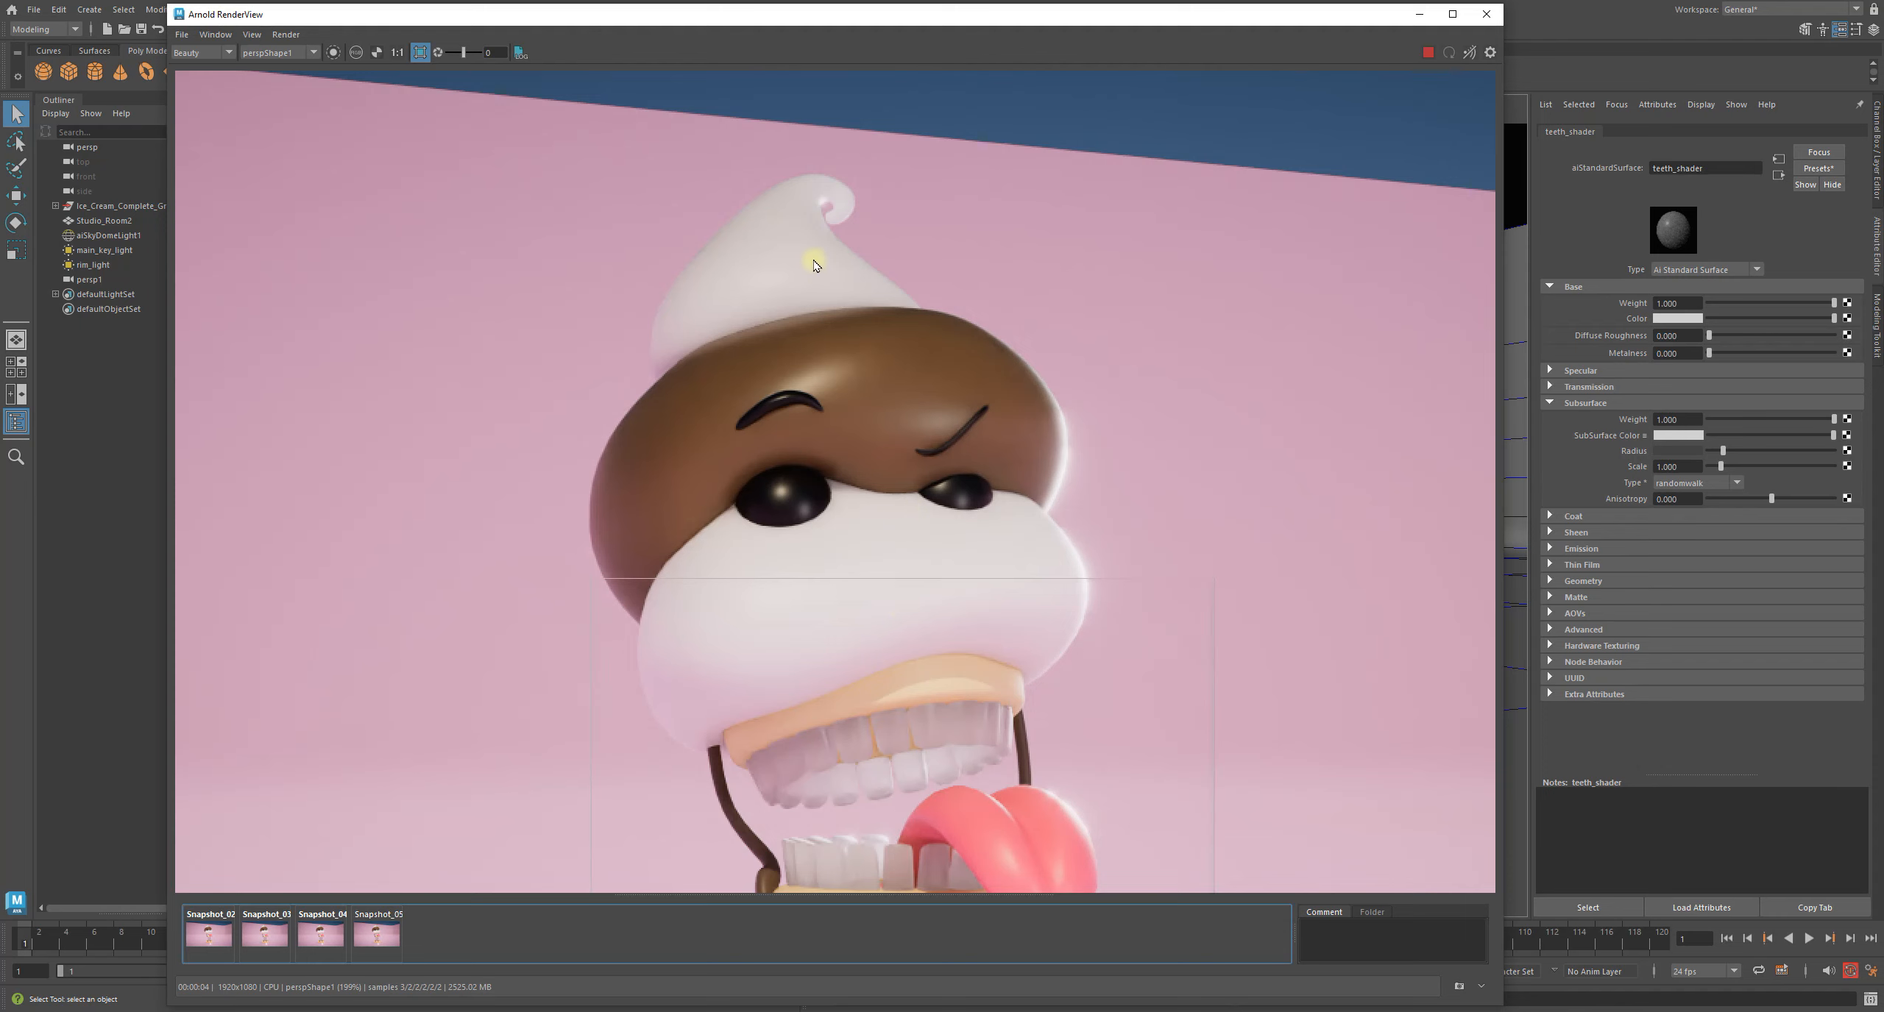
pyautogui.moveTo(913, 593); pyautogui.dragTo(828, 575, button='middle')
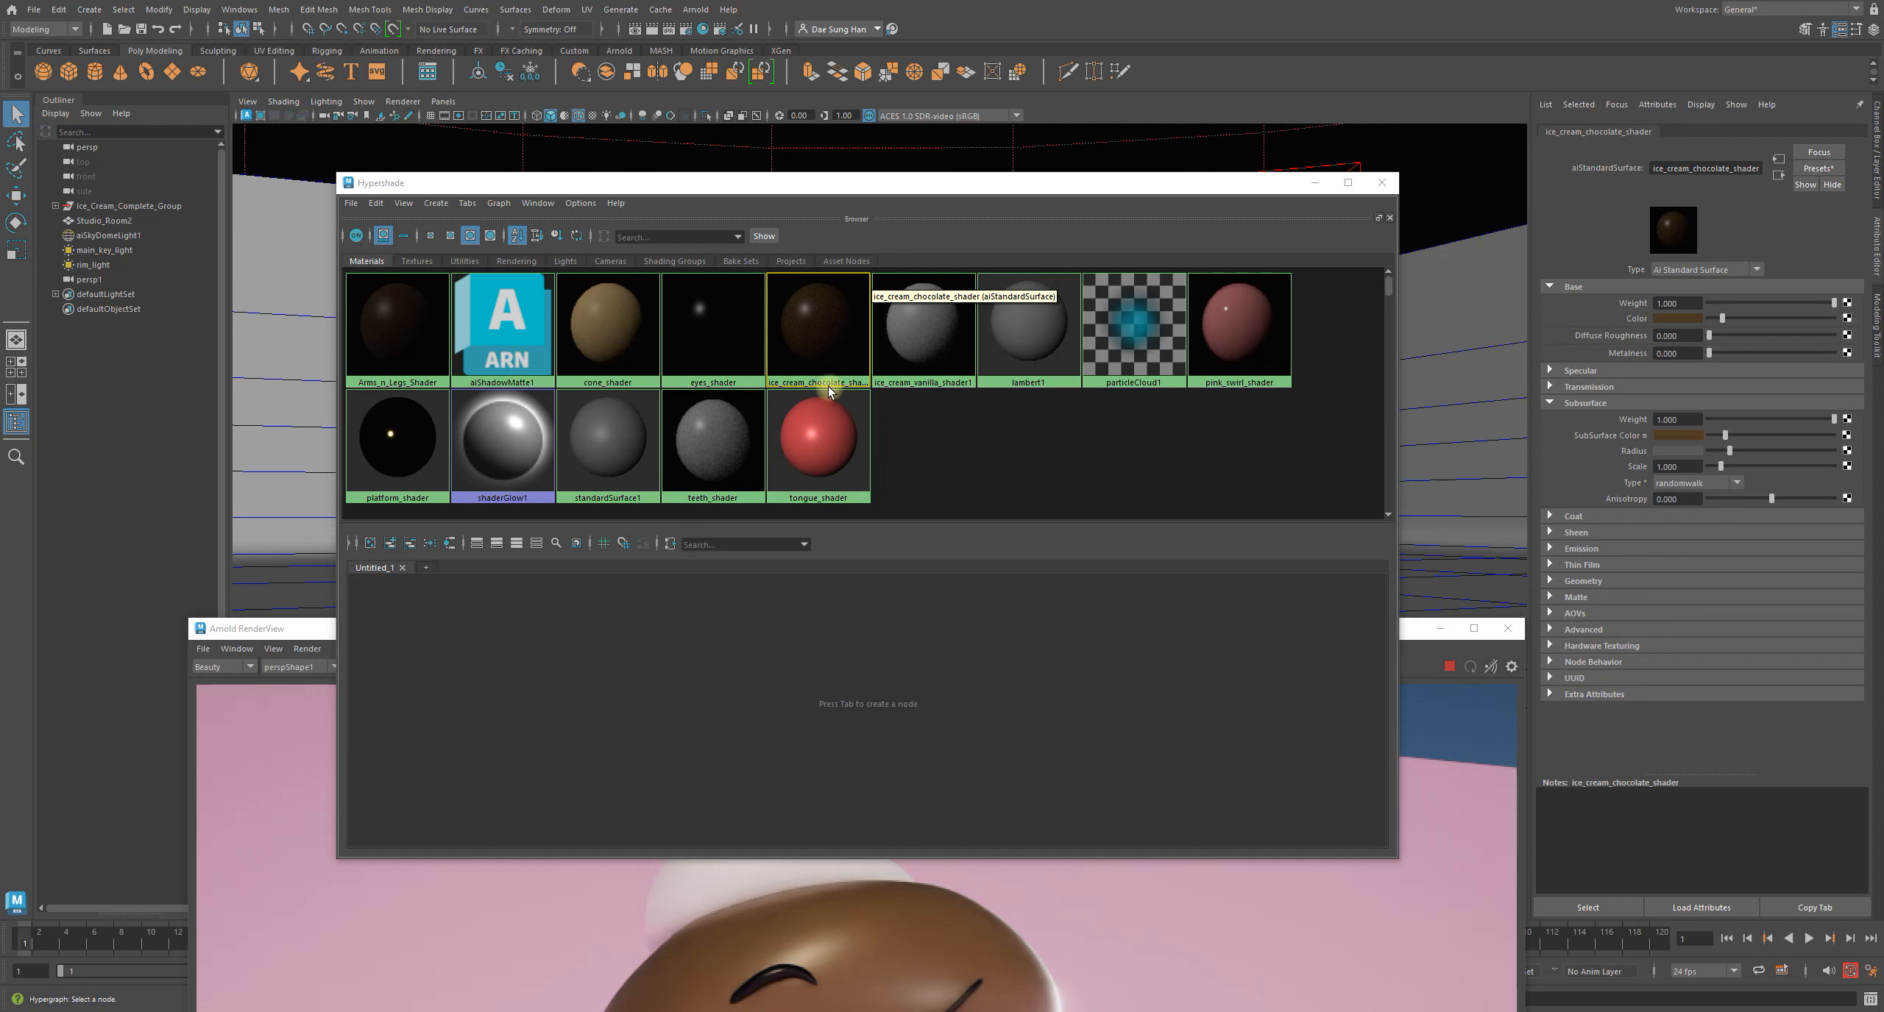
pyautogui.moveTo(746, 188); pyautogui.dragTo(706, 194)
pyautogui.moveTo(1394, 629); pyautogui.dragTo(1277, 435)
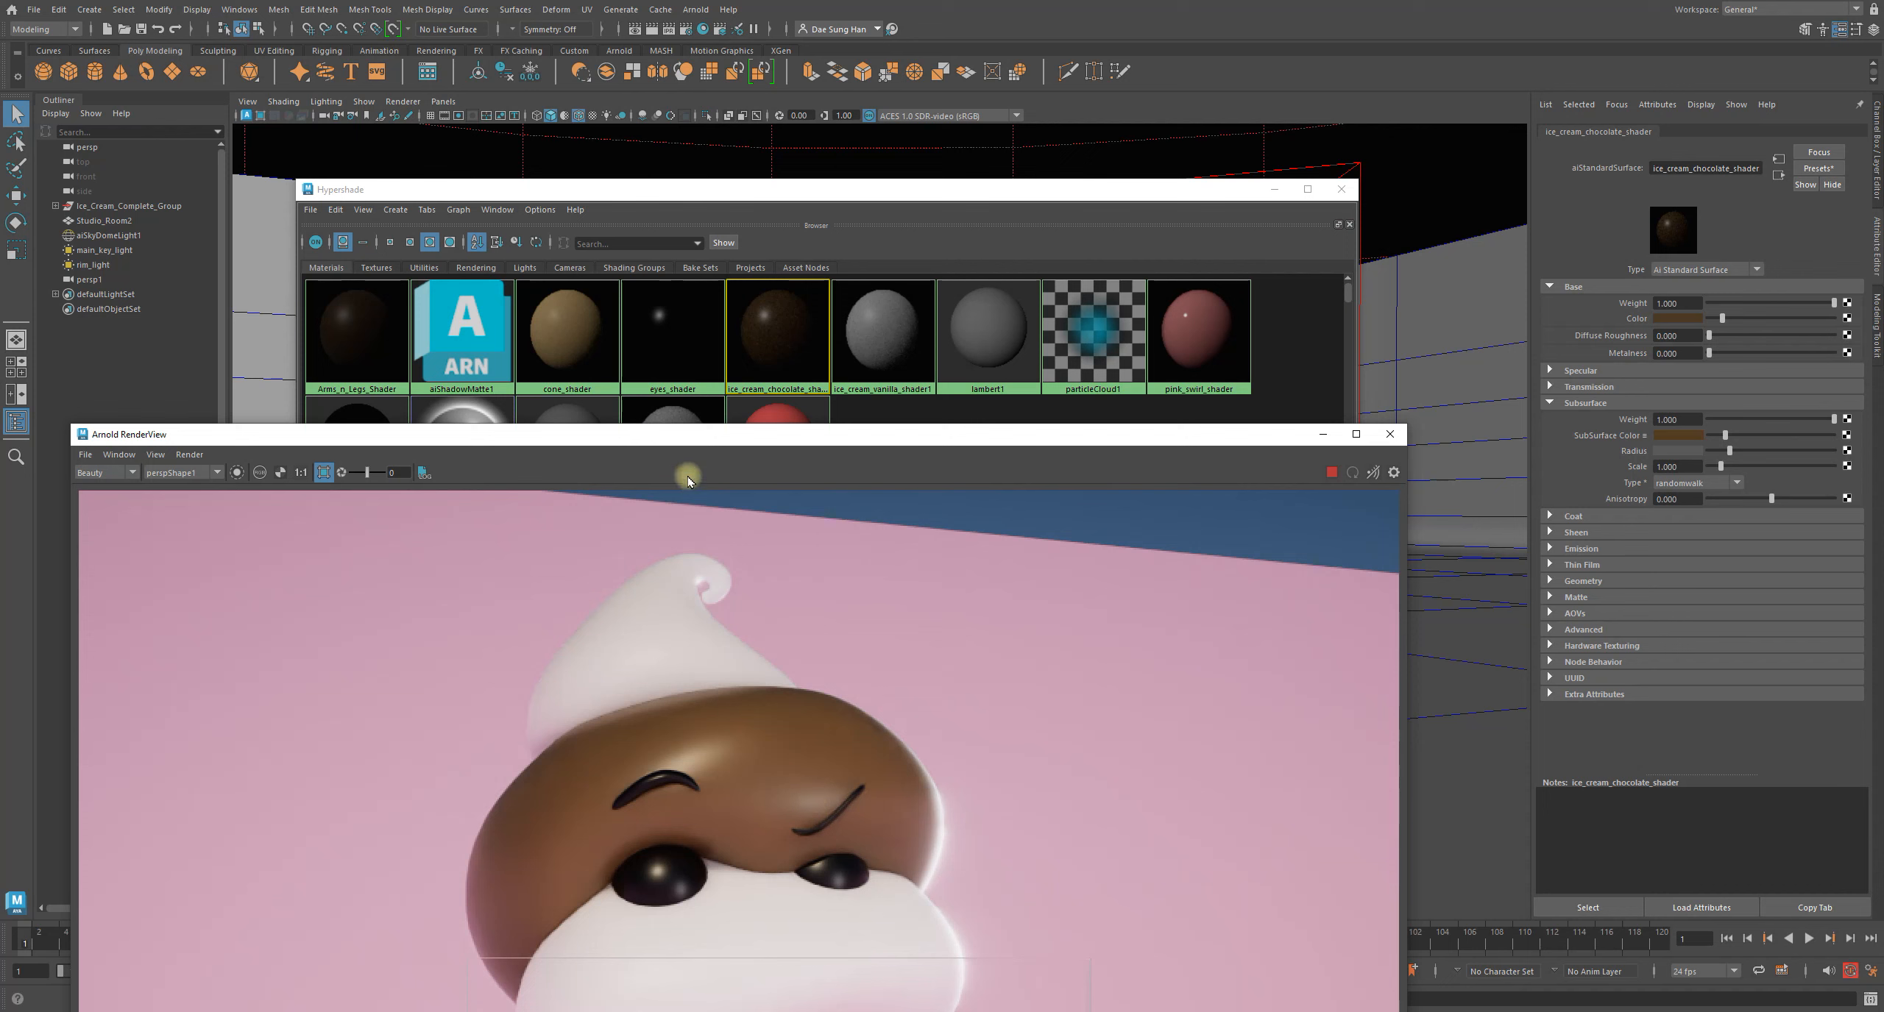
pyautogui.click(189, 454)
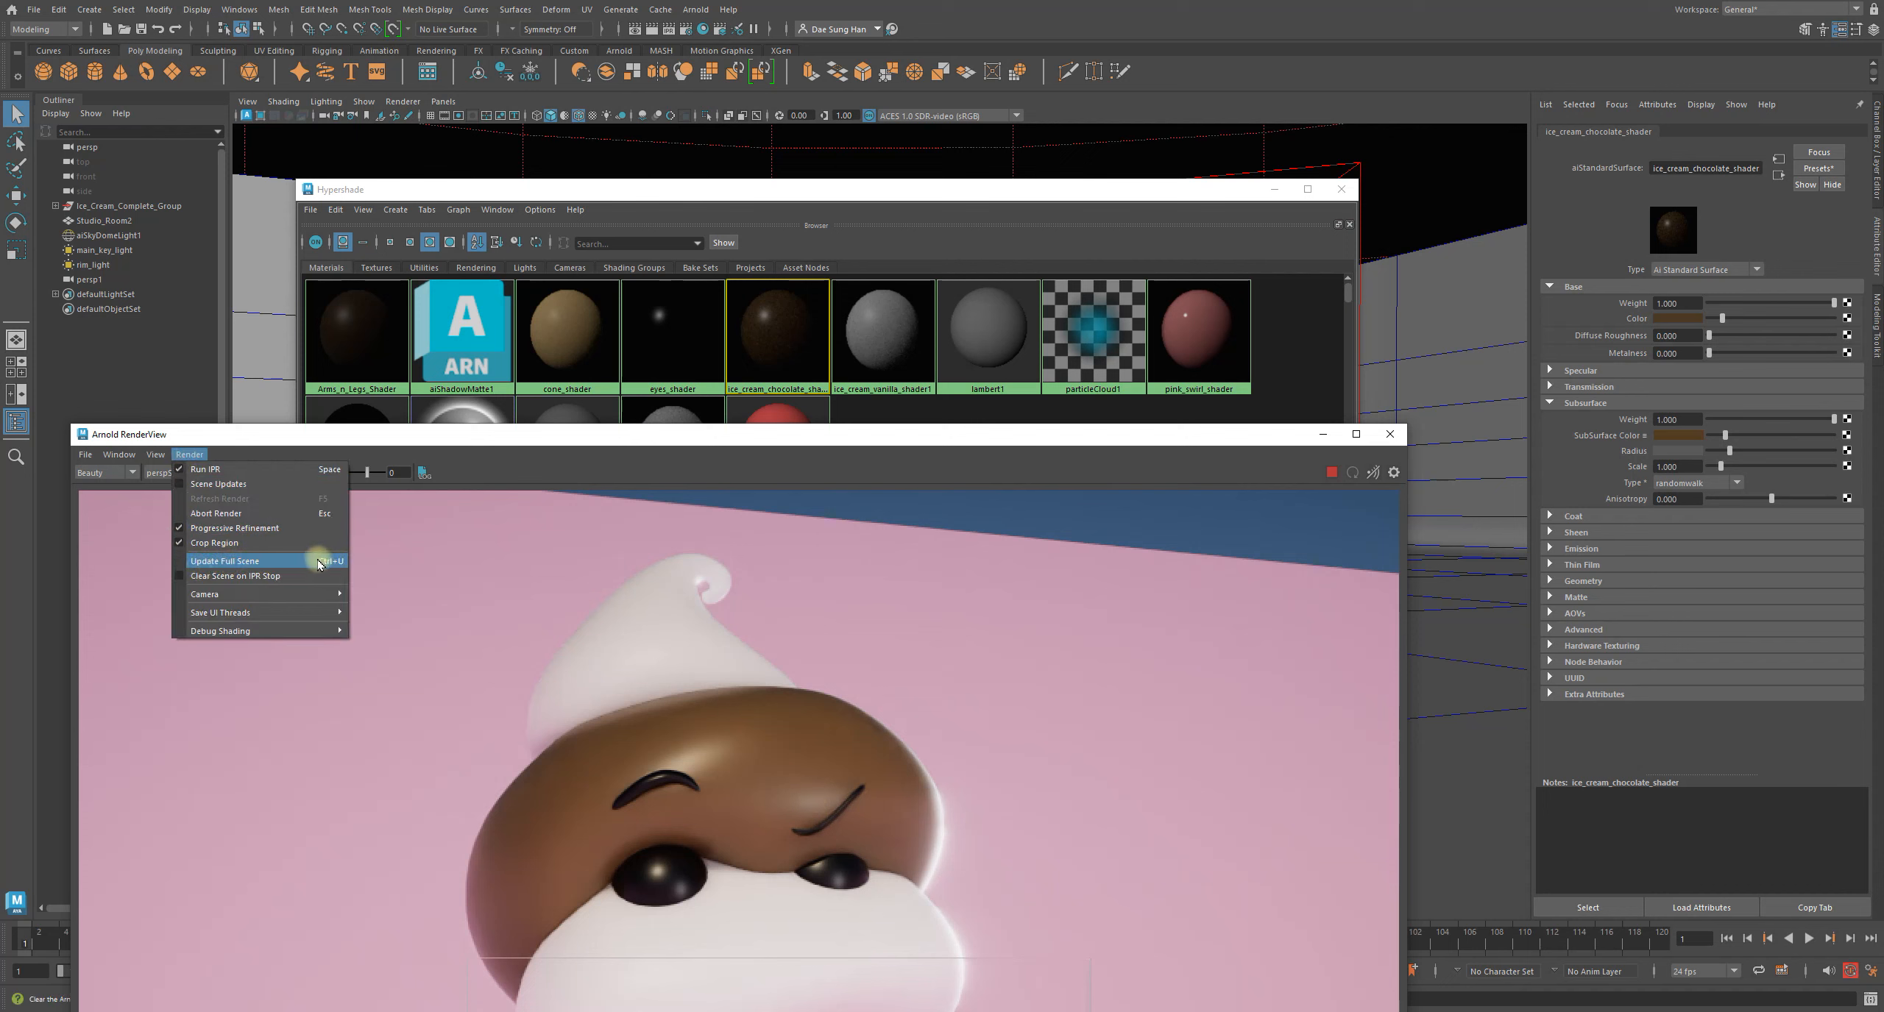
pyautogui.click(620, 458)
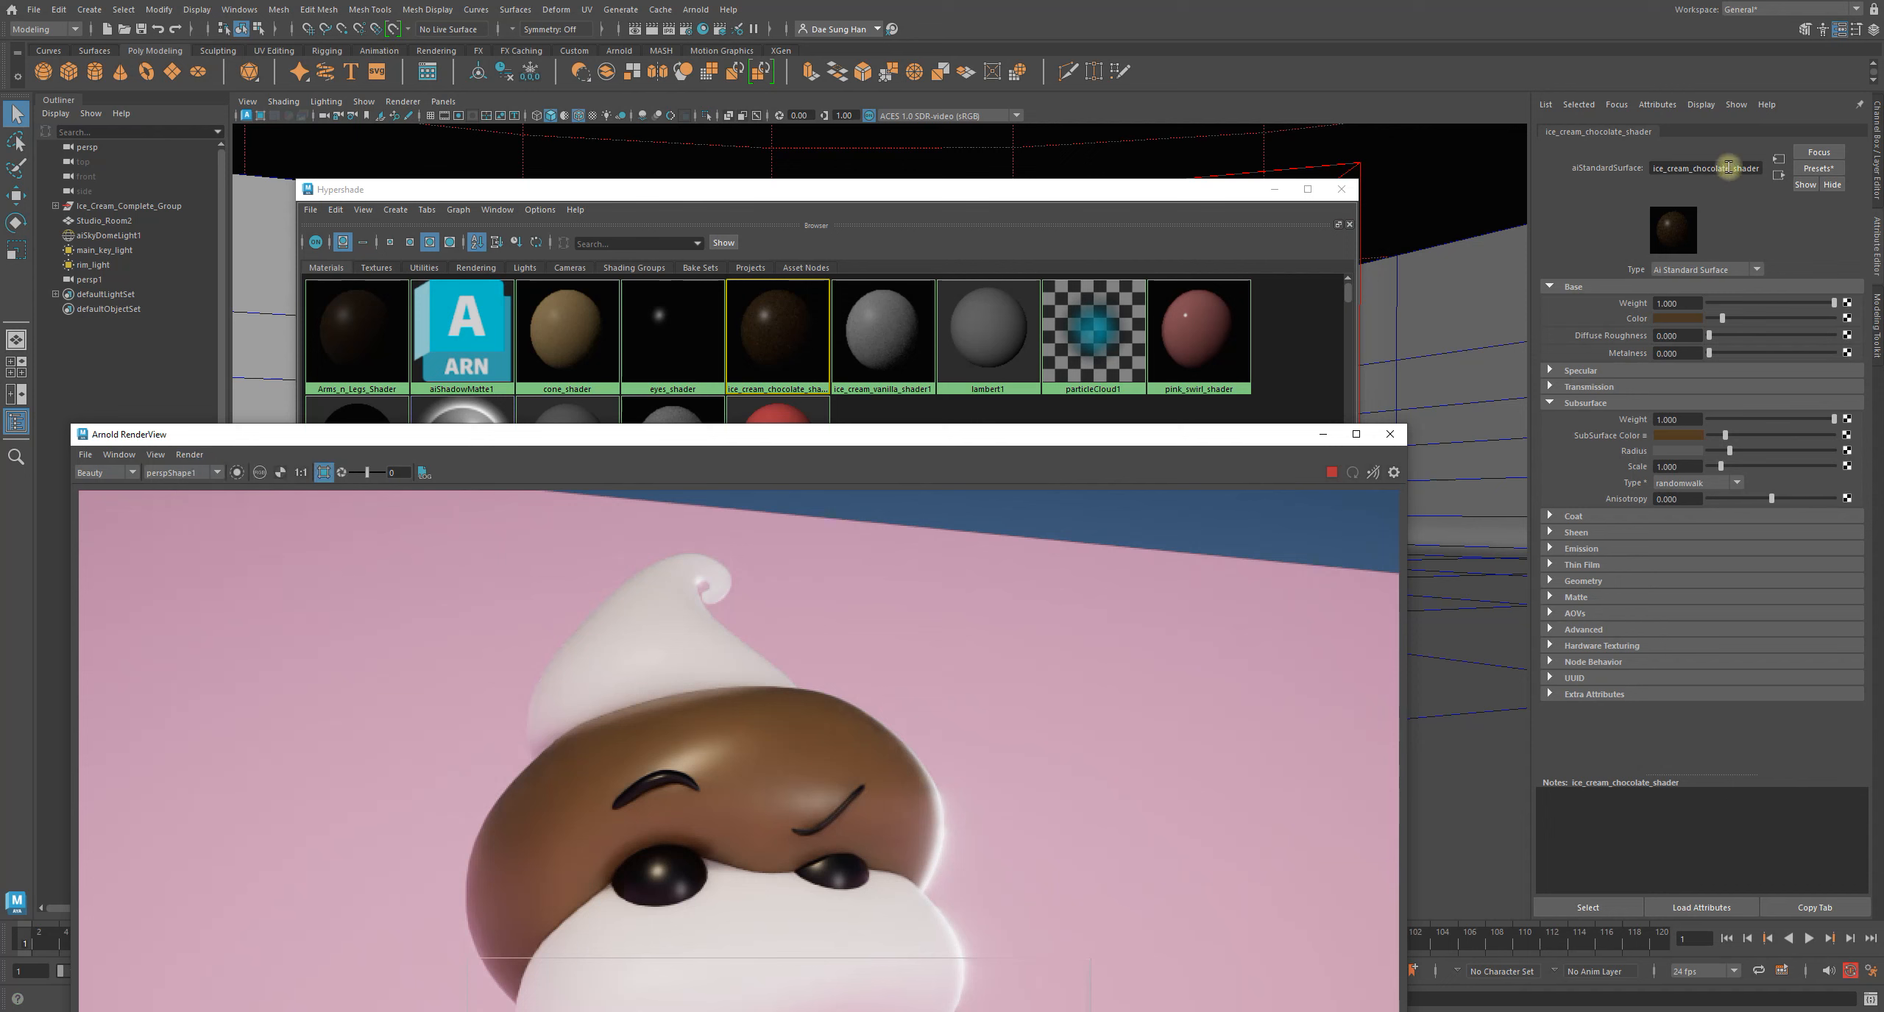
pyautogui.click(1592, 214)
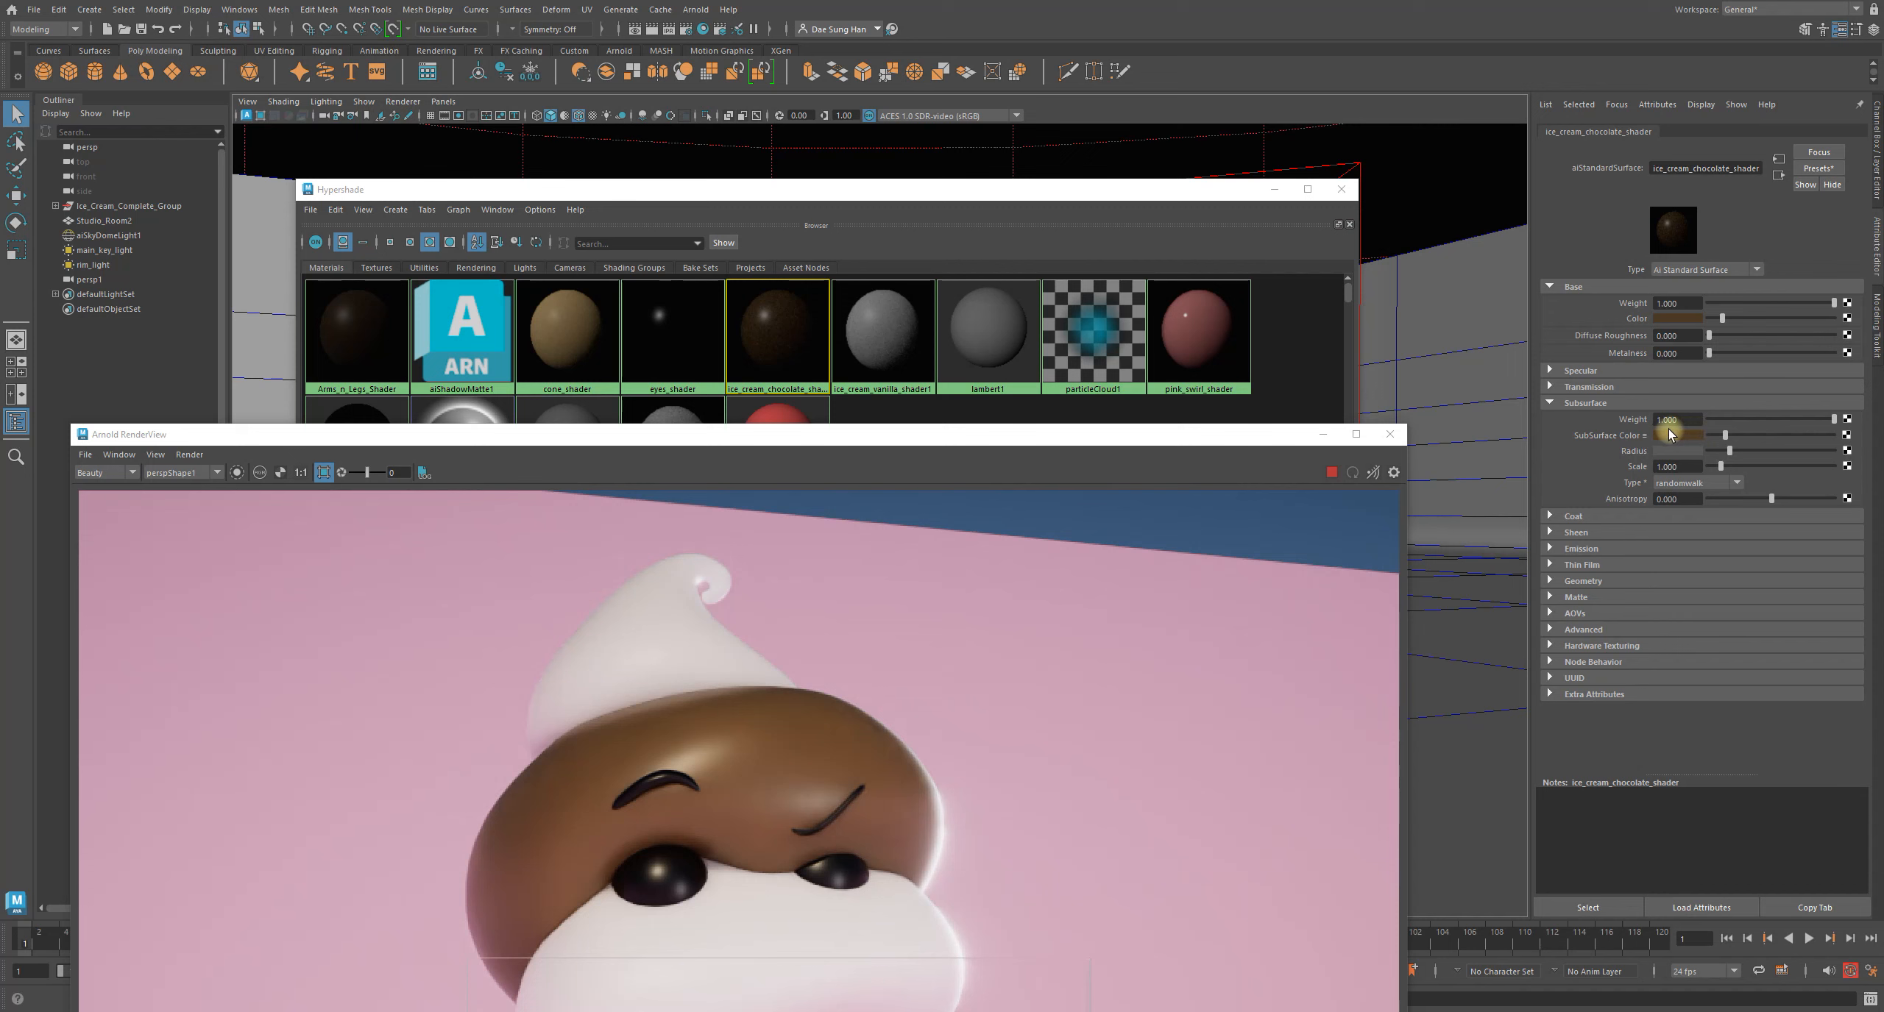
pyautogui.moveTo(1834, 419); pyautogui.dragTo(1704, 421)
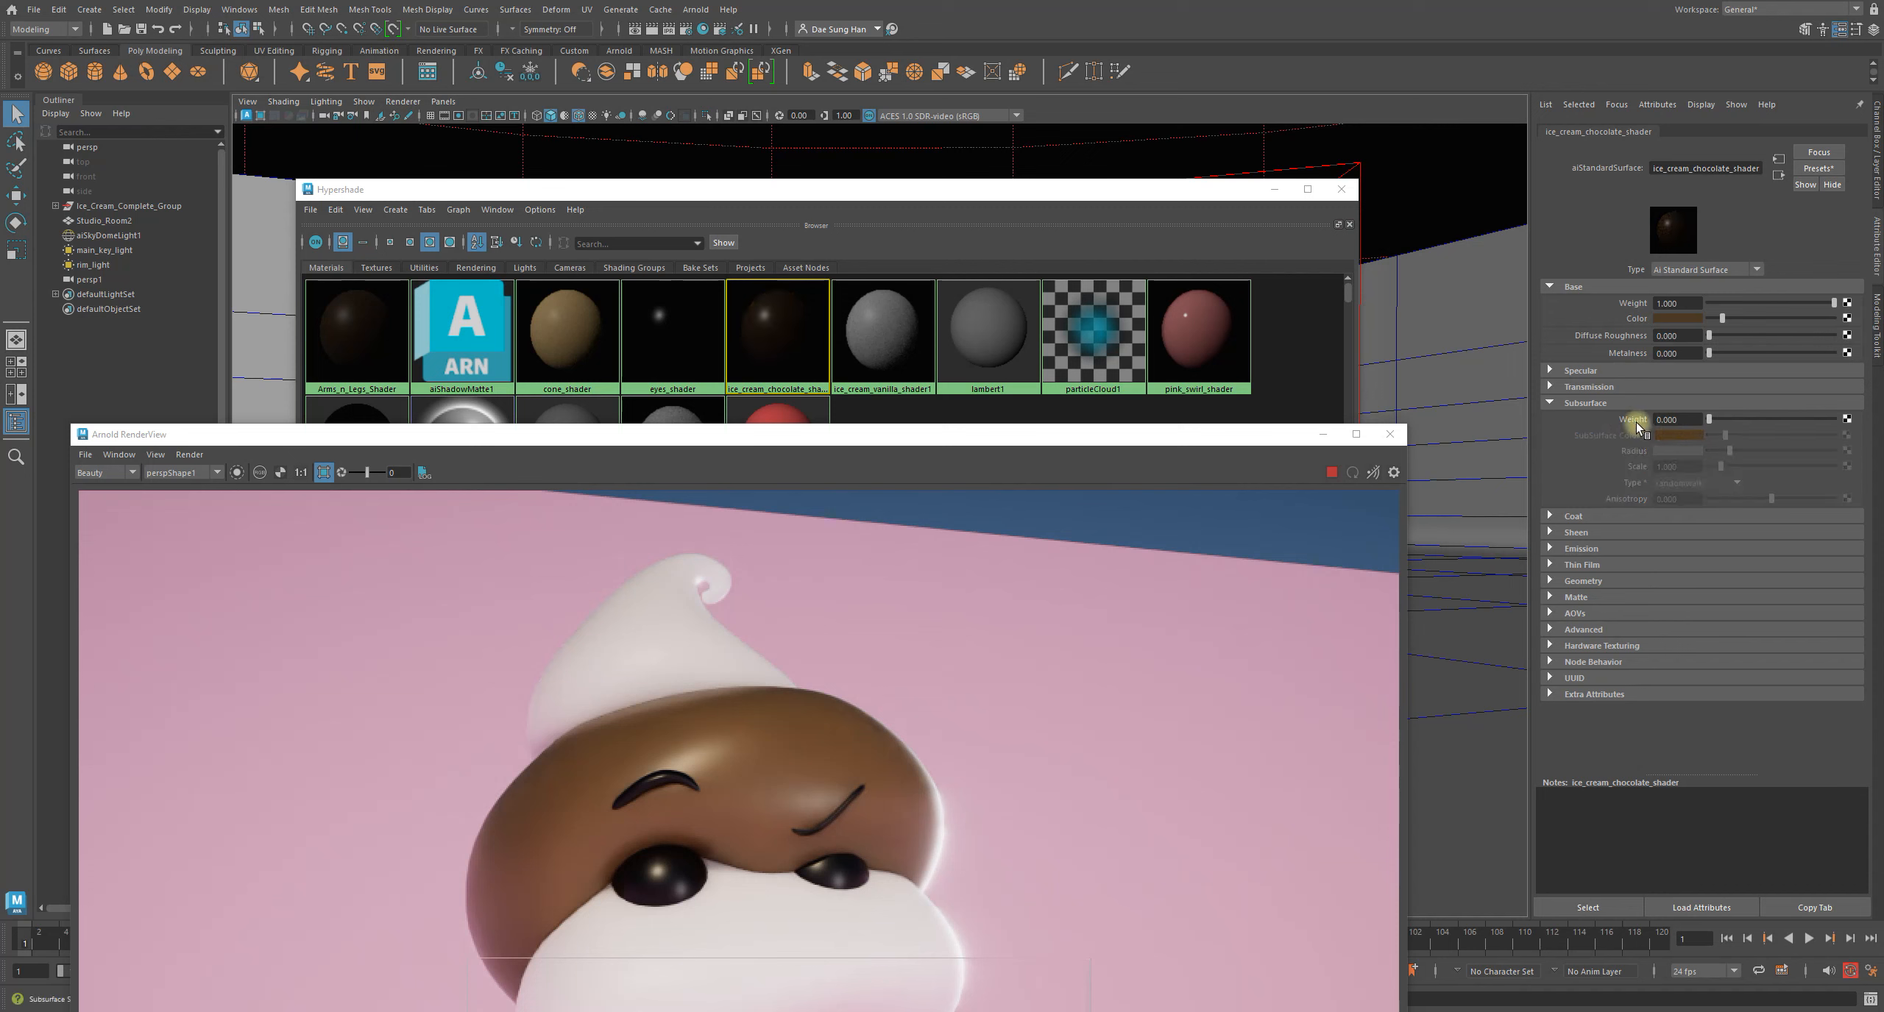
pyautogui.moveTo(1156, 461); pyautogui.dragTo(1160, 123)
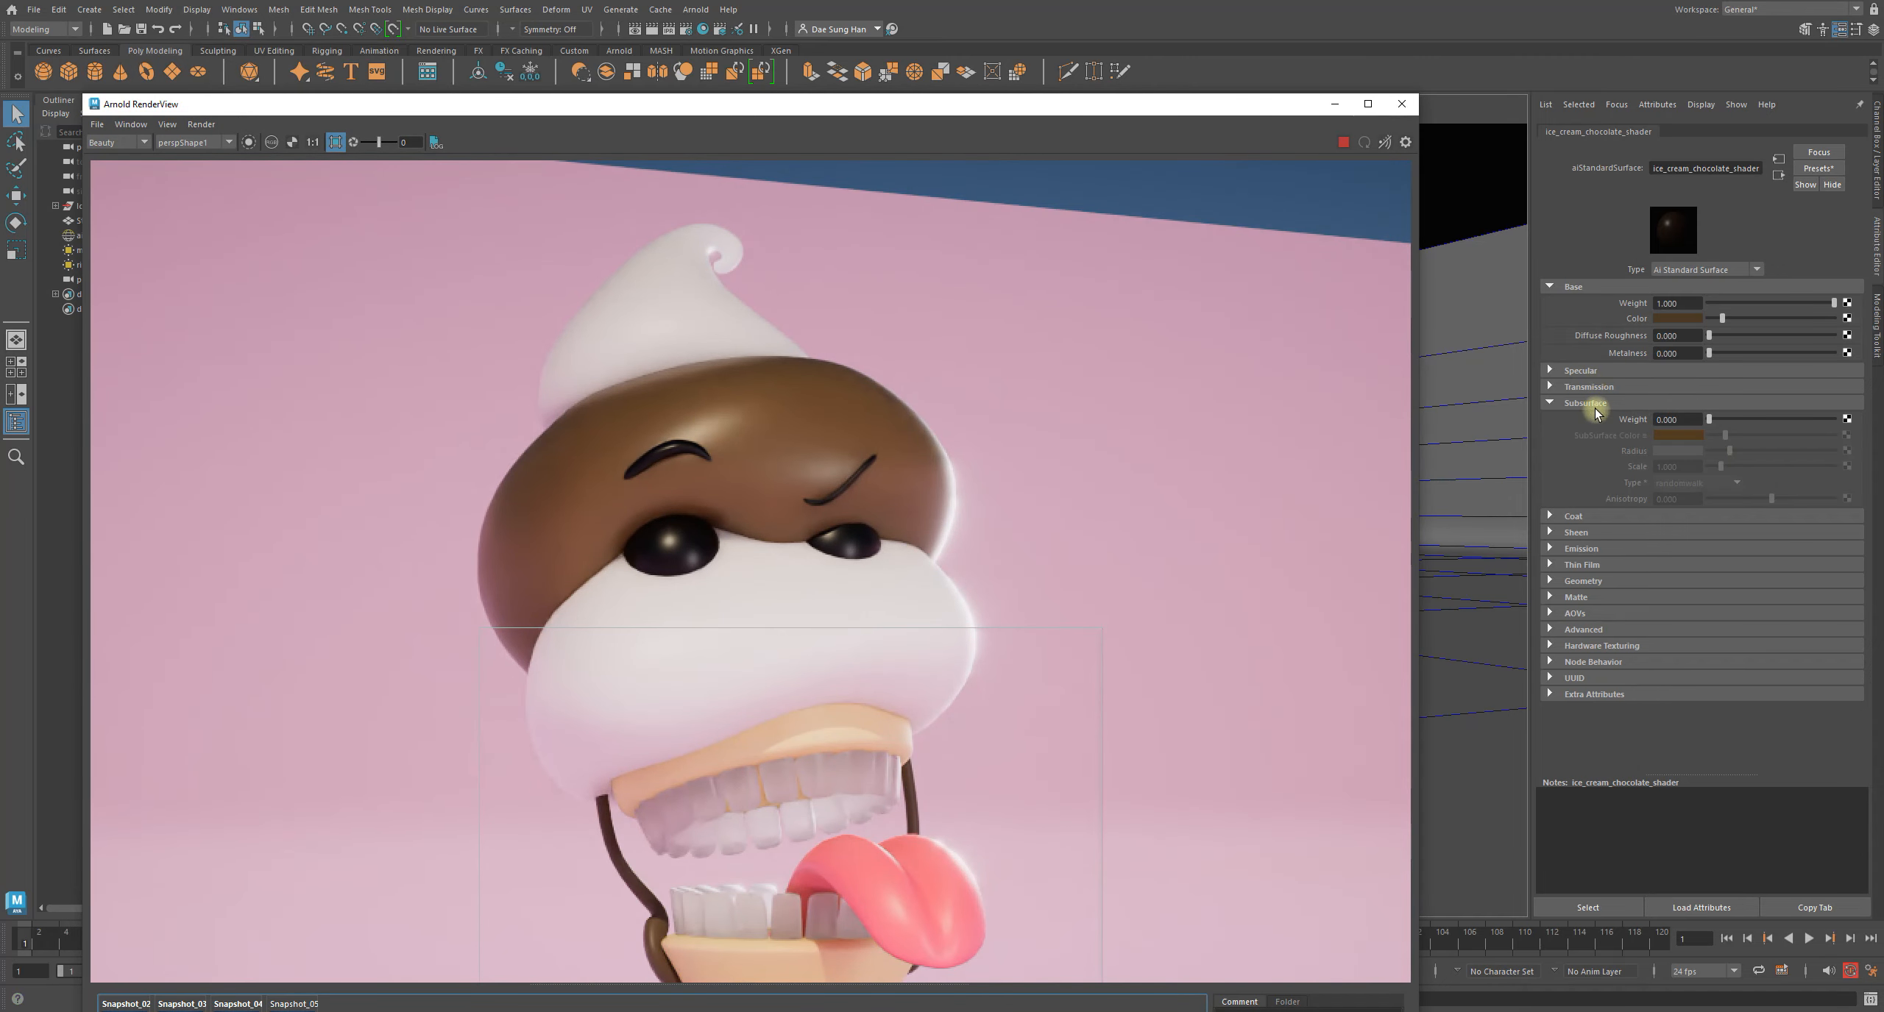
# Expand the Specular section of ice_cream_chocolate_shader and pick the vanilla ice cream mesh from the render
pyautogui.click(1594, 371)
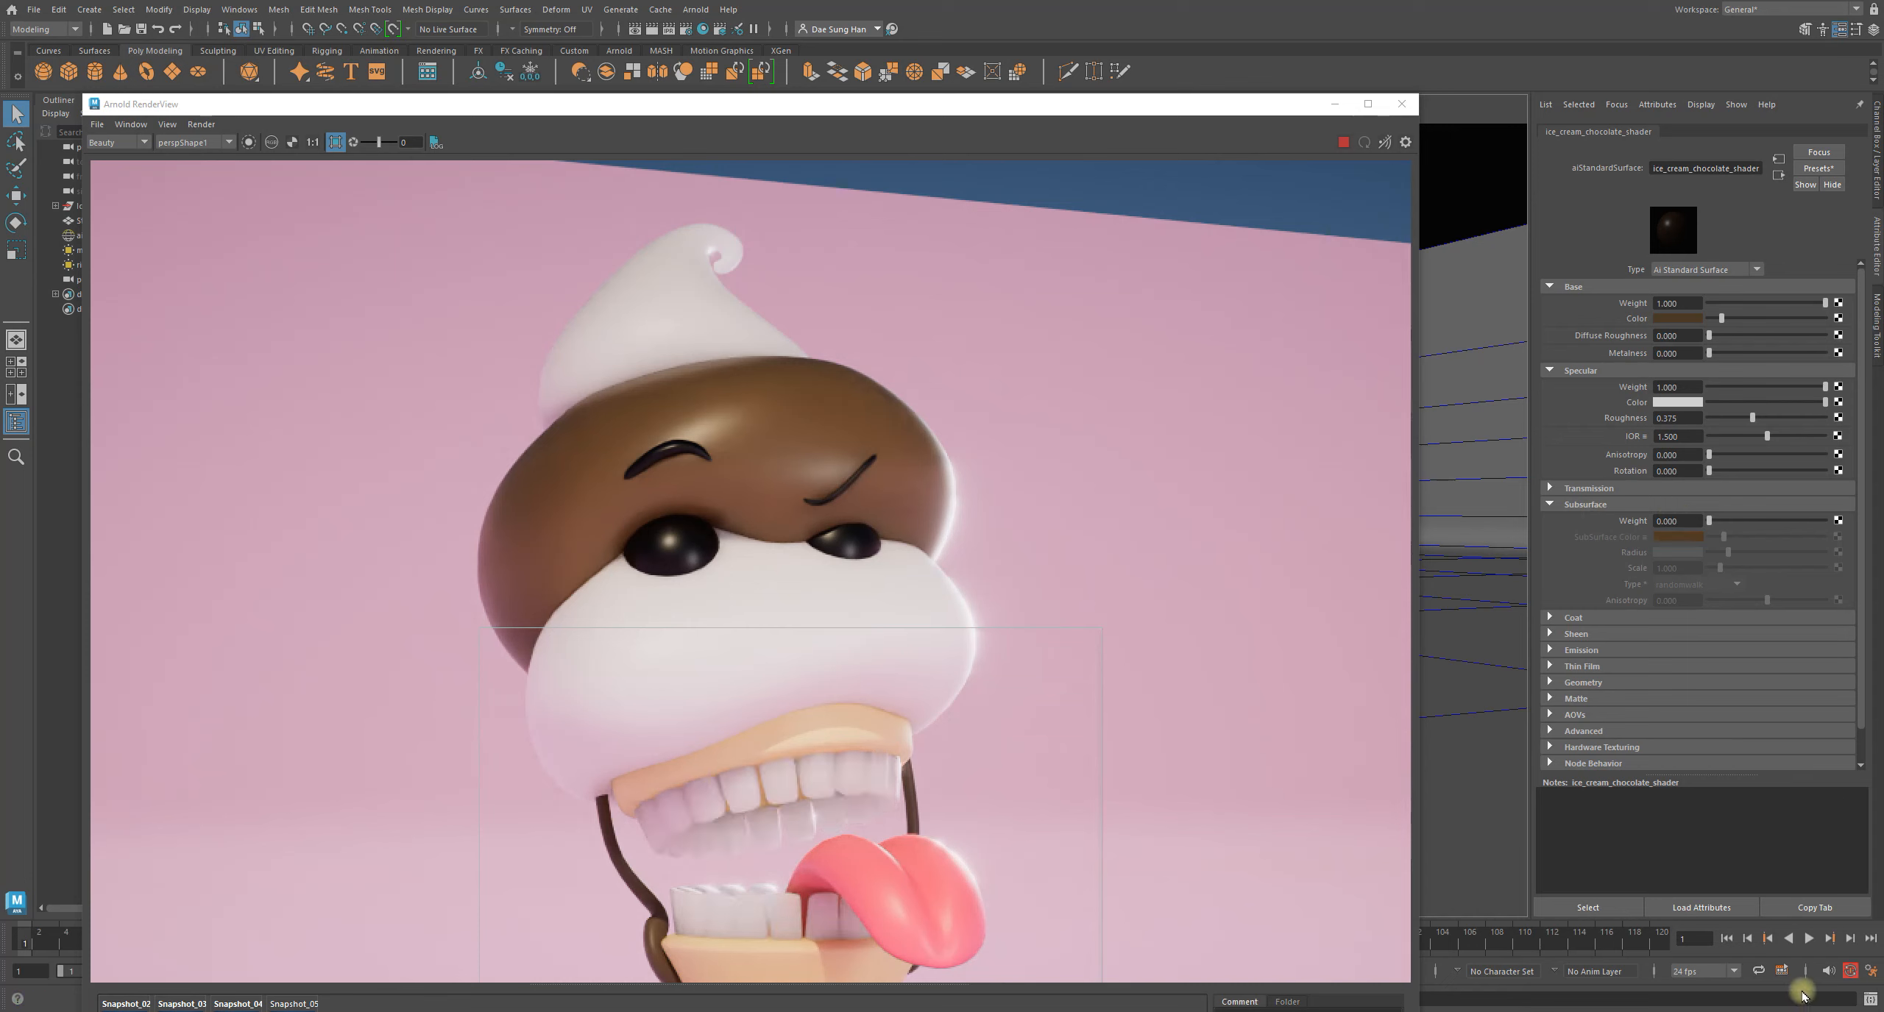
pyautogui.moveTo(812, 106); pyautogui.dragTo(822, 59)
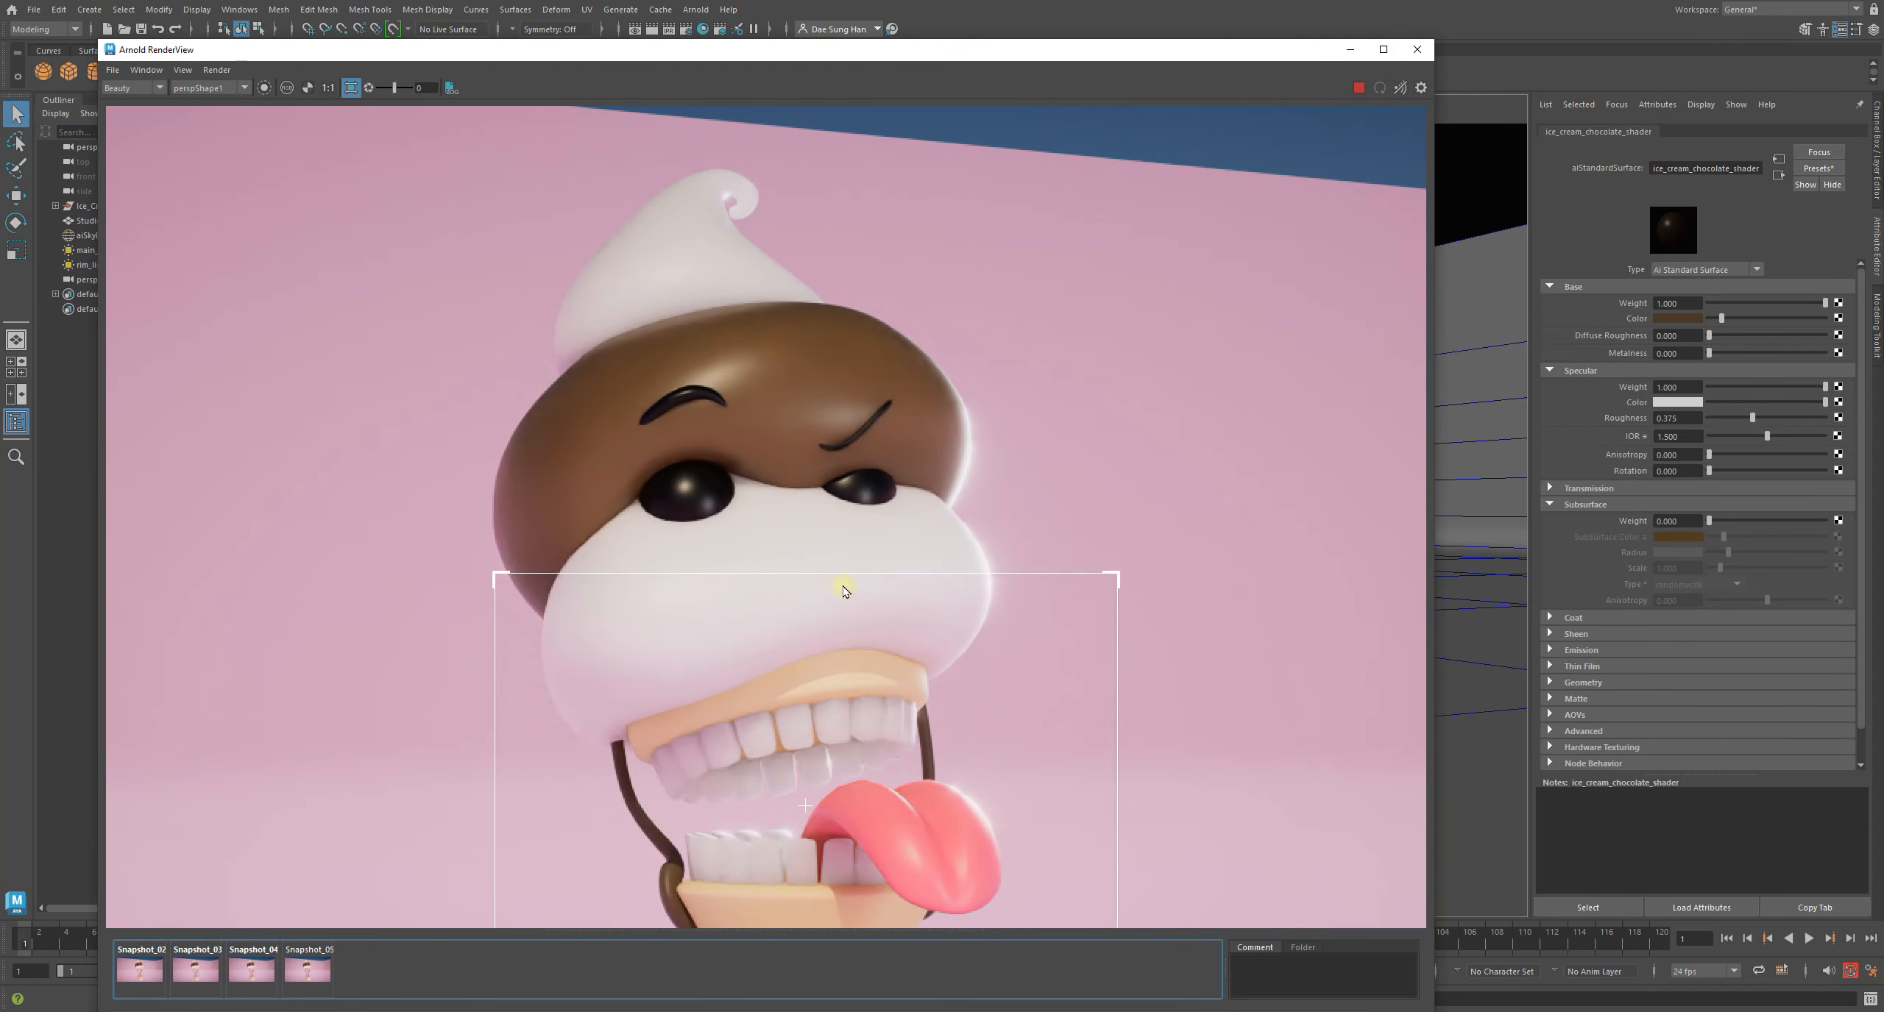
pyautogui.keyDown('ctrl'); pyautogui.click(835, 579); pyautogui.keyUp('ctrl')
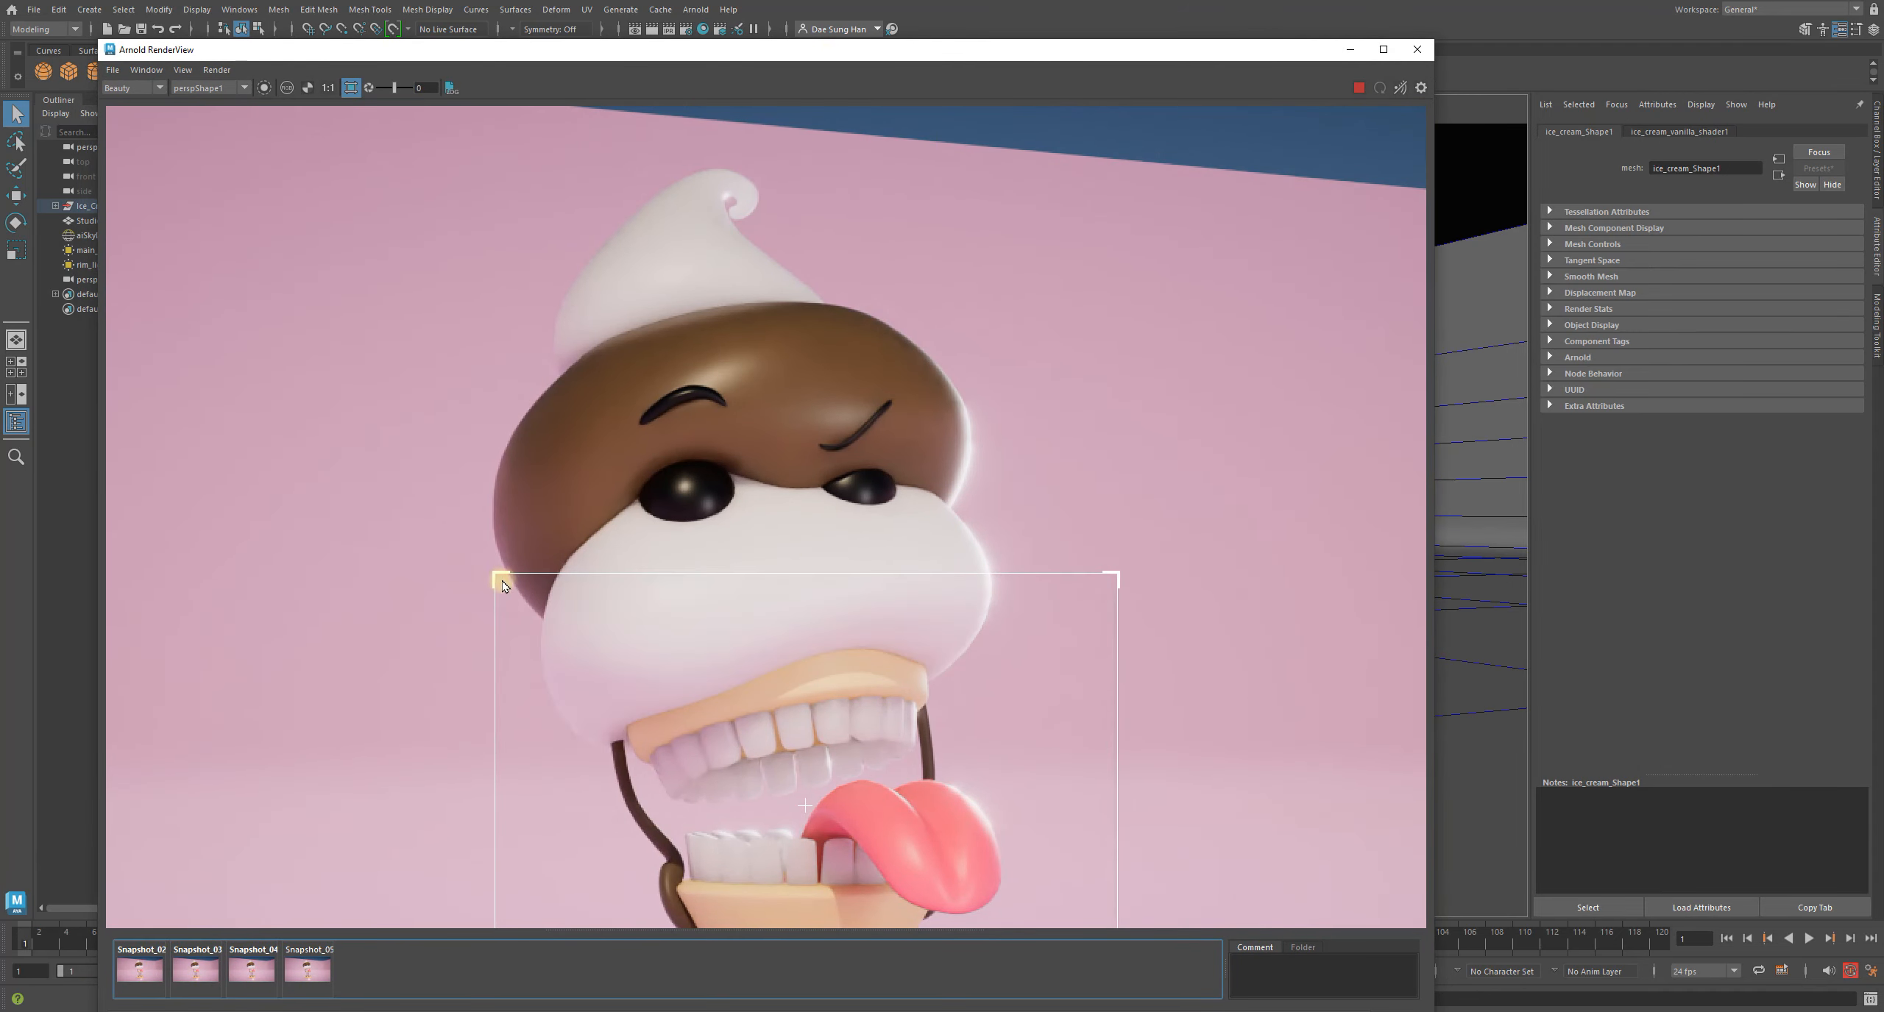
# Resize the render crop region so it frames the character's chocolate top, eyes and vanilla face
pyautogui.moveTo(503, 581); pyautogui.dragTo(432, 145)
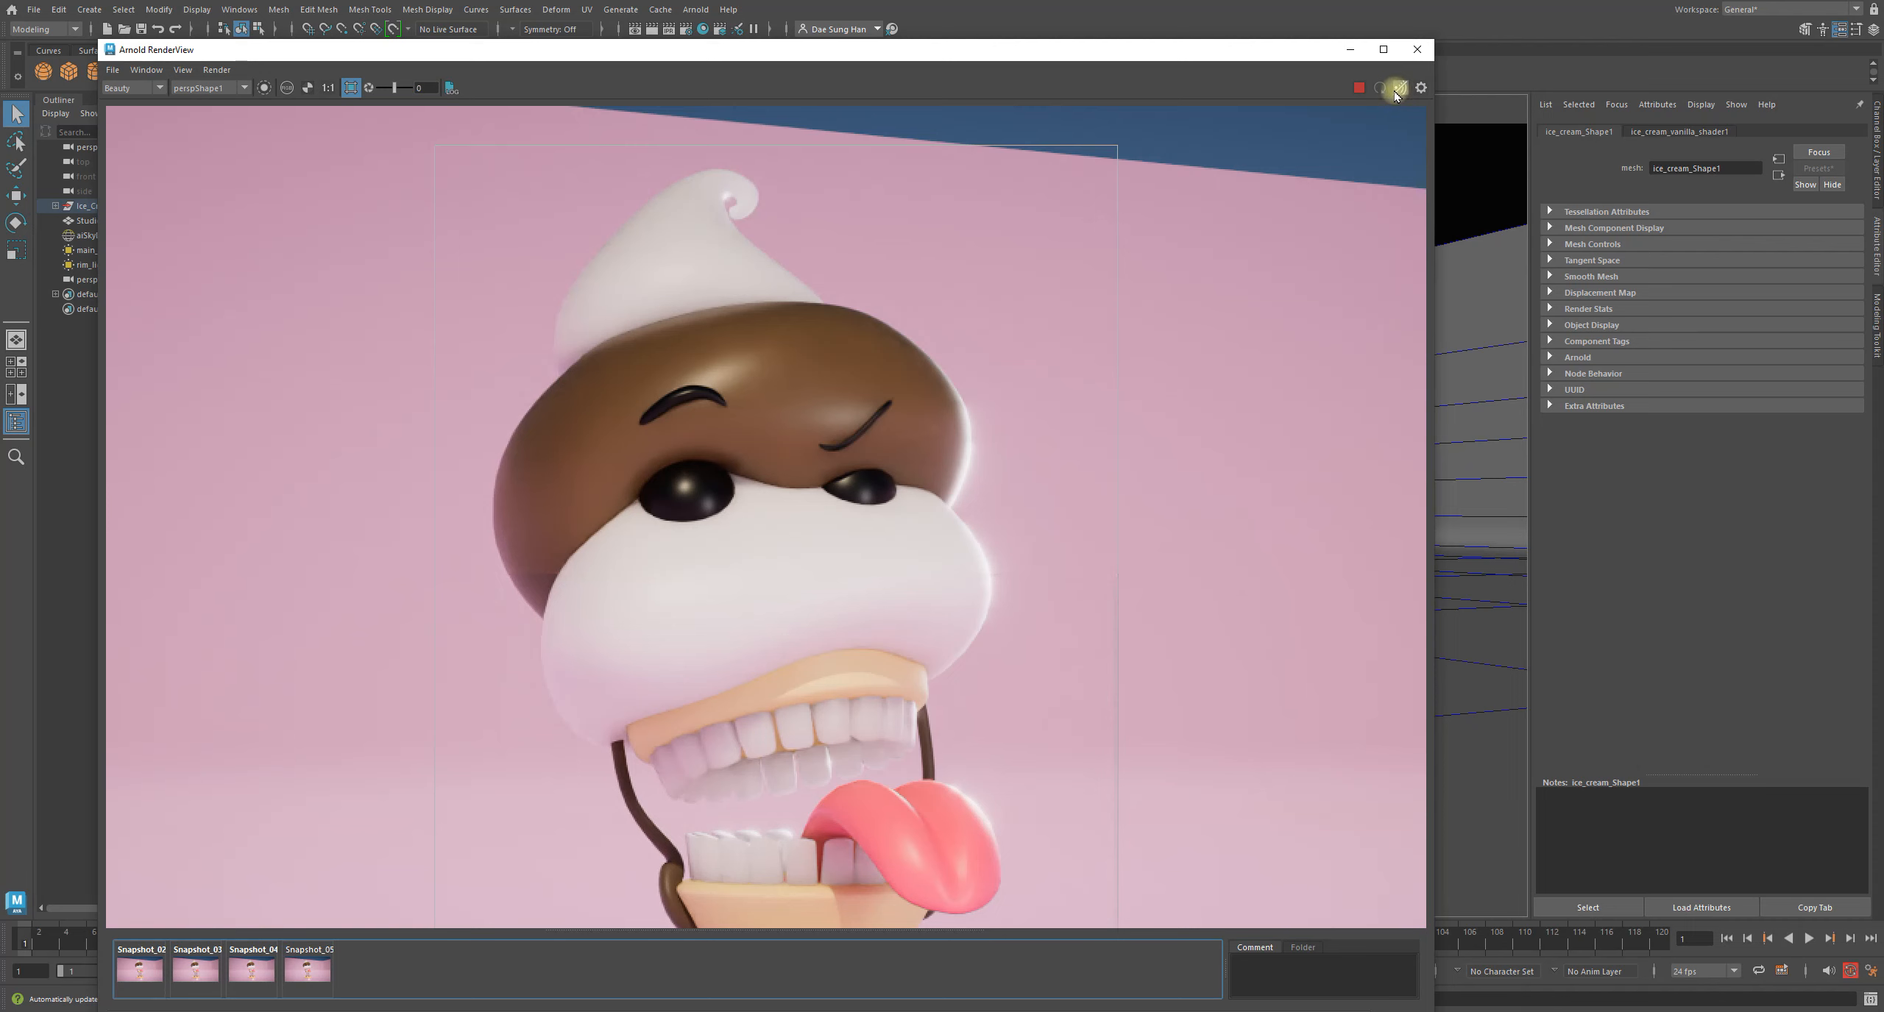
pyautogui.press('Tab')
pyautogui.scroll(-2, 1126, 320)
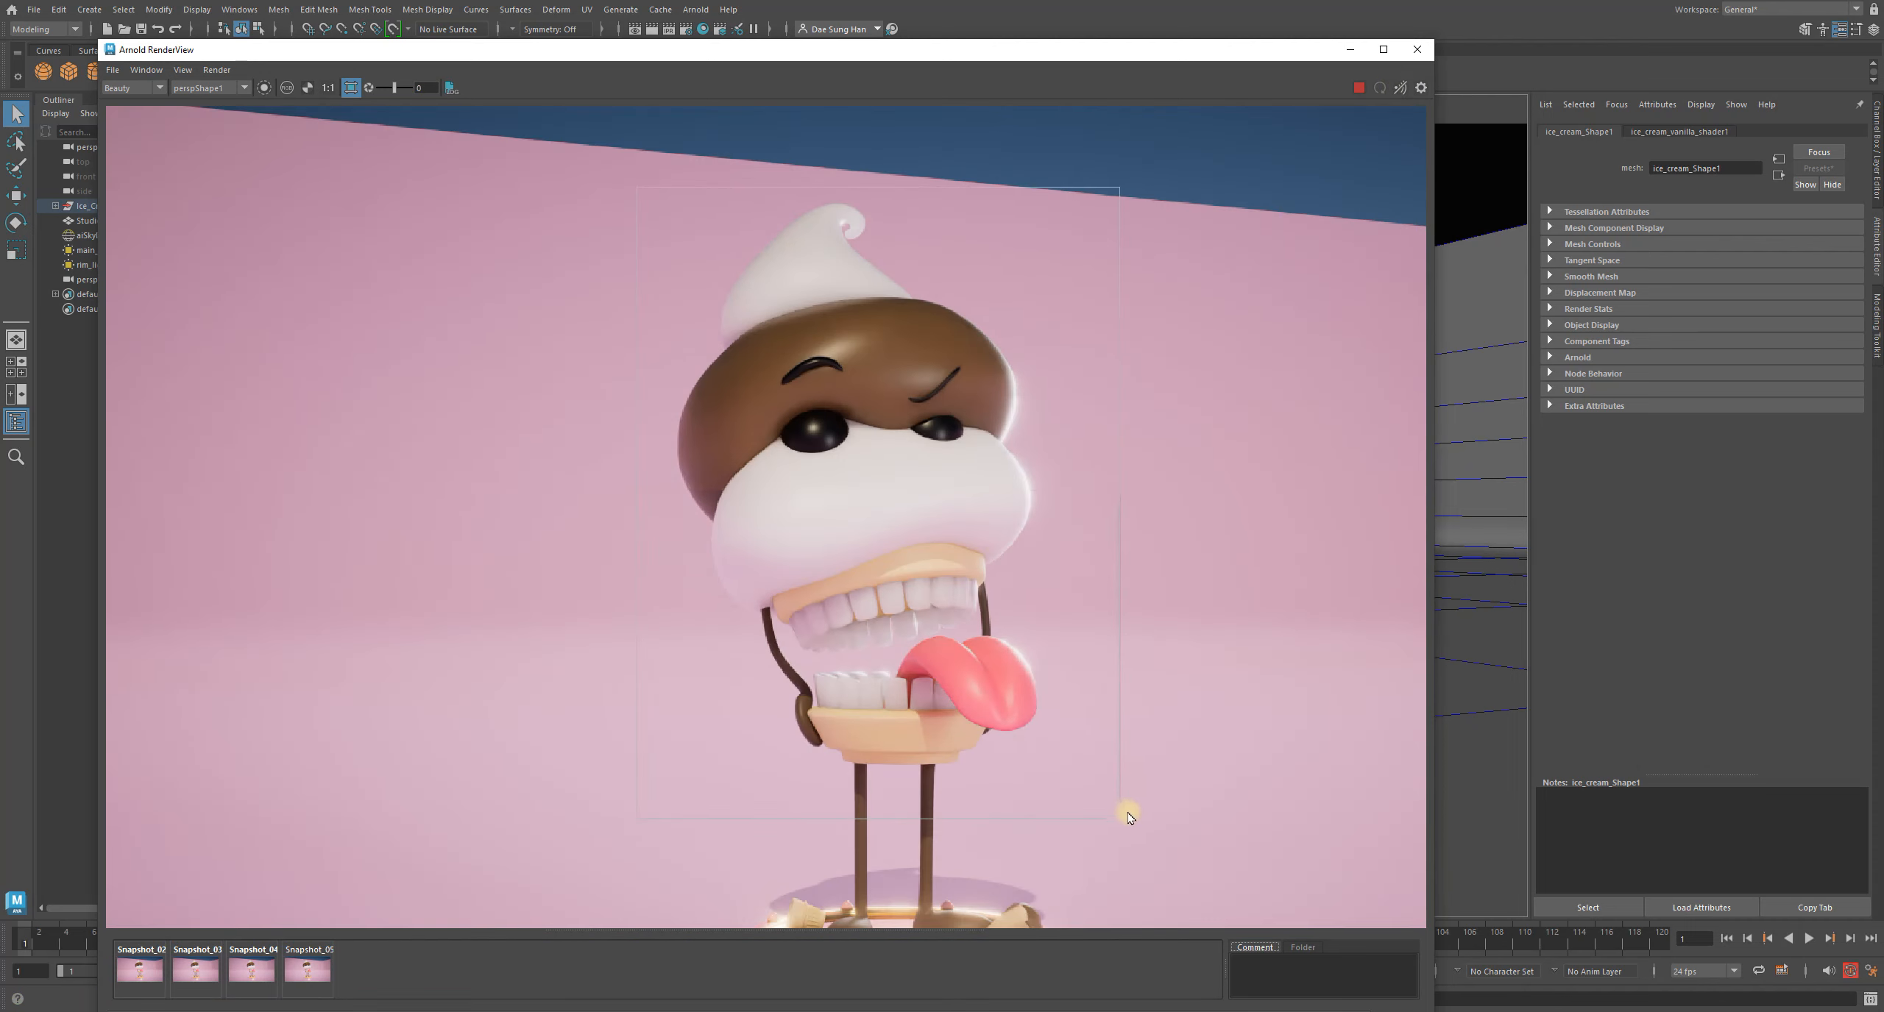
pyautogui.moveTo(1123, 823); pyautogui.dragTo(1097, 627)
pyautogui.scroll(2, 846, 478)
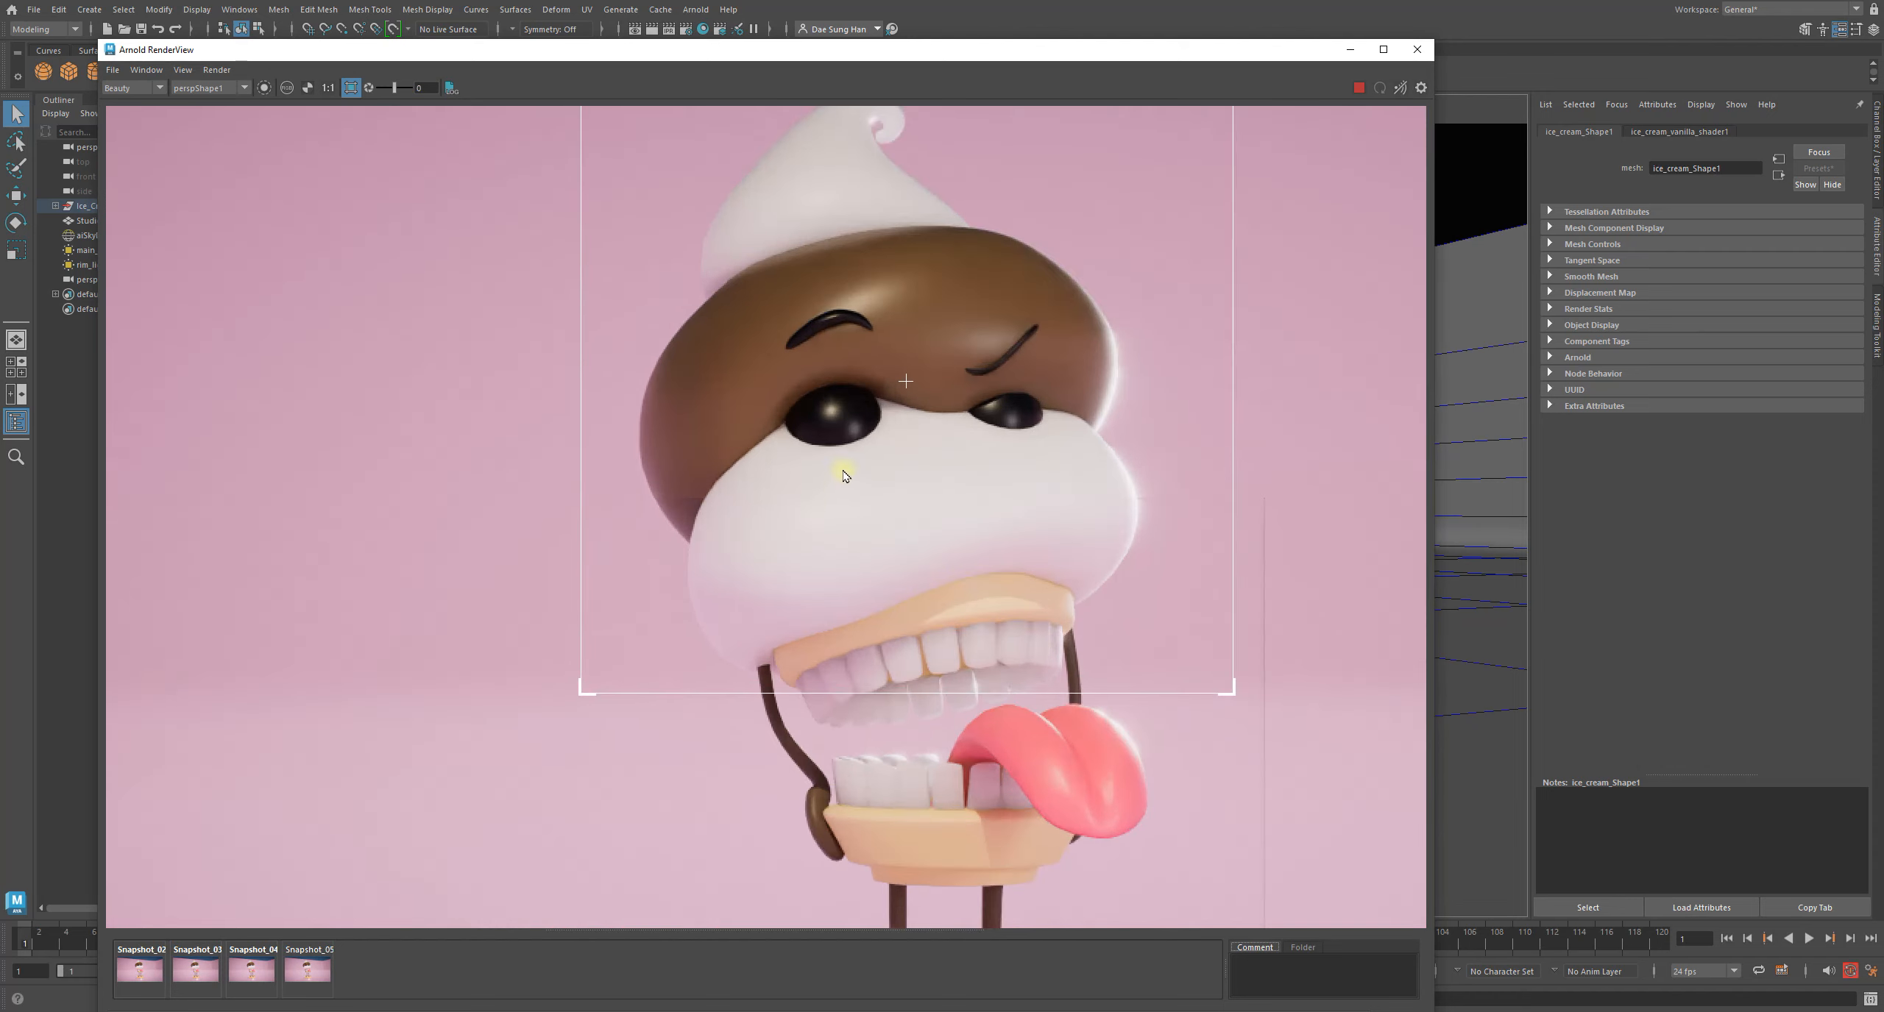
pyautogui.moveTo(963, 370); pyautogui.dragTo(792, 530, button='middle')
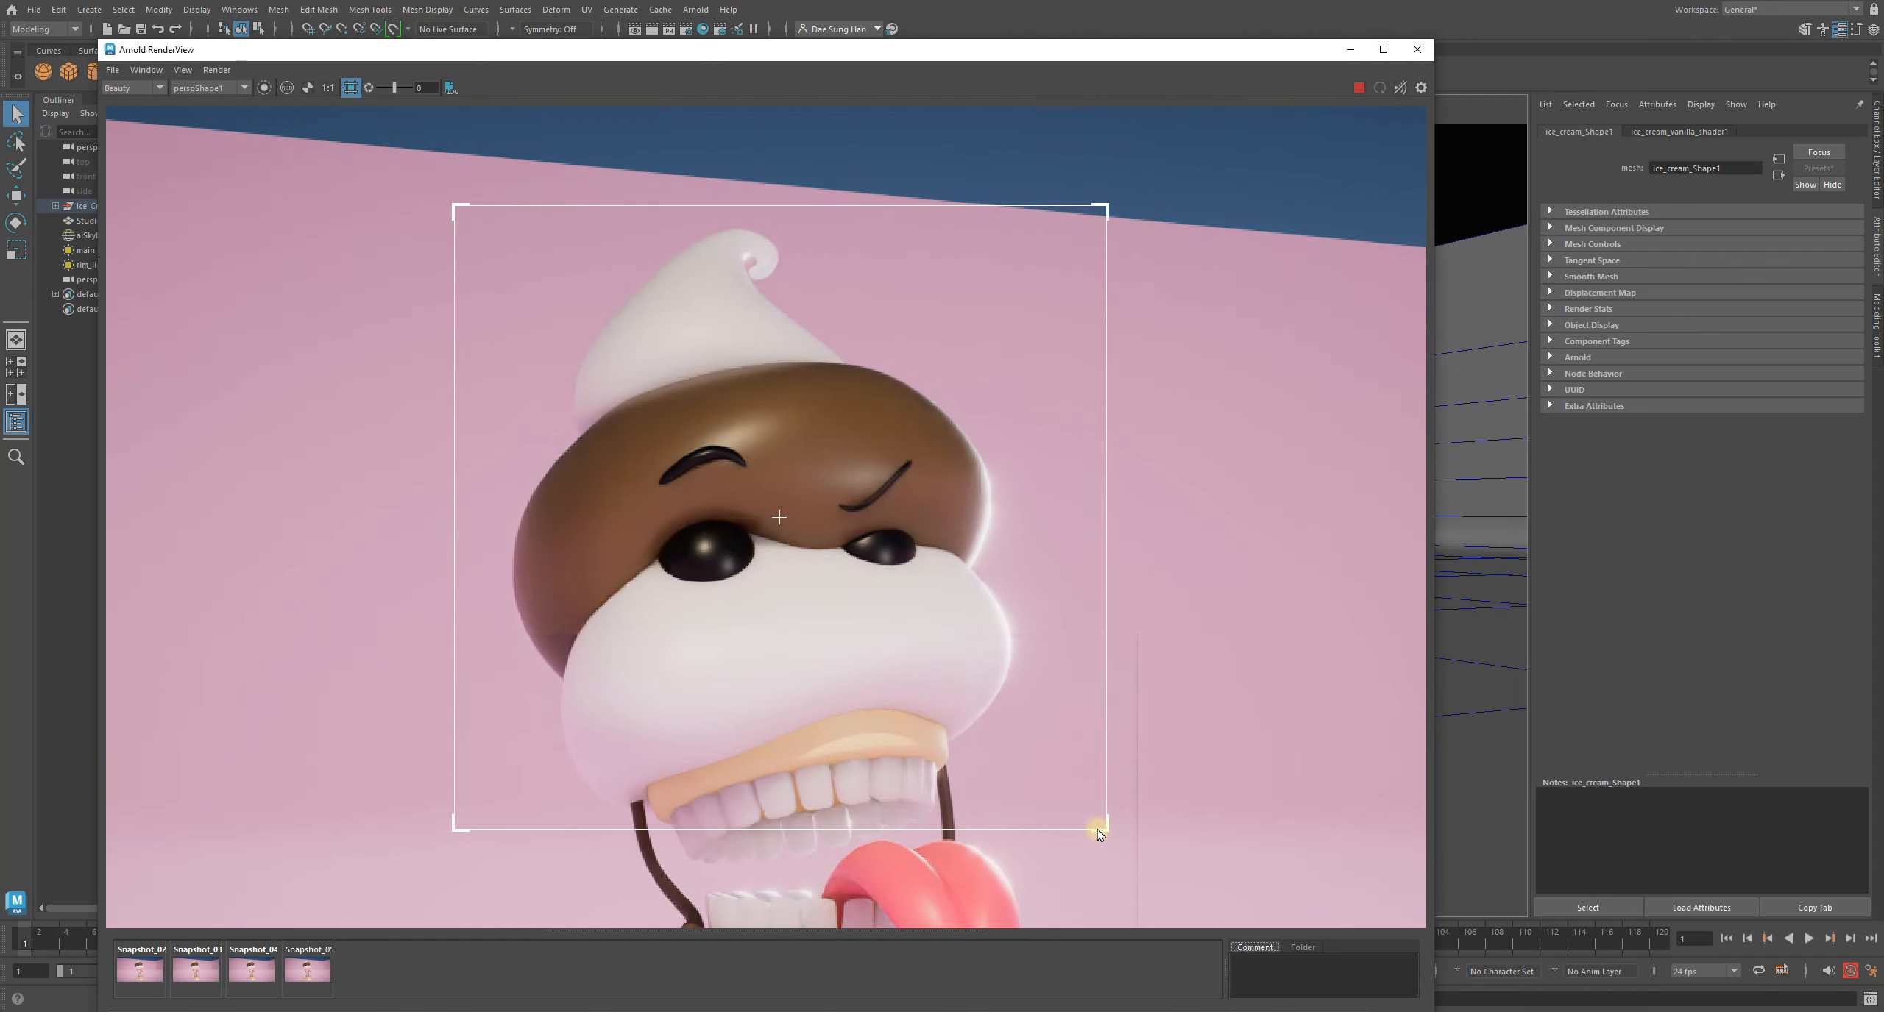
pyautogui.moveTo(1104, 838); pyautogui.dragTo(1041, 729)
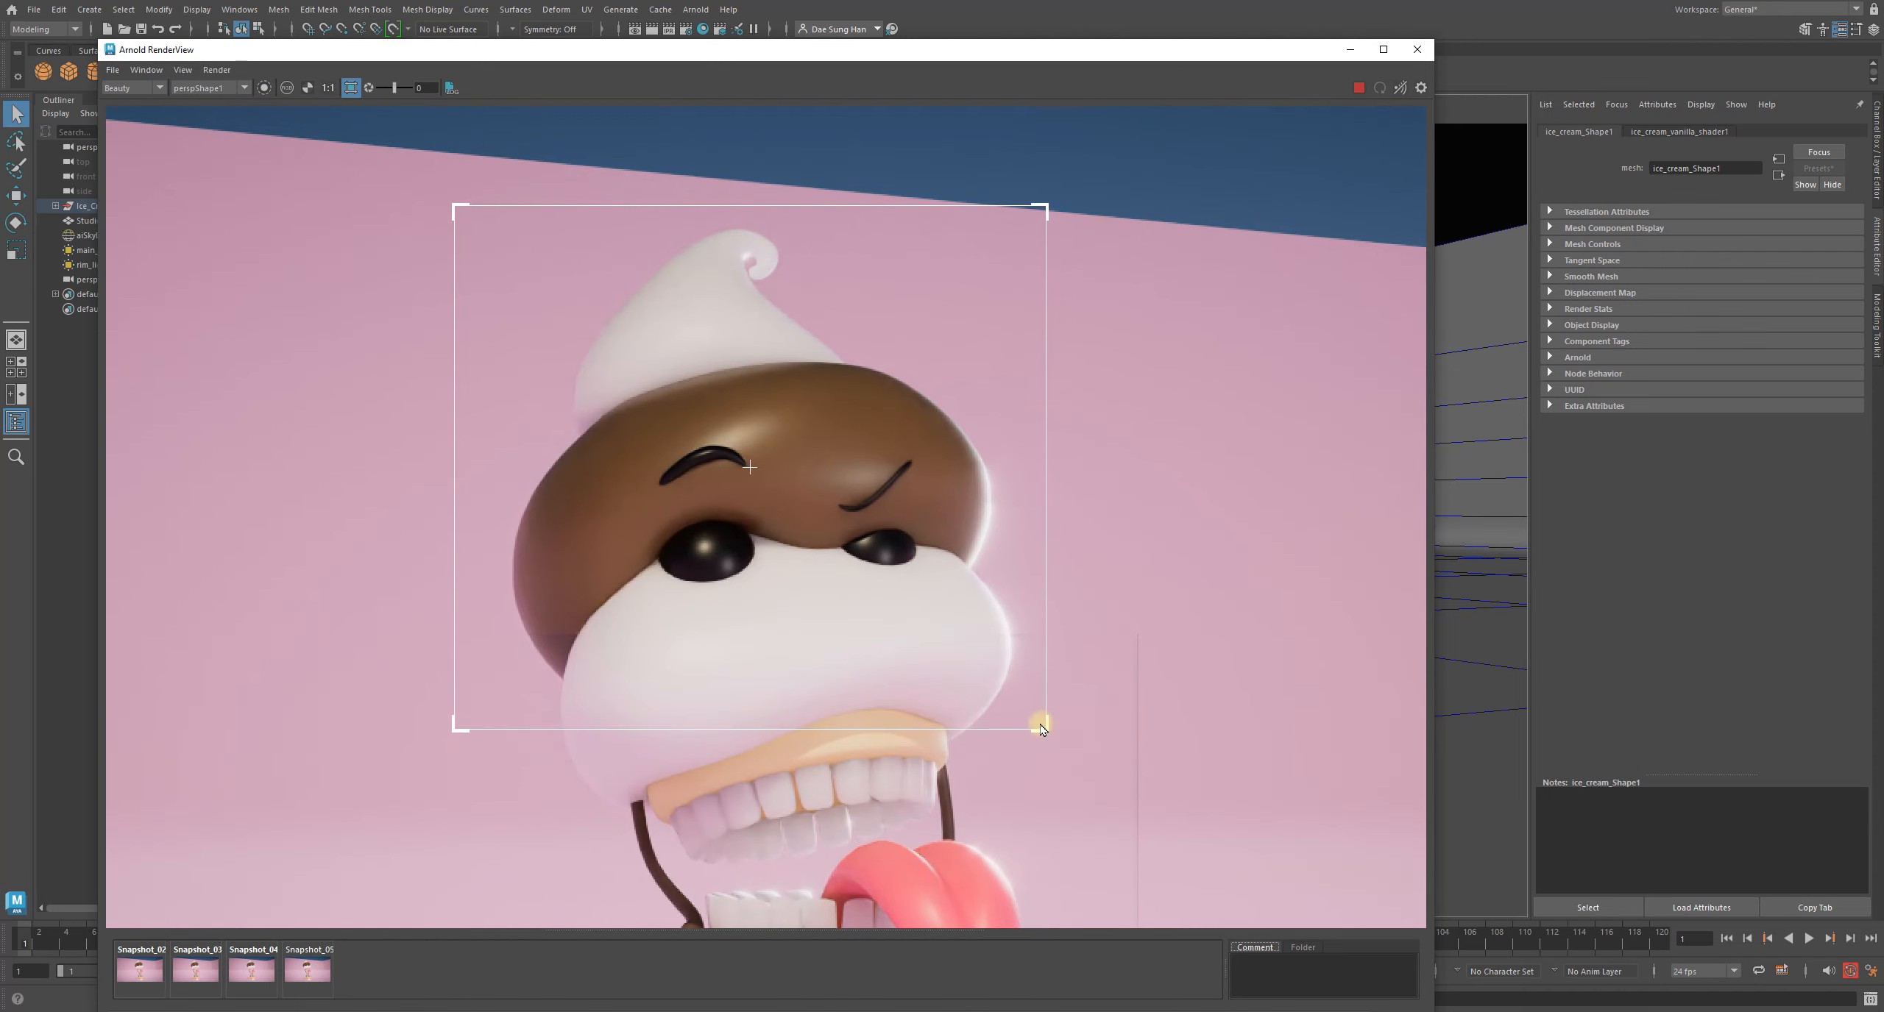
pyautogui.moveTo(453, 210); pyautogui.dragTo(369, 348)
pyautogui.moveTo(421, 337); pyautogui.dragTo(425, 299)
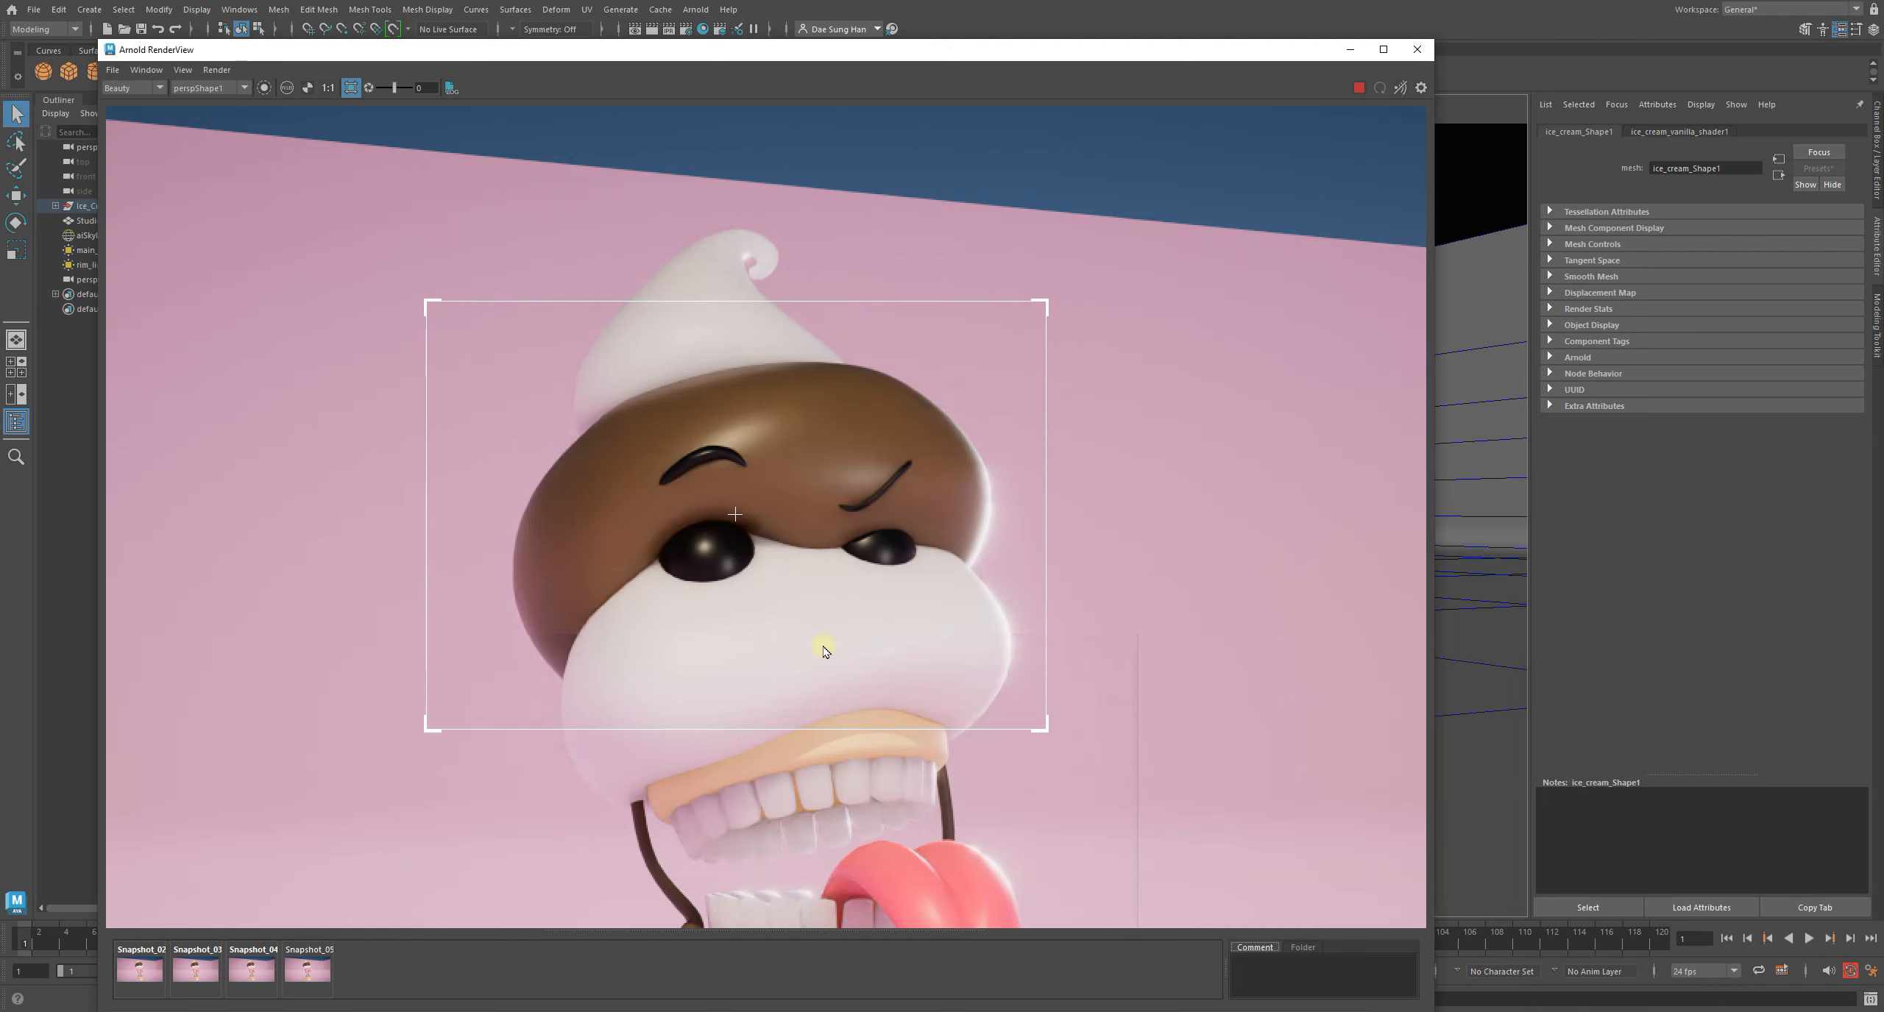
pyautogui.moveTo(883, 50); pyautogui.dragTo(907, 33)
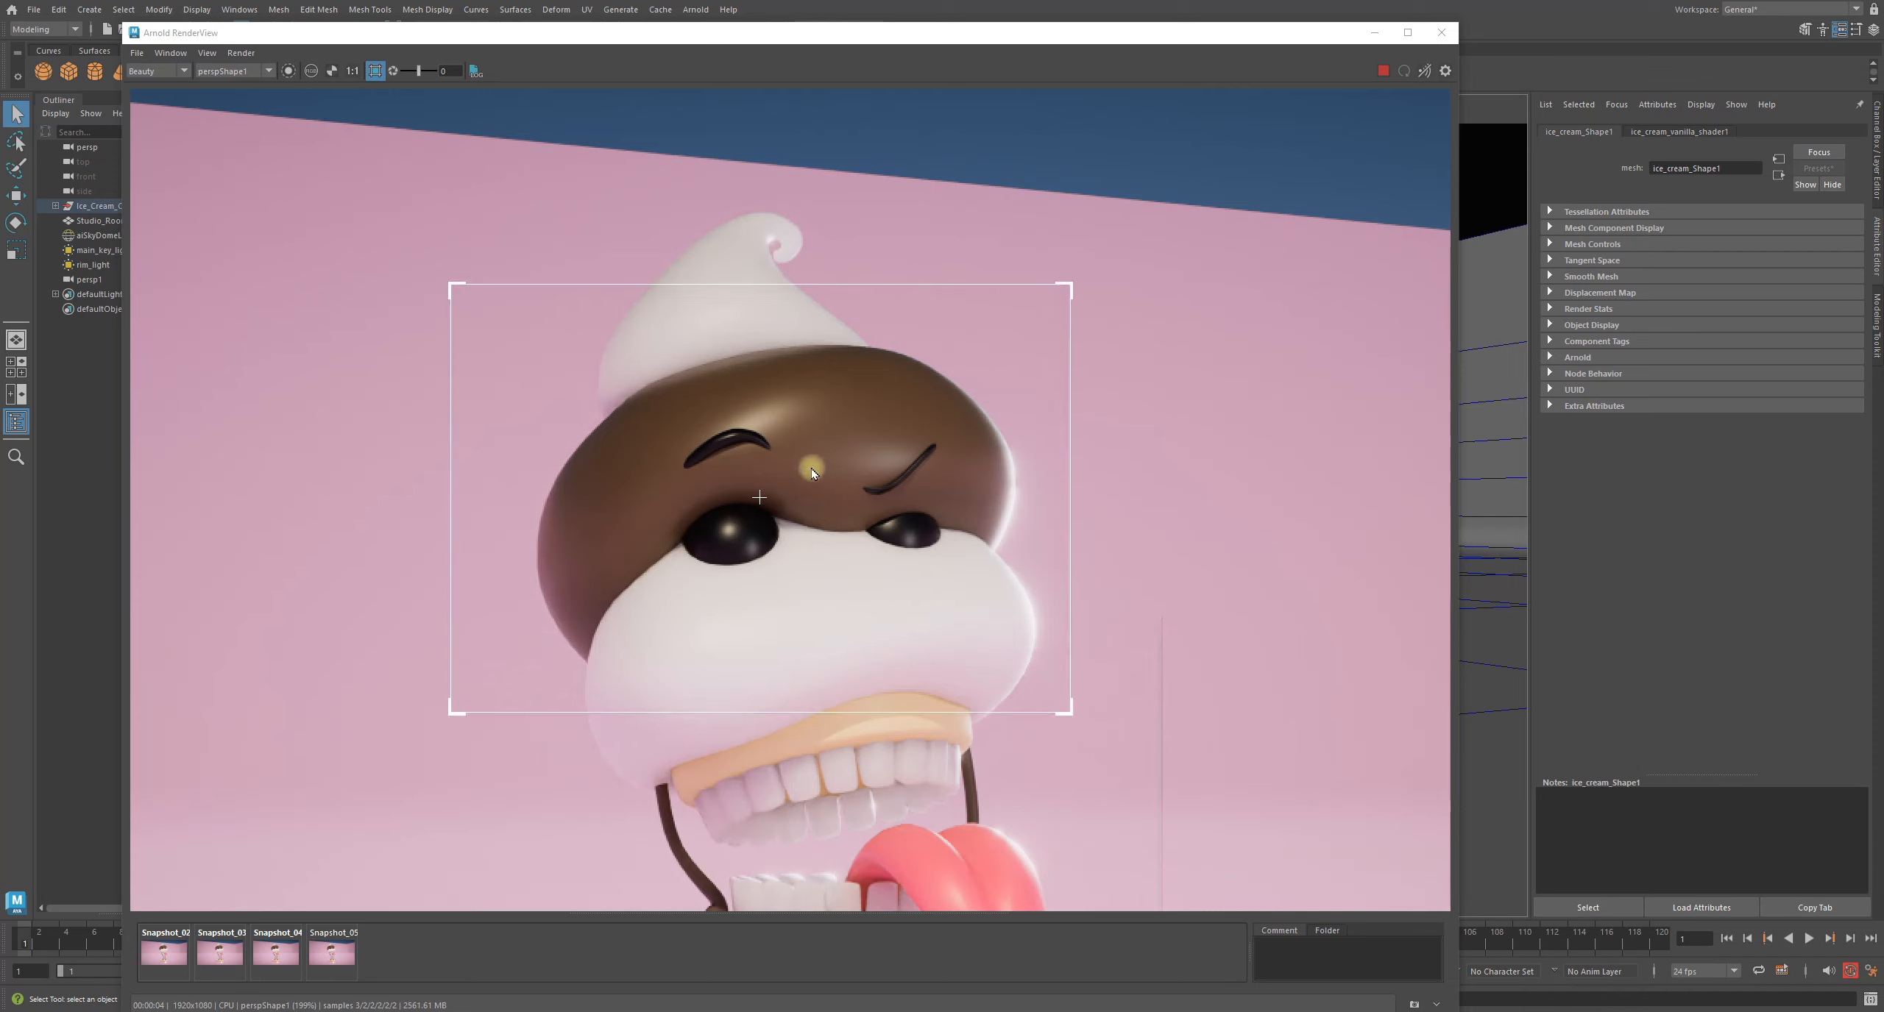
# Check the chocolate in Snapshot_05 against the live render, and store the render without chocolate subsurface as a snapshot
pyautogui.click(331, 955)
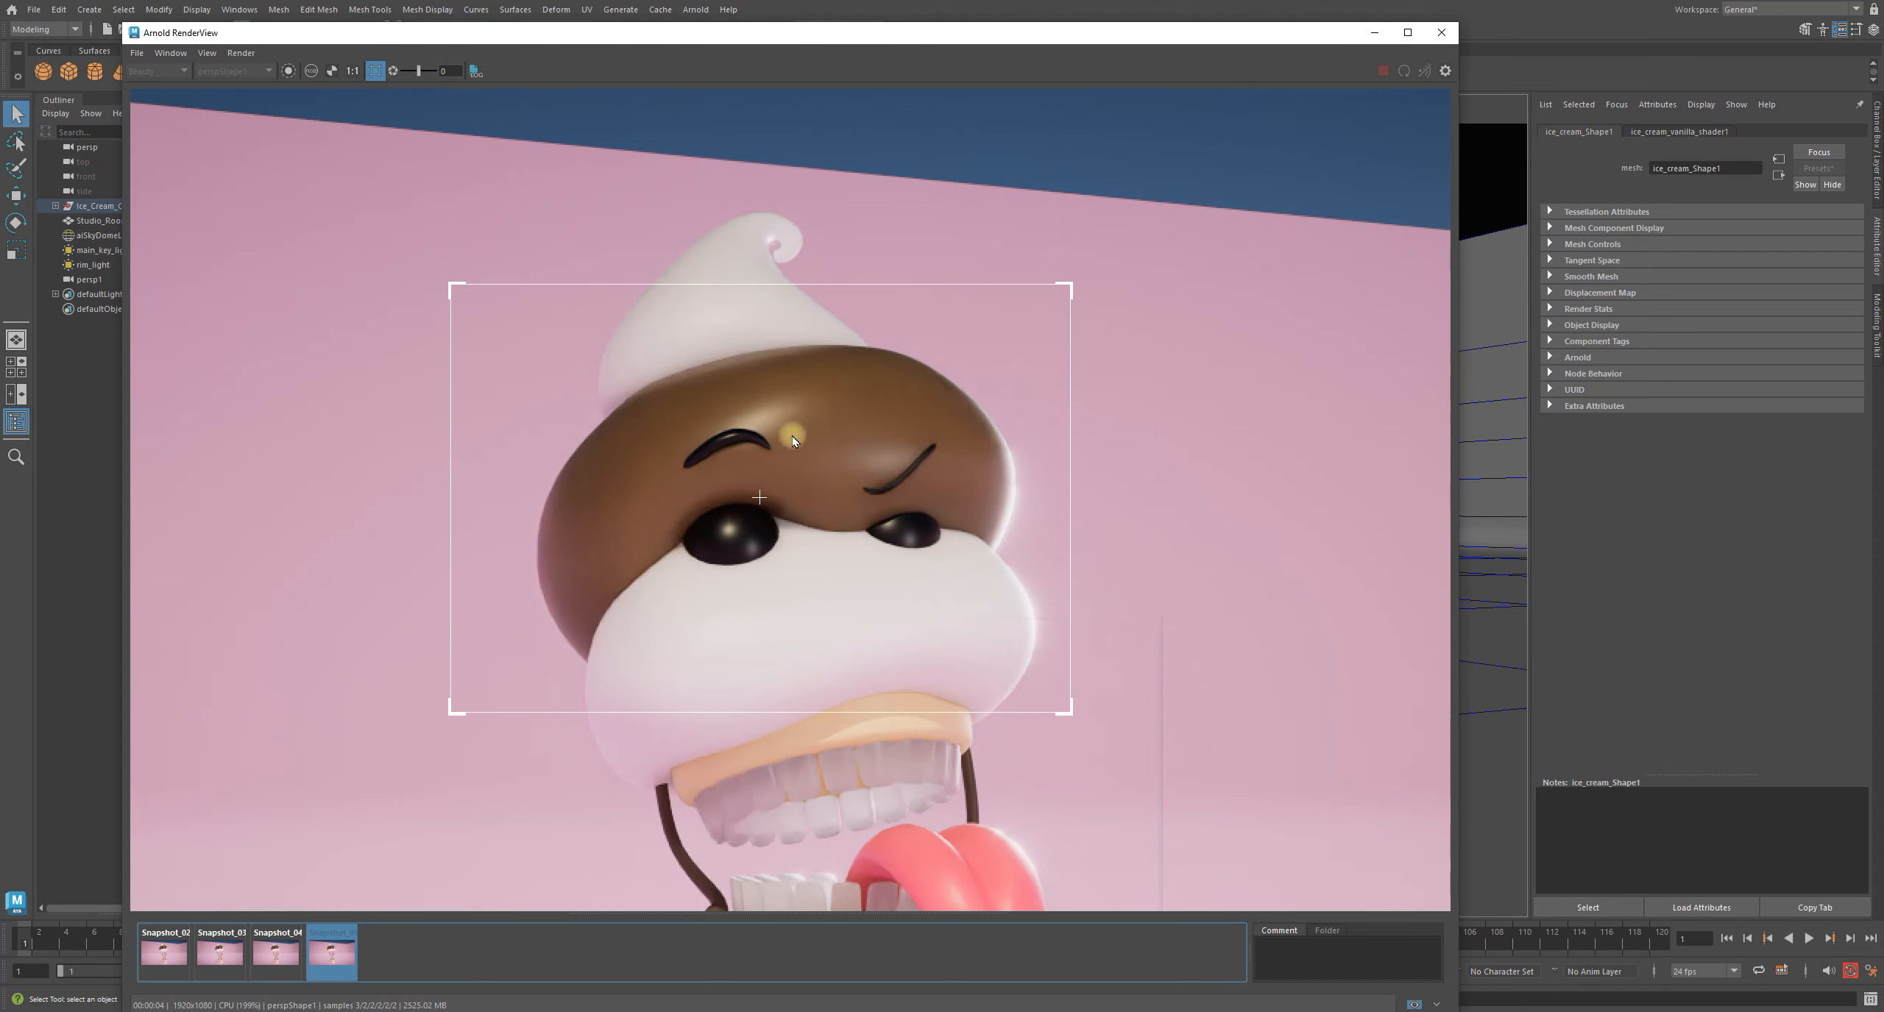
pyautogui.click(331, 955)
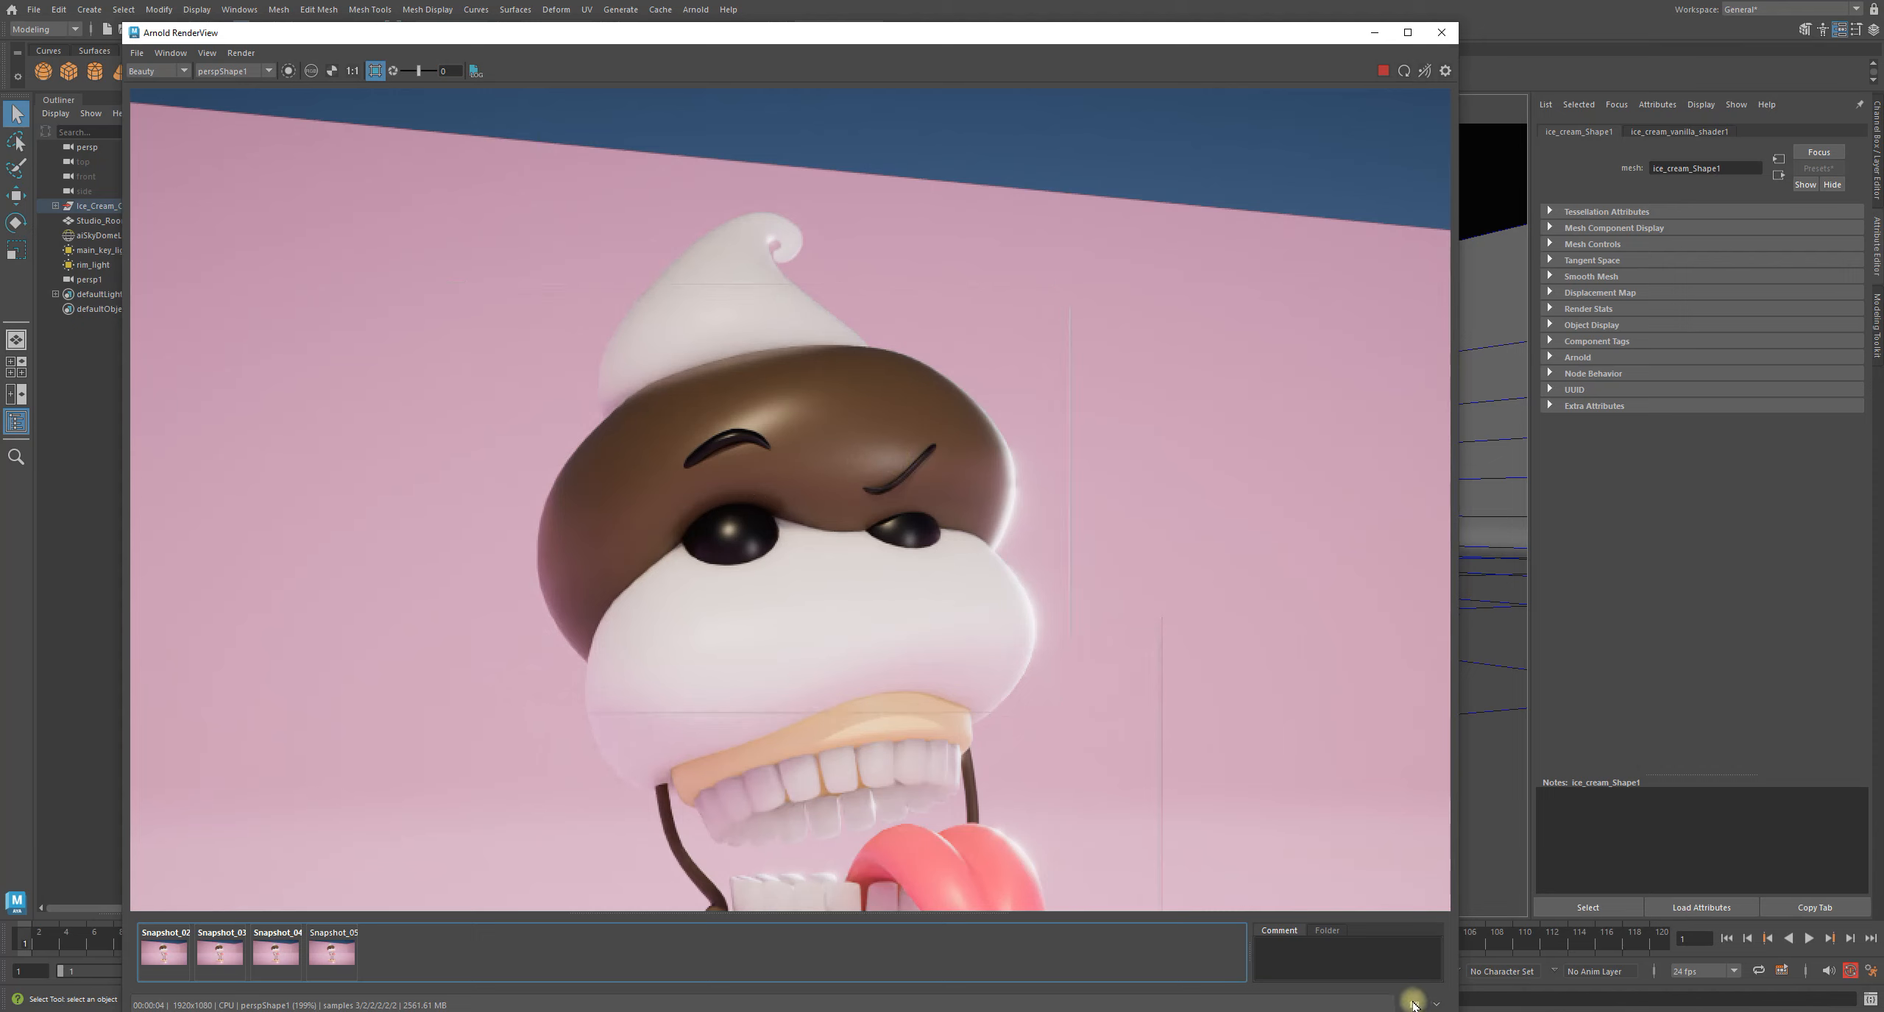
pyautogui.click(1414, 1005)
# Compare the chocolate ice cream in Snapshot_05 and Snapshot_06 to examine the effect of removing its subsurface
pyautogui.click(332, 954)
pyautogui.click(394, 957)
pyautogui.click(321, 950)
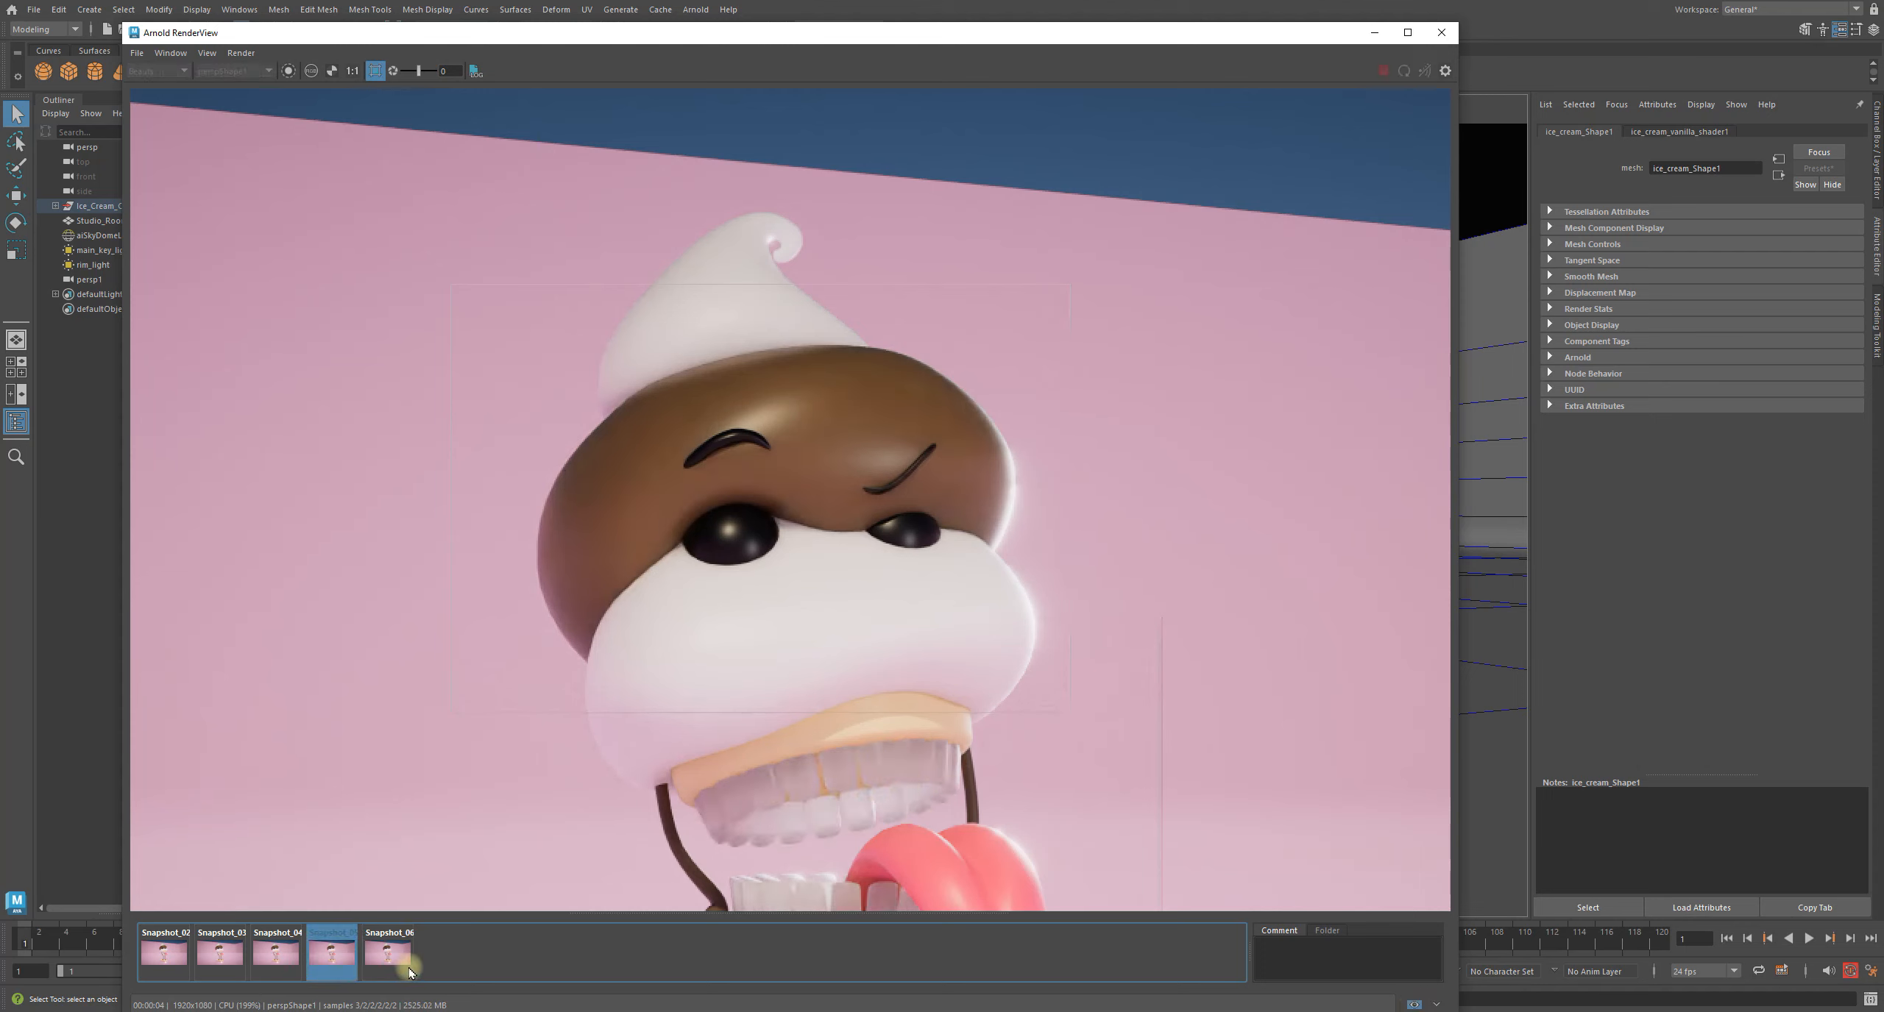
pyautogui.click(384, 951)
pyautogui.click(356, 946)
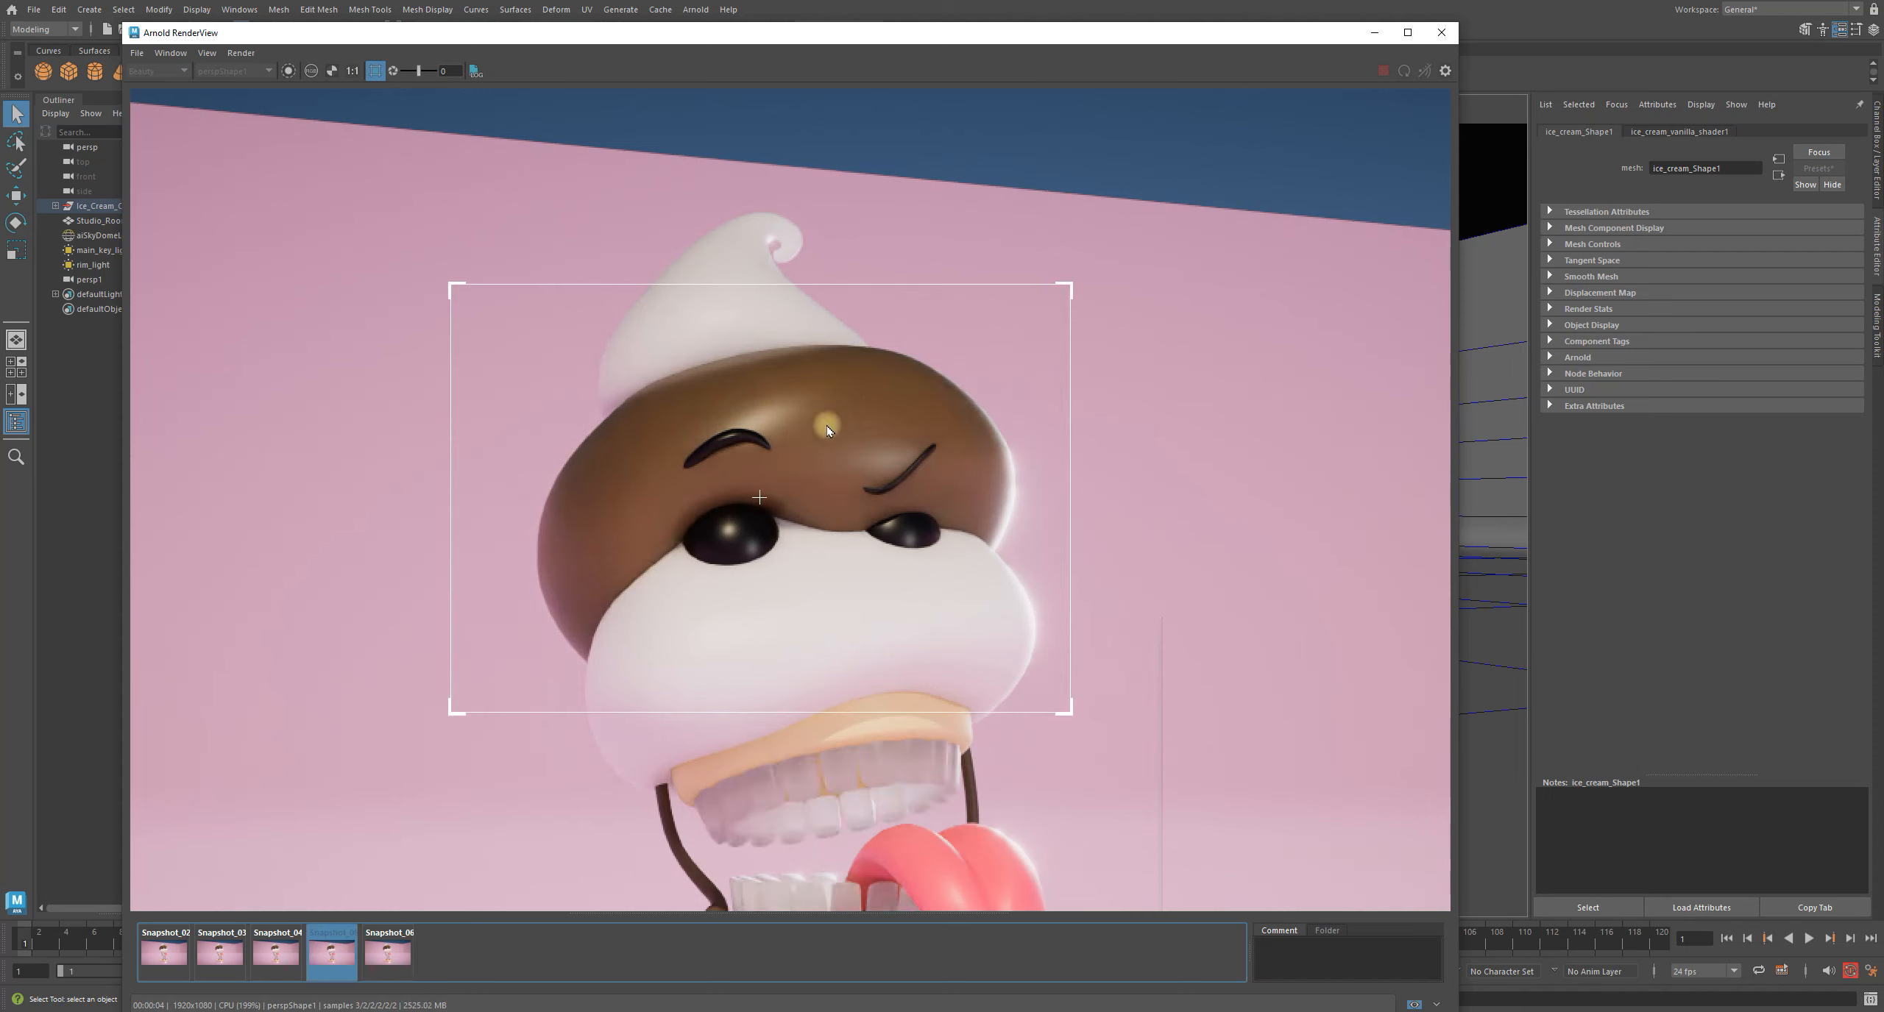
pyautogui.click(391, 957)
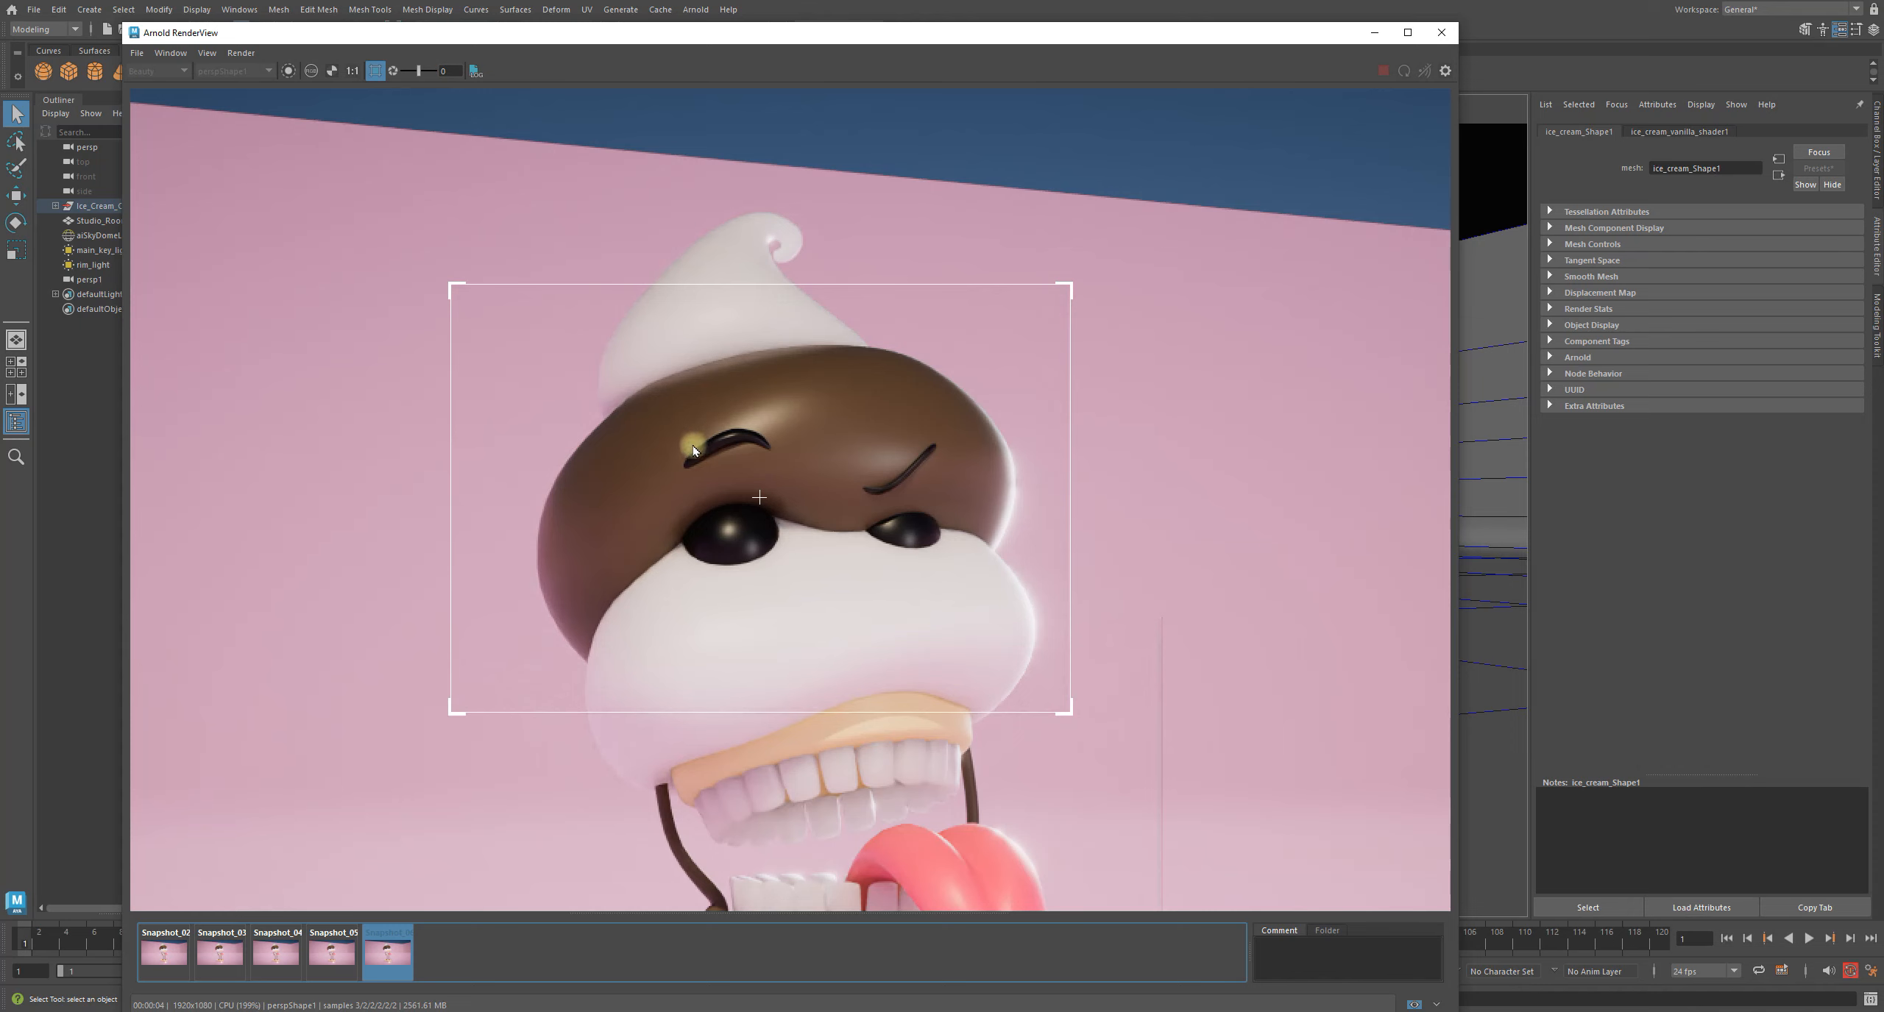
pyautogui.click(333, 952)
pyautogui.click(386, 952)
pyautogui.click(321, 953)
pyautogui.click(387, 952)
pyautogui.click(335, 962)
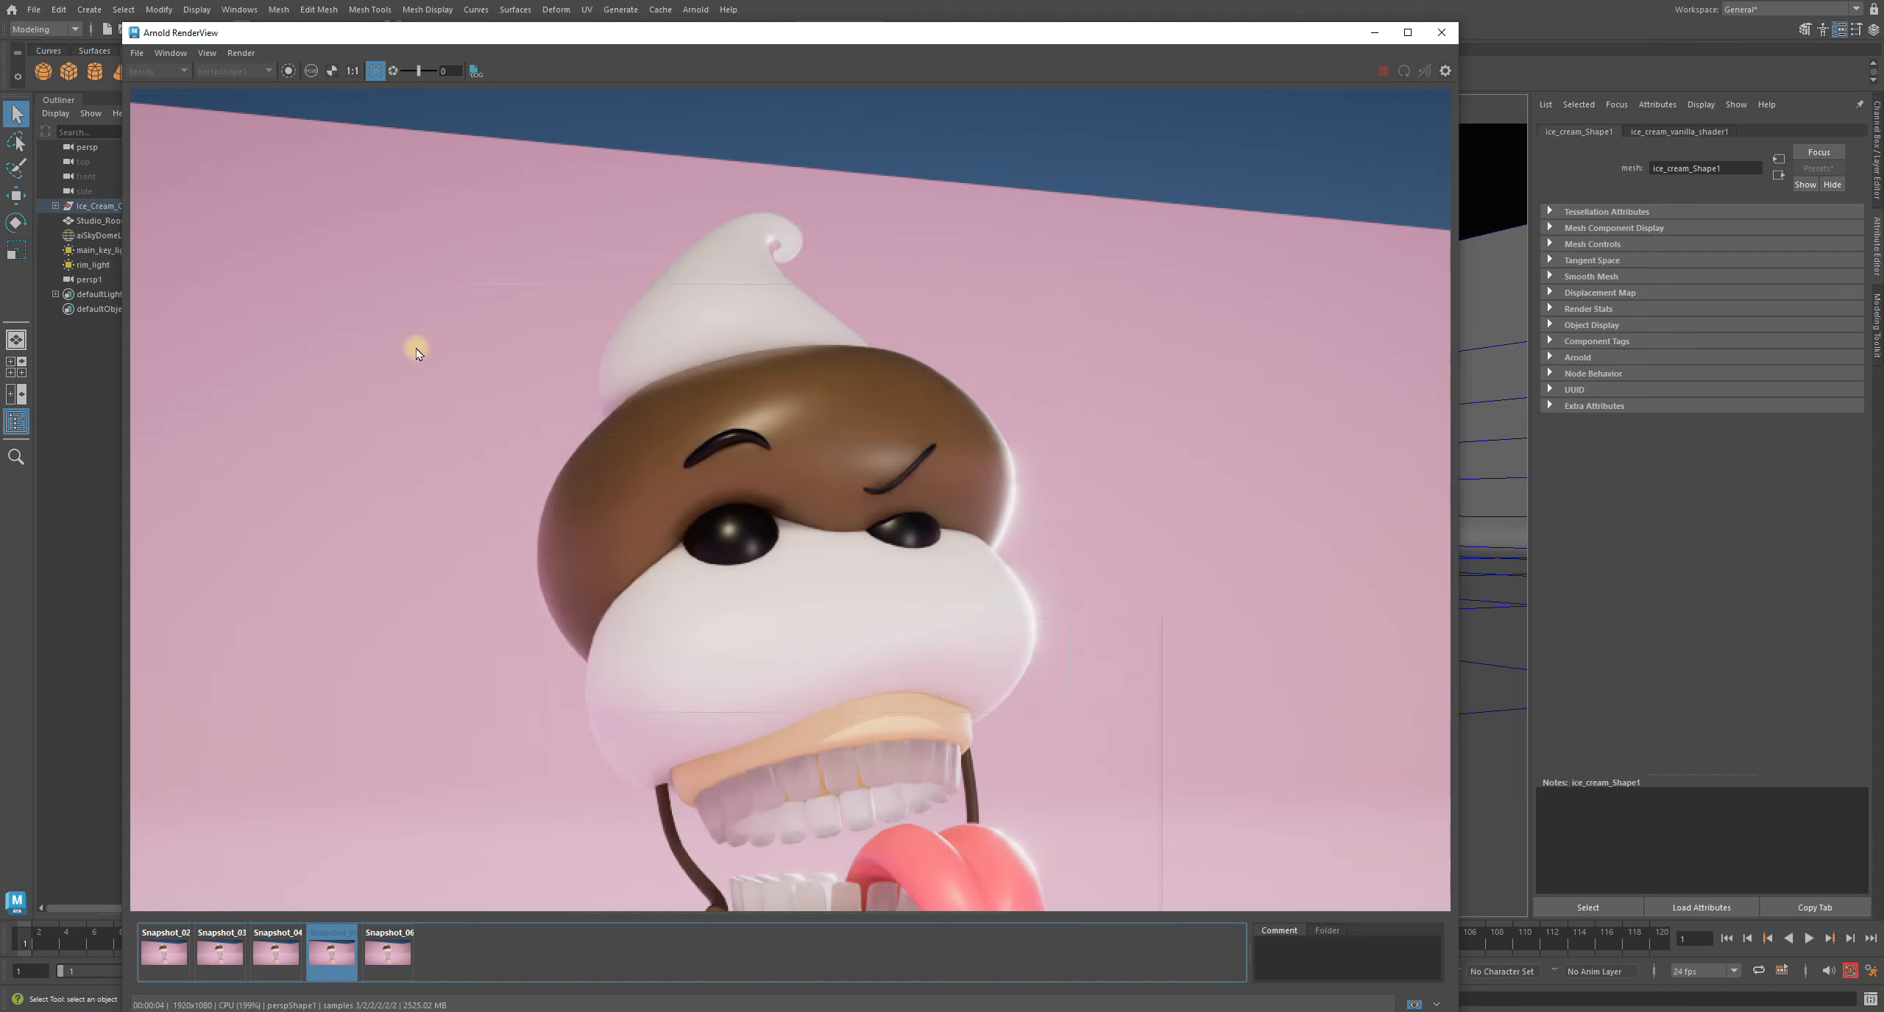
pyautogui.click(394, 952)
pyautogui.click(346, 953)
pyautogui.click(388, 953)
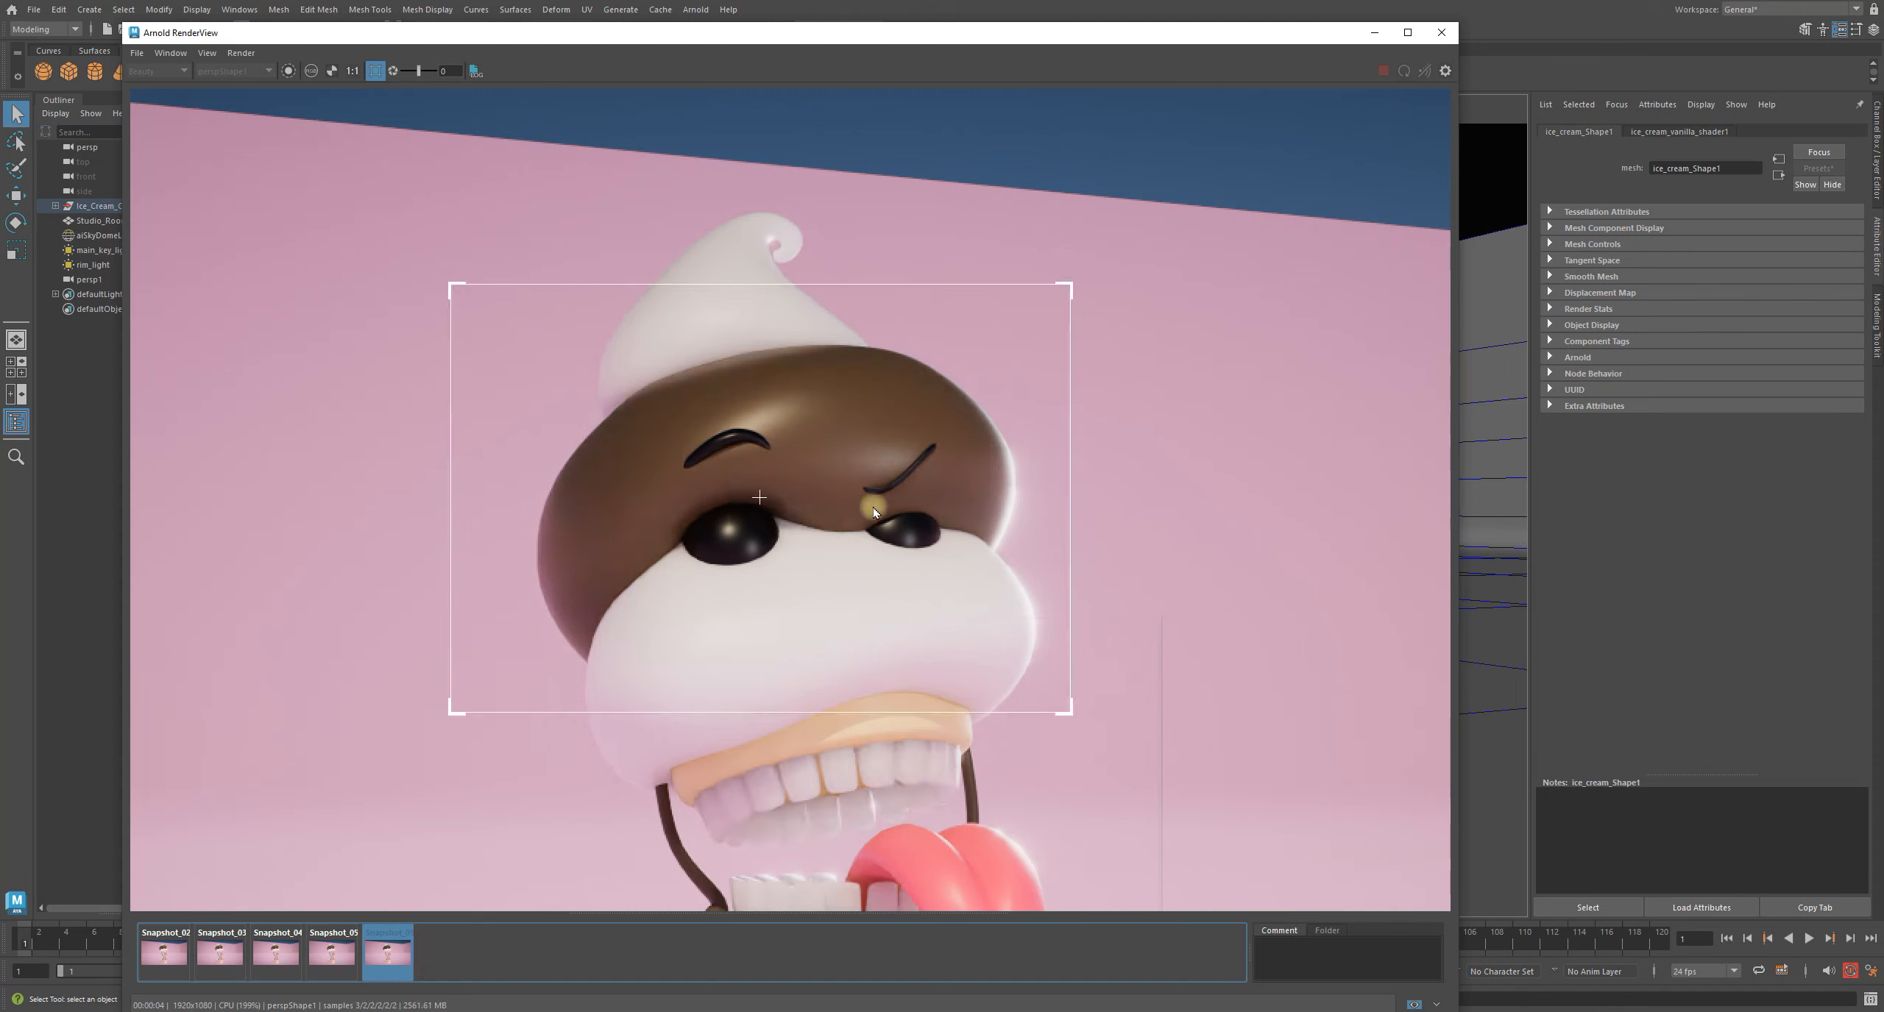
pyautogui.click(327, 950)
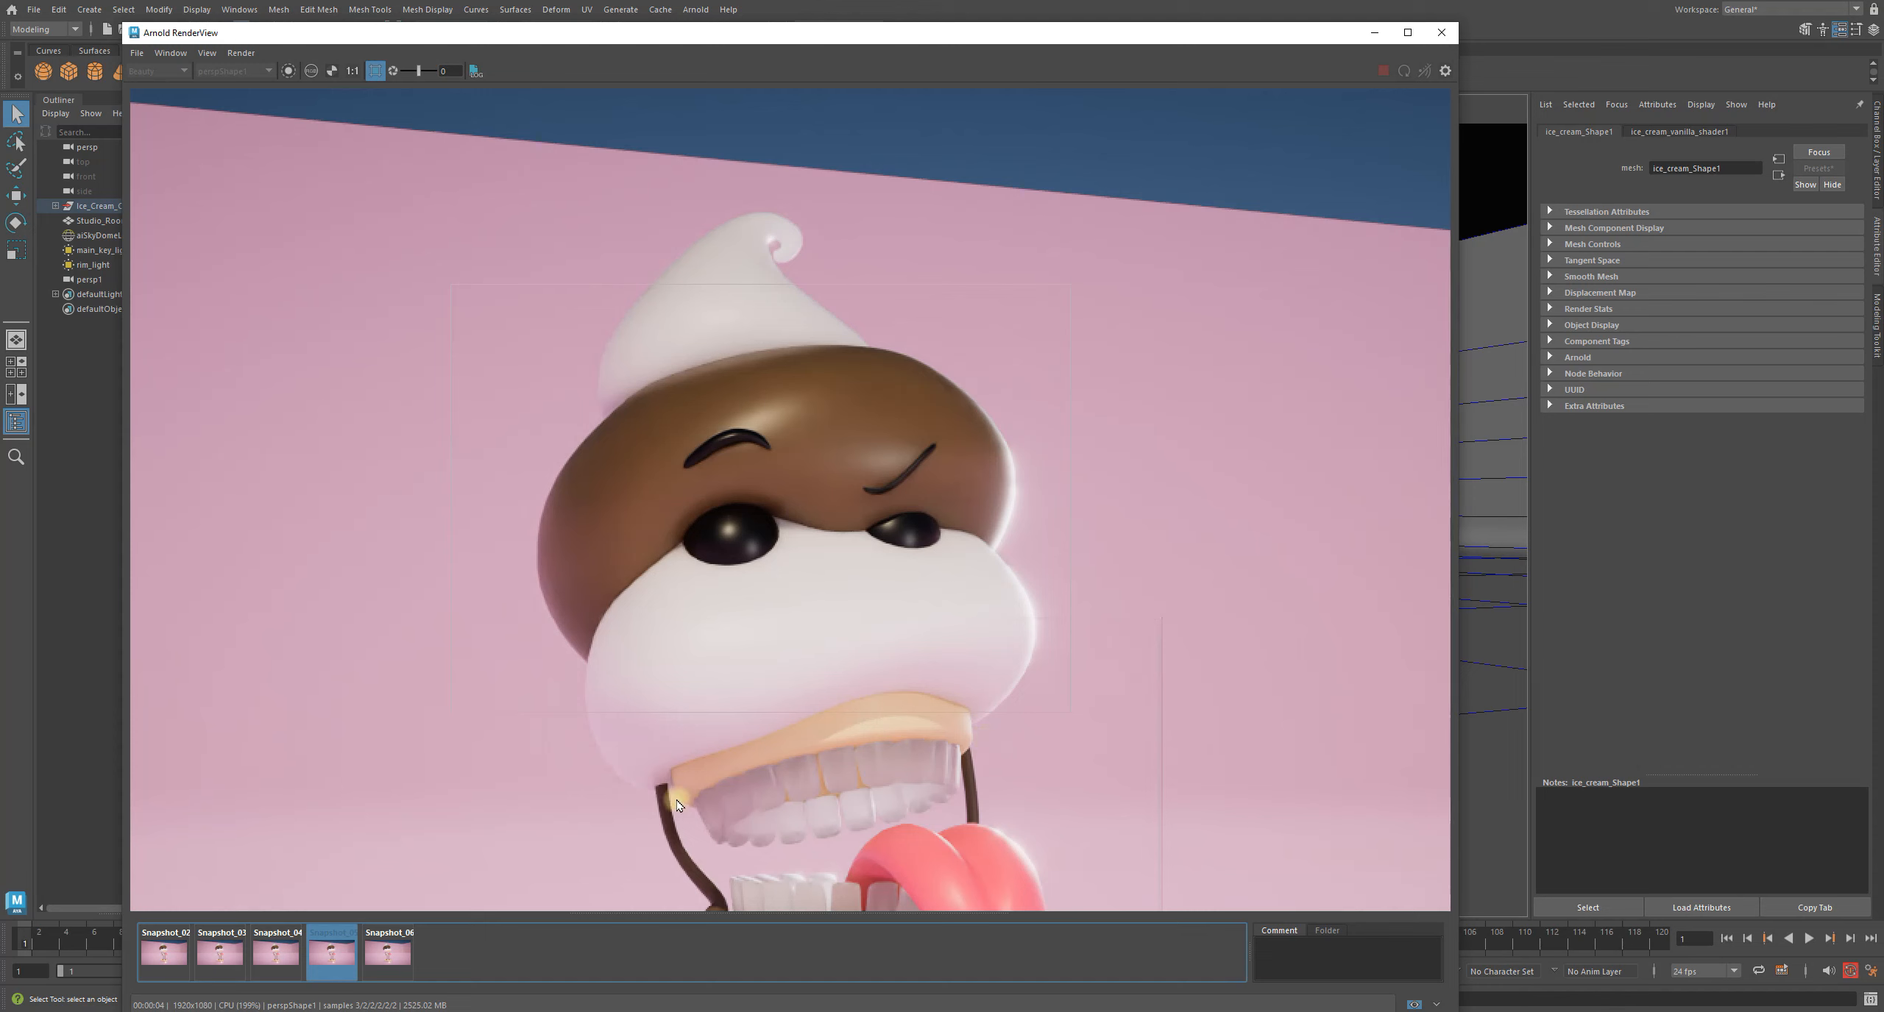
# Return from Snapshot_05 to the live render and resize the crop region to frame the eyes, vanilla face and upper teeth
pyautogui.click(332, 953)
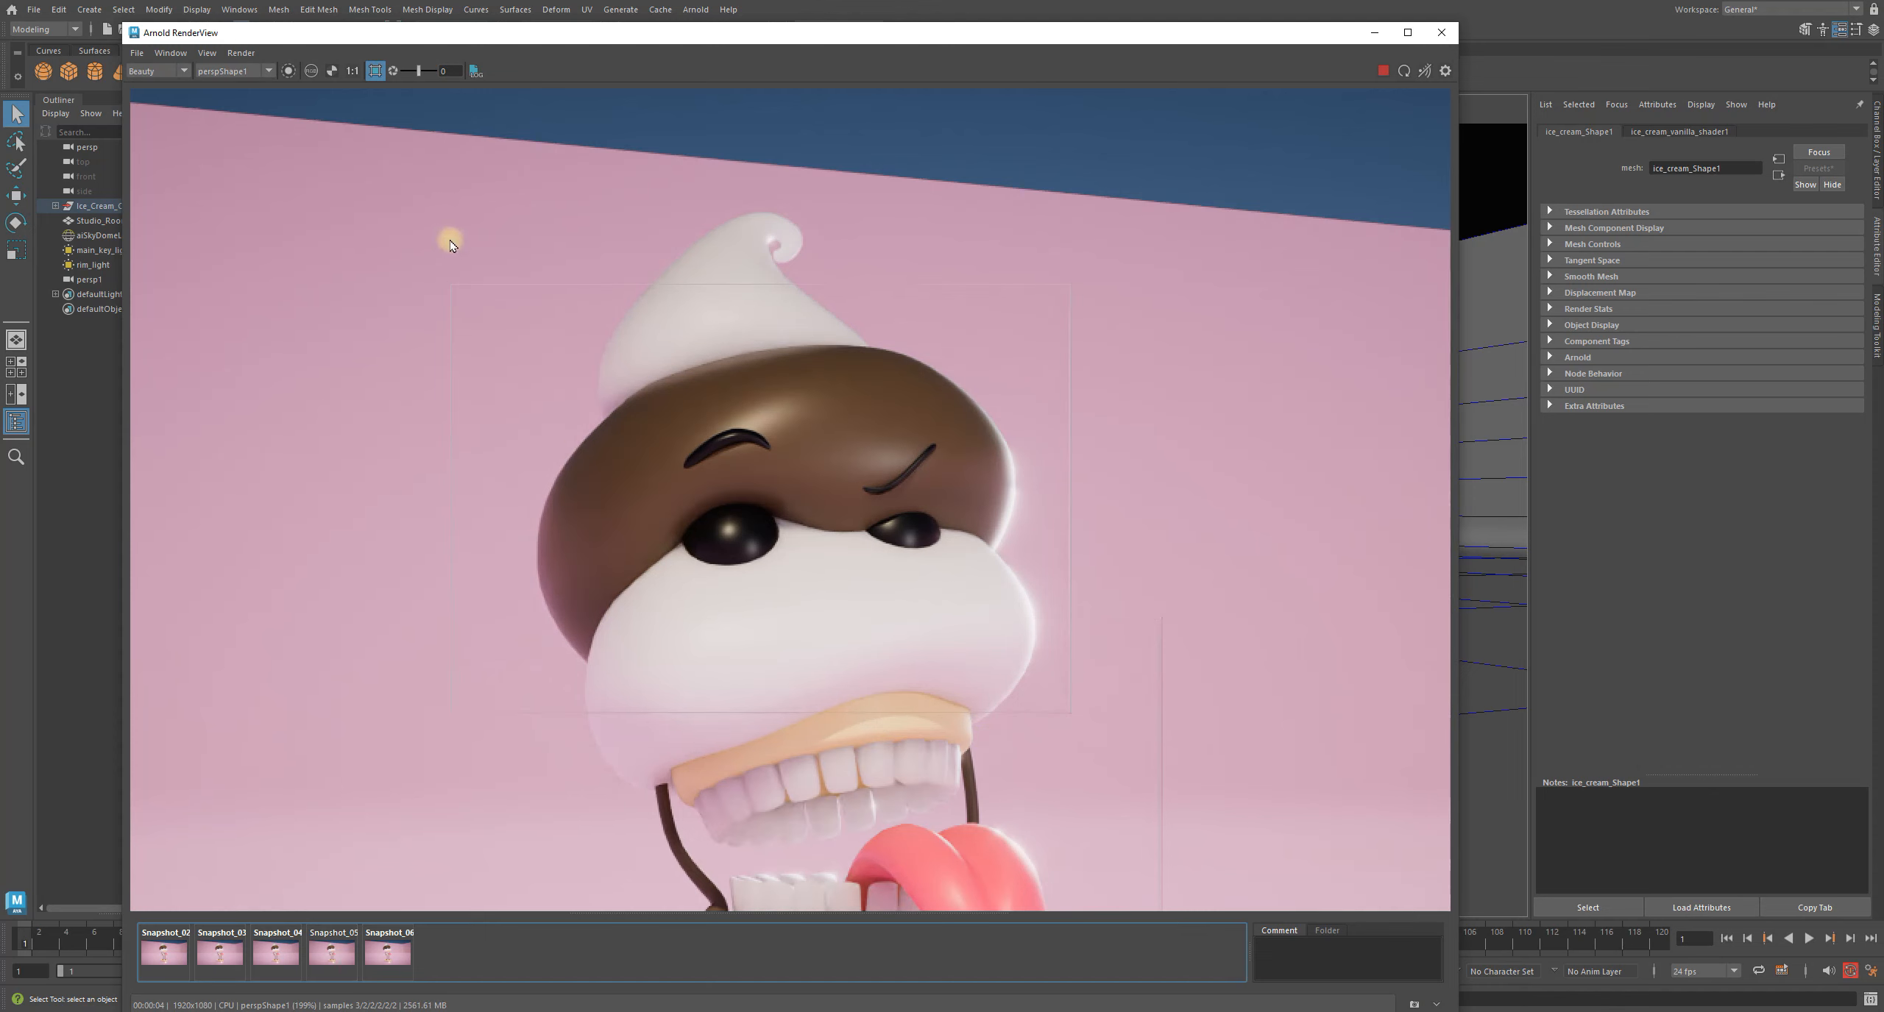
pyautogui.moveTo(451, 290); pyautogui.dragTo(514, 197)
pyautogui.moveTo(514, 261); pyautogui.dragTo(525, 452)
pyautogui.moveTo(1062, 706); pyautogui.dragTo(1101, 822)
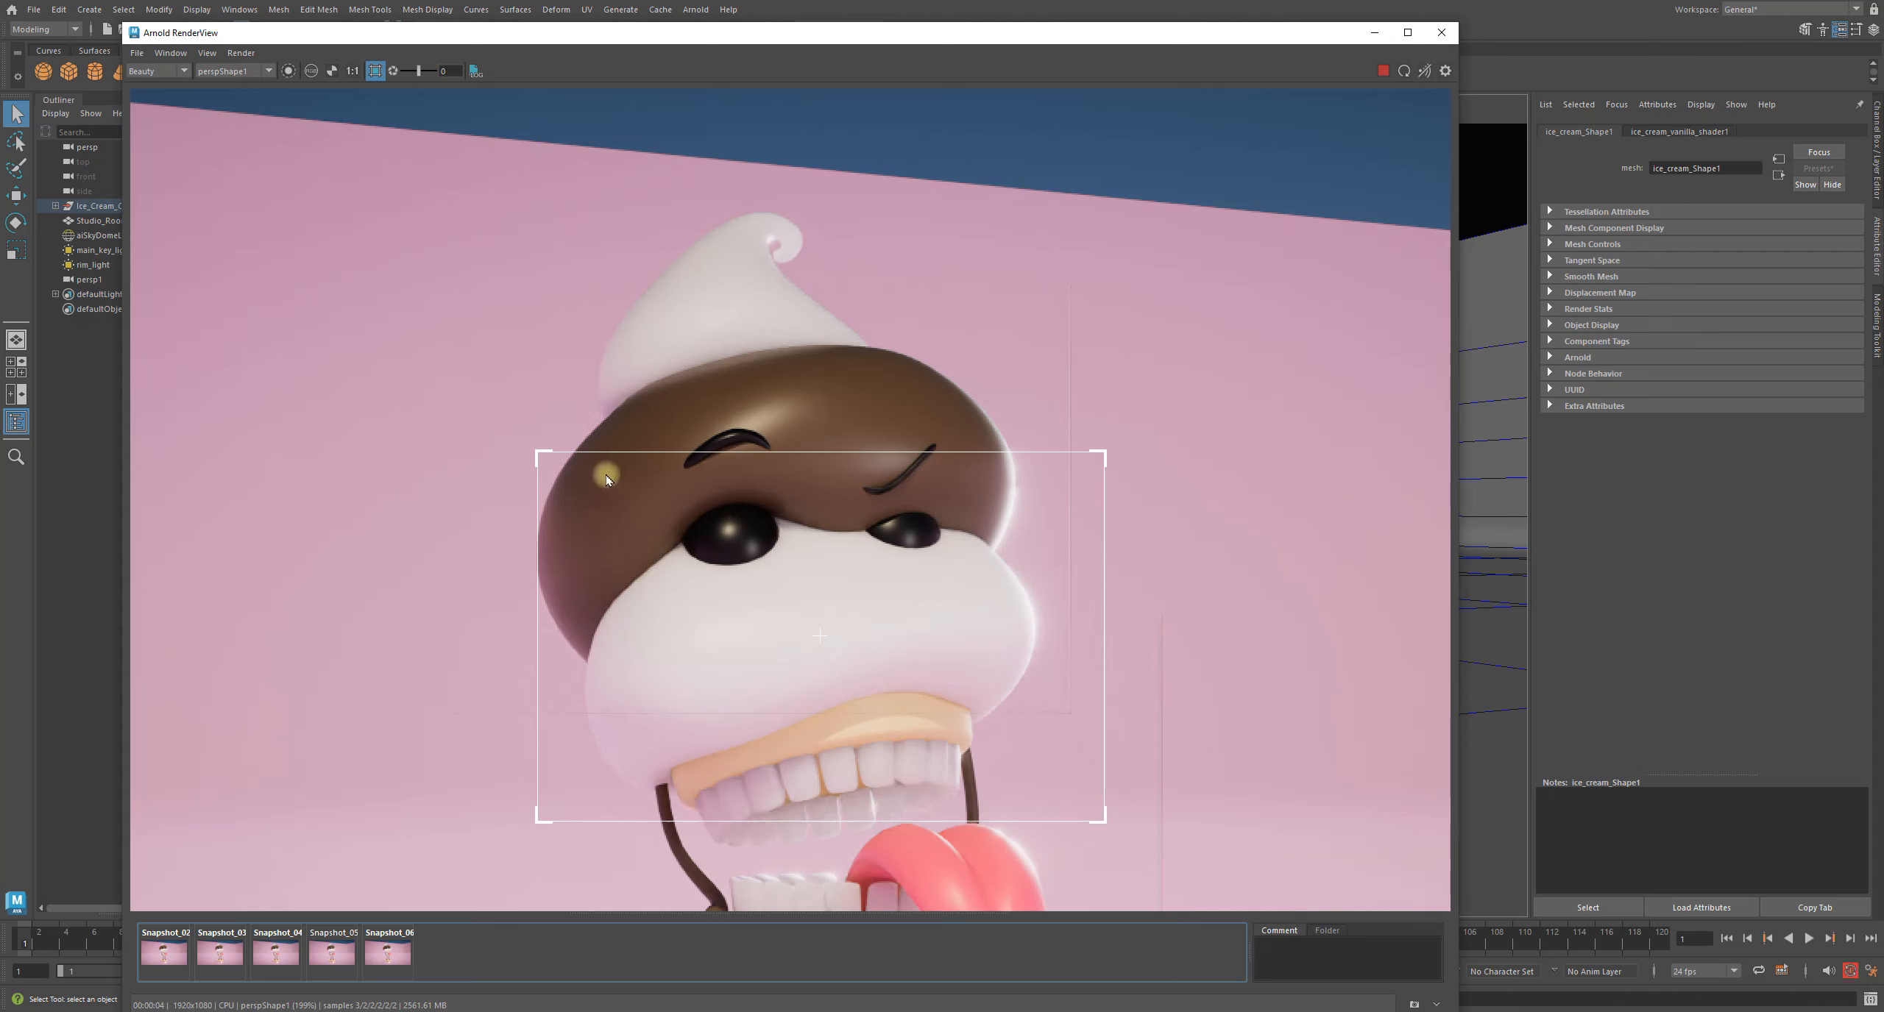
pyautogui.moveTo(537, 451); pyautogui.dragTo(540, 476)
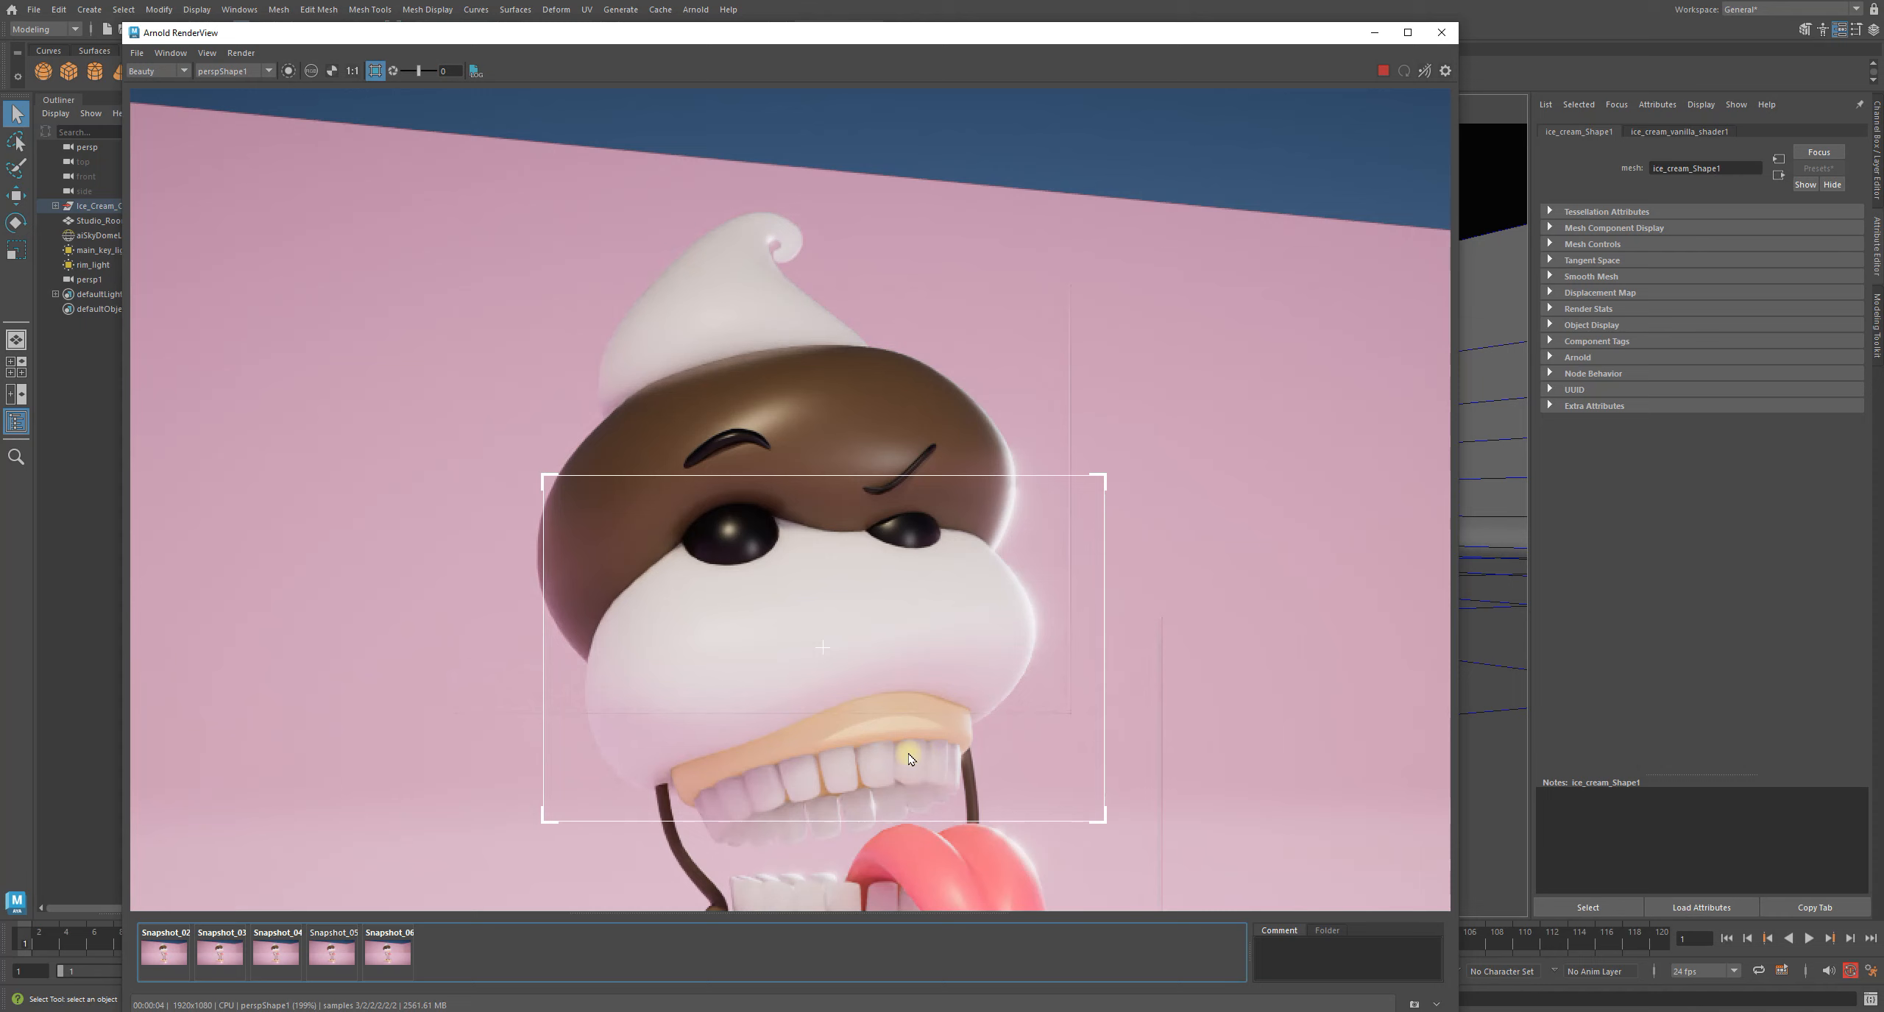
pyautogui.click(973, 852)
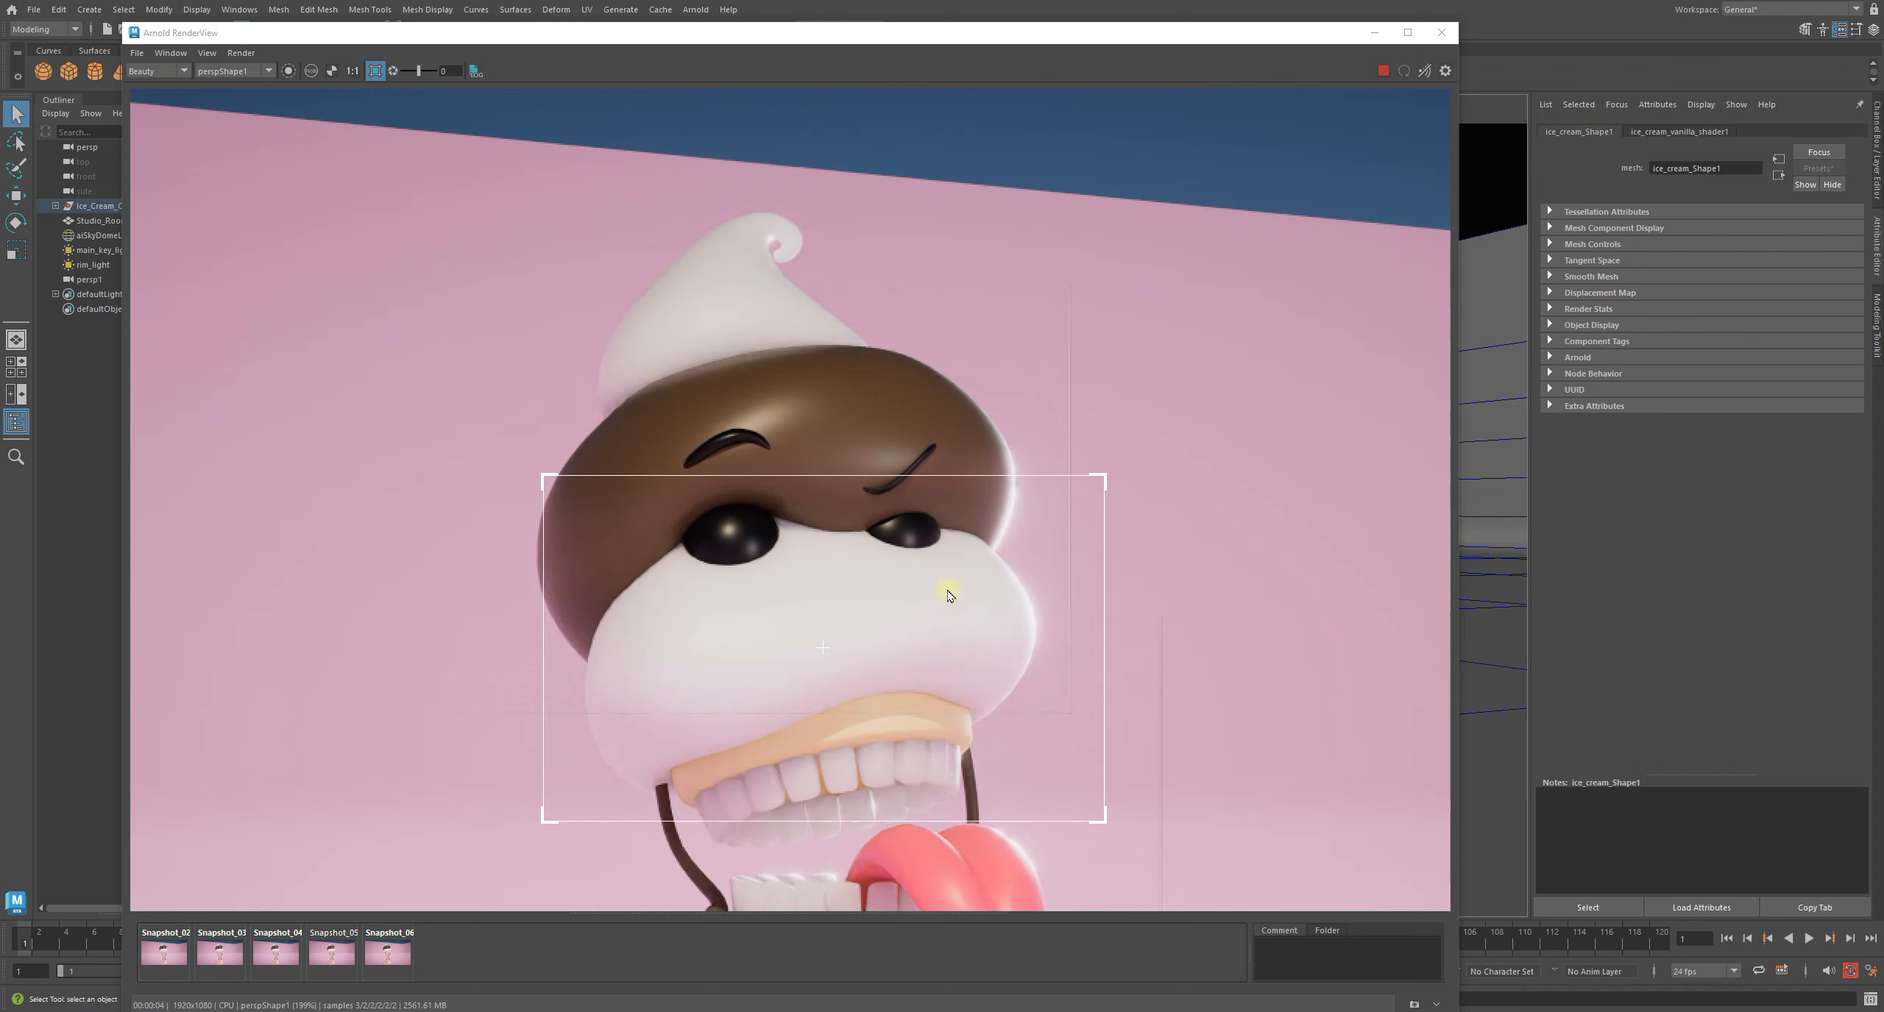
# Select ice_cream_vanilla_shader1 in the Hypershade and place the render view in front, beside the shader's attributes
pyautogui.moveTo(800, 34); pyautogui.dragTo(656, 743)
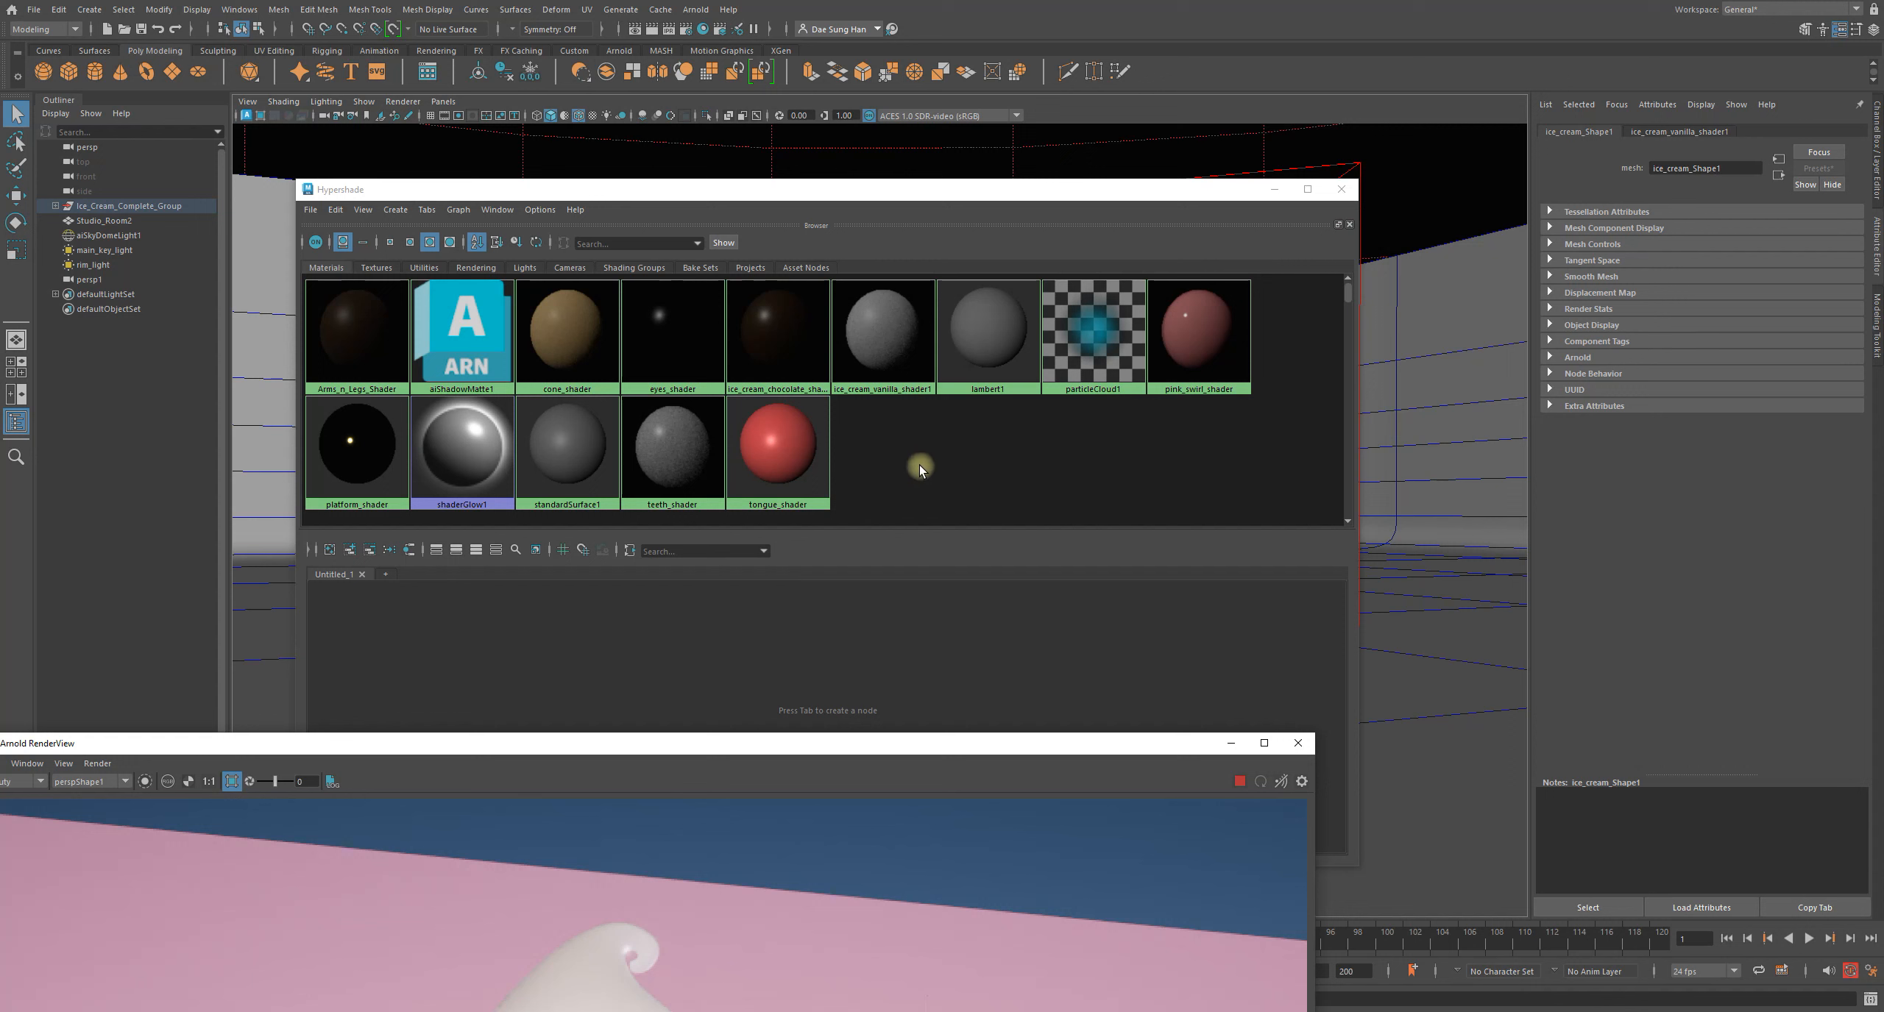
pyautogui.click(886, 392)
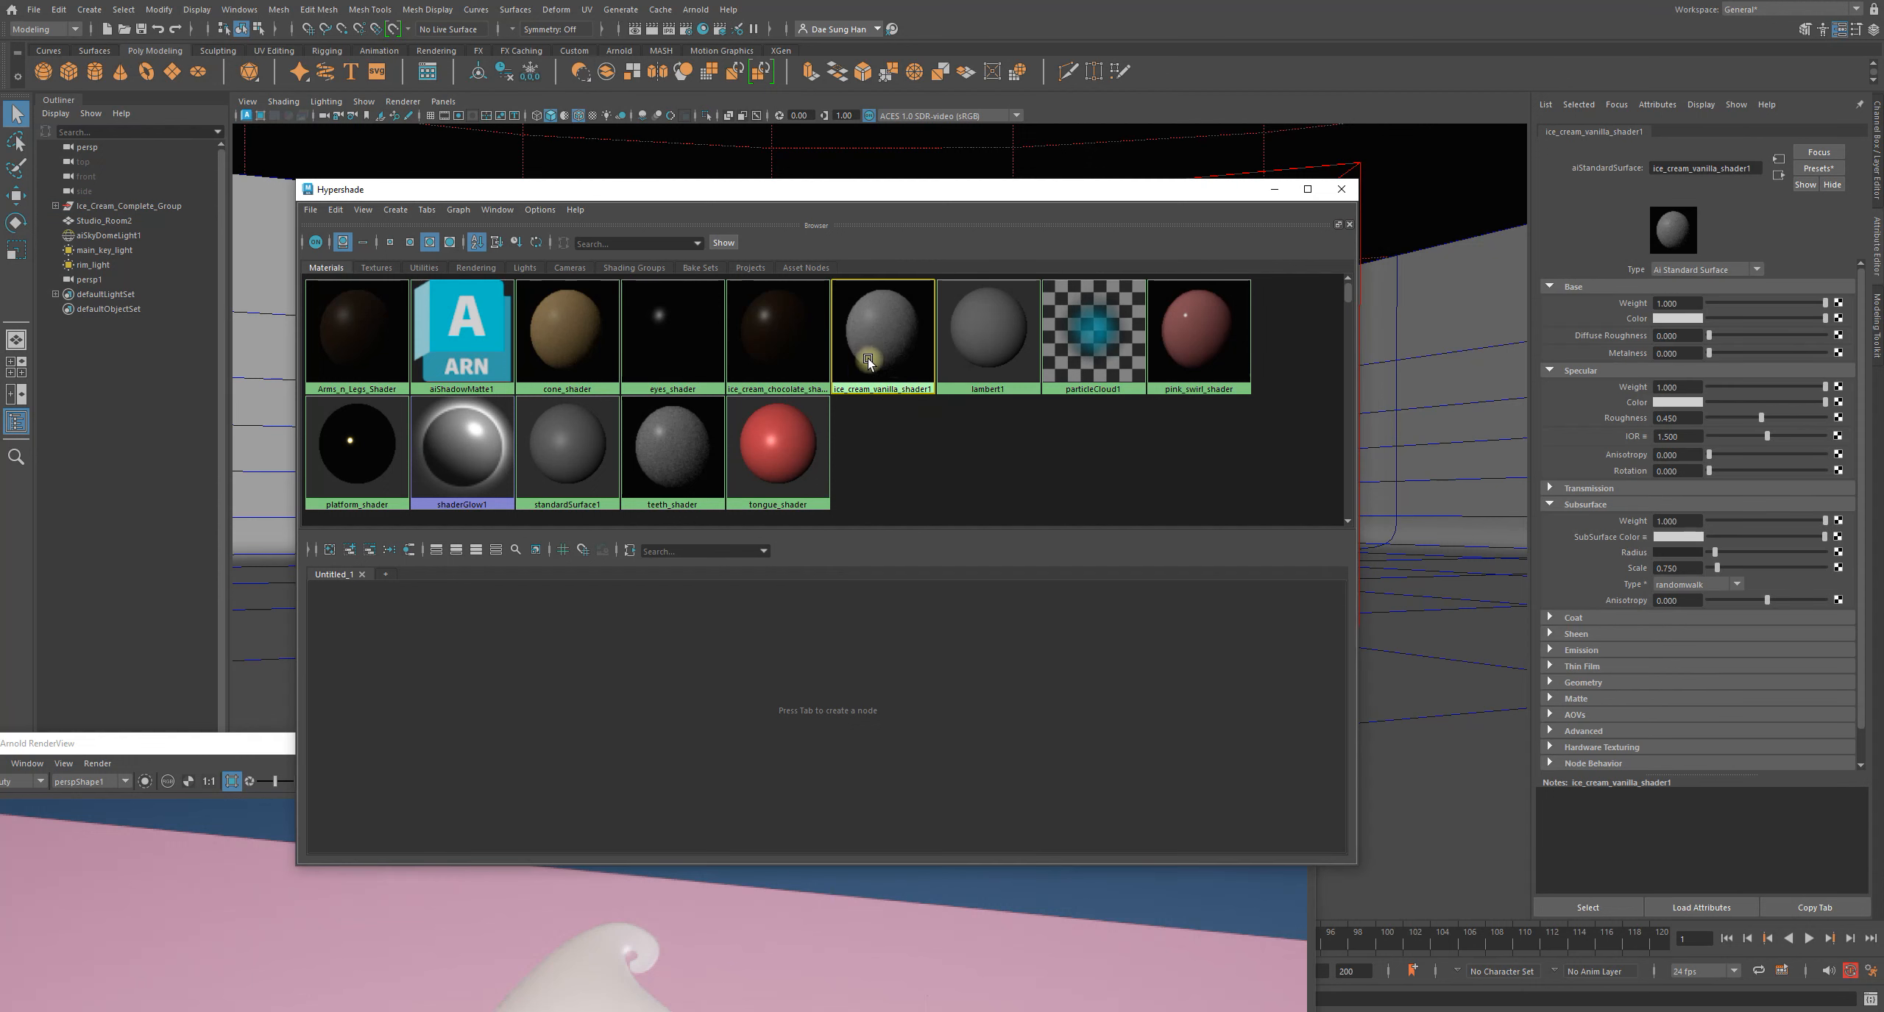
pyautogui.moveTo(892, 319); pyautogui.dragTo(853, 348, button='right')
pyautogui.click(252, 752)
pyautogui.moveTo(261, 748); pyautogui.dragTo(288, 699)
pyautogui.moveTo(383, 456); pyautogui.dragTo(244, 270)
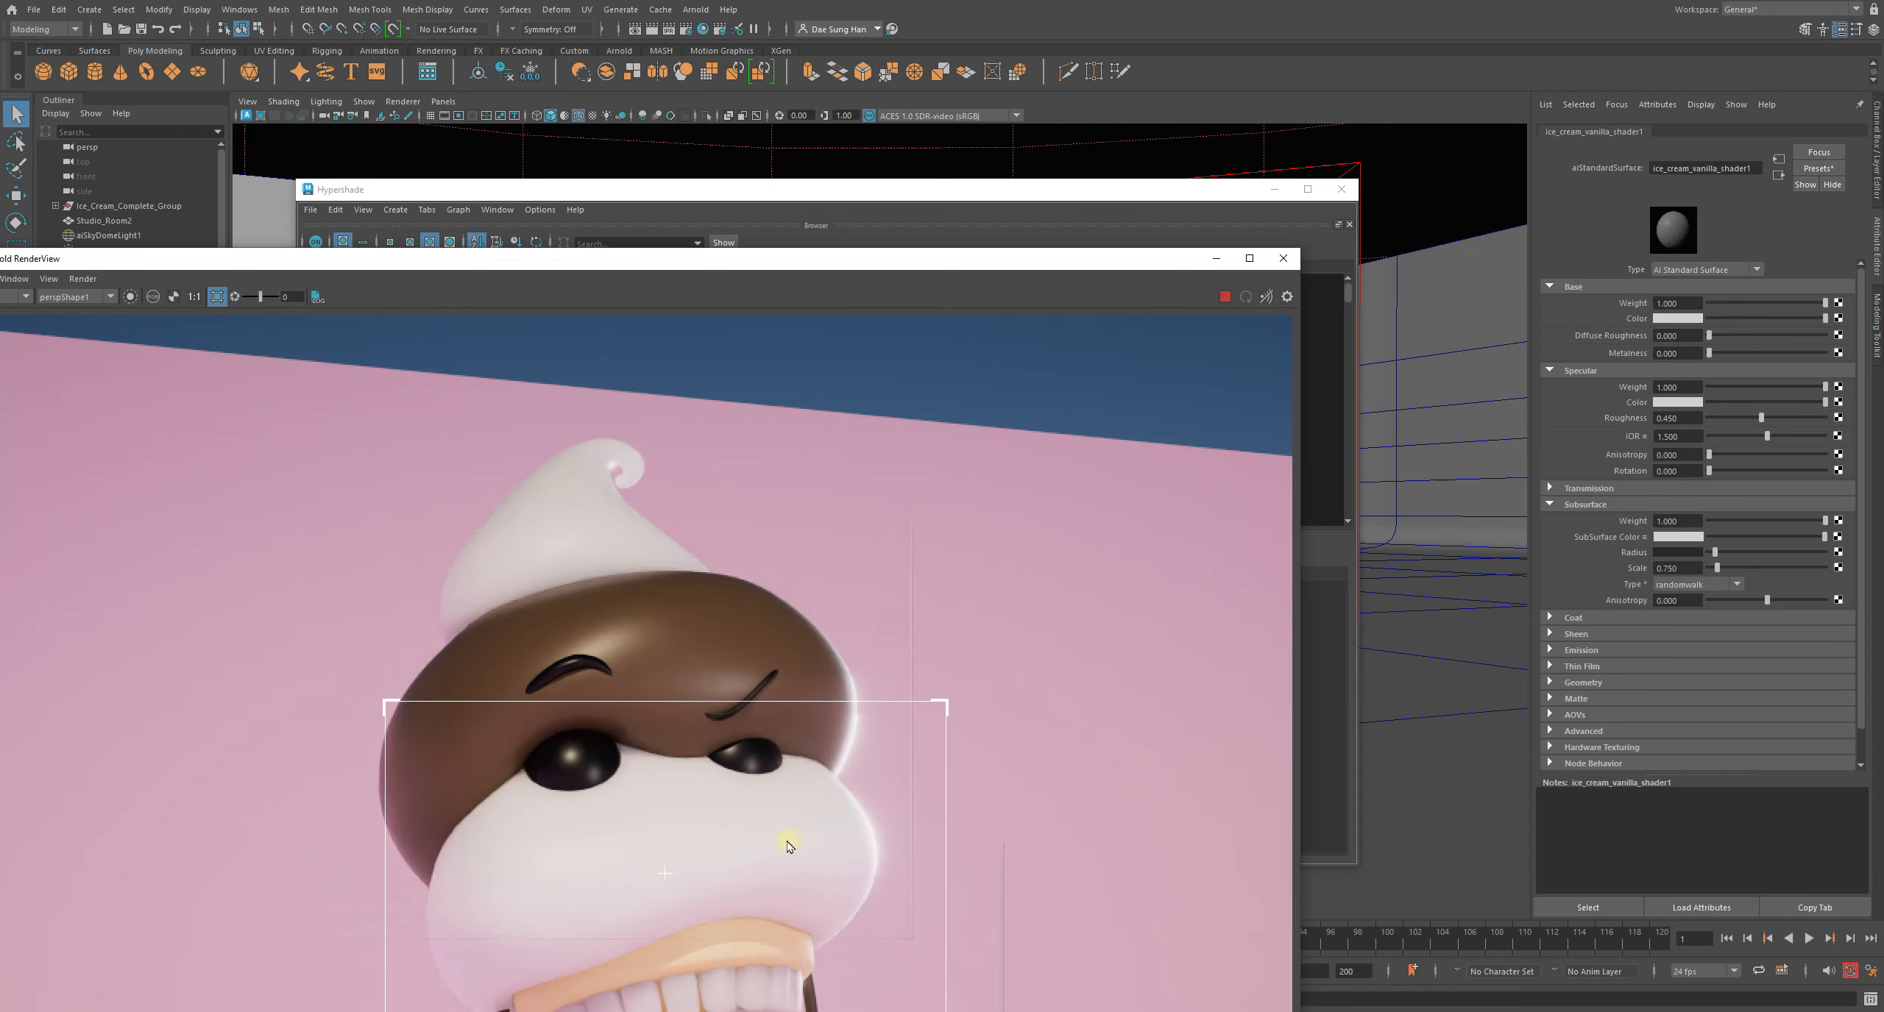
pyautogui.moveTo(782, 262); pyautogui.dragTo(810, 185)
pyautogui.moveTo(860, 118); pyautogui.dragTo(818, 63)
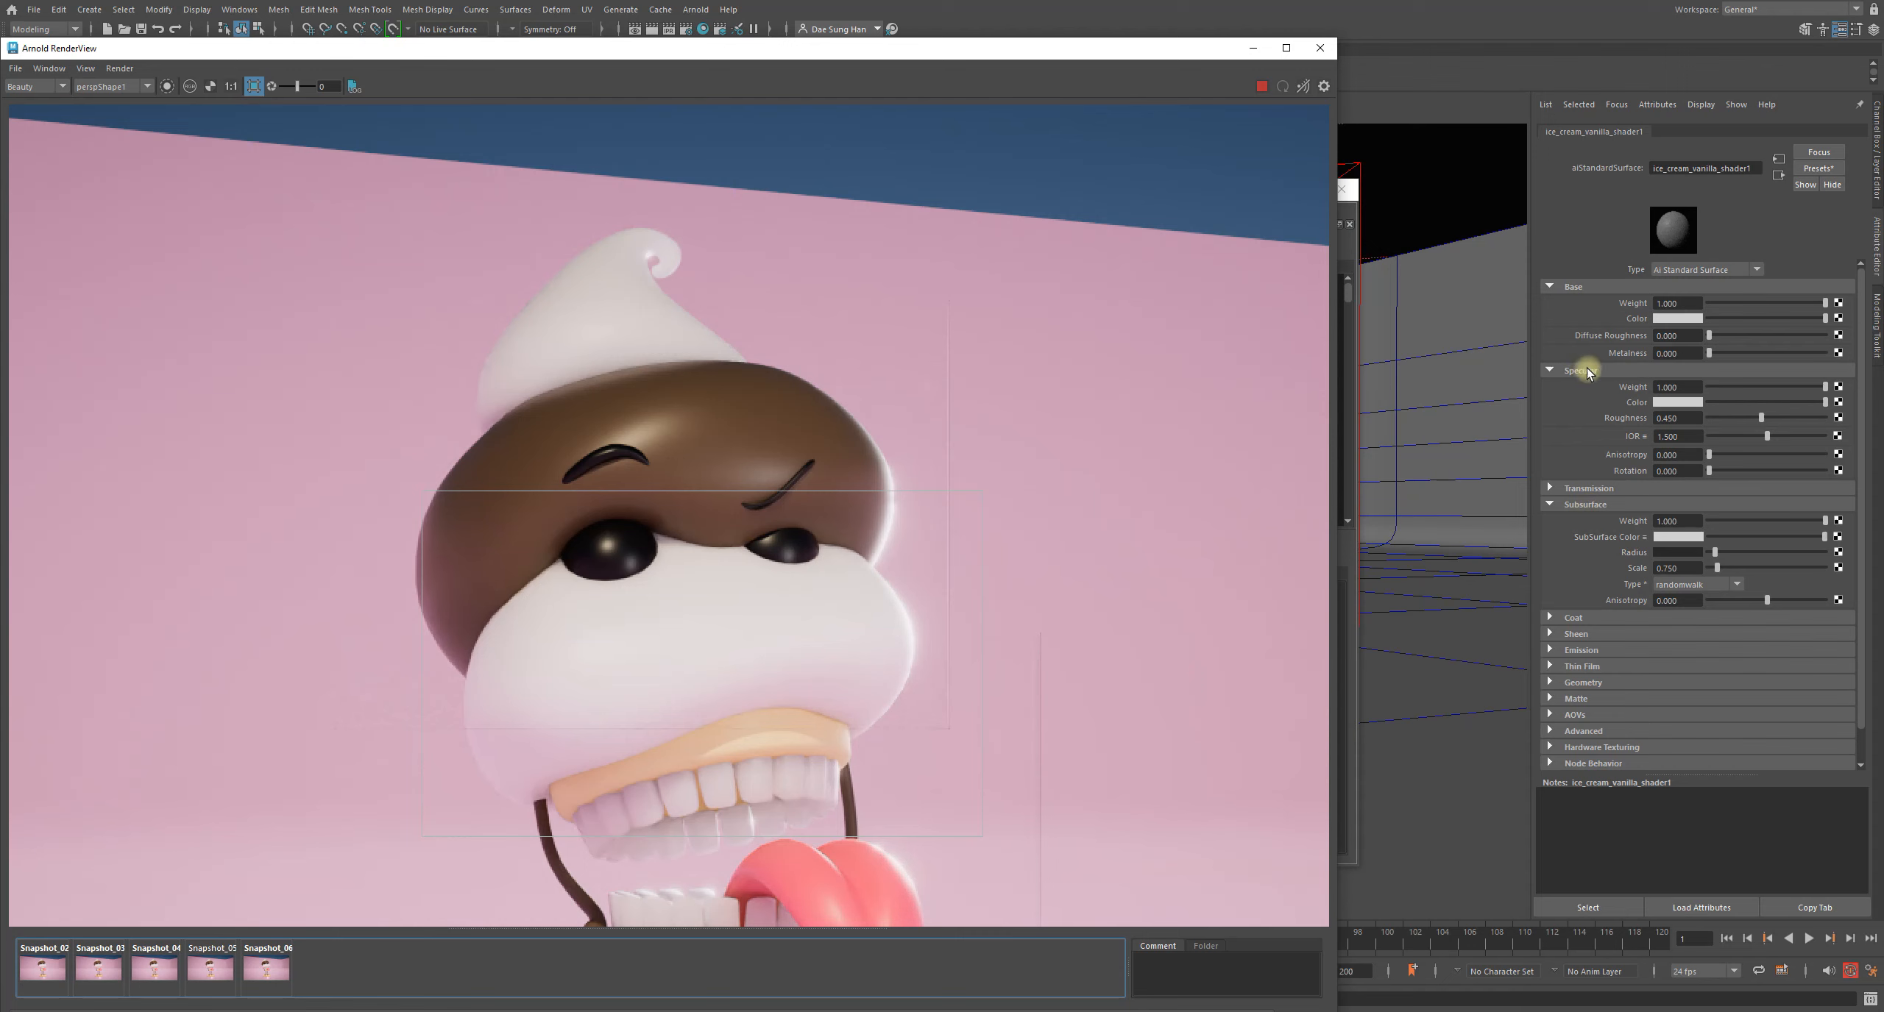
# Collapse the Base and Specular sections of ice_cream_vanilla_shader1 and set its subsurface weight to 0
pyautogui.click(1582, 287)
pyautogui.click(1582, 303)
pyautogui.moveTo(1768, 356); pyautogui.dragTo(1692, 353)
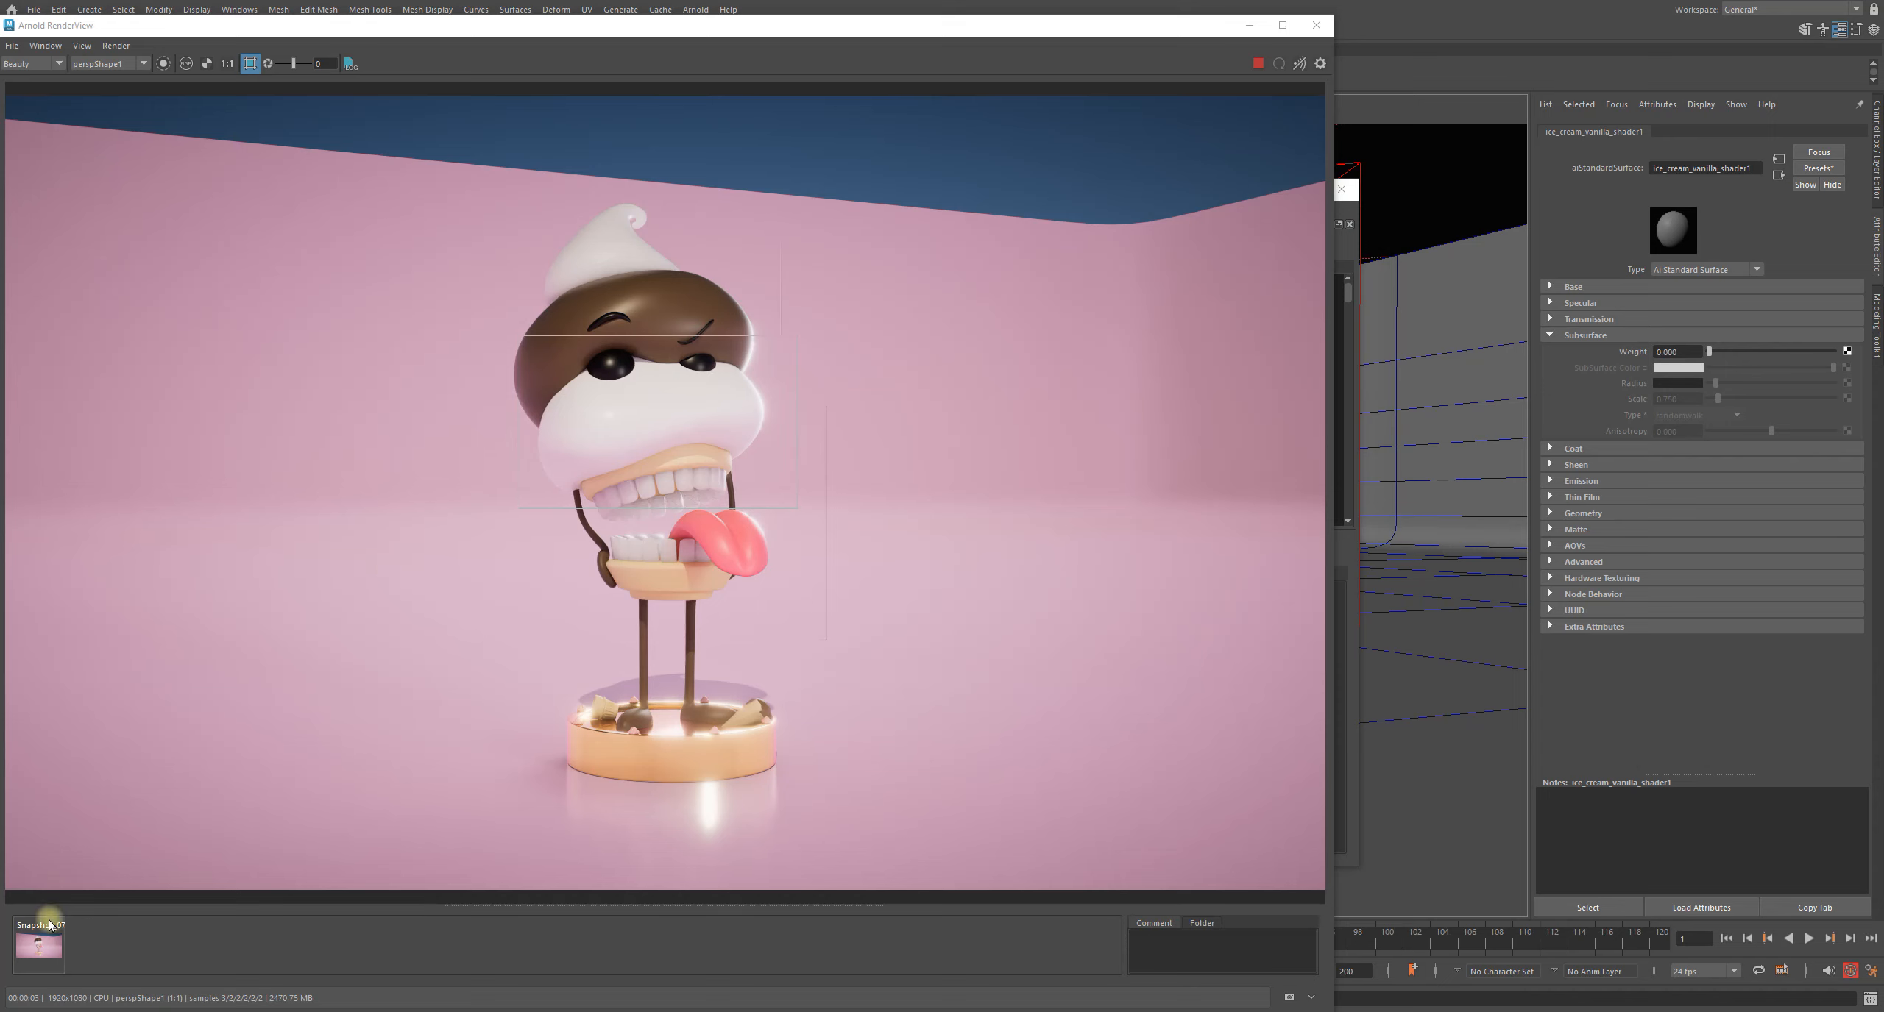
# Check Snapshot_07 against the live render, and store the render without vanilla subsurface as a snapshot
pyautogui.click(33, 954)
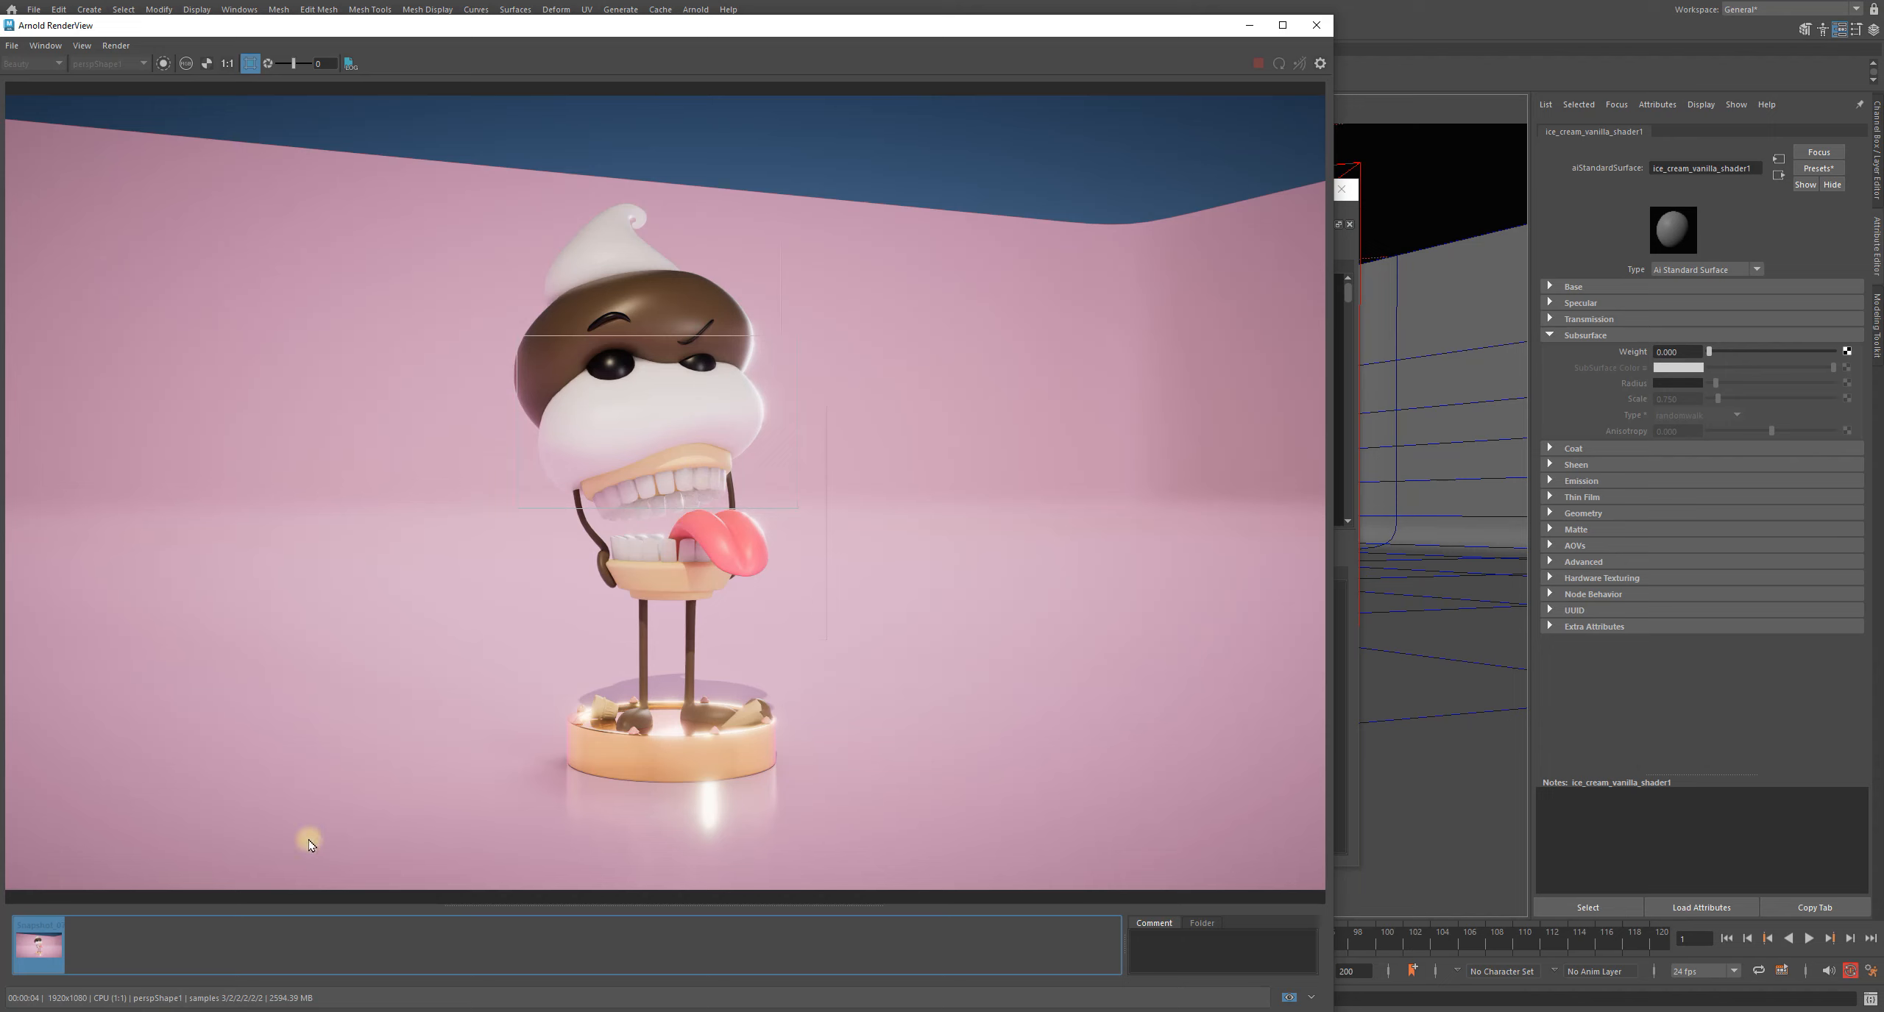
pyautogui.click(41, 947)
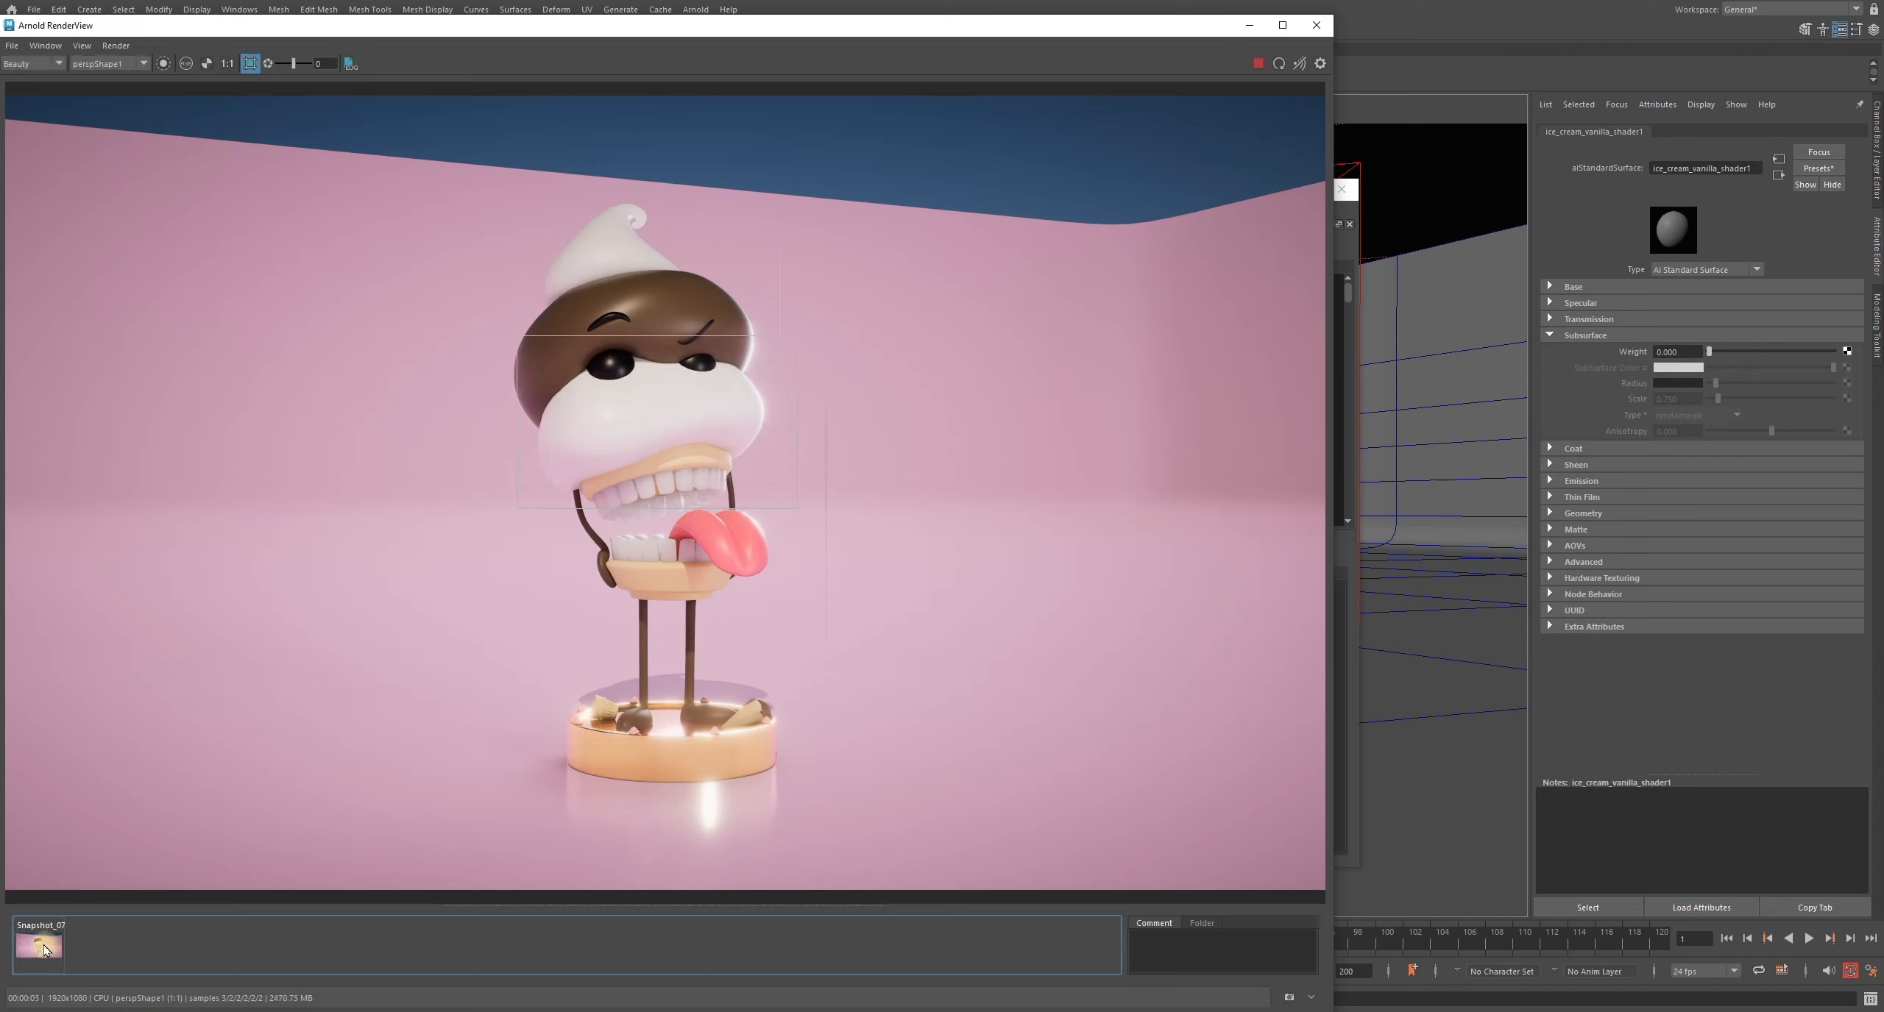
pyautogui.click(1289, 999)
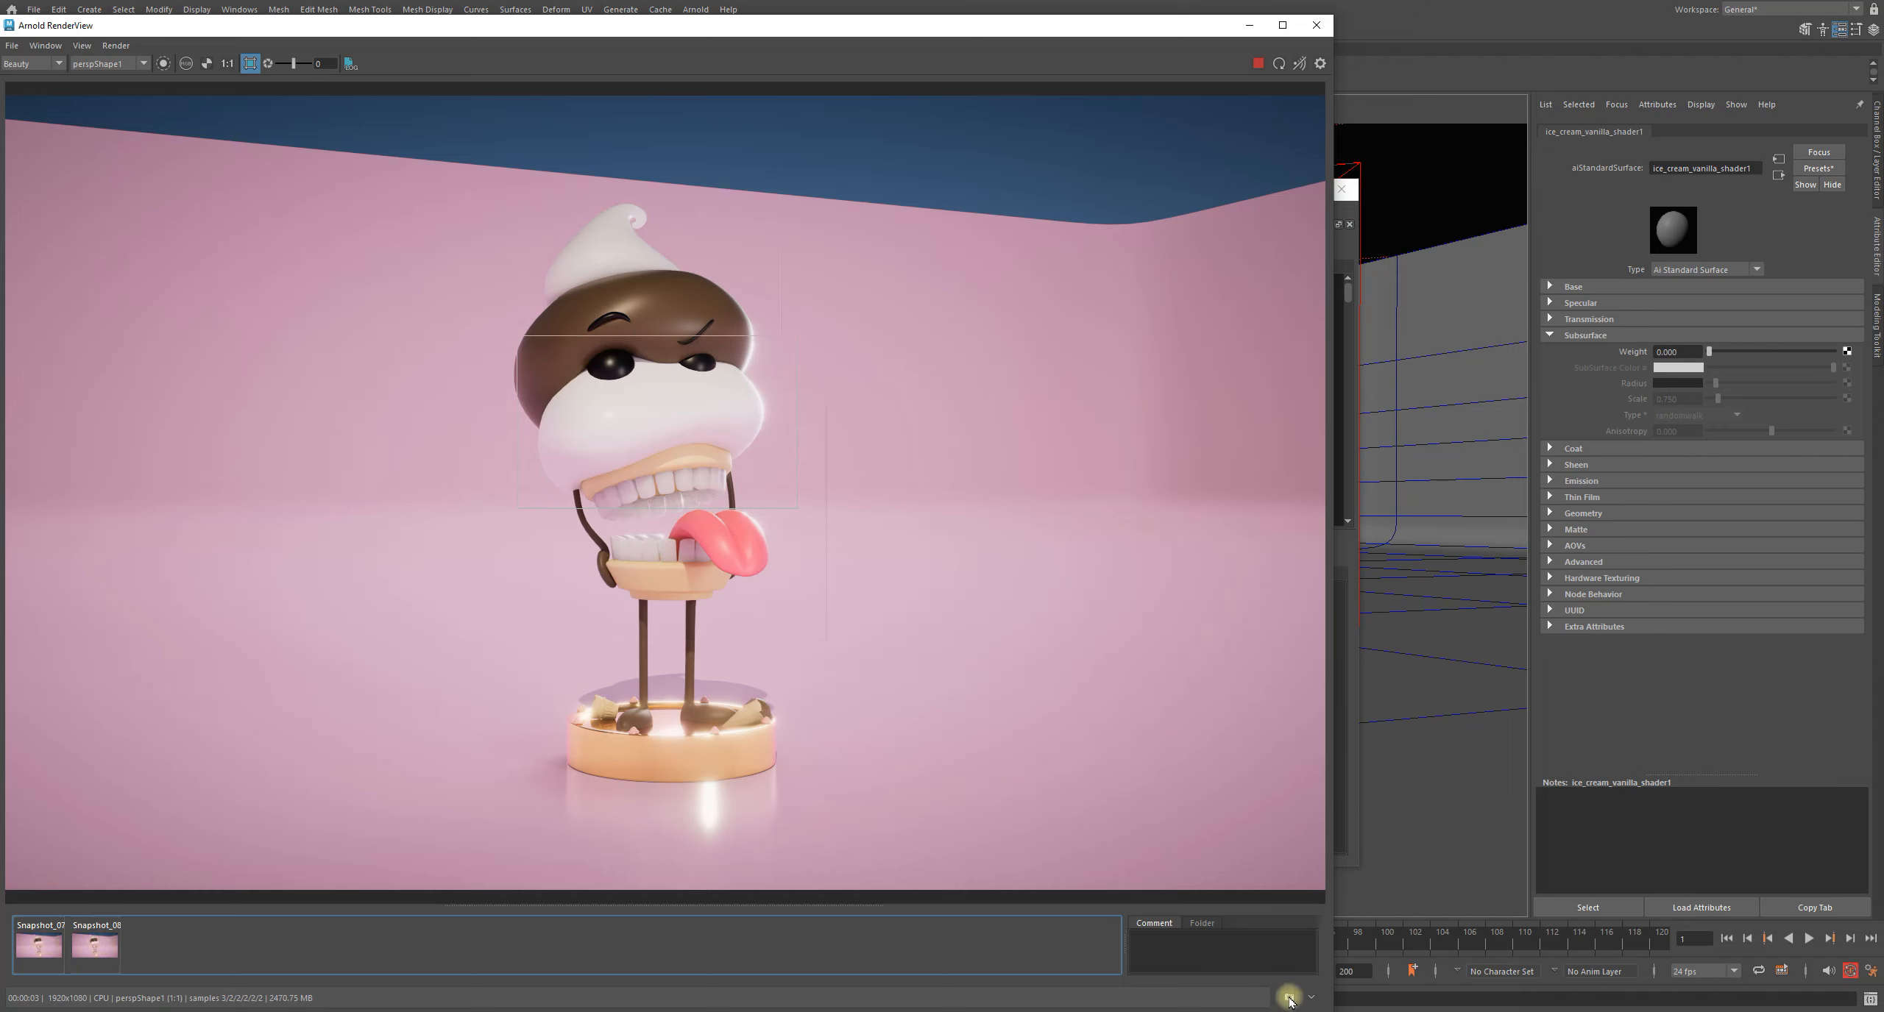
# Compare Snapshot_07 and Snapshot_08 up close to examine how removing subsurface affects the vanilla face and its shading
pyautogui.scroll(5, 624, 434)
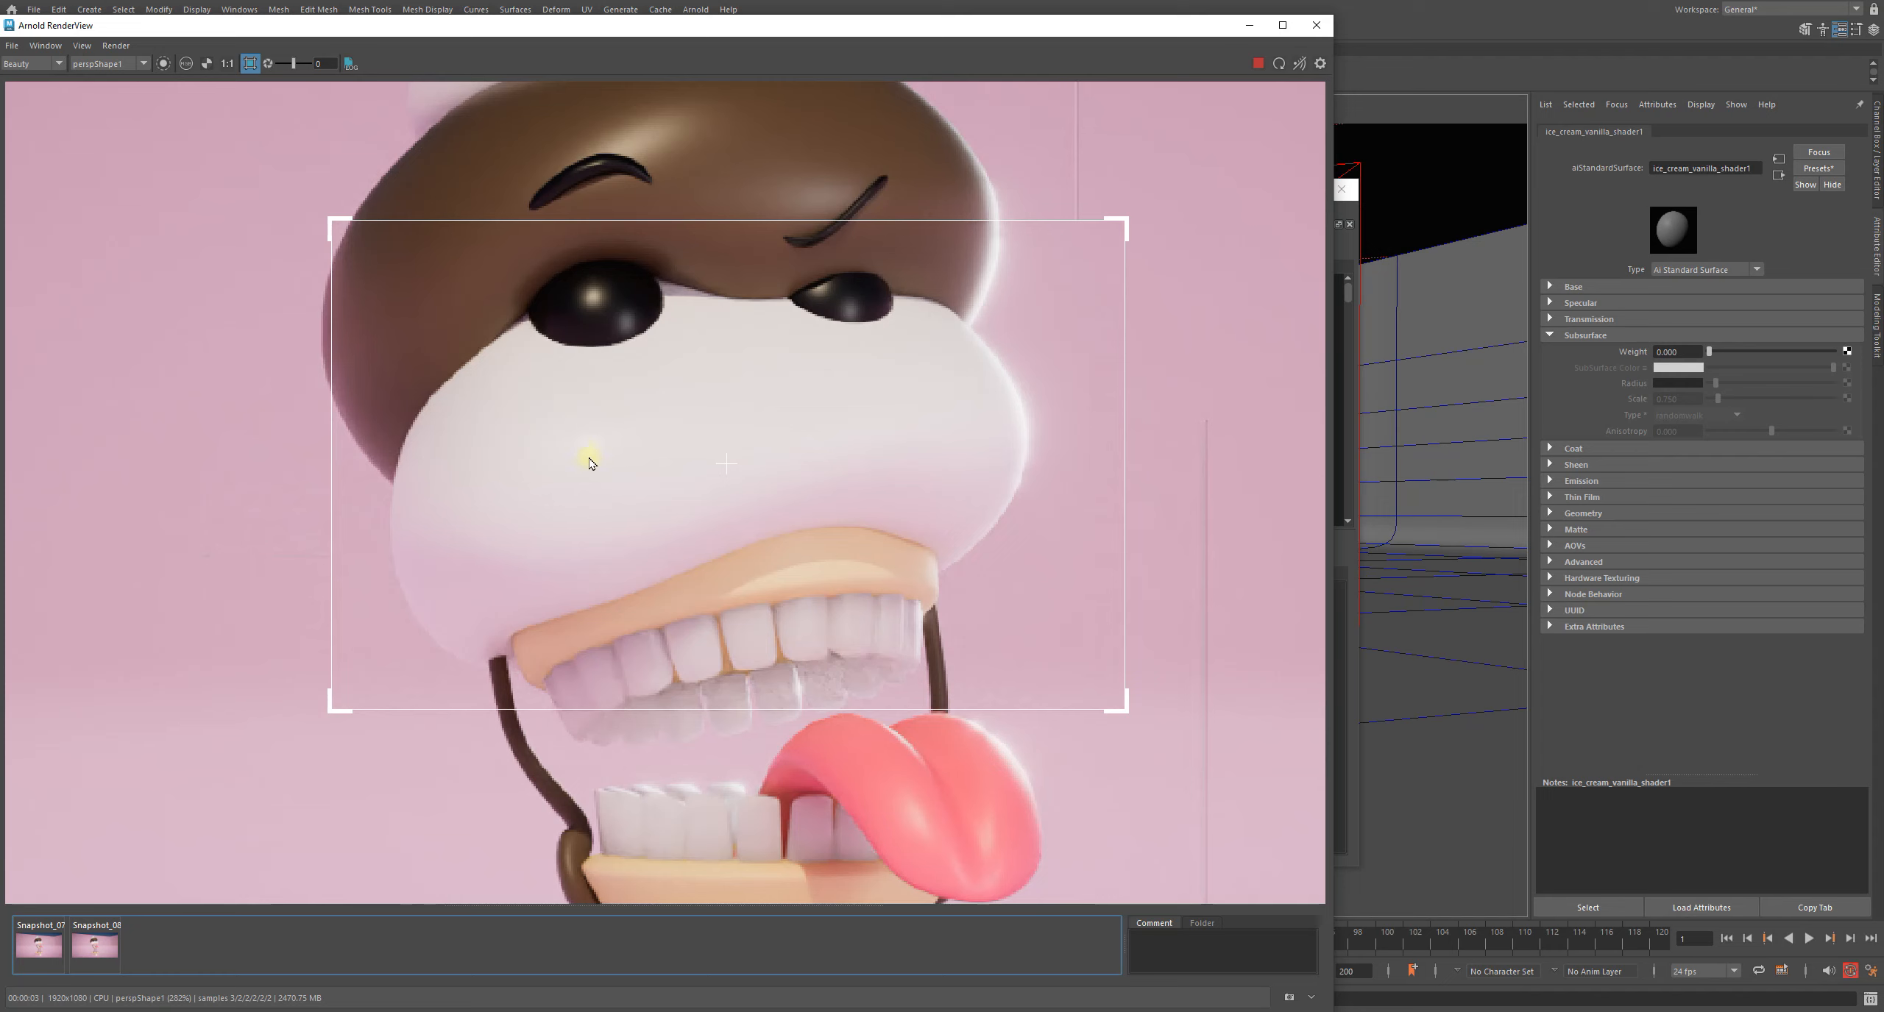
pyautogui.click(227, 64)
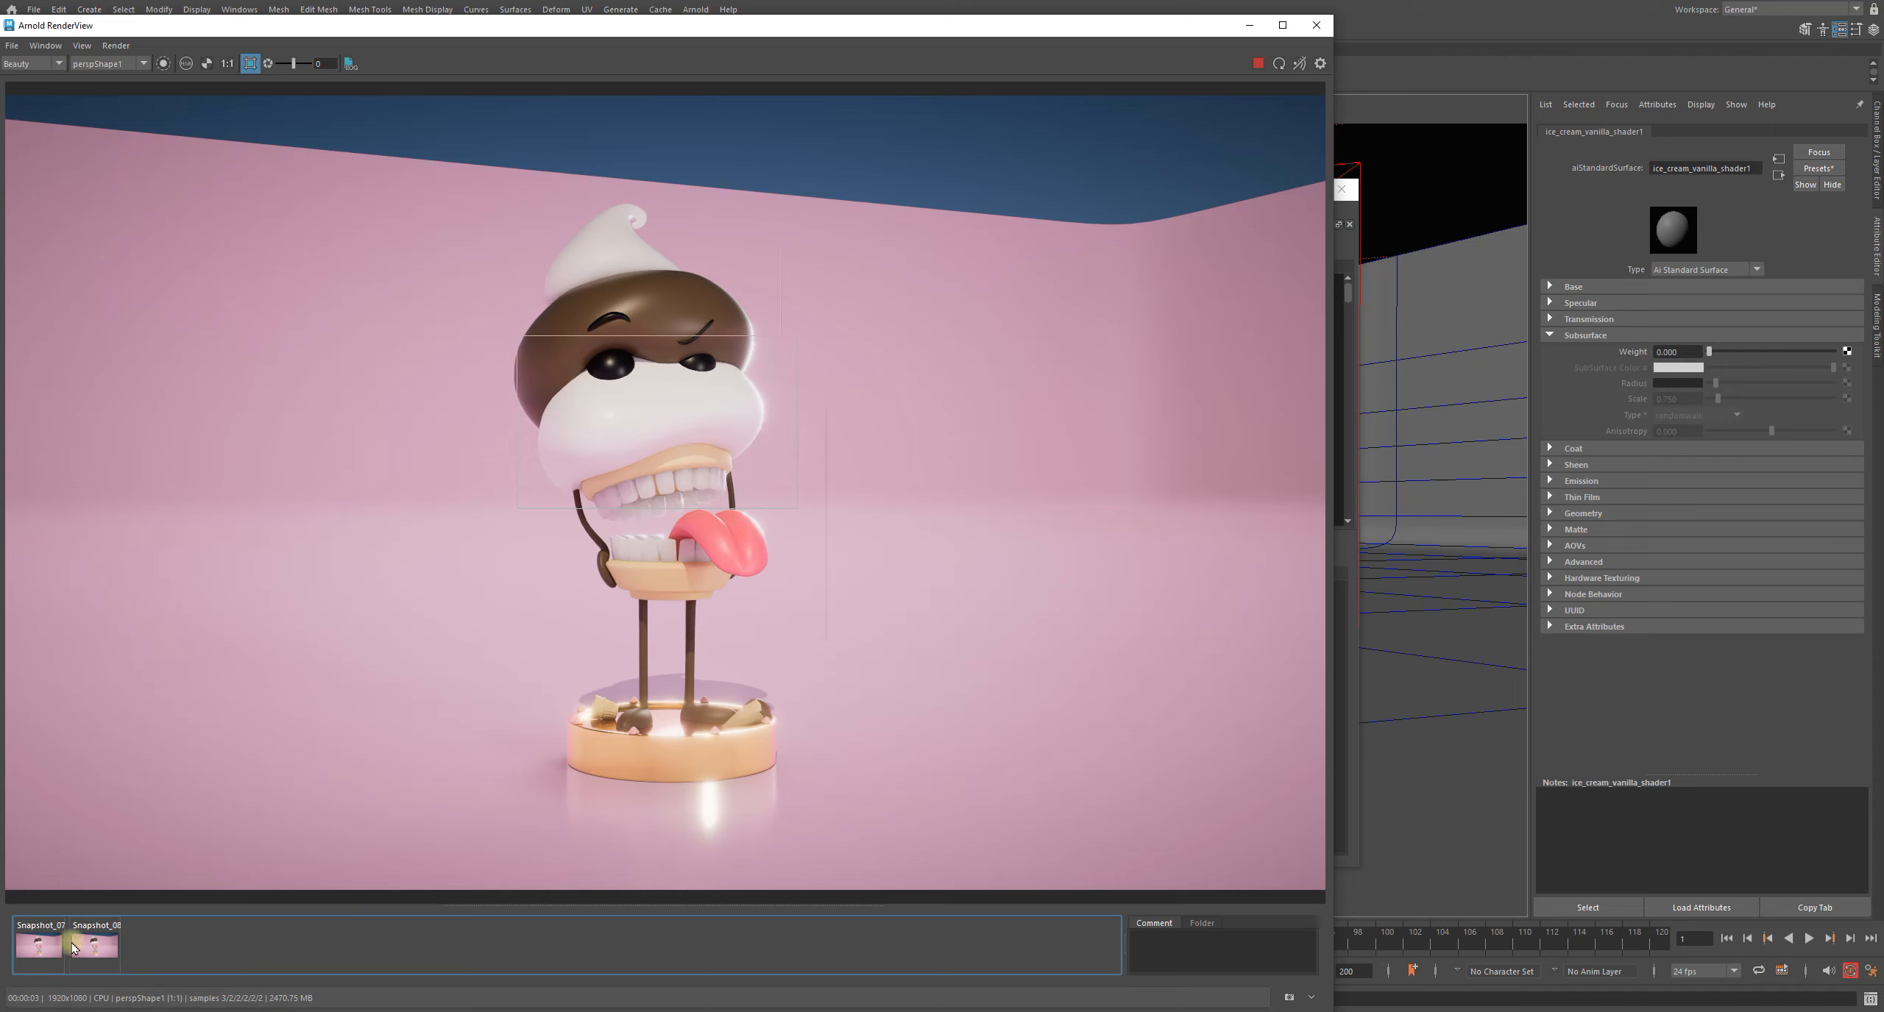
pyautogui.click(34, 944)
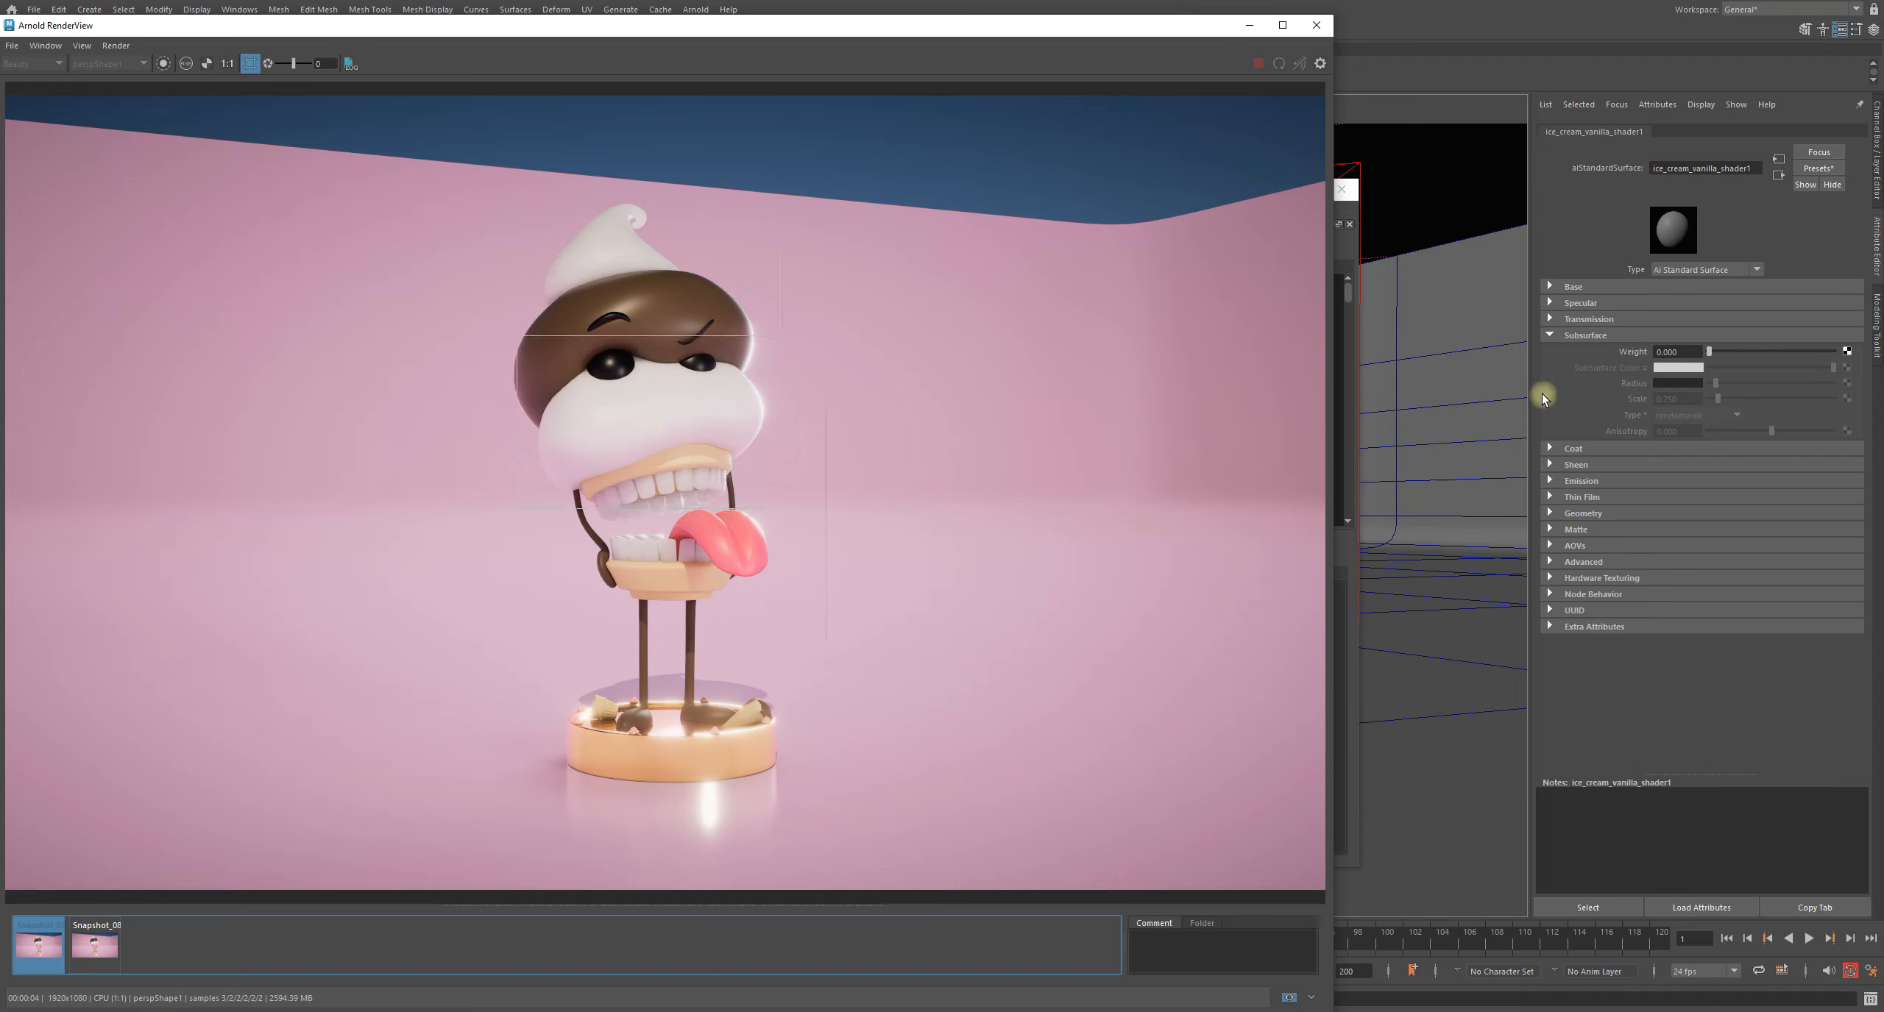
pyautogui.click(42, 945)
pyautogui.press('Right')
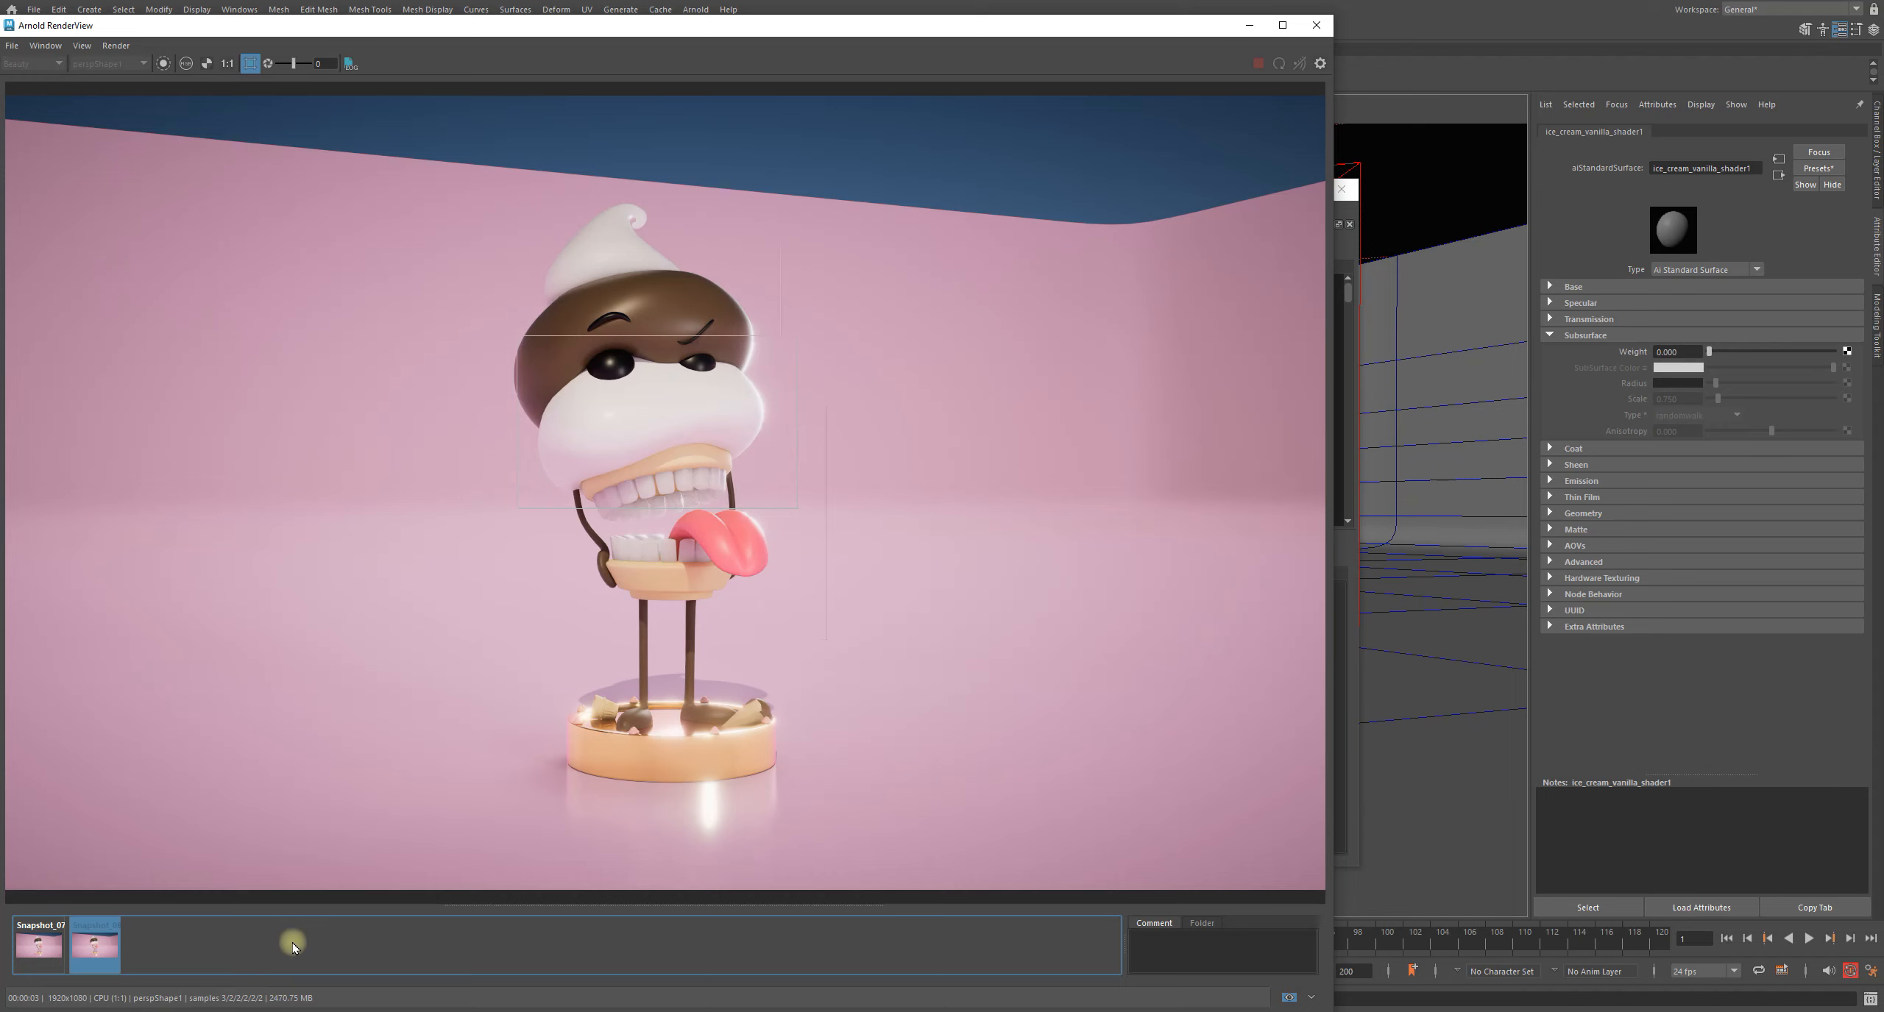
pyautogui.press('Left')
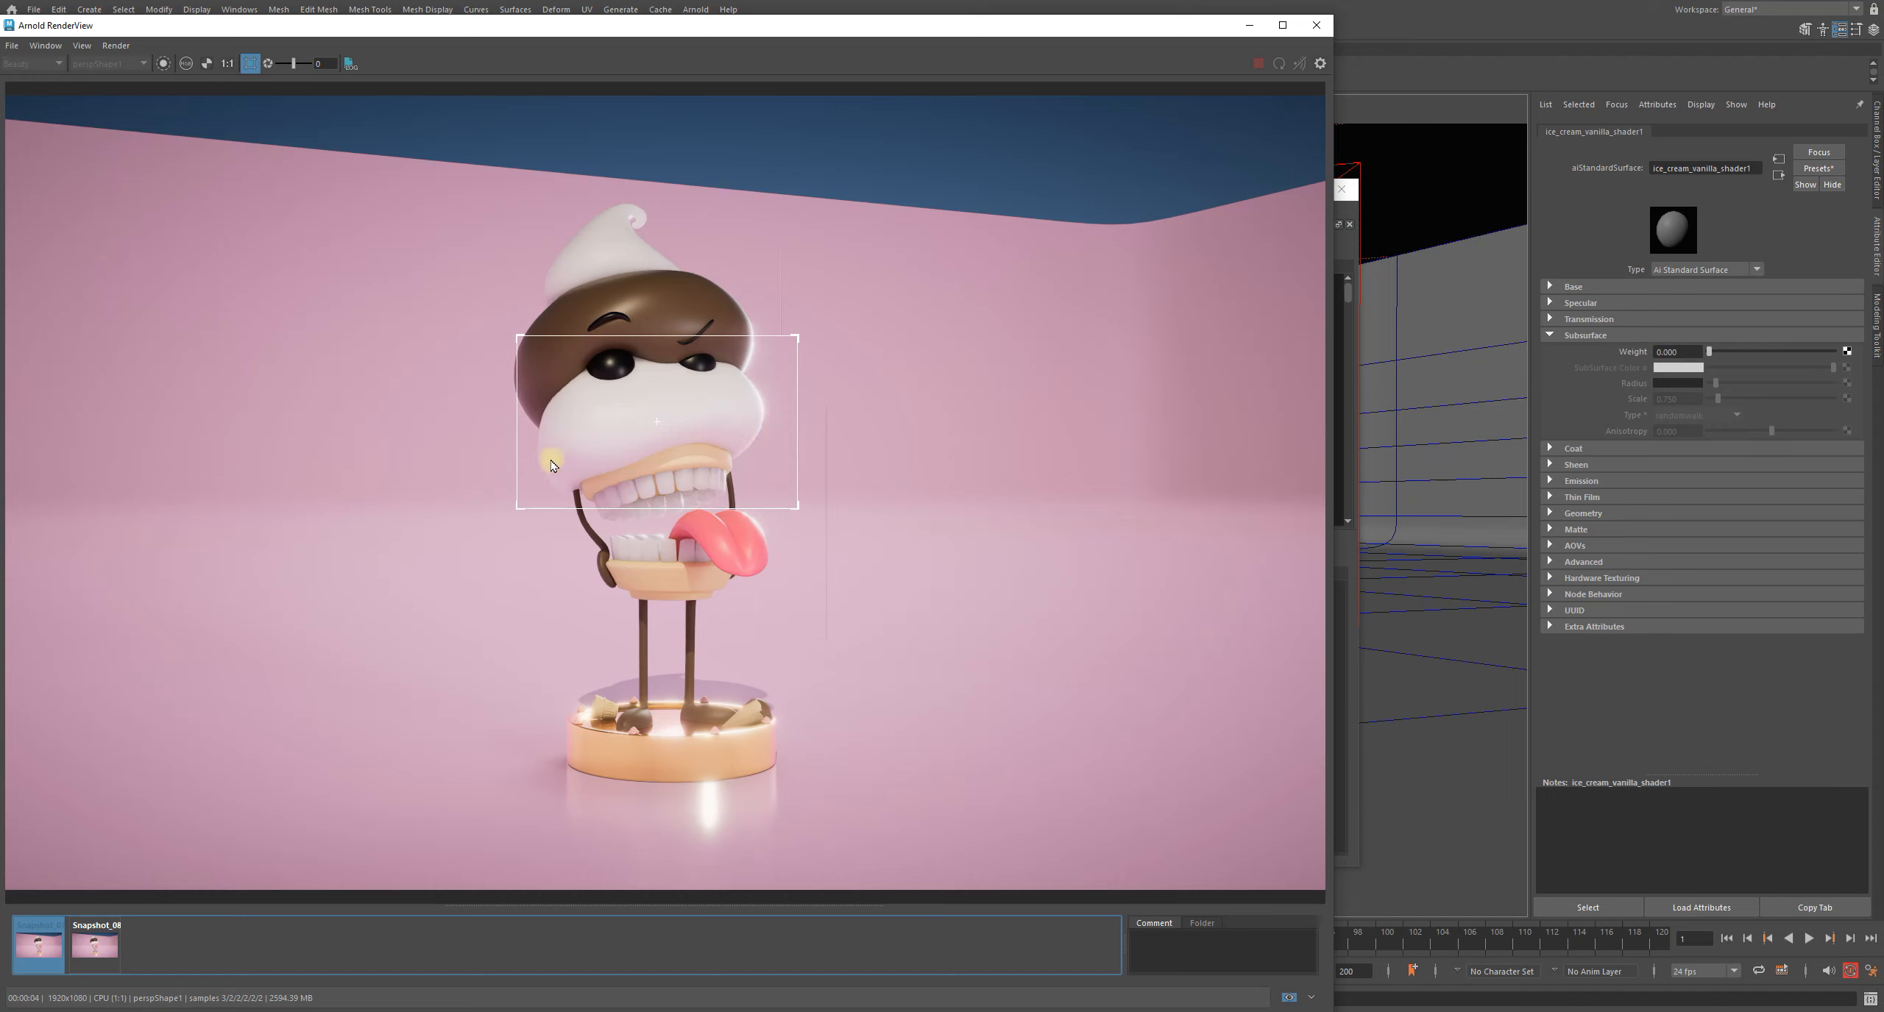
pyautogui.press('Right')
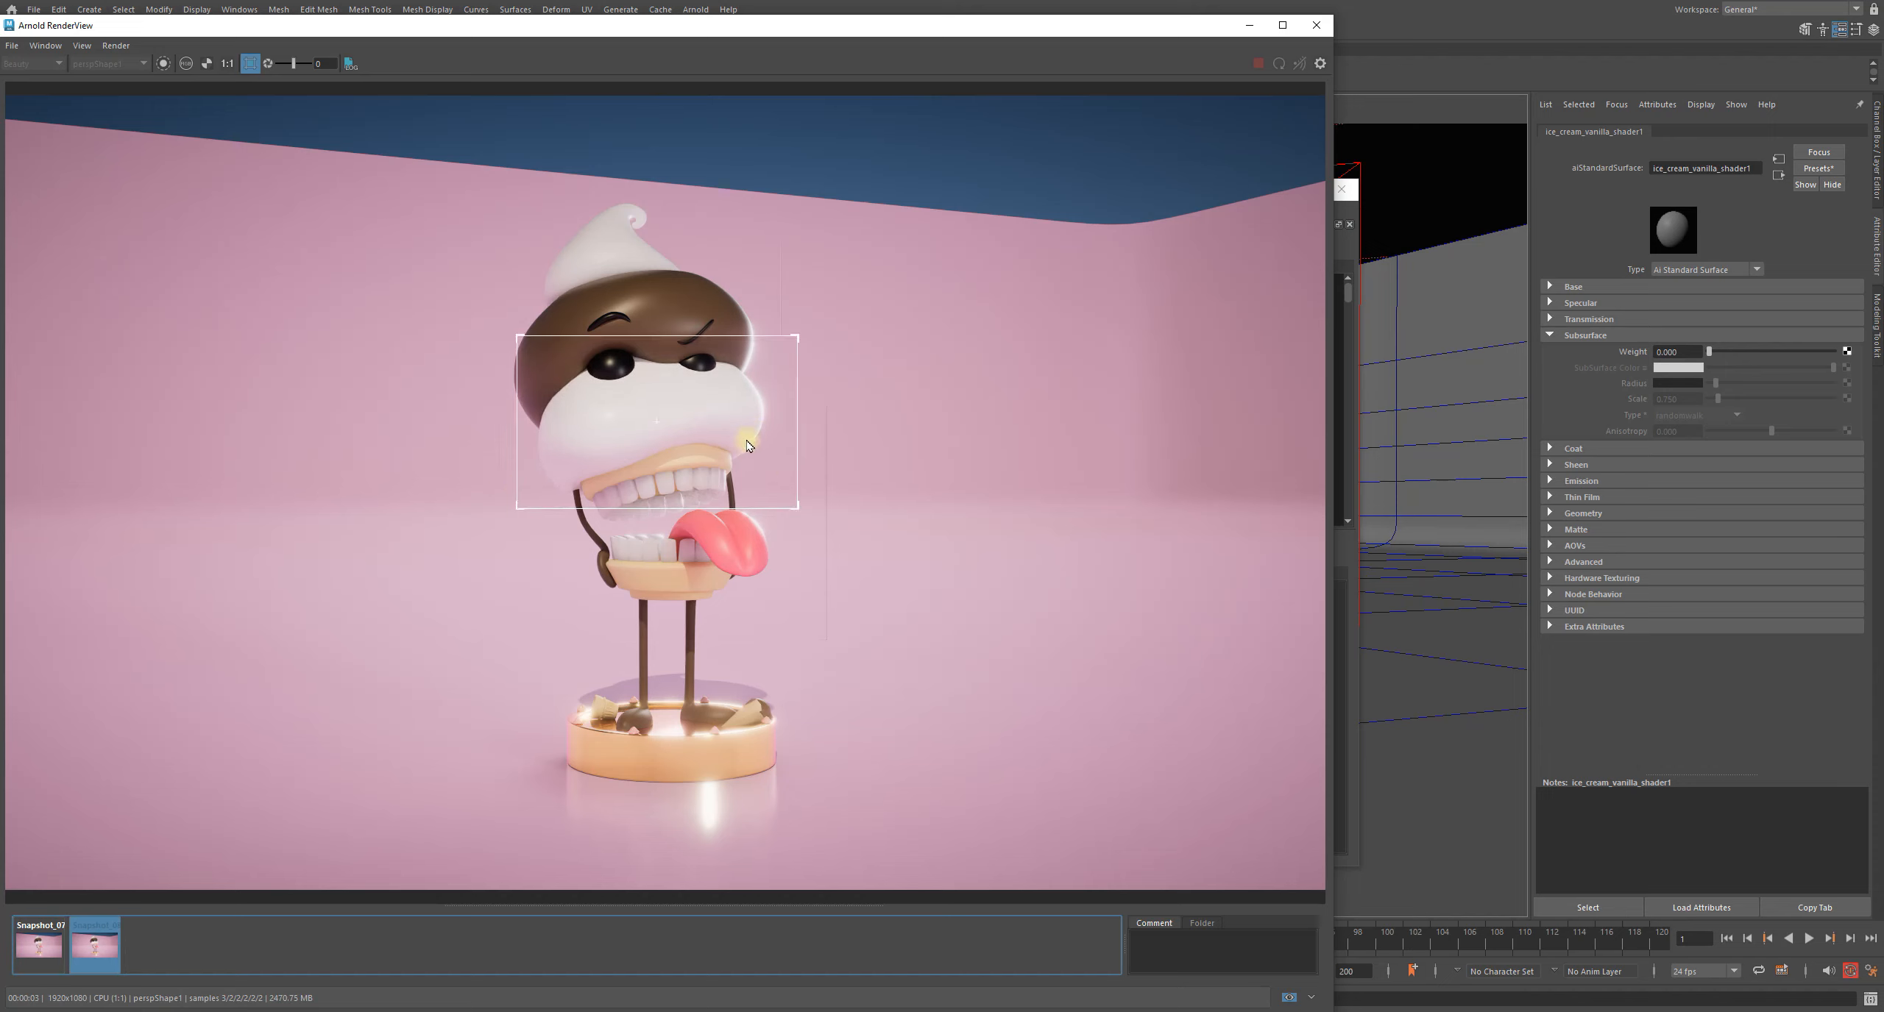
pyautogui.scroll(3, 612, 433)
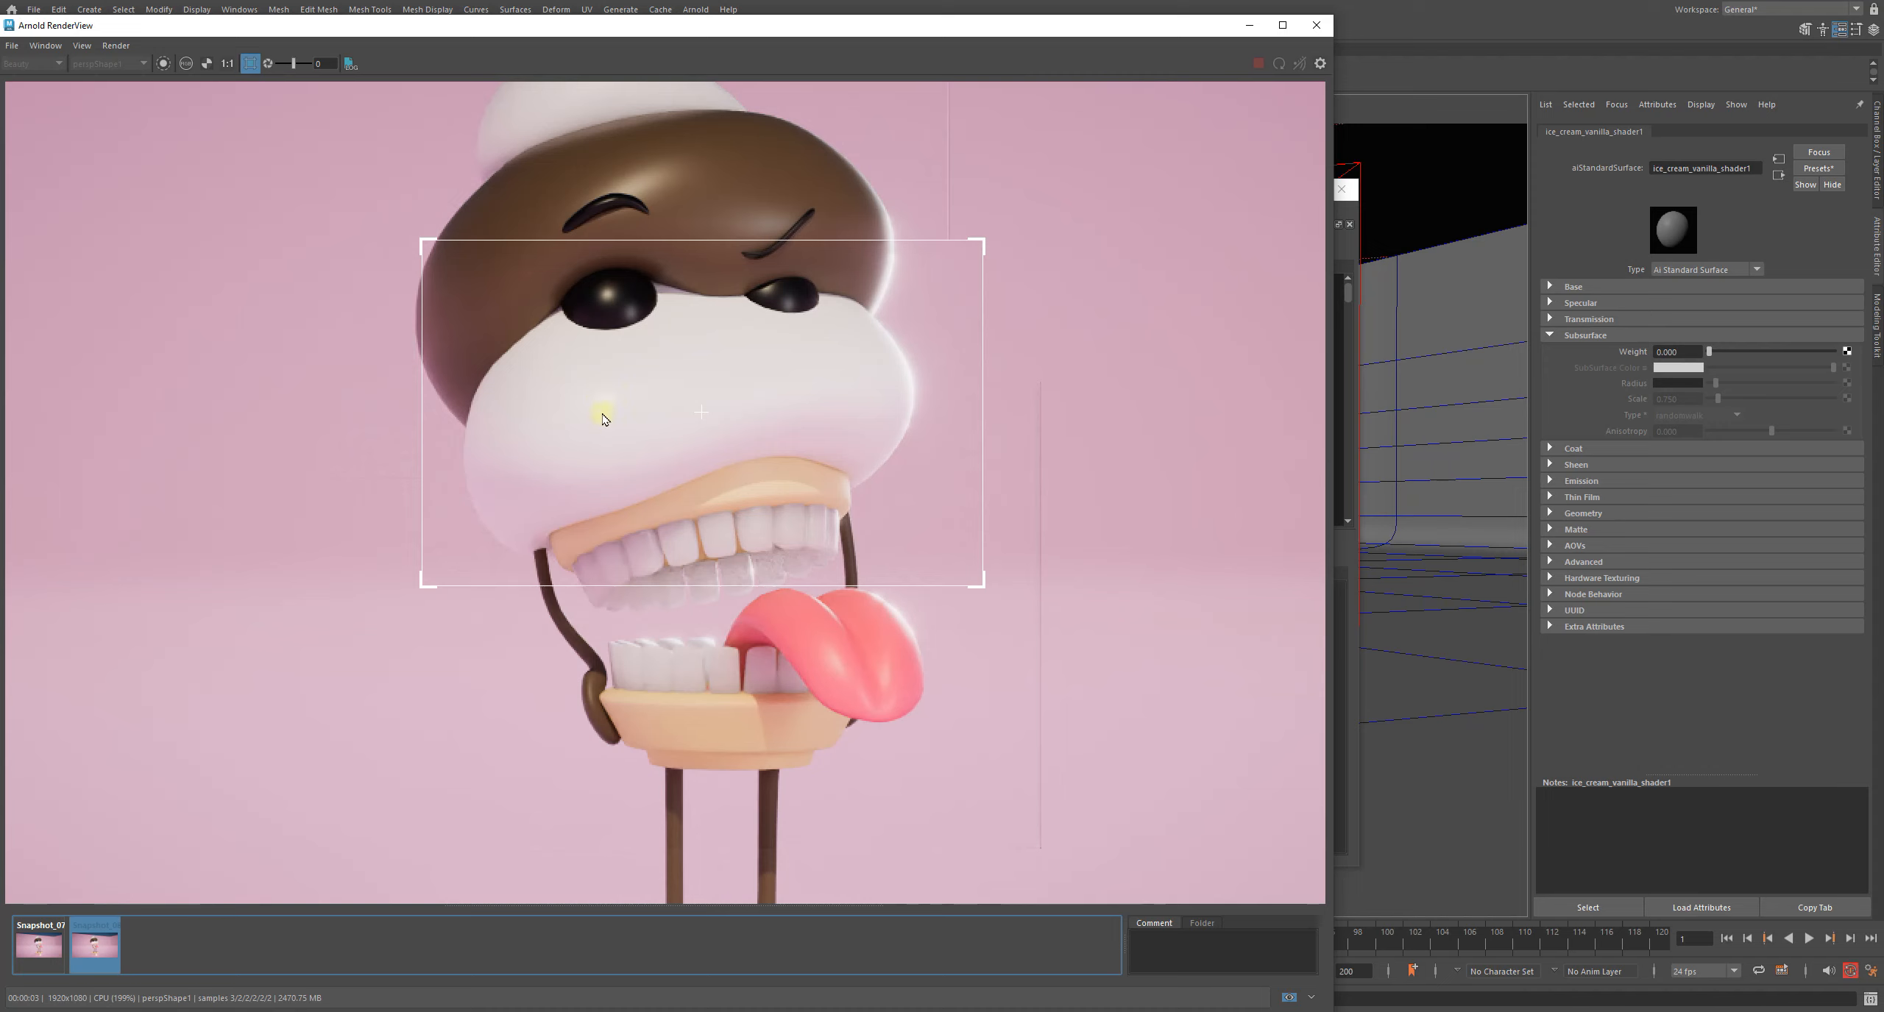
pyautogui.press('Left')
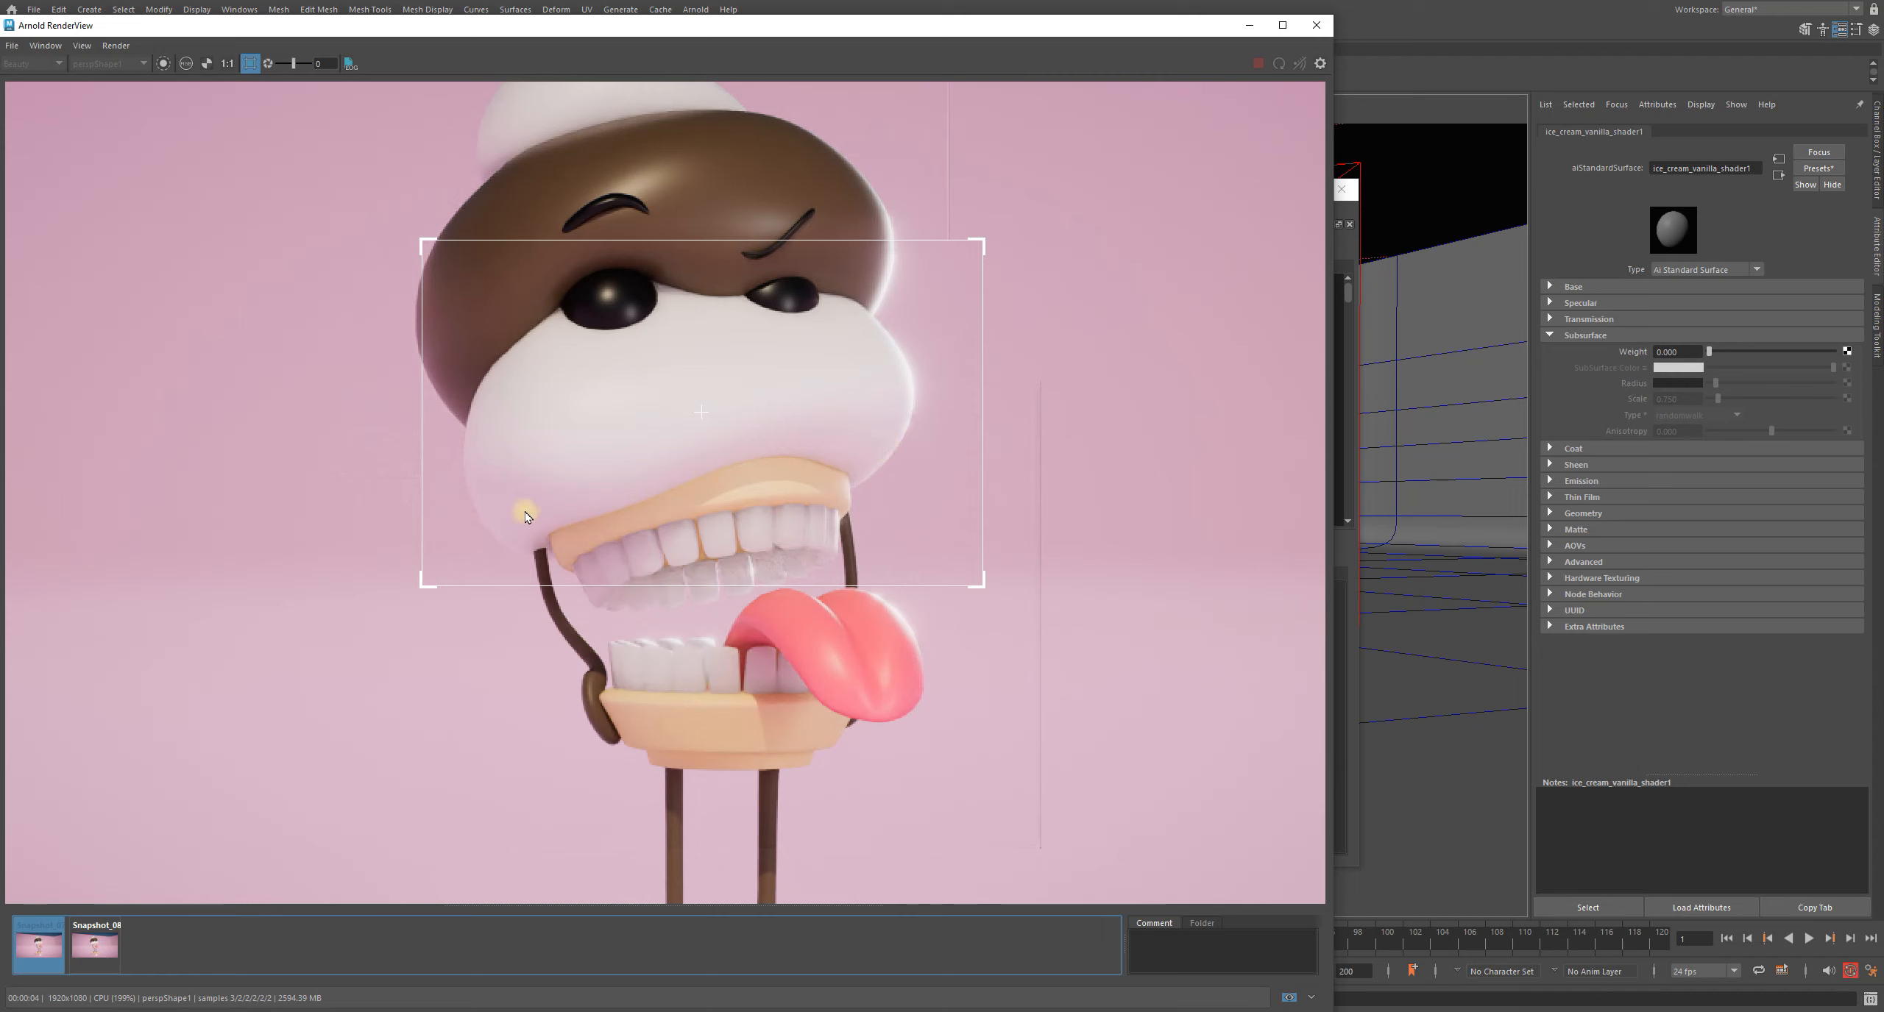
pyautogui.press('Right')
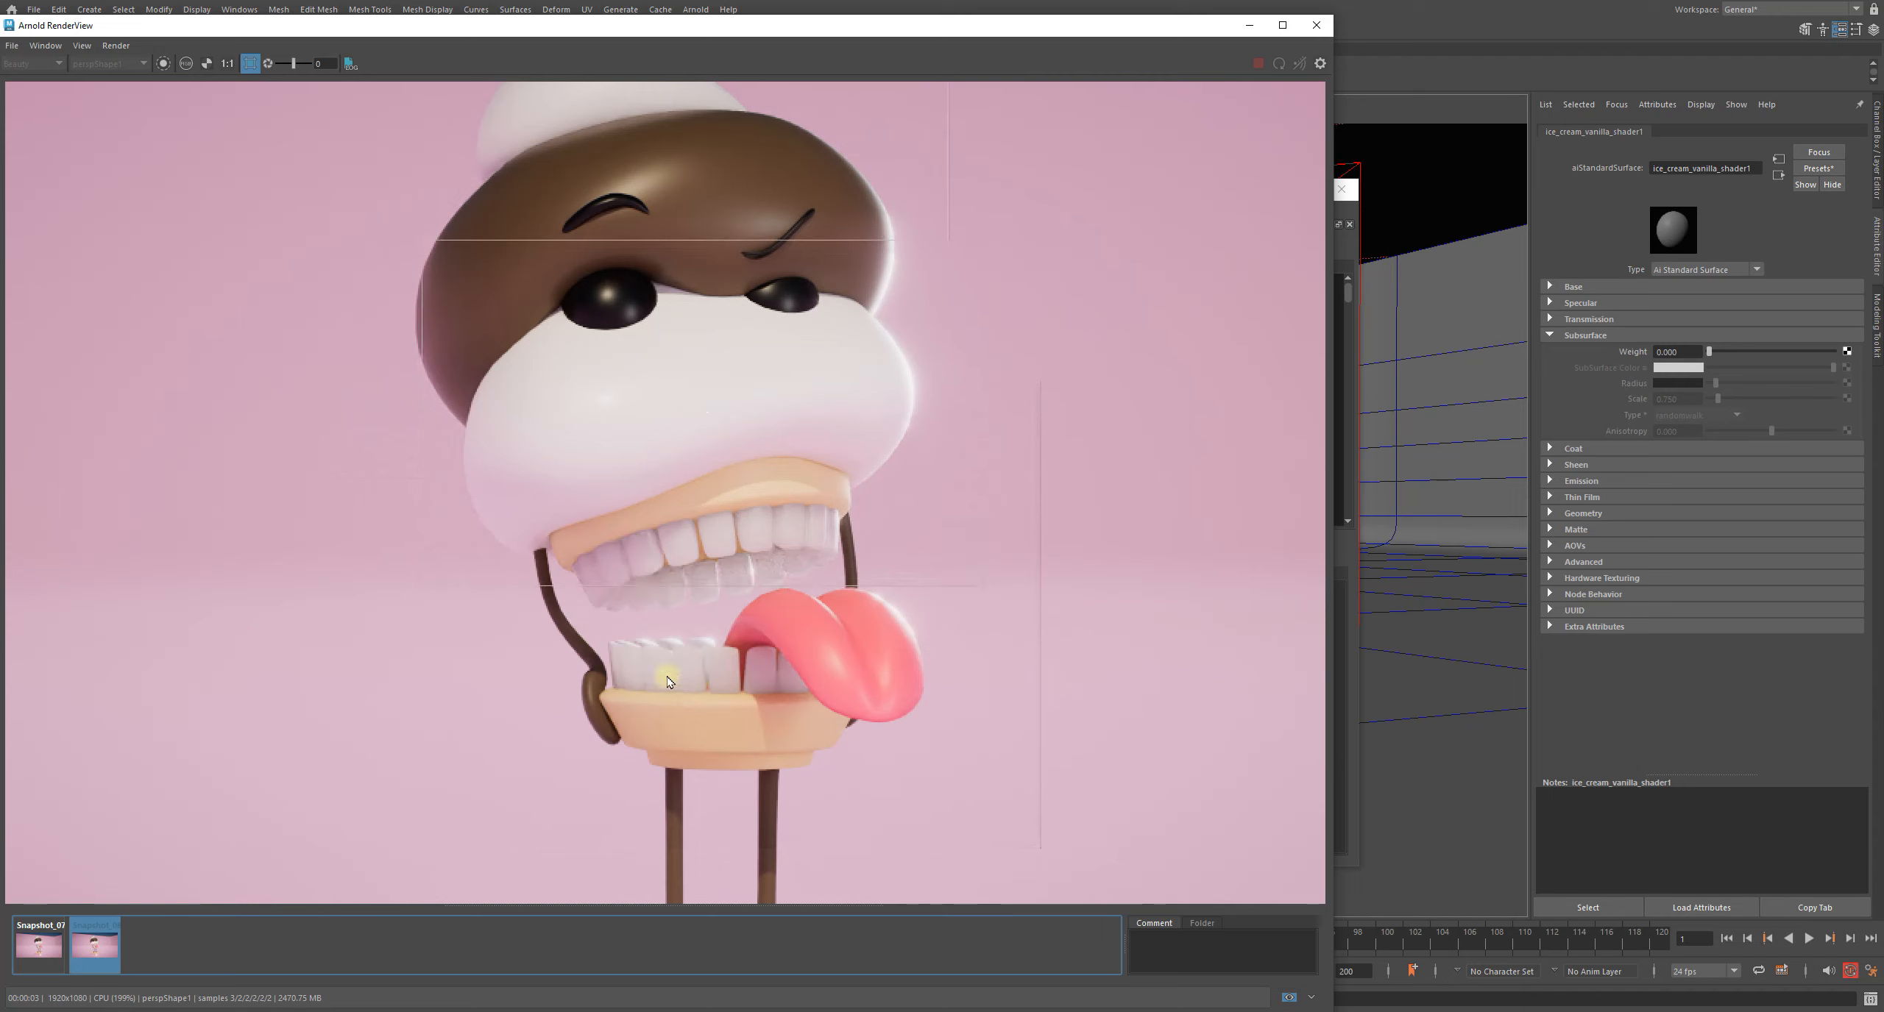
pyautogui.press('Left')
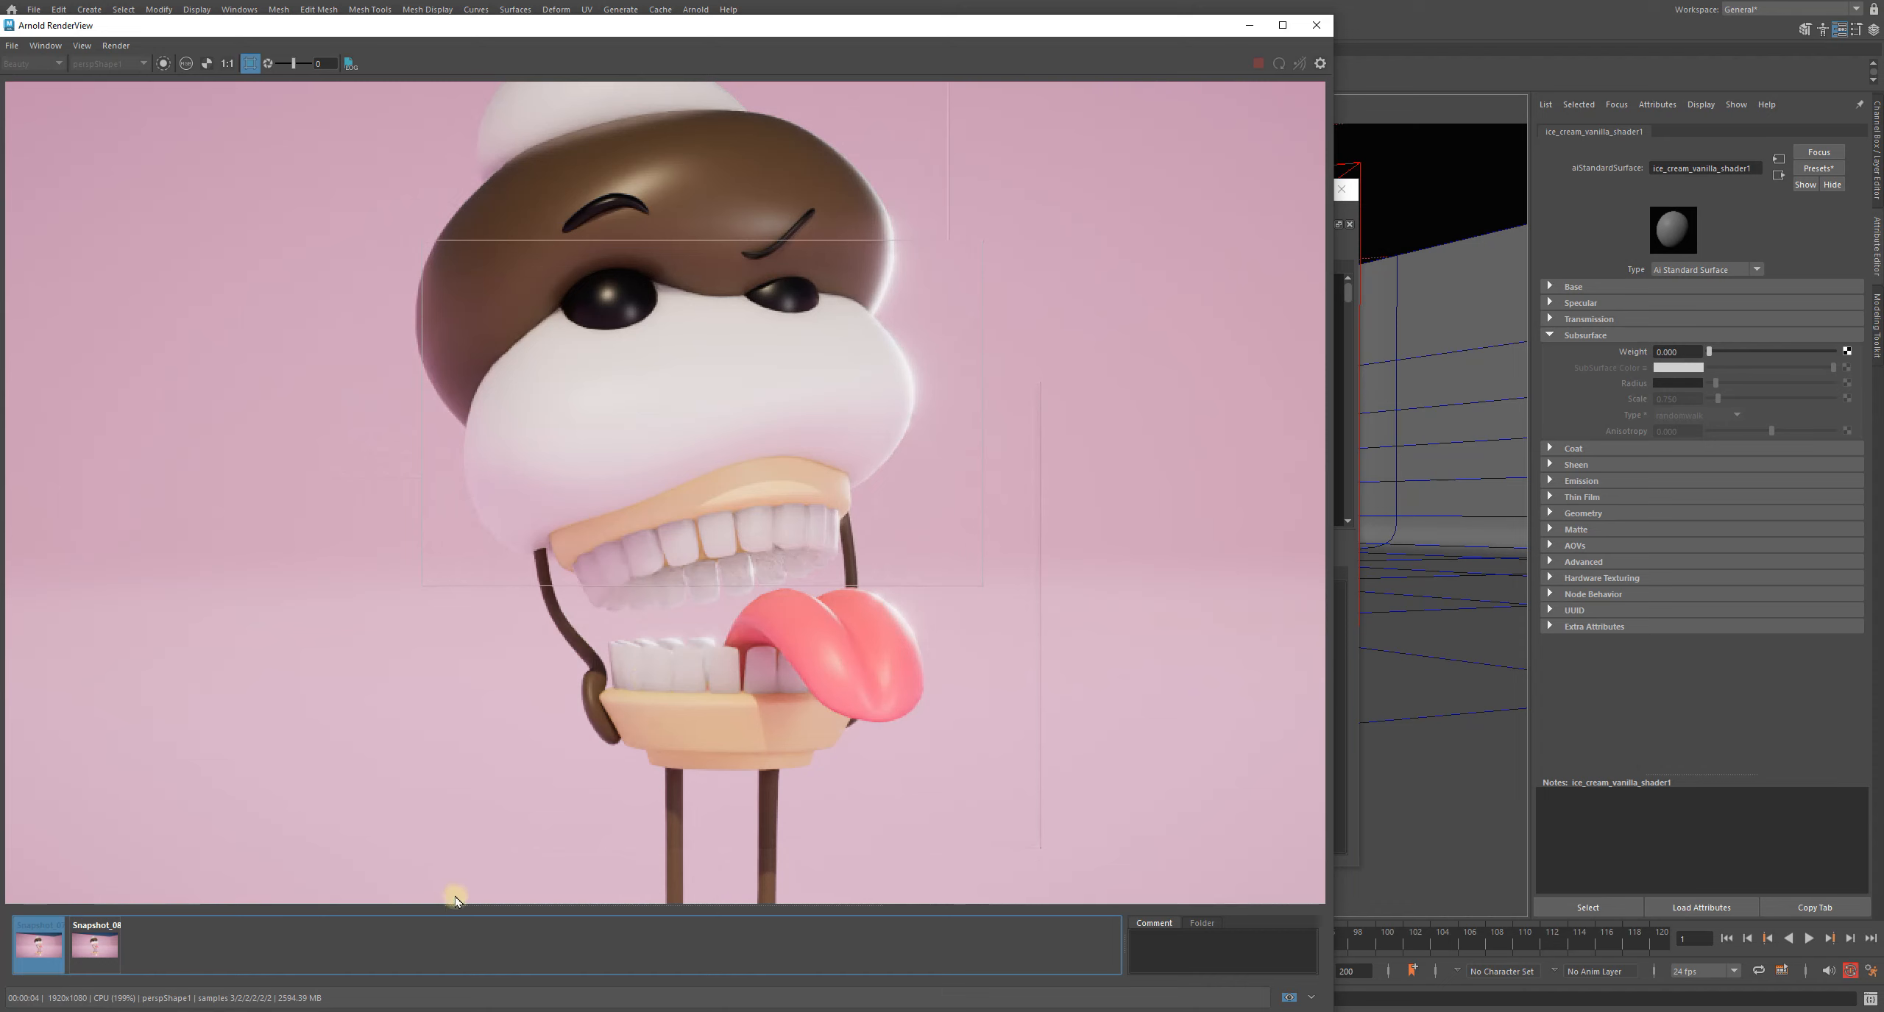
pyautogui.press('Right')
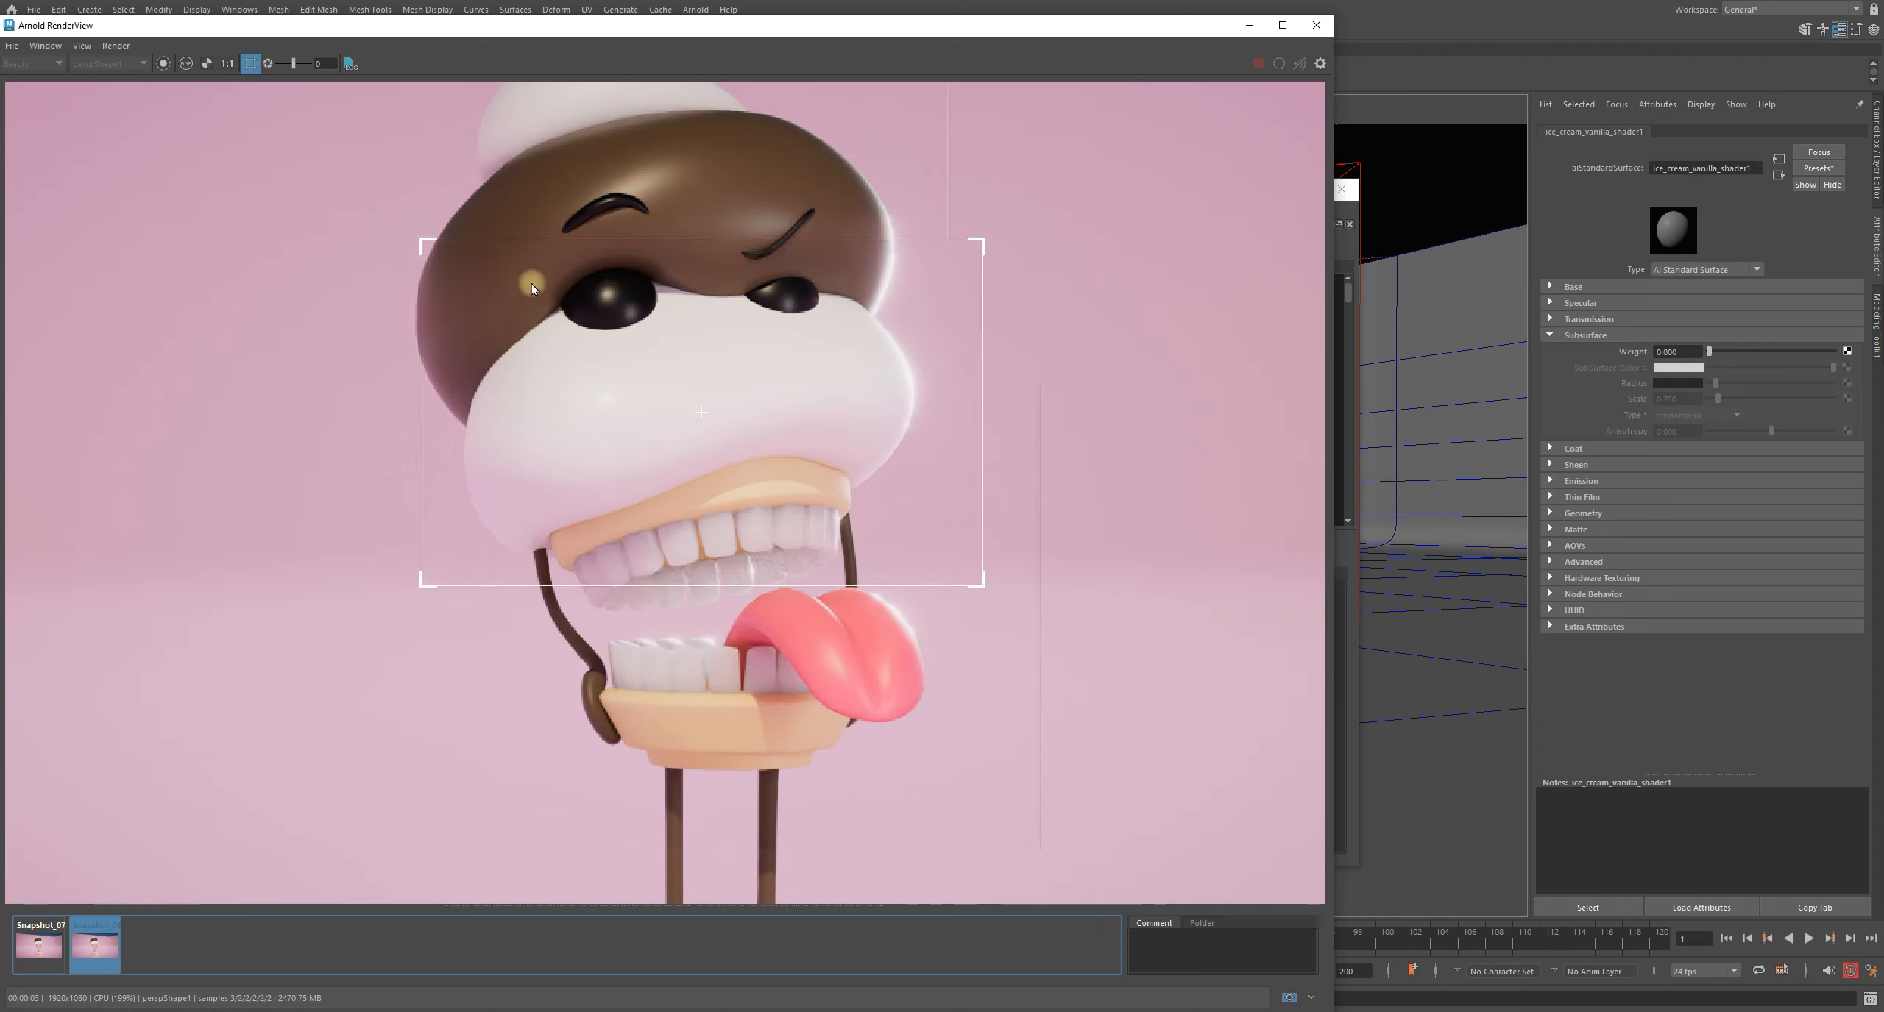
pyautogui.press('Left')
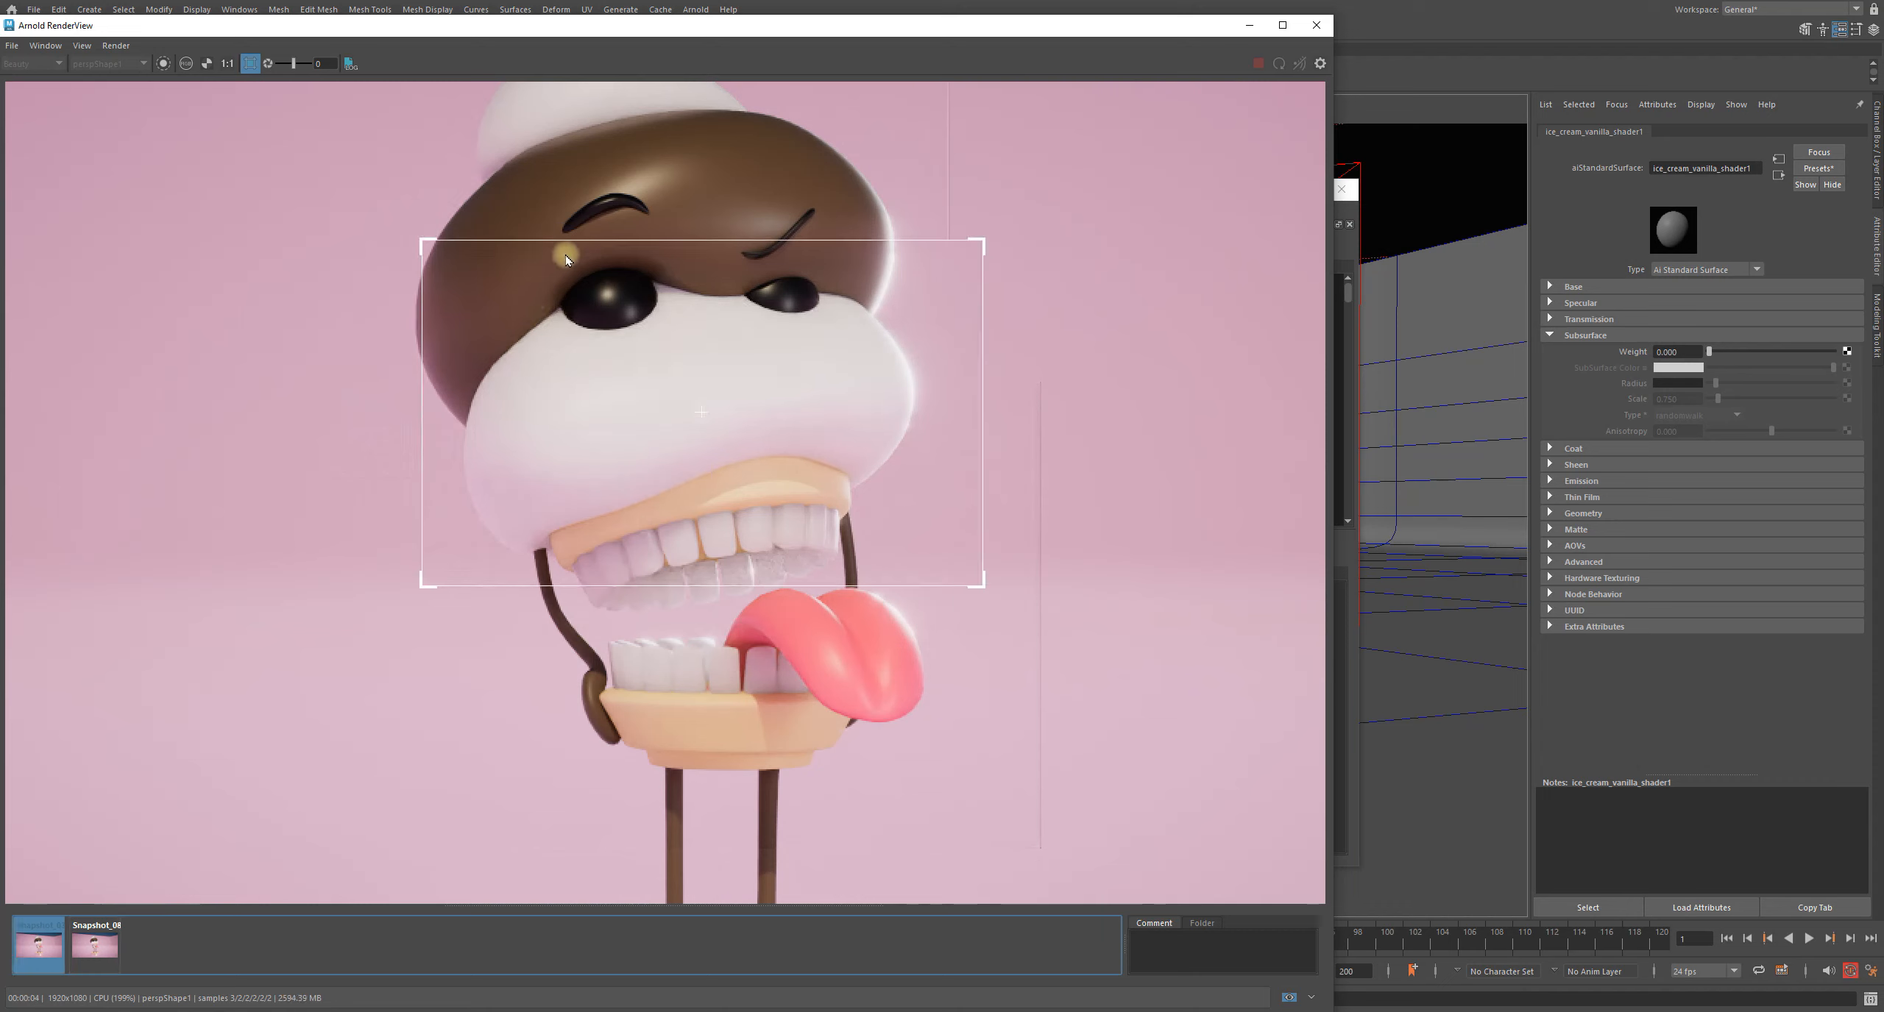
pyautogui.press('Right')
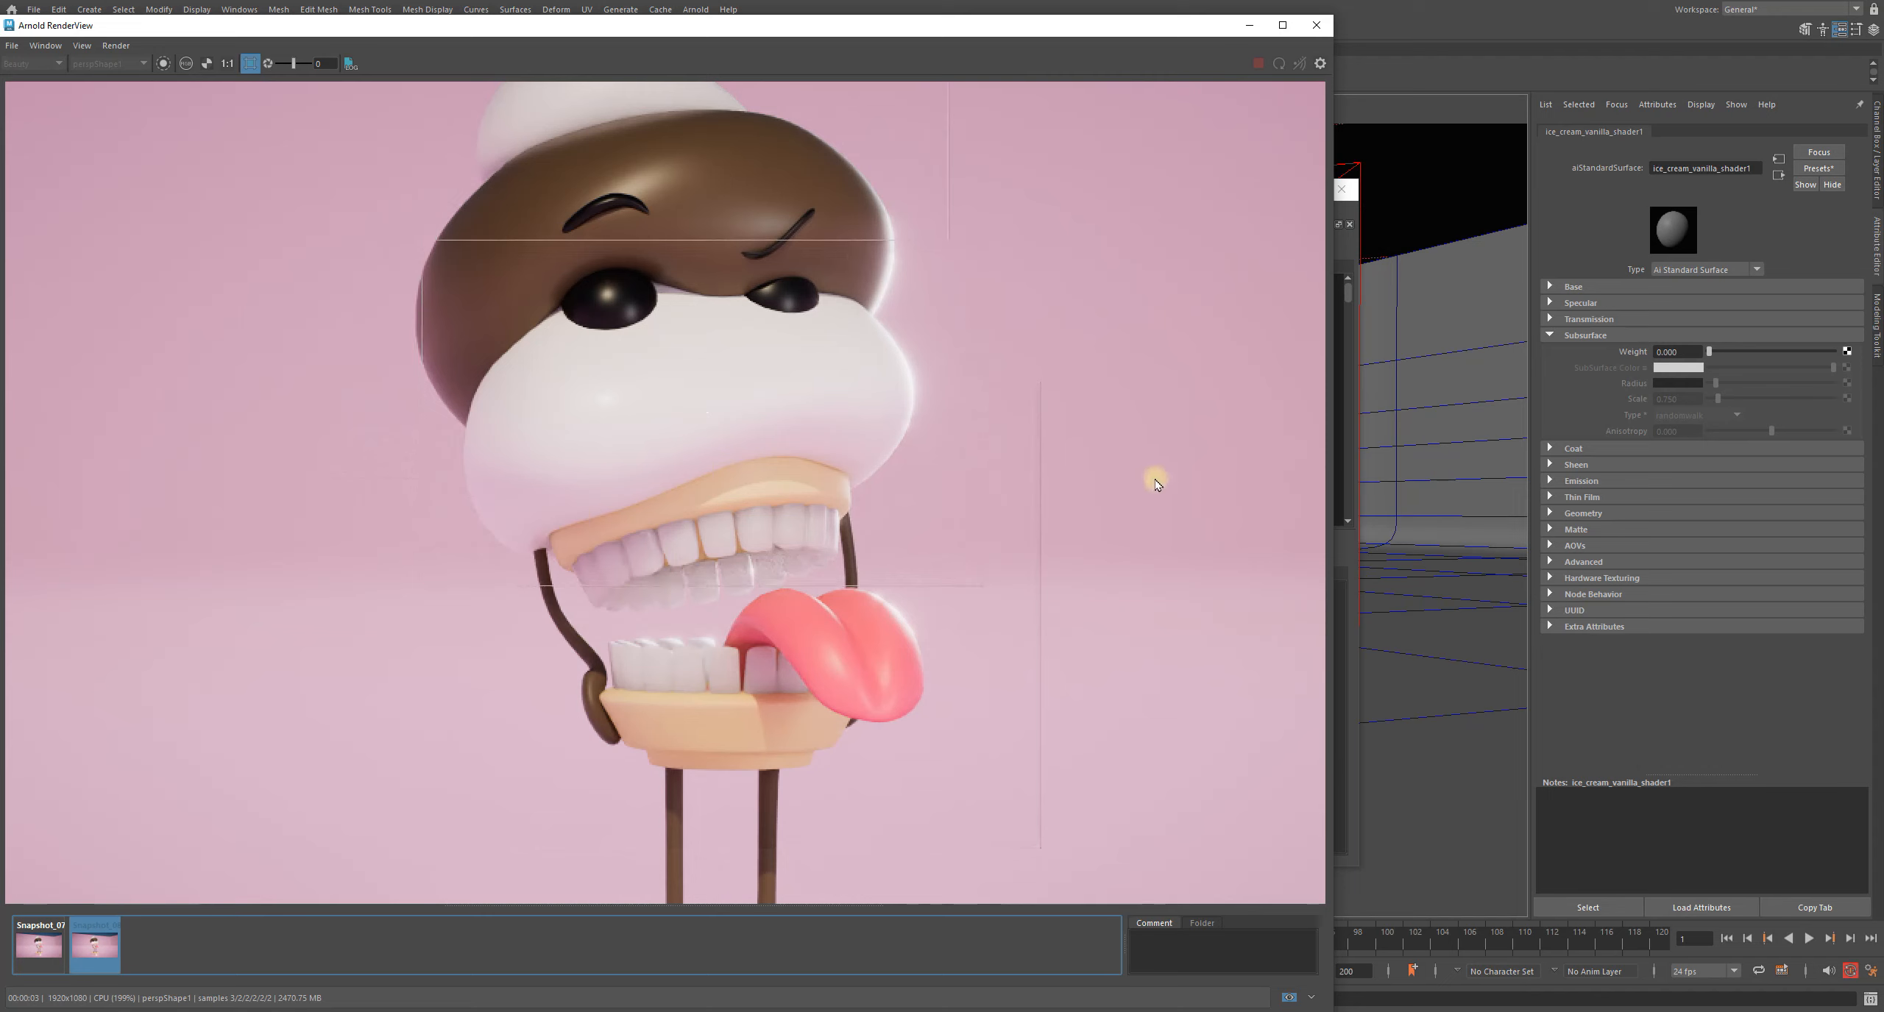
pyautogui.press('Left')
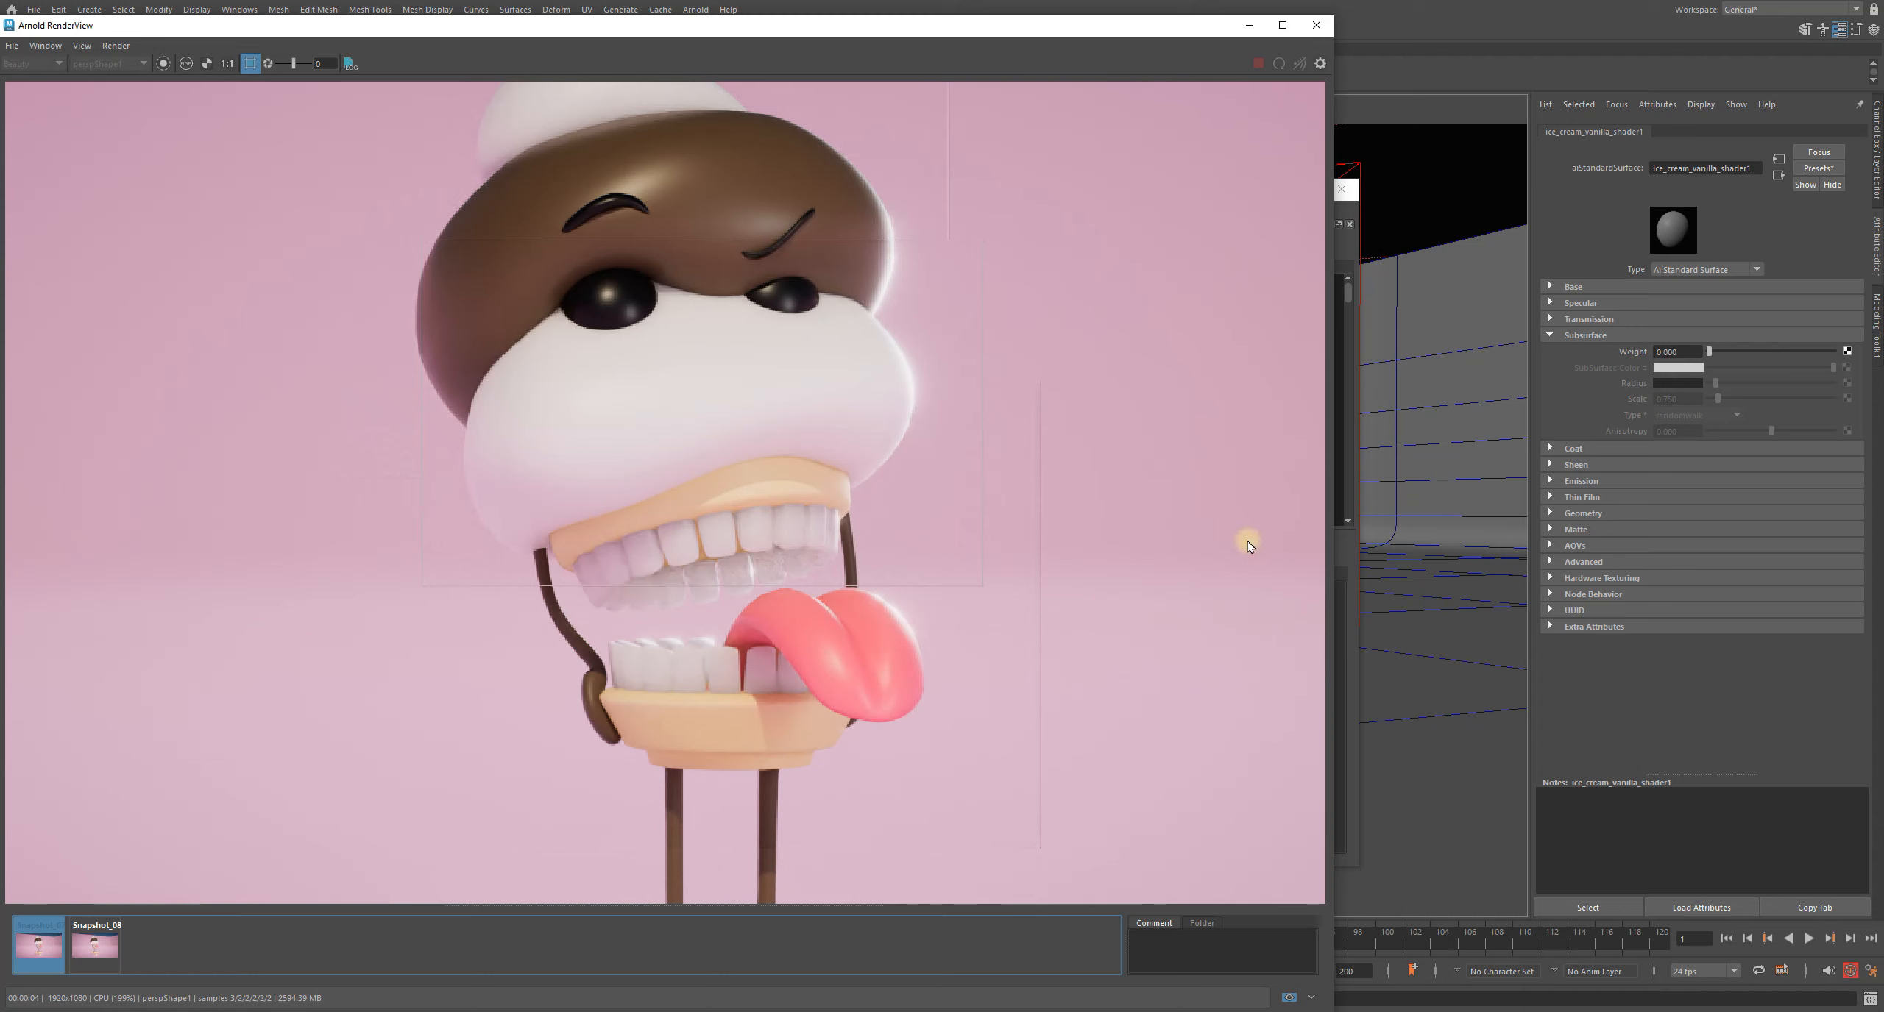
pyautogui.press('Right')
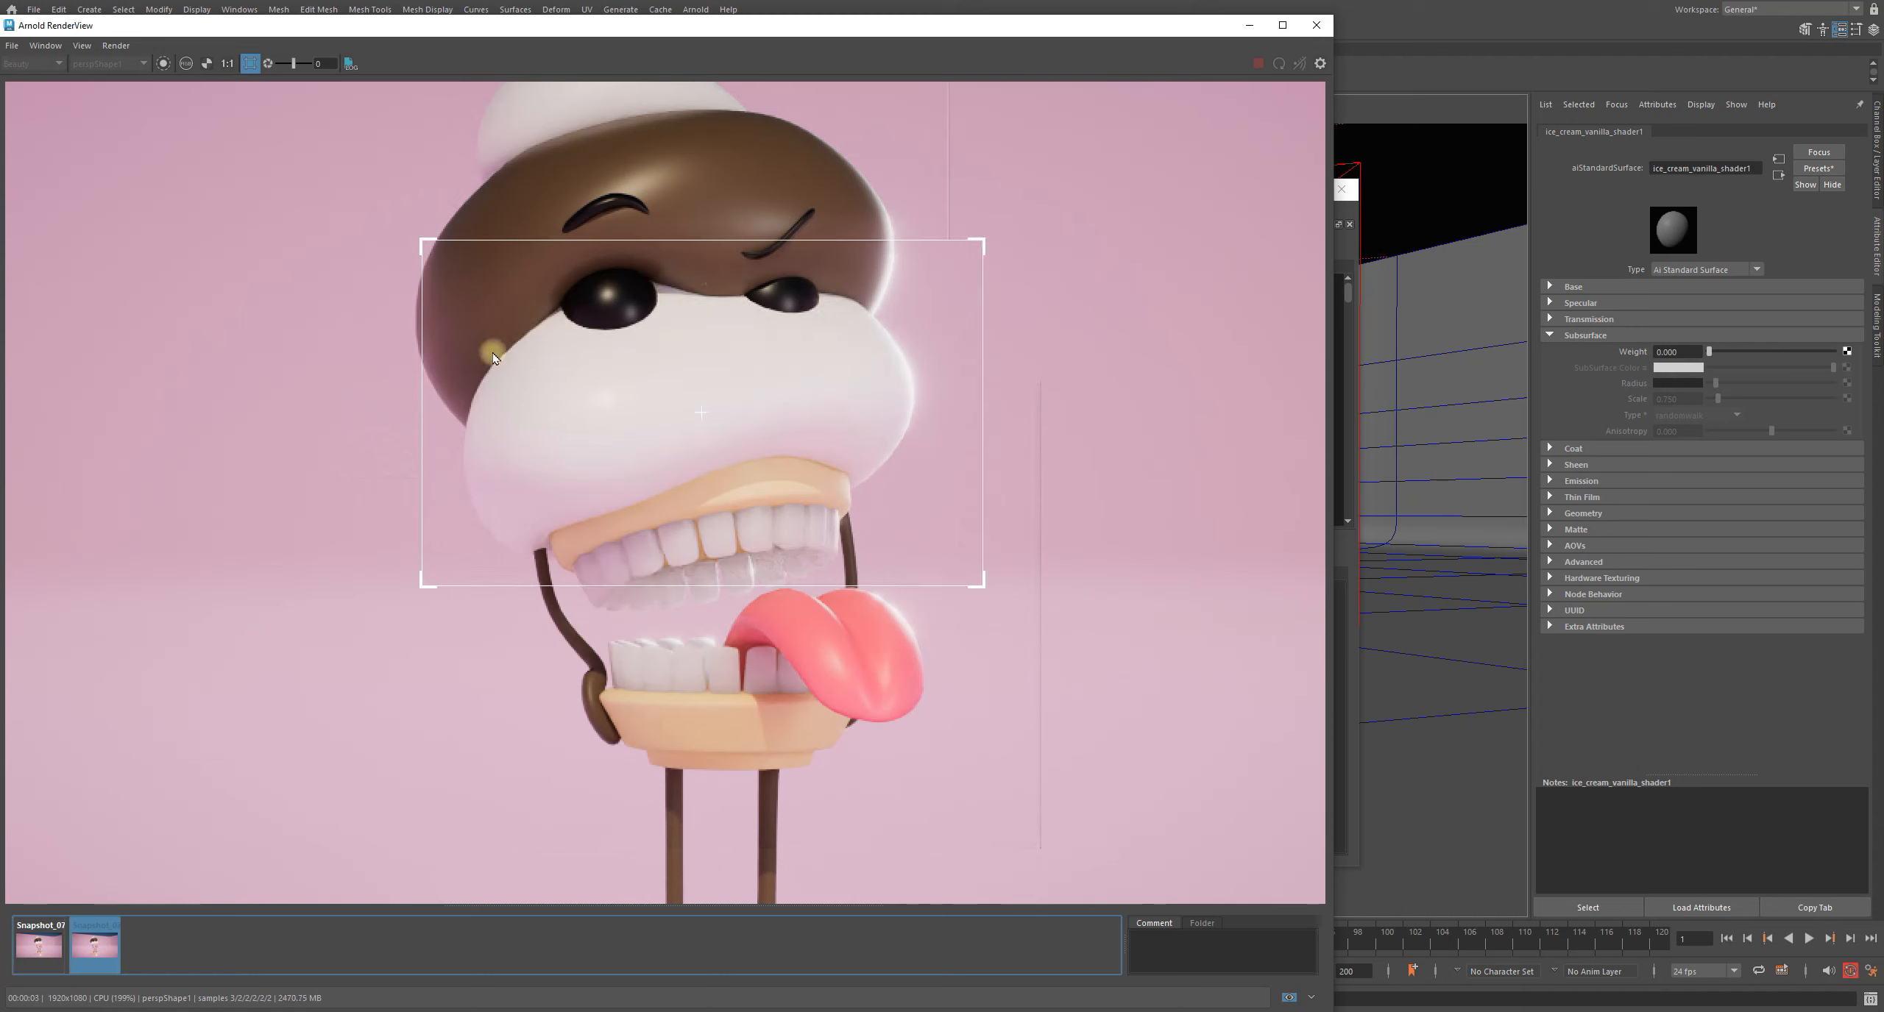
pyautogui.press('Left')
pyautogui.press('Right')
pyautogui.press('Left')
pyautogui.press('Right')
pyautogui.press('Left')
pyautogui.press('Right')
pyautogui.press('Left')
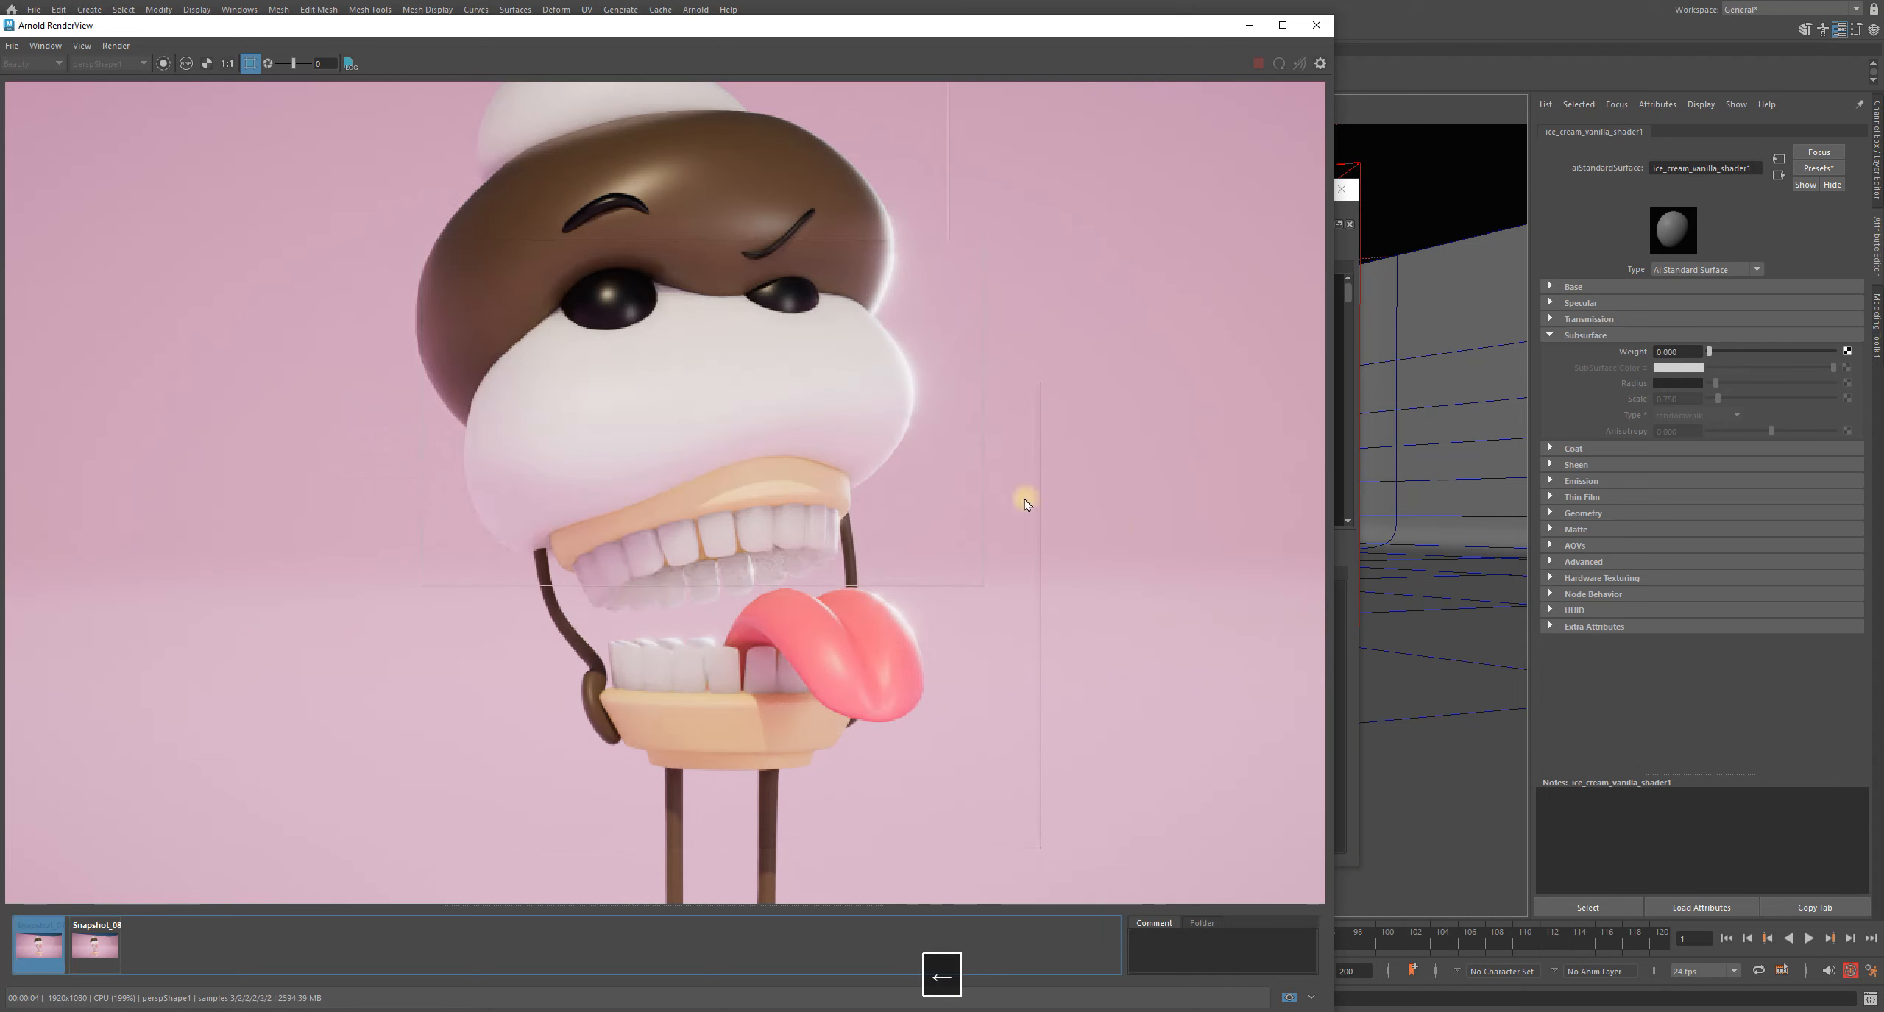
pyautogui.press('Right')
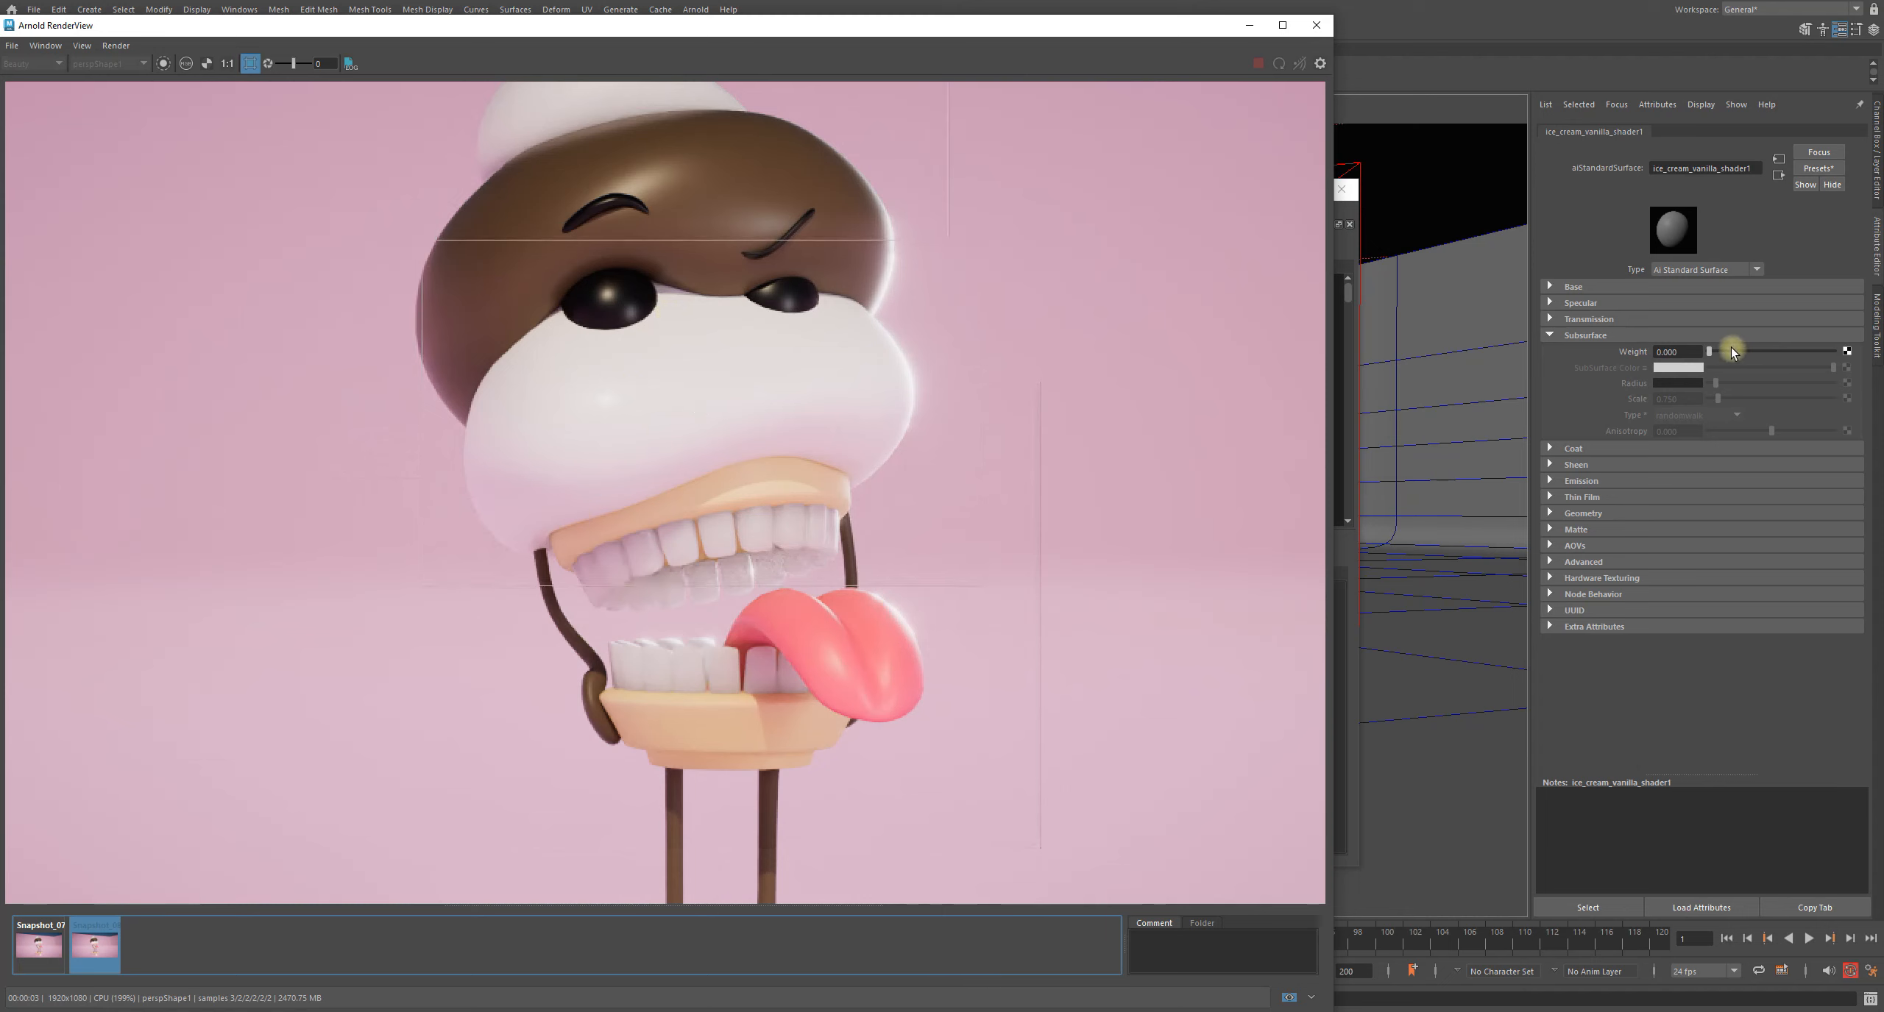
# Set the vanilla shader's subsurface weight to 1 and its radius to black, and compare the live render with Snapshot_07
pyautogui.moveTo(1786, 353); pyautogui.dragTo(1836, 351)
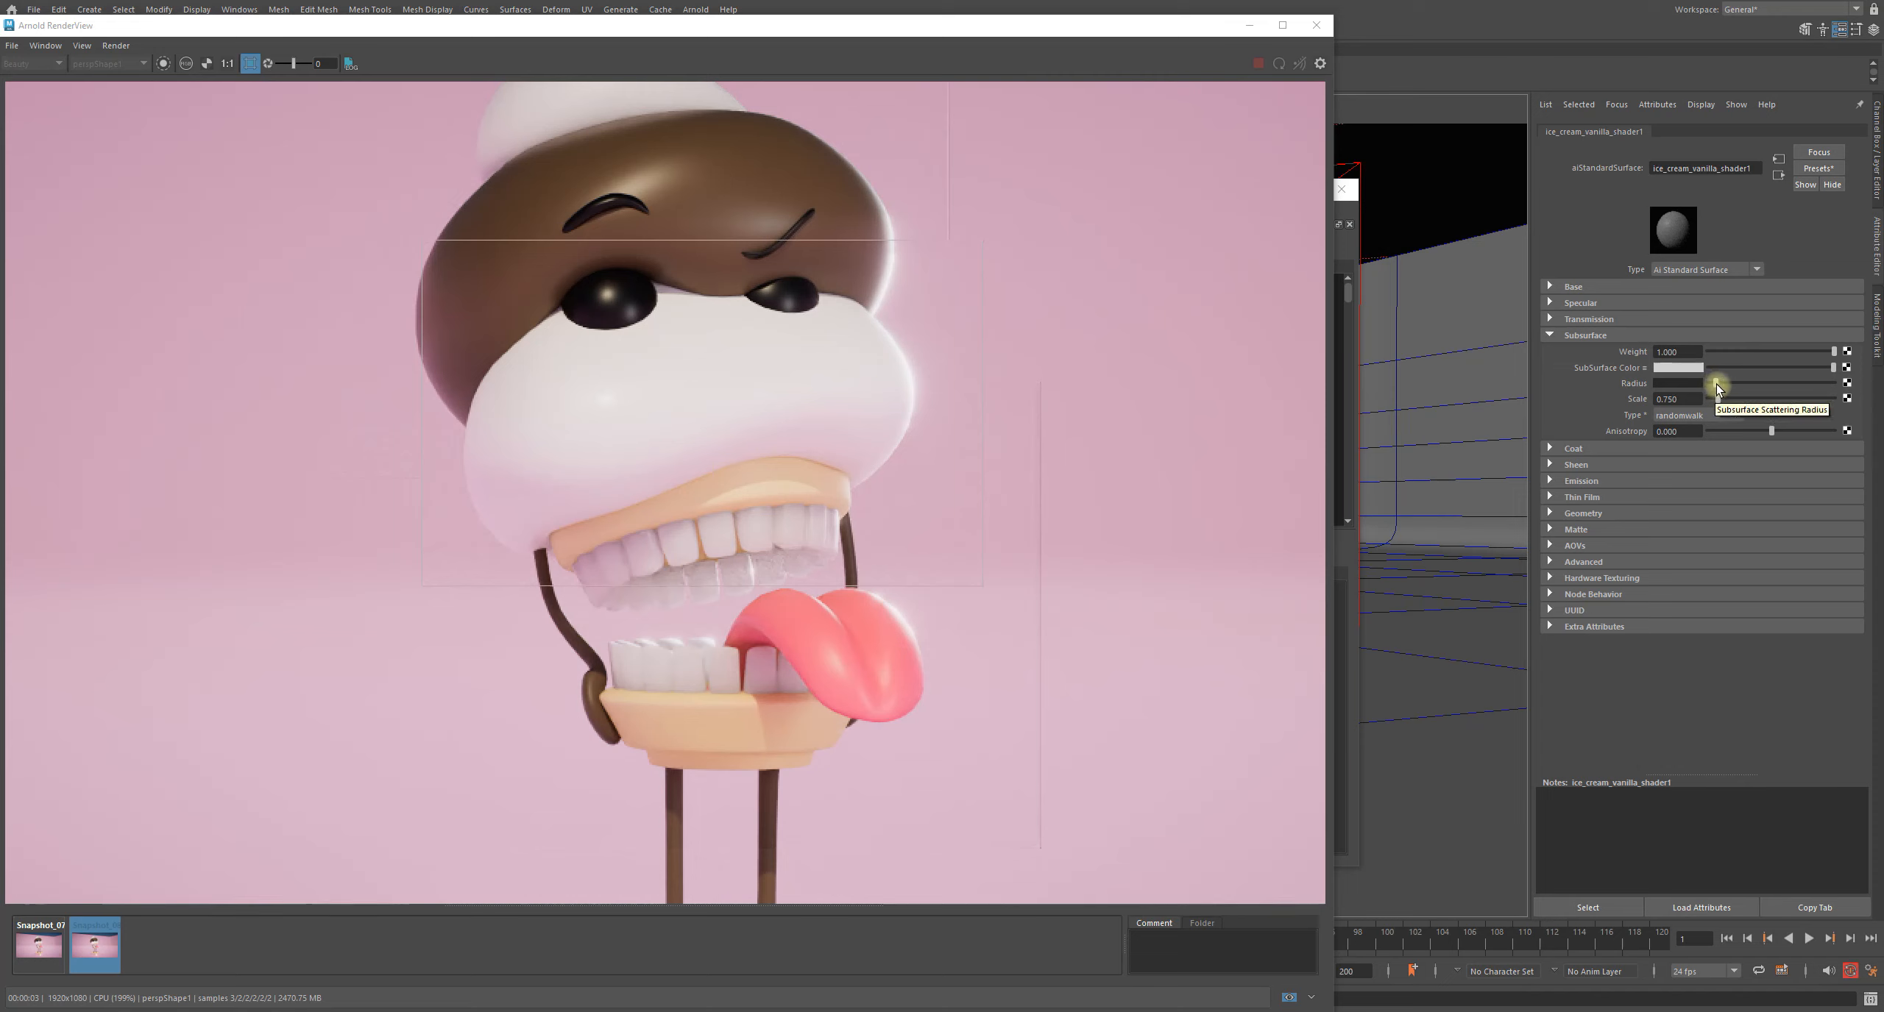
pyautogui.moveTo(1716, 385); pyautogui.dragTo(1708, 384)
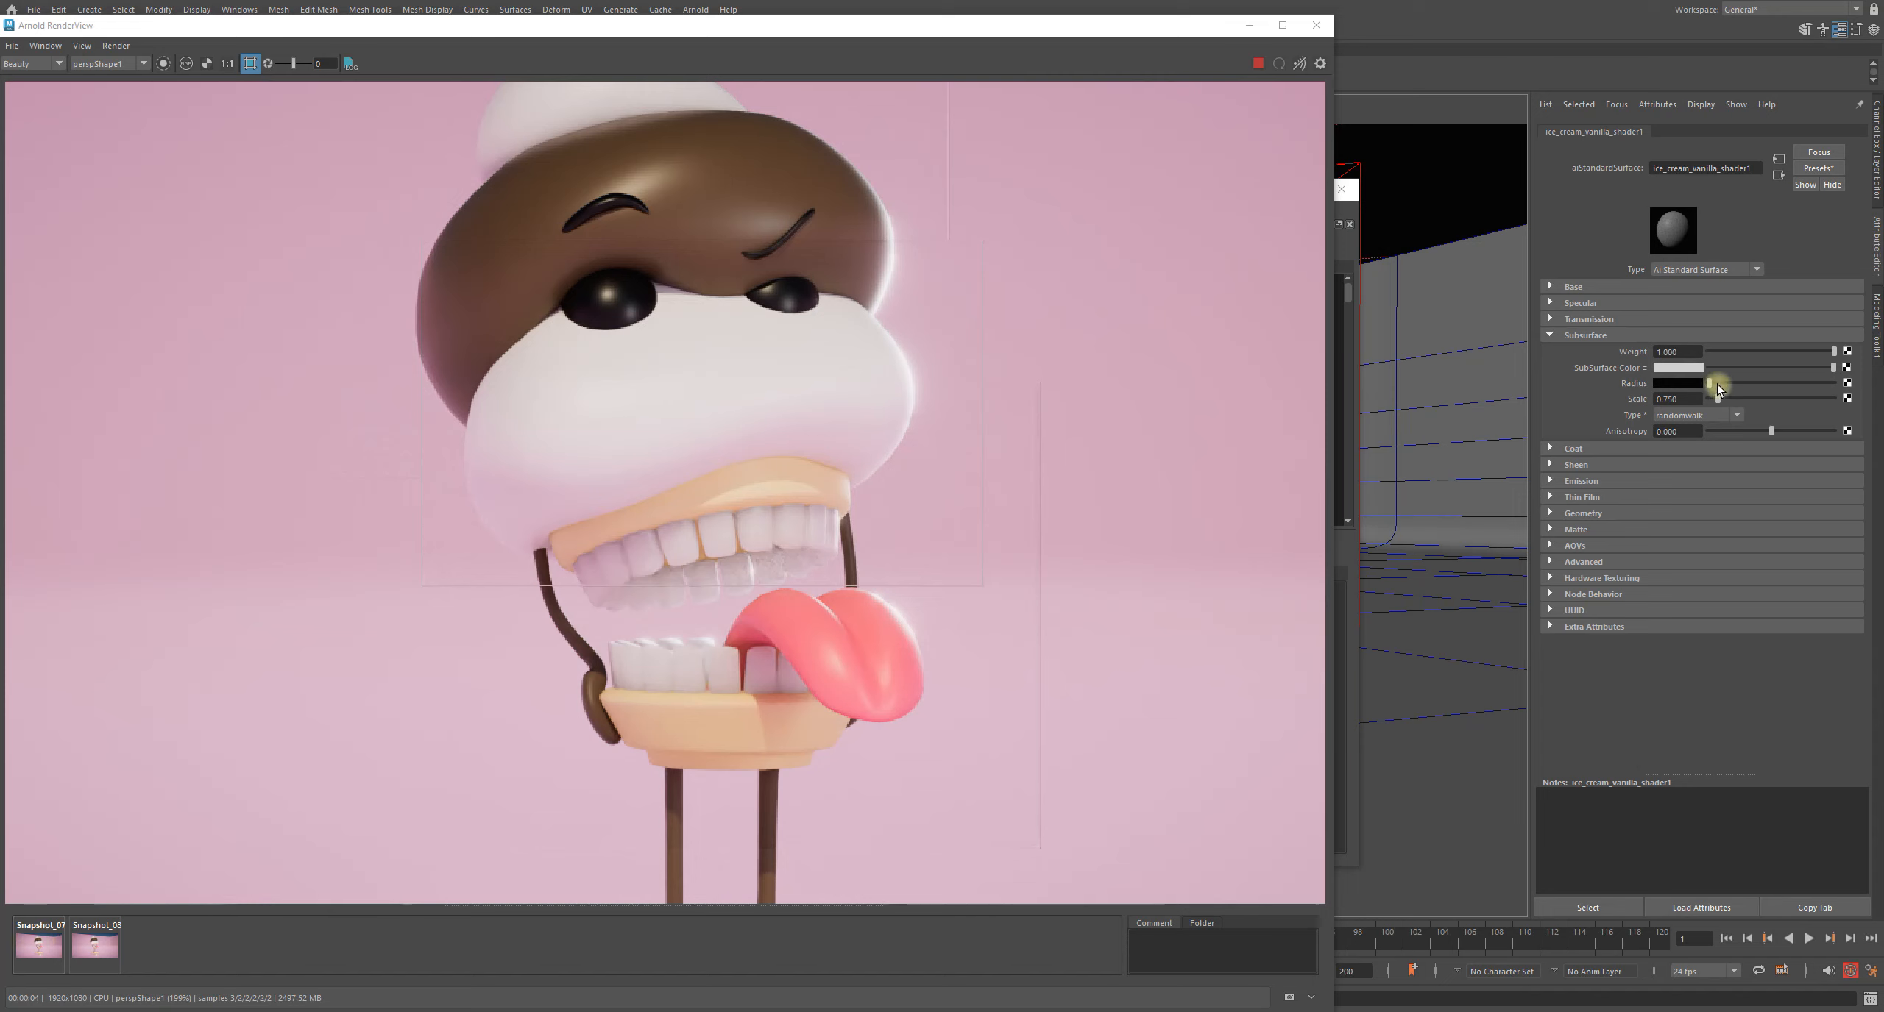
pyautogui.click(42, 950)
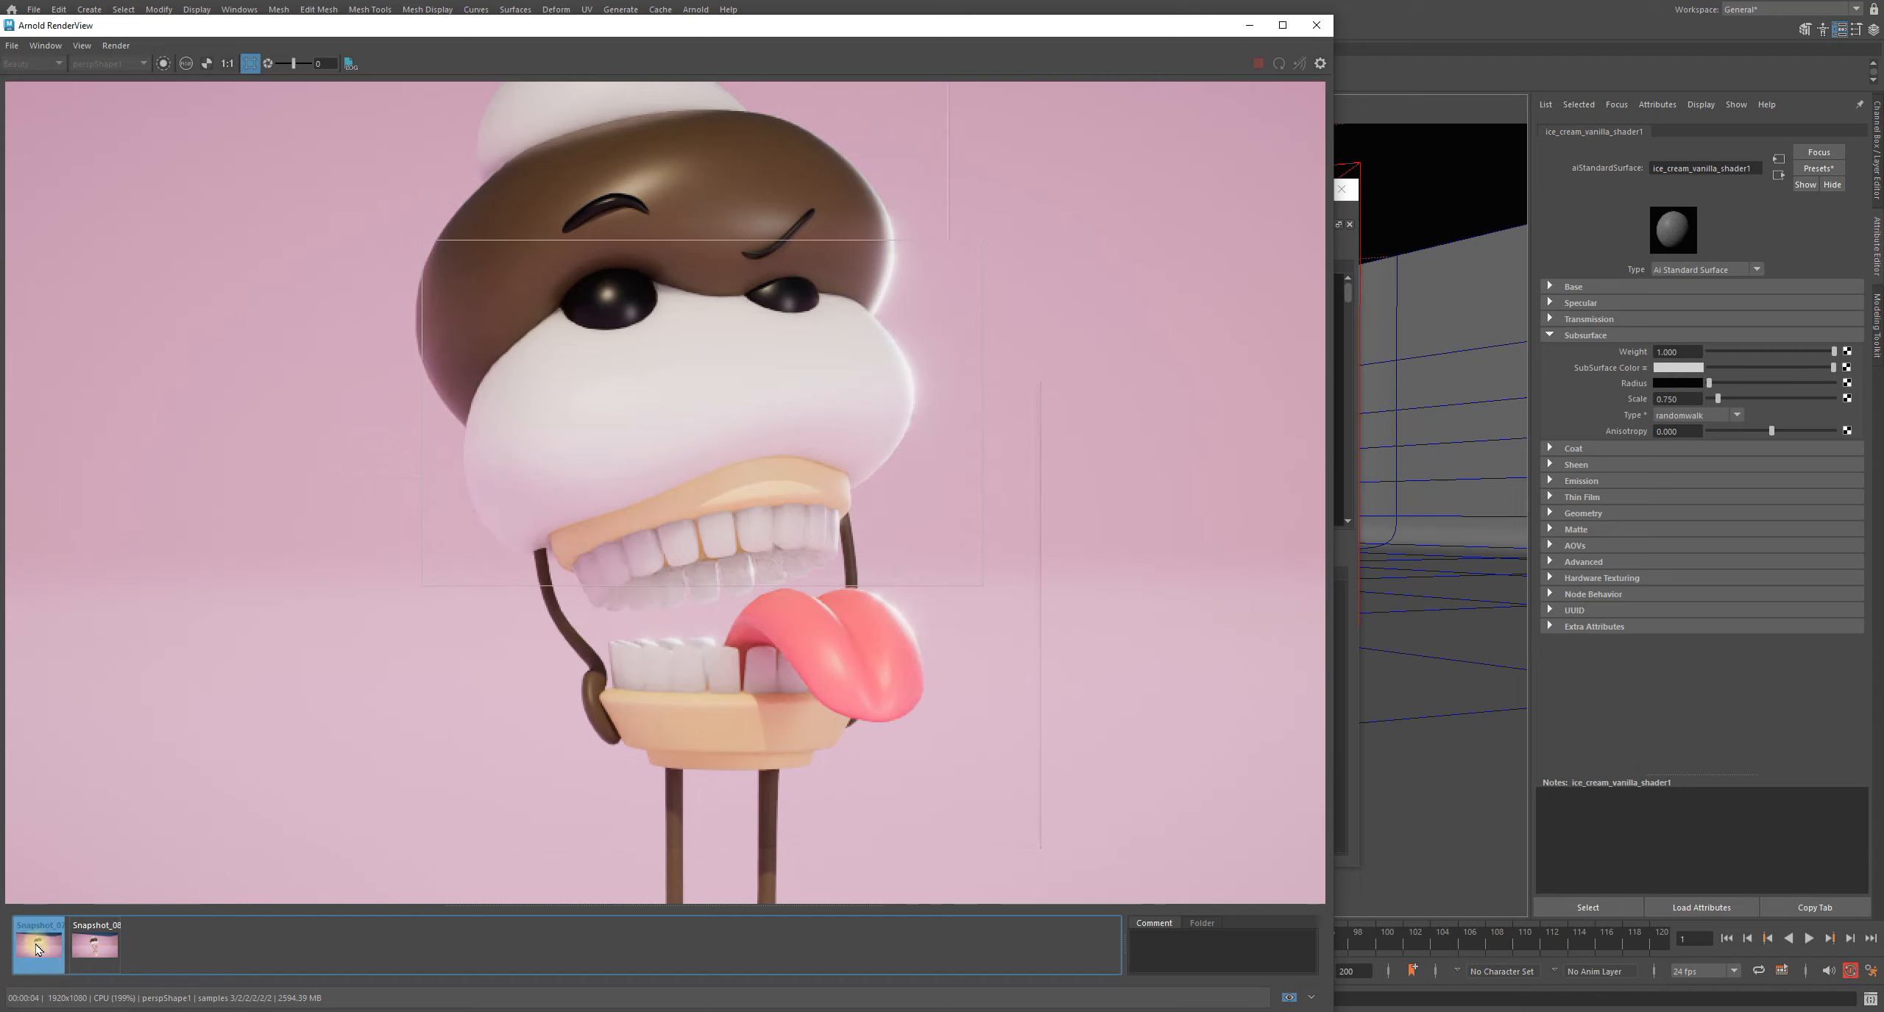
pyautogui.click(37, 951)
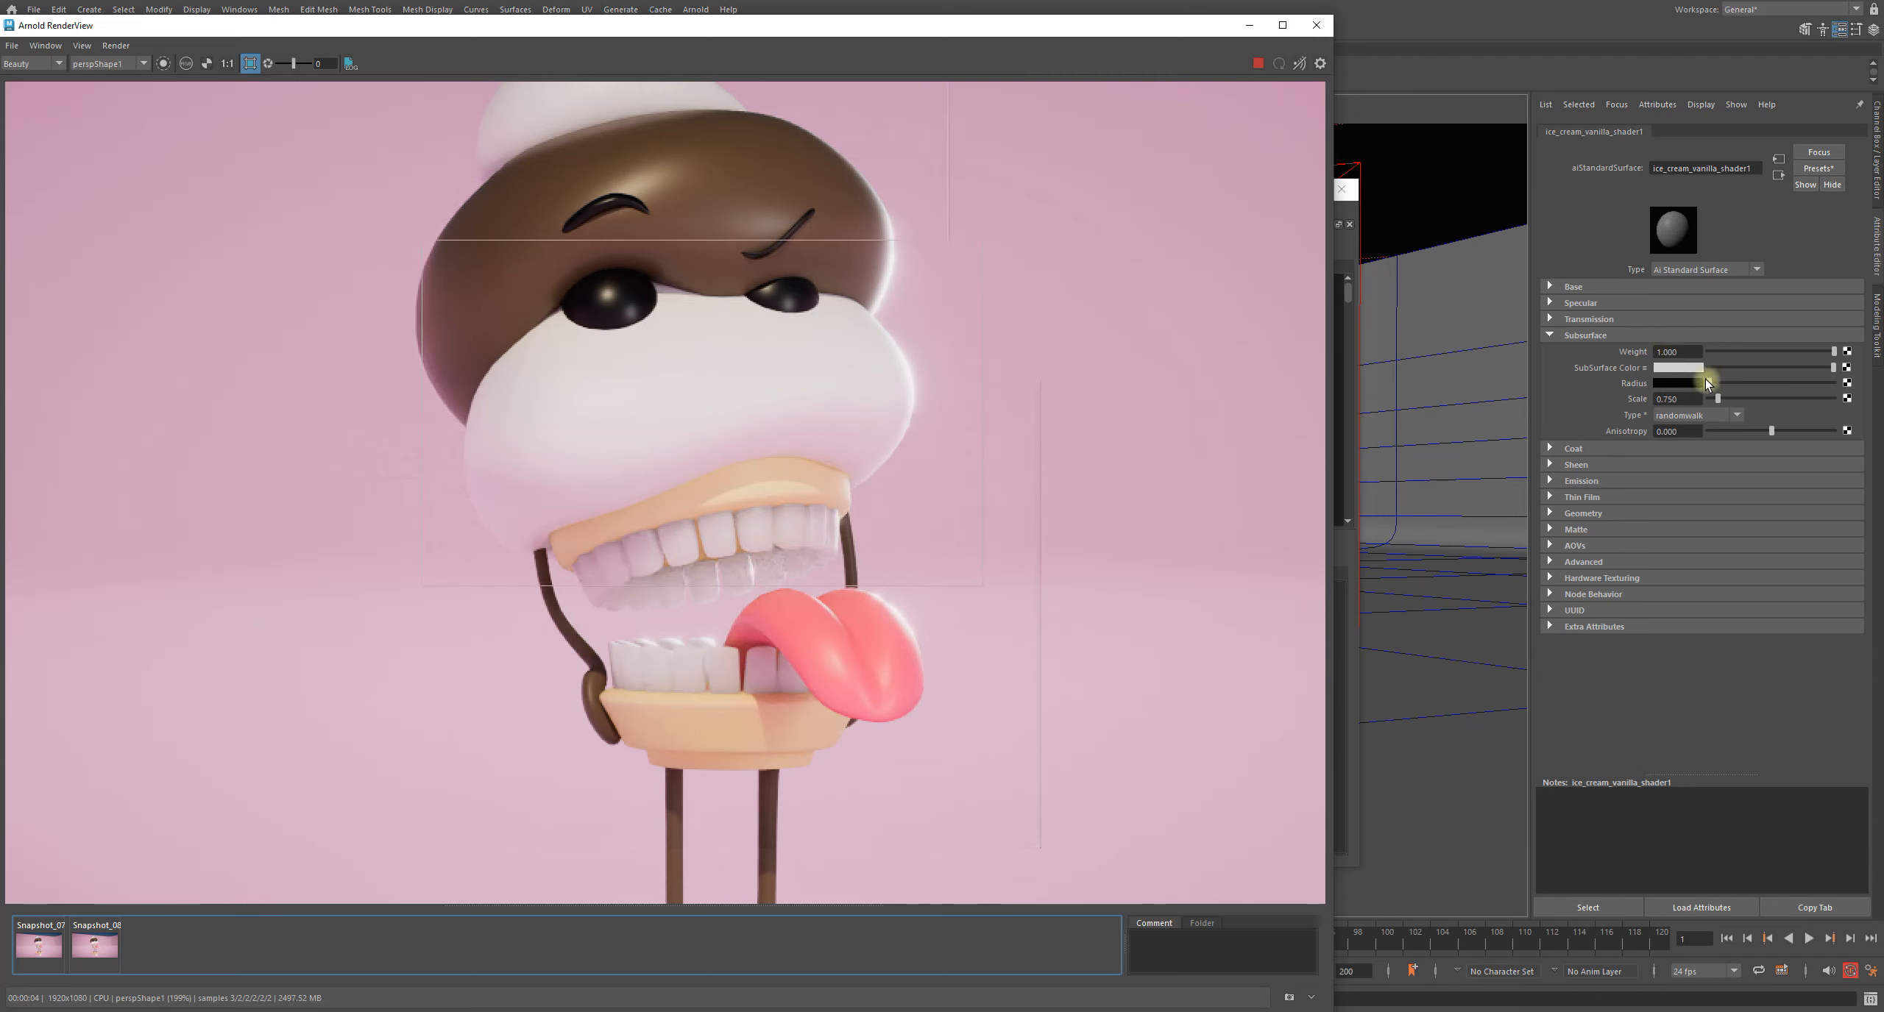
pyautogui.click(39, 941)
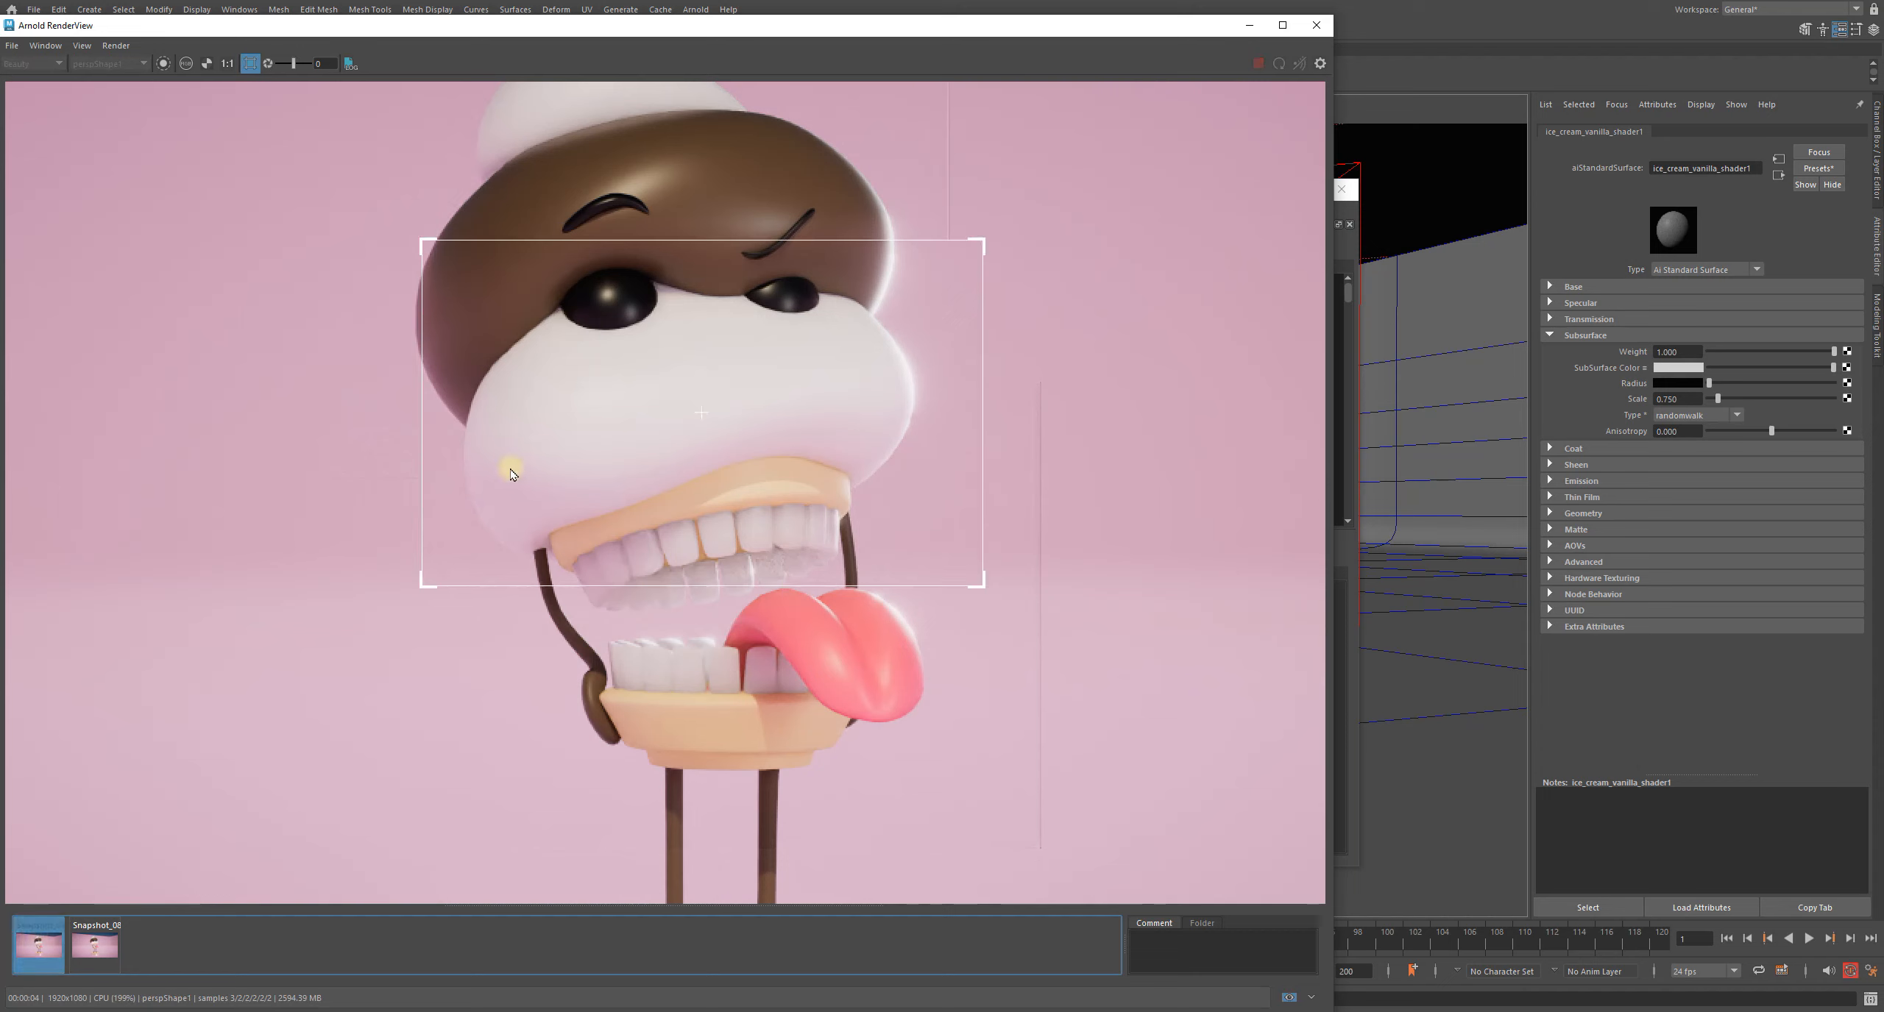
pyautogui.click(32, 943)
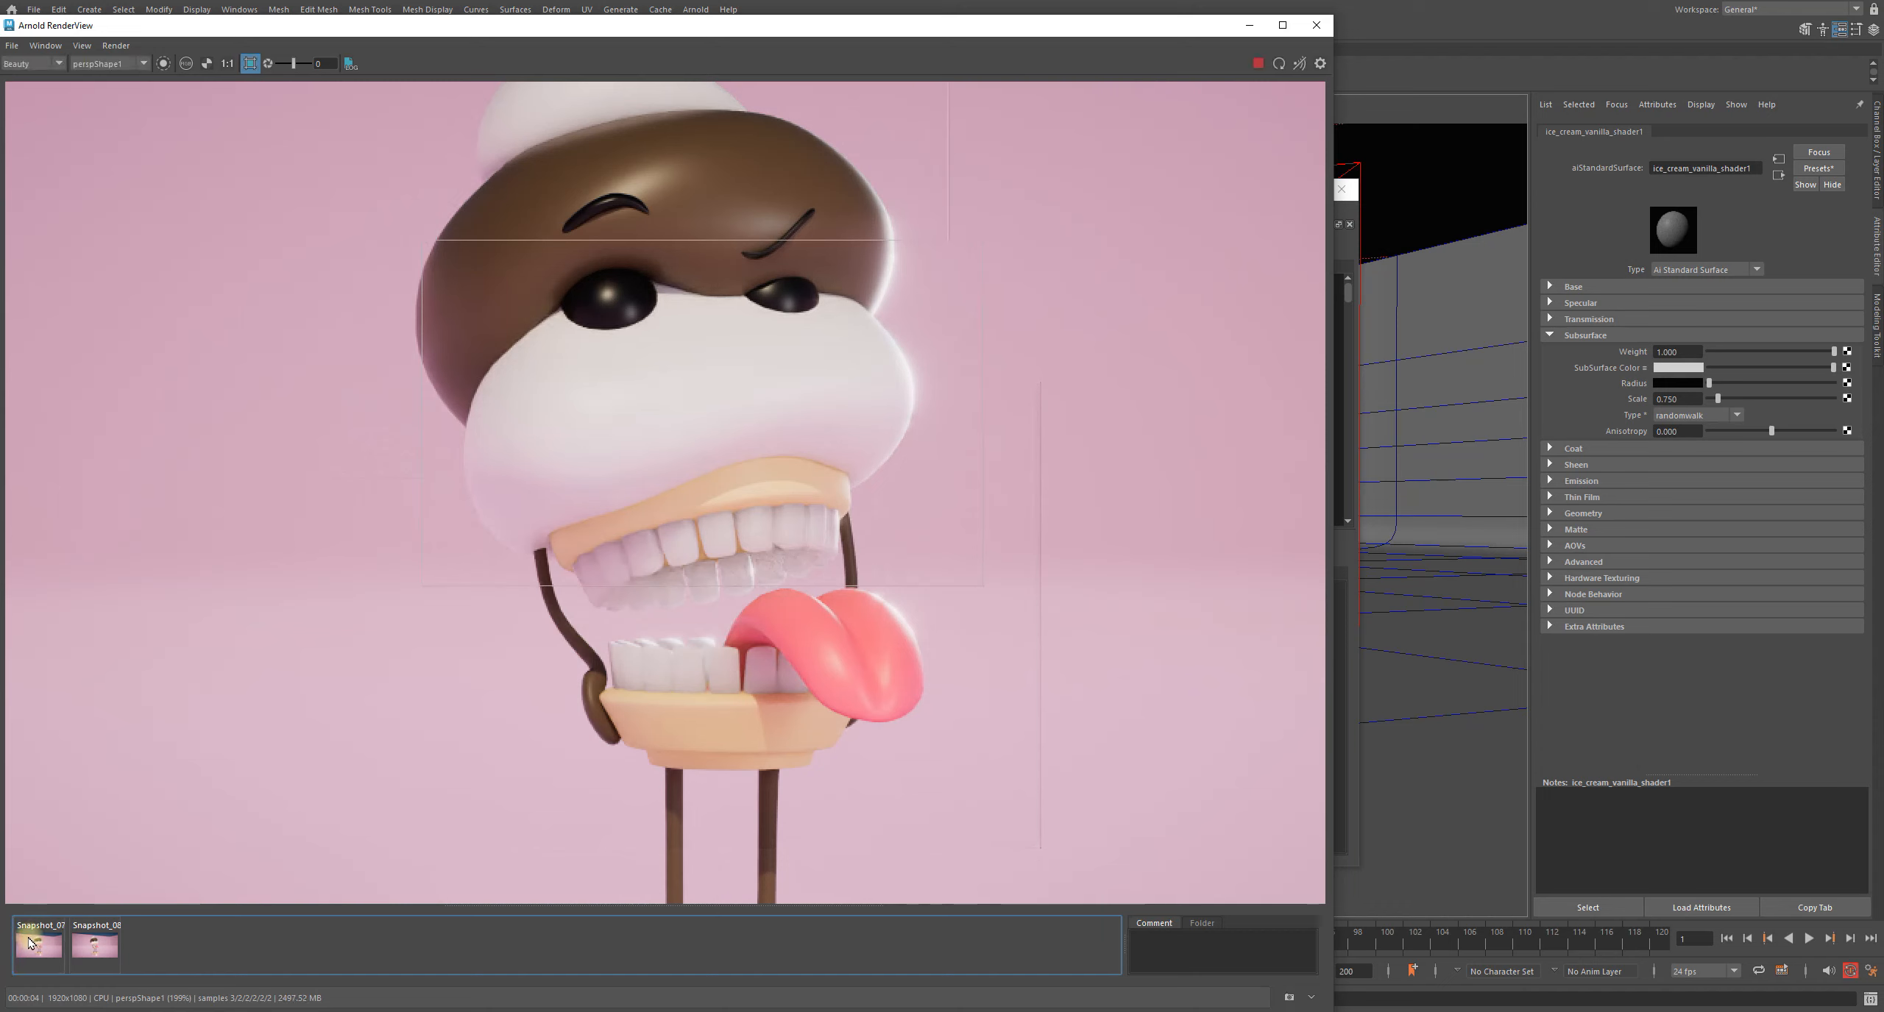
# Check Snapshot_07 against the live render with the black vanilla radius, and store the live render as a snapshot
pyautogui.click(30, 944)
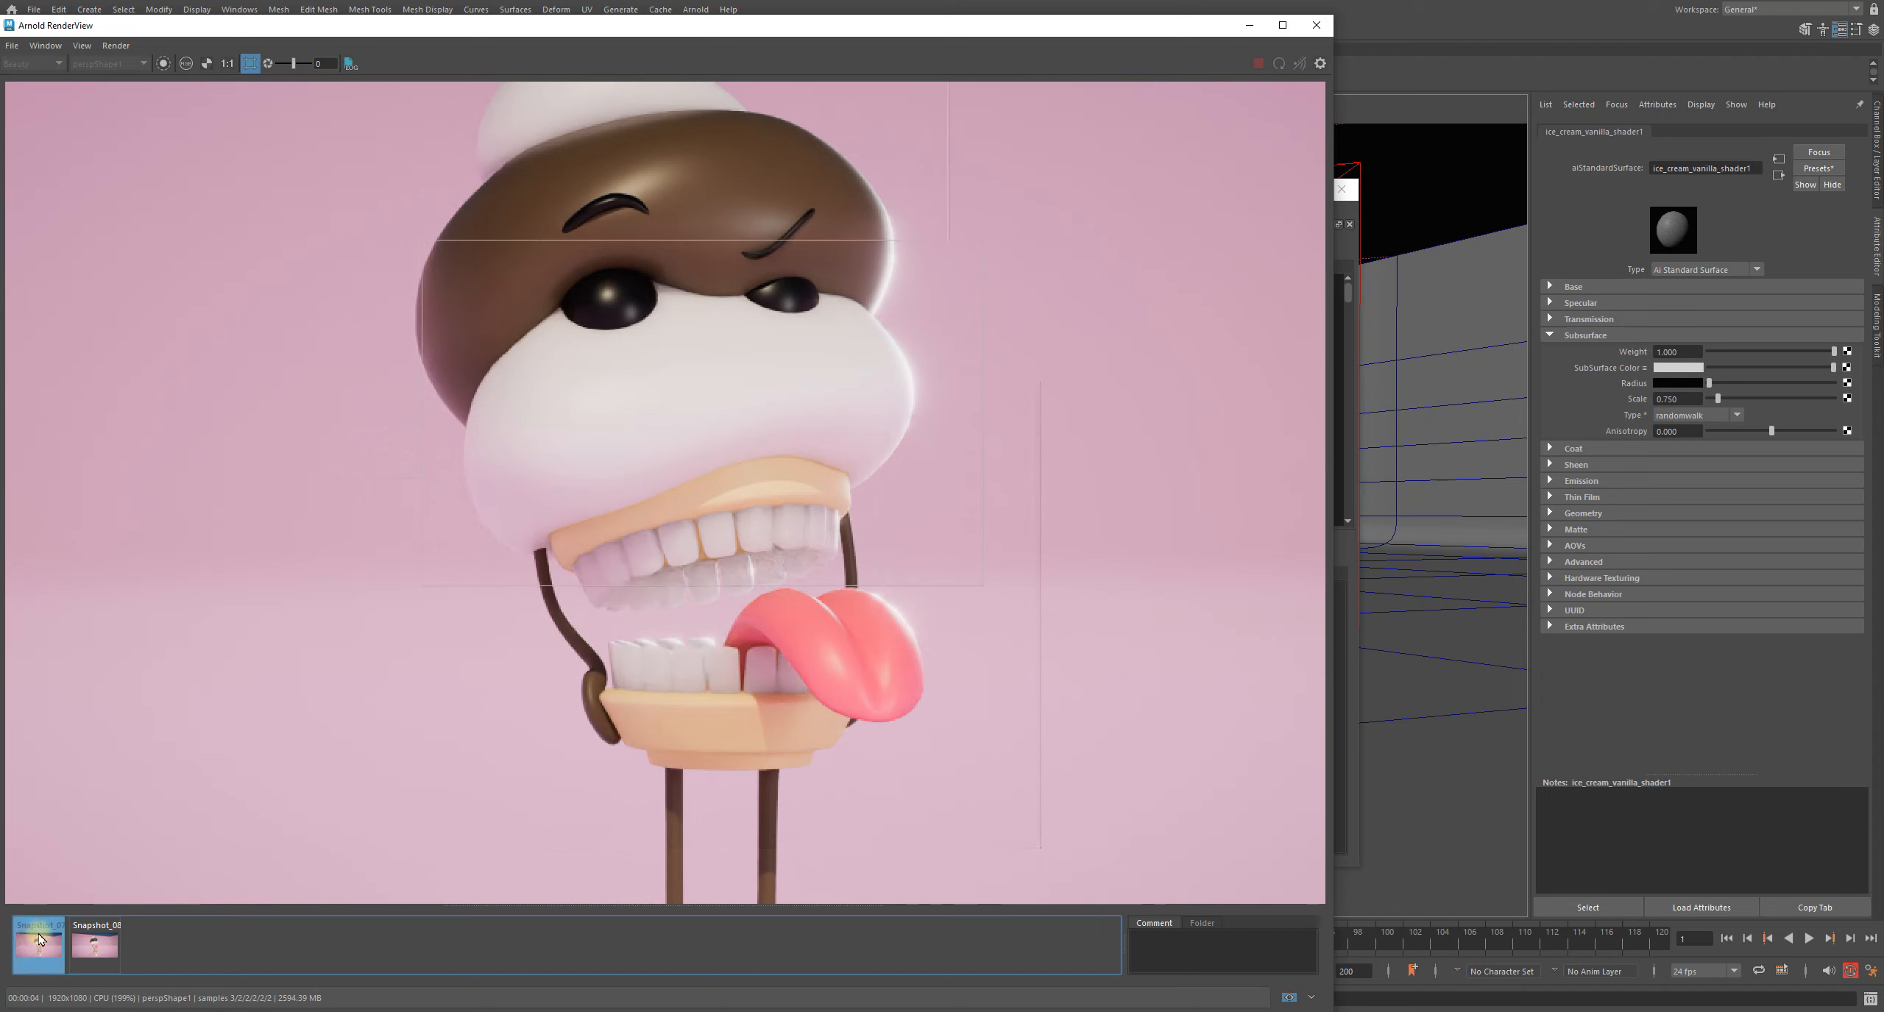
pyautogui.click(40, 939)
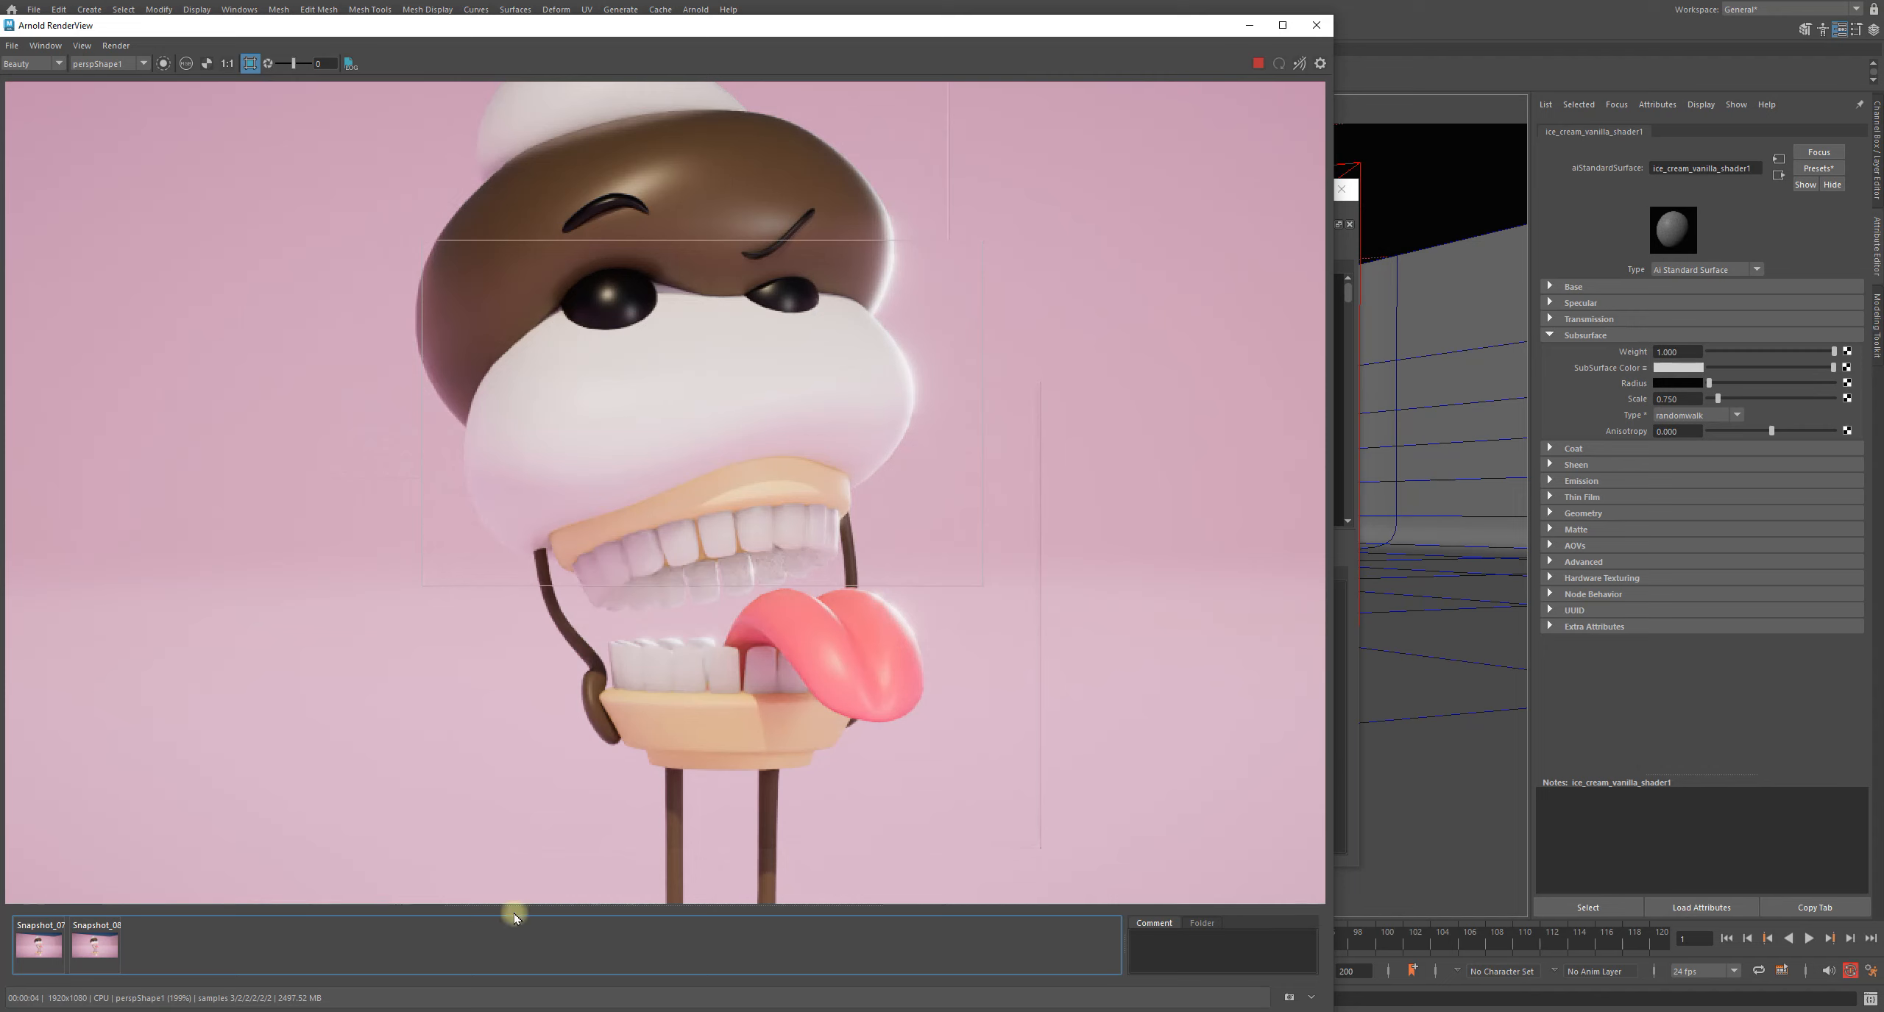
pyautogui.click(1288, 998)
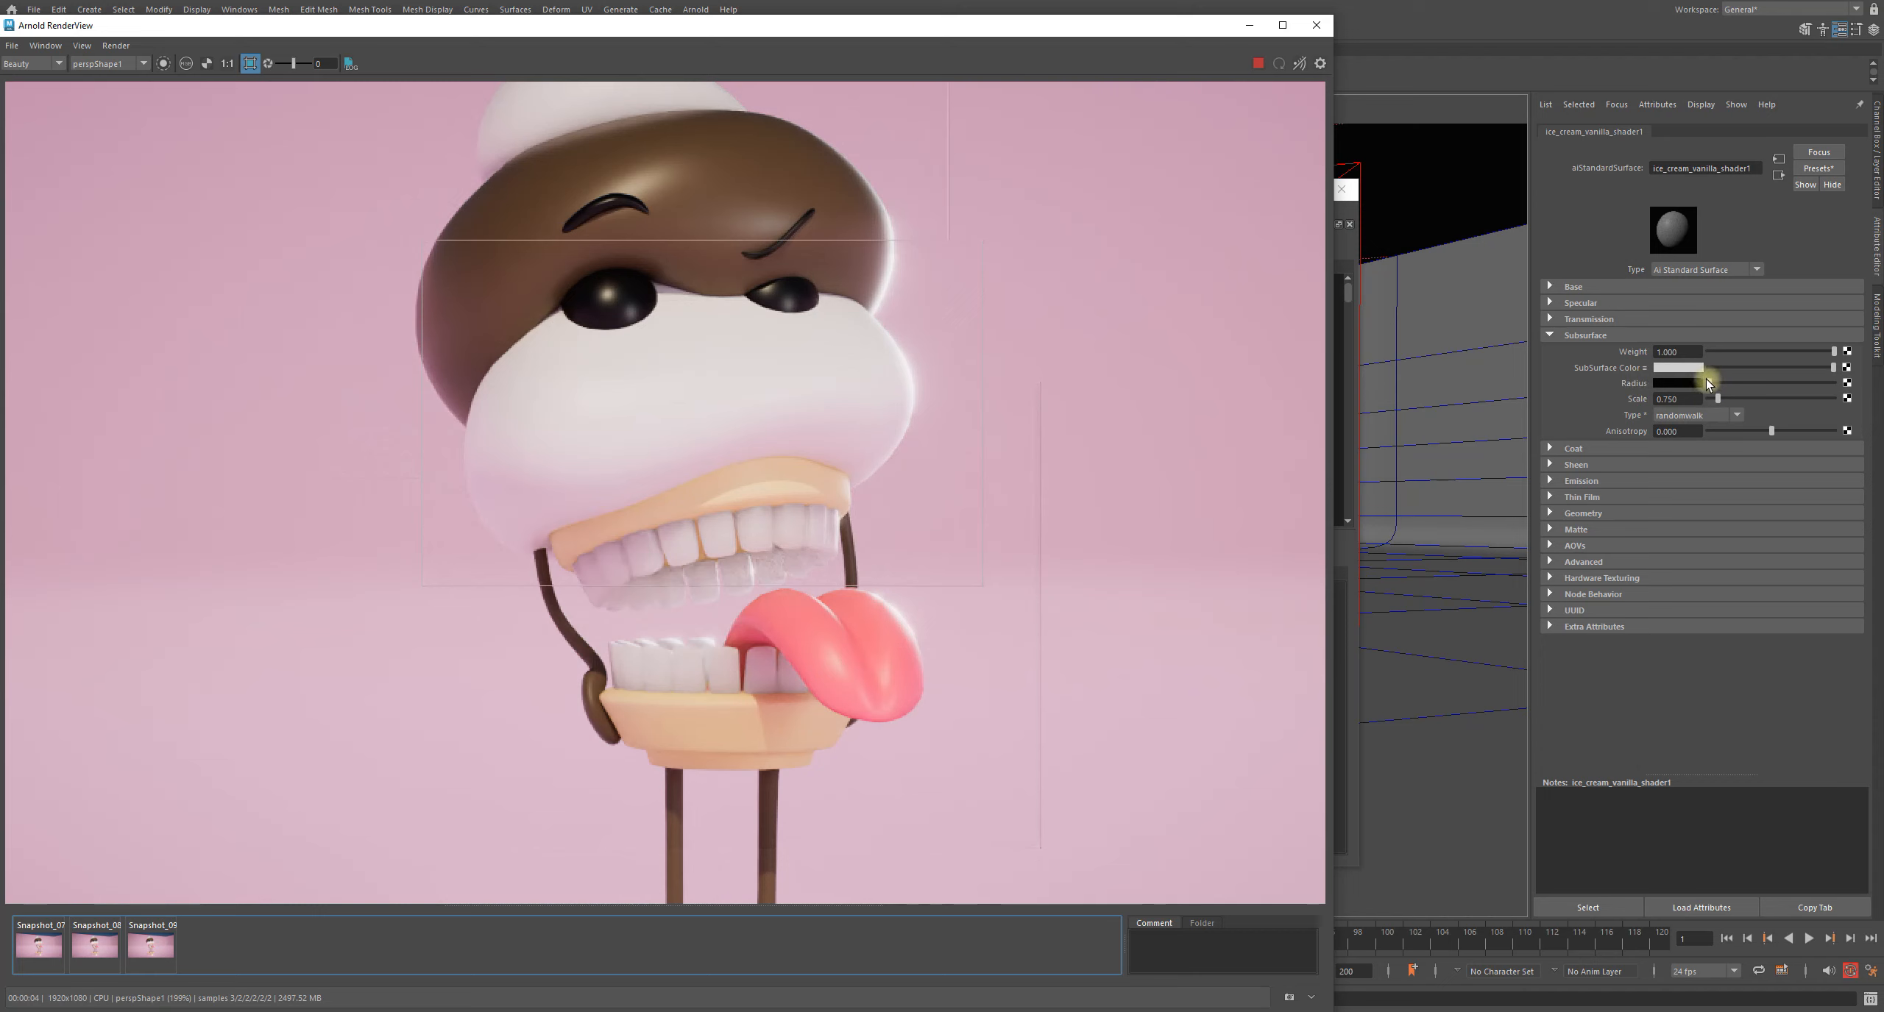
# Raise the vanilla shader's subsurface radius to a mid grey and store the updated render as a snapshot
pyautogui.moveTo(1779, 385); pyautogui.dragTo(1772, 385)
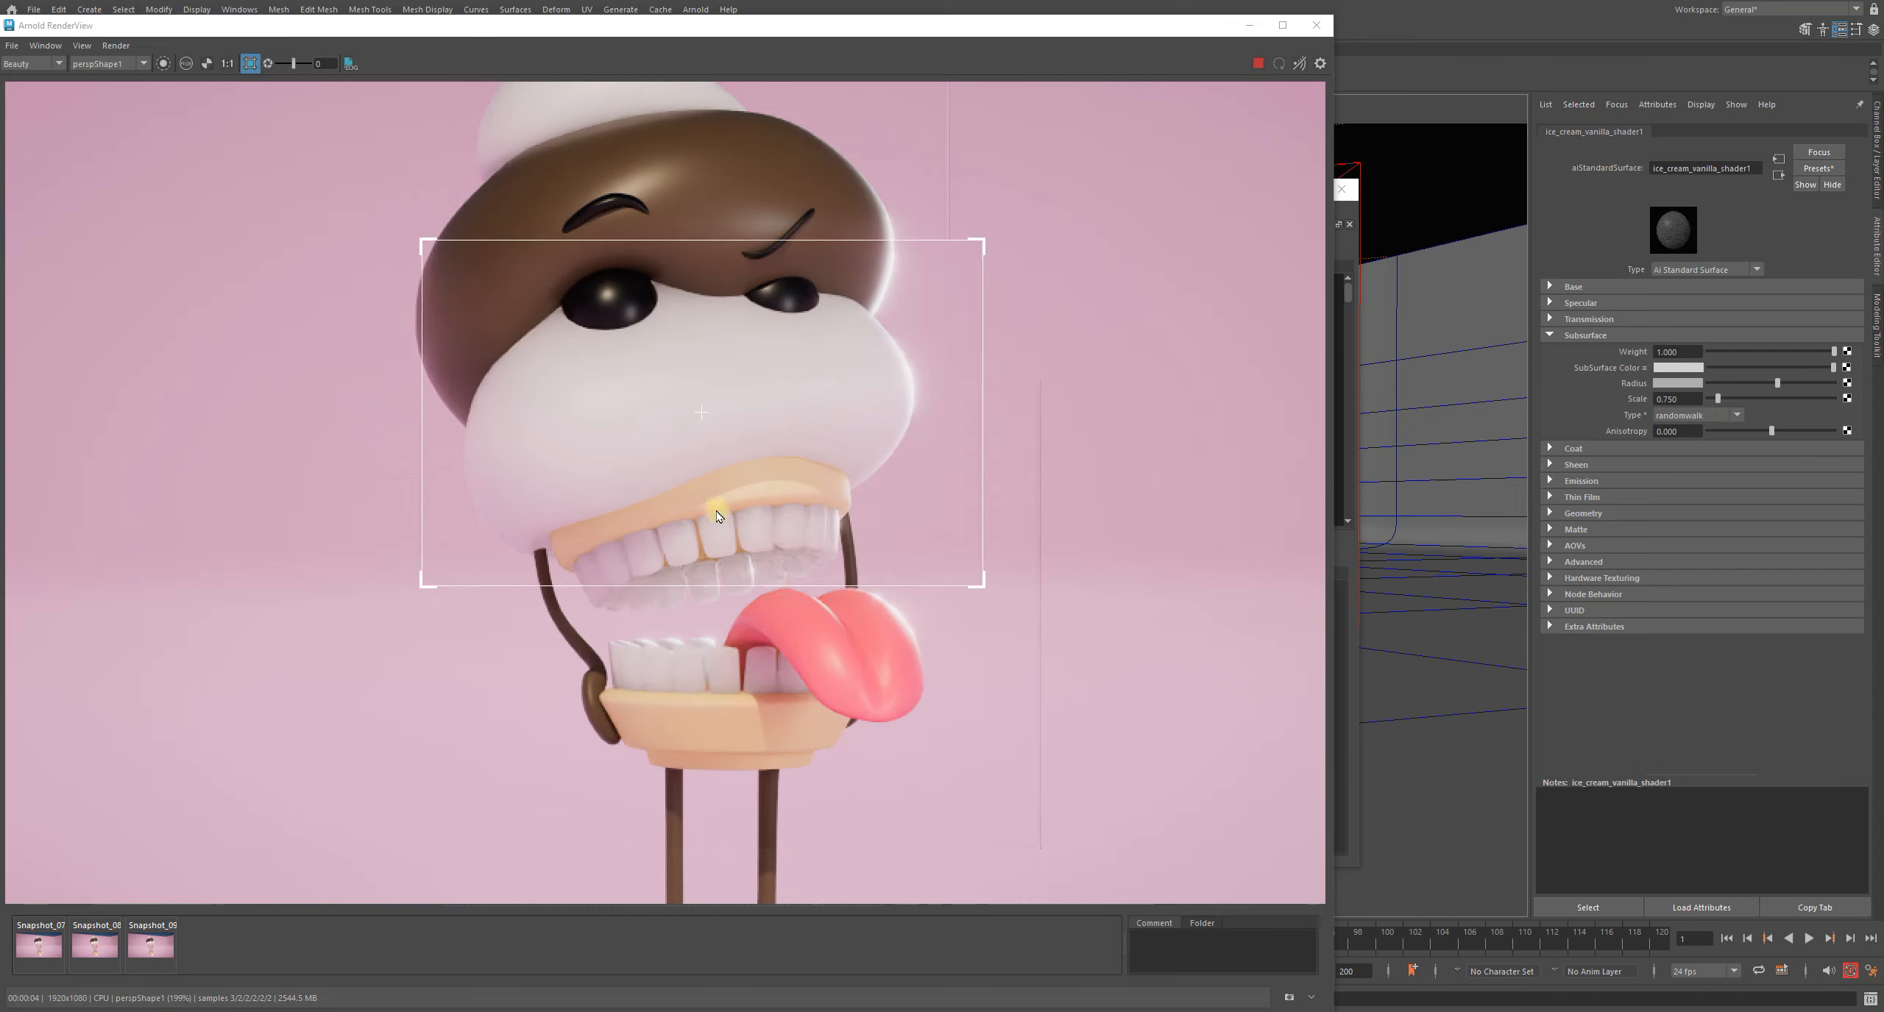
pyautogui.click(1288, 998)
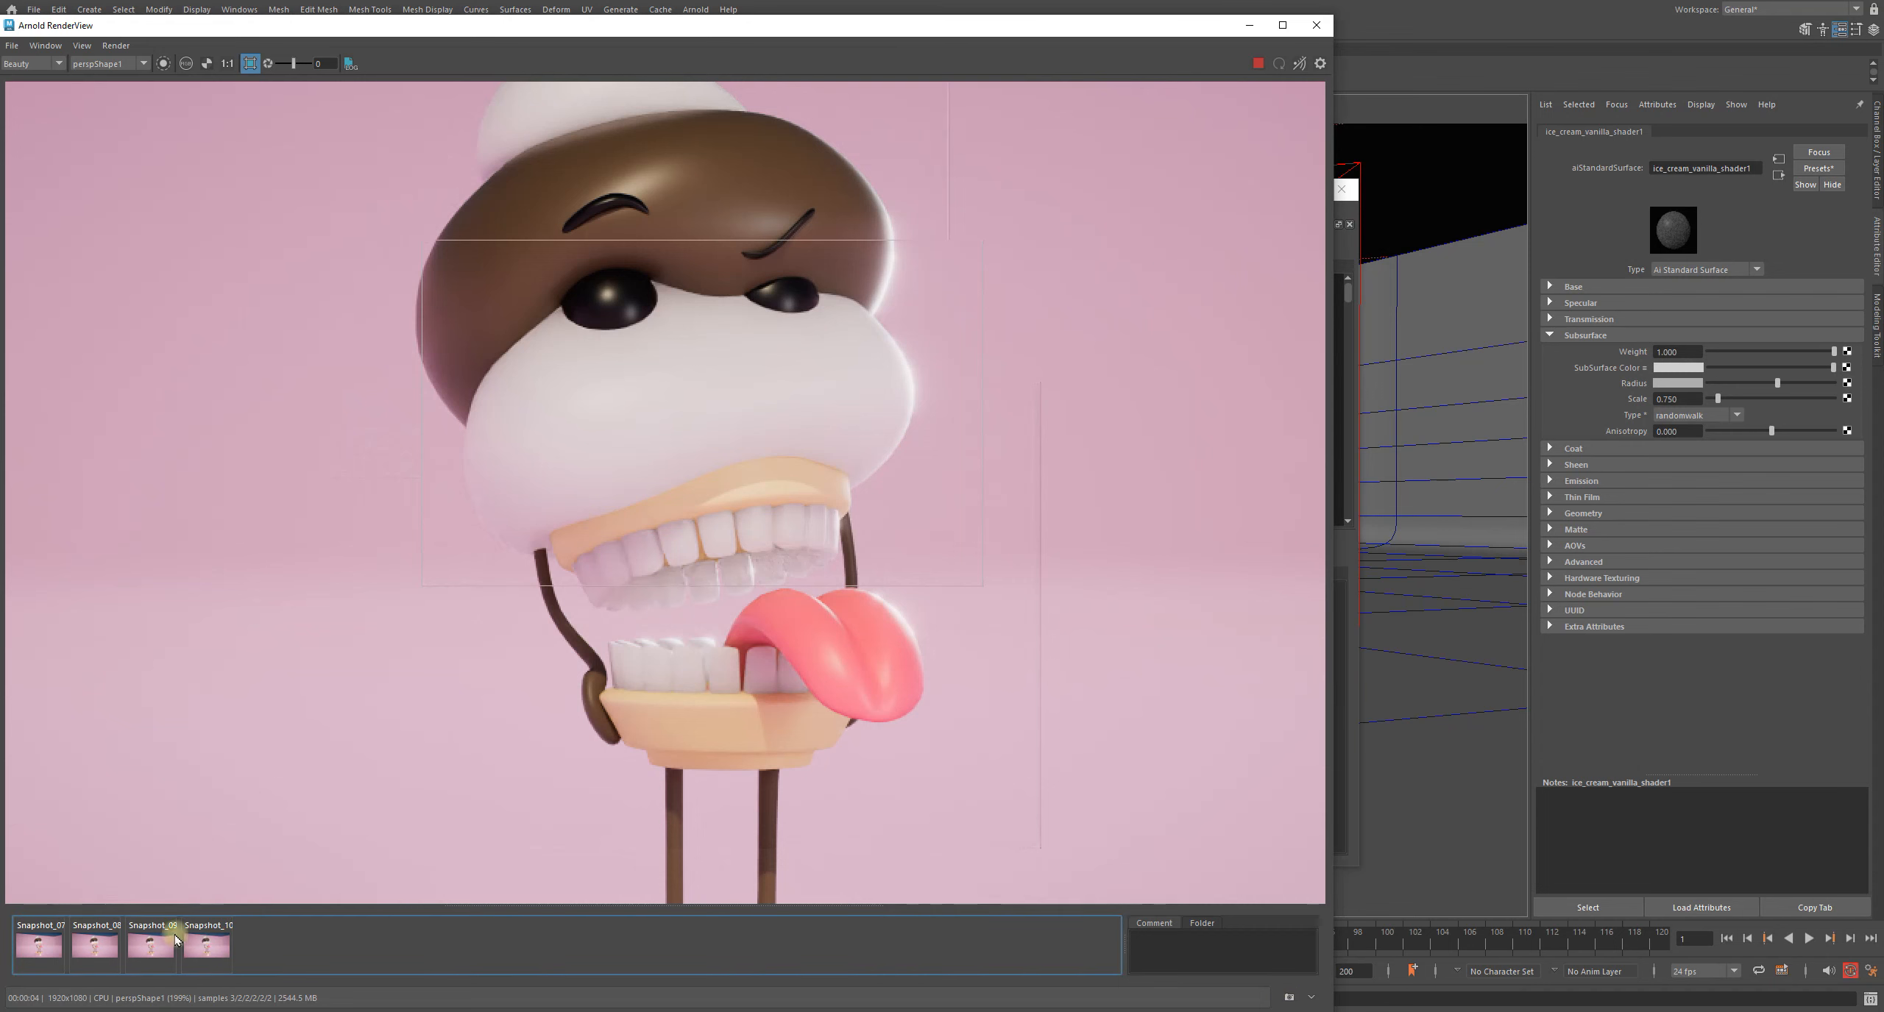
# Alternate between Snapshot_09 and Snapshot_10 to examine how the larger radius affects the vanilla face, and return to the live render
pyautogui.click(214, 944)
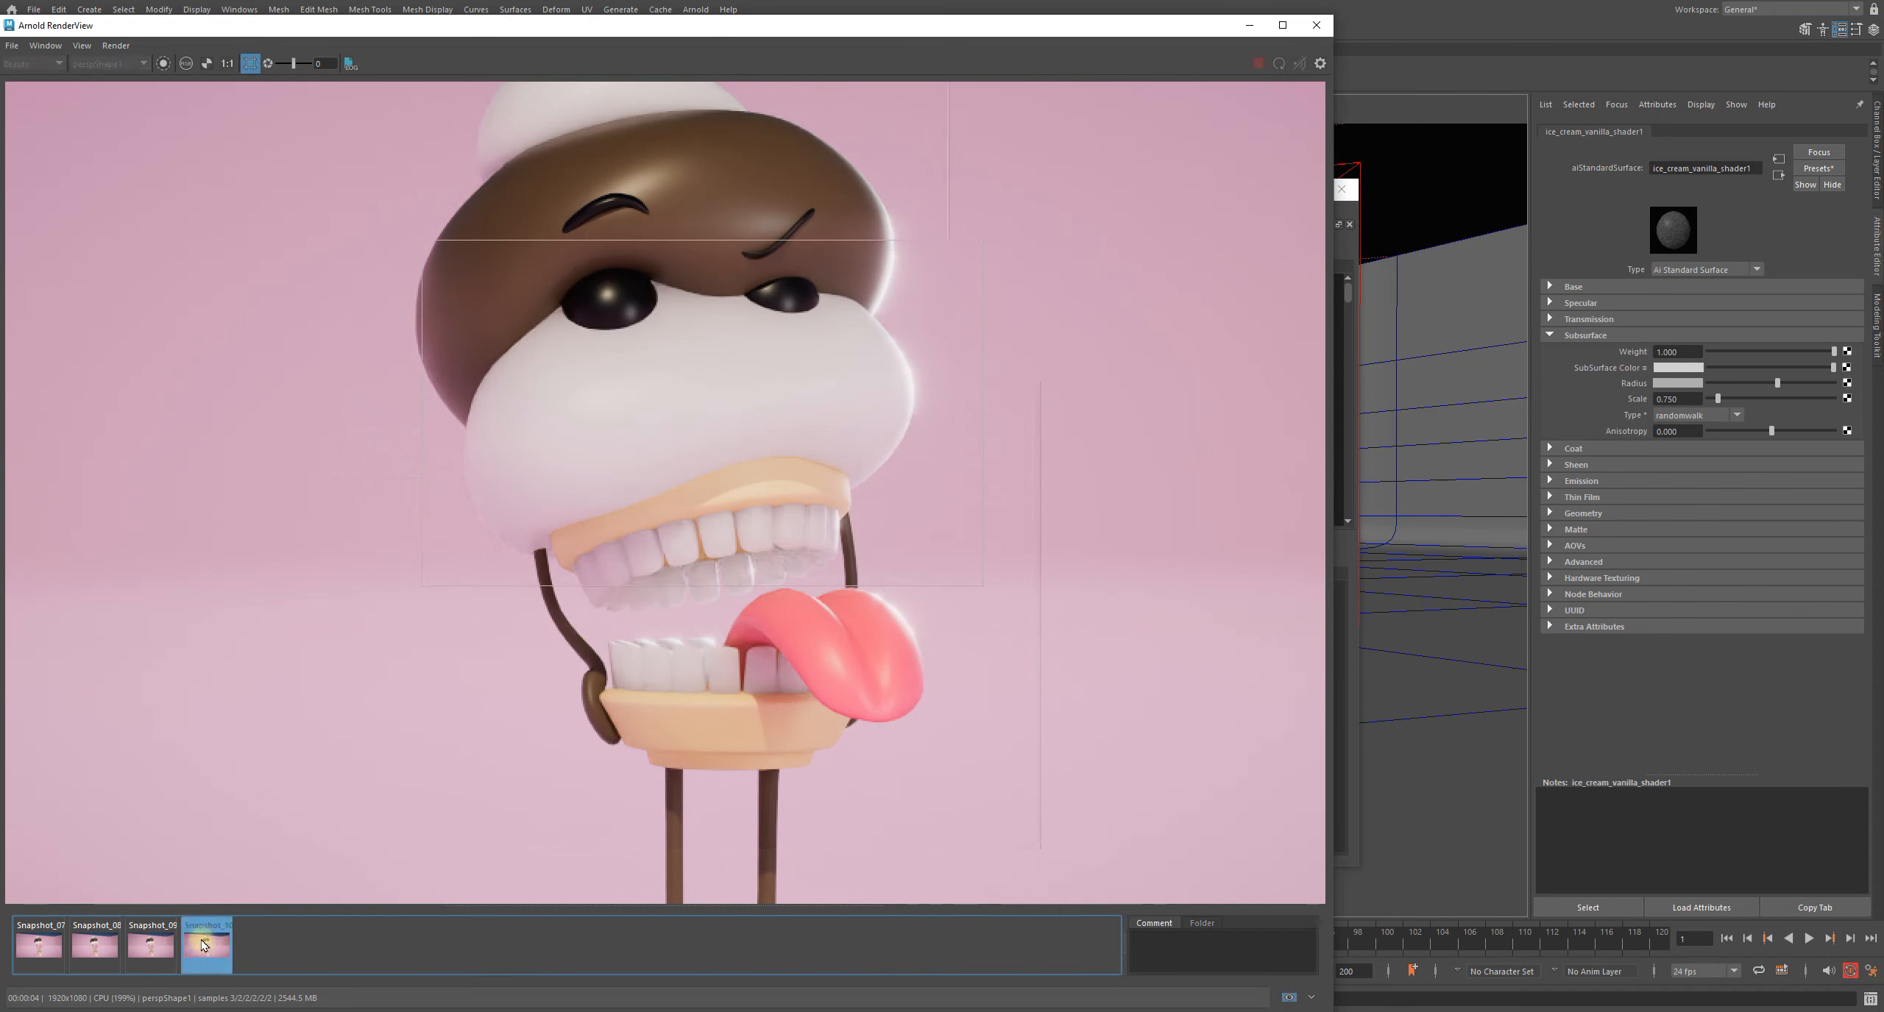
pyautogui.press('Left')
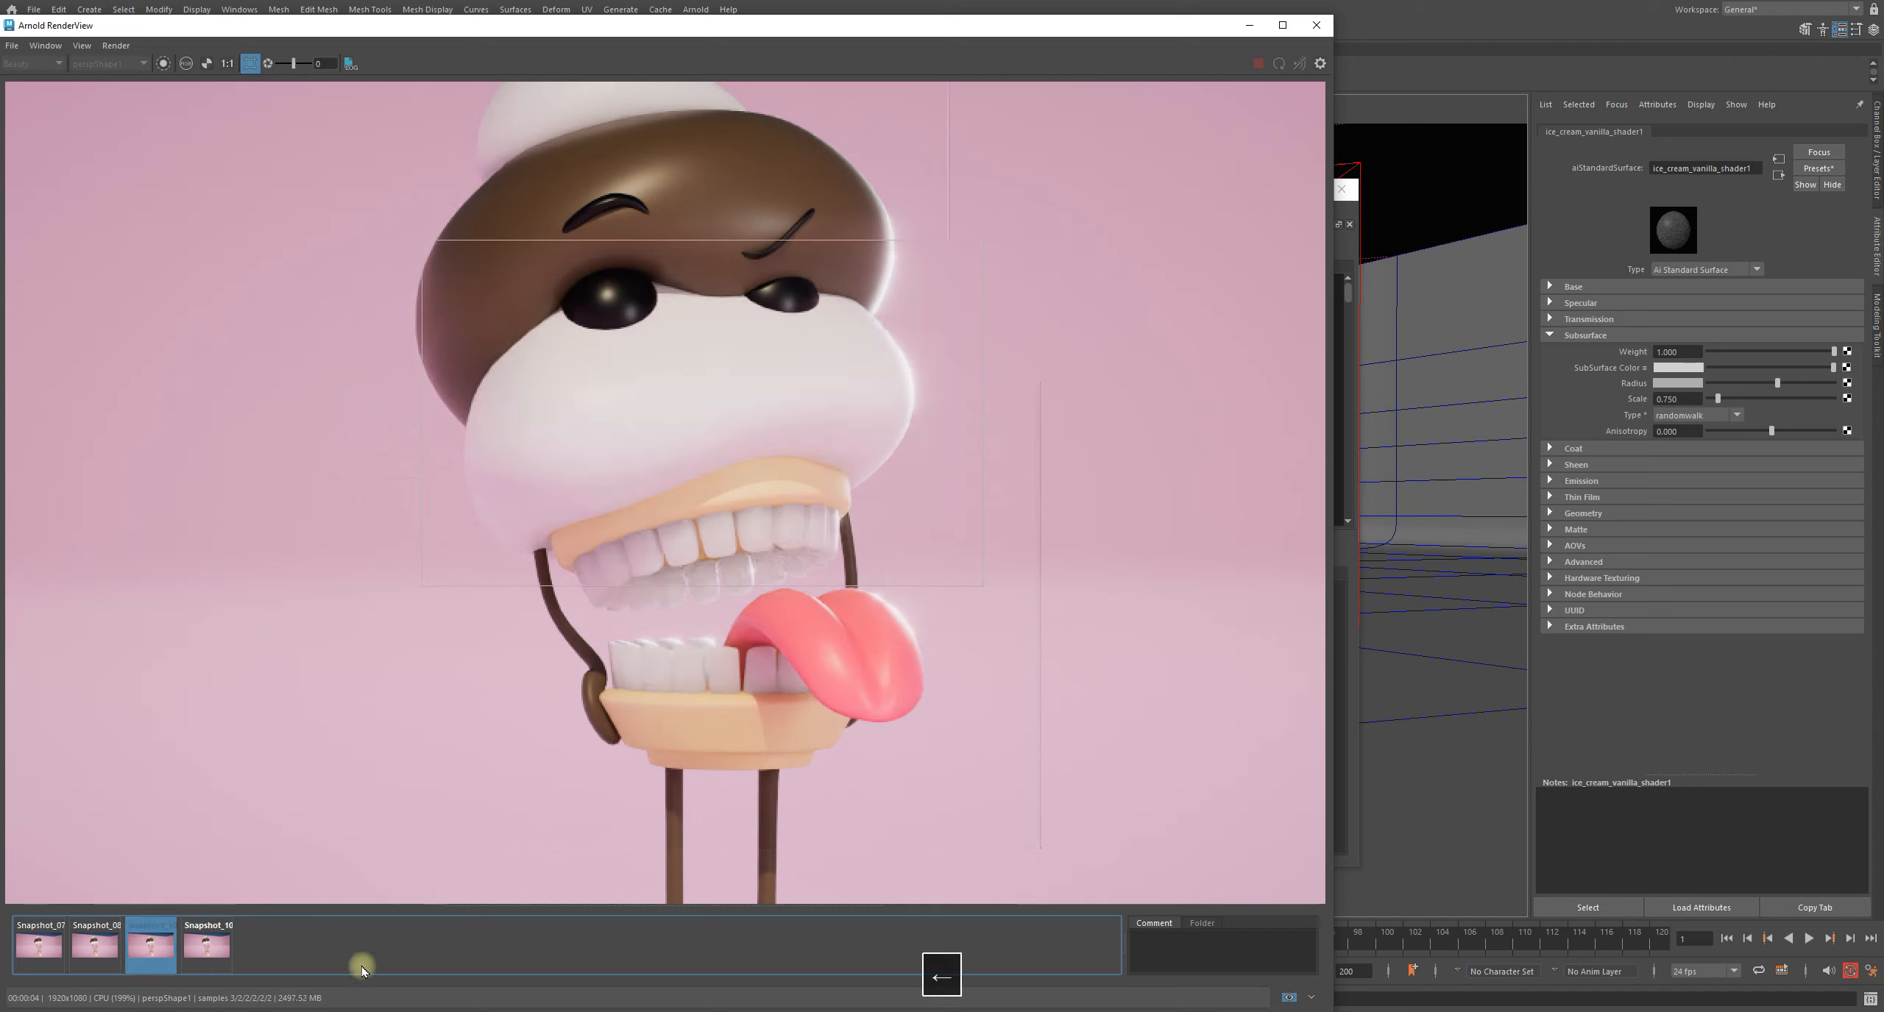
pyautogui.press('Right')
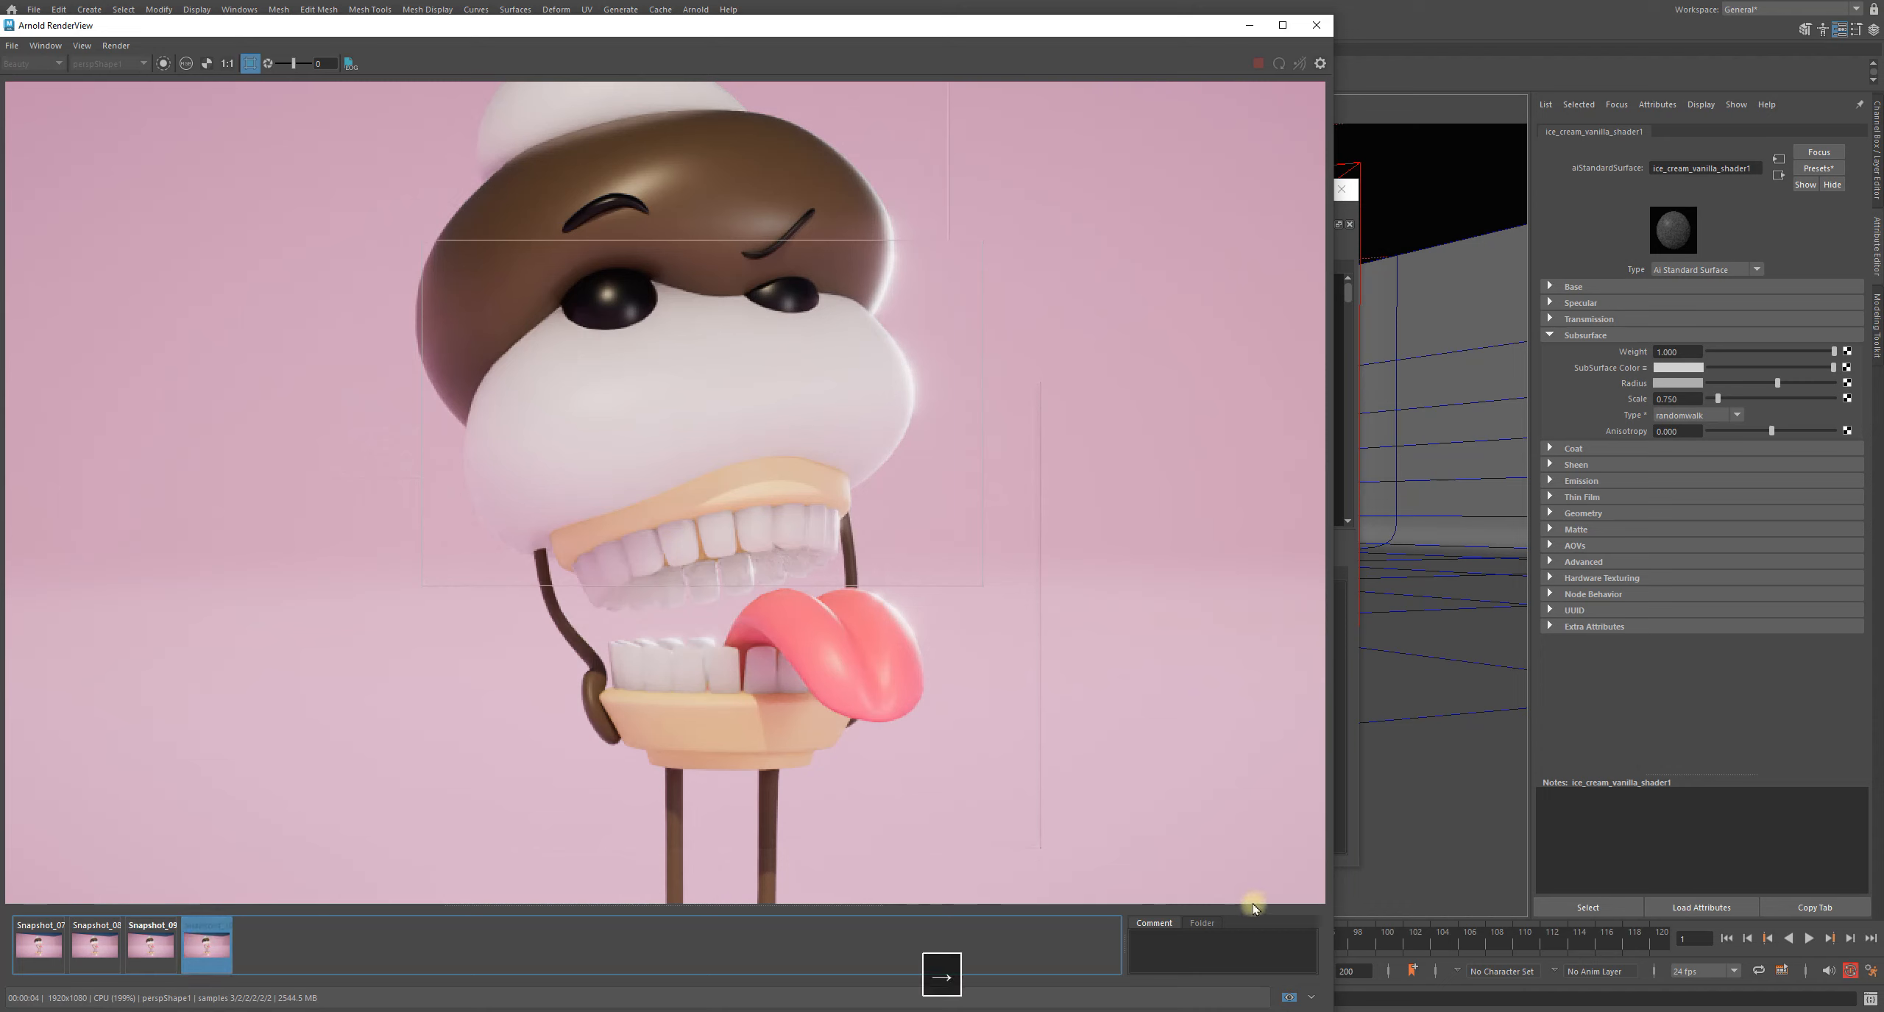
pyautogui.press('Left')
pyautogui.press('Right')
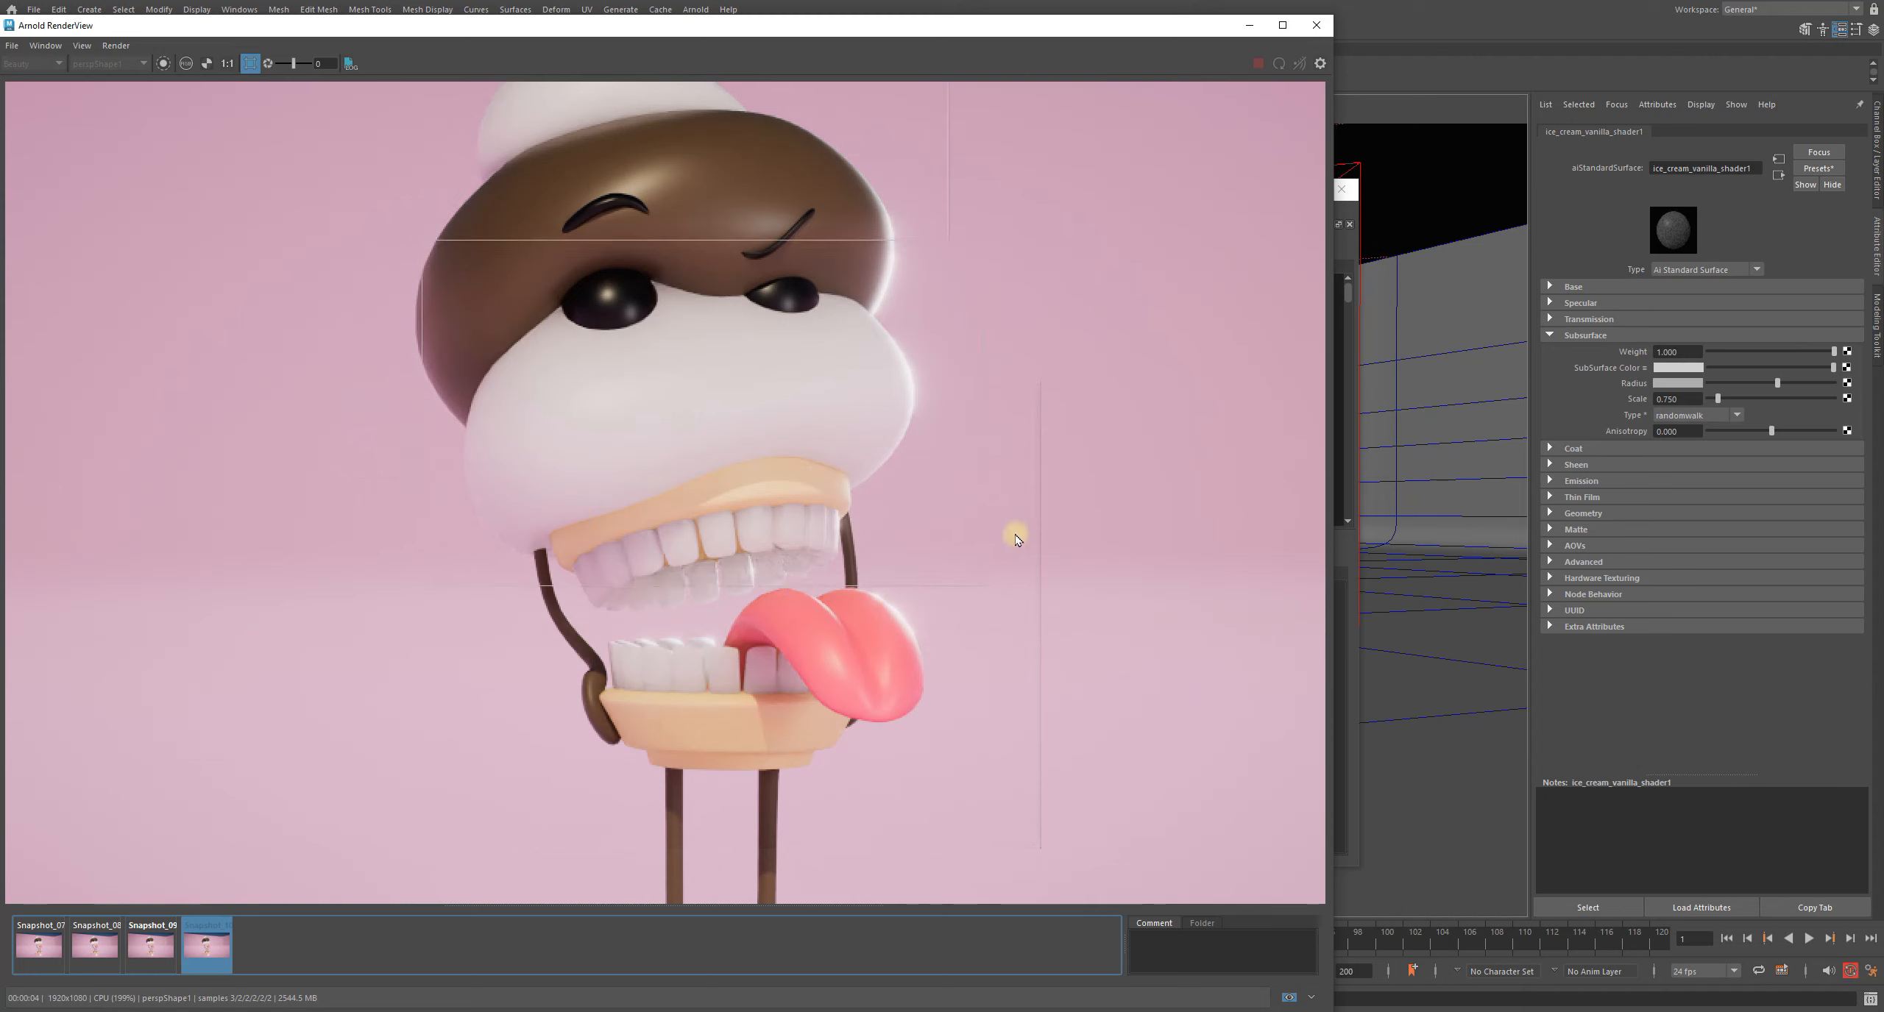
pyautogui.press('Left')
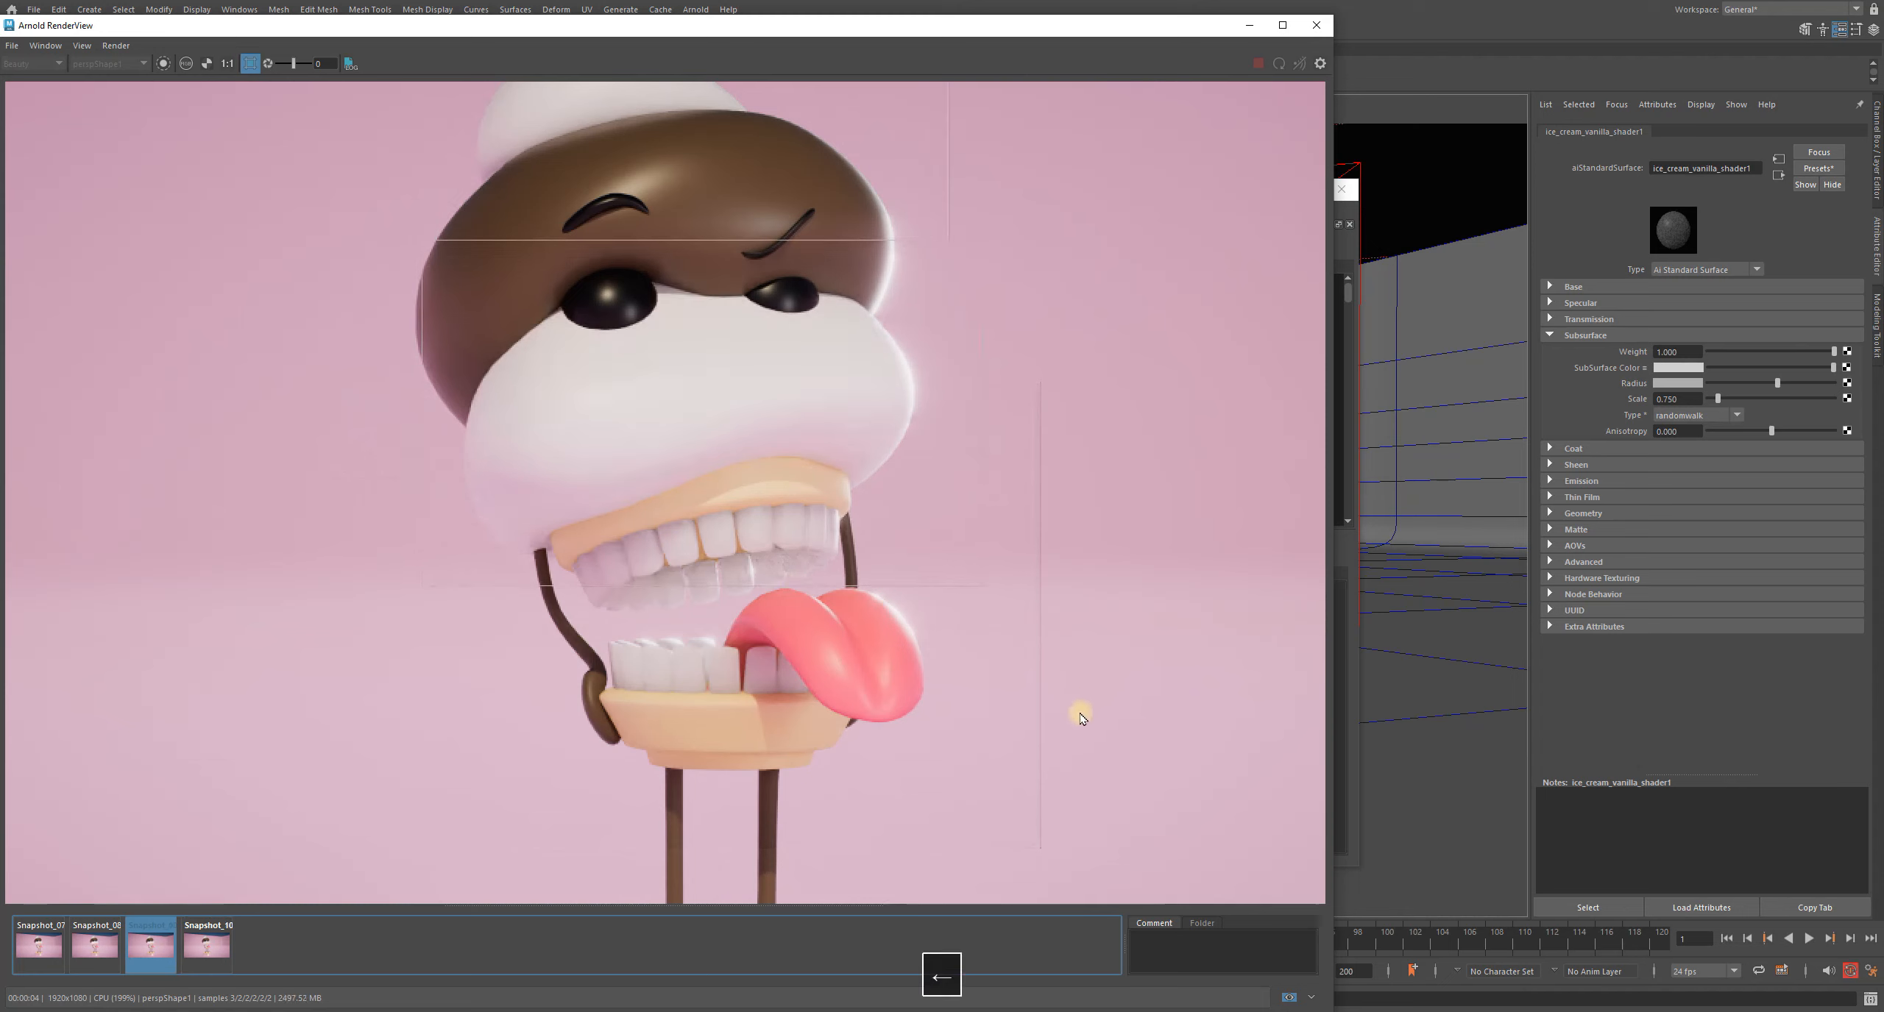
pyautogui.press('Right')
pyautogui.press('Left')
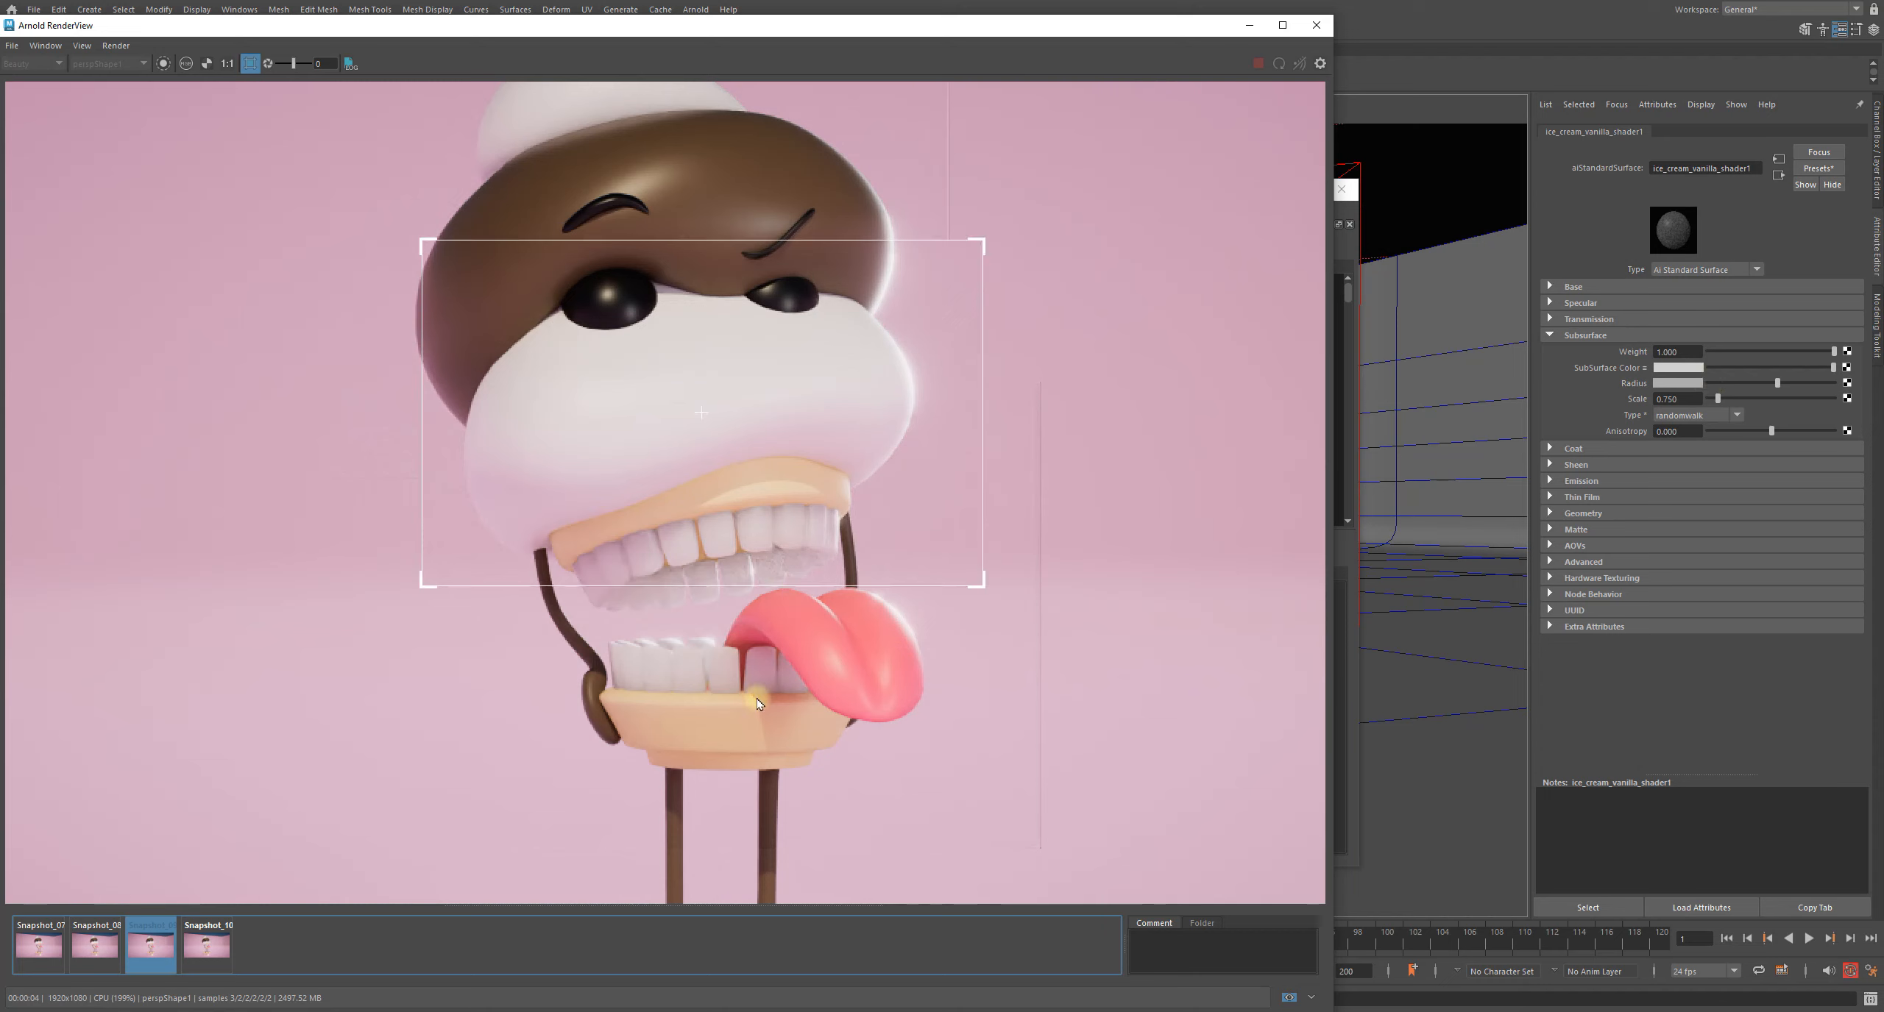
pyautogui.press('Right')
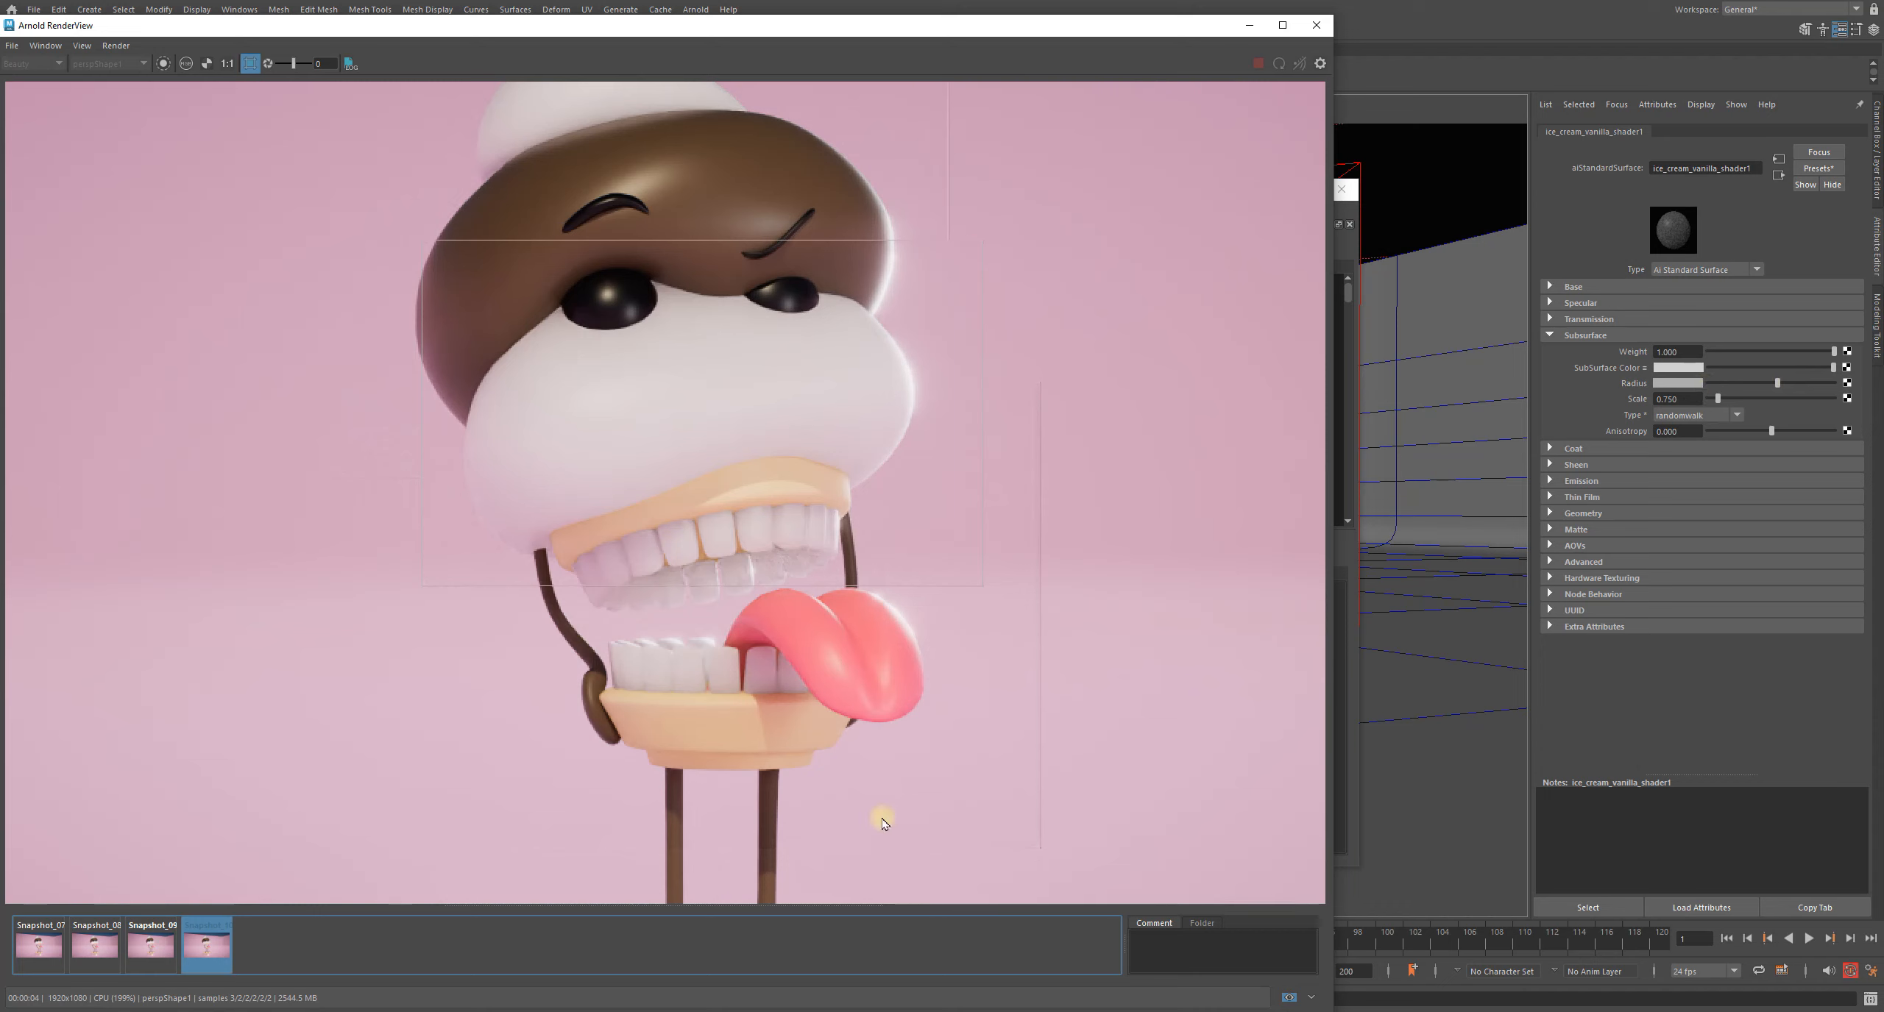
pyautogui.press('Left')
pyautogui.press('Right')
pyautogui.press('Left')
pyautogui.press('Right')
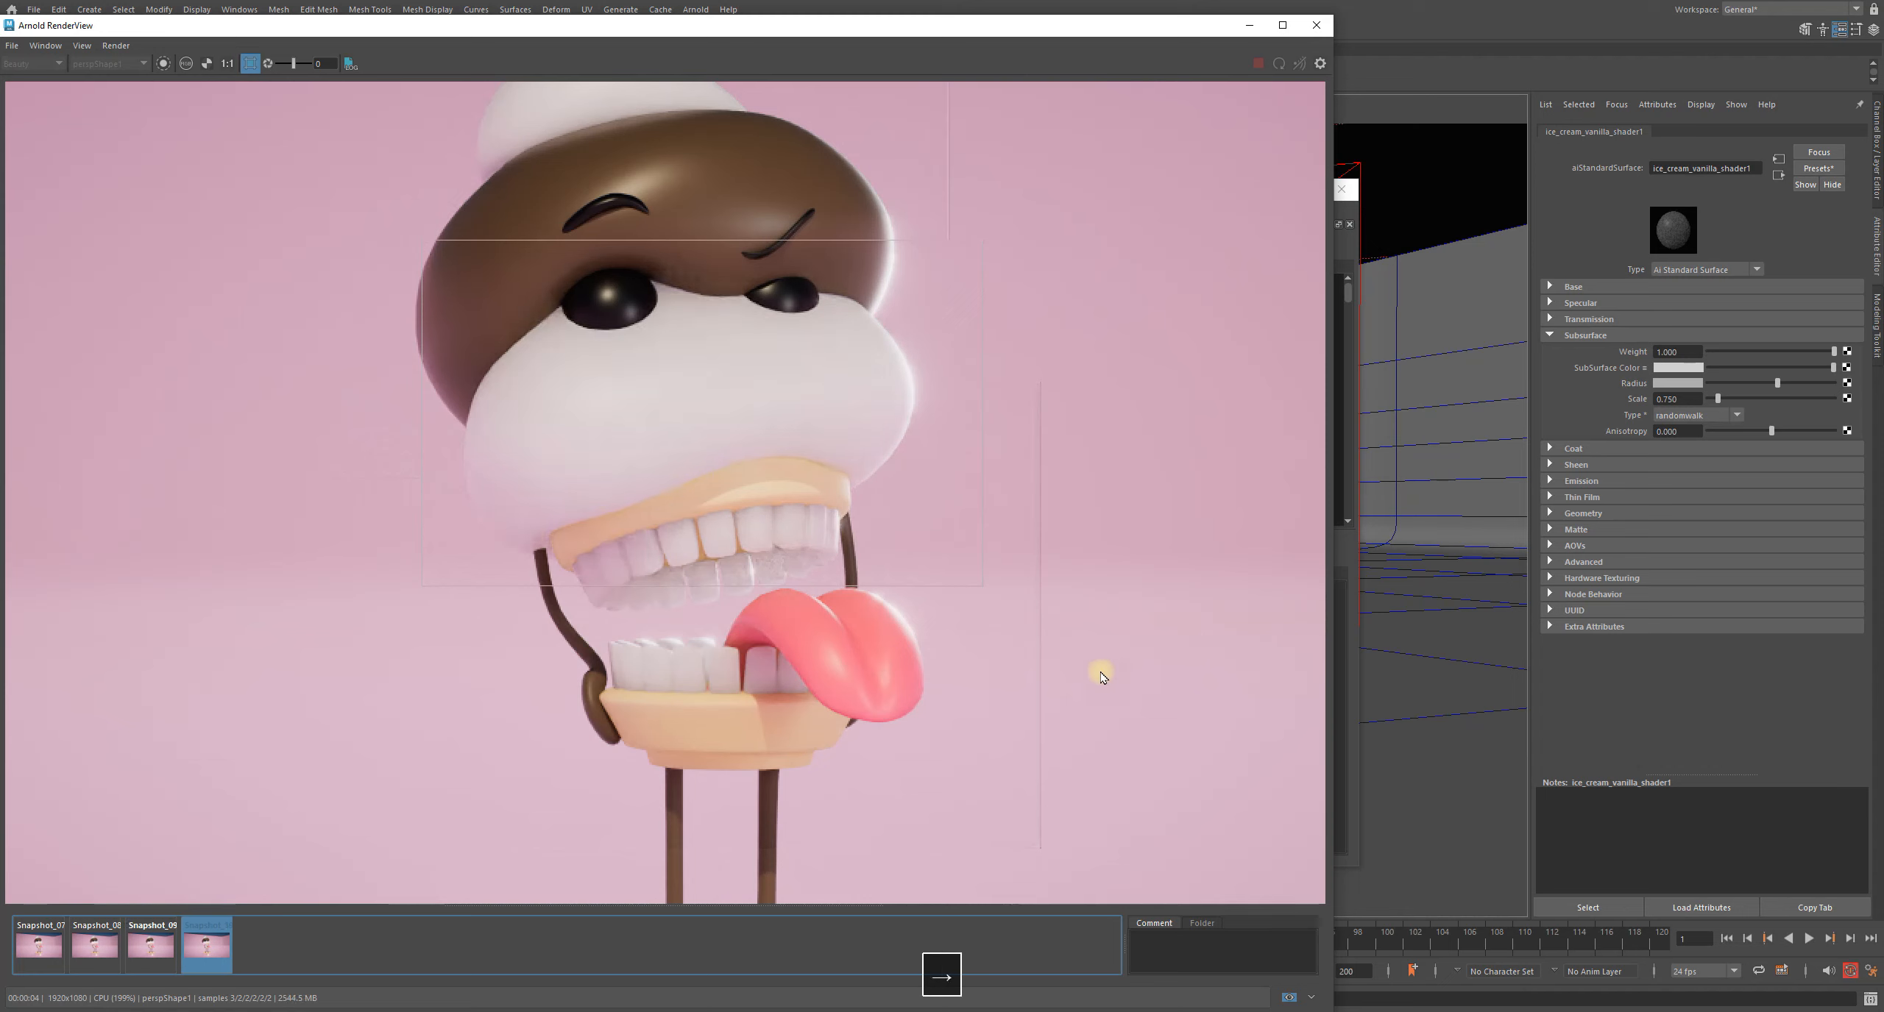
pyautogui.click(257, 920)
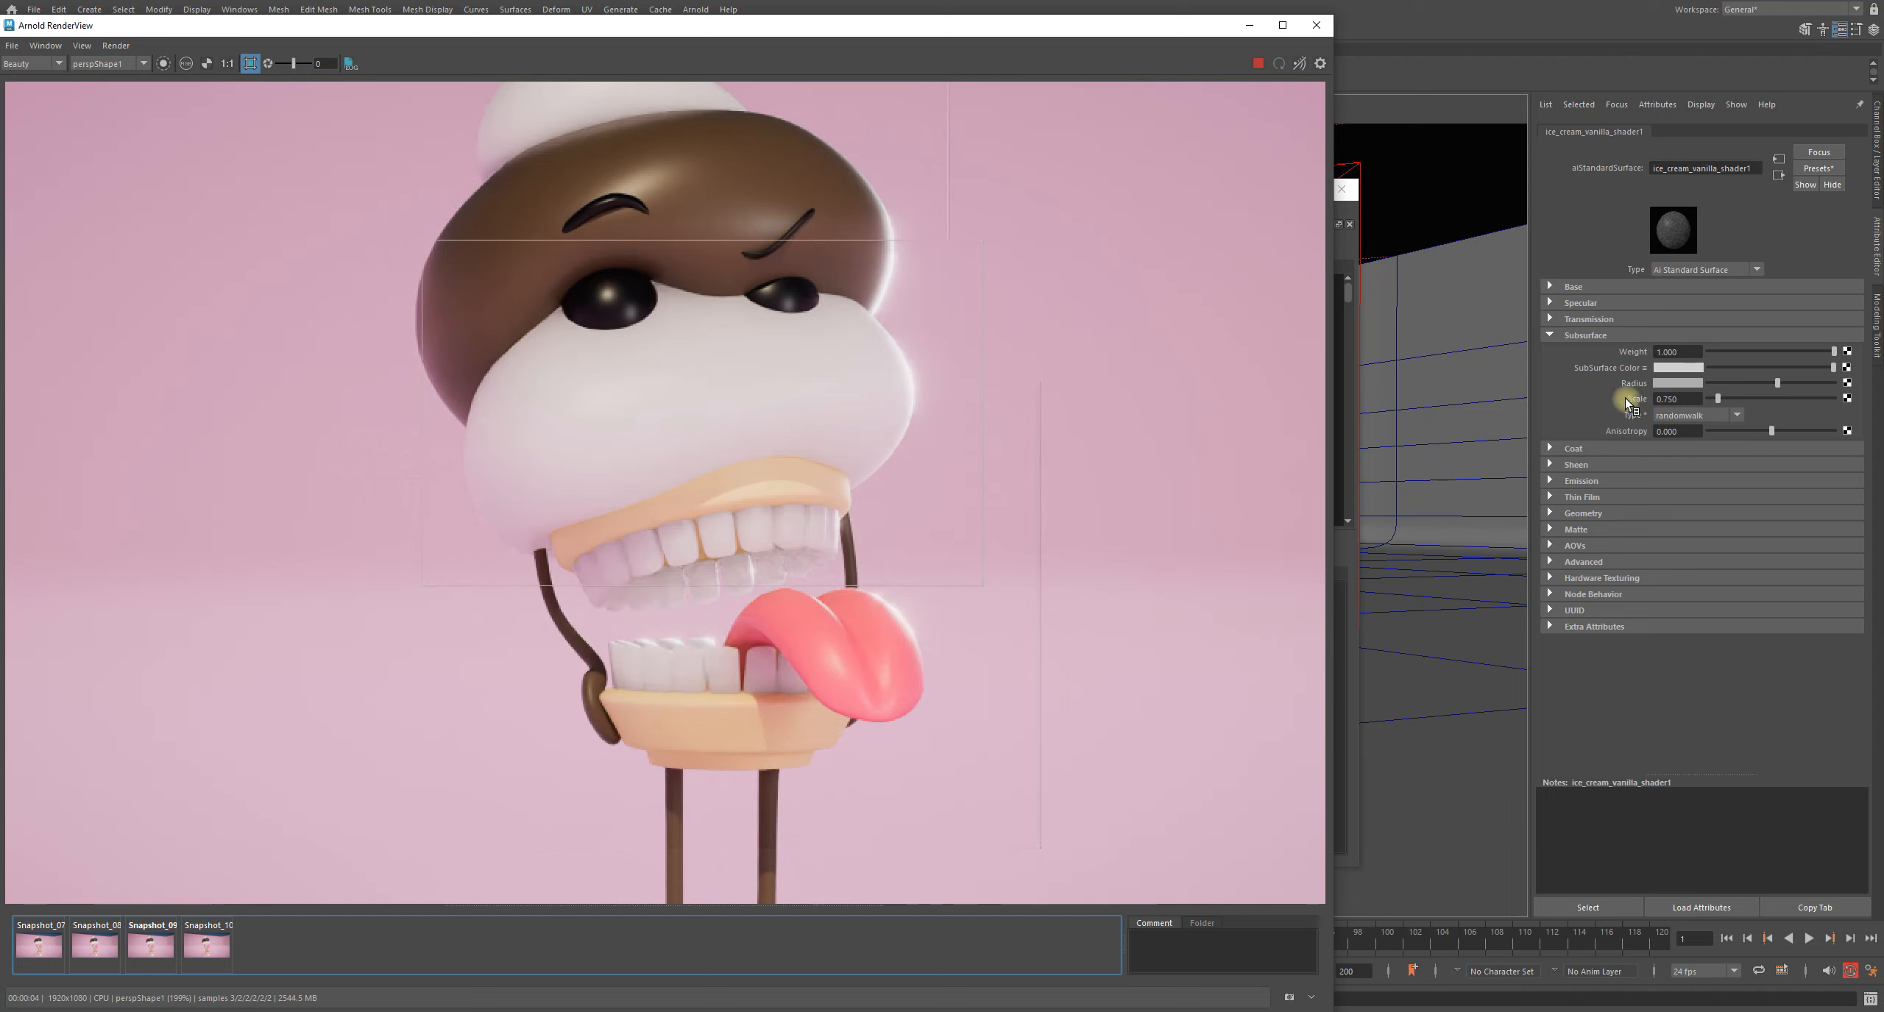
# Lower the vanilla shader's subsurface radius to a dark grey and store the render as another snapshot
pyautogui.moveTo(1766, 384); pyautogui.dragTo(1724, 384)
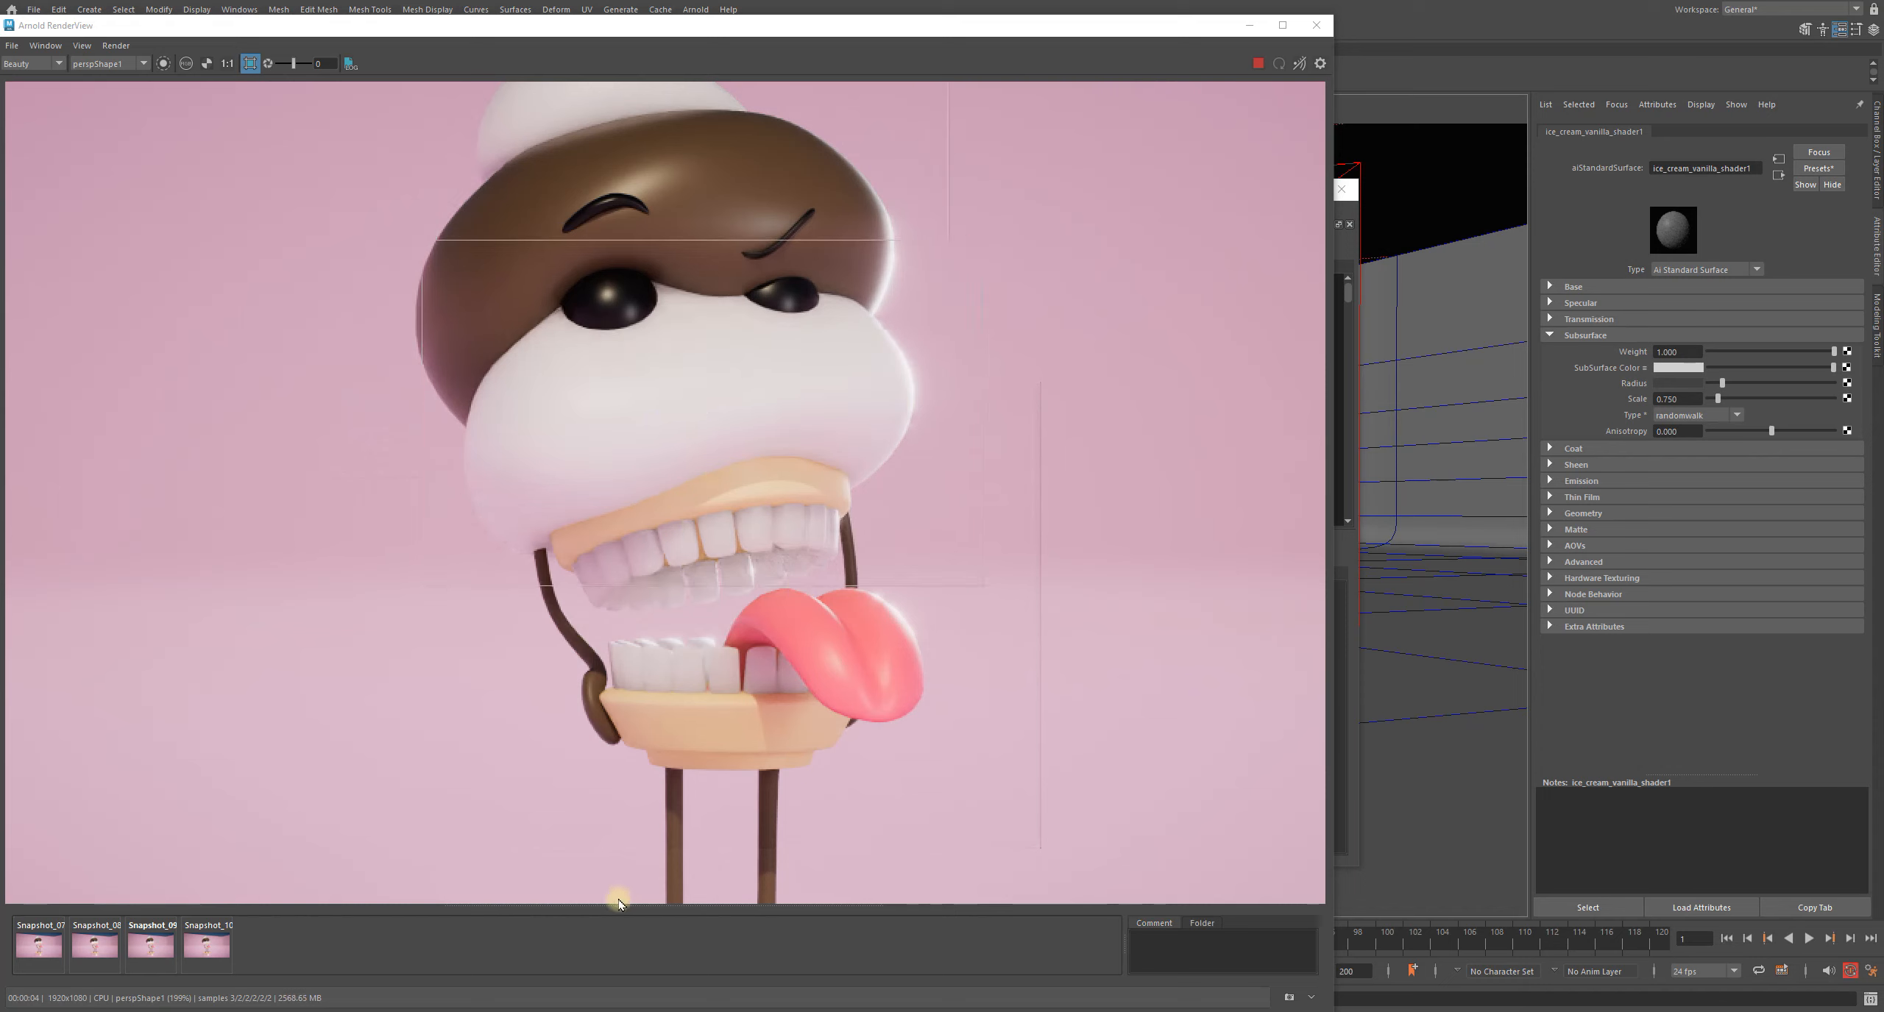
pyautogui.click(1289, 998)
# Alternate between Snapshot_10 and Snapshot_11 to compare the mid-grey and dark-grey radius on the vanilla face
pyautogui.click(262, 949)
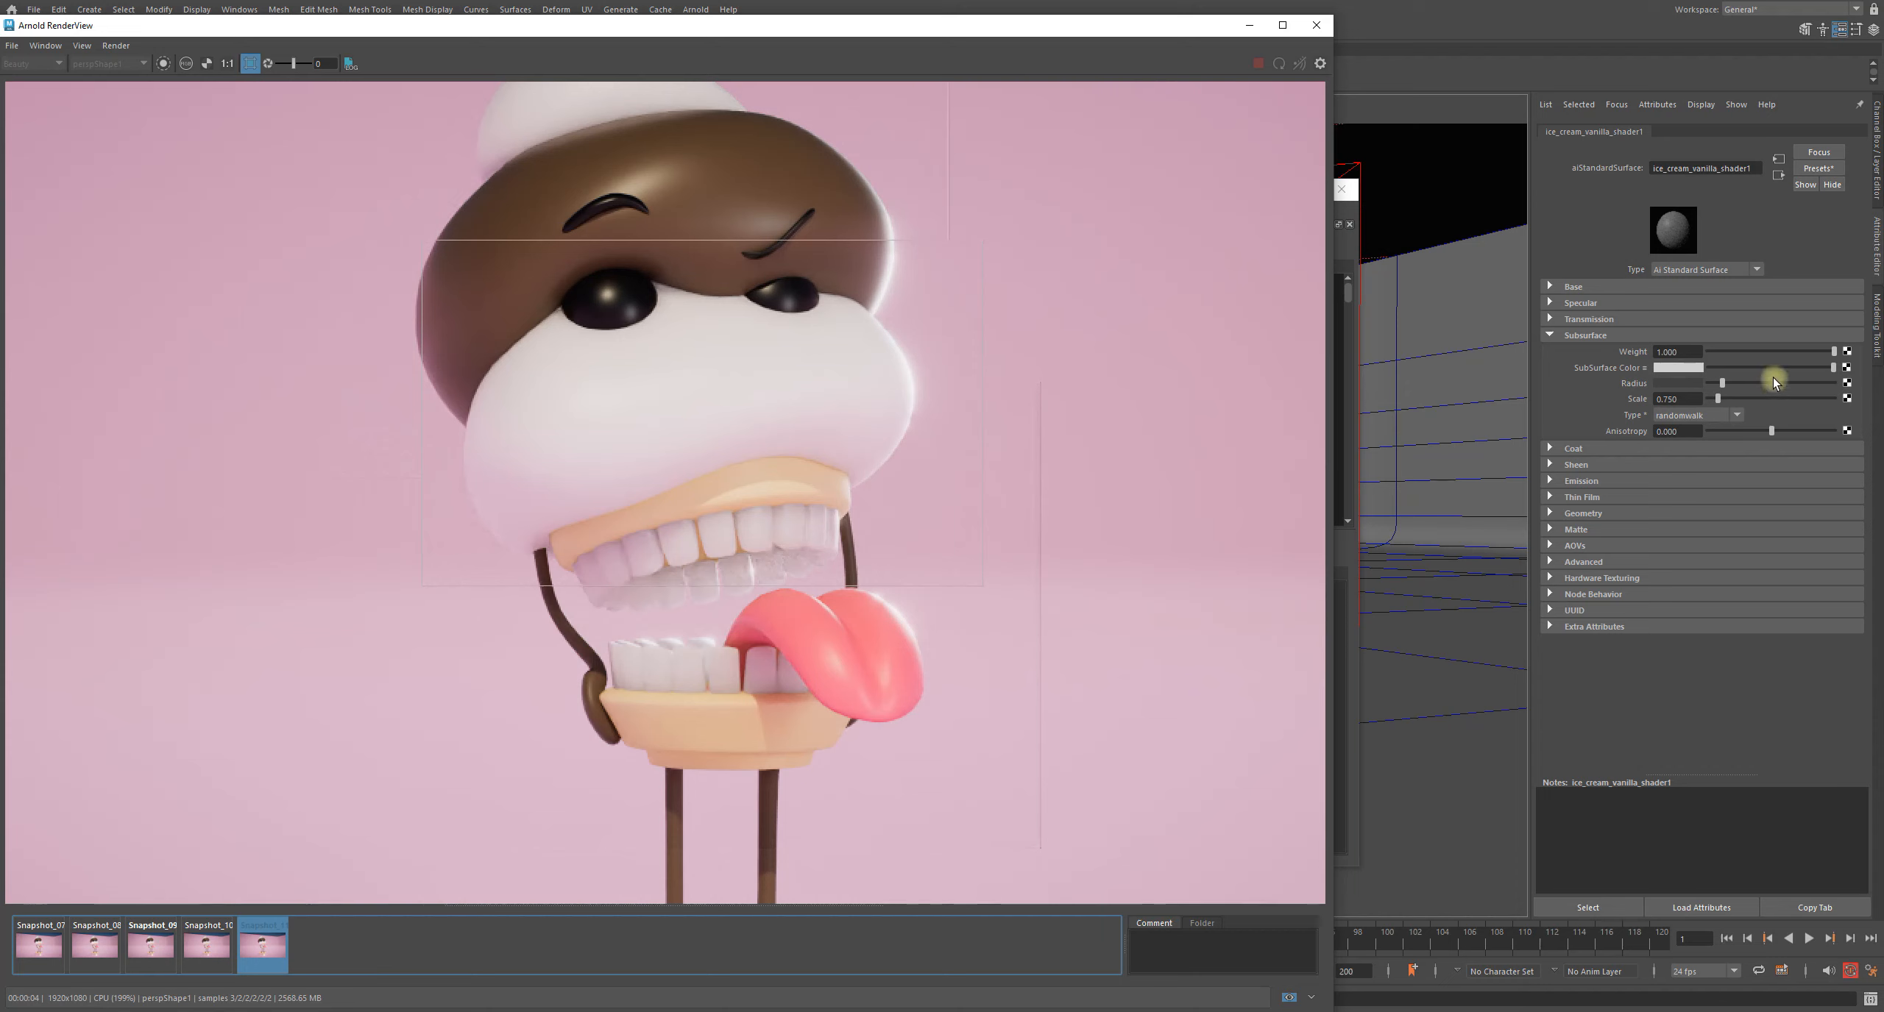
pyautogui.press('Left')
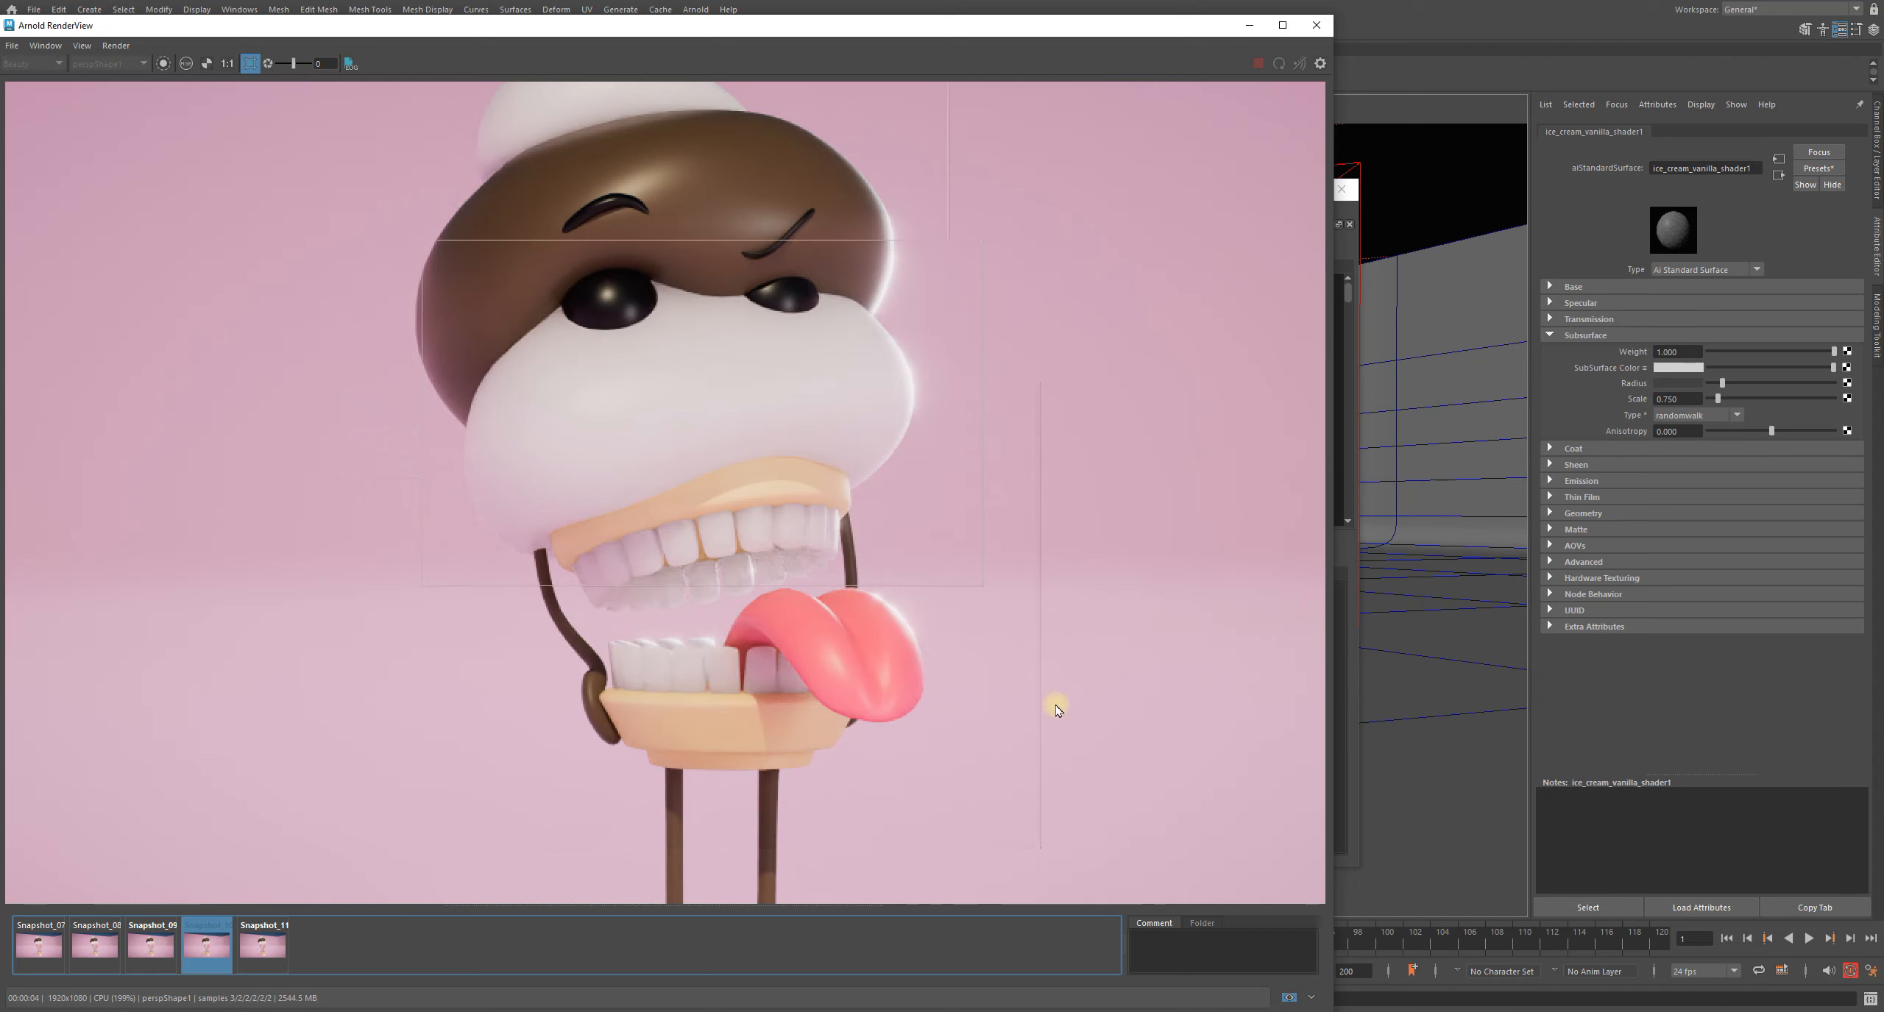
pyautogui.press('Right')
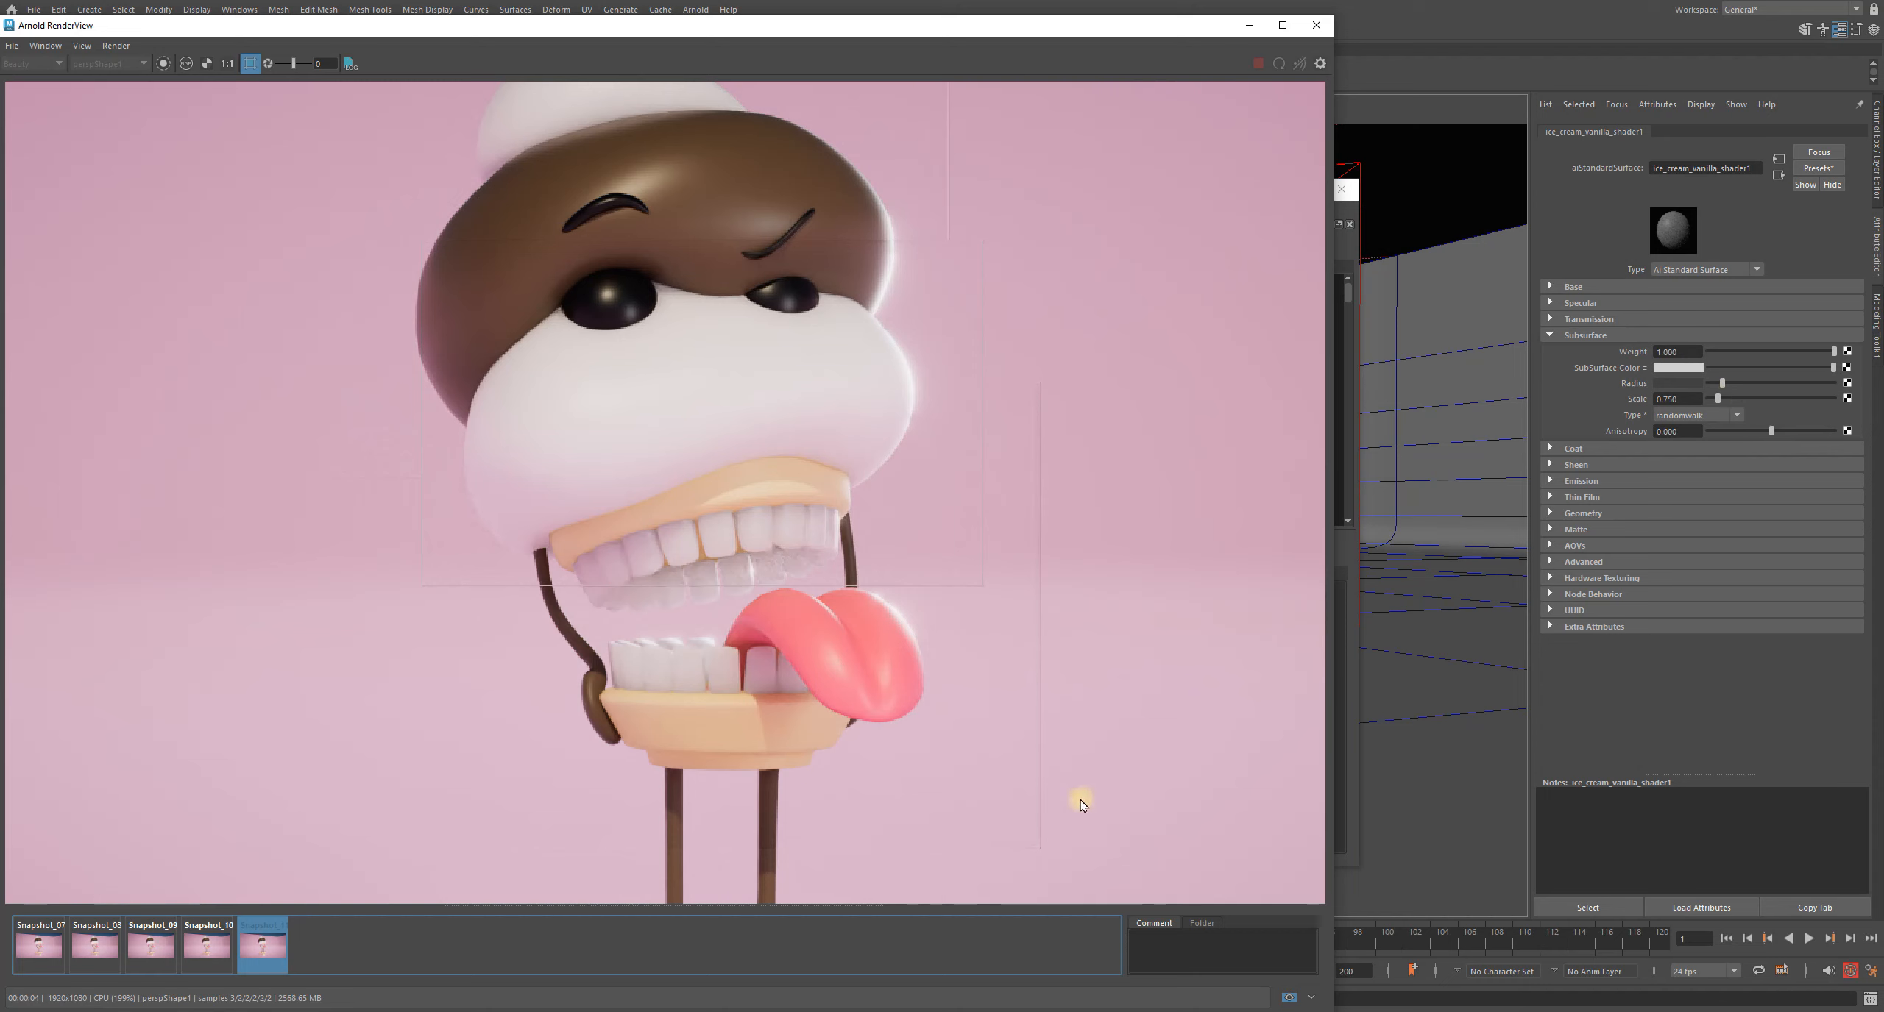
pyautogui.press('Left')
pyautogui.press('Right')
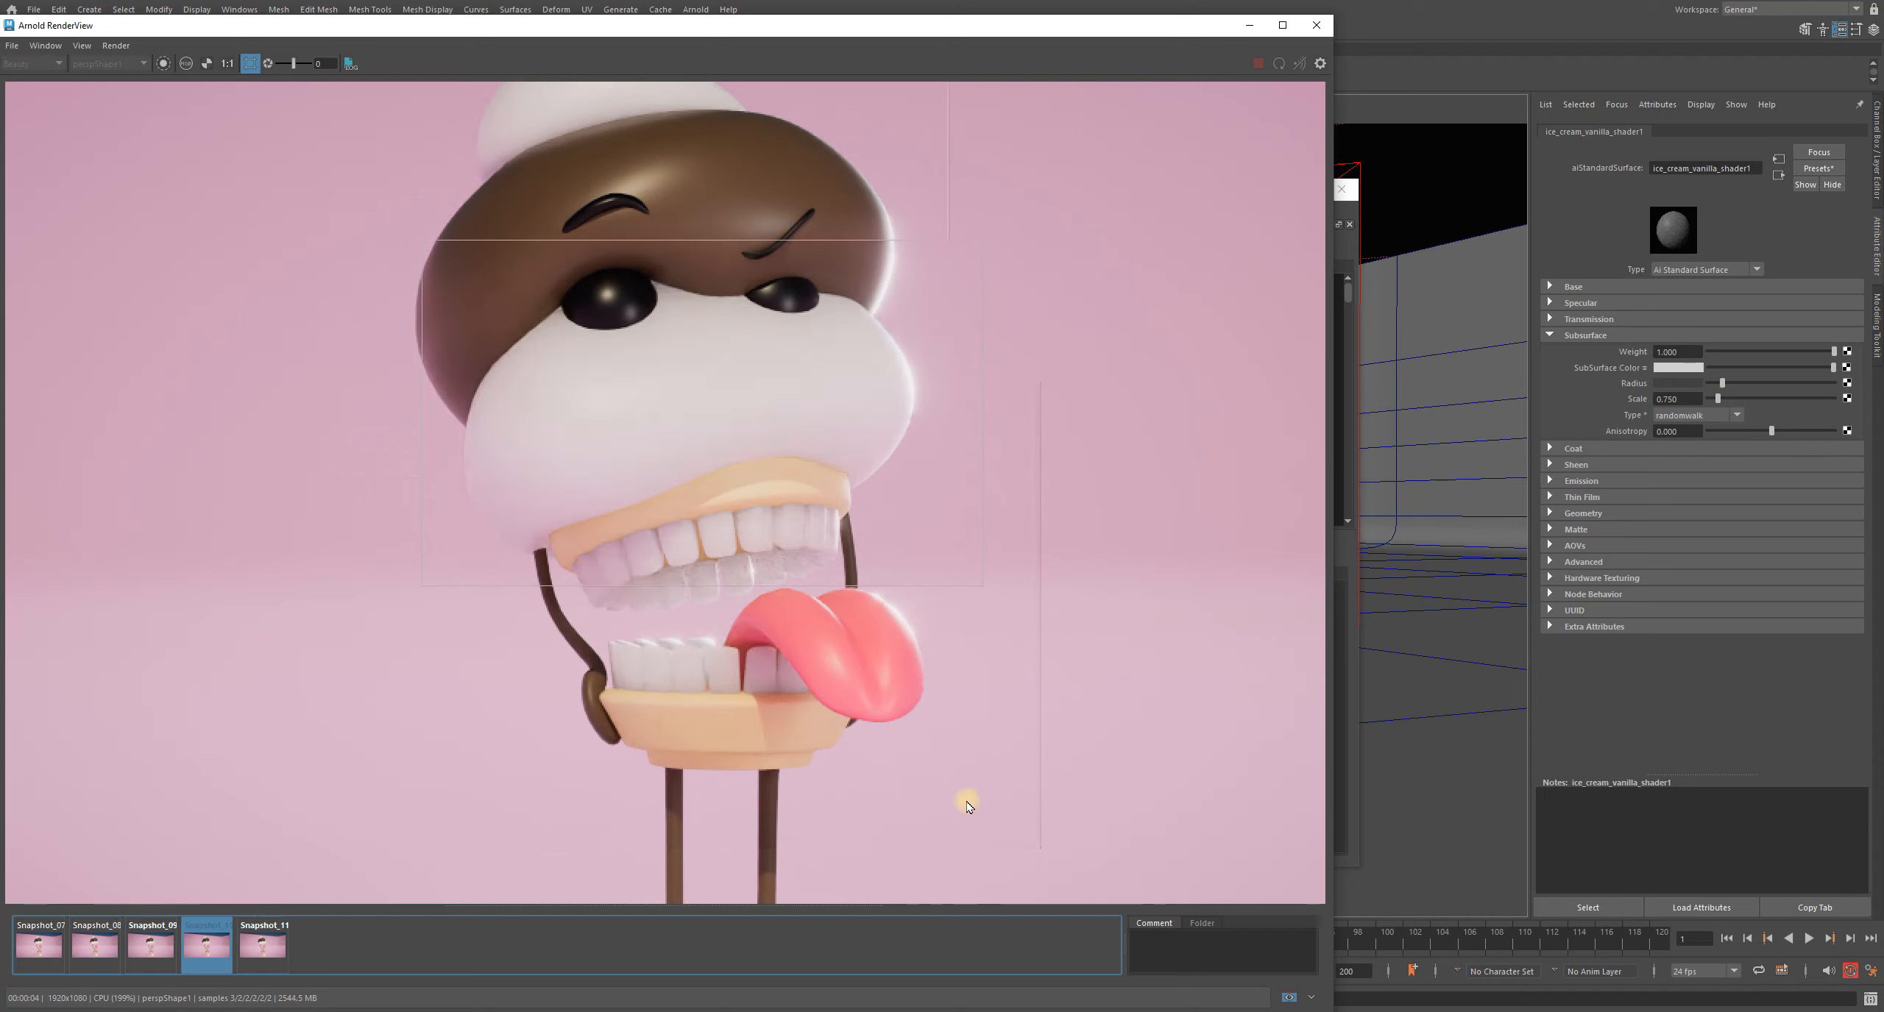
pyautogui.press('Left')
pyautogui.press('Right')
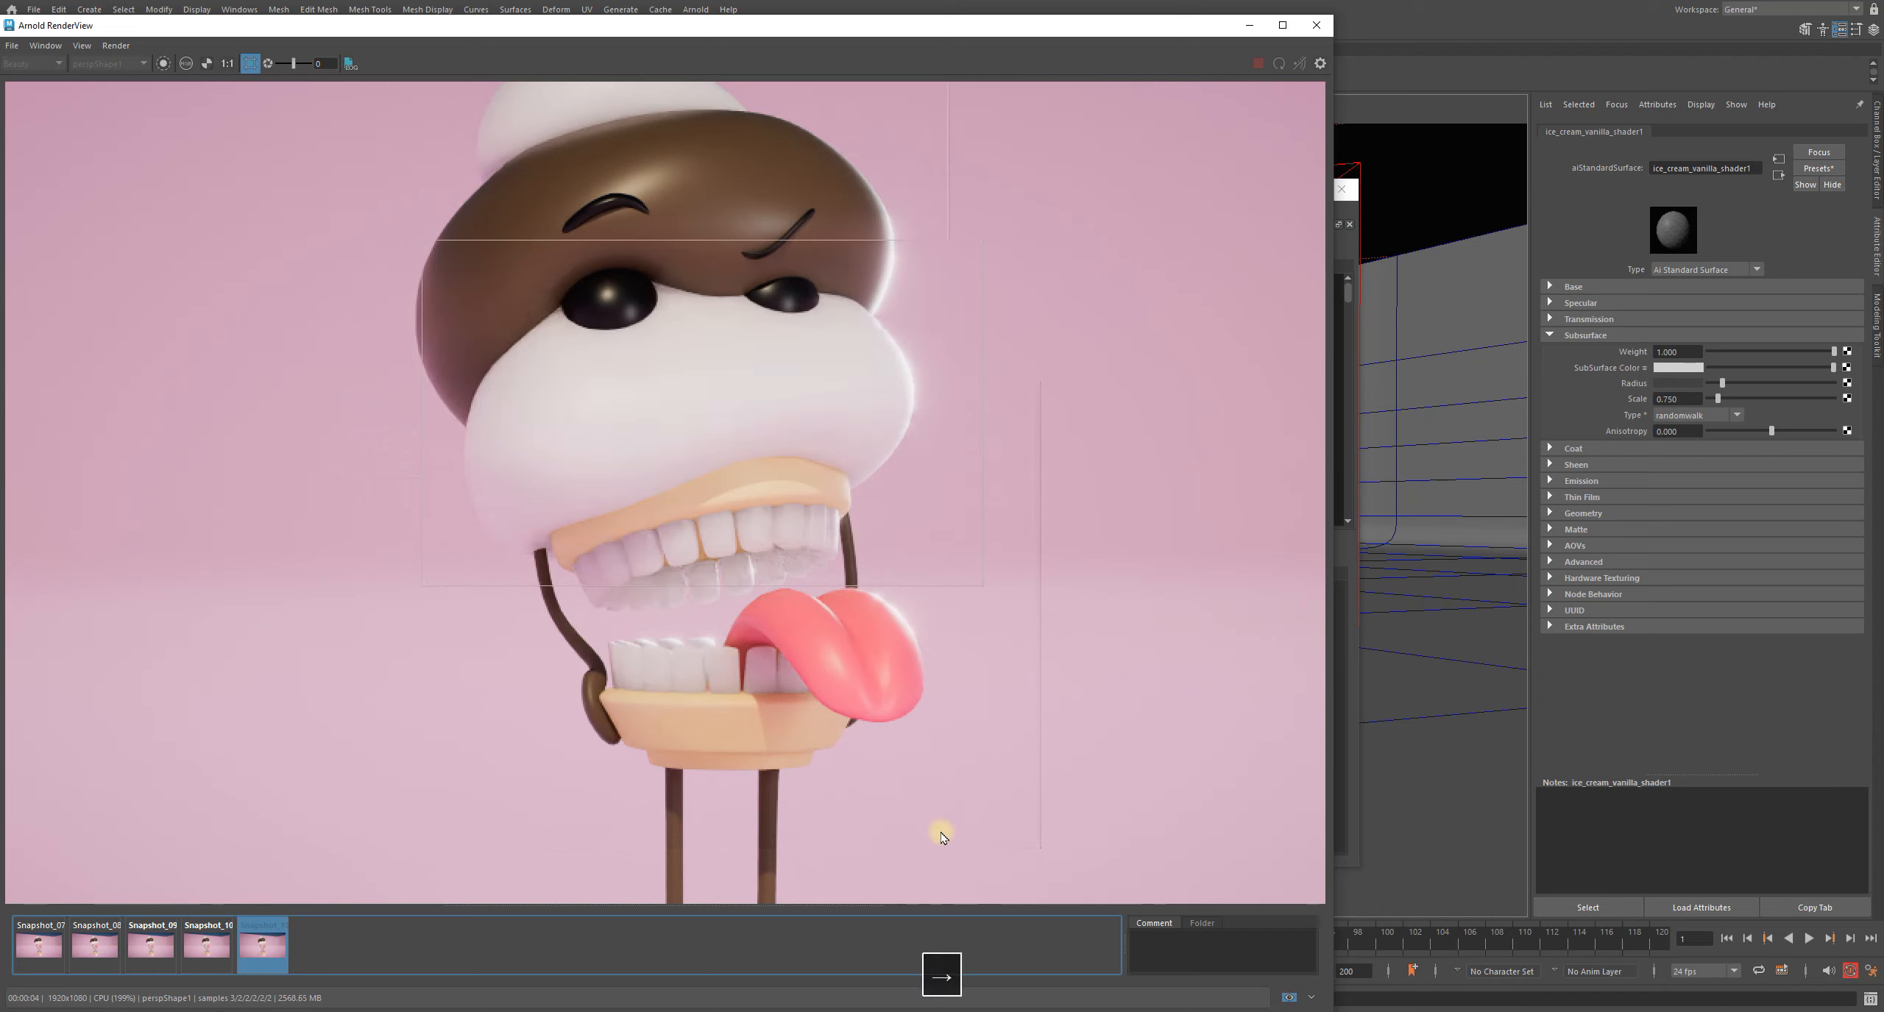
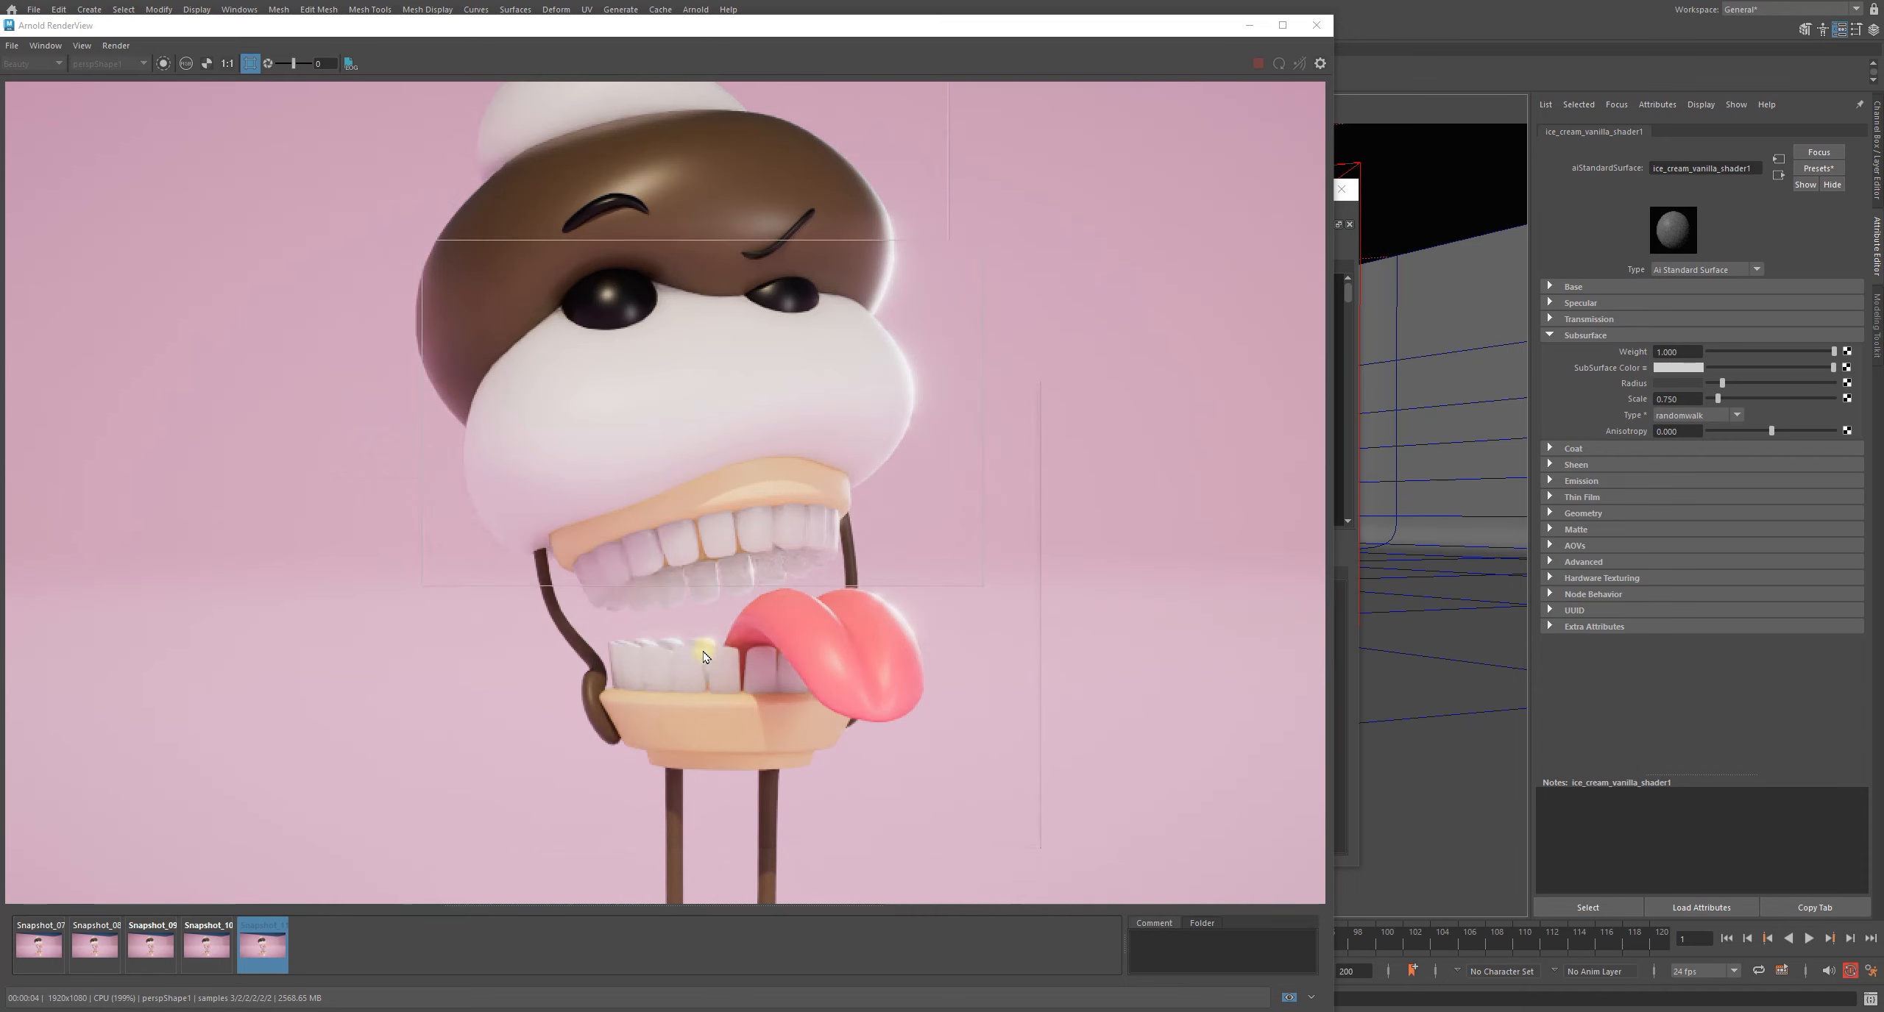
# Return to the live render and examine the platform's surface, edges and reflections around the feet and cones up close
pyautogui.keyDown('alt'); pyautogui.moveTo(703, 657); pyautogui.dragTo(711, 439, button='middle'); pyautogui.keyUp('alt')
pyautogui.click(244, 949)
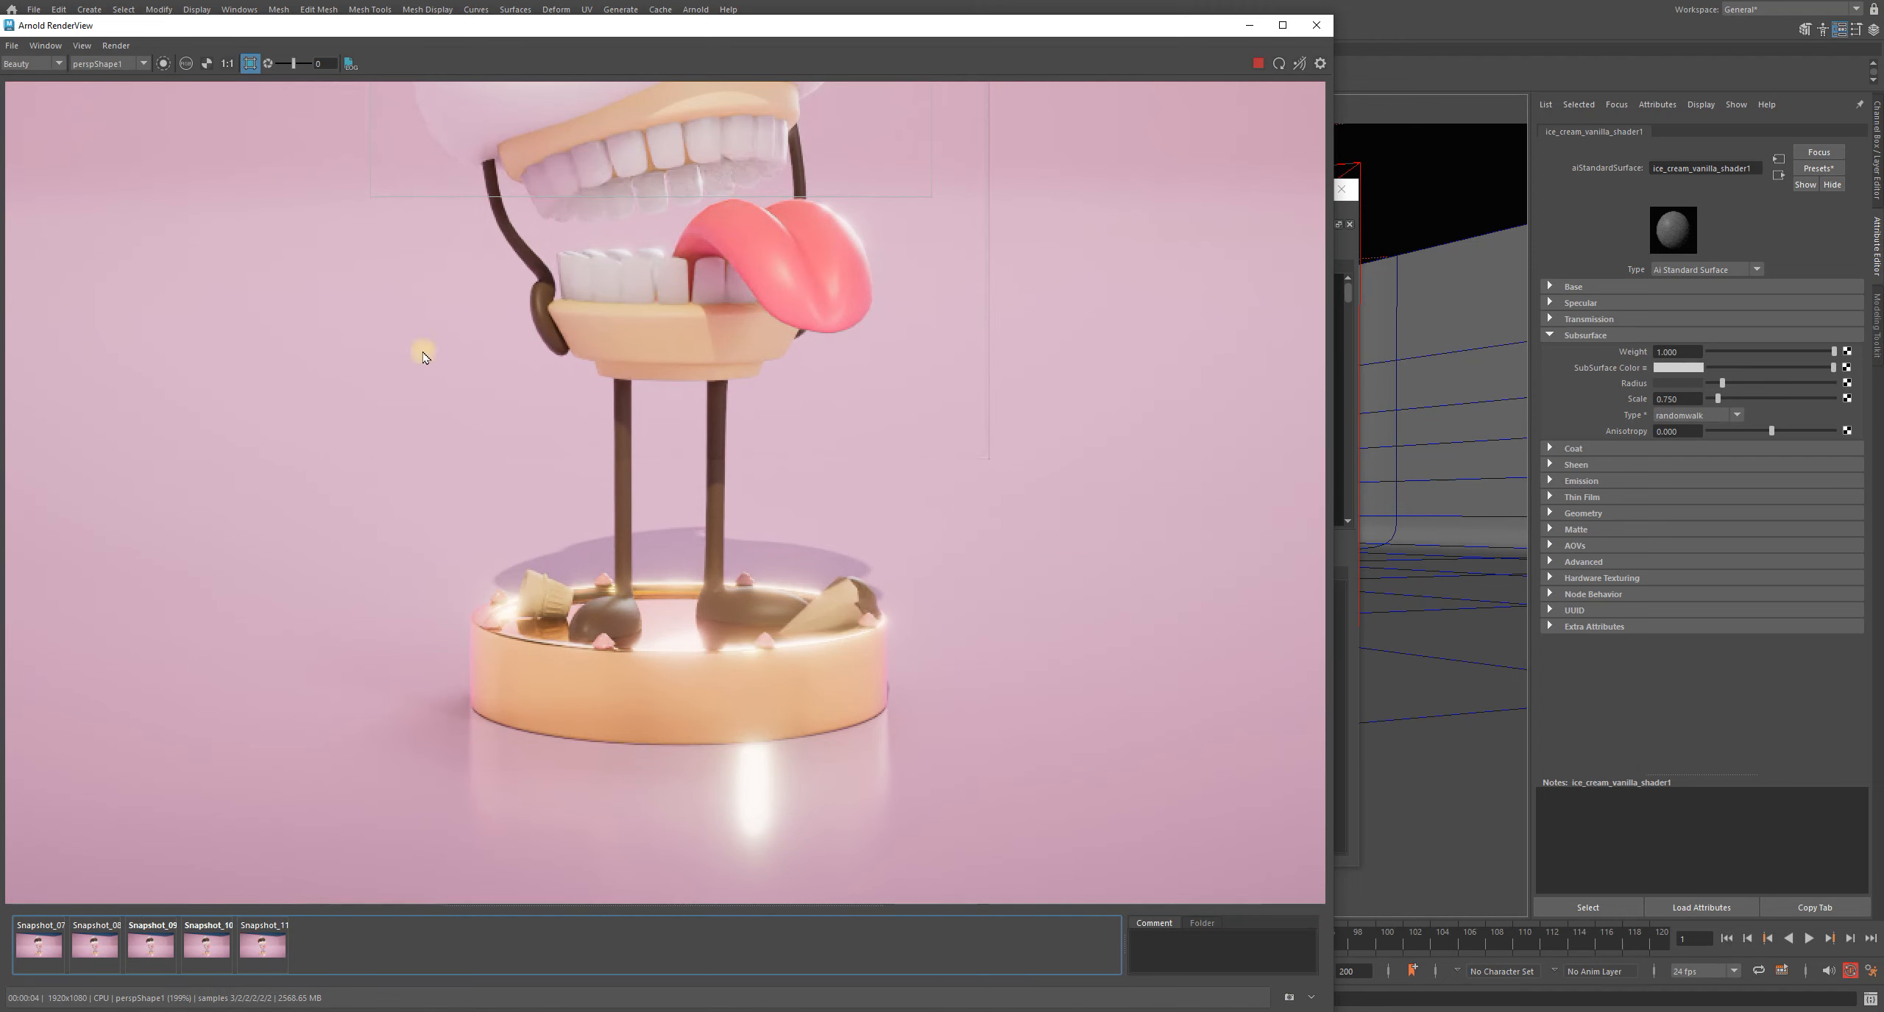
pyautogui.click(227, 63)
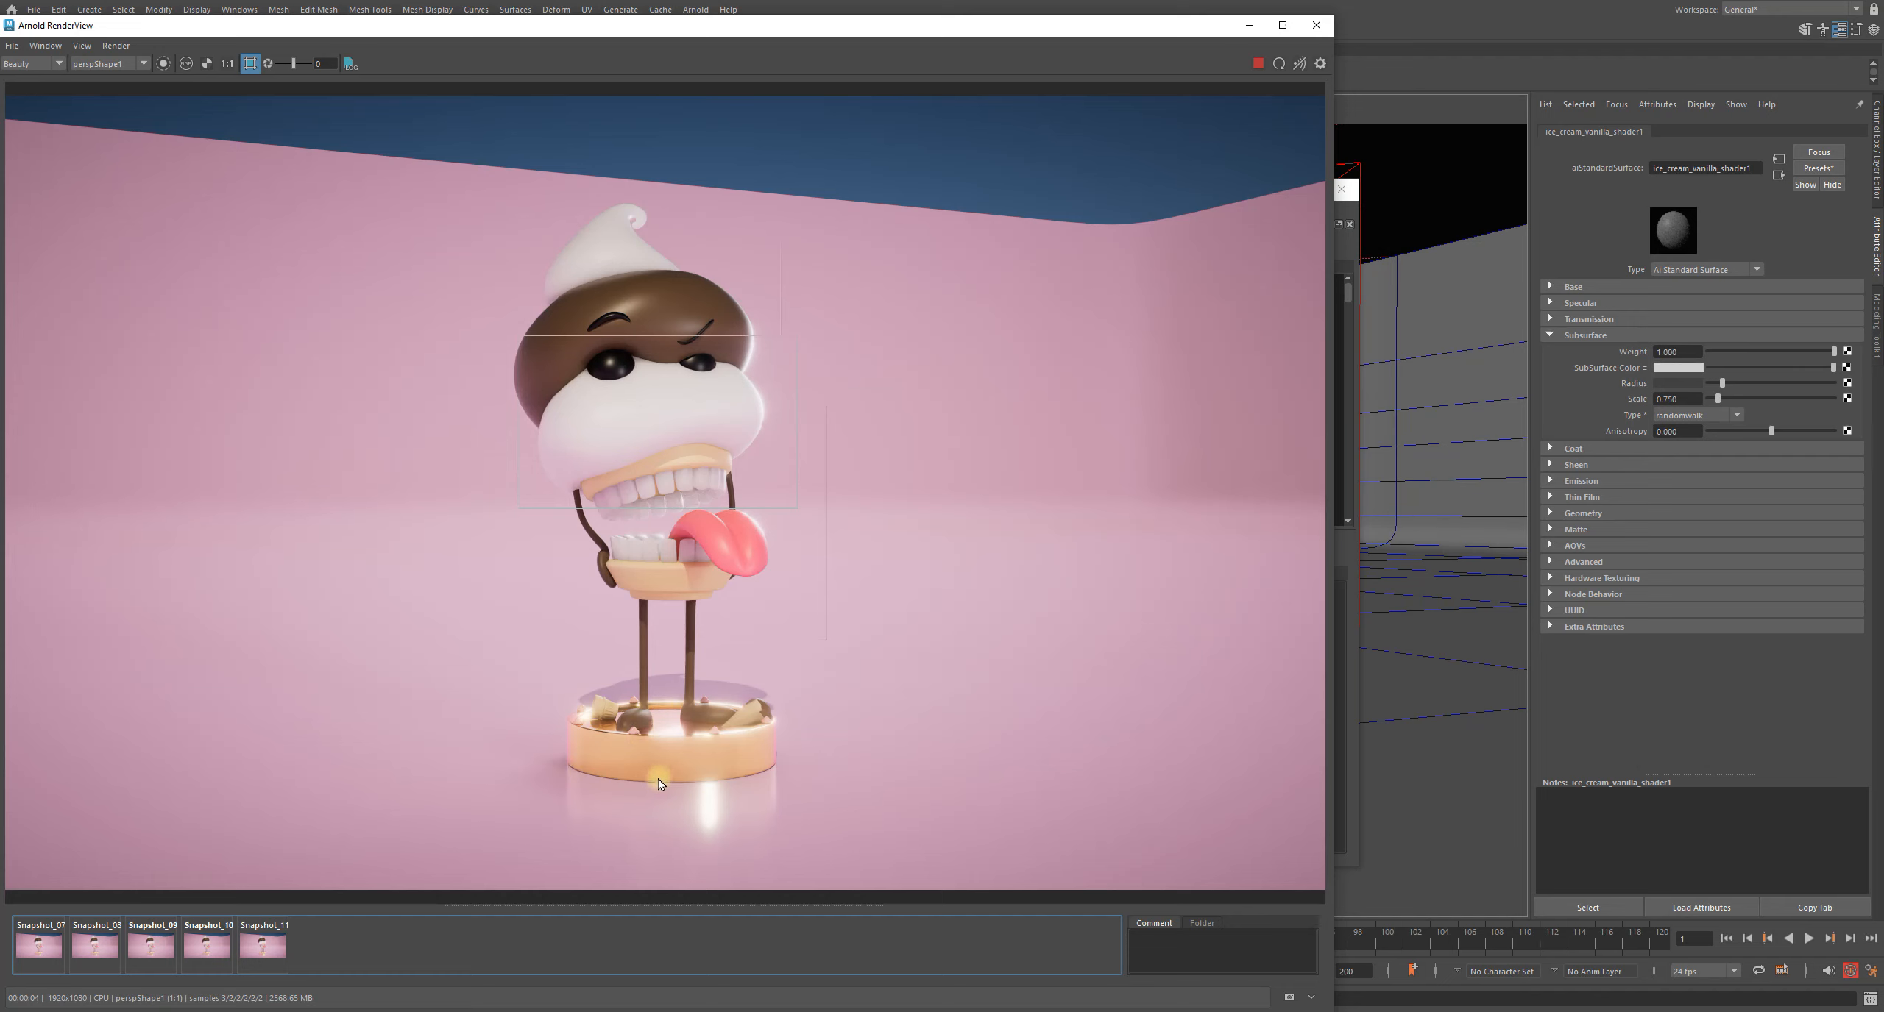
pyautogui.scroll(2, 581, 781)
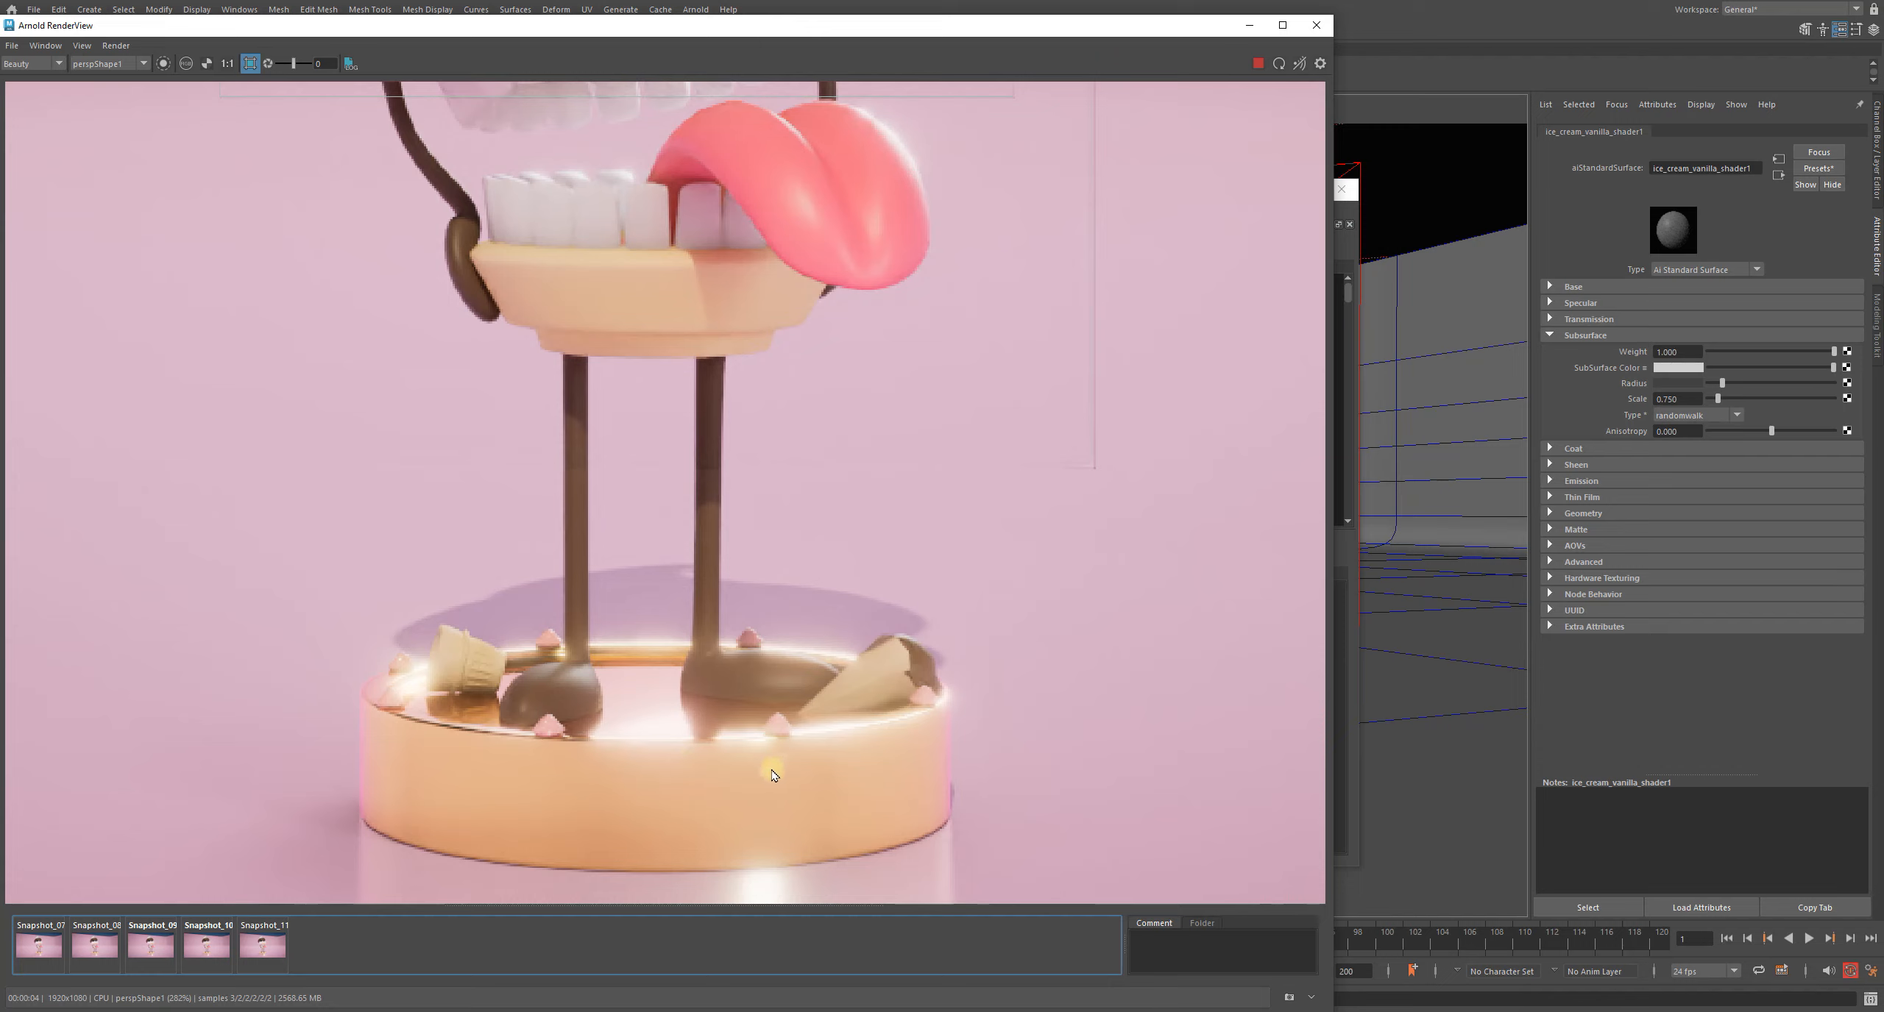
pyautogui.keyDown('alt'); pyautogui.scroll(2, 520, 592); pyautogui.keyUp('alt')
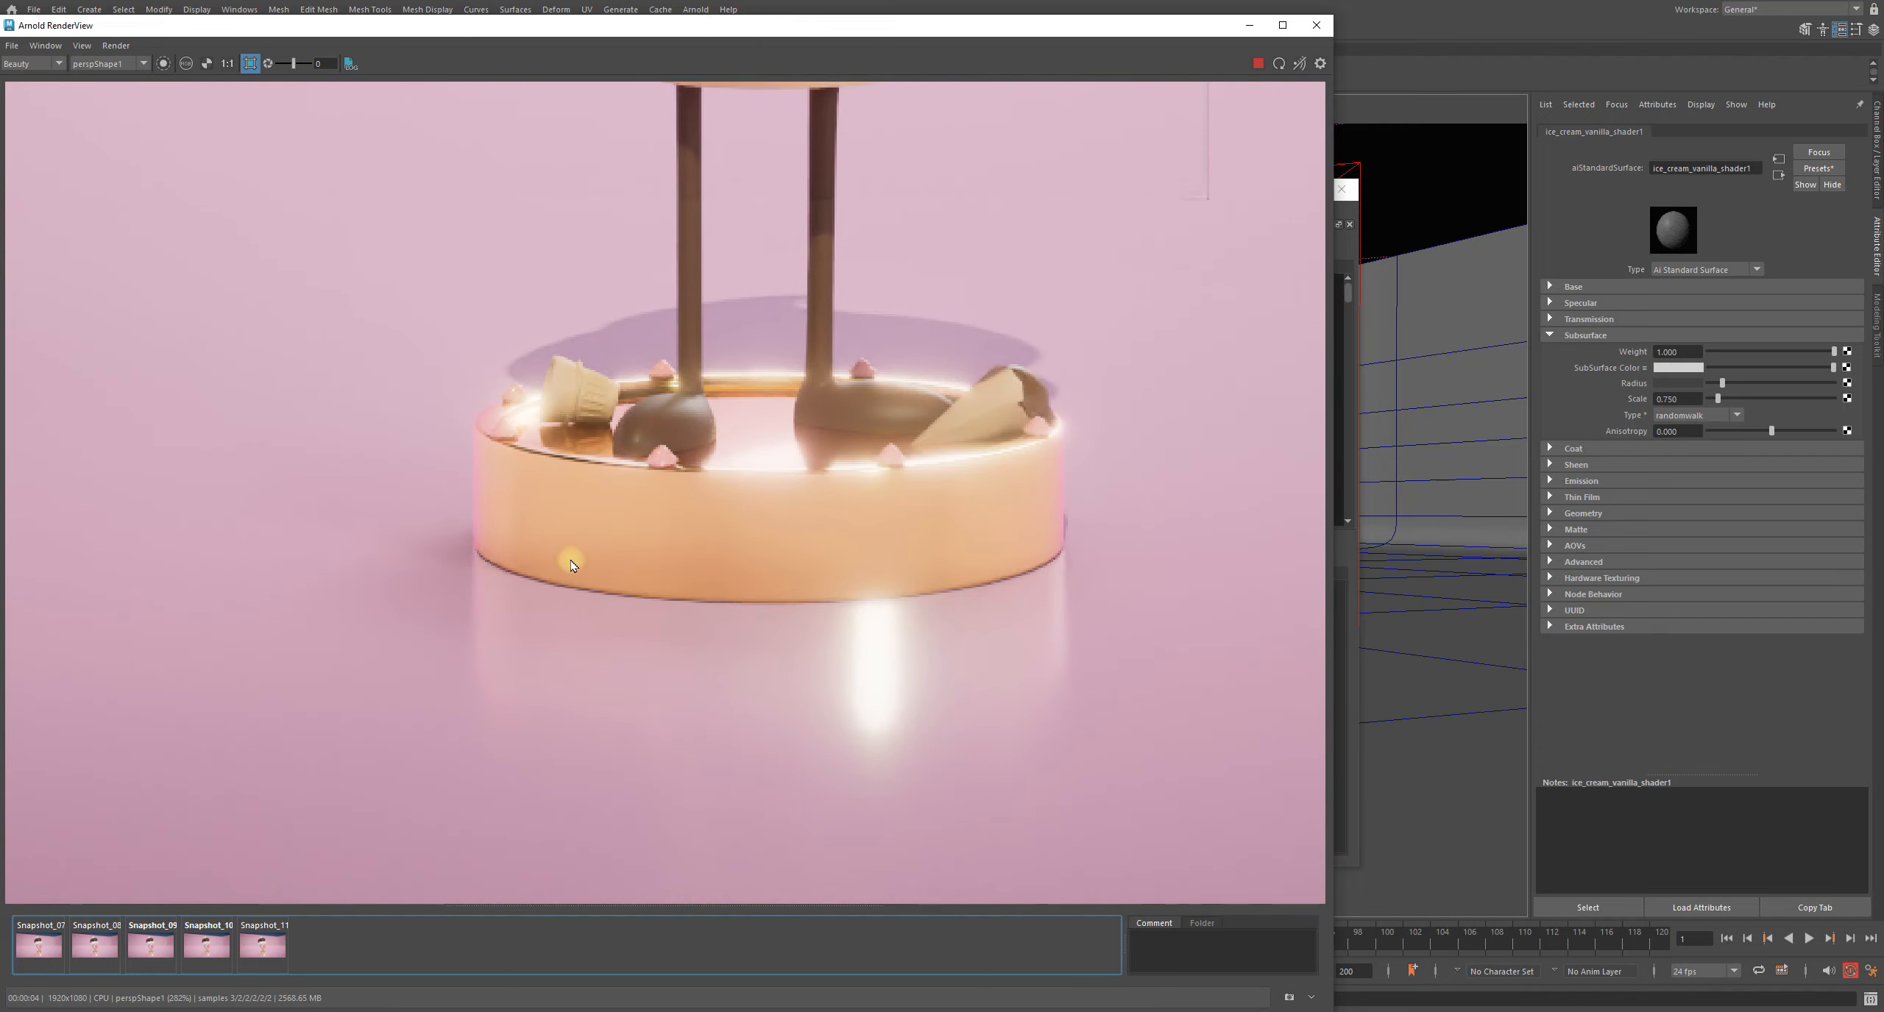
pyautogui.scroll(3, 588, 584)
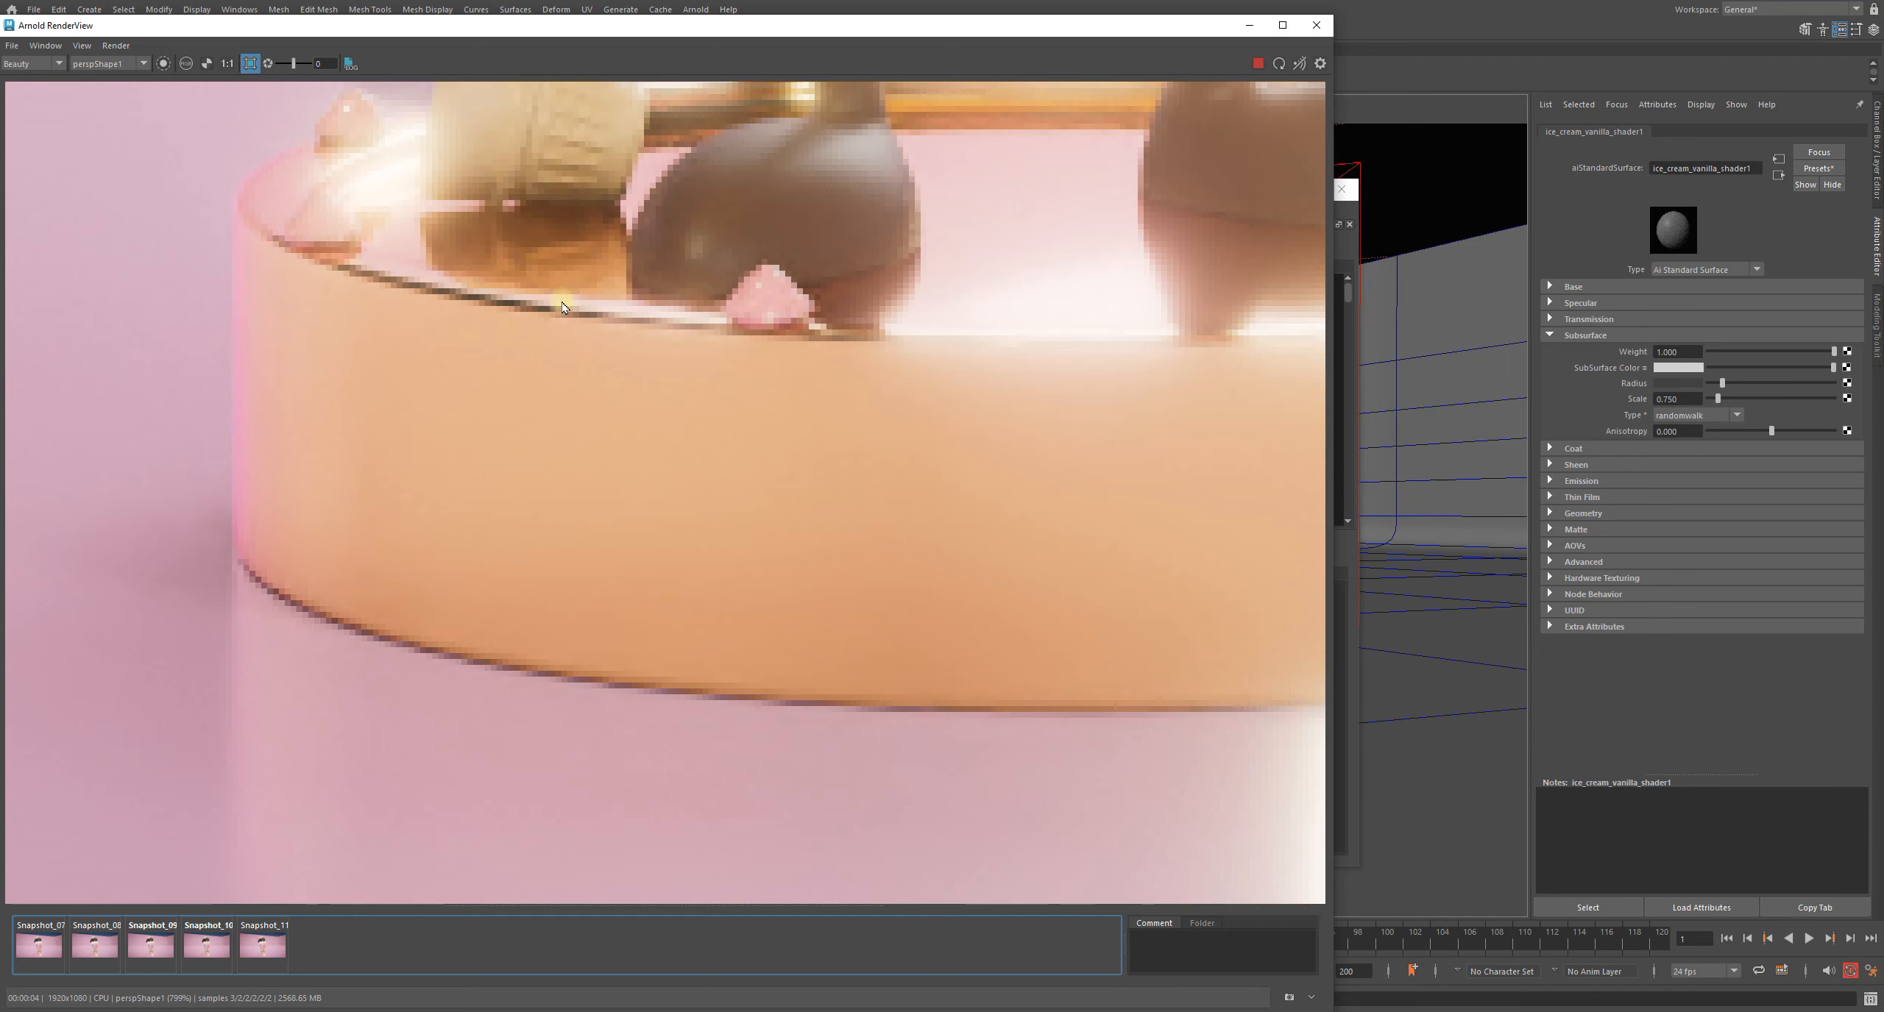
pyautogui.scroll(-5, 637, 330)
pyautogui.scroll(2, 681, 643)
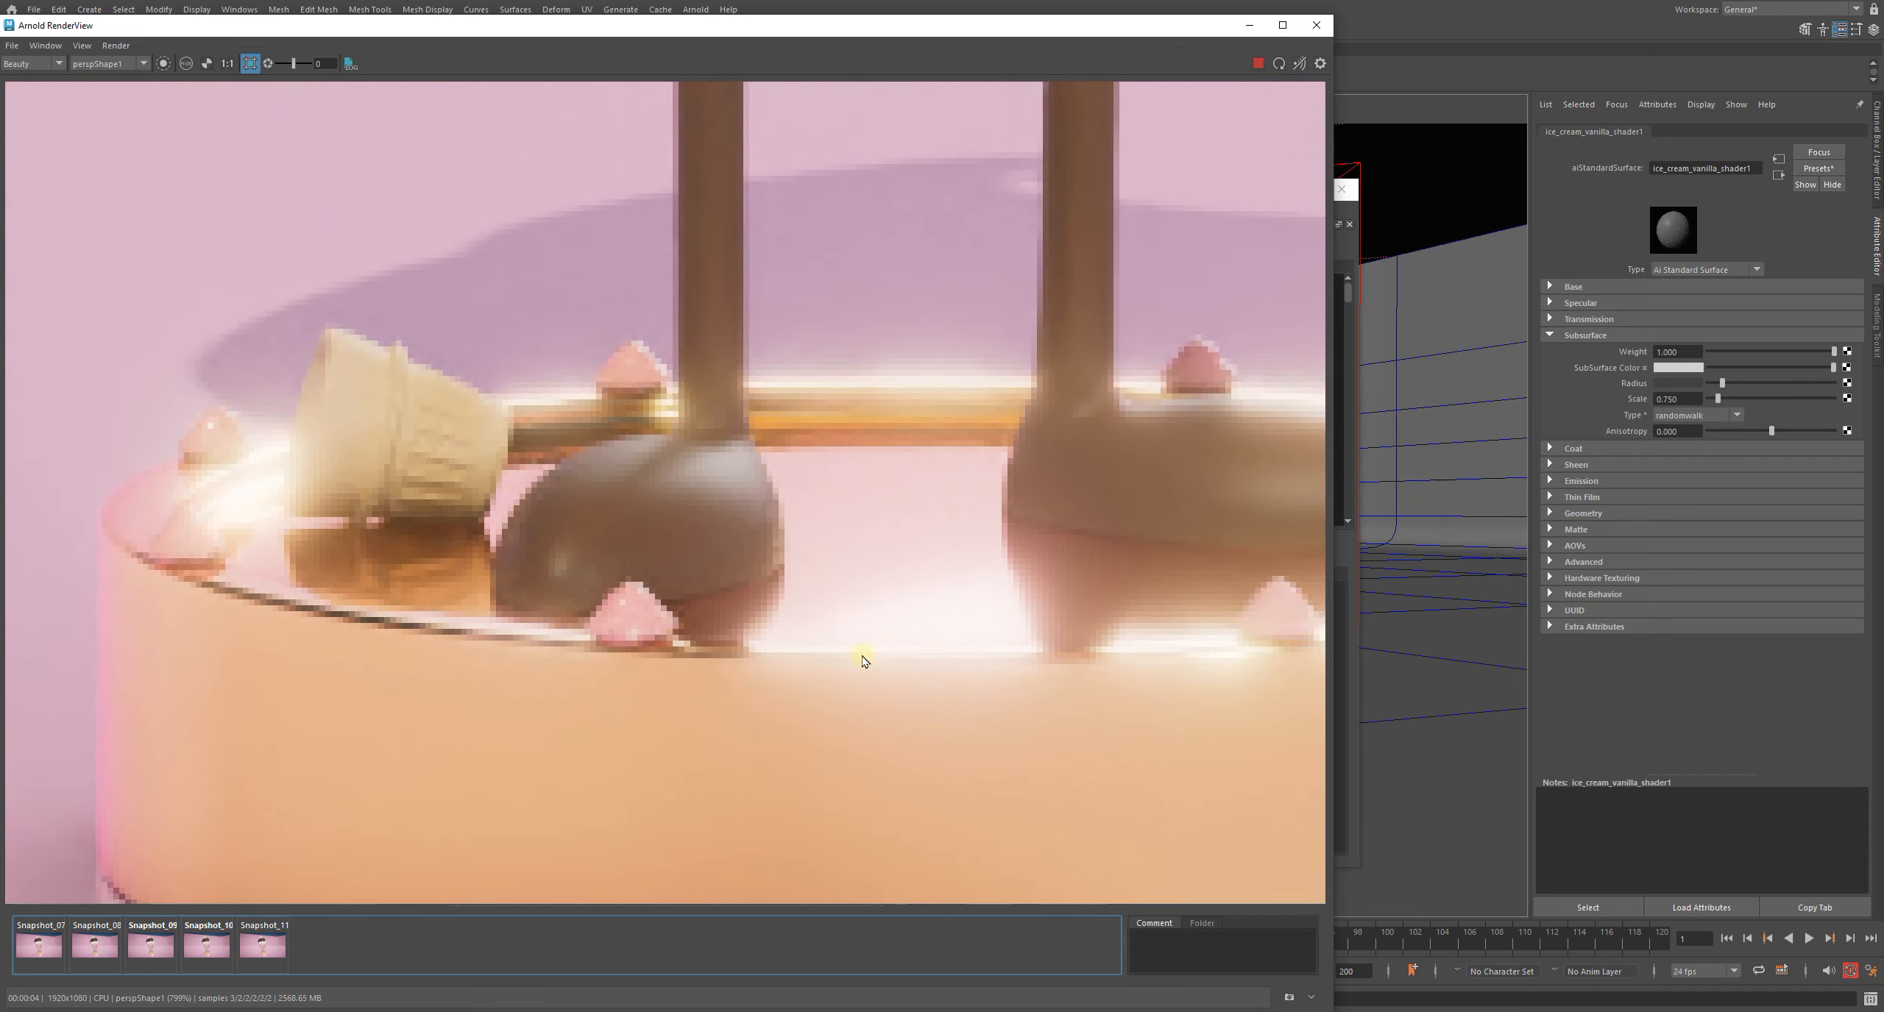
pyautogui.moveTo(900, 626); pyautogui.dragTo(345, 579, button='middle')
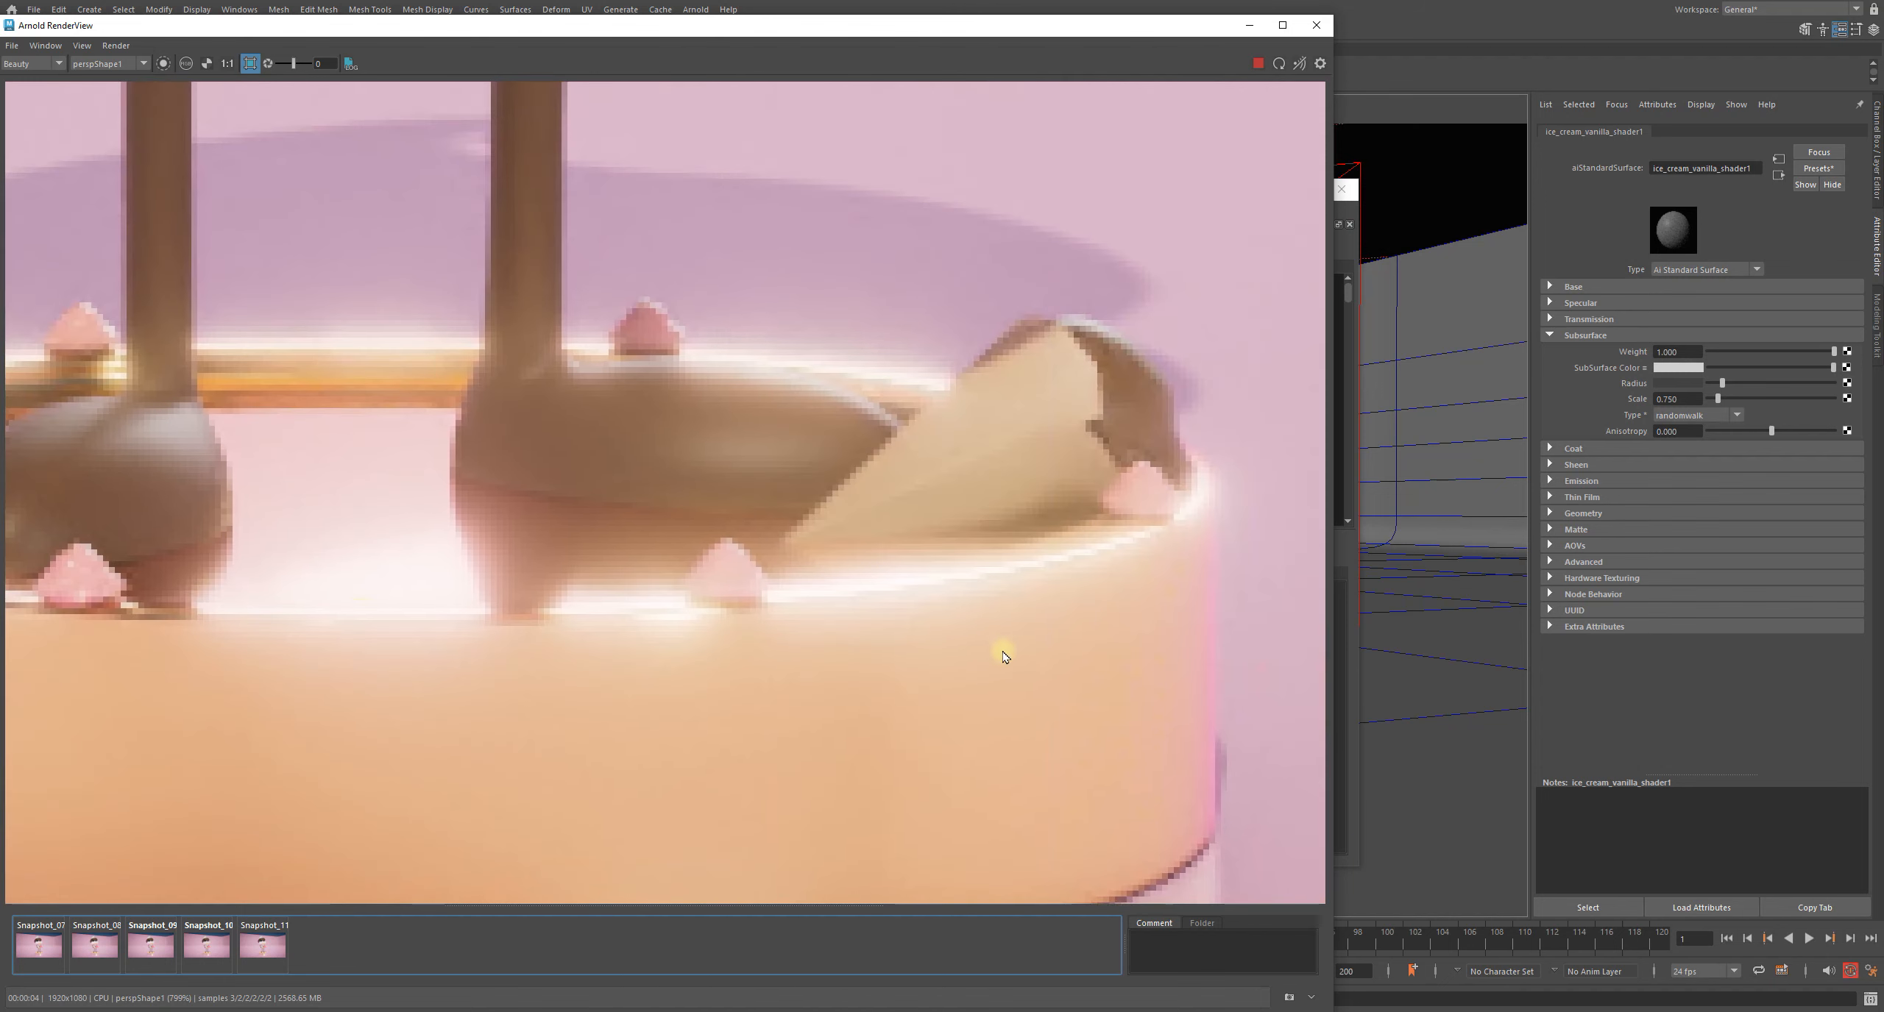
pyautogui.moveTo(1190, 583); pyautogui.dragTo(1182, 559, button='middle')
pyautogui.moveTo(143, 621); pyautogui.dragTo(616, 555, button='middle')
pyautogui.scroll(-3, 370, 526)
pyautogui.scroll(3, 363, 537)
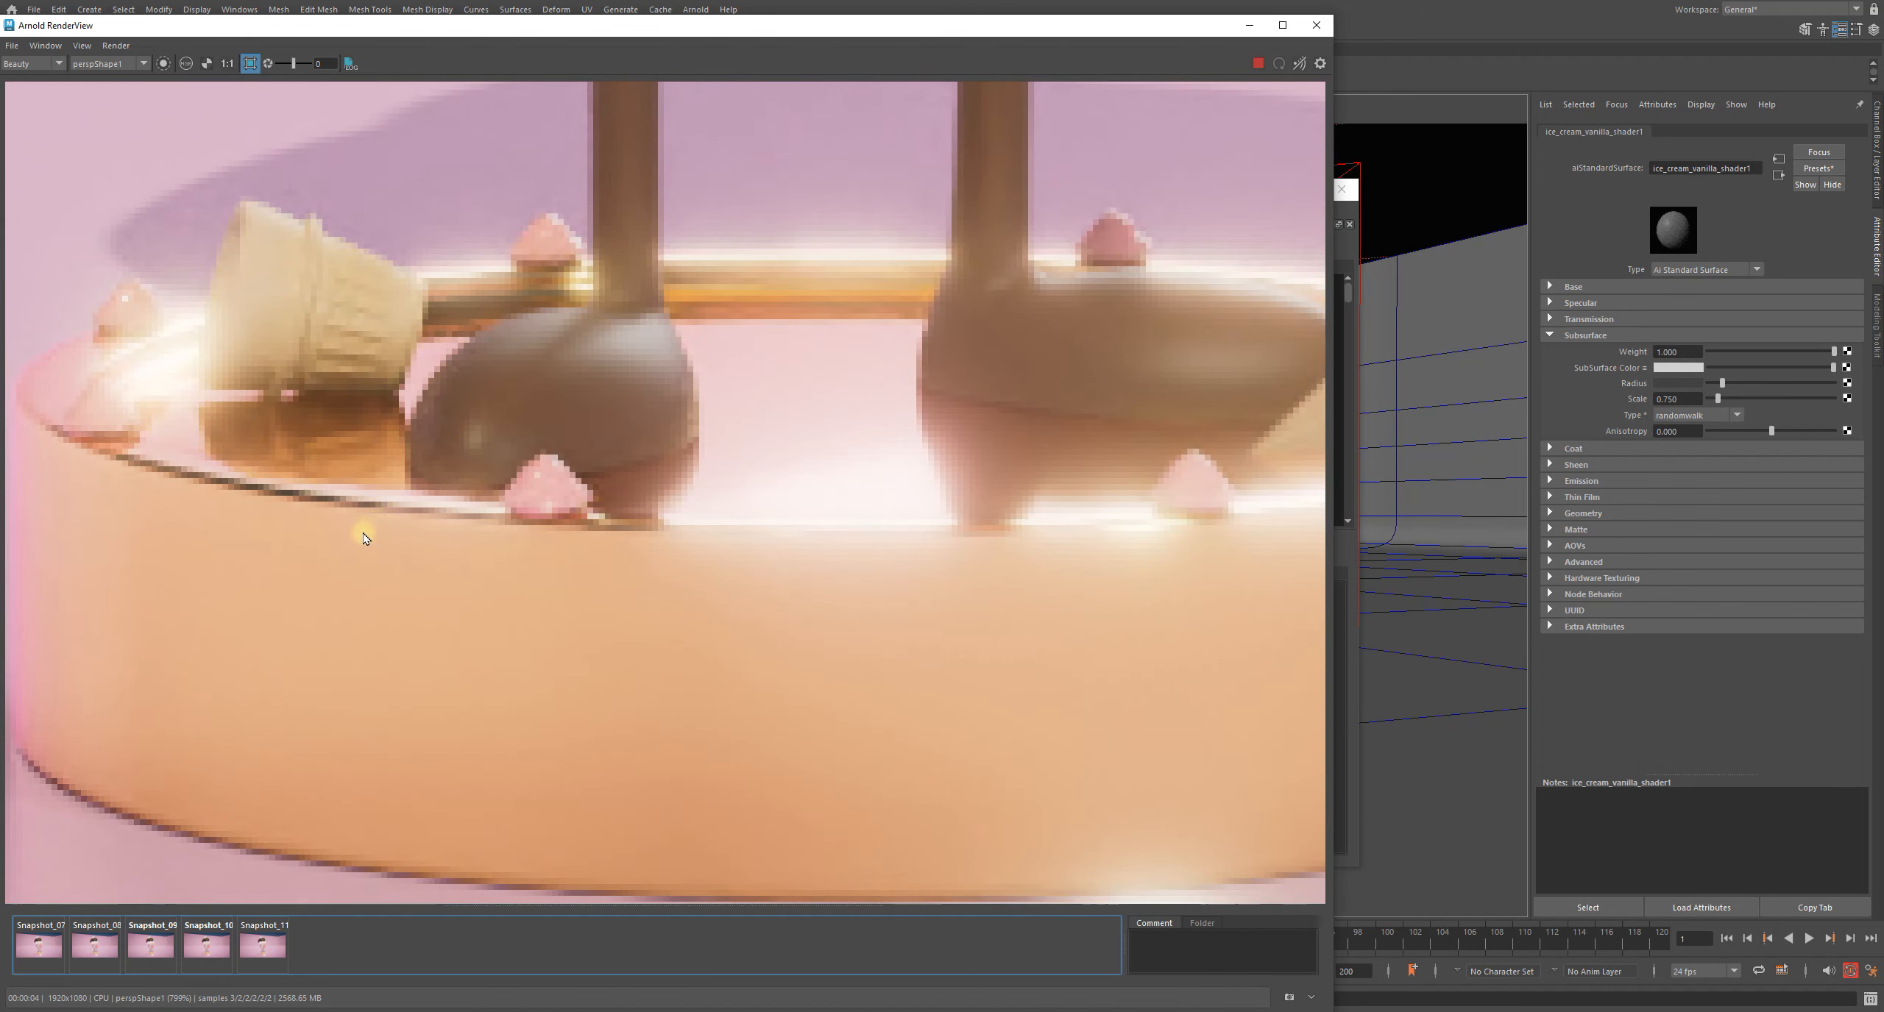
pyautogui.scroll(-5, 364, 545)
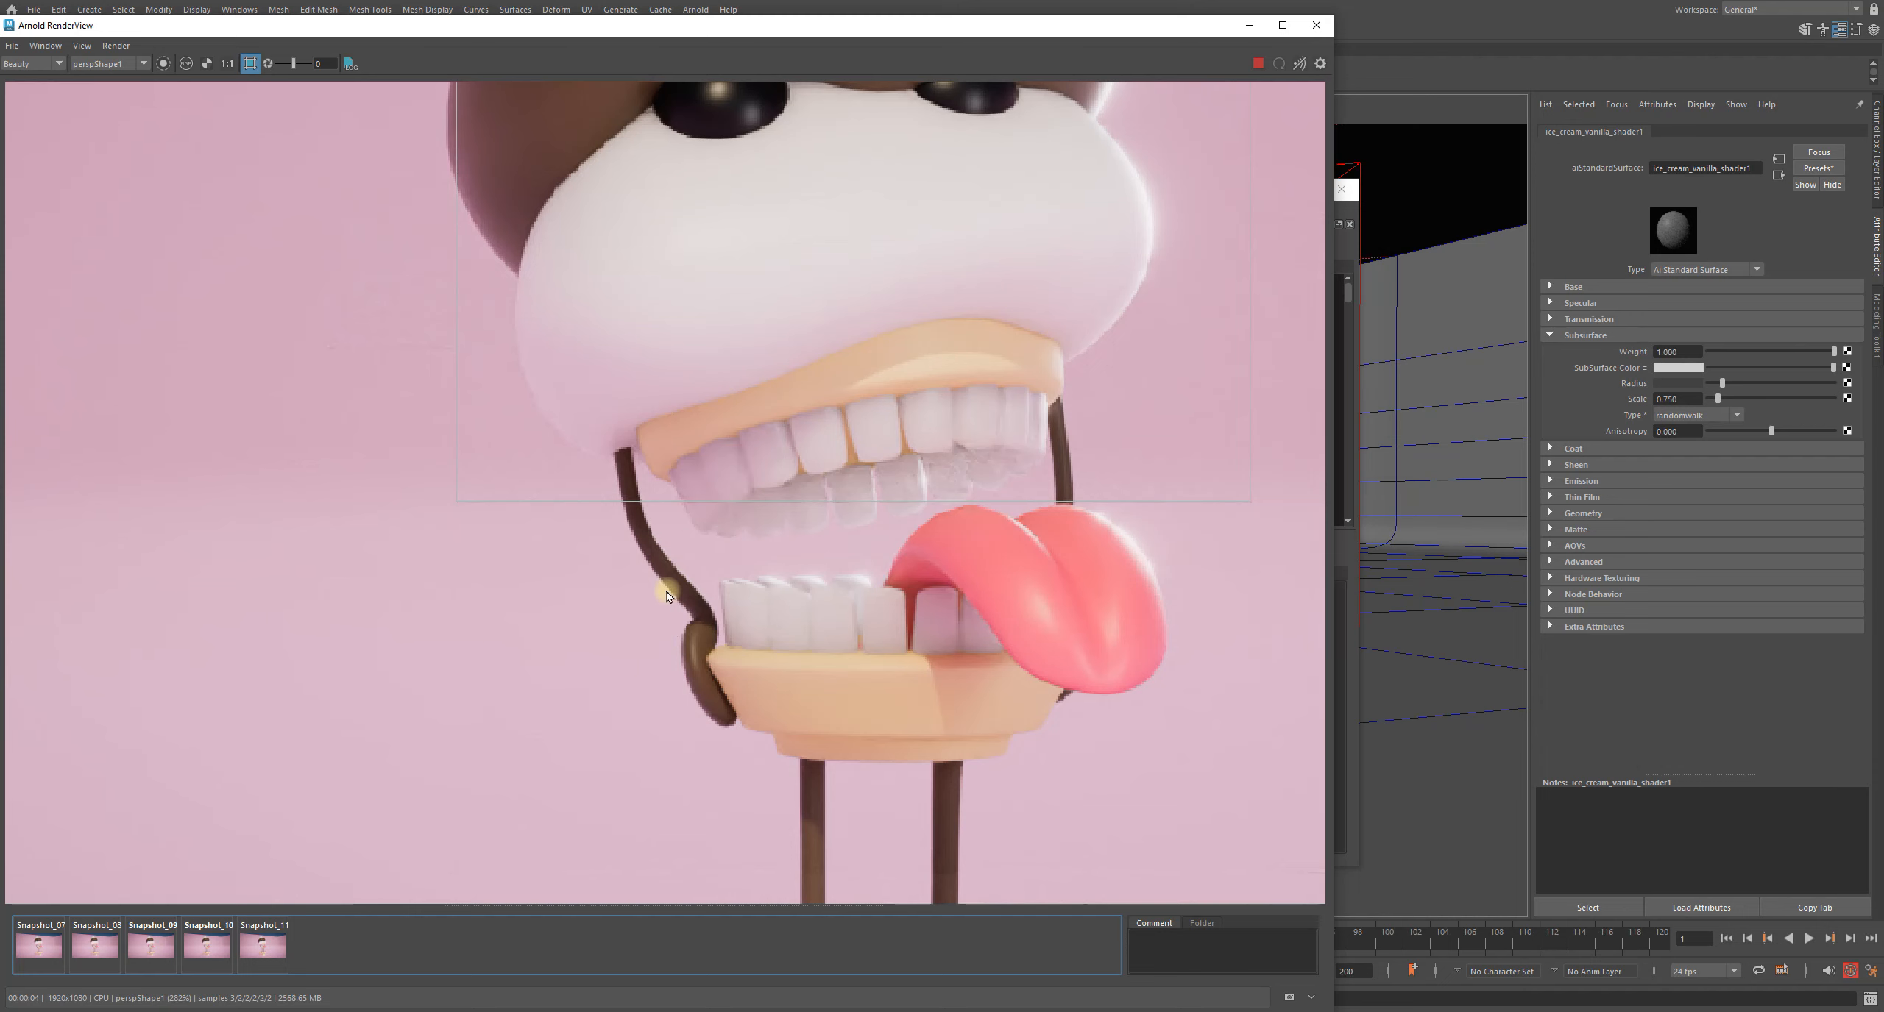
pyautogui.scroll(-2, 813, 535)
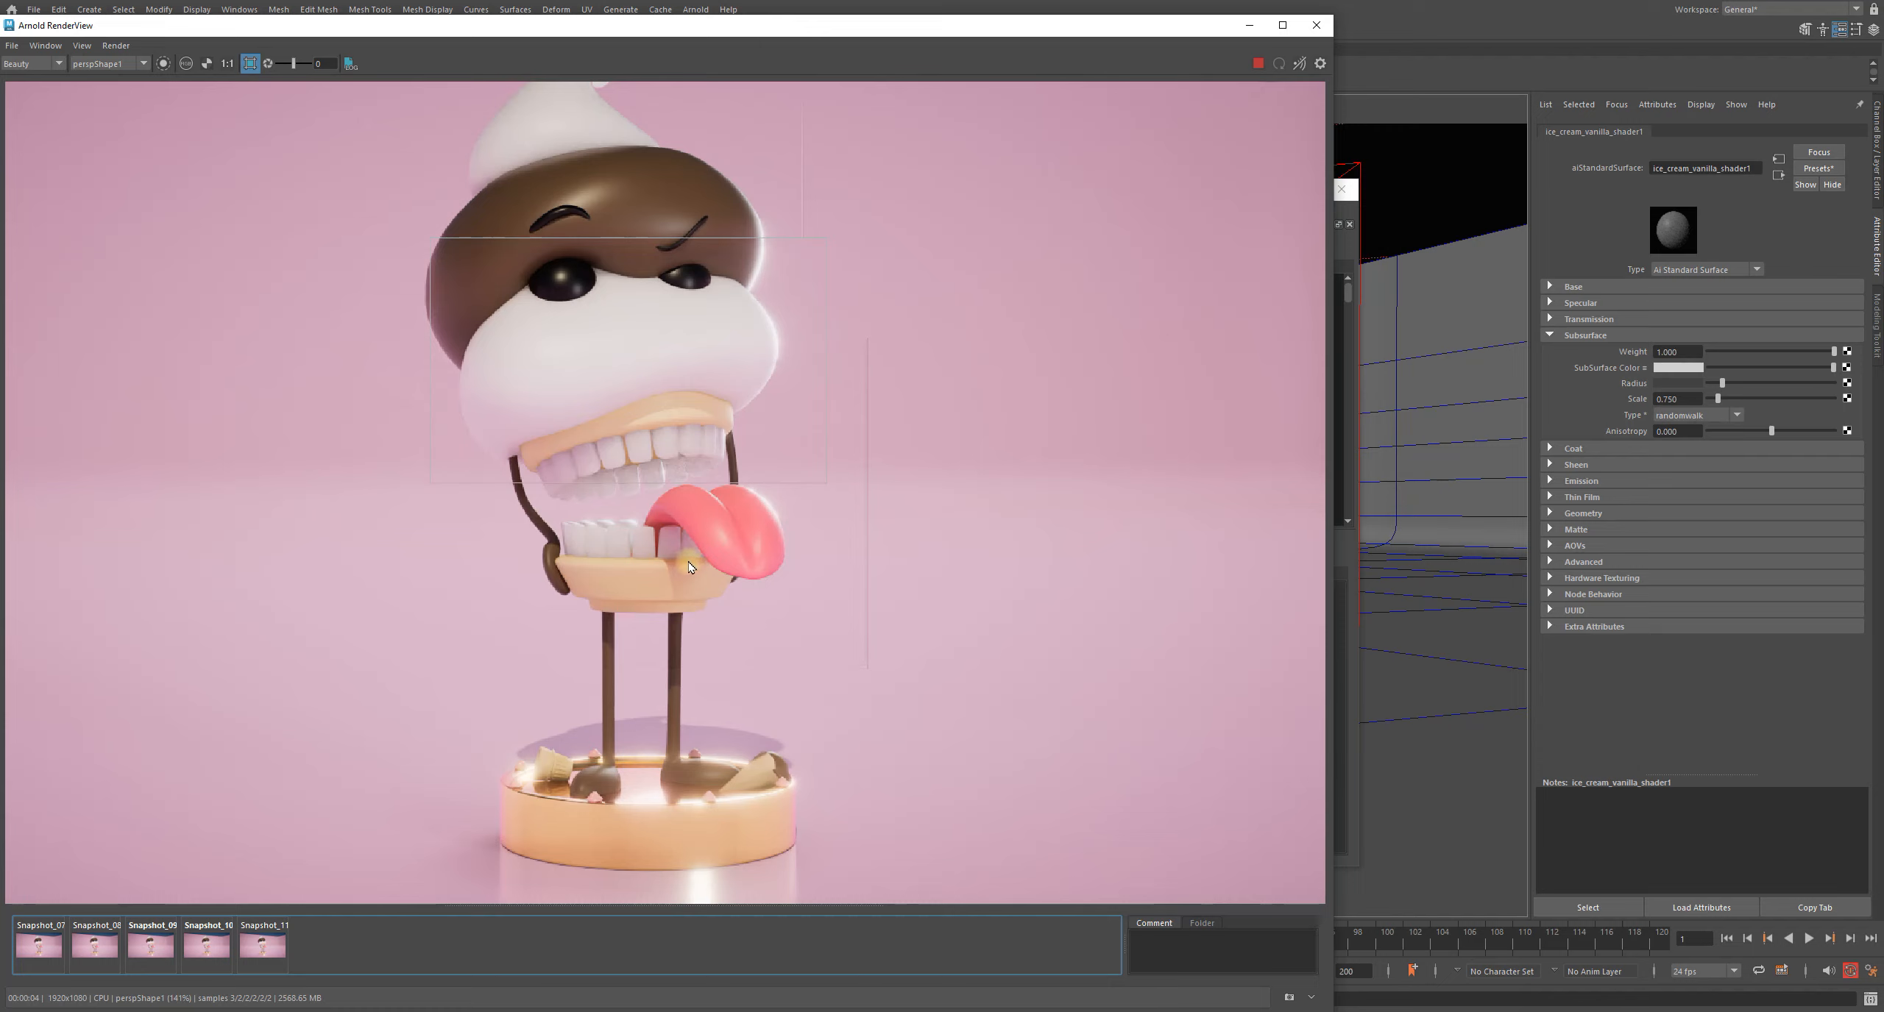
# Select the vanilla ice cream mesh and extend the render region down over the legs and platform
pyautogui.moveTo(692, 553); pyautogui.dragTo(822, 543, button='middle')
pyautogui.click(647, 341)
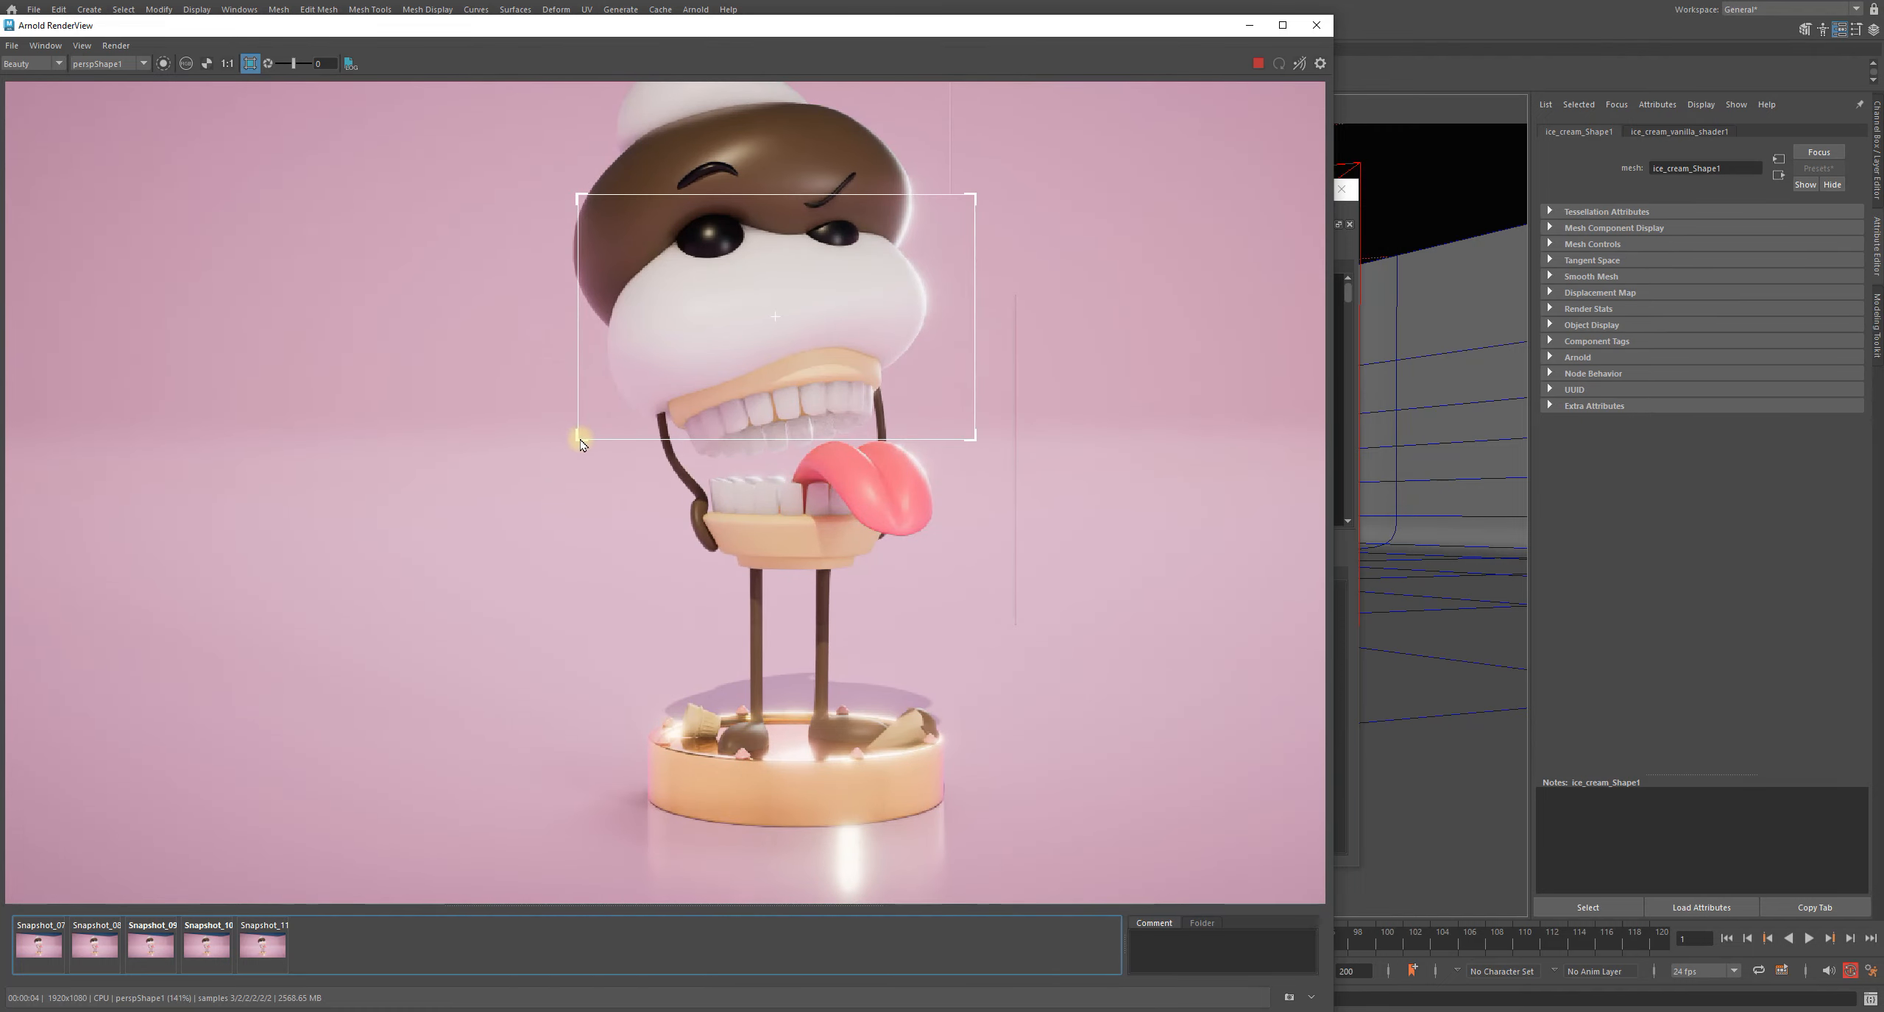
pyautogui.moveTo(578, 440); pyautogui.dragTo(602, 848)
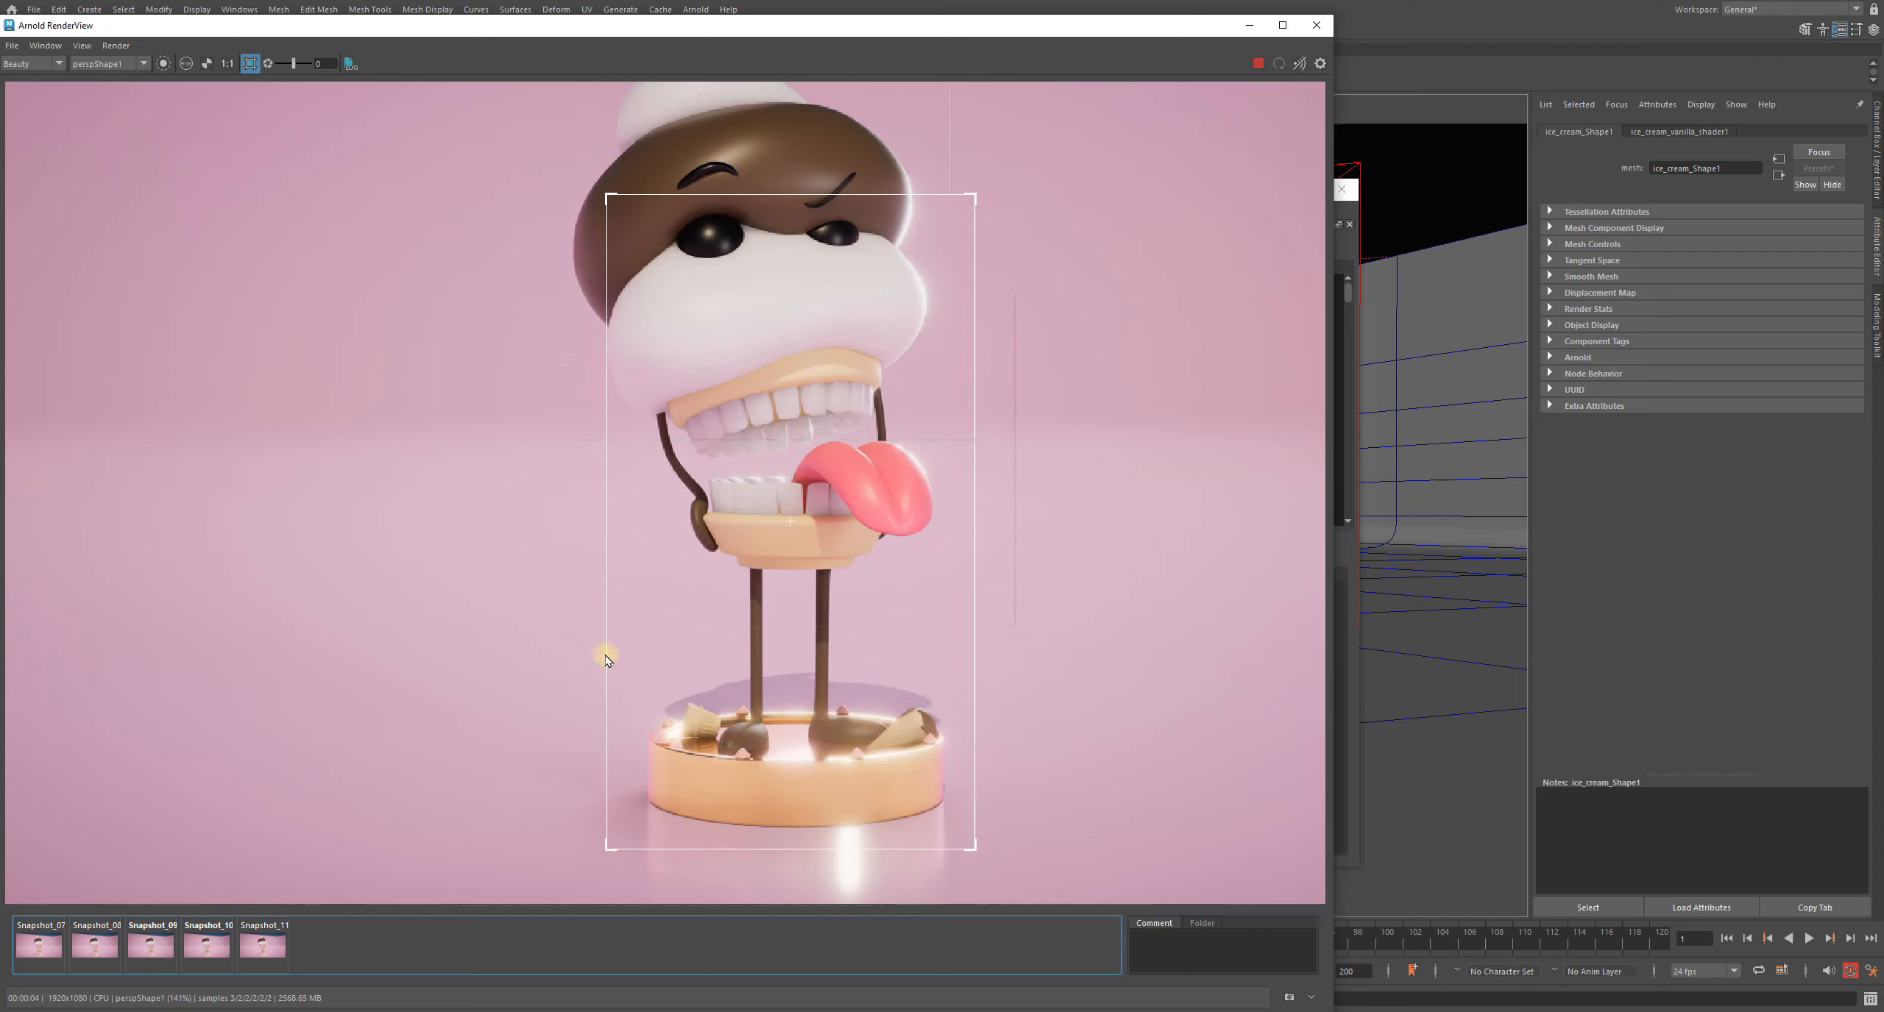
# Move the render window down to uncover the materials in Hypershade
pyautogui.moveTo(657, 26); pyautogui.dragTo(738, 27)
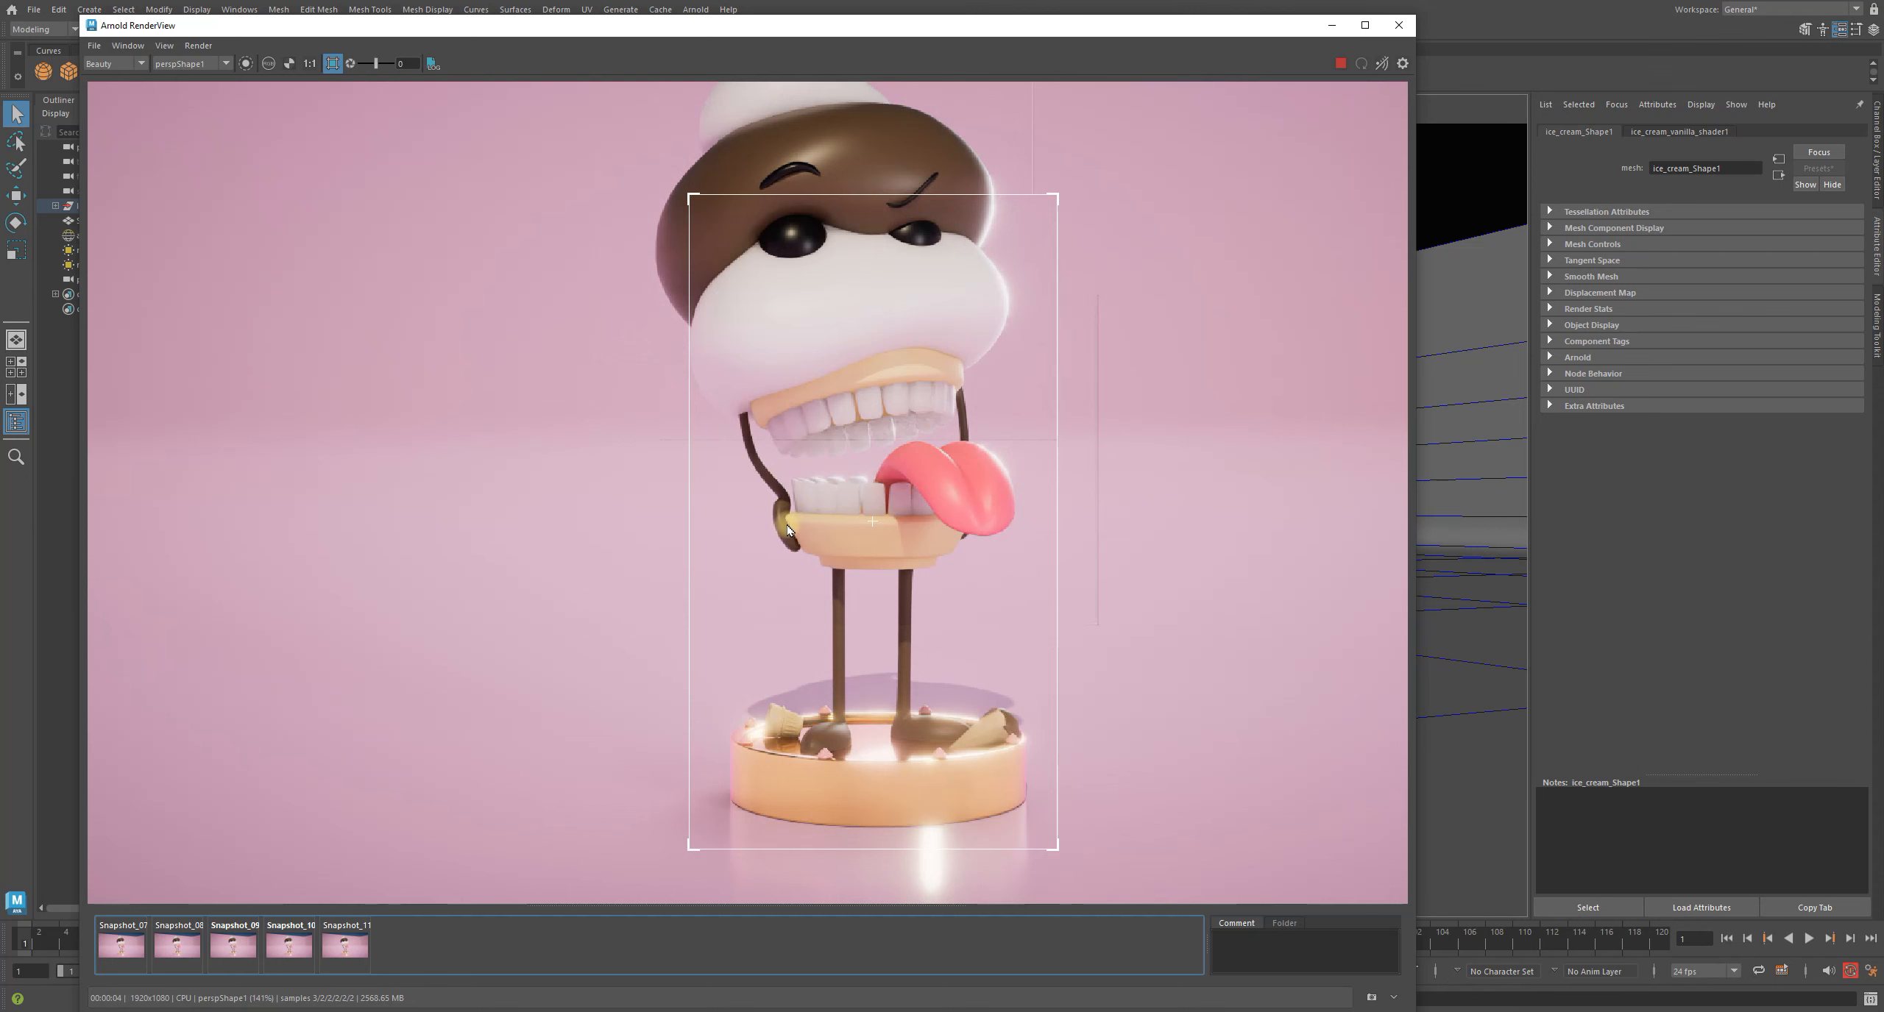
pyautogui.moveTo(686, 28); pyautogui.dragTo(601, 557)
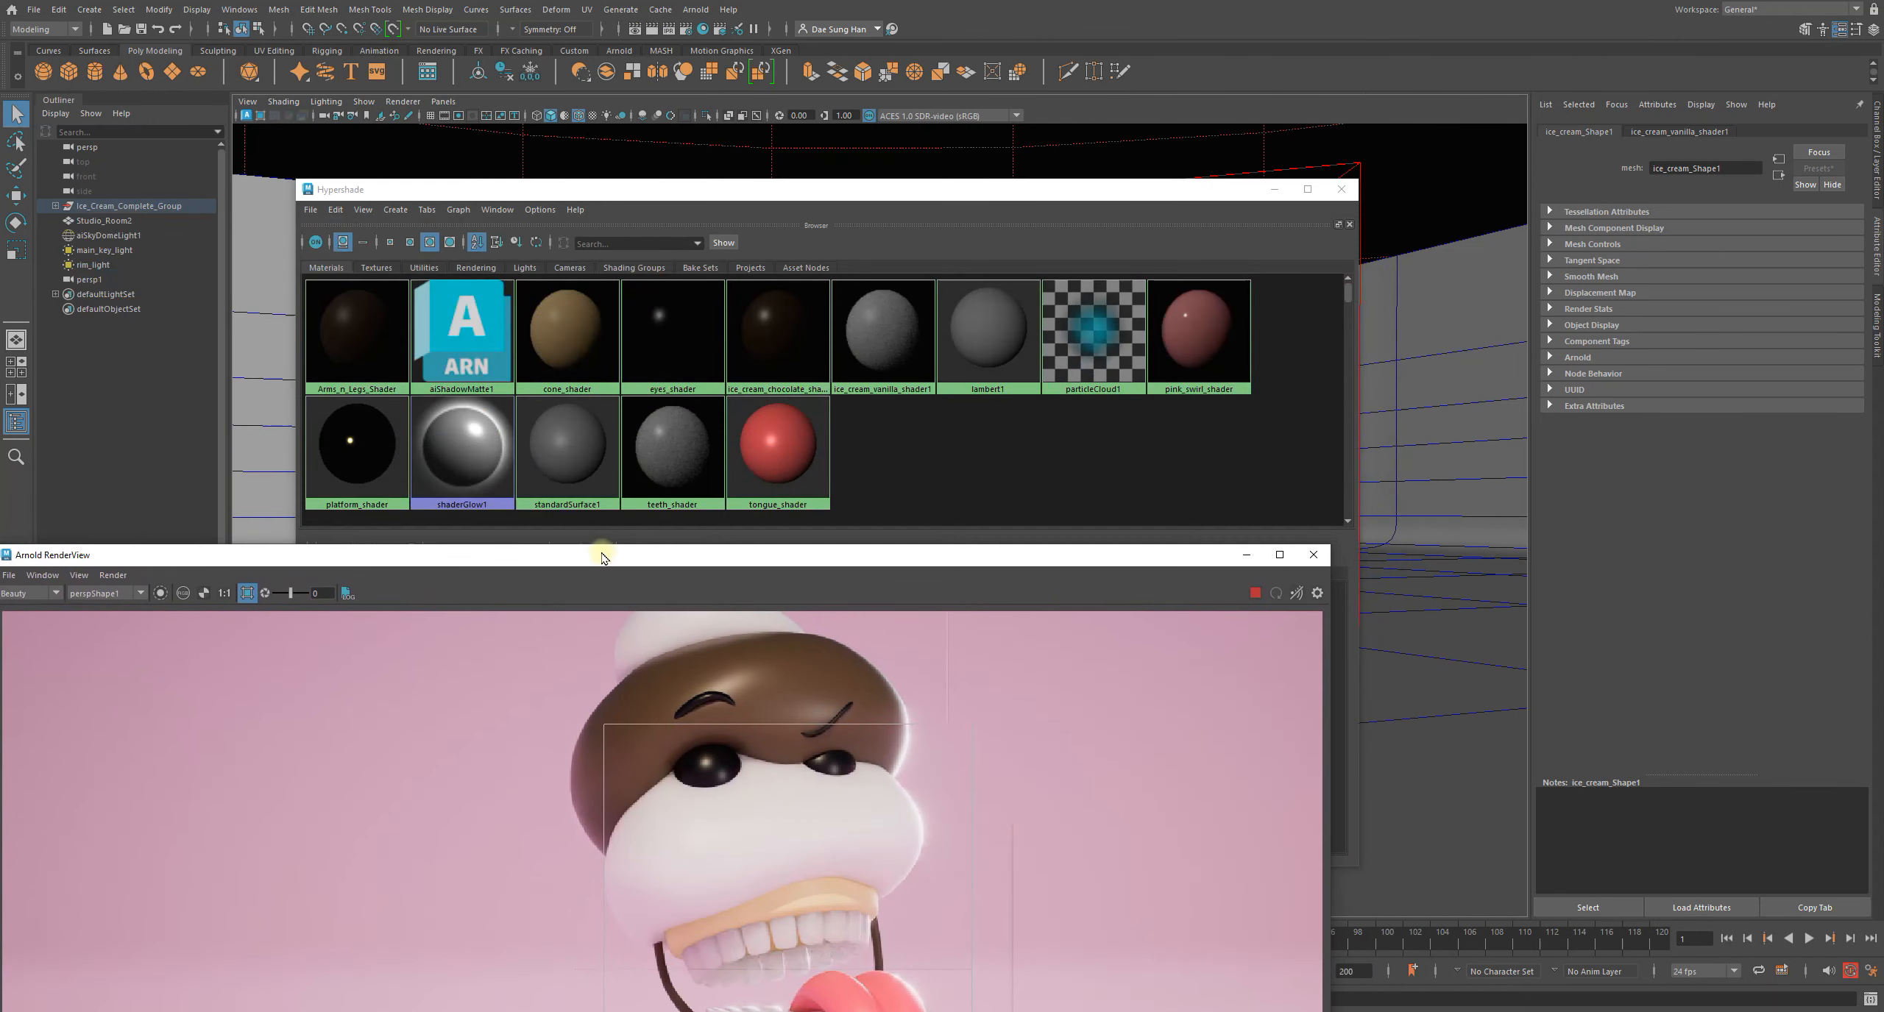
# Give Arms_n_Legs_Shader a subsurface weight of 1 and darken its subsurface radius to a very dark grey
pyautogui.click(776, 323)
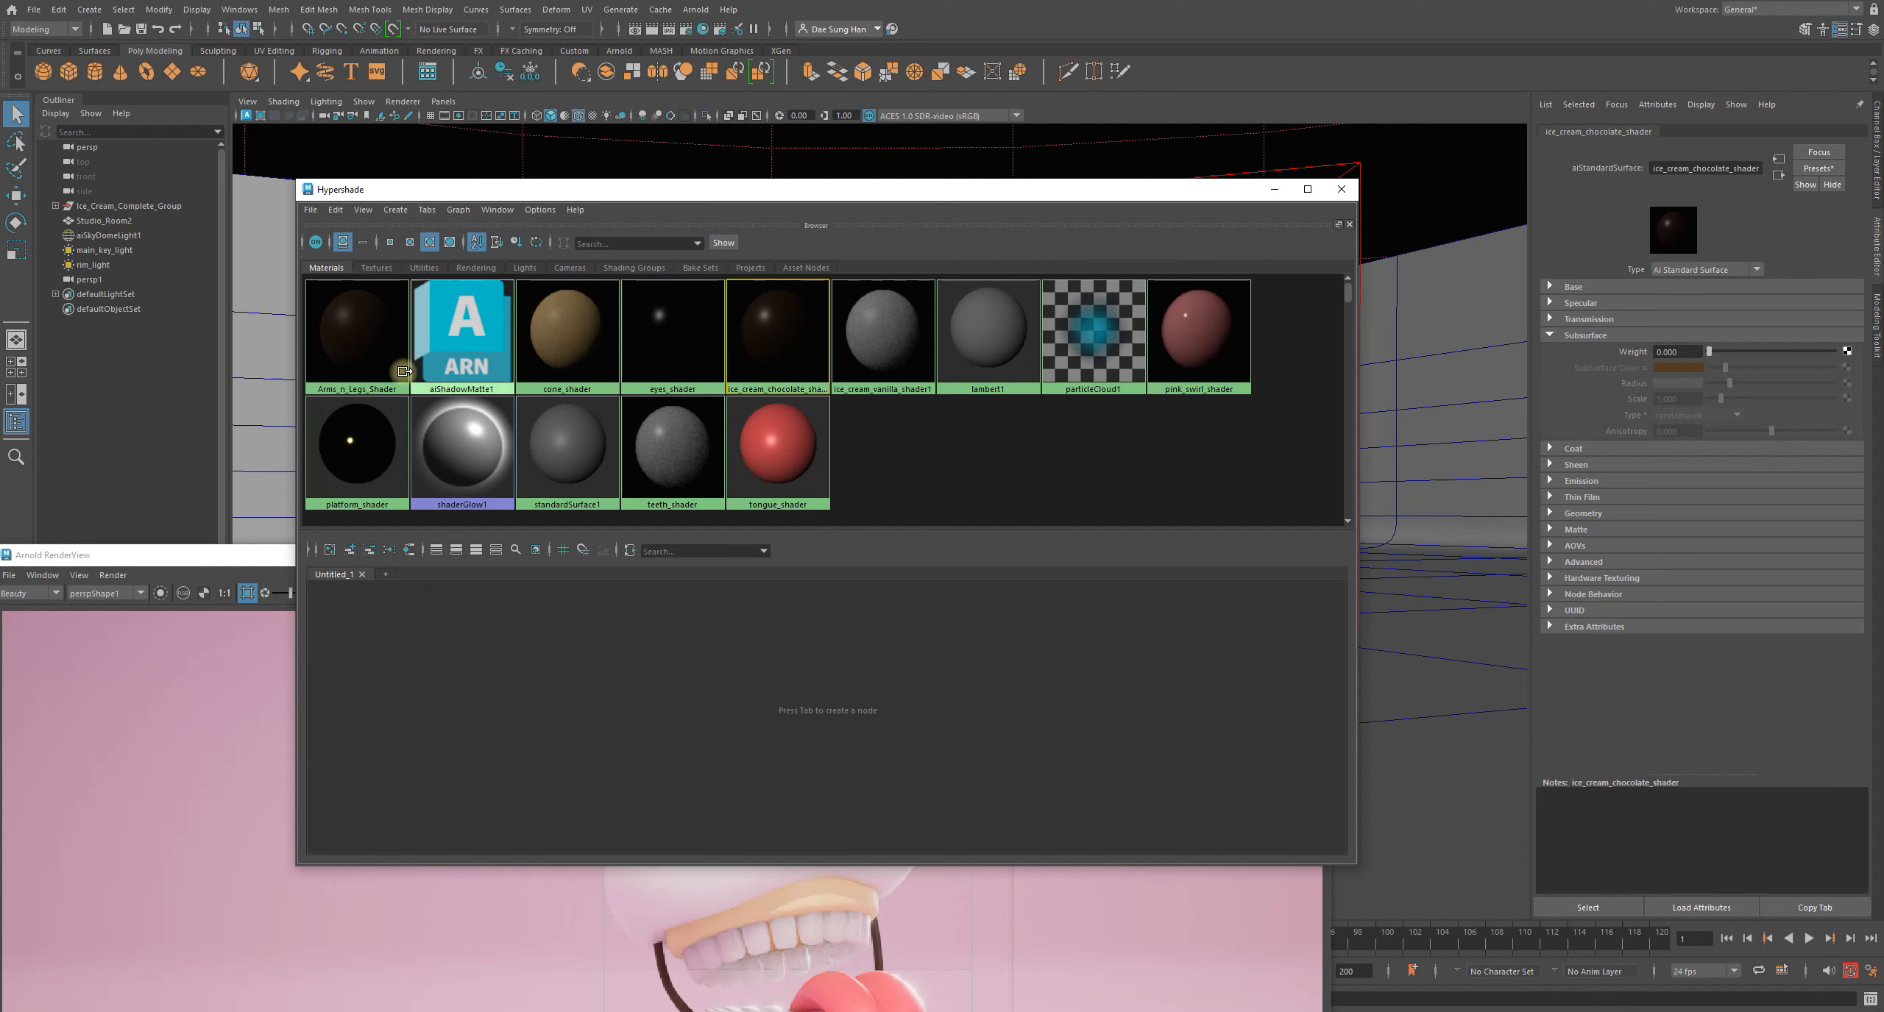
pyautogui.click(366, 355)
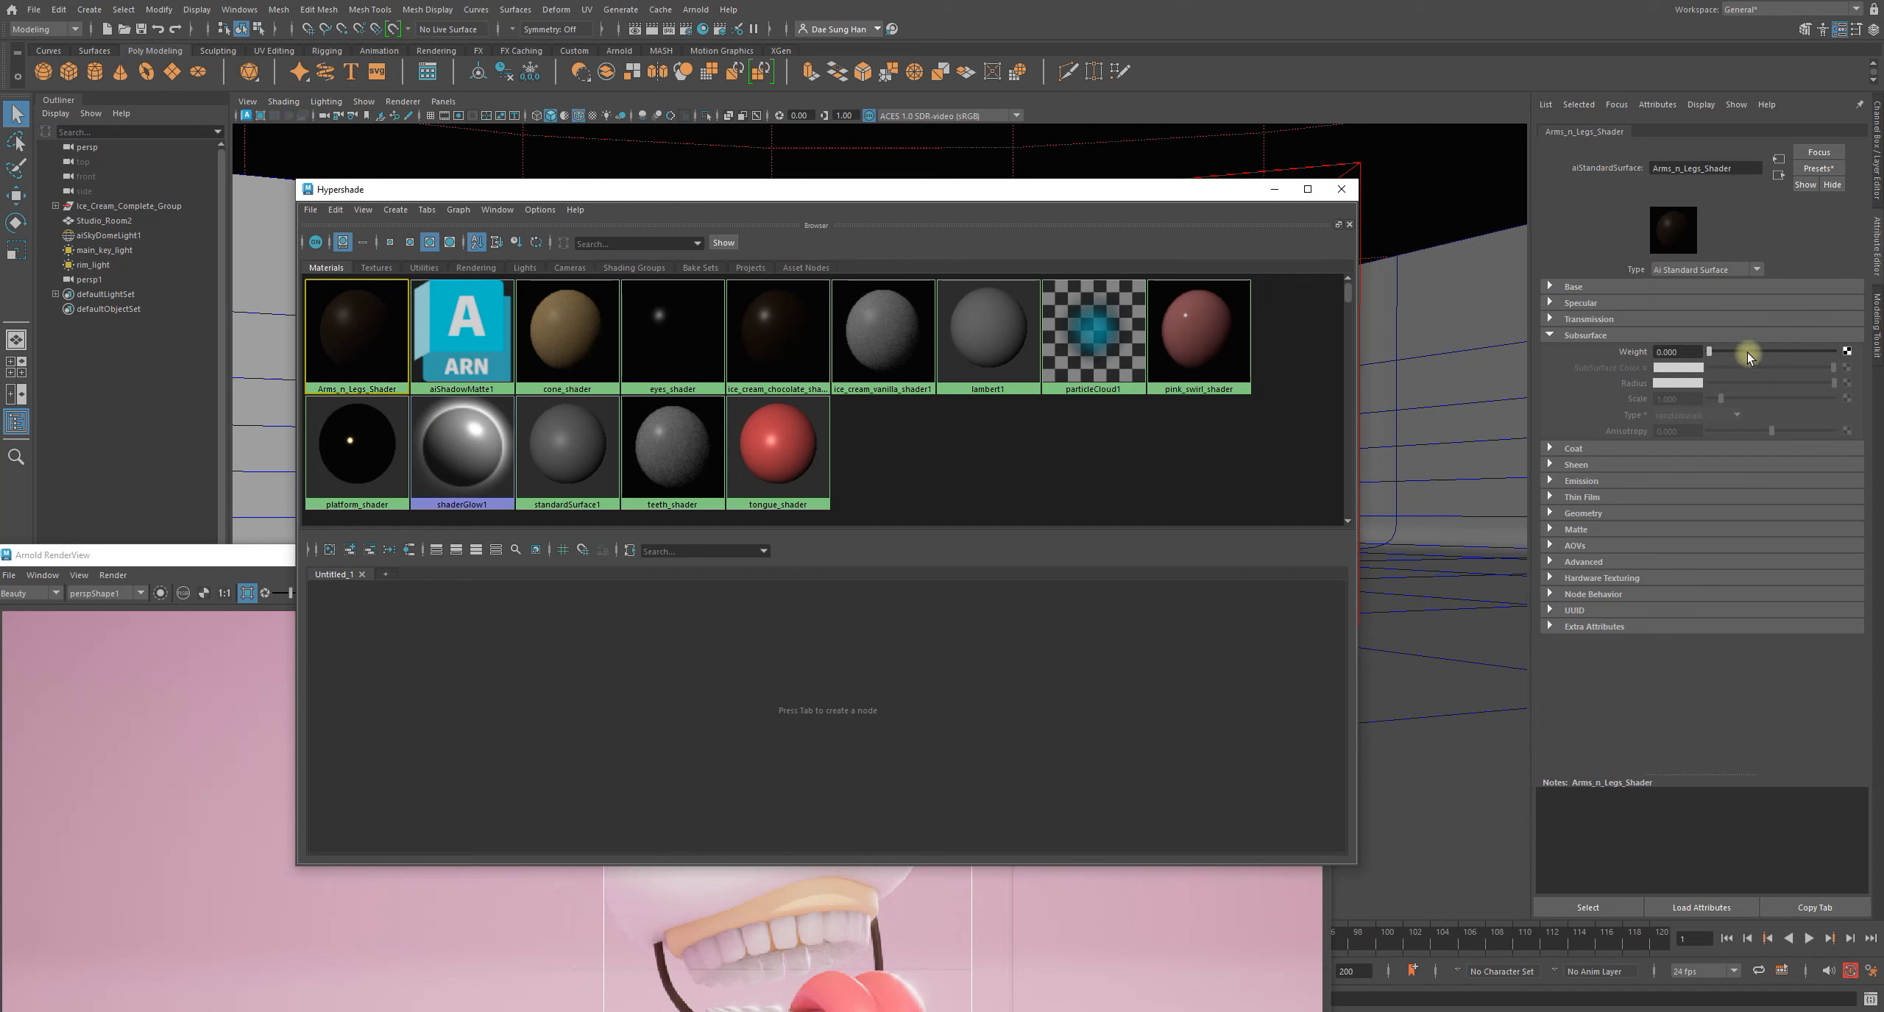
pyautogui.moveTo(1748, 350); pyautogui.dragTo(1835, 352)
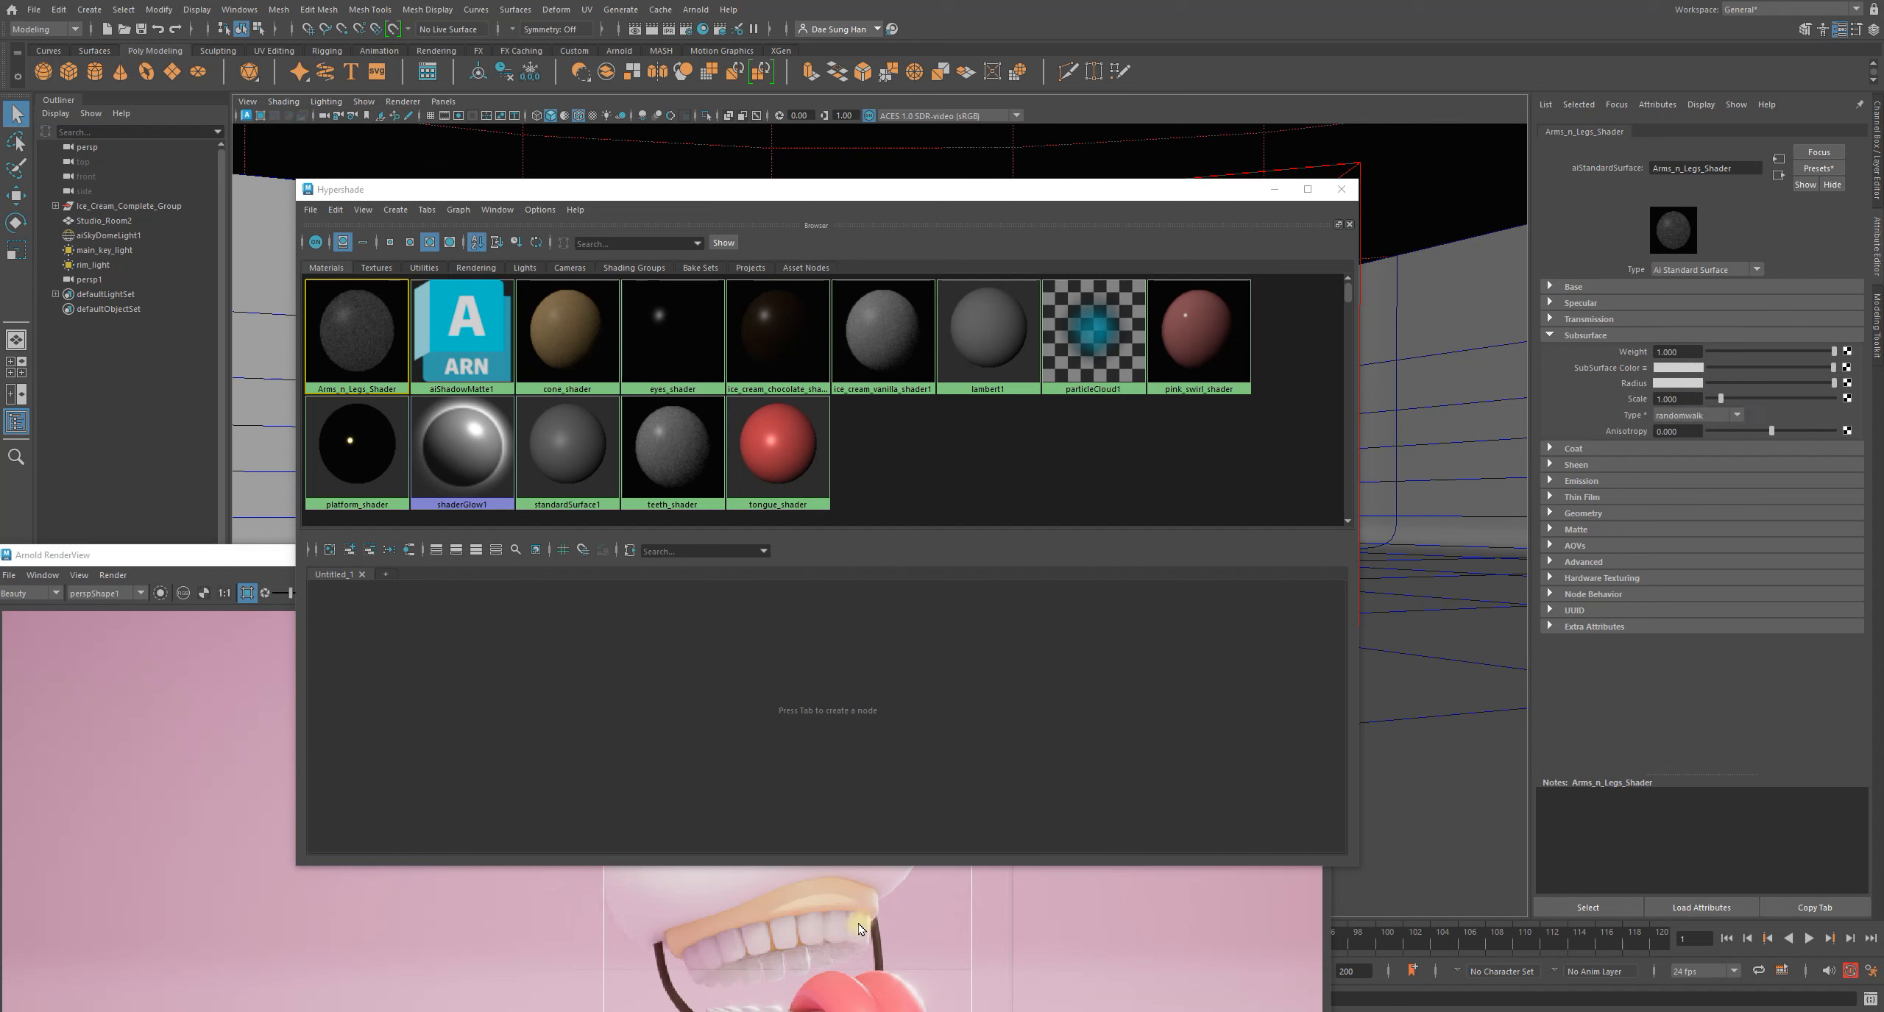
pyautogui.moveTo(1833, 383); pyautogui.dragTo(1719, 382)
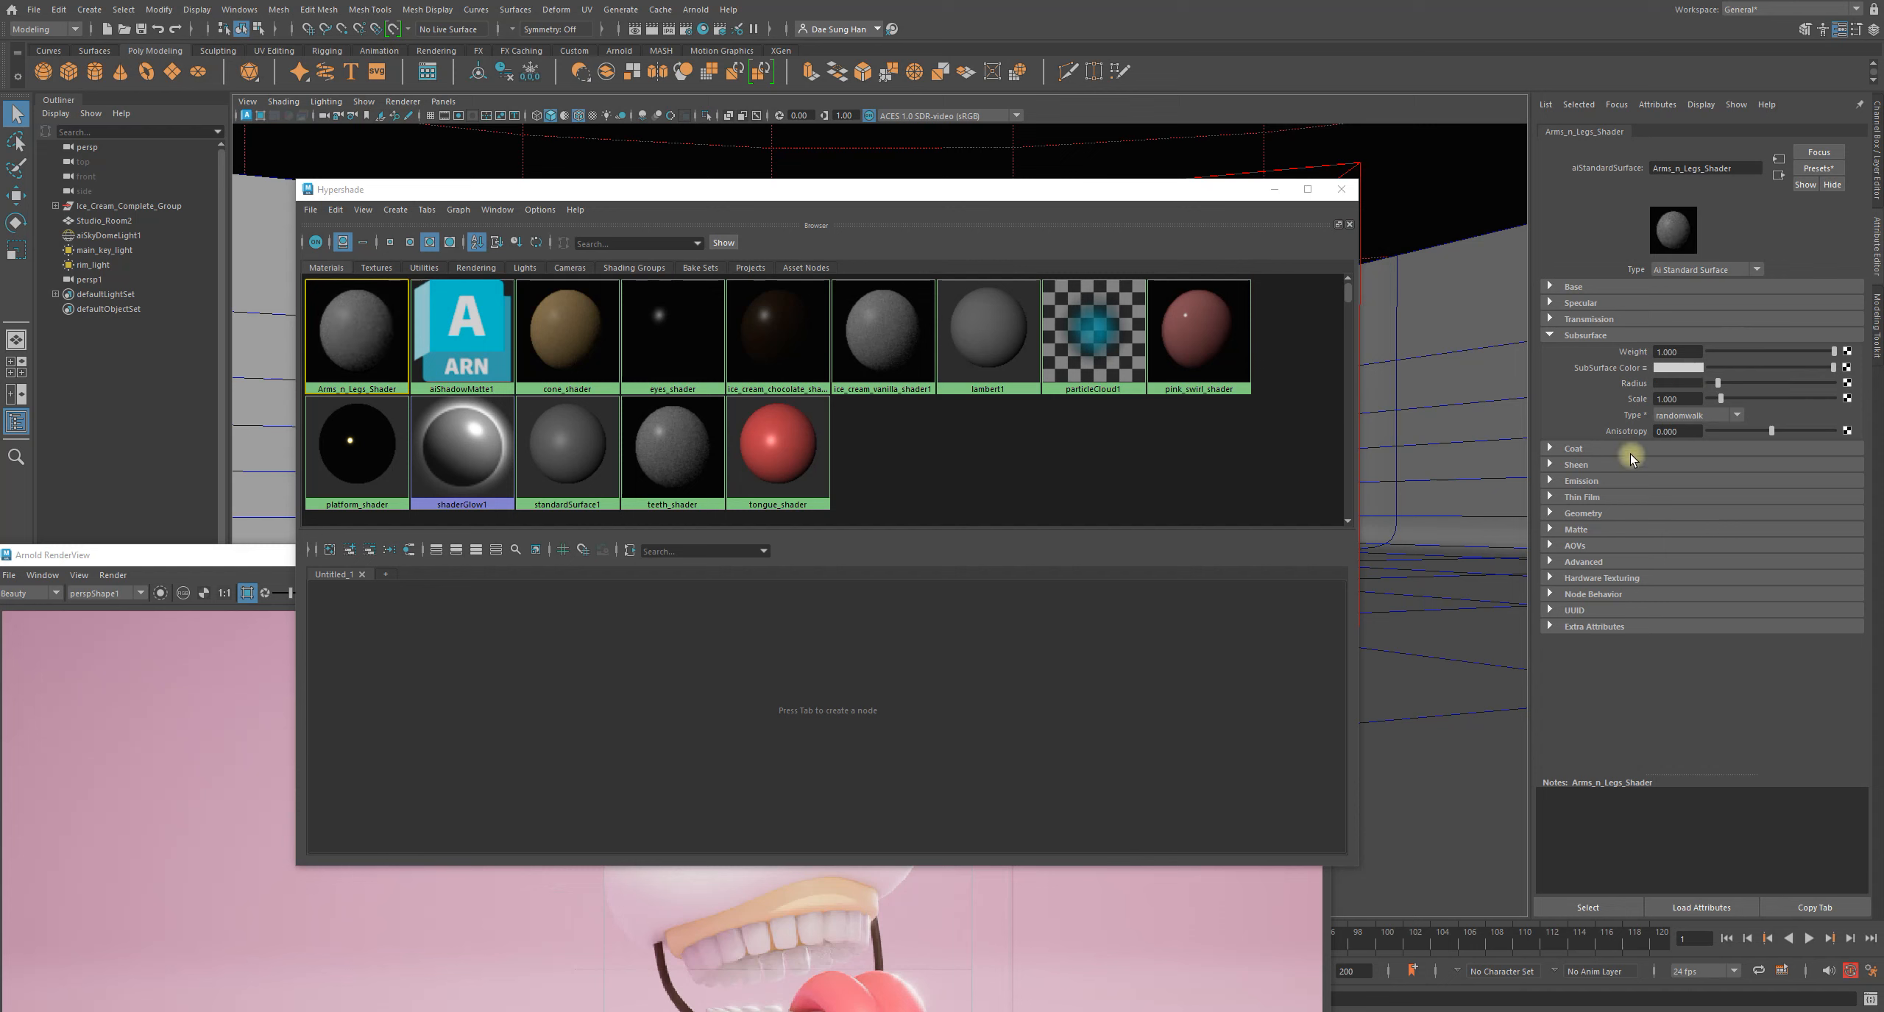
# Bring the render window back up, check the arms and legs up close, and reduce their subsurface weight to about 0.494
pyautogui.moveTo(177, 557); pyautogui.dragTo(300, 28)
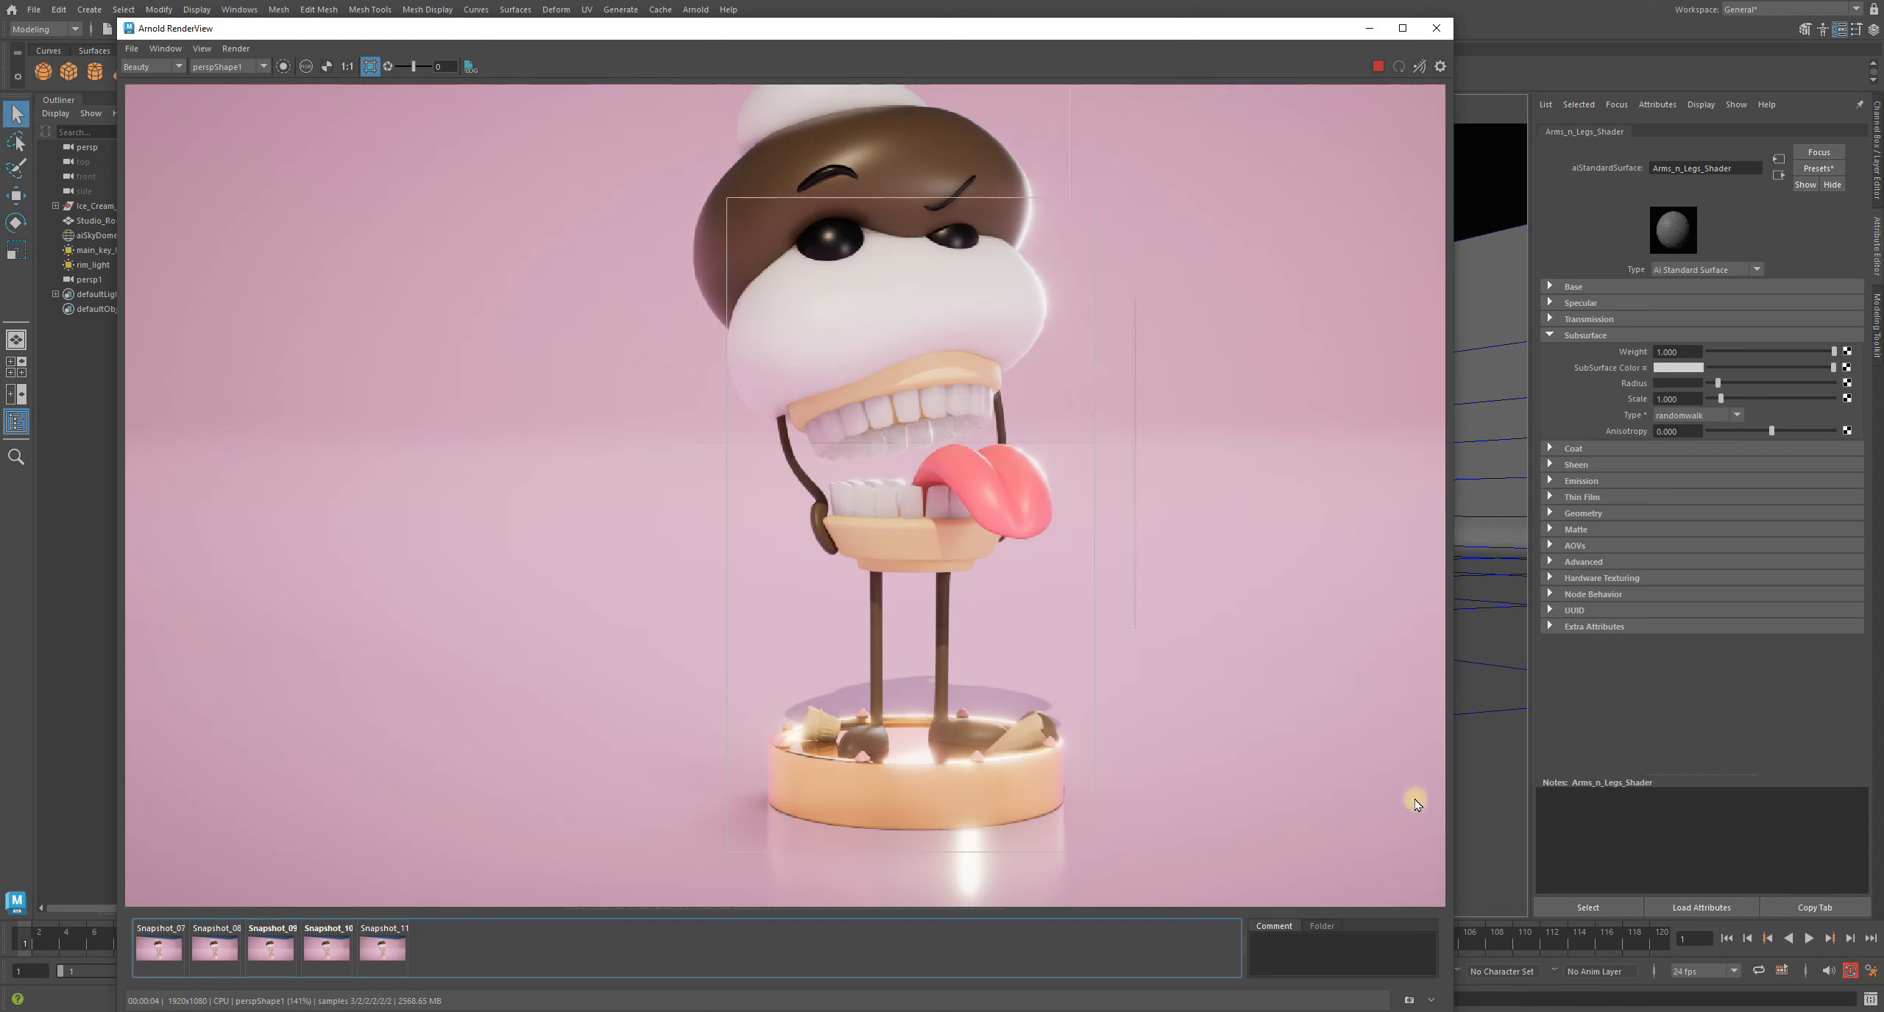
pyautogui.click(1808, 1000)
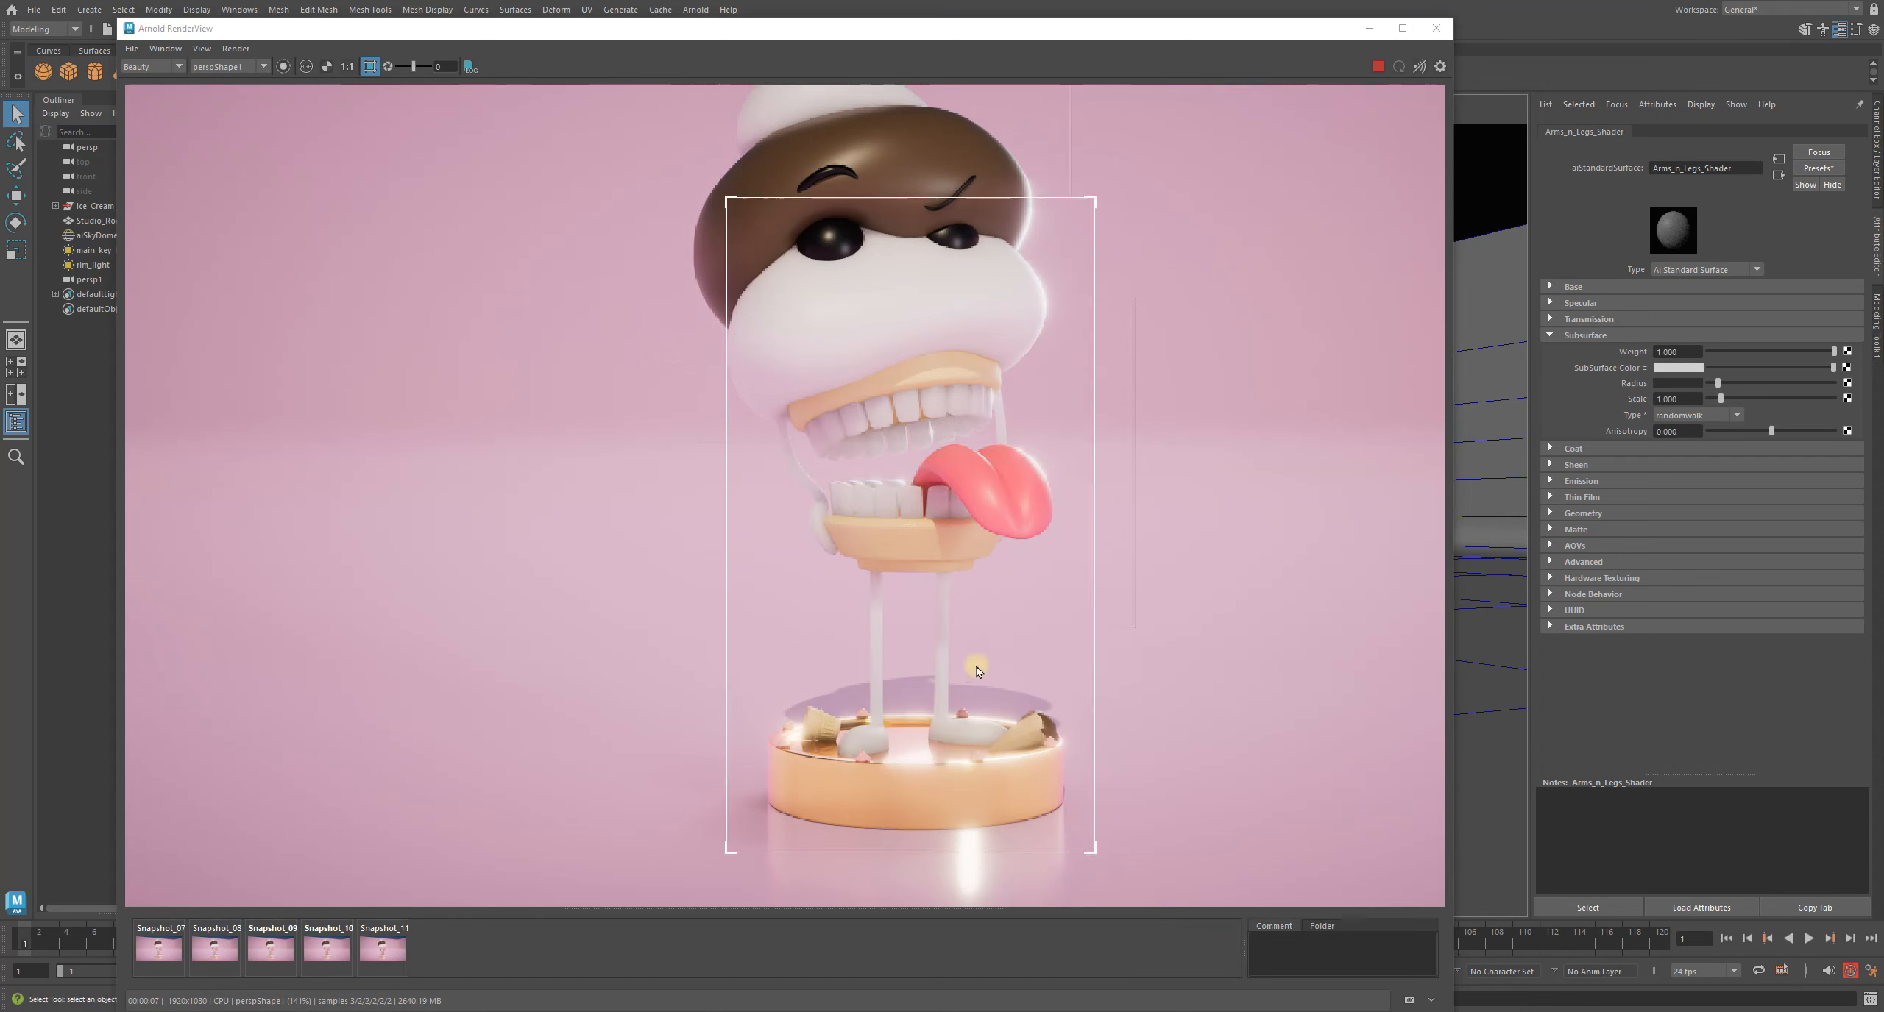
pyautogui.scroll(6, 914, 374)
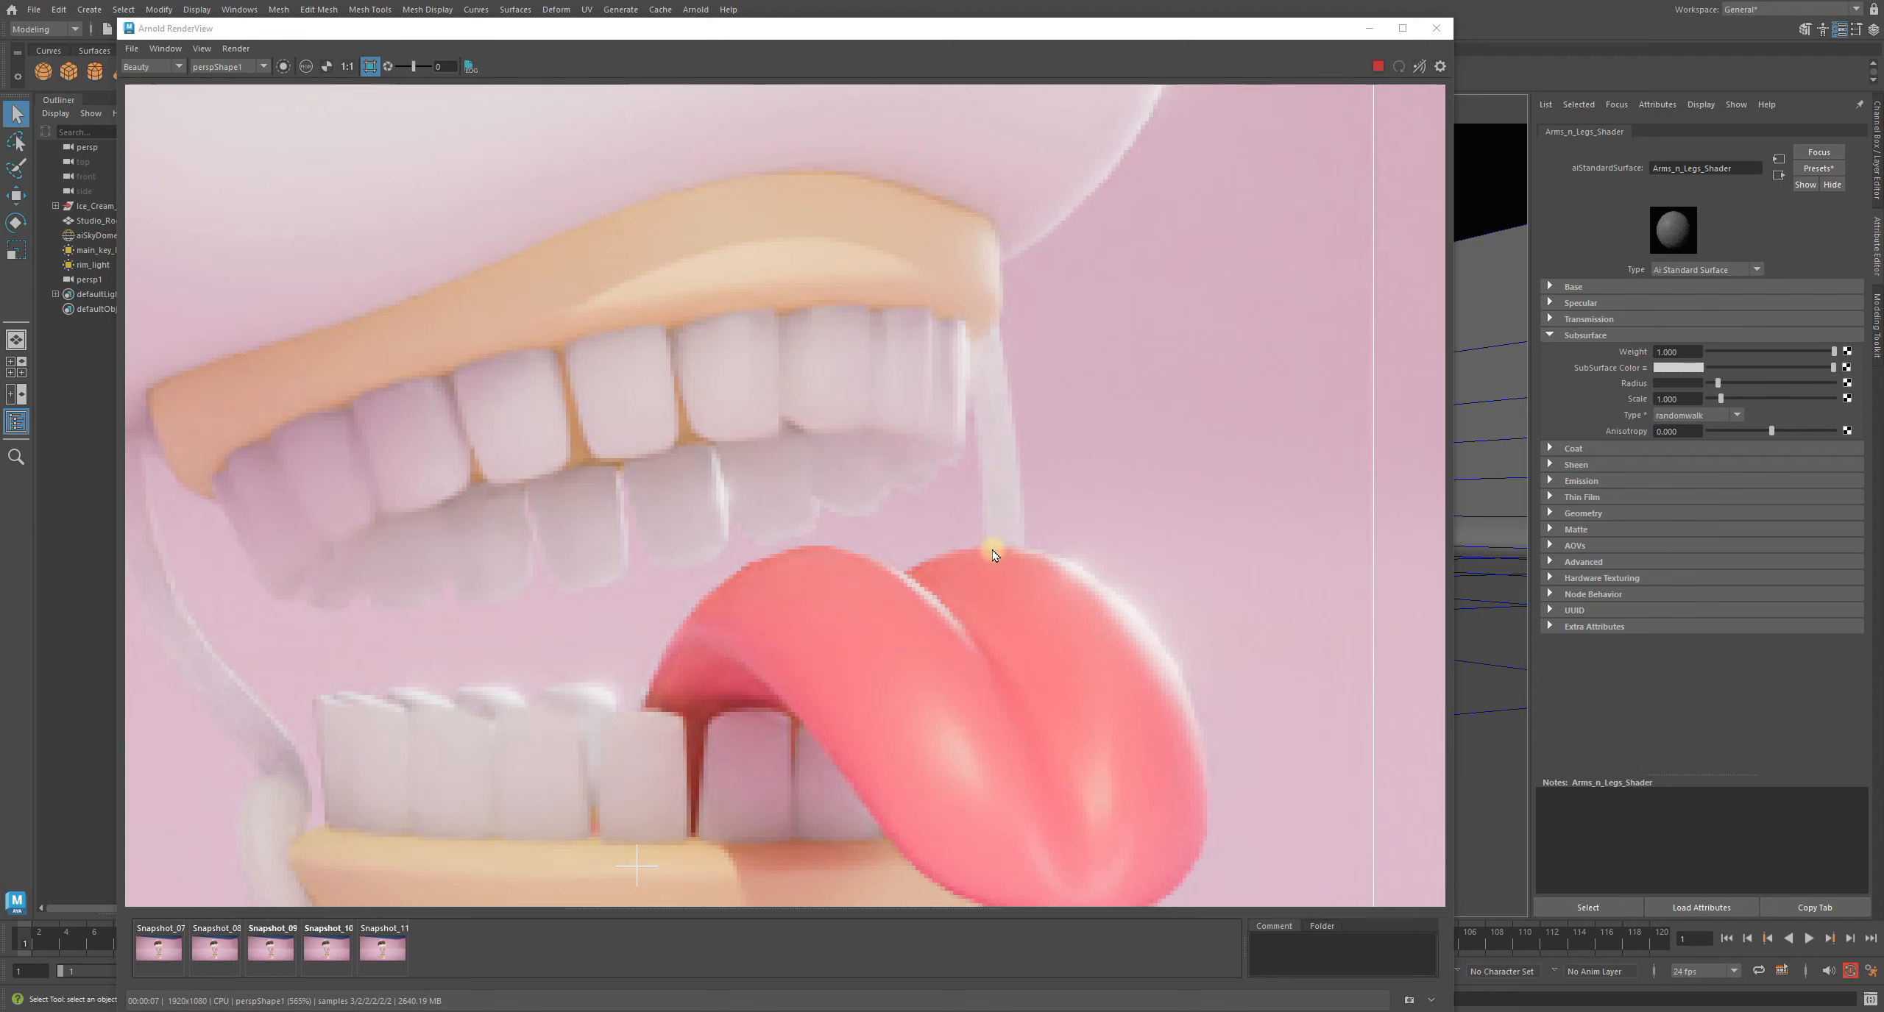
pyautogui.click(347, 66)
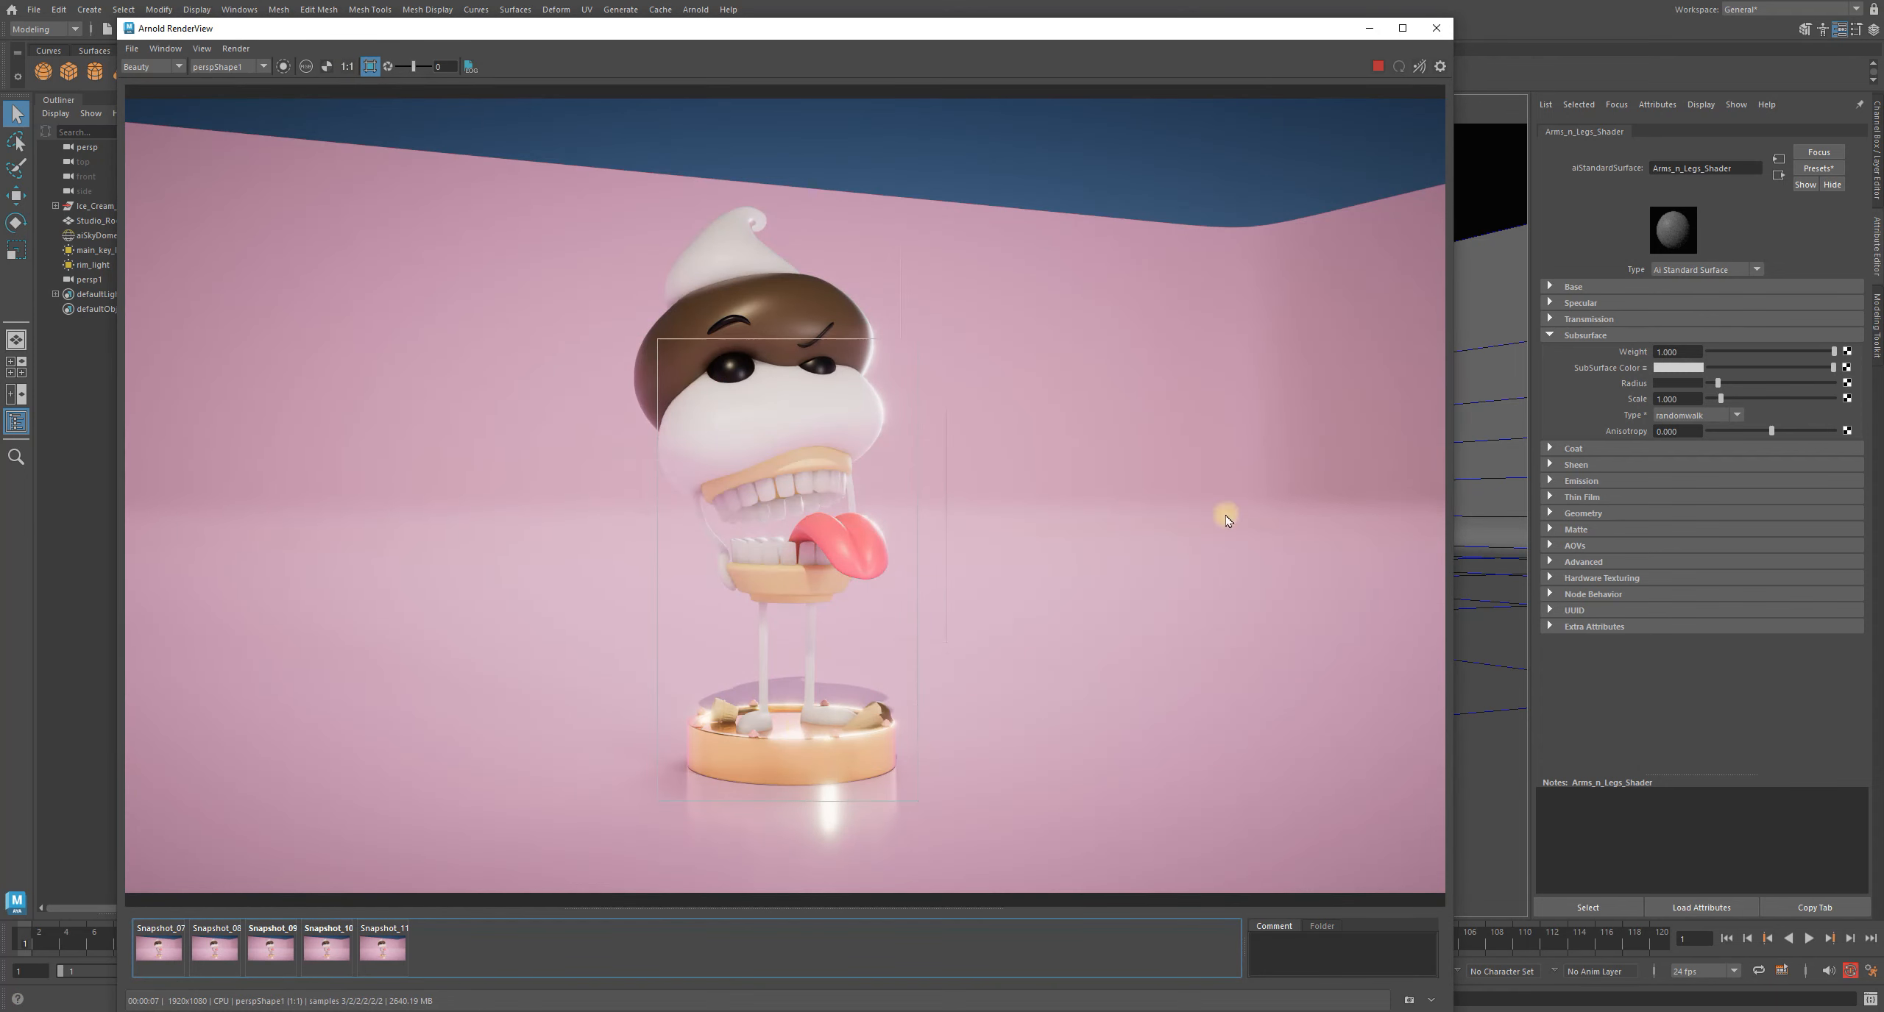
pyautogui.scroll(3, 850, 582)
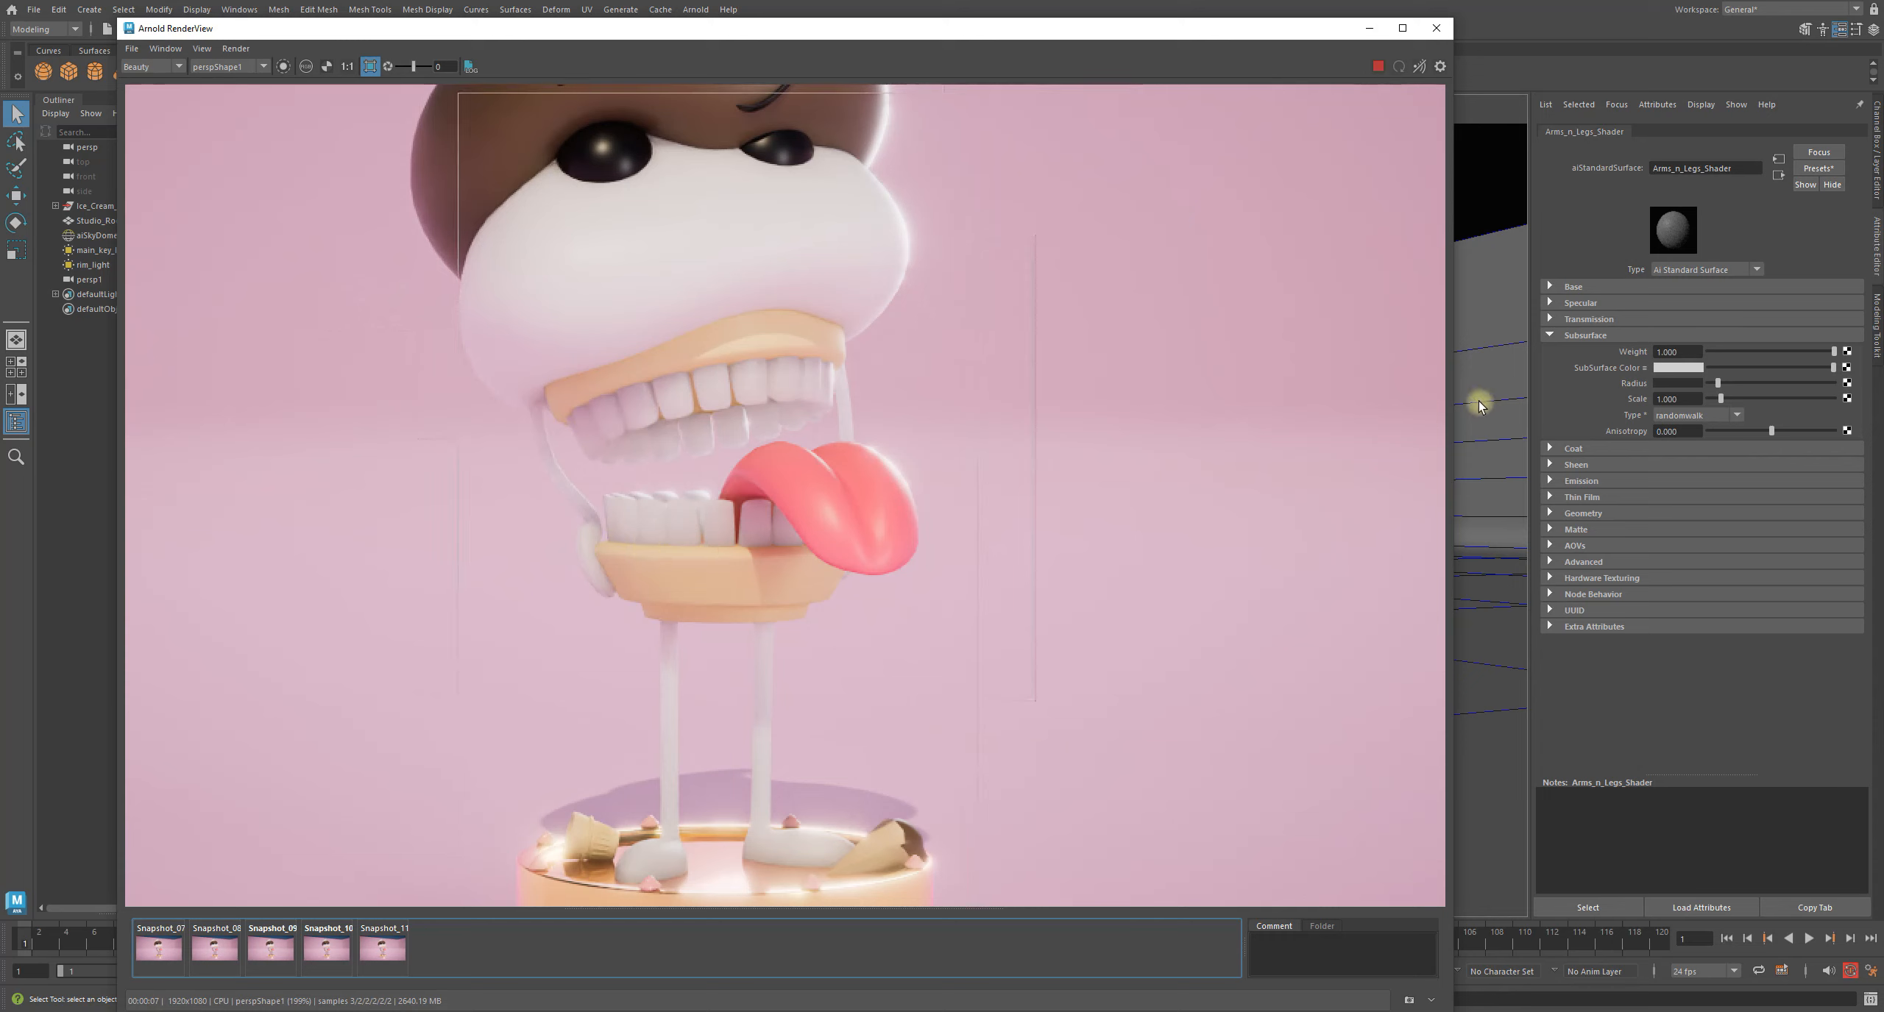
pyautogui.moveTo(1834, 352); pyautogui.dragTo(1768, 352)
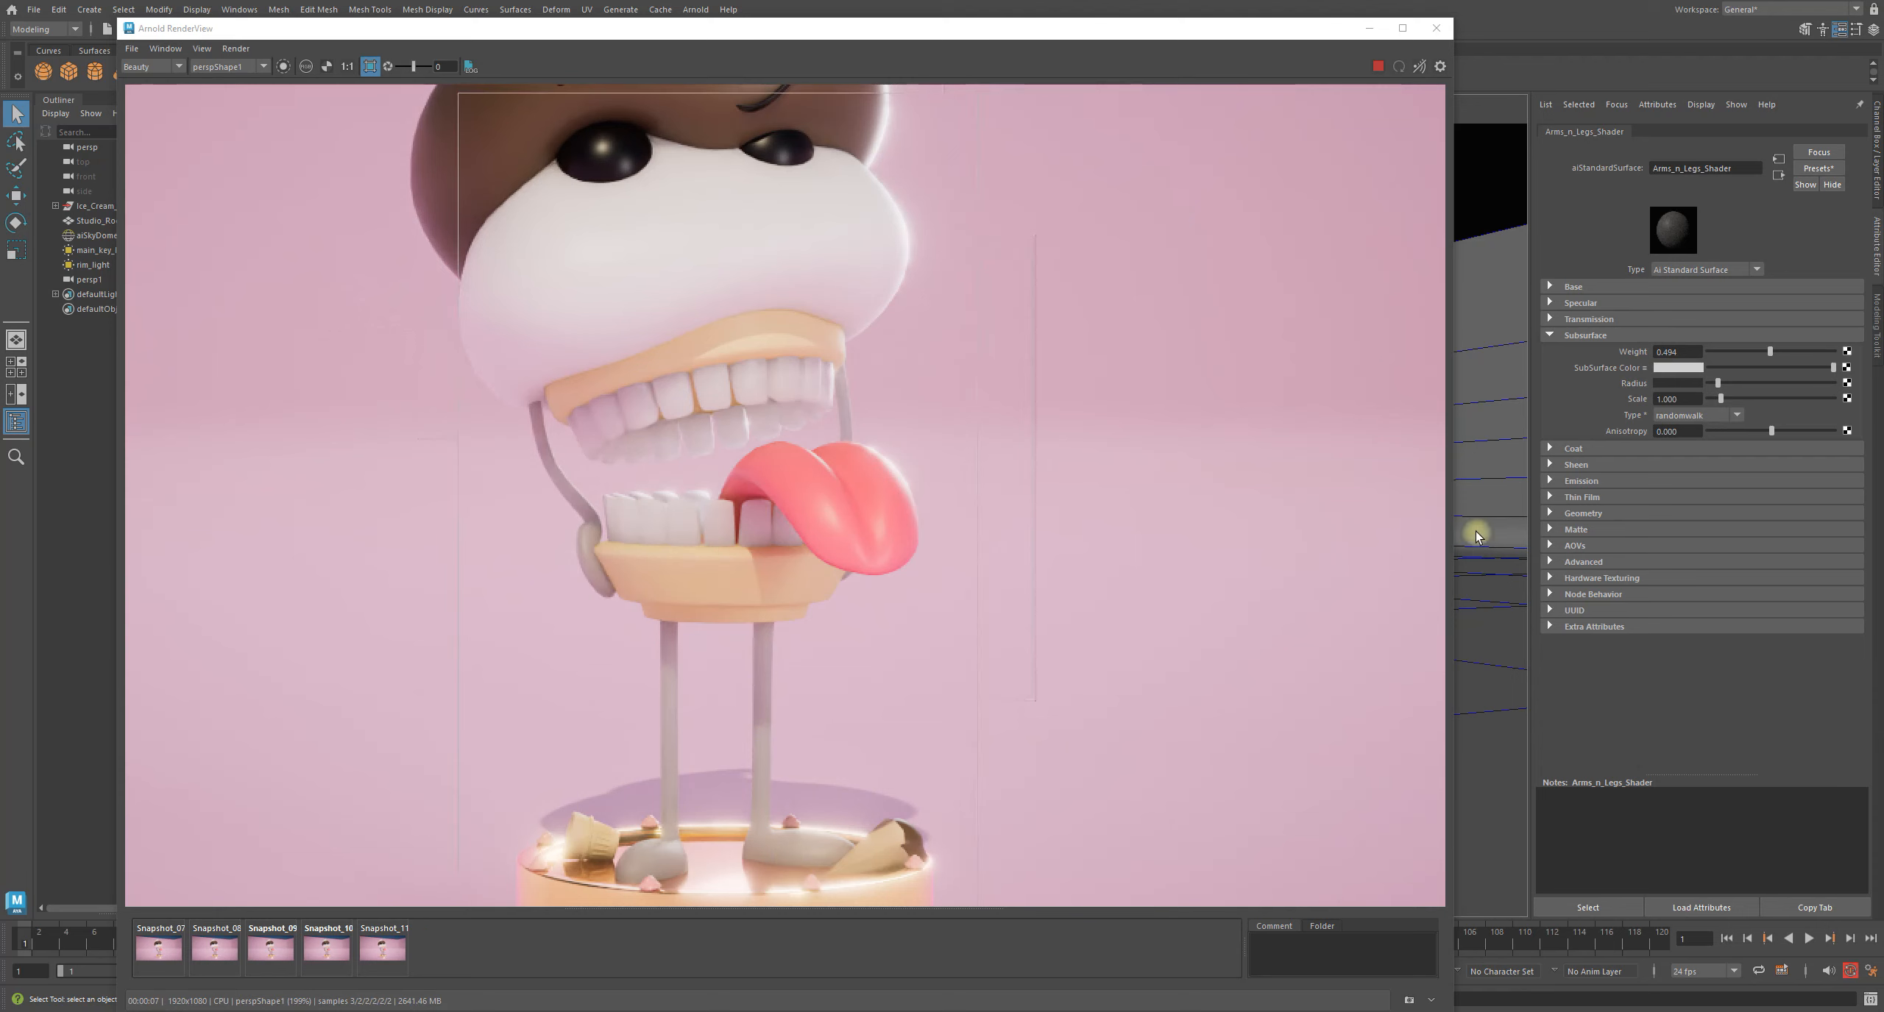
pyautogui.click(1606, 369)
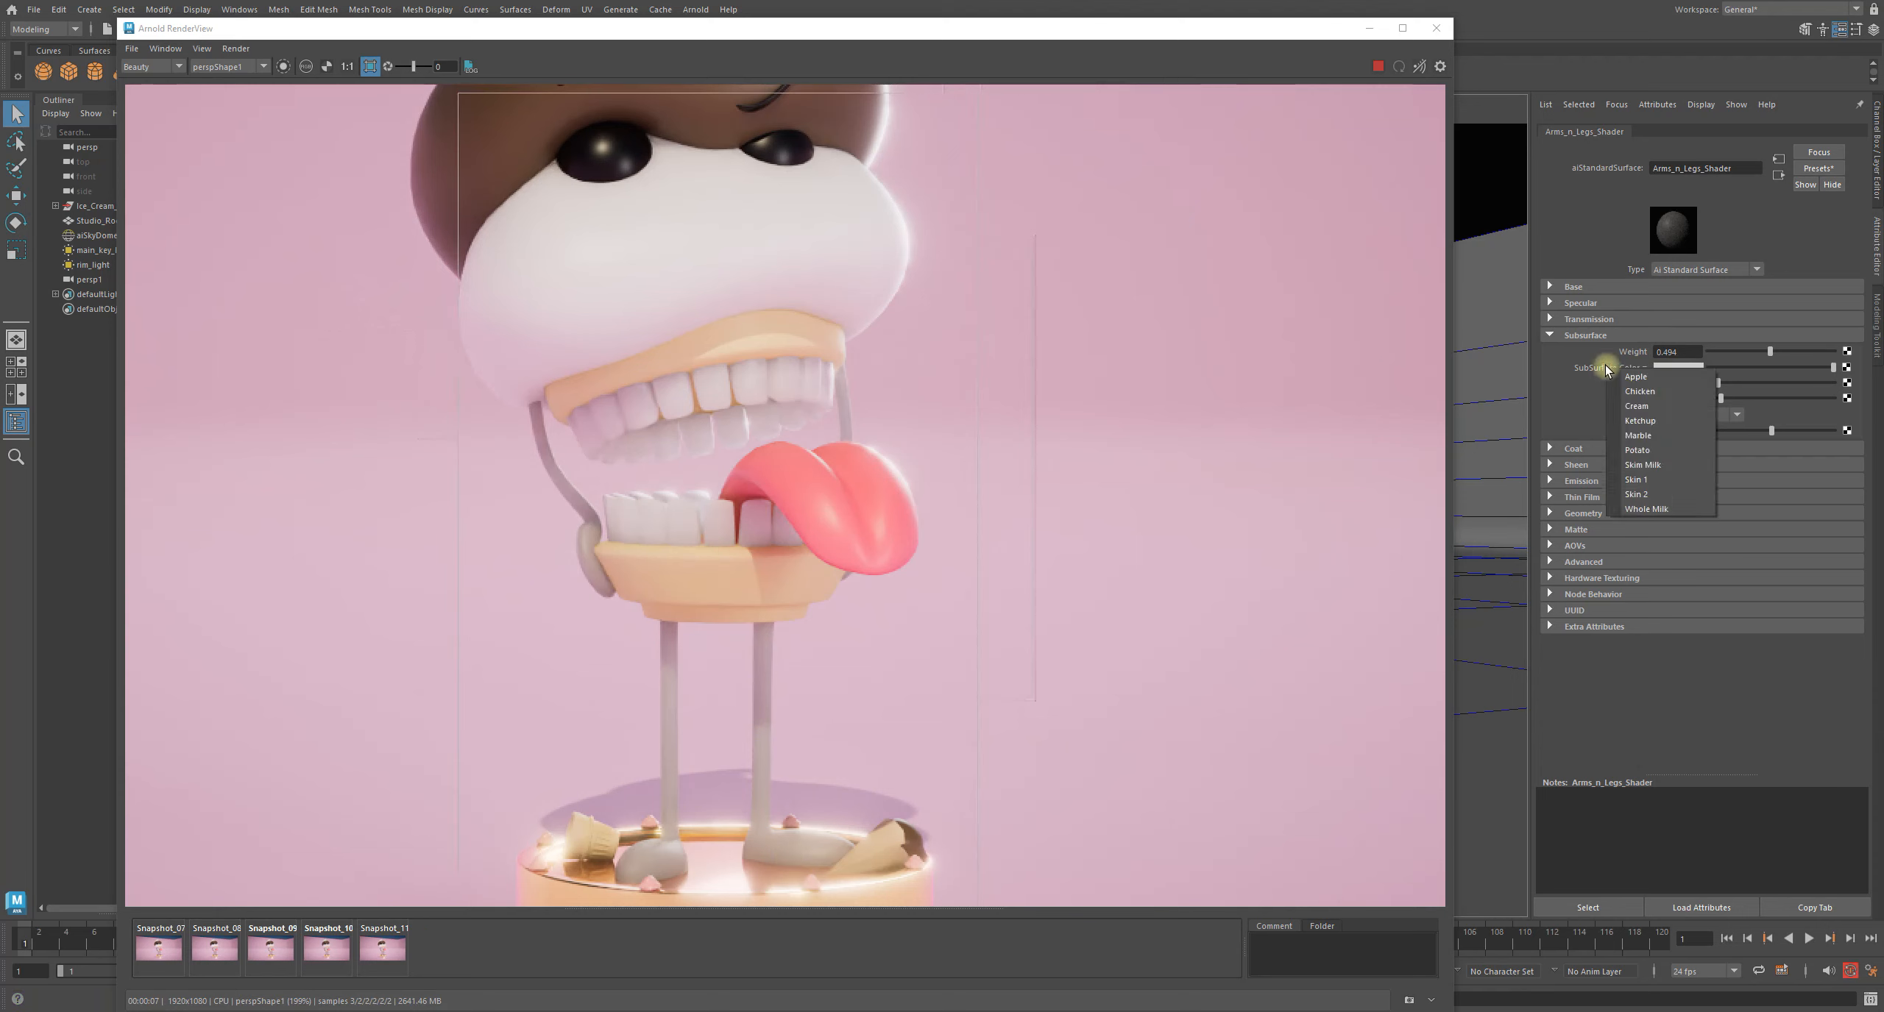
pyautogui.click(1605, 369)
pyautogui.click(1595, 368)
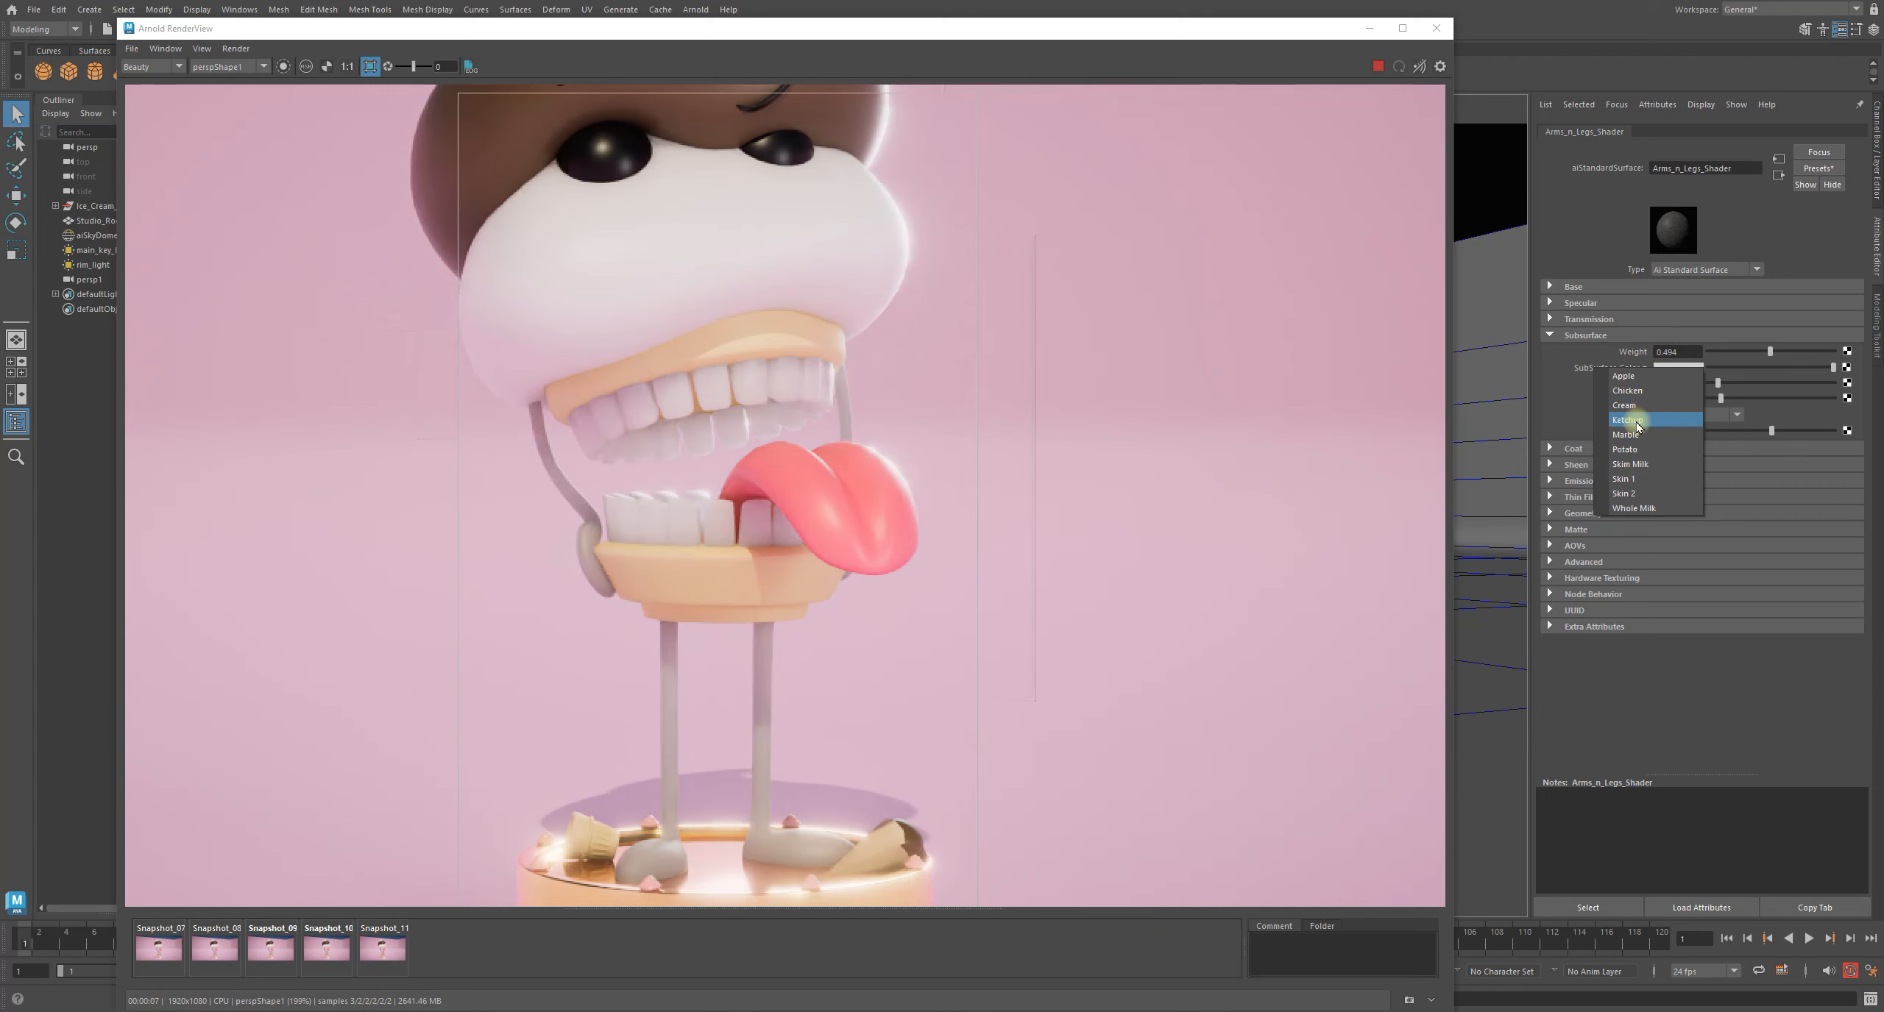
pyautogui.click(1568, 375)
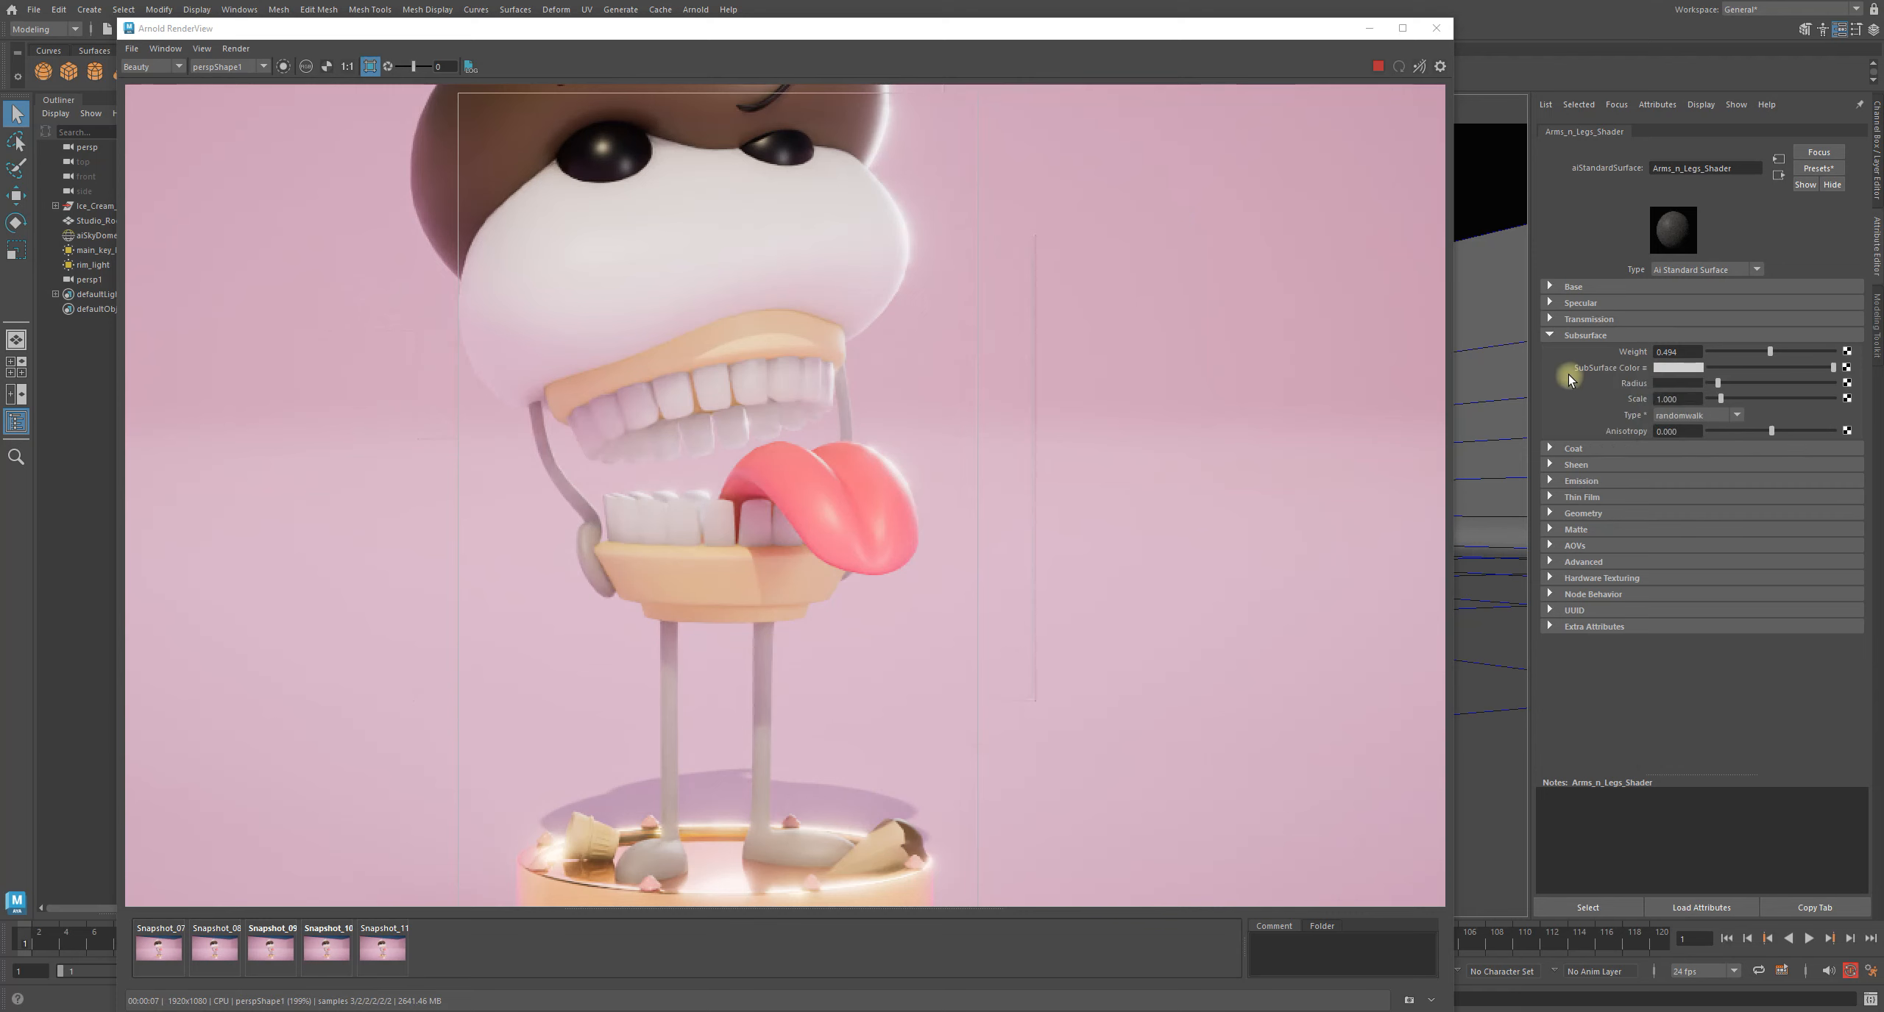
# Sample the chocolate brown from the rendered head as the arms and legs' subsurface color and fine-tune its brightness
pyautogui.click(1677, 367)
pyautogui.click(1675, 369)
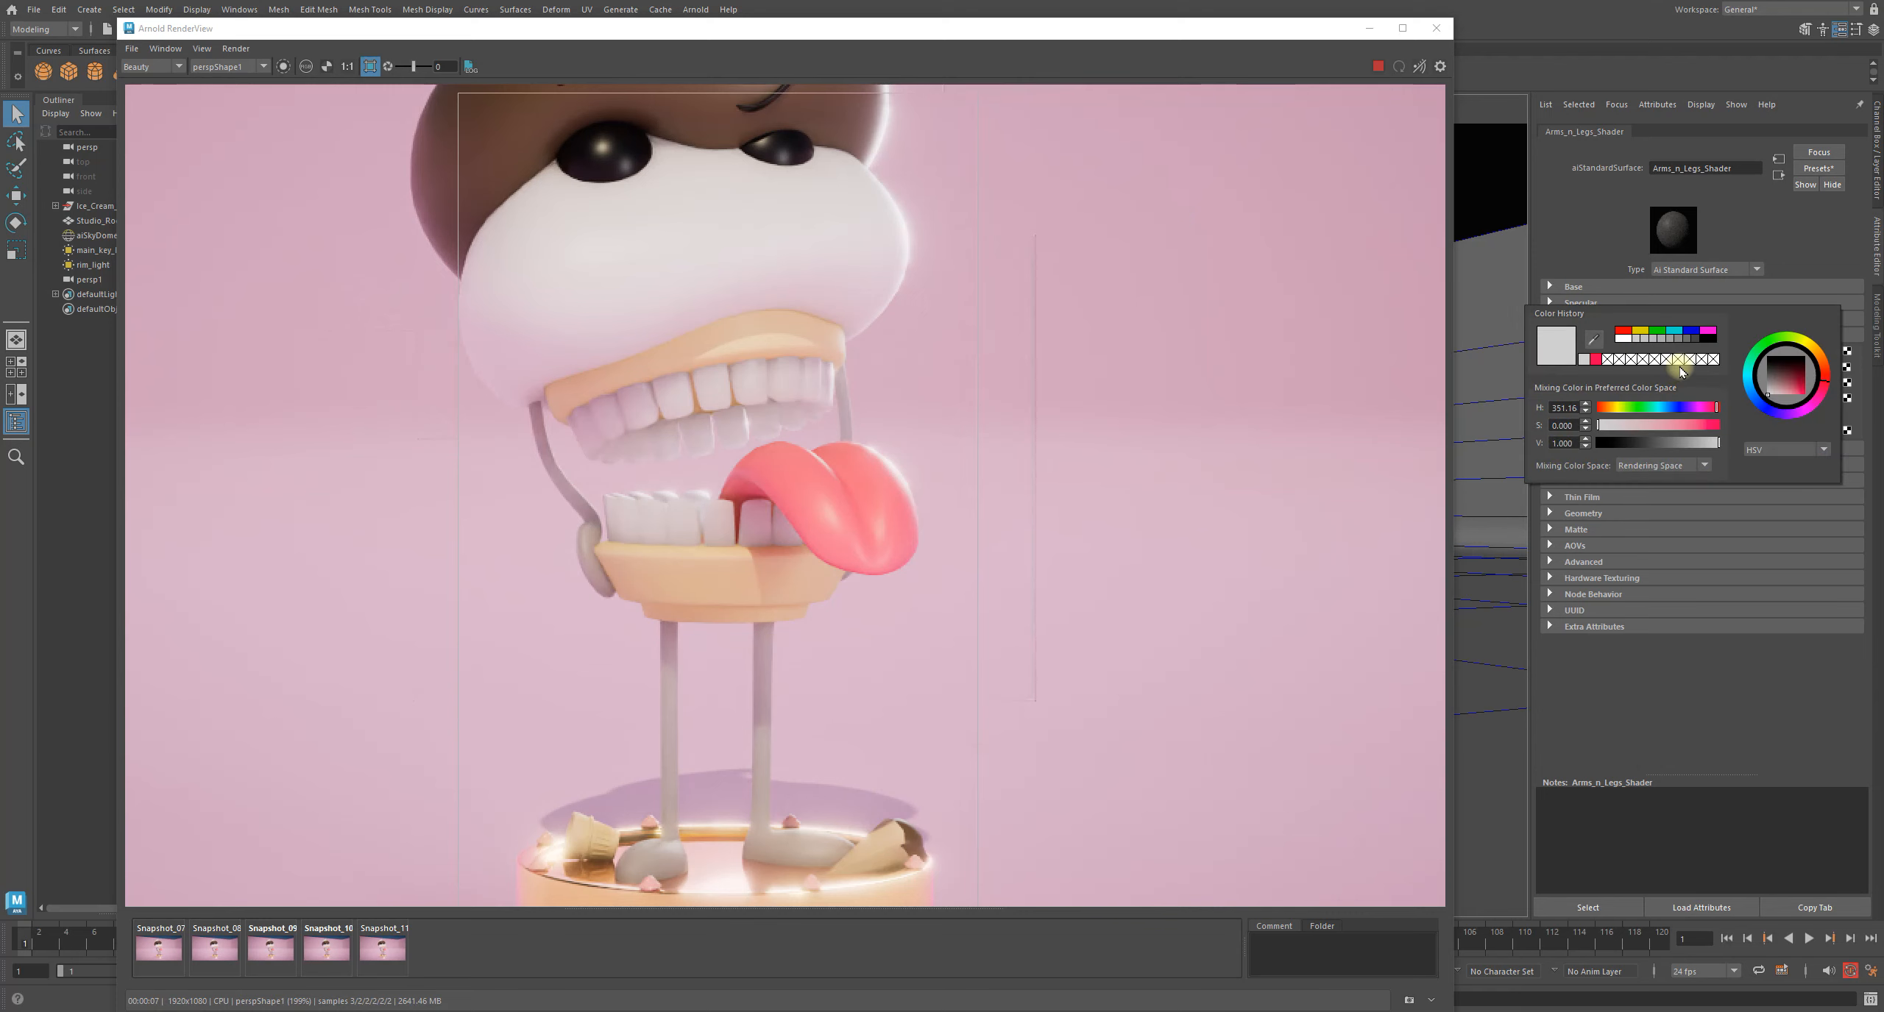
pyautogui.click(1593, 339)
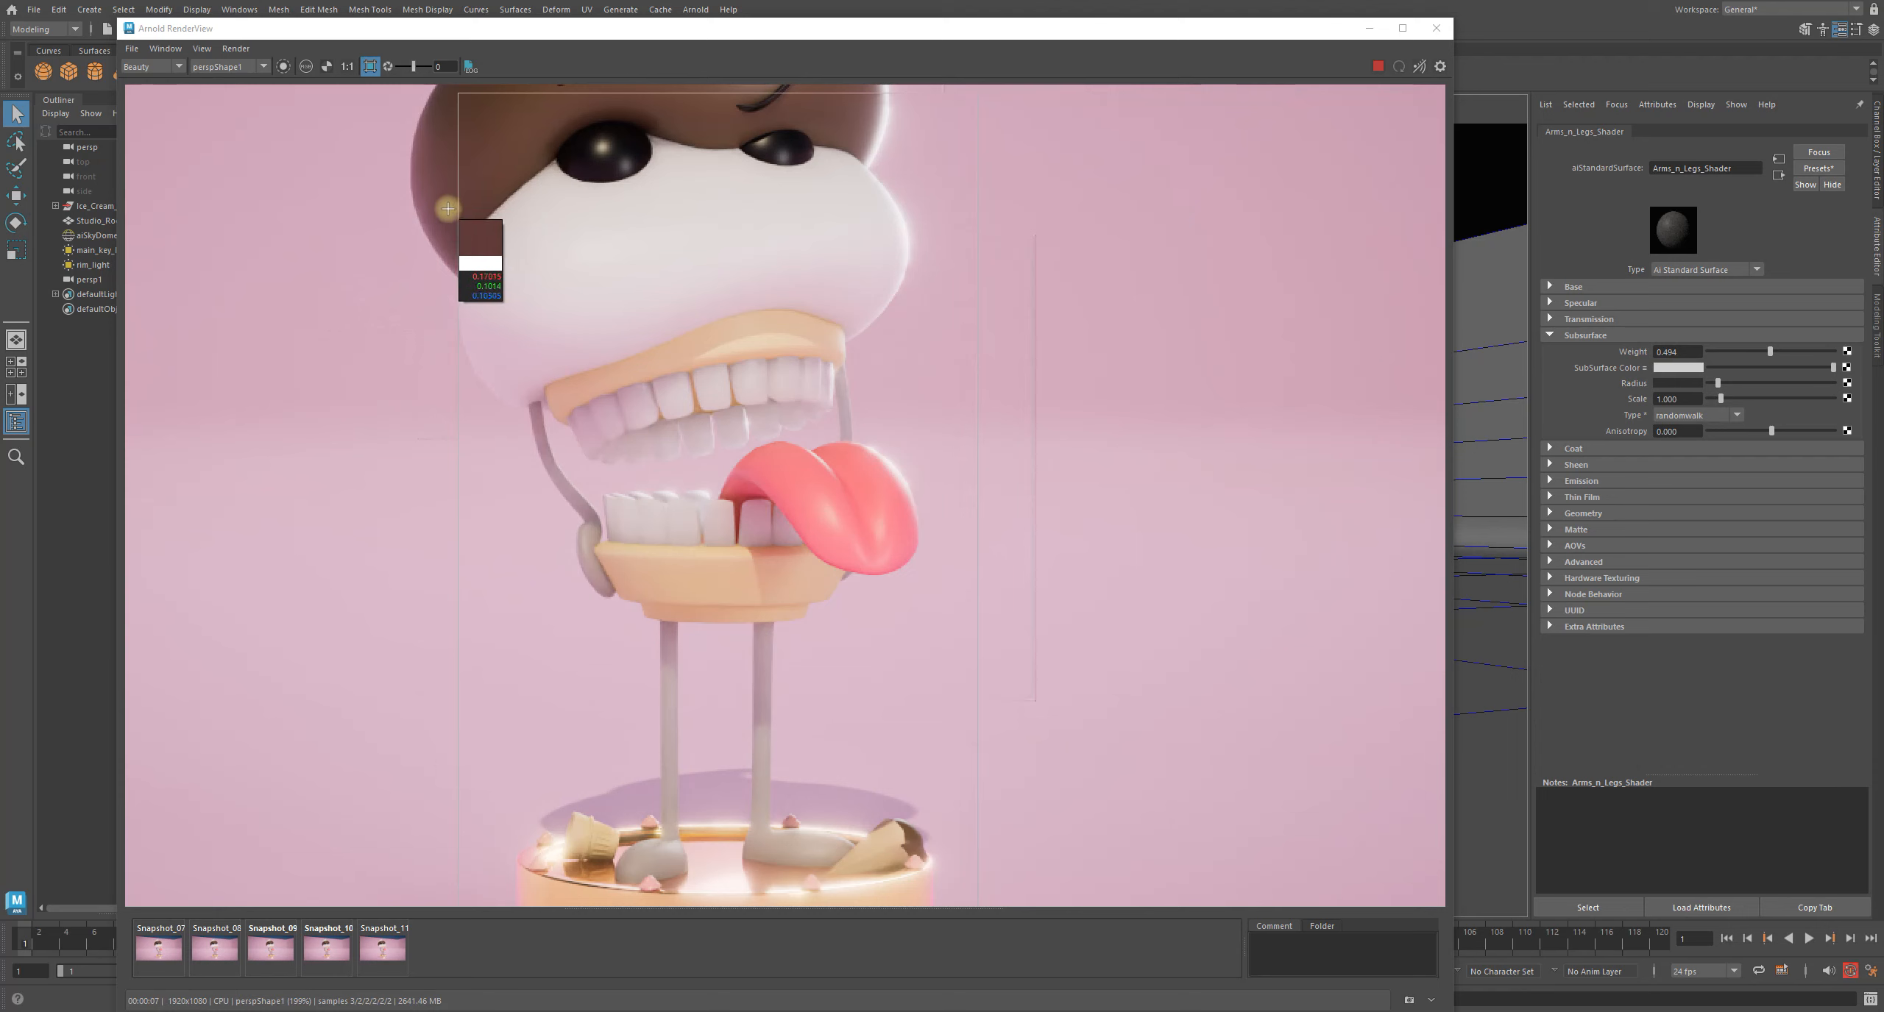
pyautogui.click(541, 153)
pyautogui.click(1678, 370)
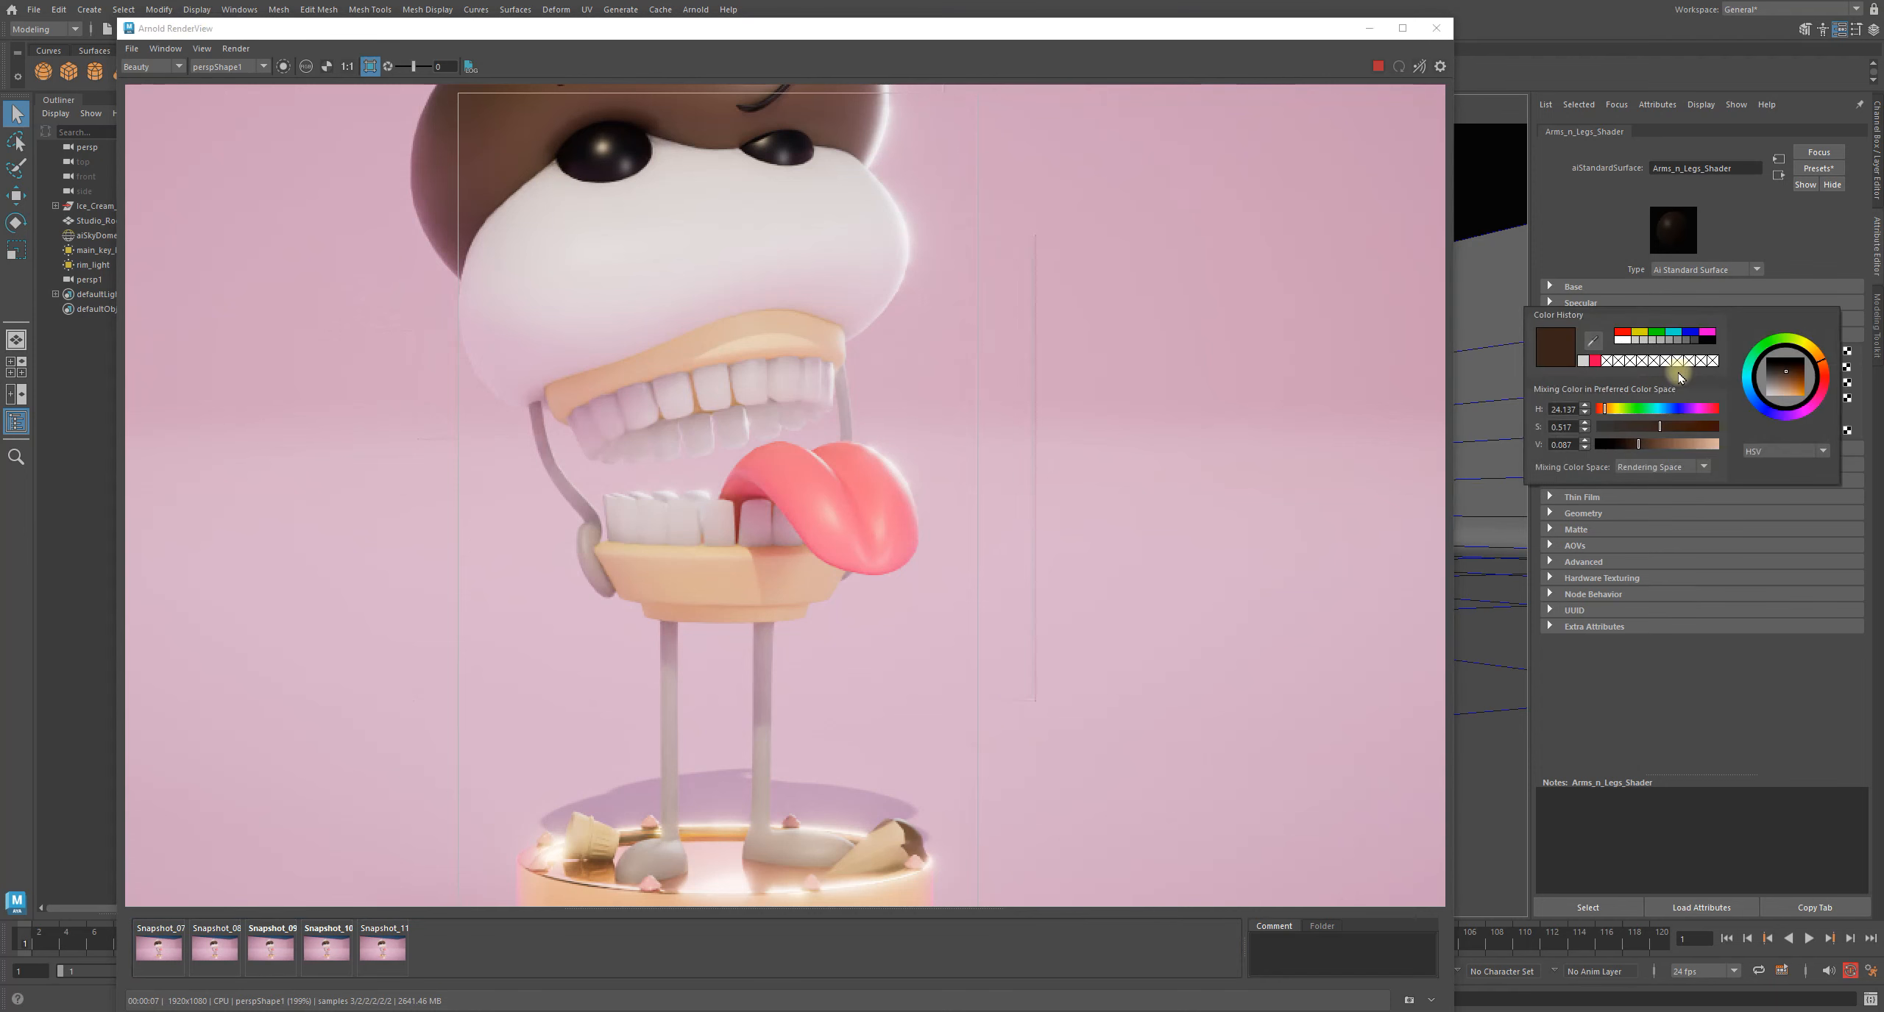
pyautogui.moveTo(1674, 444); pyautogui.dragTo(1645, 449)
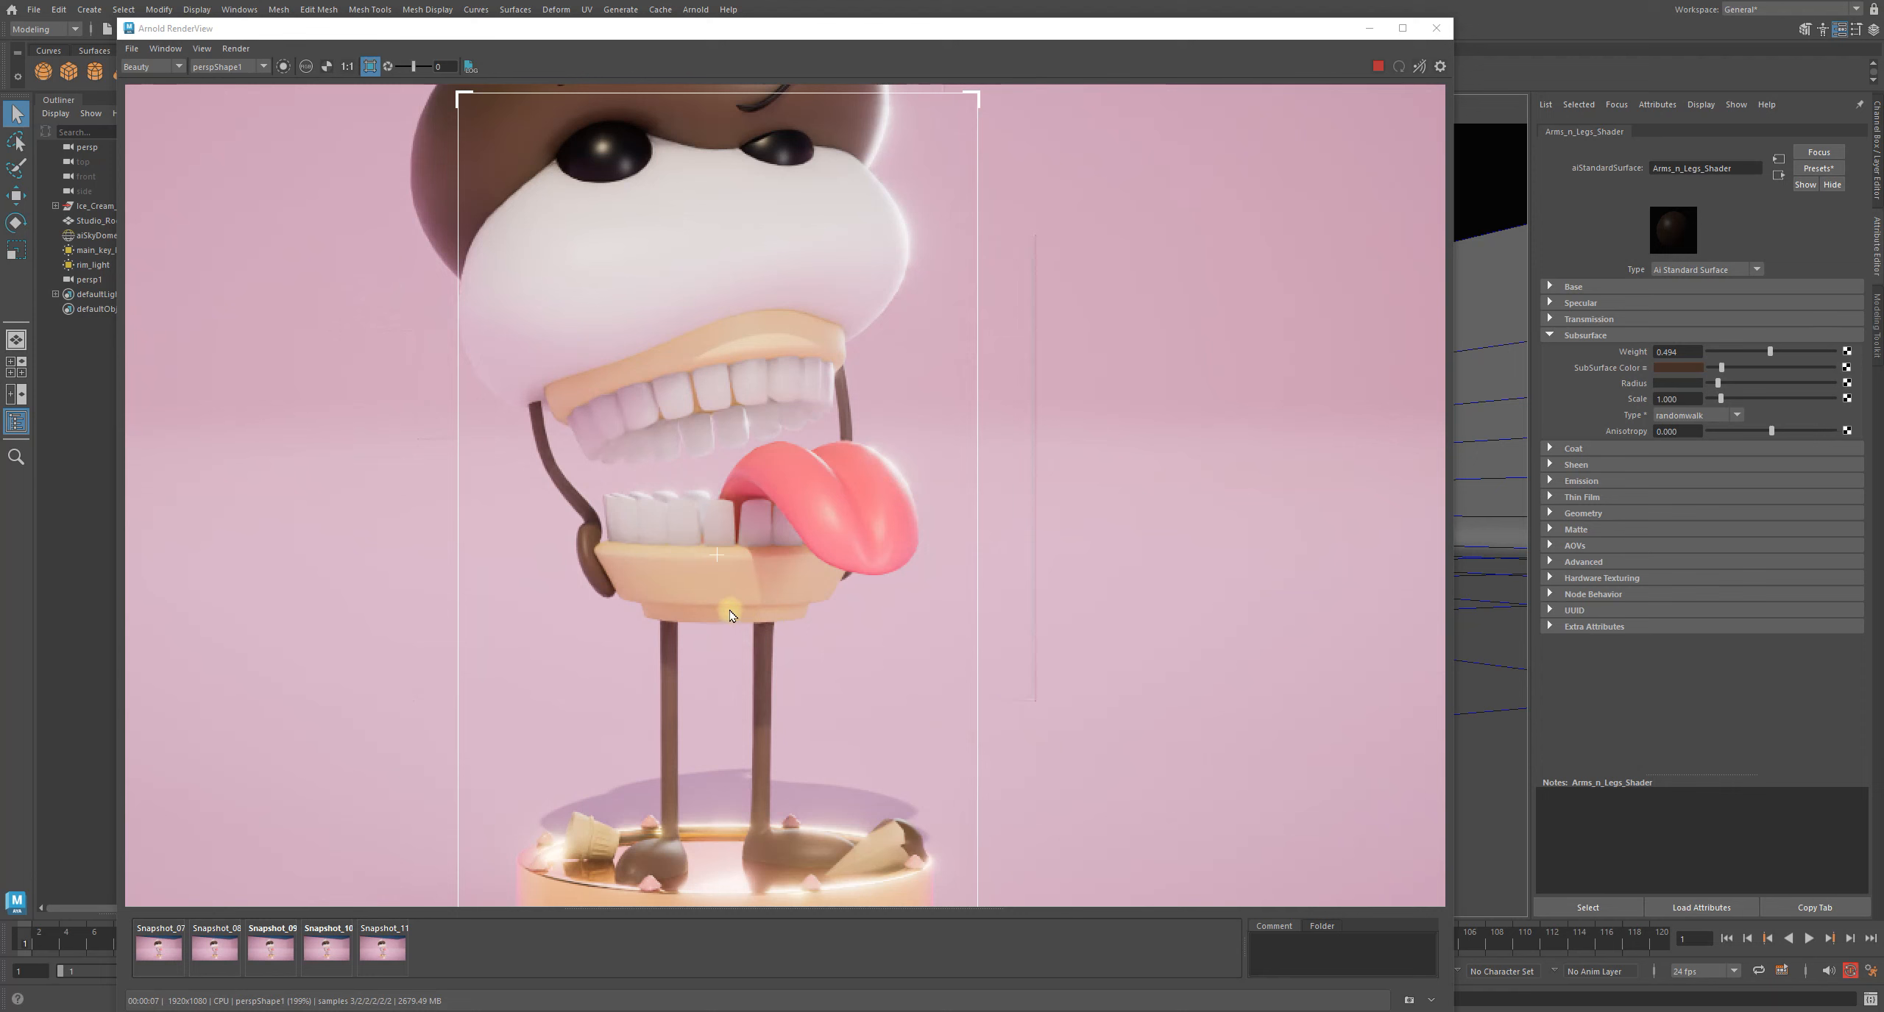
# Show Snapshot_07 in the render window and frame the arms, legs and platform closely
pyautogui.click(346, 66)
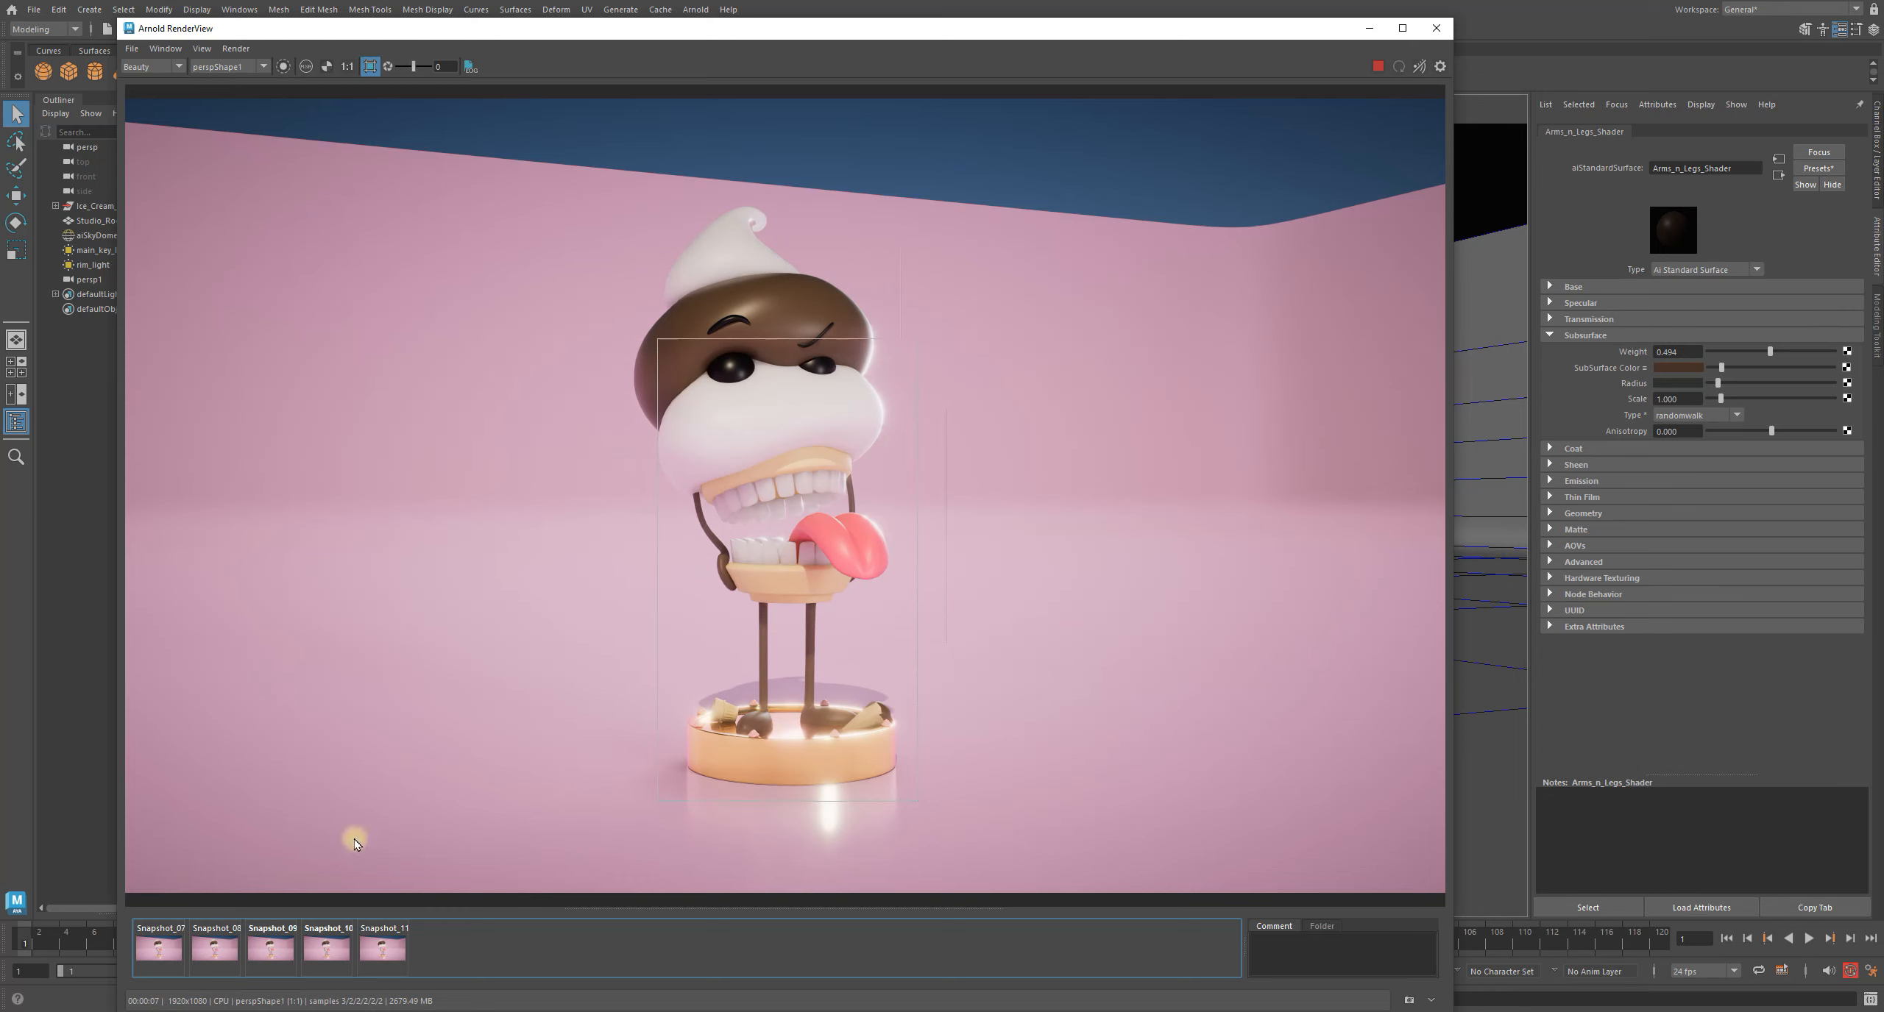
pyautogui.click(161, 955)
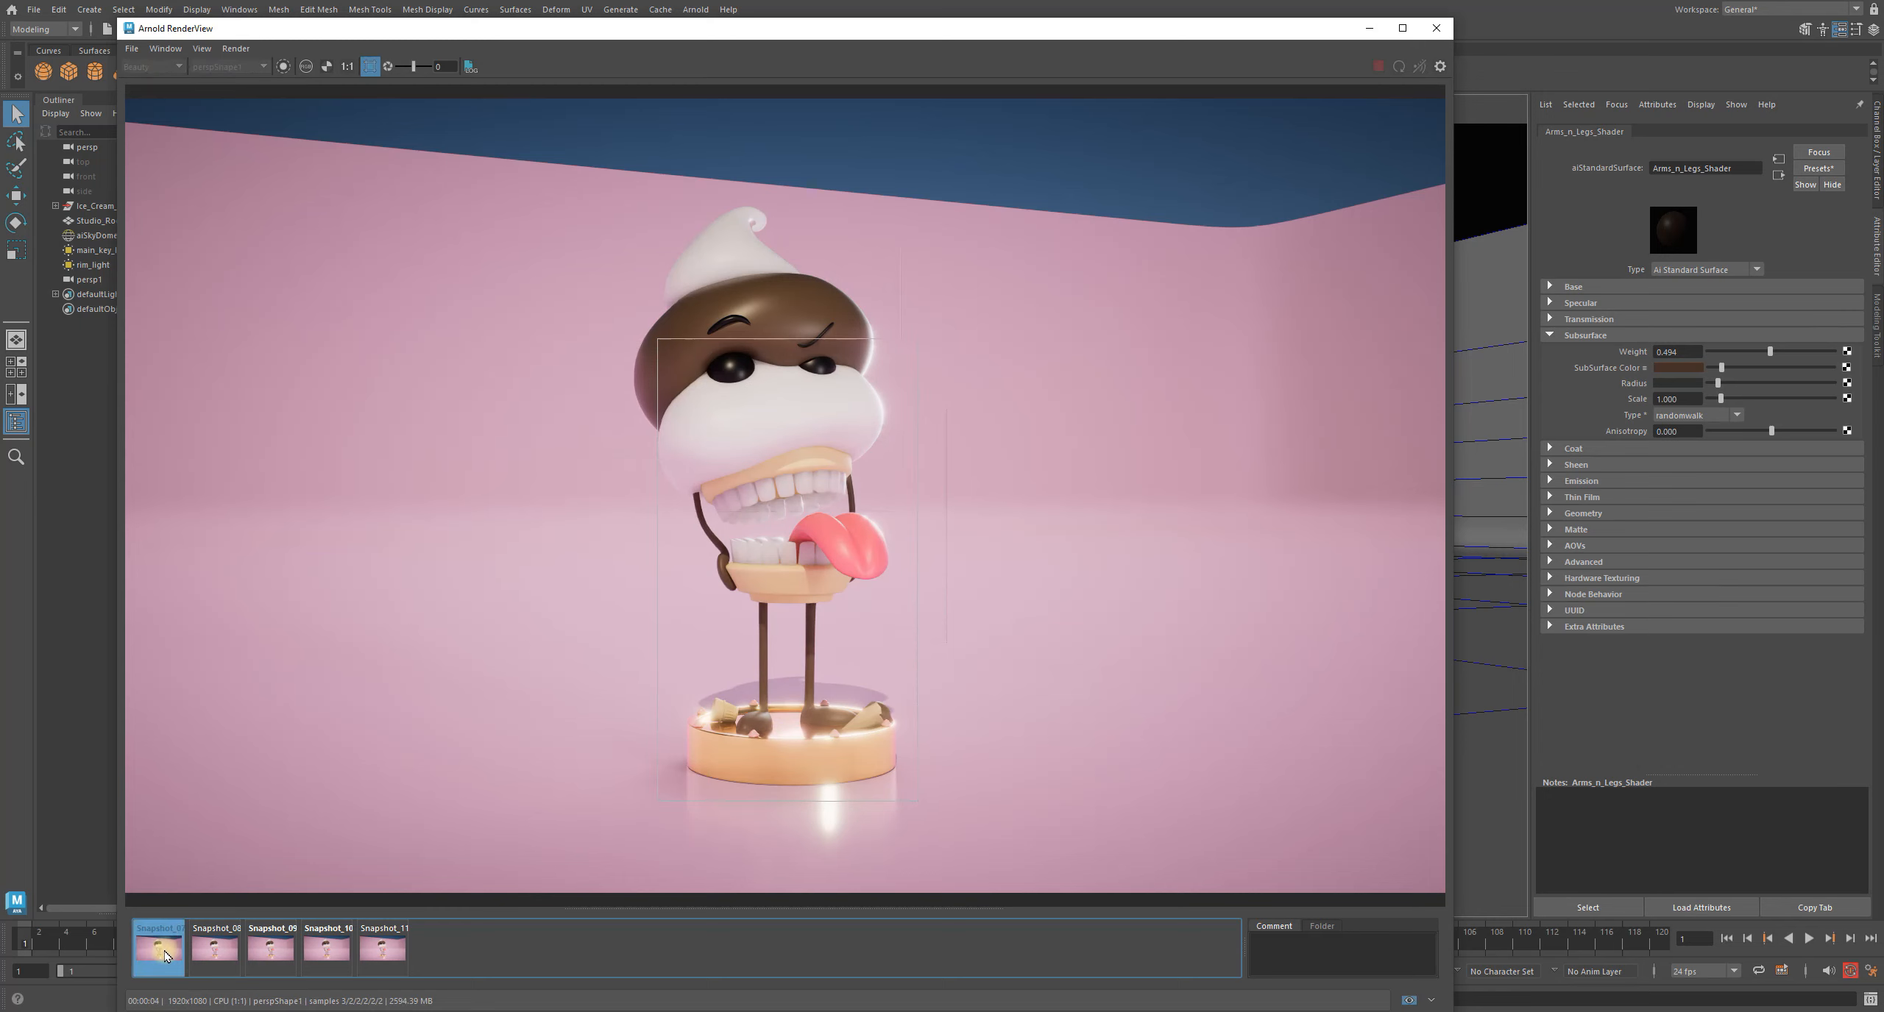
pyautogui.click(473, 835)
pyautogui.scroll(2, 683, 668)
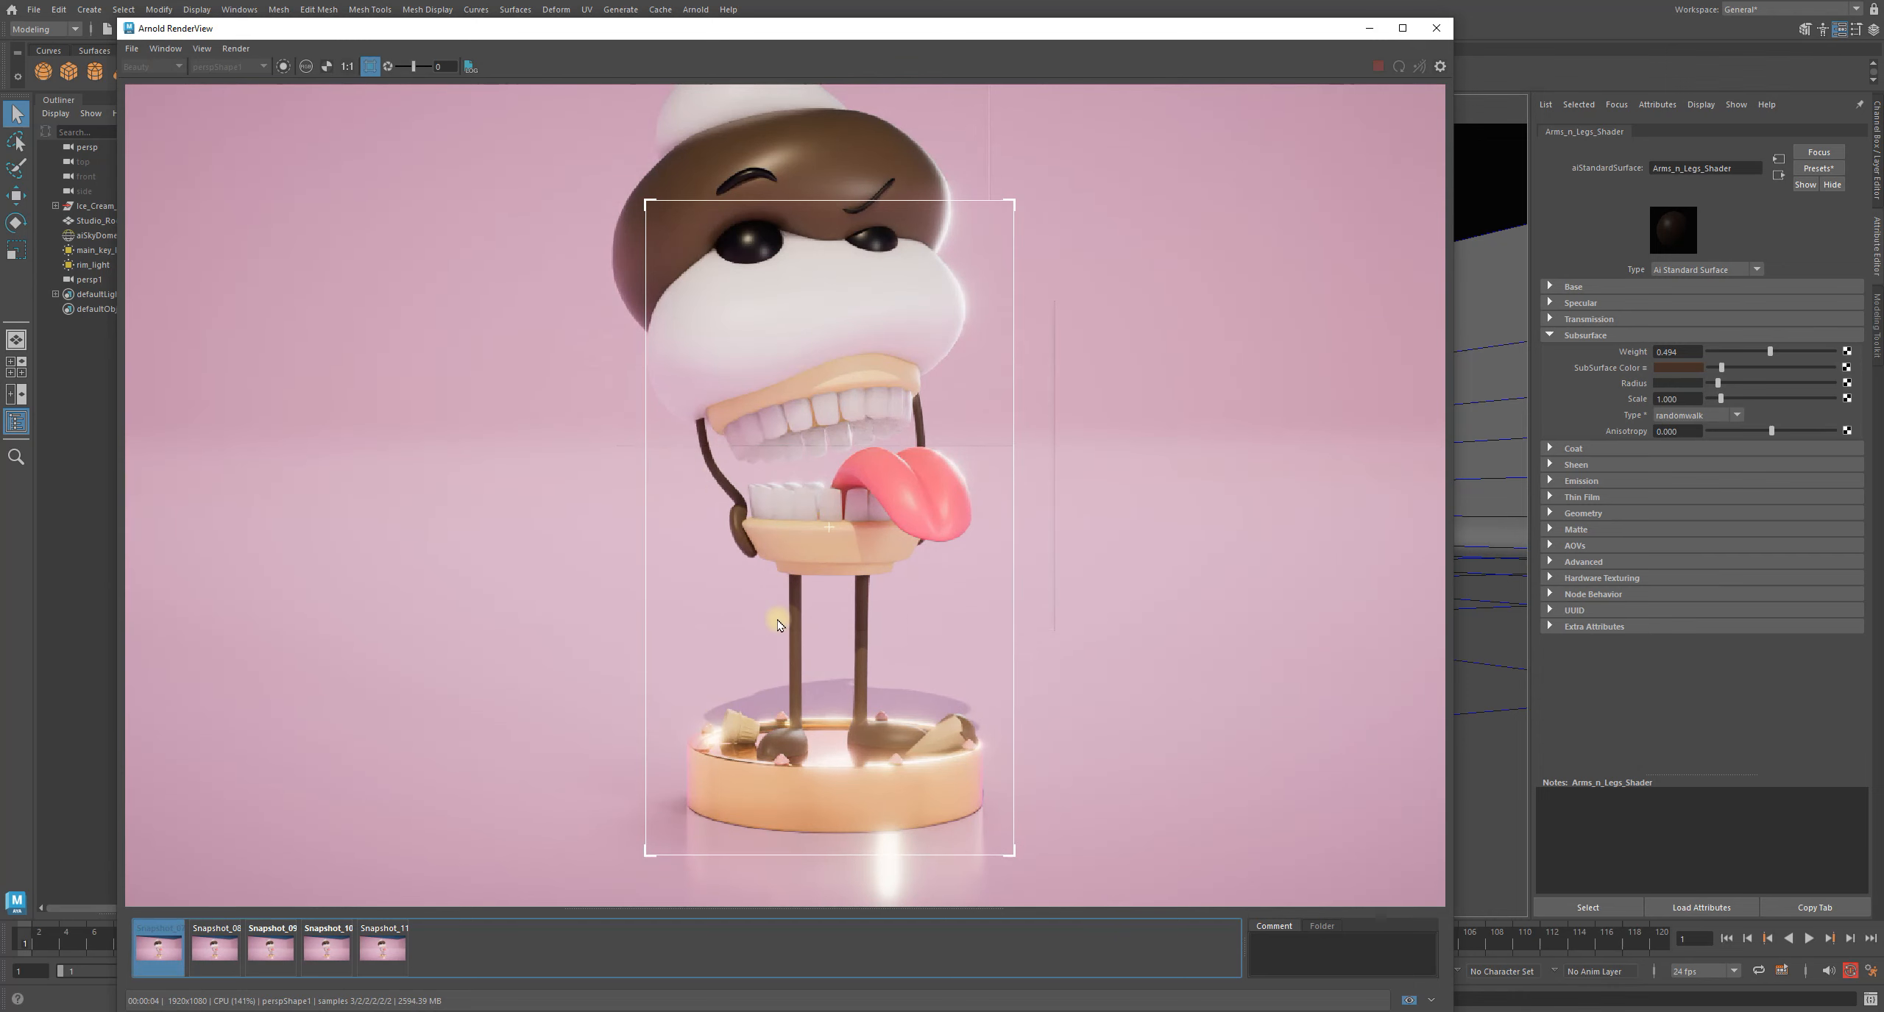
pyautogui.scroll(2, 805, 625)
pyautogui.moveTo(804, 624); pyautogui.dragTo(677, 589, button='middle')
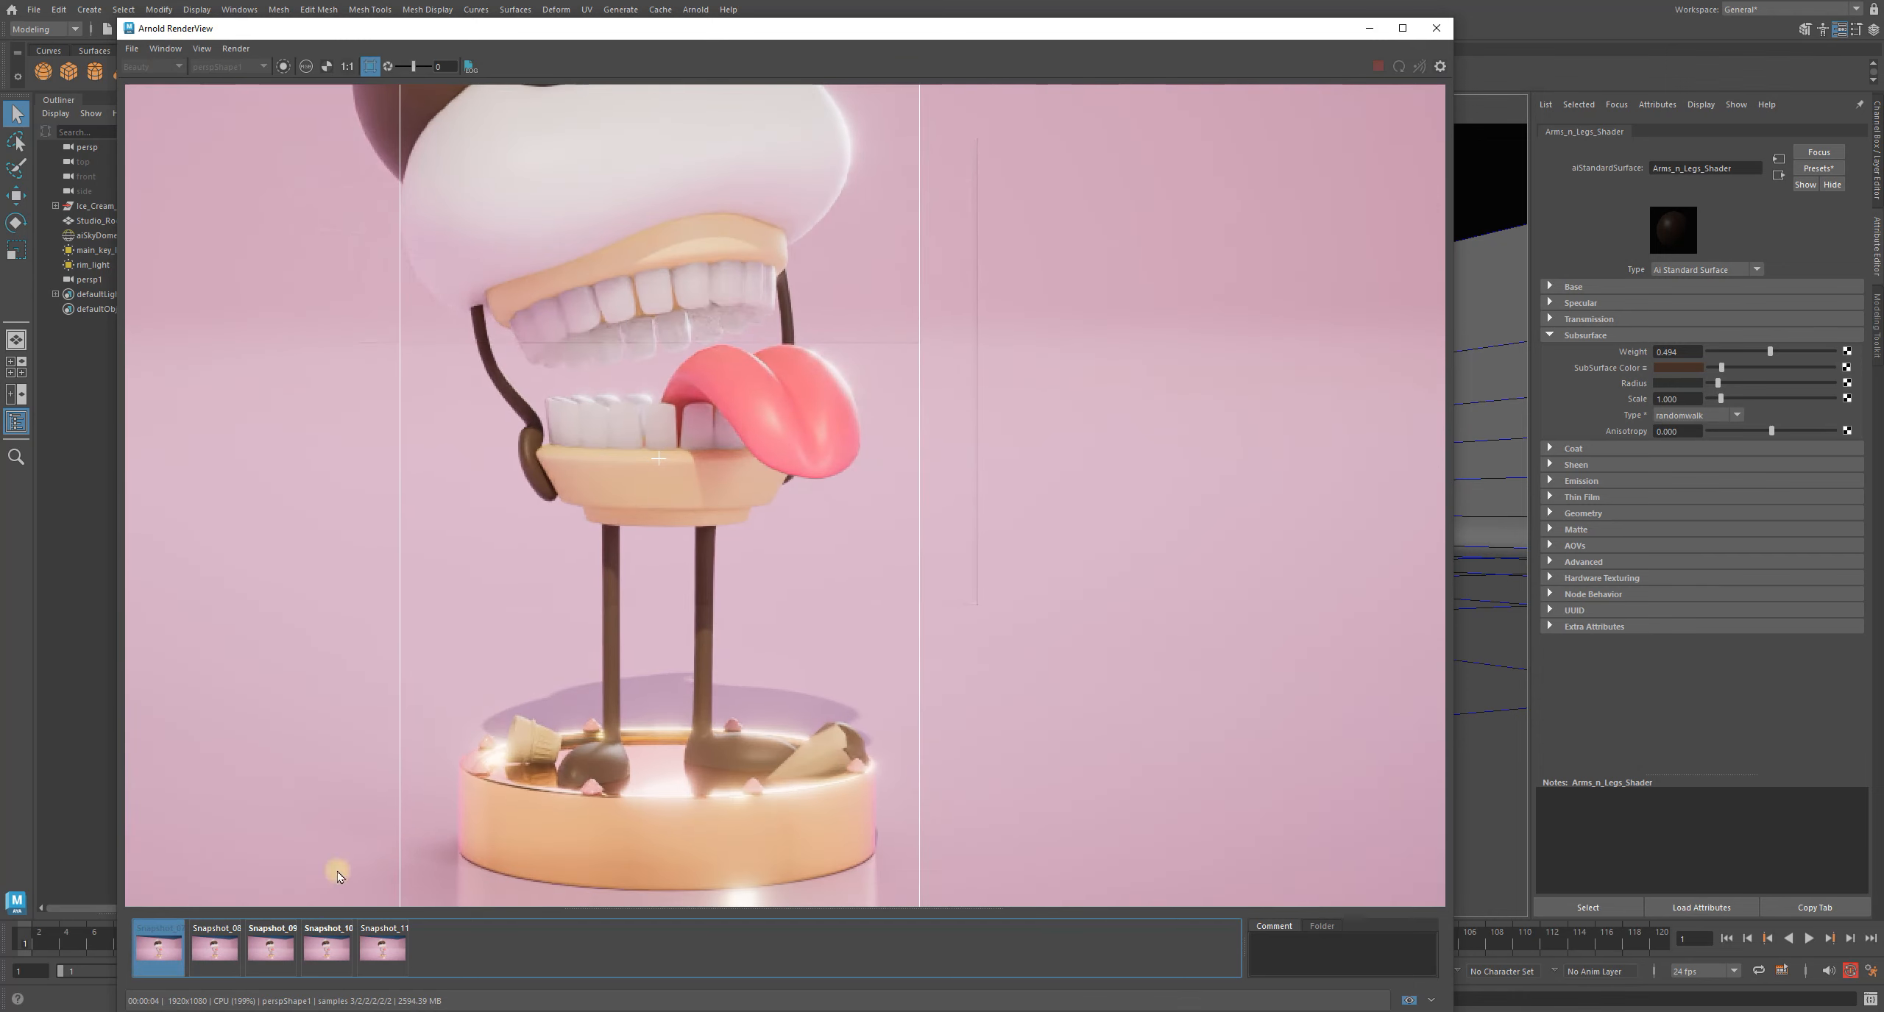
# Alternate between Snapshot_07 and the live render to compare the brown arms and legs
pyautogui.click(151, 957)
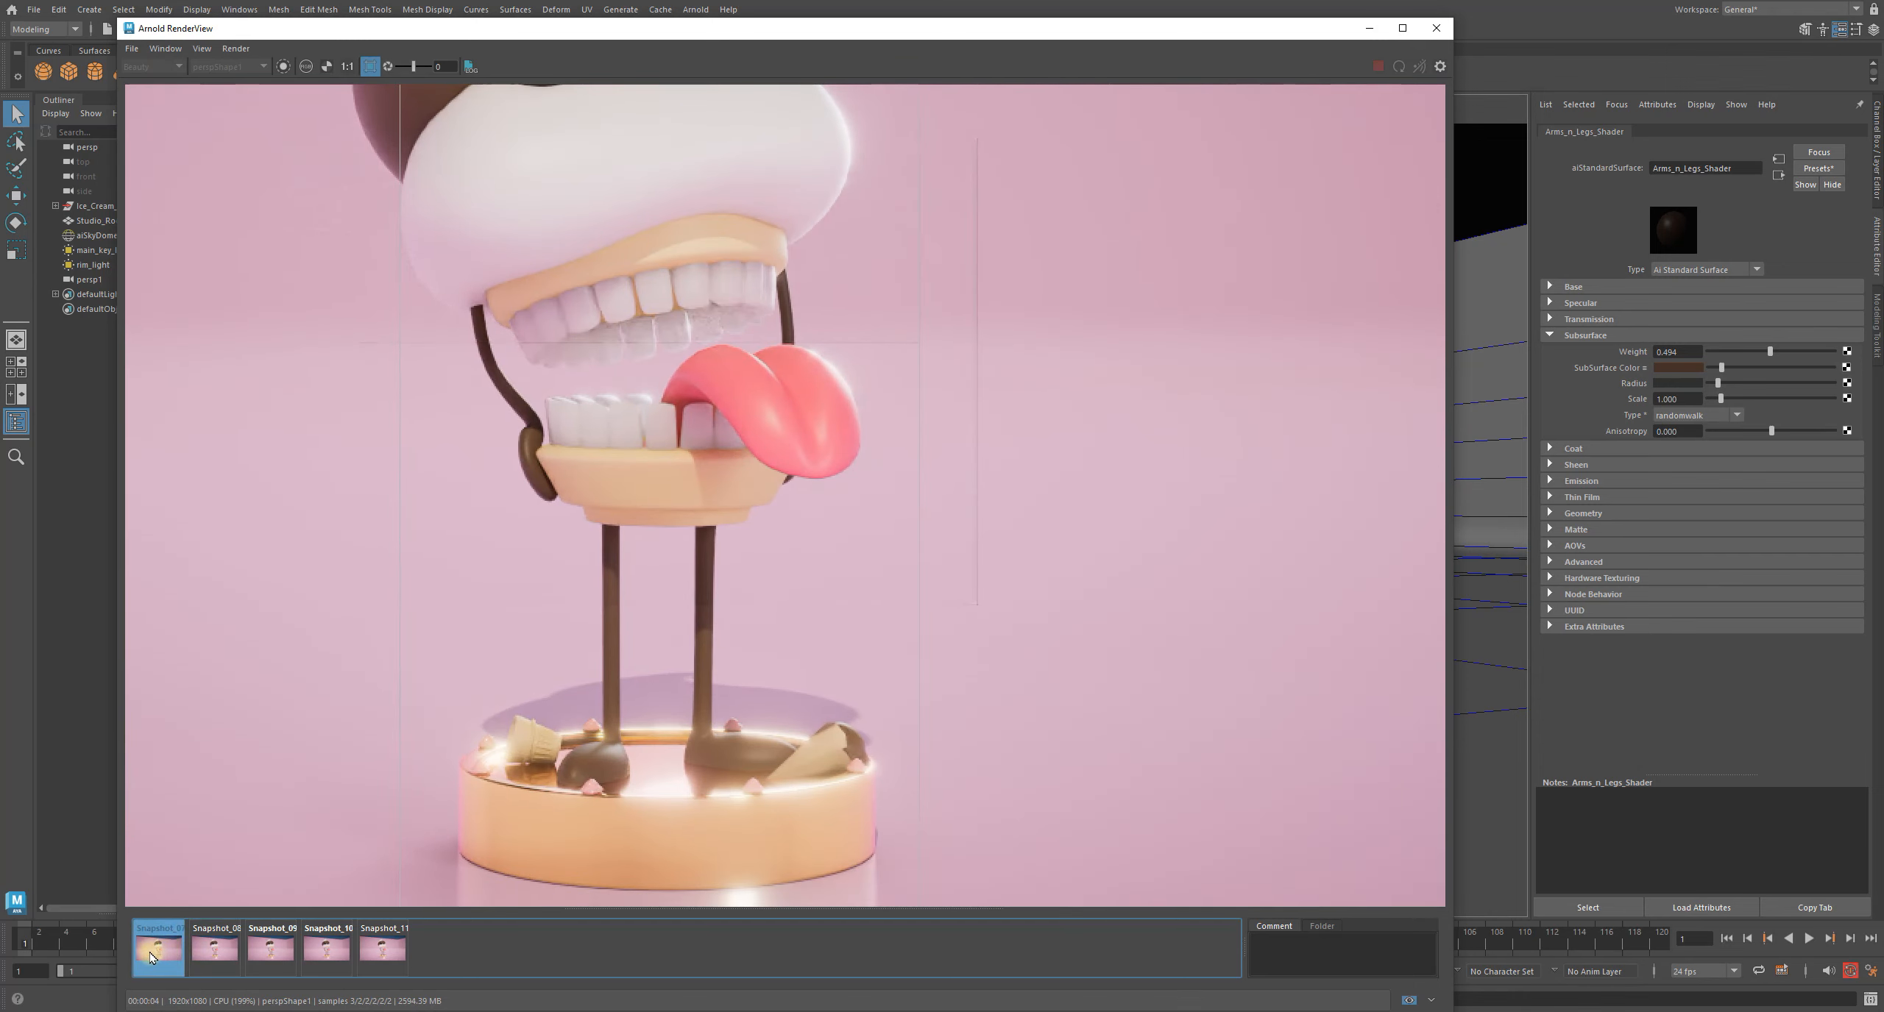
pyautogui.click(148, 953)
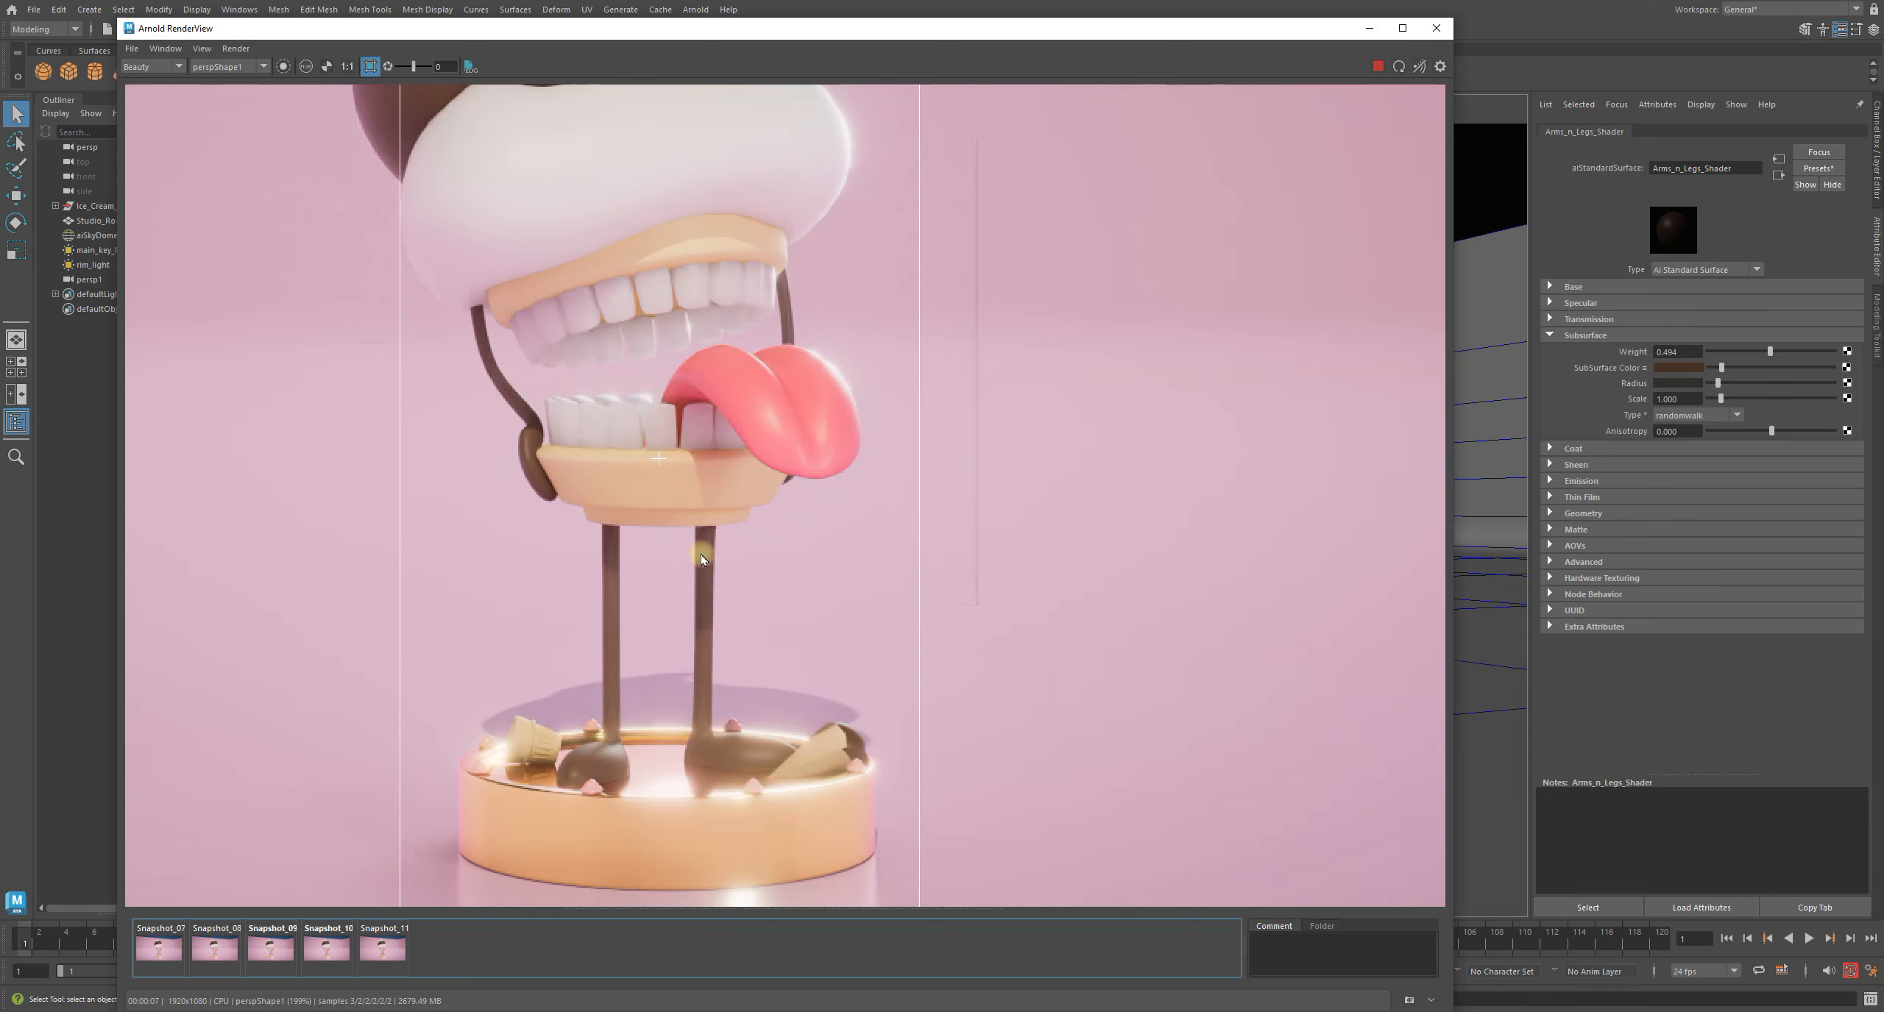
pyautogui.click(170, 957)
pyautogui.click(176, 951)
pyautogui.click(181, 949)
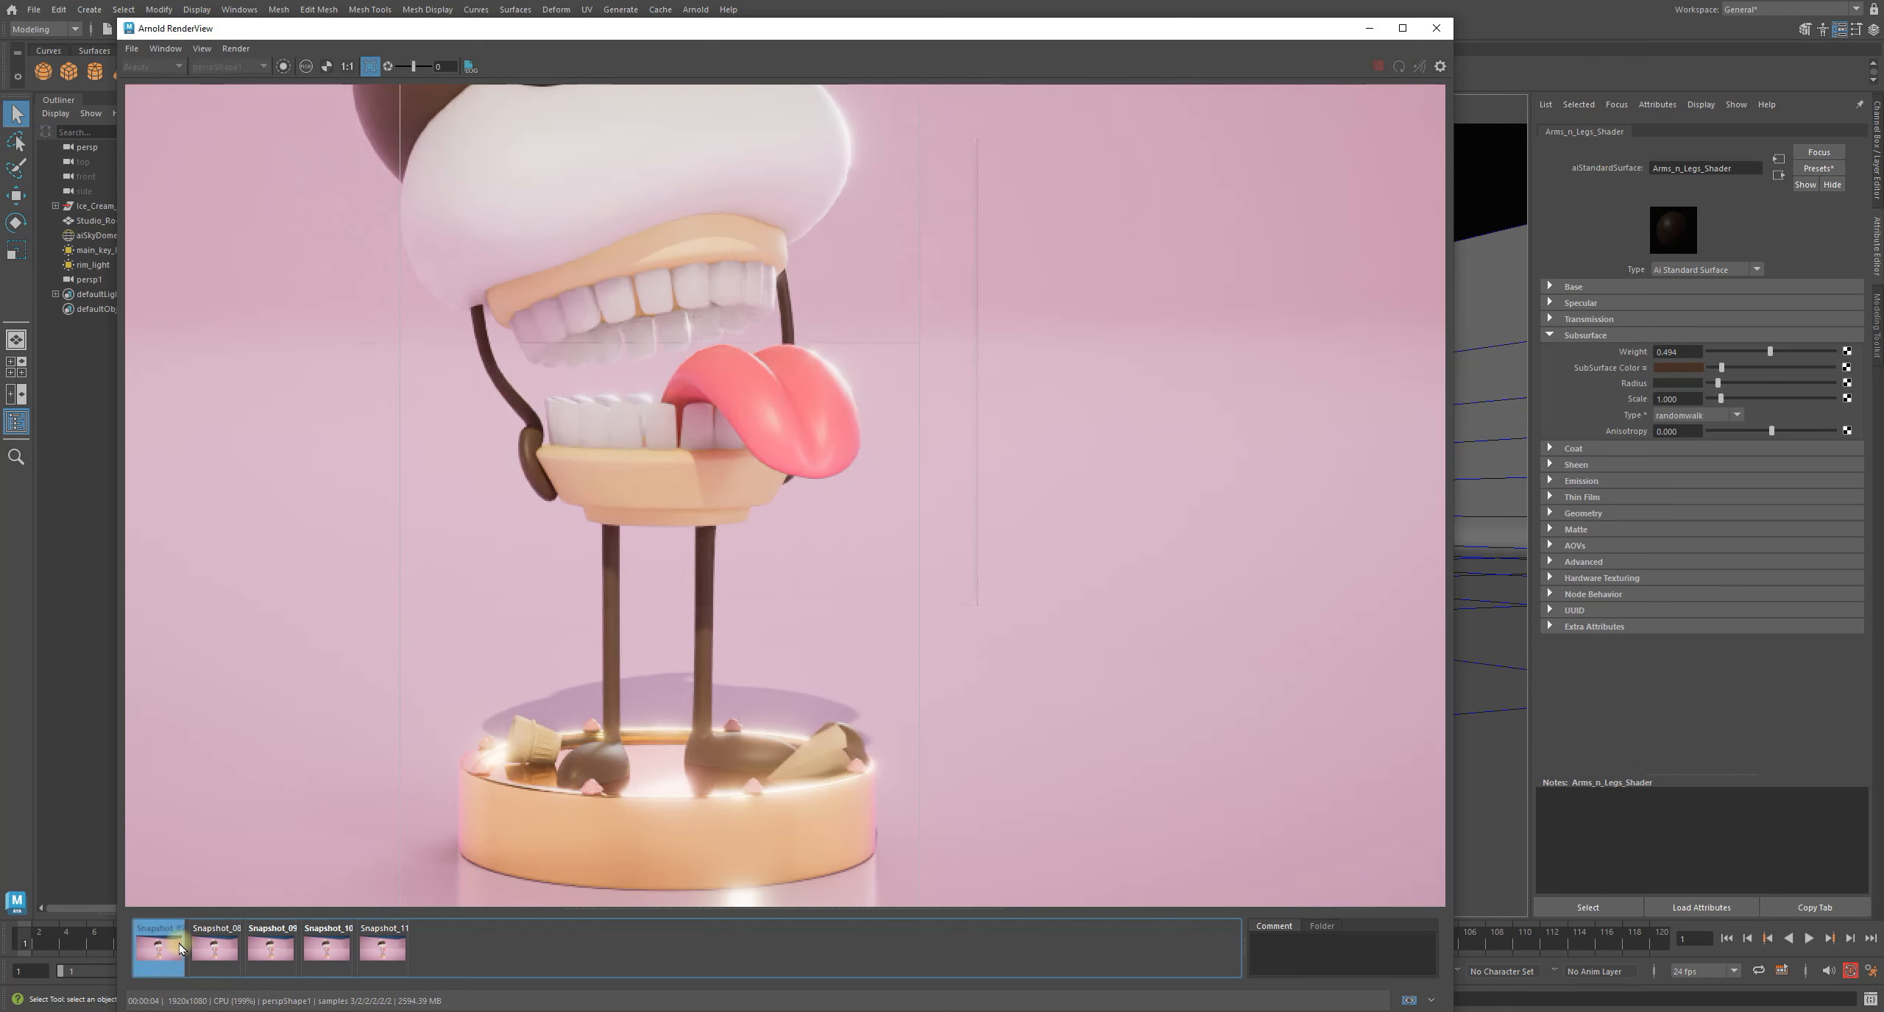
pyautogui.click(179, 948)
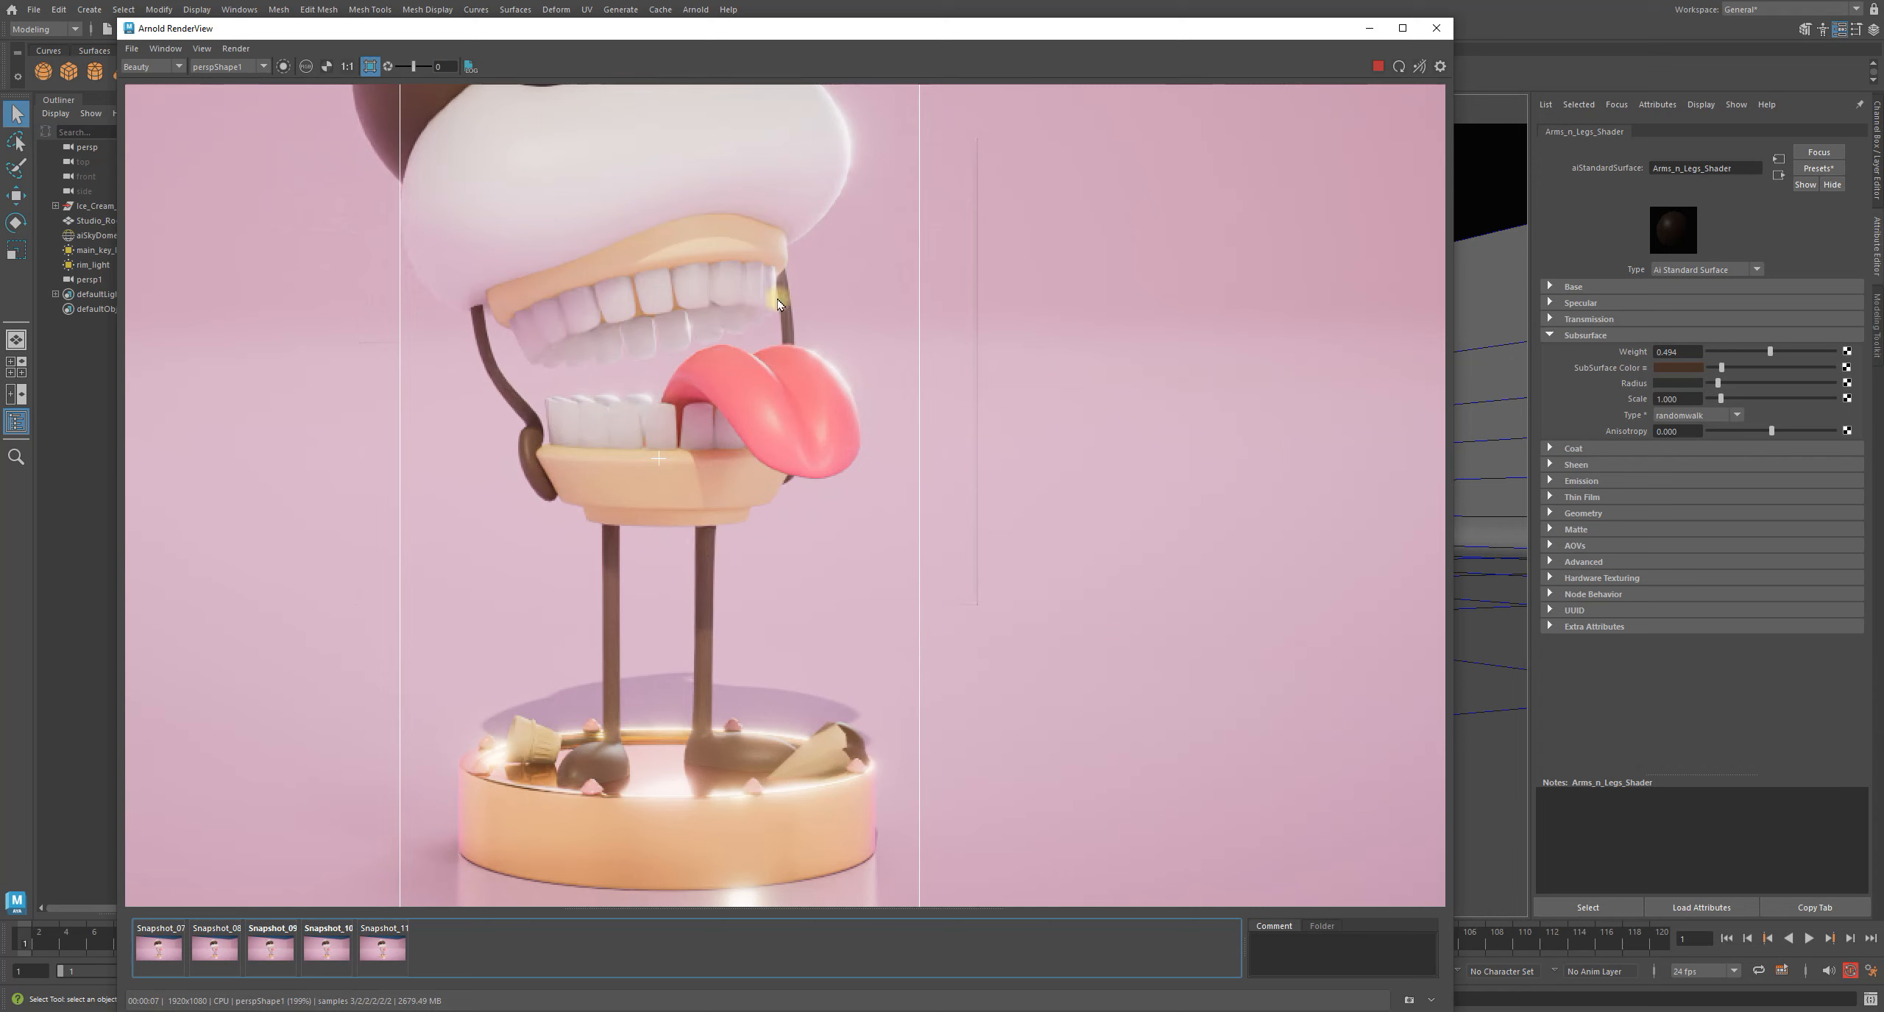
# Zoom in on the thin arm above the tongue and compare its shading between the live render and Snapshot_07
pyautogui.click(151, 949)
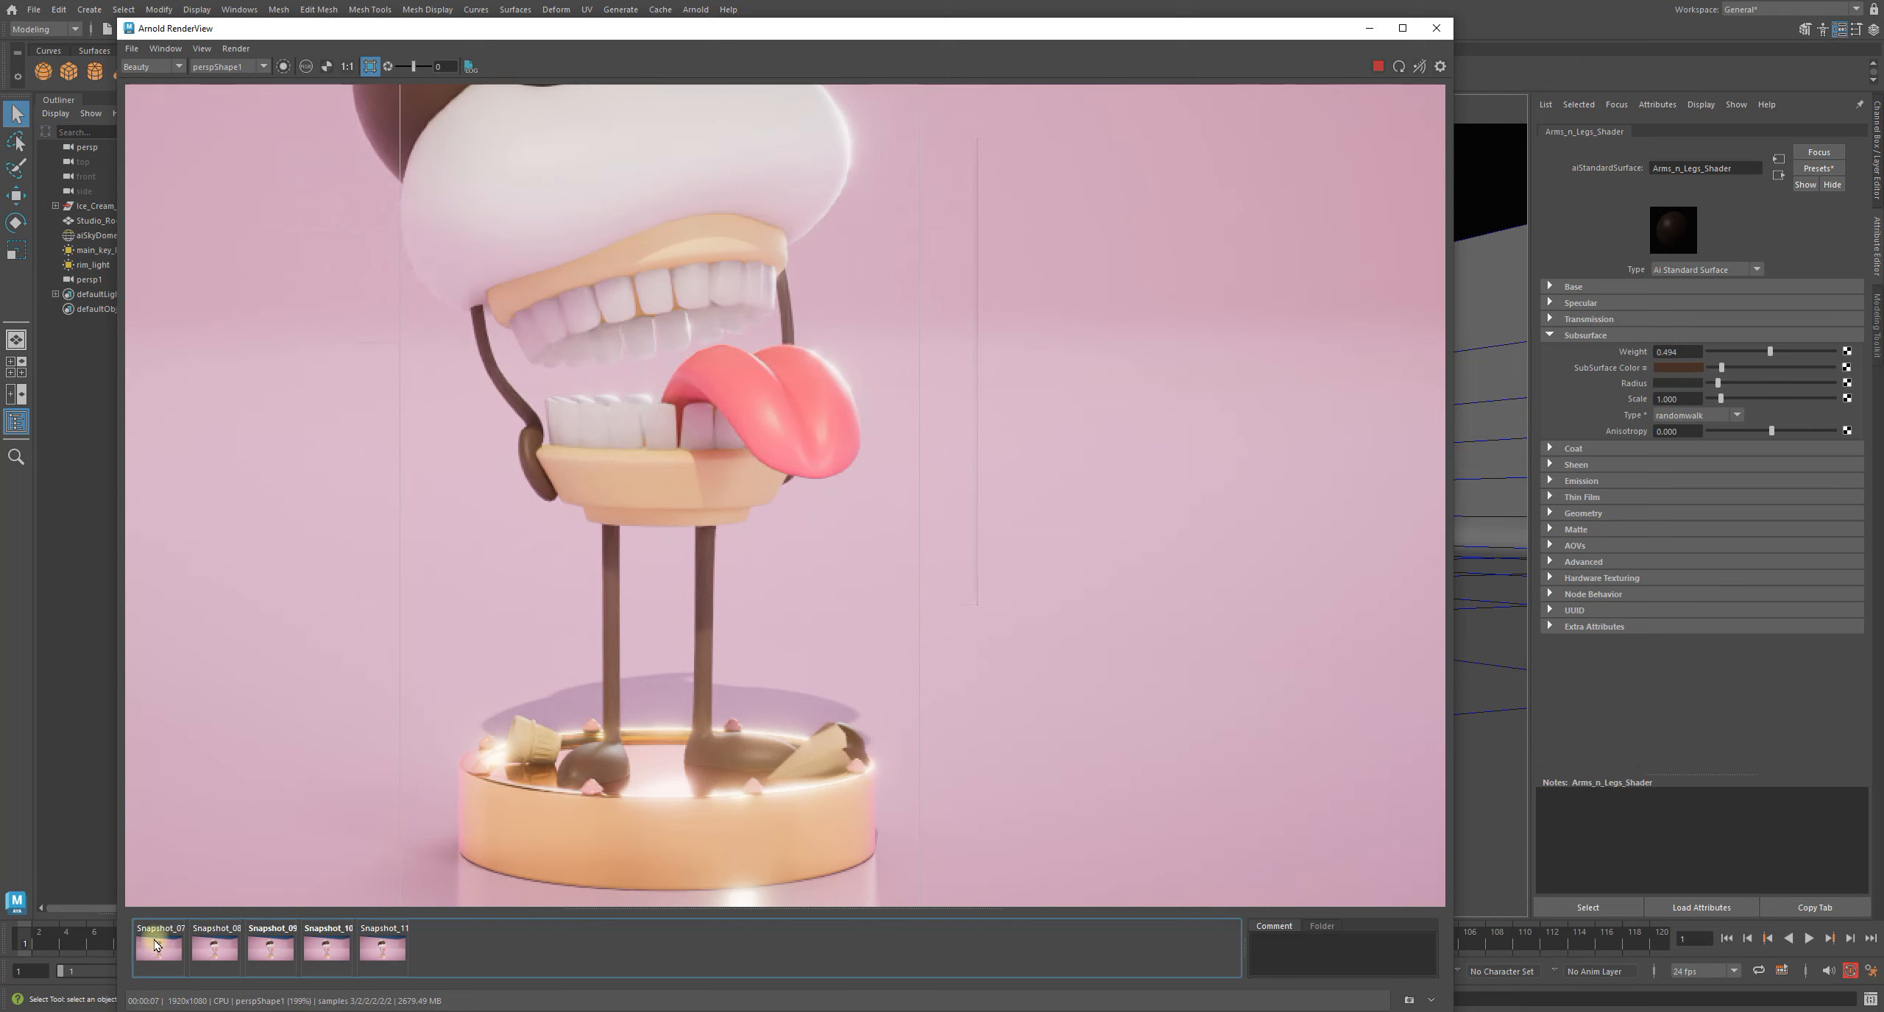
pyautogui.click(156, 949)
pyautogui.scroll(10, 576, 236)
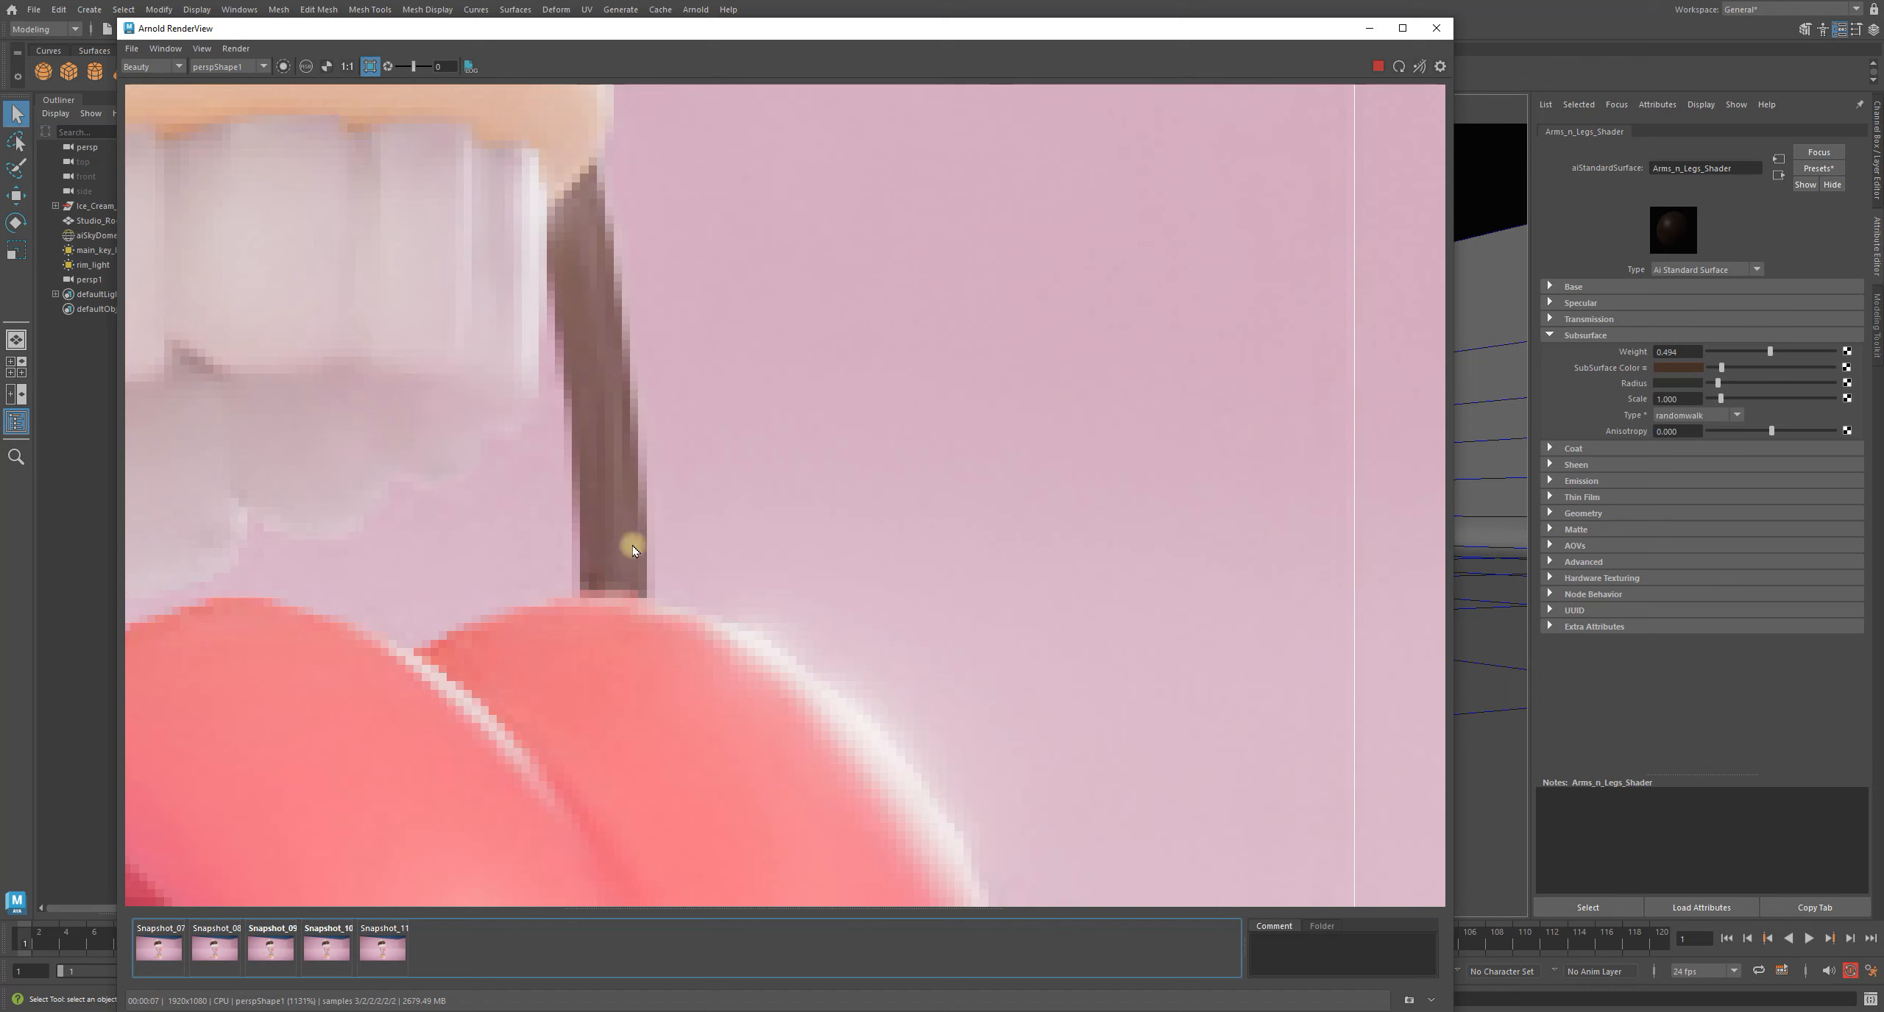
pyautogui.click(152, 955)
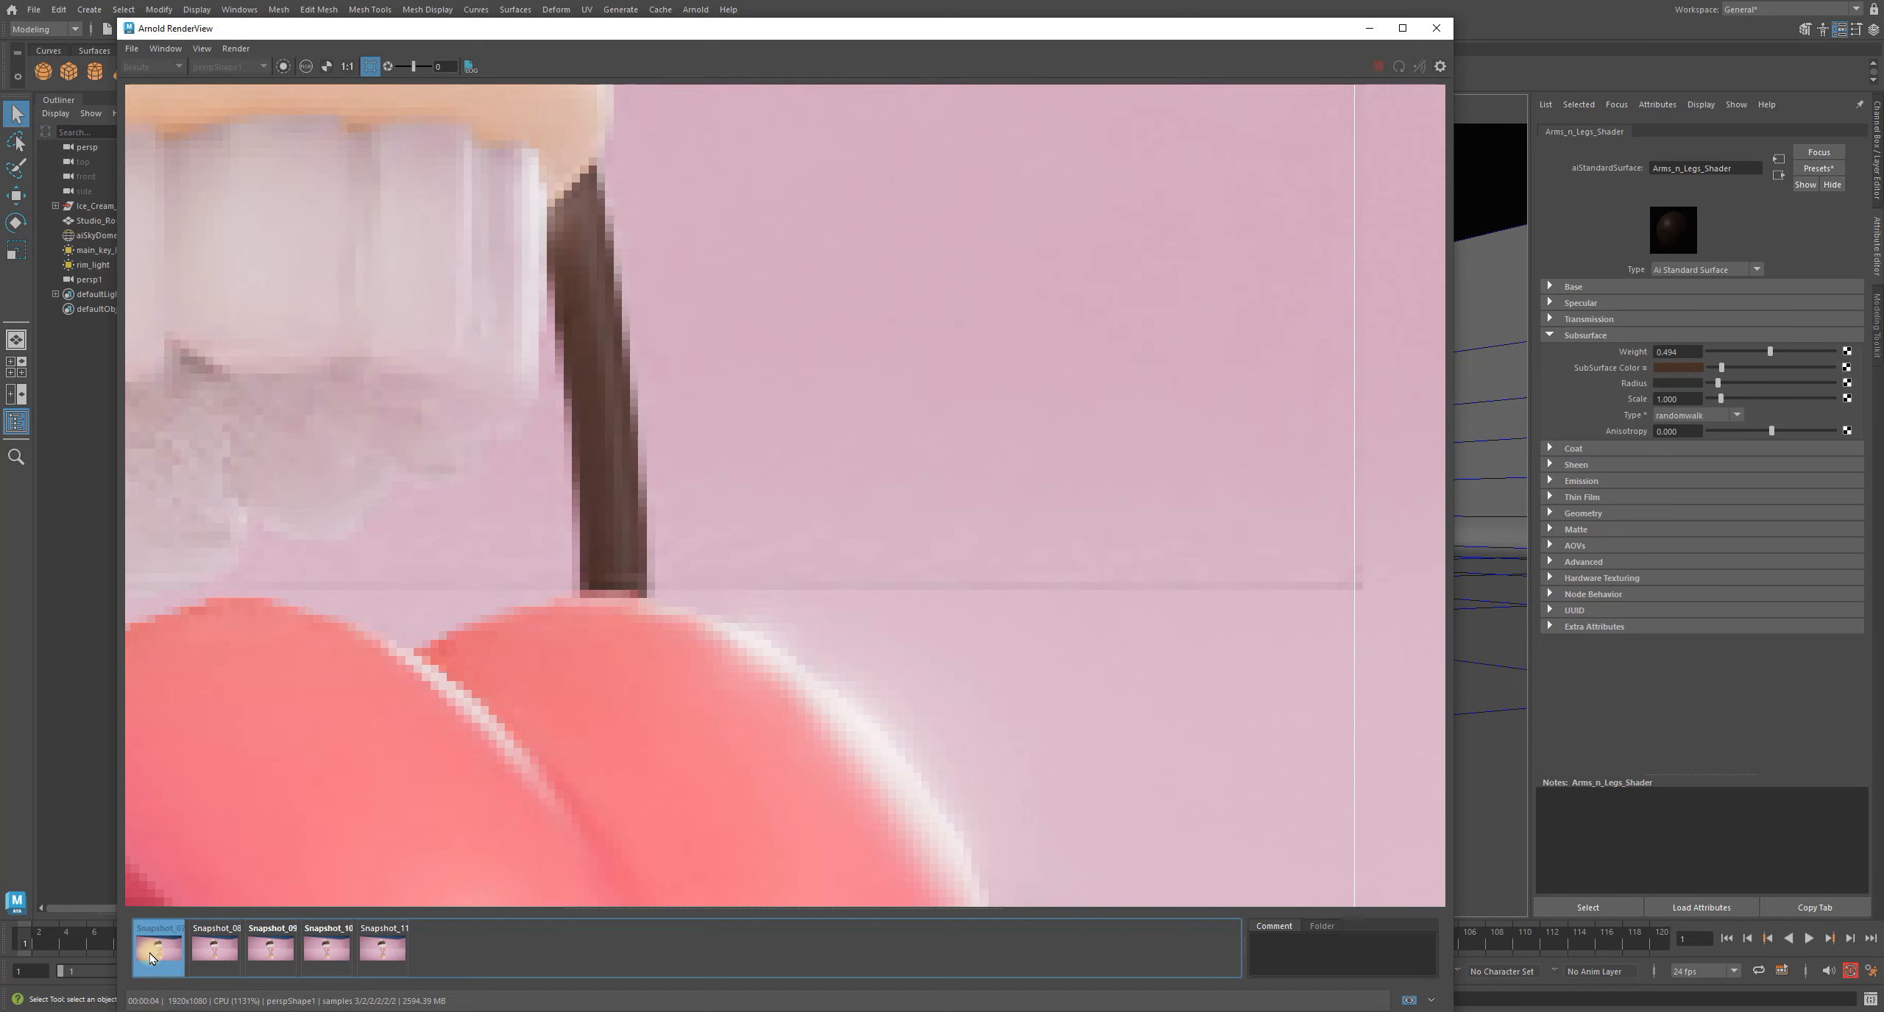
pyautogui.click(148, 958)
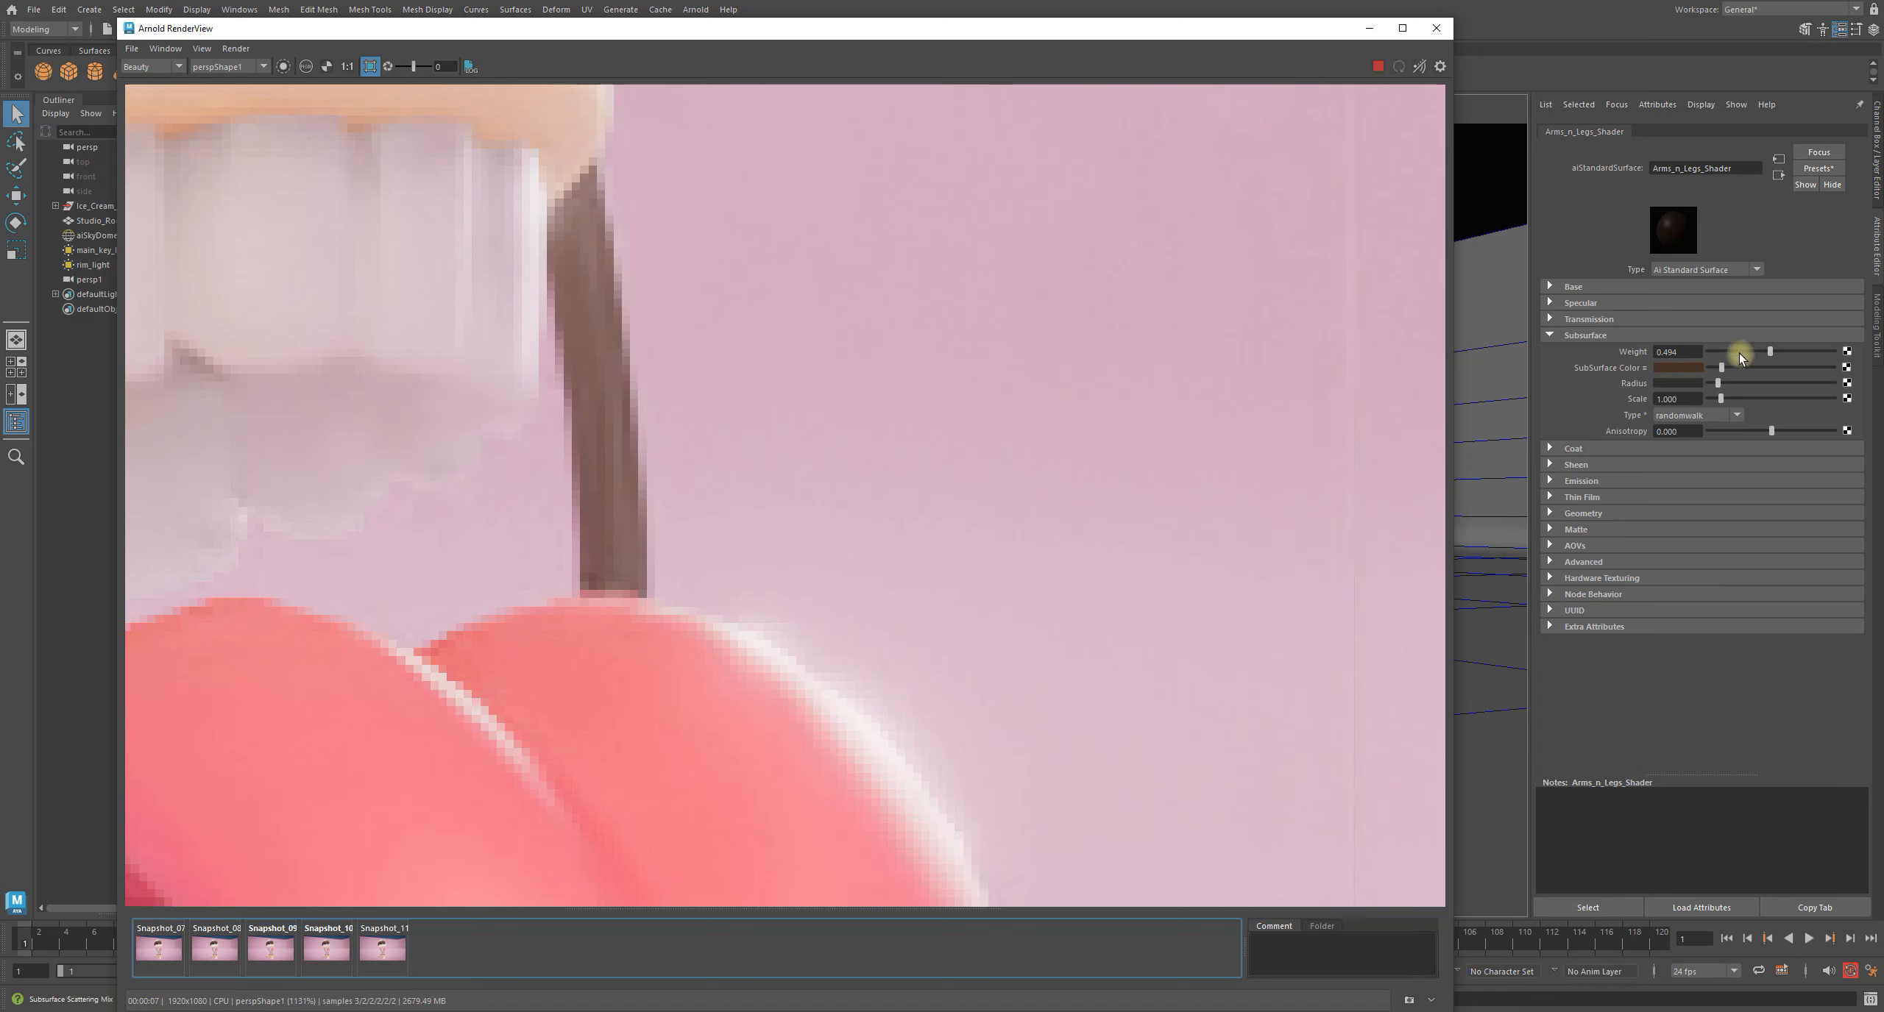
# Store a snapshot of the full-character render at actual size and compare it with Snapshot_07
pyautogui.click(347, 67)
pyautogui.click(1409, 1002)
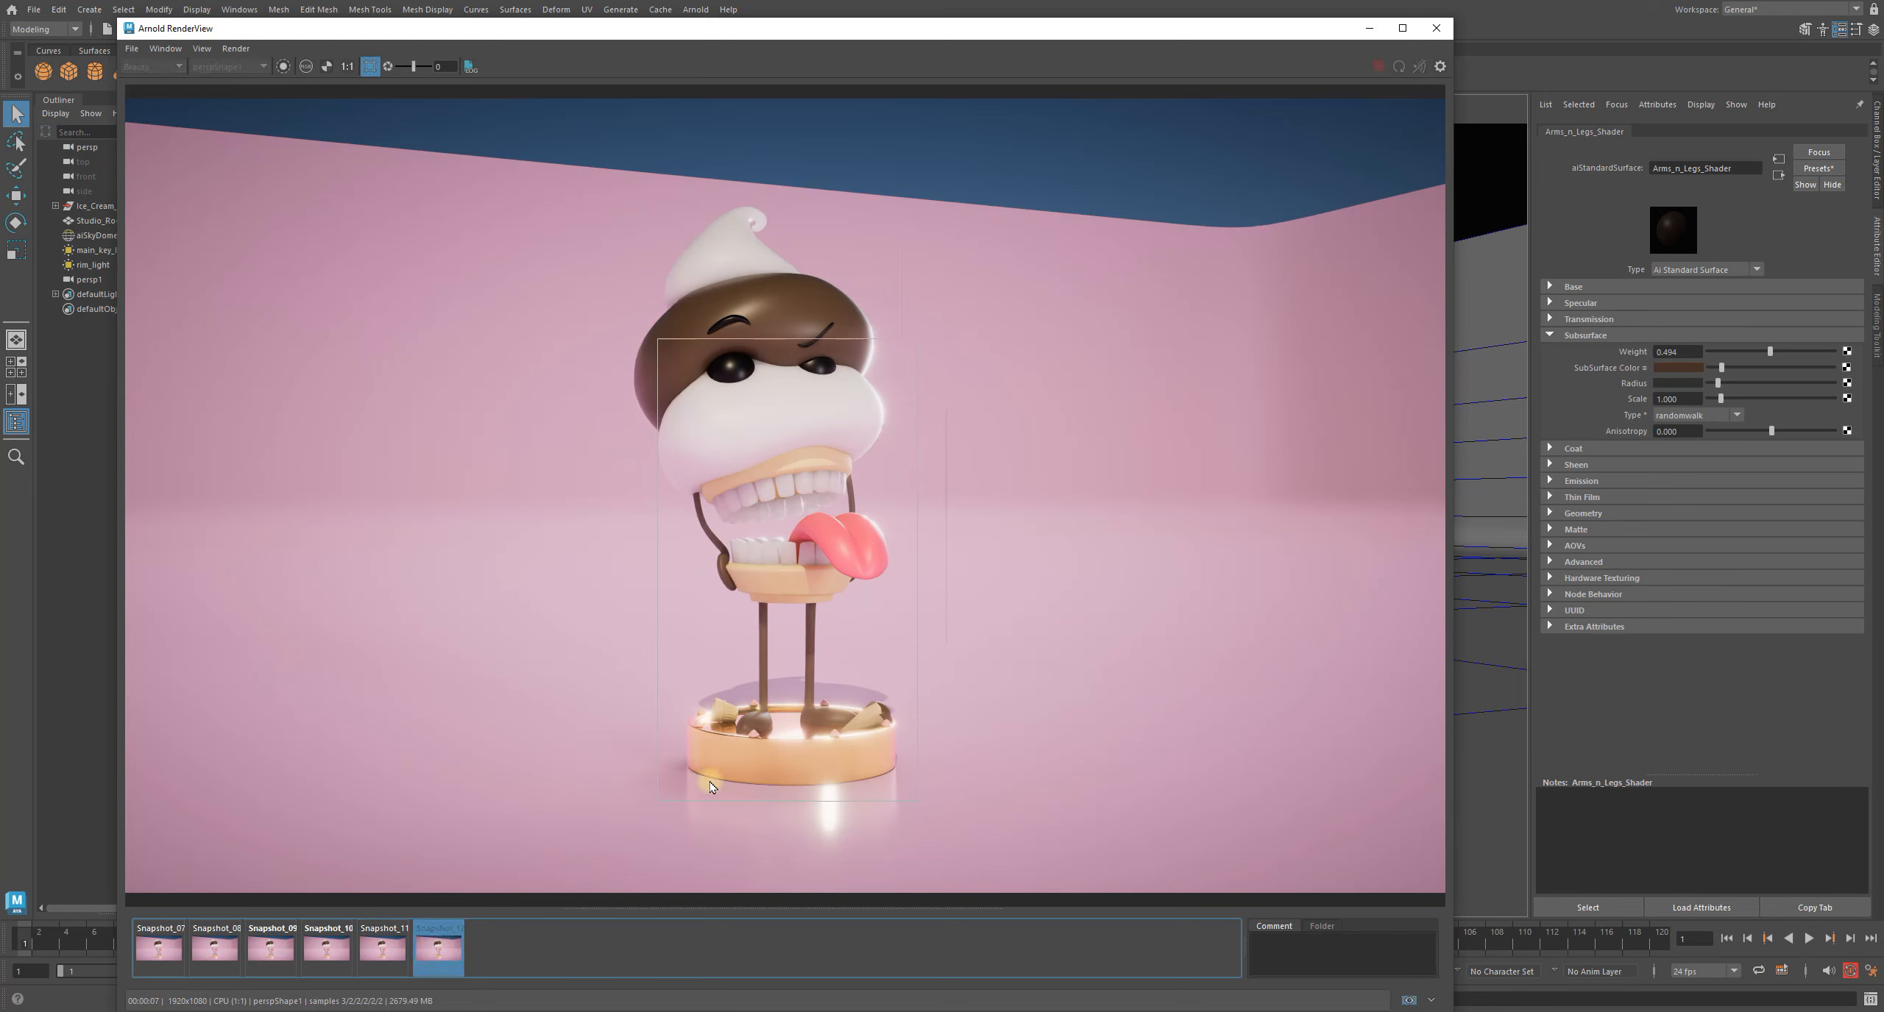
pyautogui.click(153, 954)
pyautogui.click(152, 954)
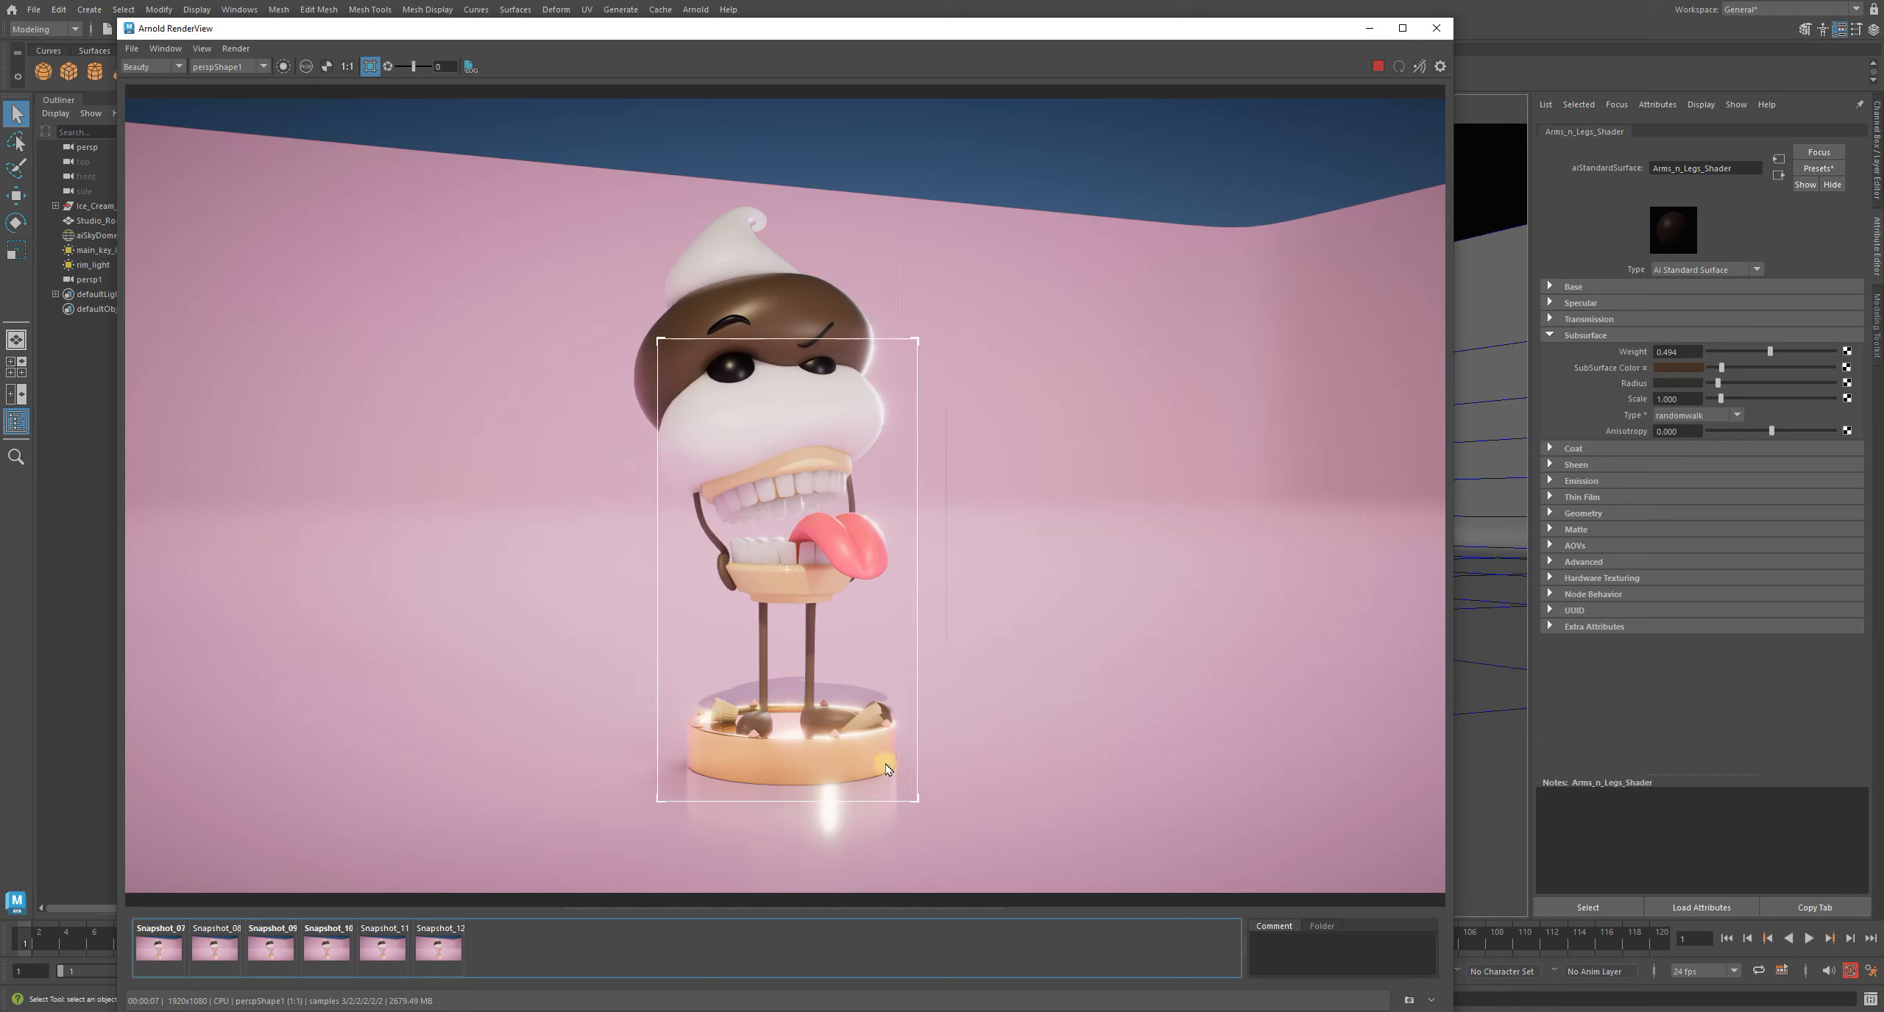
# Select tongue_shader in Hypershade, review its Base attributes, and bring the render window back up to show the tongue
pyautogui.scroll(5, 874, 563)
pyautogui.moveTo(809, 28); pyautogui.dragTo(647, 567)
pyautogui.click(756, 454)
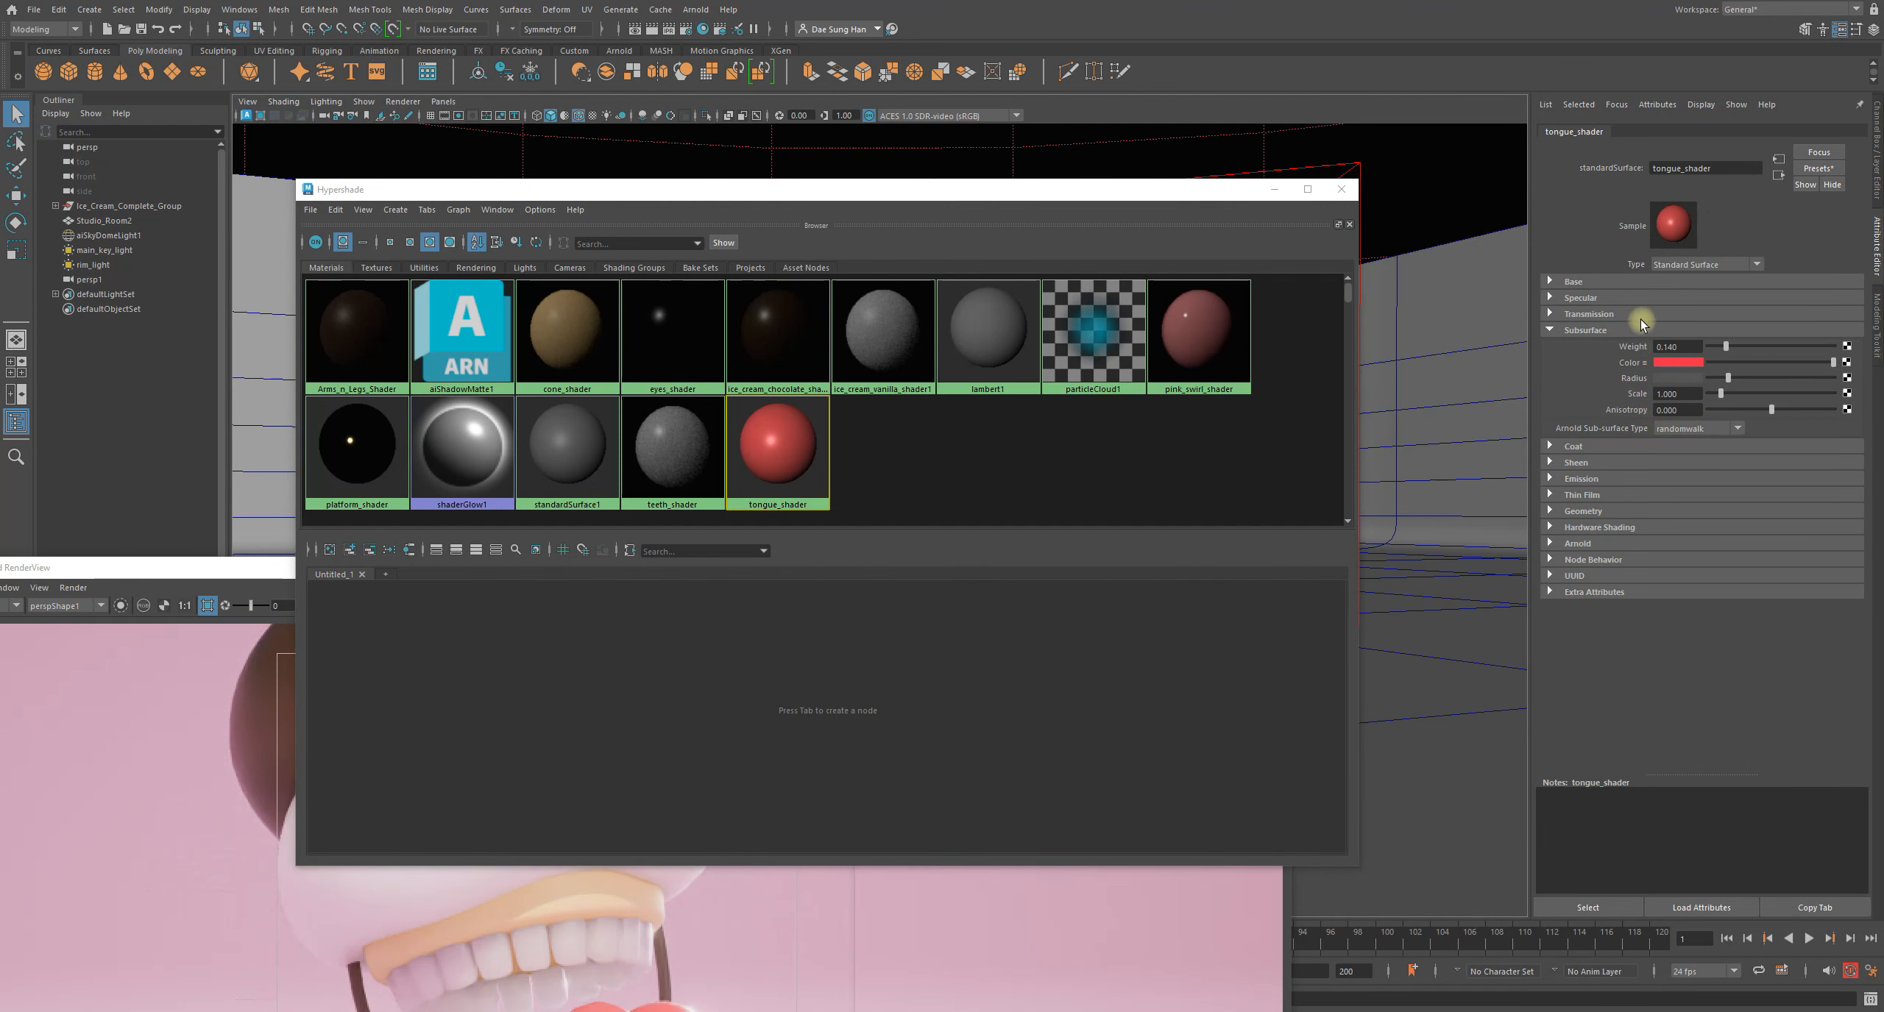
pyautogui.click(1626, 281)
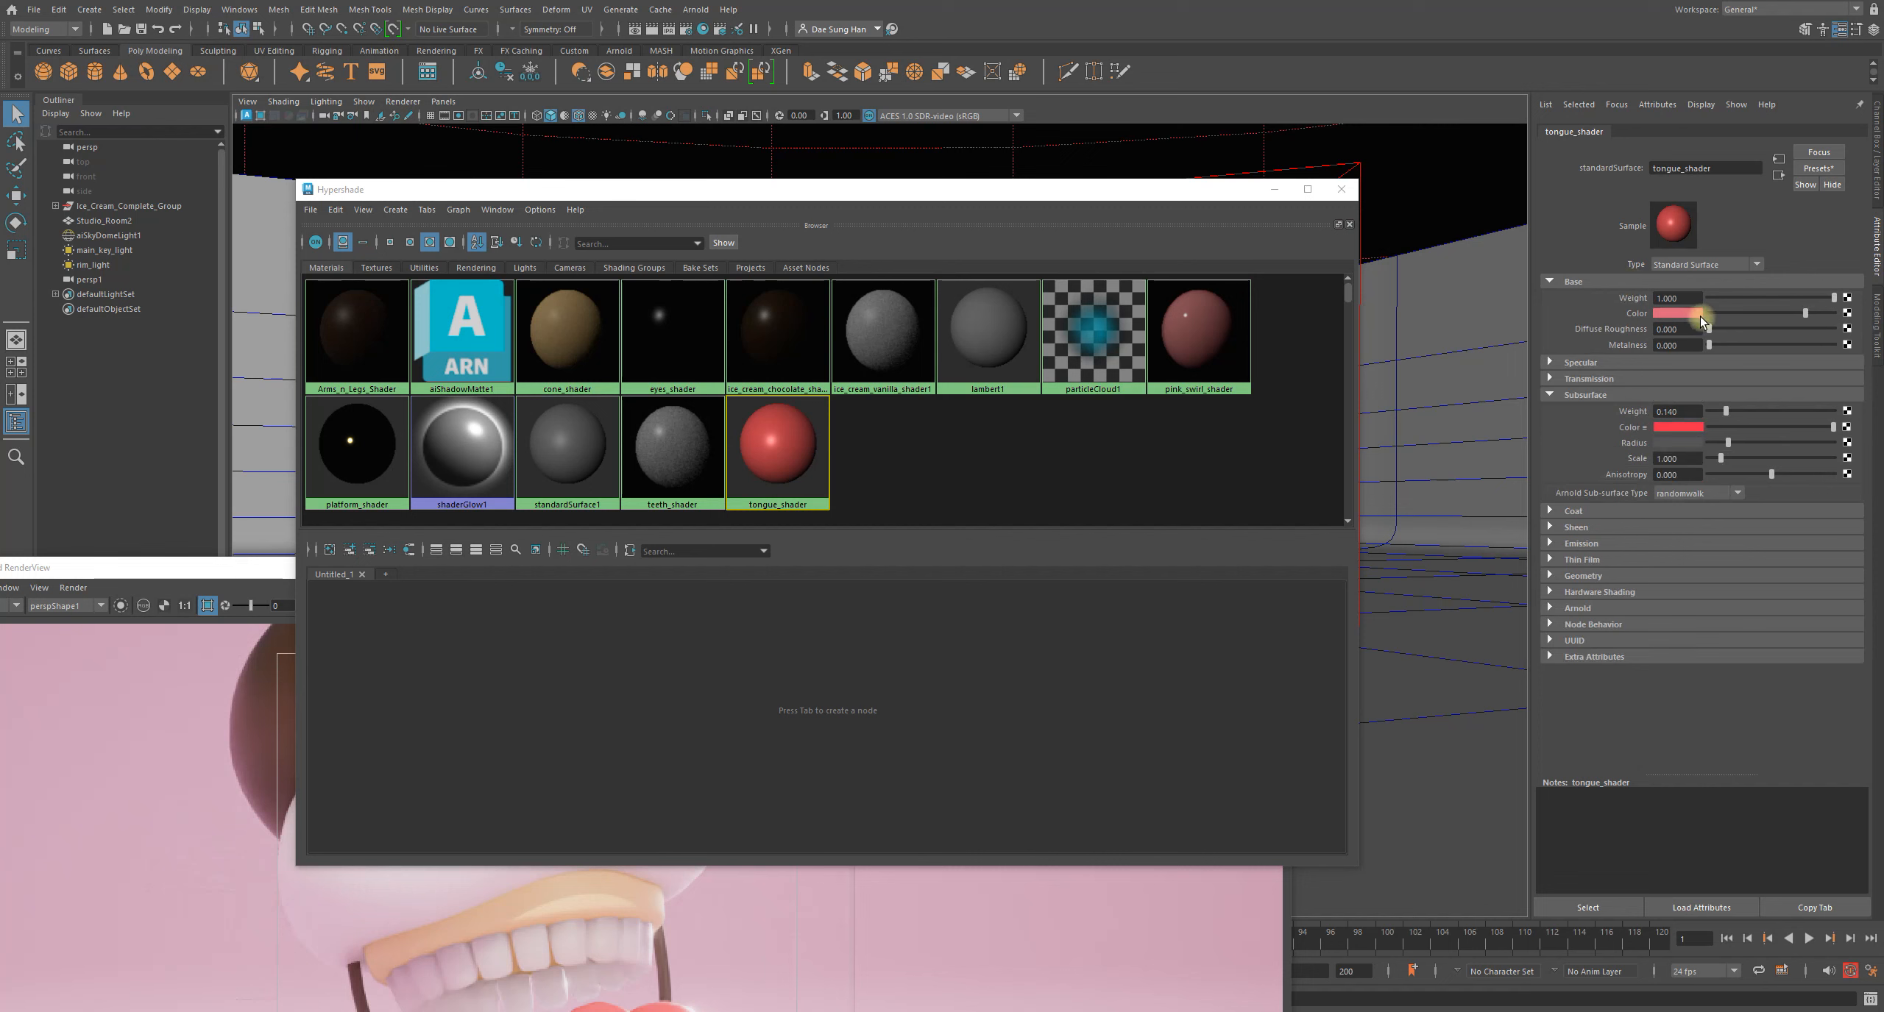
pyautogui.click(1656, 281)
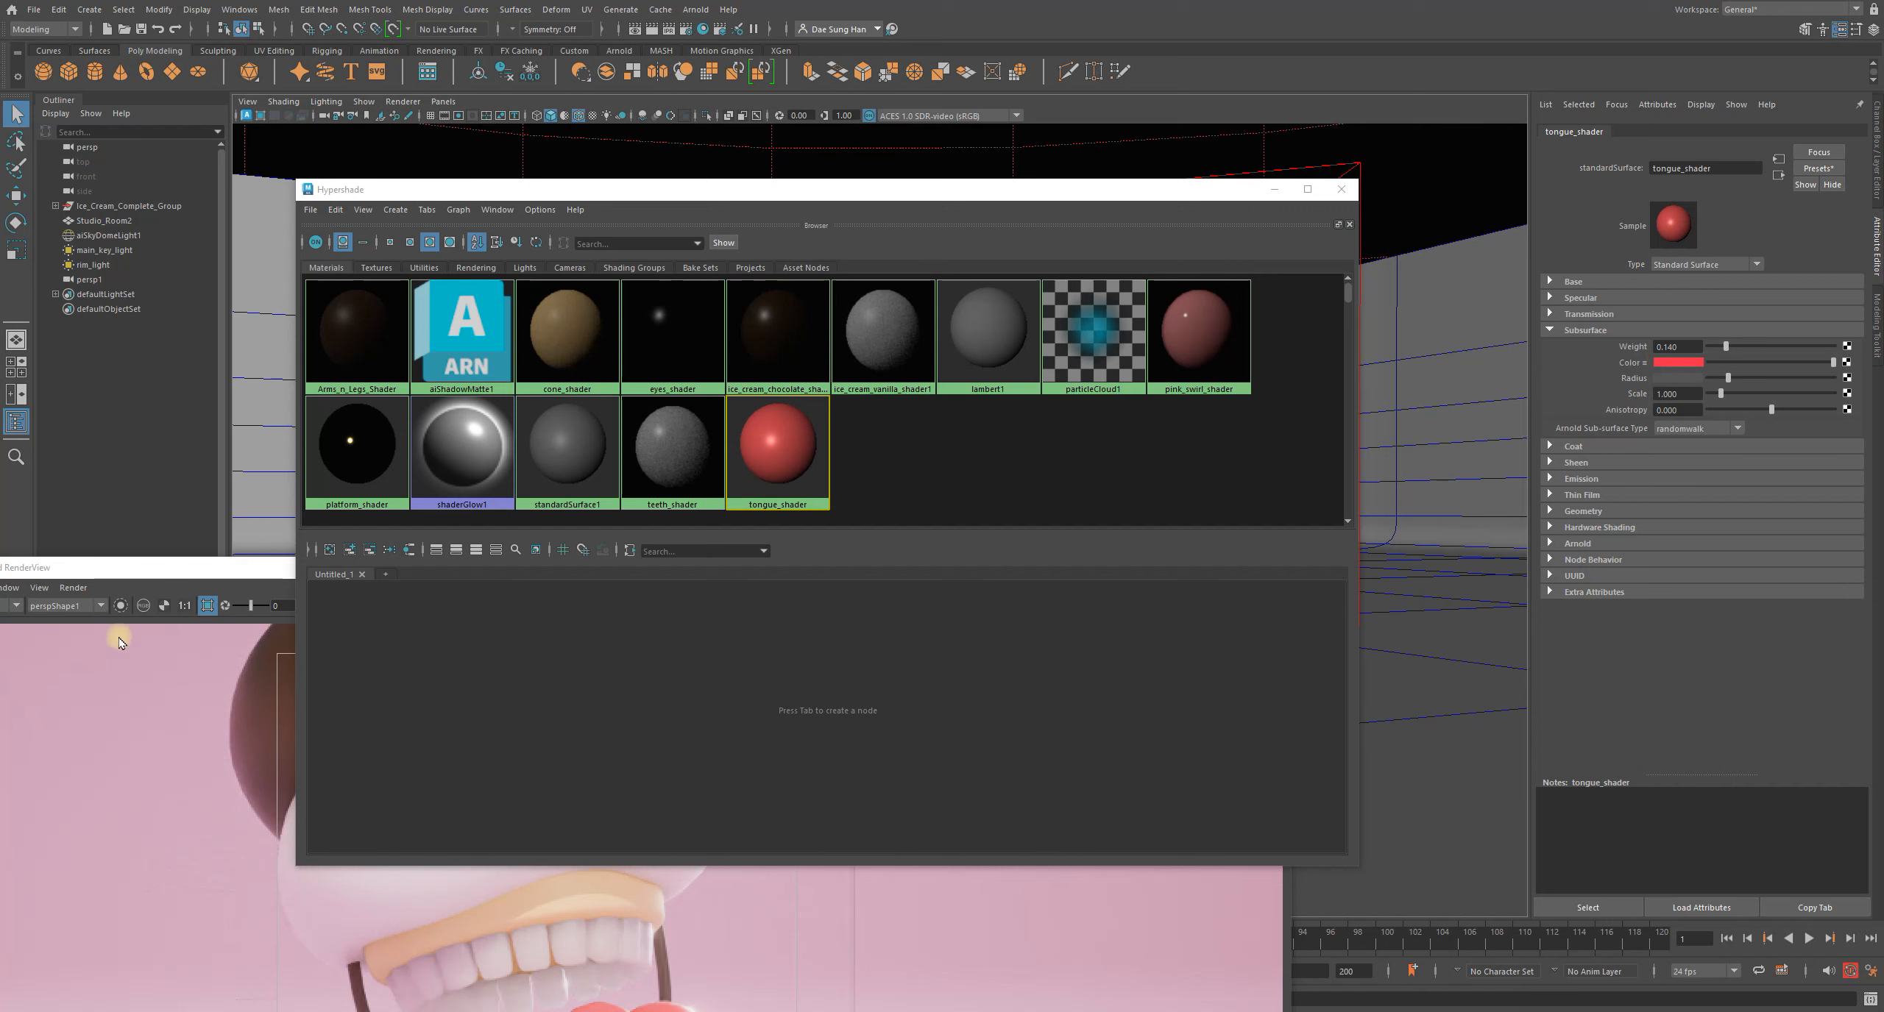
pyautogui.moveTo(197, 574); pyautogui.dragTo(252, 258)
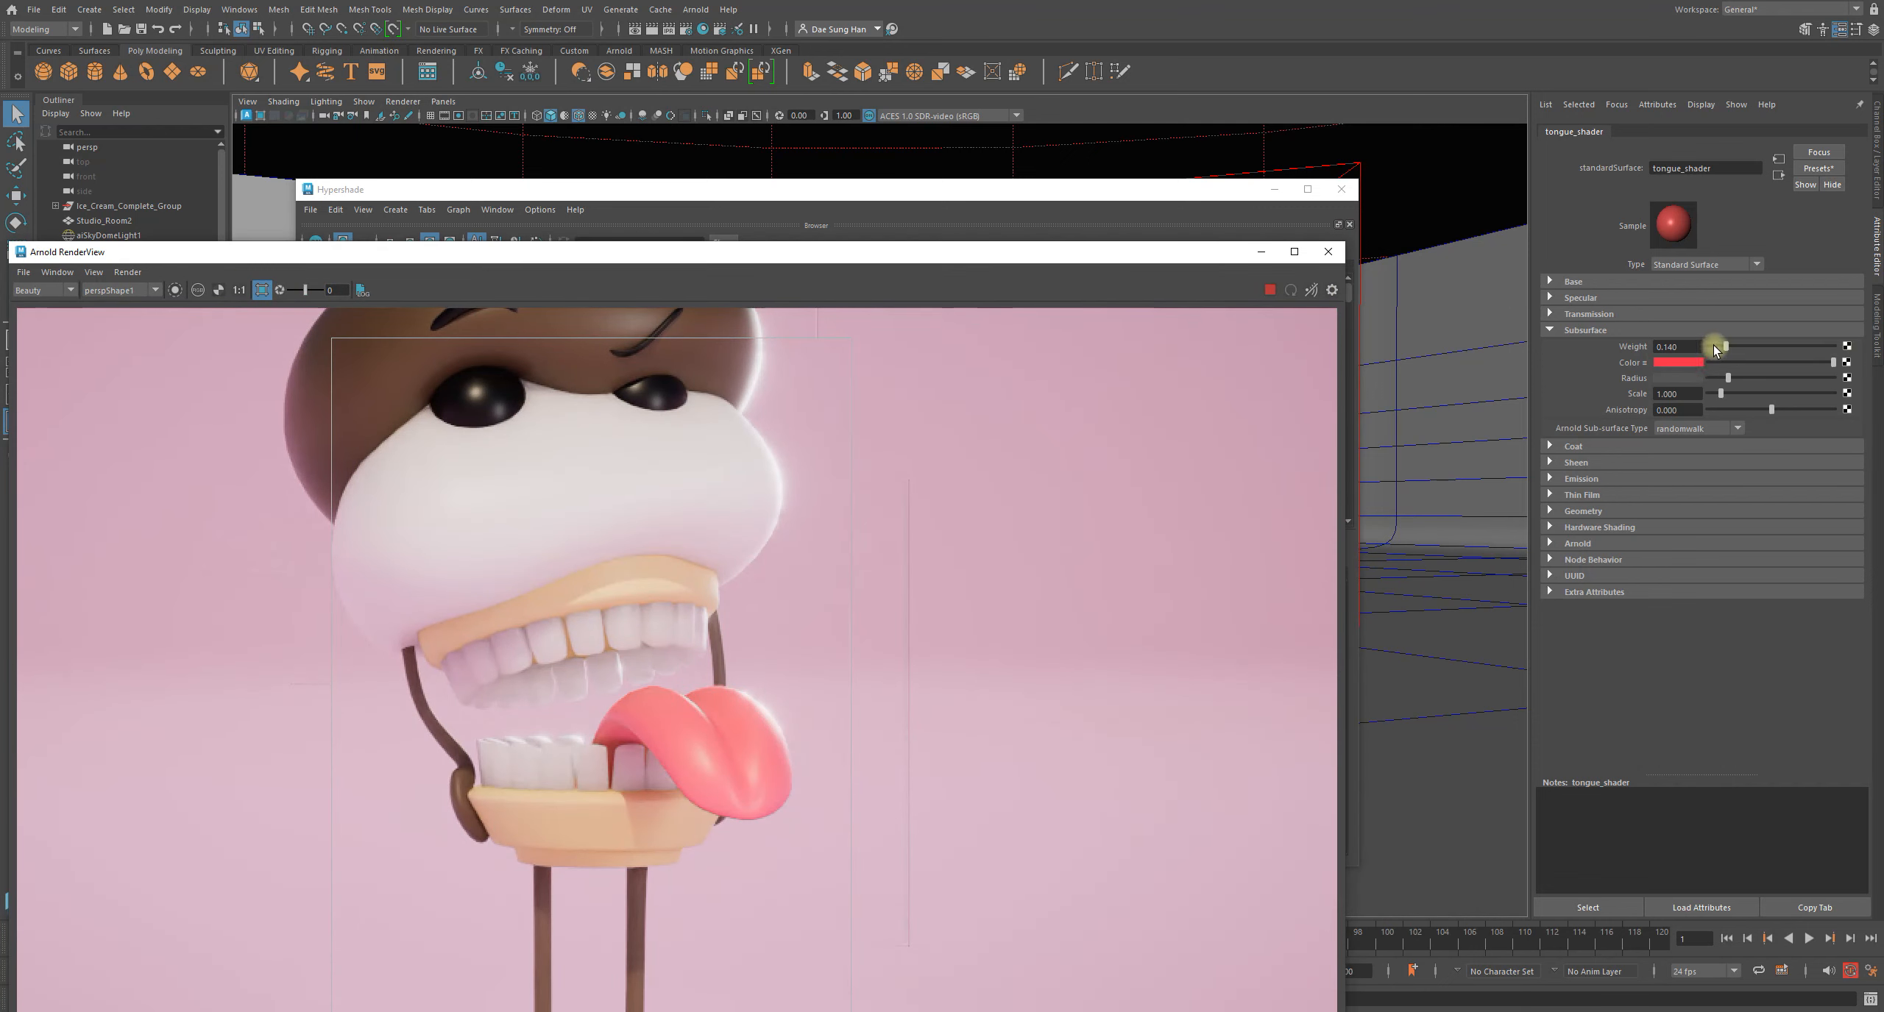